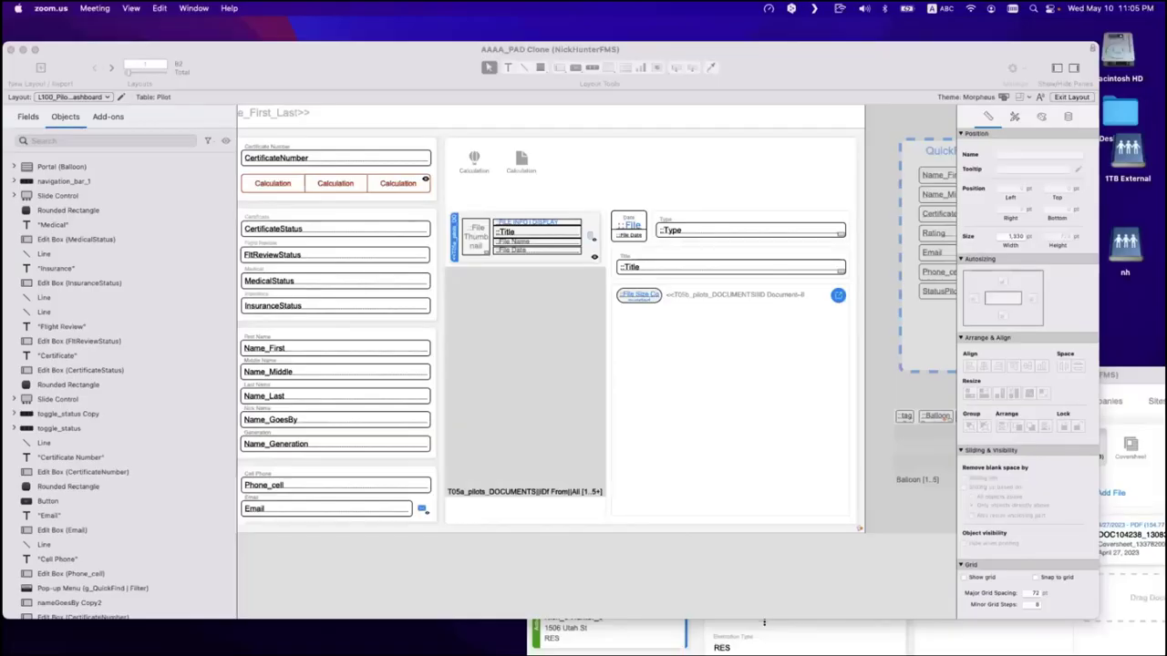
pyautogui.hscroll(-5, 336, 250)
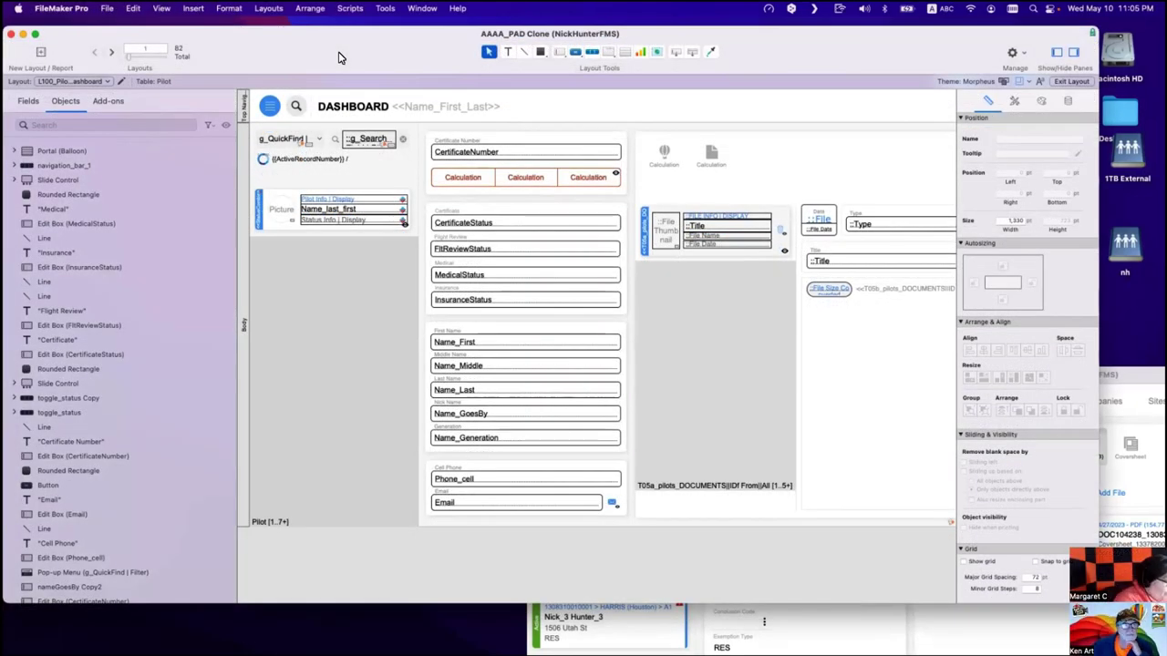
pyautogui.press('super+s')
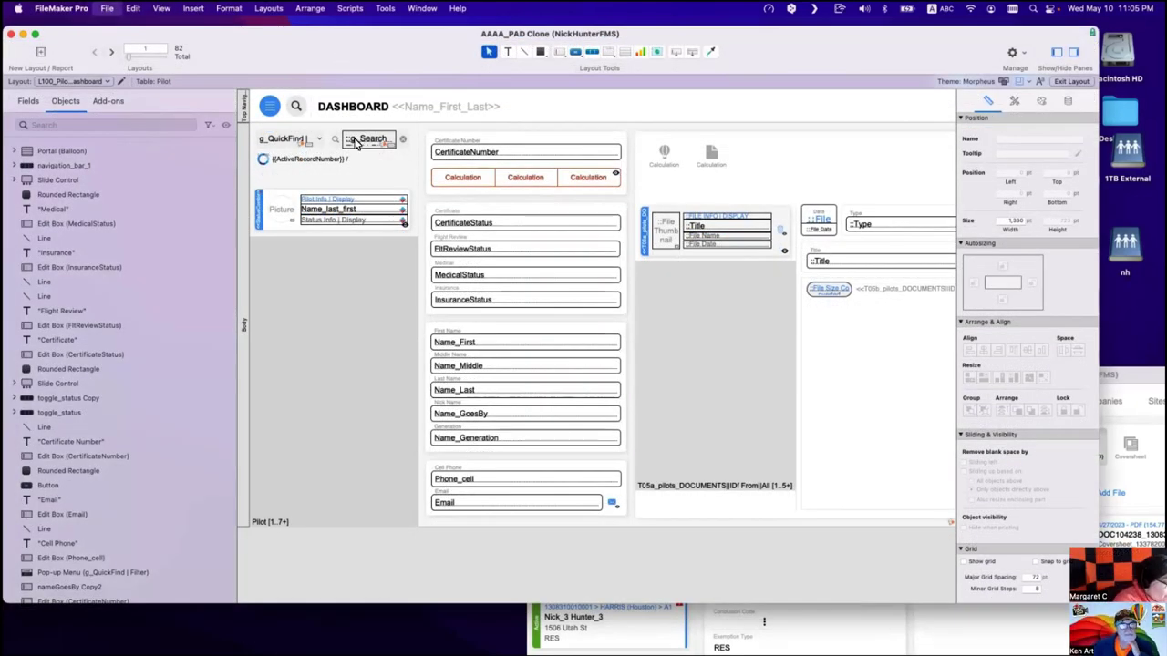
pyautogui.click(631, 113)
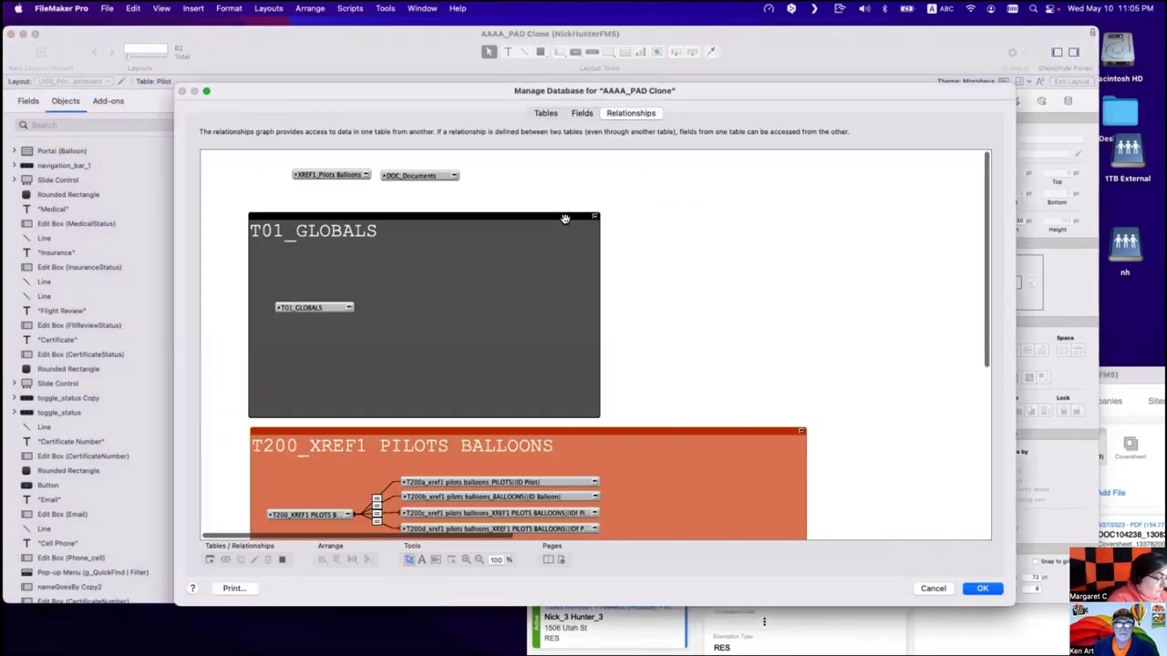
pyautogui.press('Return')
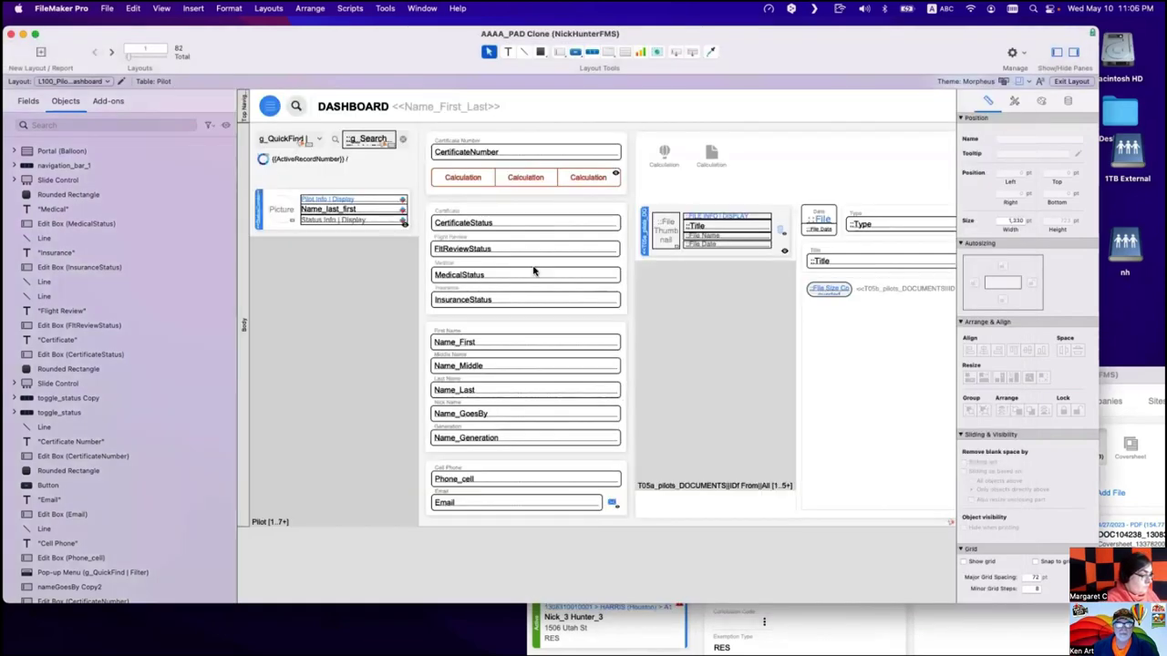
# Inspect the portal_files portal, its row objects and the separate Title field in the document details on slide_2.
pyautogui.click(674, 294)
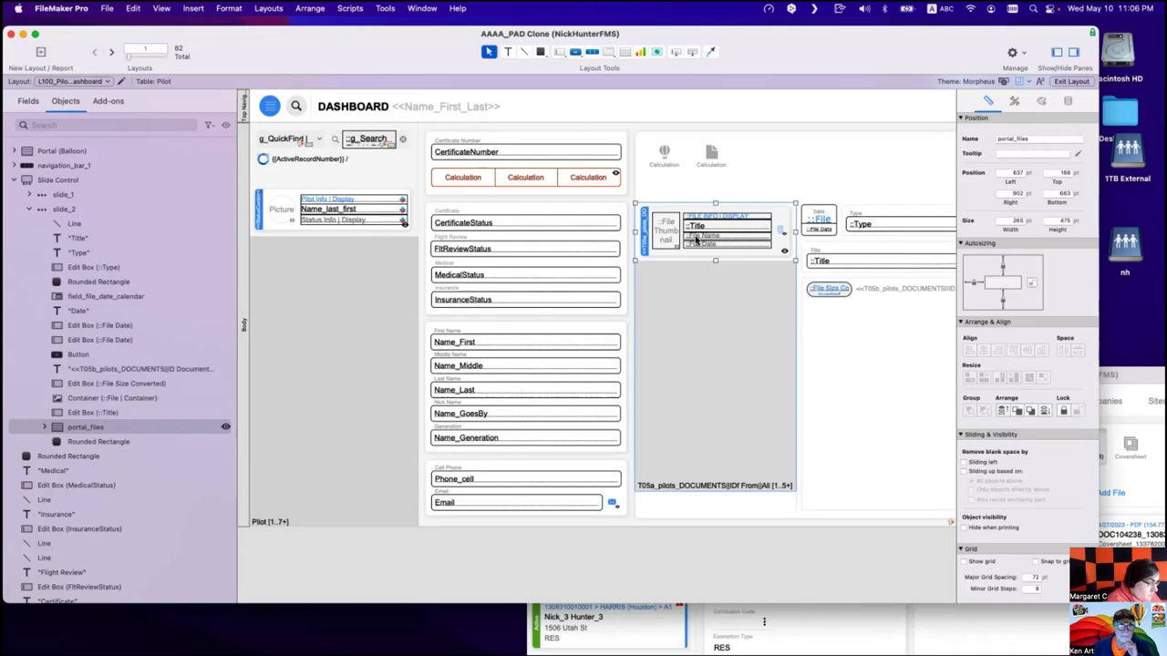
pyautogui.hscroll(3, 675, 235)
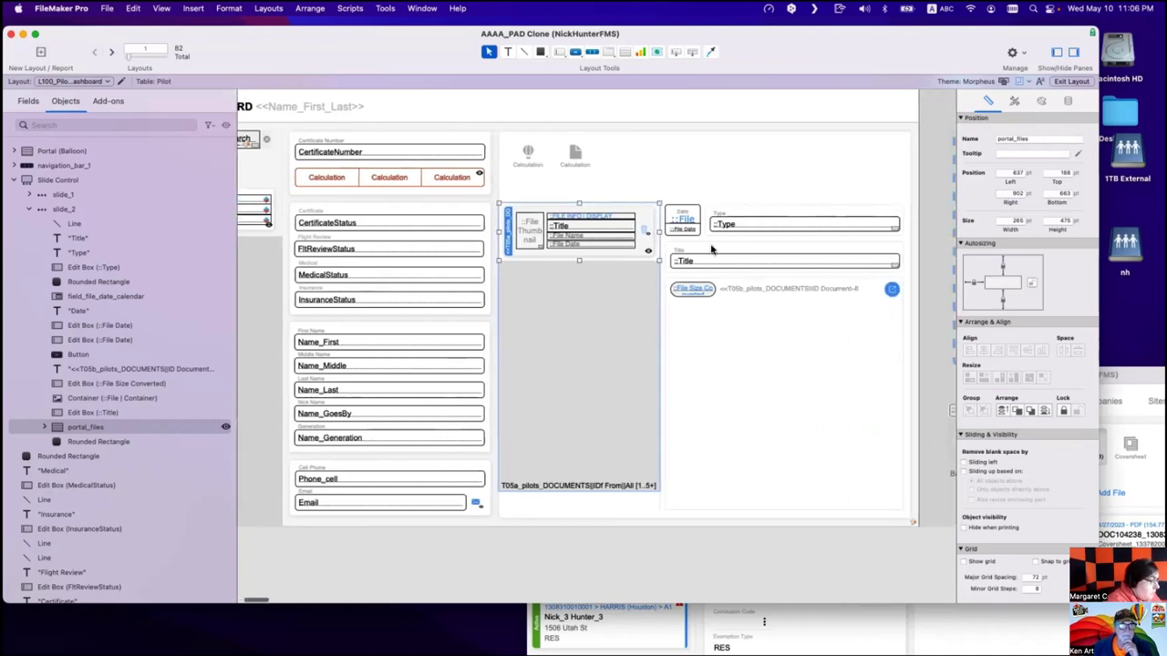
pyautogui.click(716, 261)
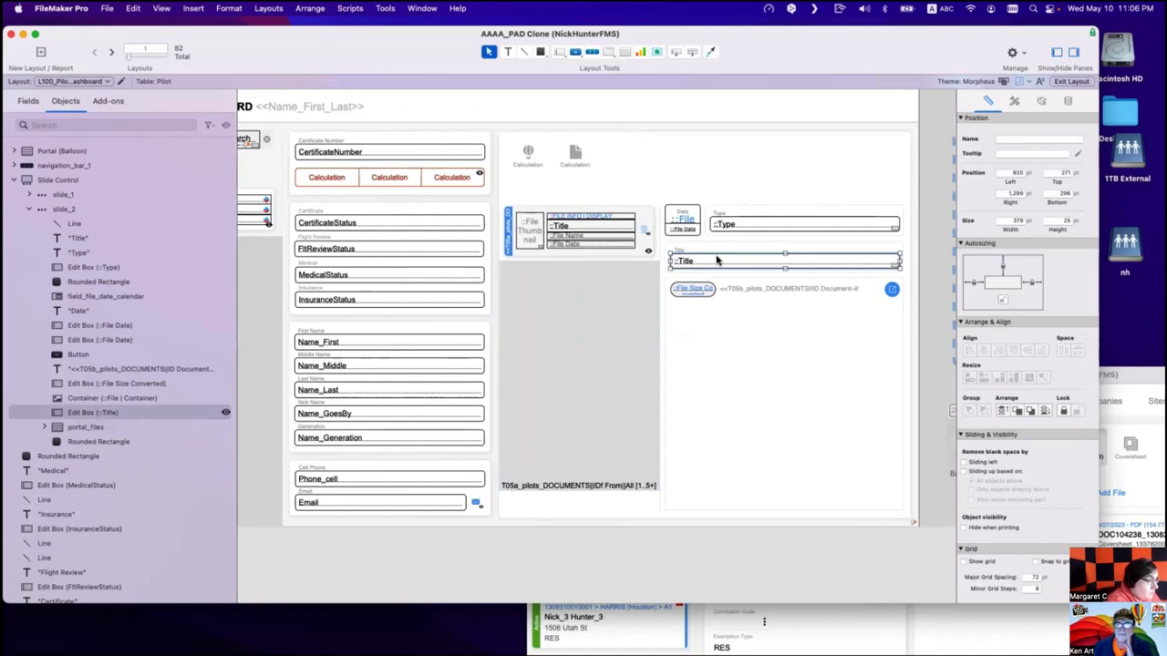
pyautogui.click(619, 244)
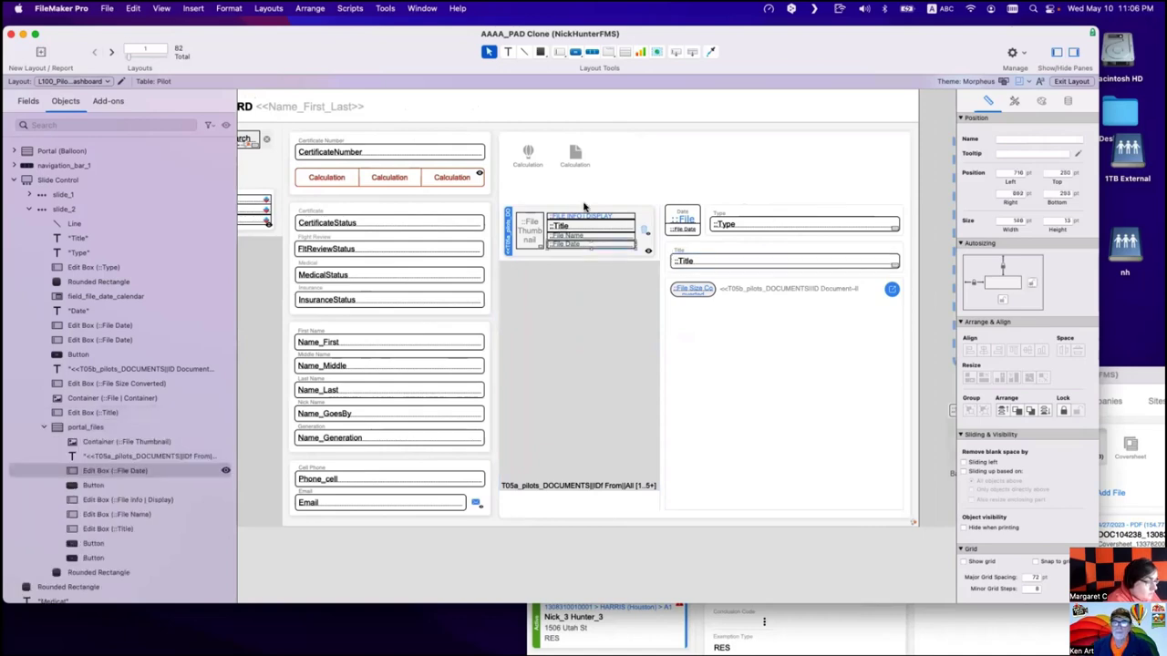
pyautogui.click(597, 292)
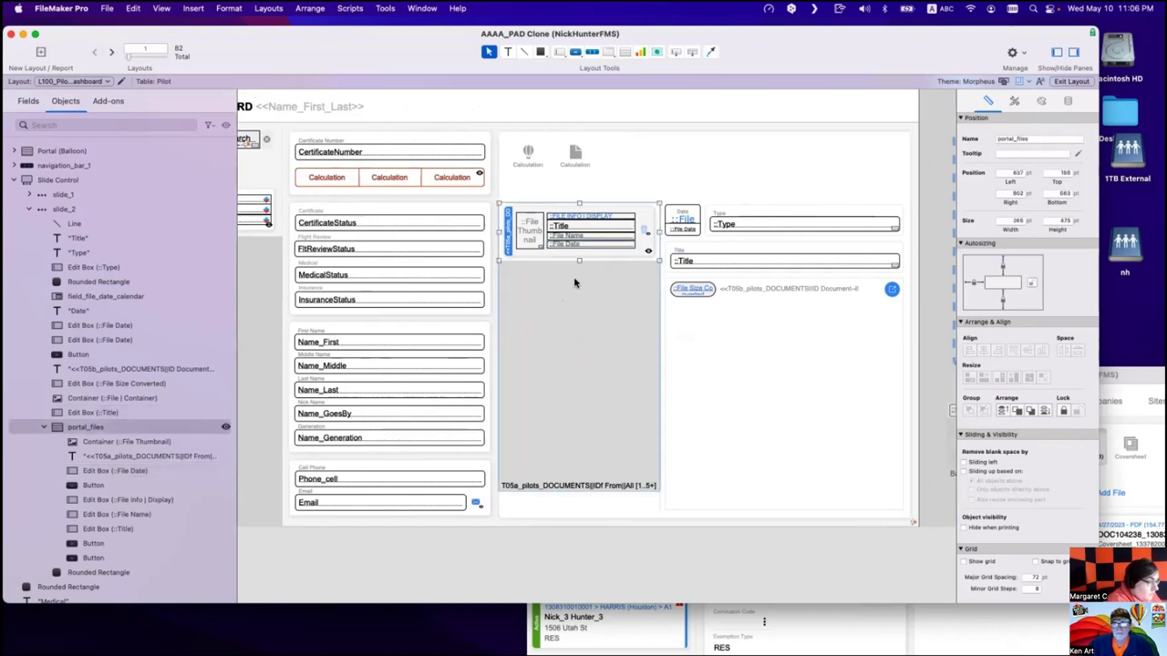
pyautogui.click(614, 255)
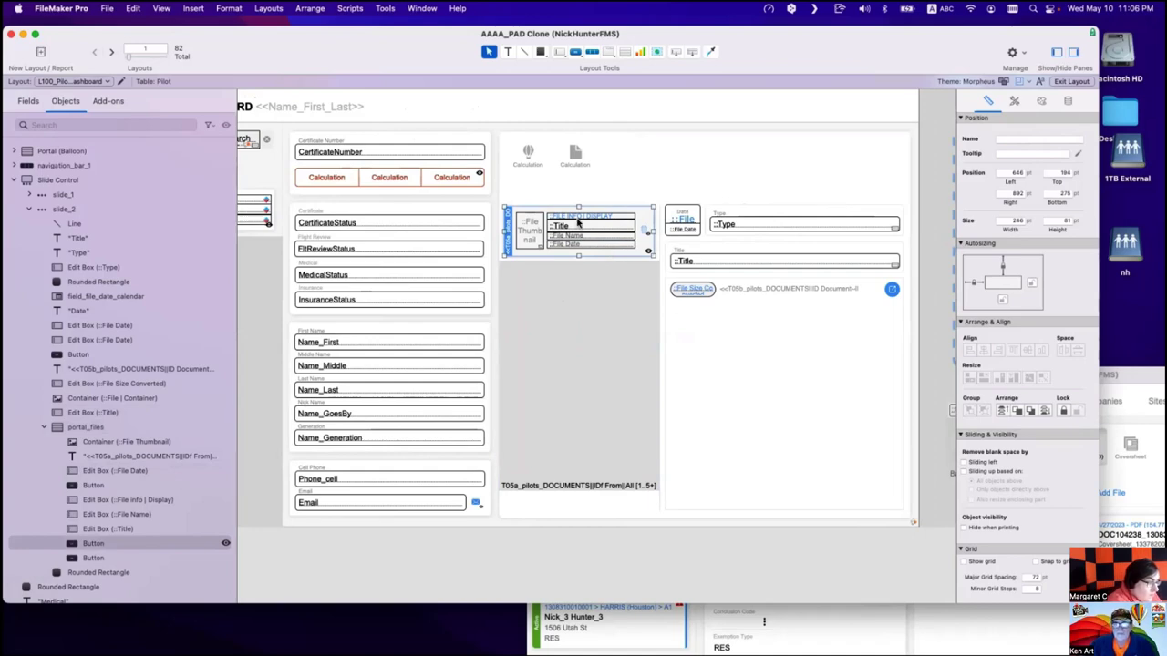
pyautogui.click(705, 266)
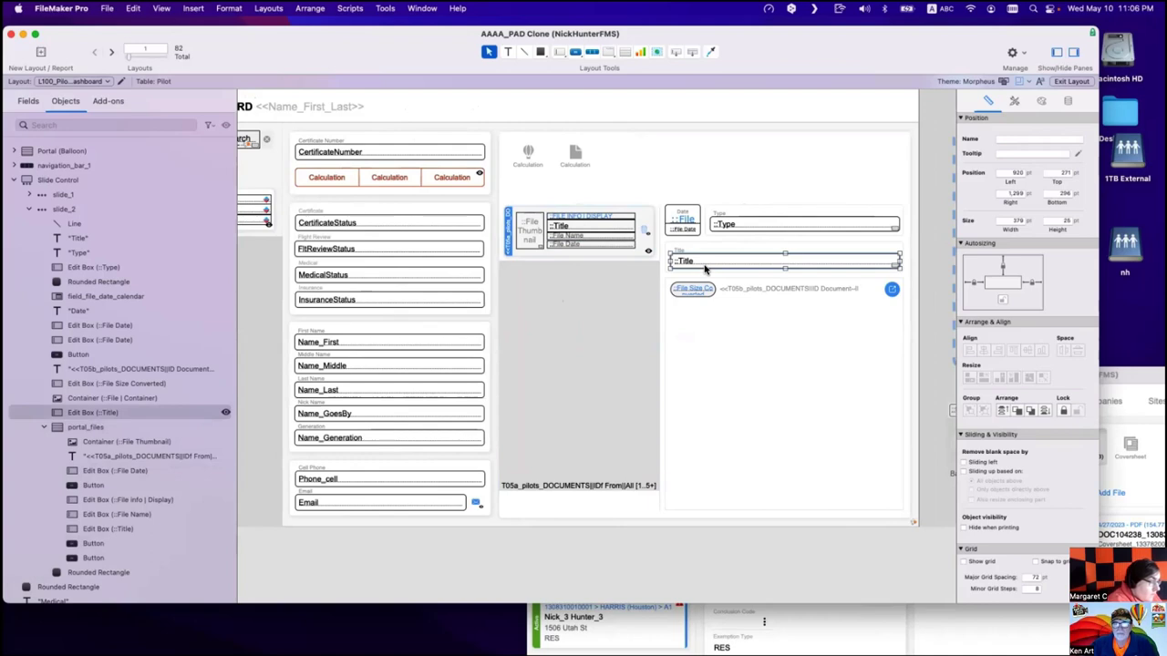
# In the relationships graph, move the T05a_pilots_DOCUMENTS||IDf From||All occurrence slightly so its line from Pilot is separate from the T05b one.
pyautogui.press('super+shift+d')
pyautogui.scroll(-5, 557, 350)
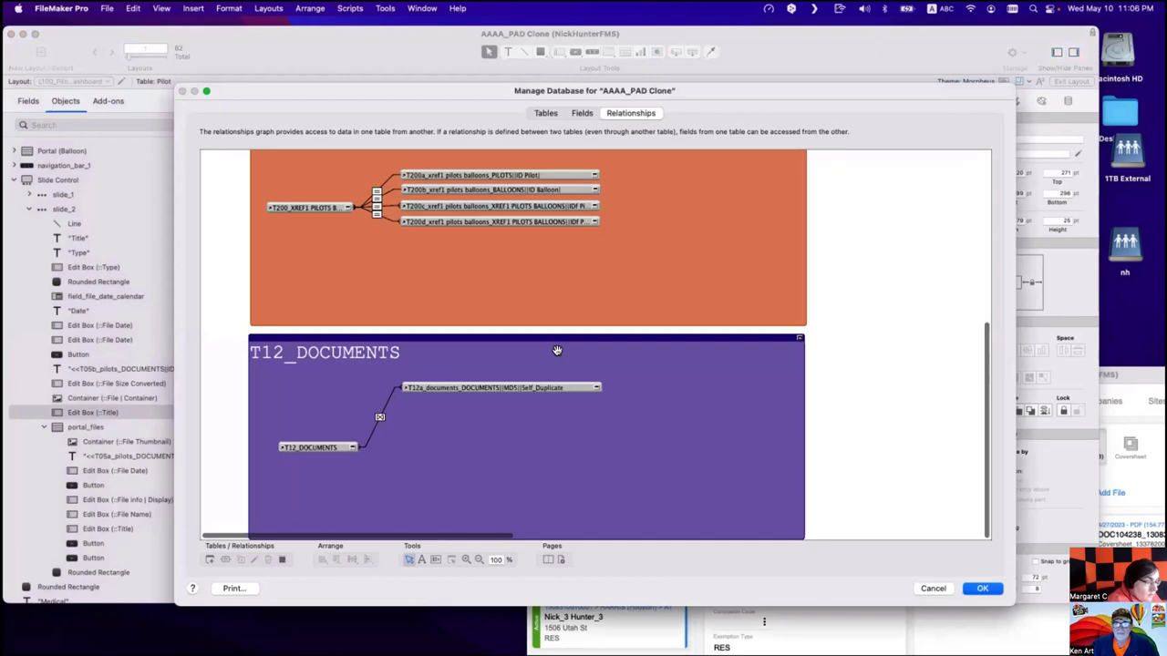
pyautogui.click(439, 387)
pyautogui.scroll(2, 490, 349)
pyautogui.hscroll(3, 490, 351)
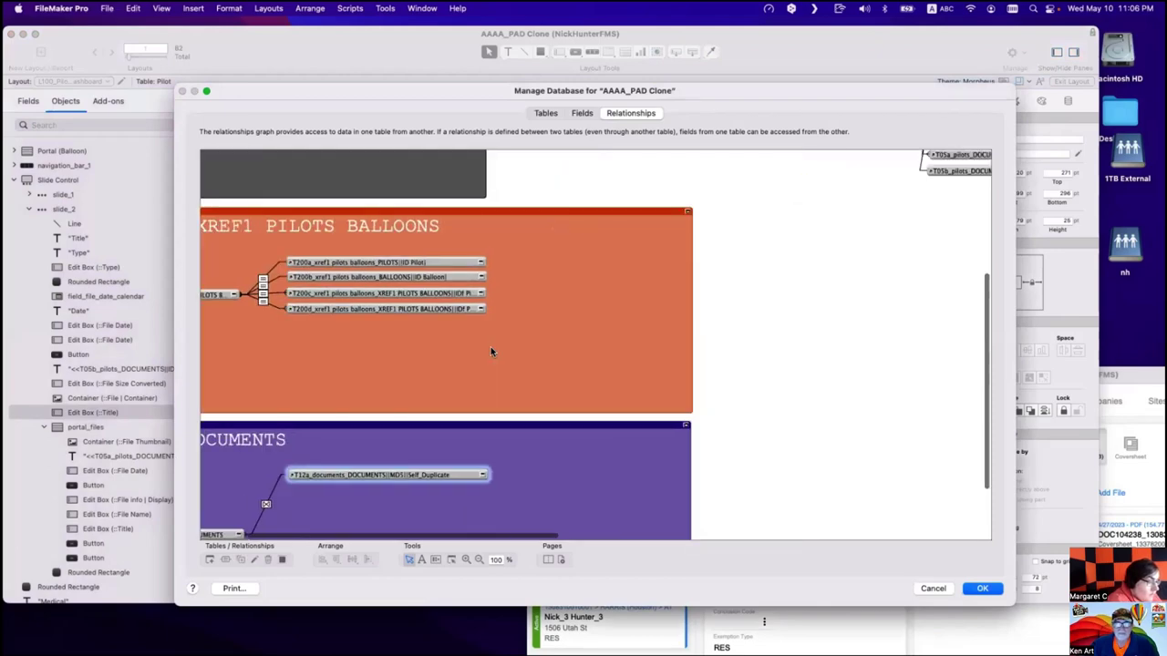
pyautogui.scroll(10, 490, 351)
pyautogui.hscroll(-5, 491, 351)
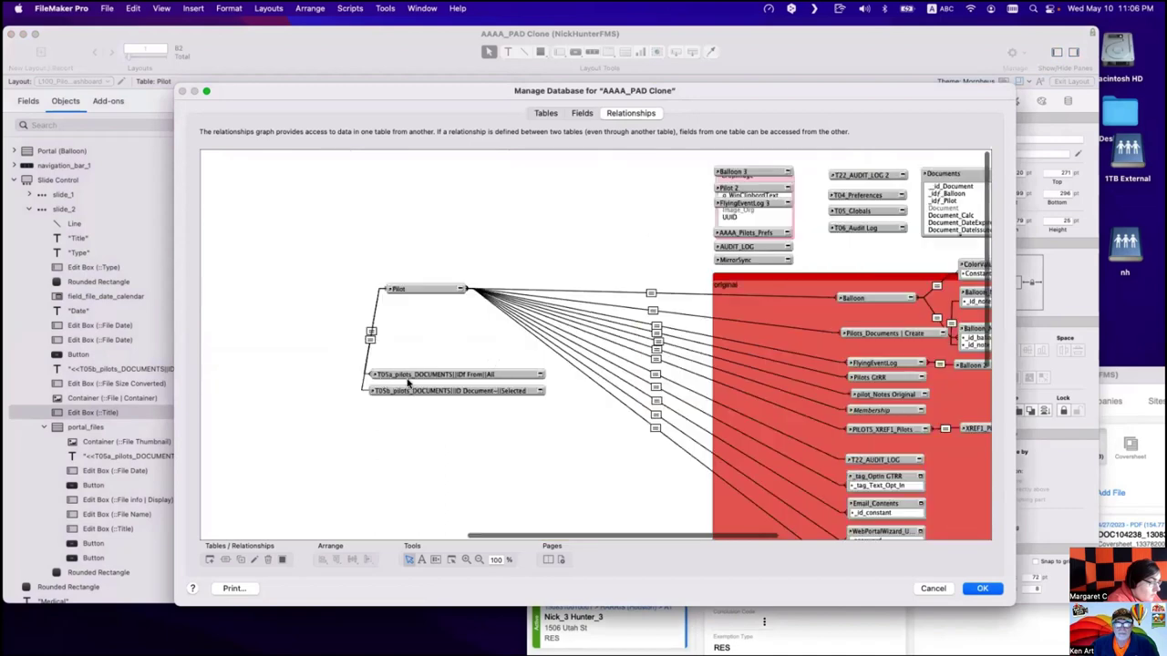
pyautogui.moveTo(418, 374); pyautogui.dragTo(443, 357)
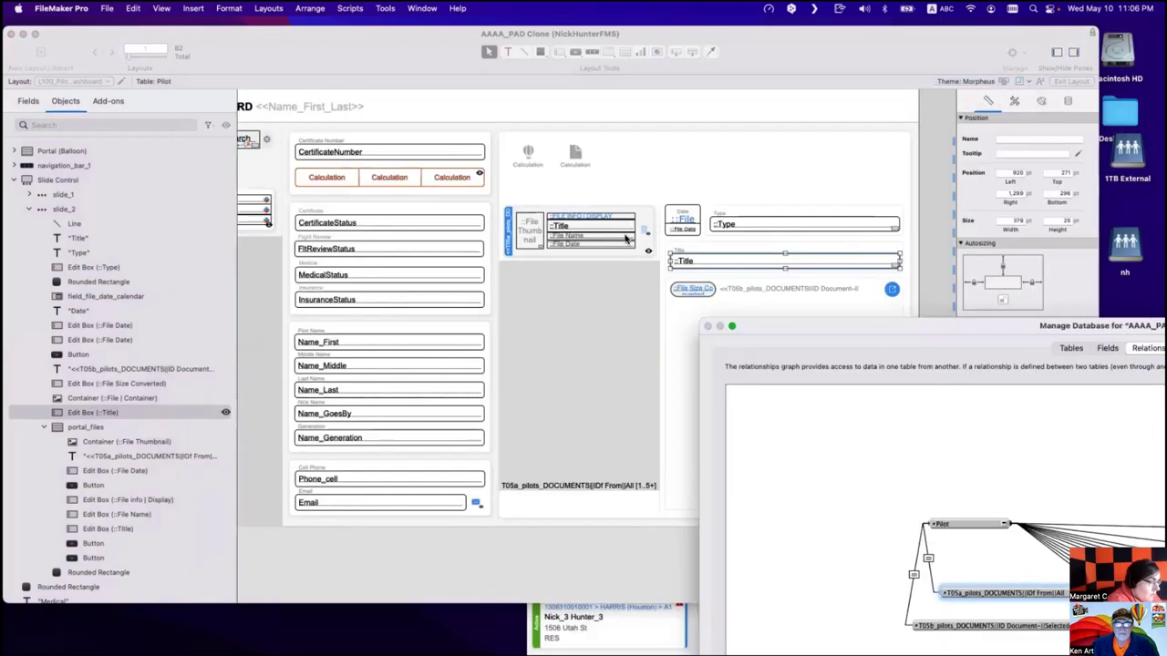
pyautogui.doubleClick(817, 332)
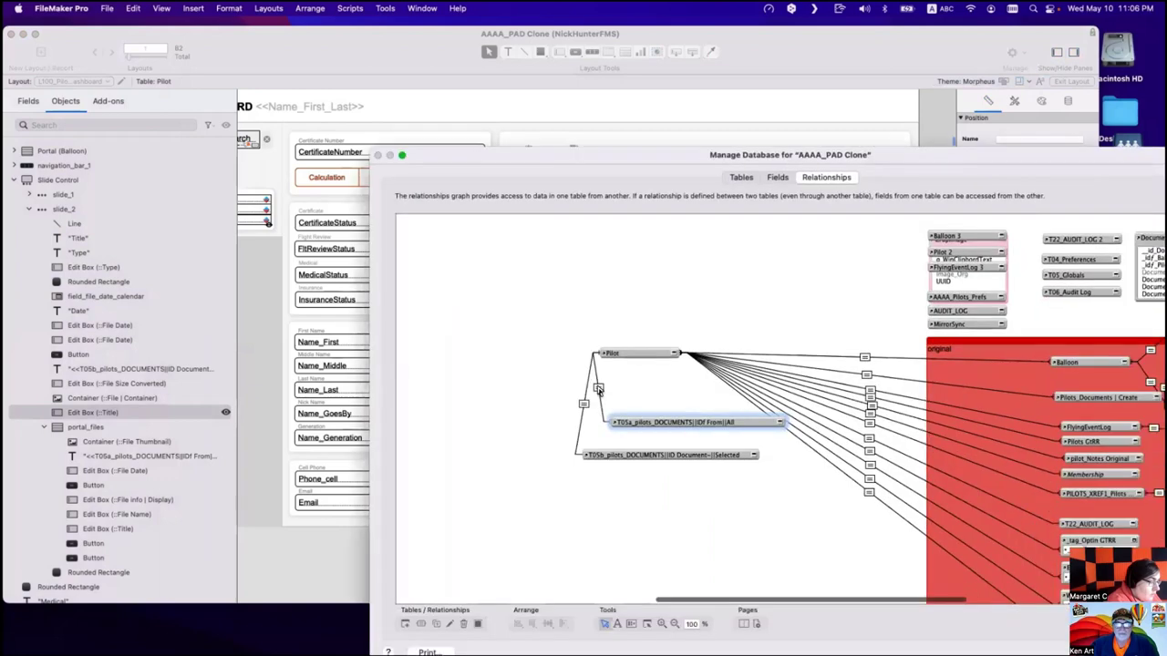
# Examine the match fields of the relationship between Pilot and T05a_pilots_DOCUMENTS||IDf From||All.
pyautogui.doubleClick(598, 387)
pyautogui.click(340, 438)
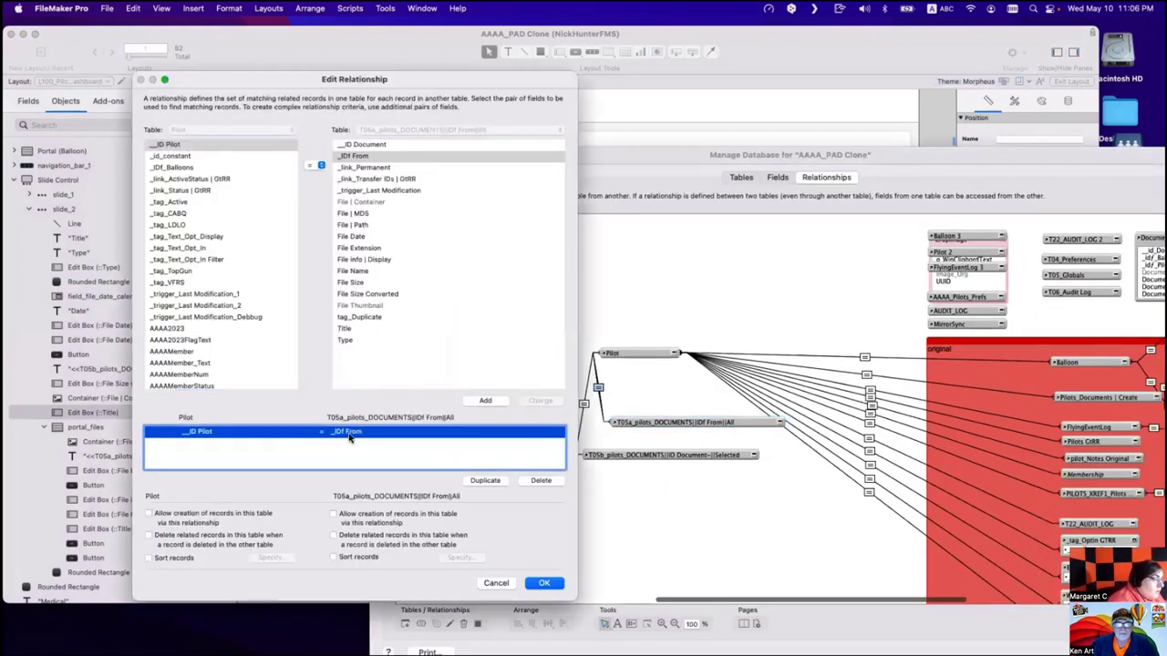
pyautogui.press('Return')
# Delete the __ID Pilot = _IDf From criterion from the Pilot to T05b_pilots_DOCUMENTS relationship and save the database changes.
pyautogui.click(606, 454)
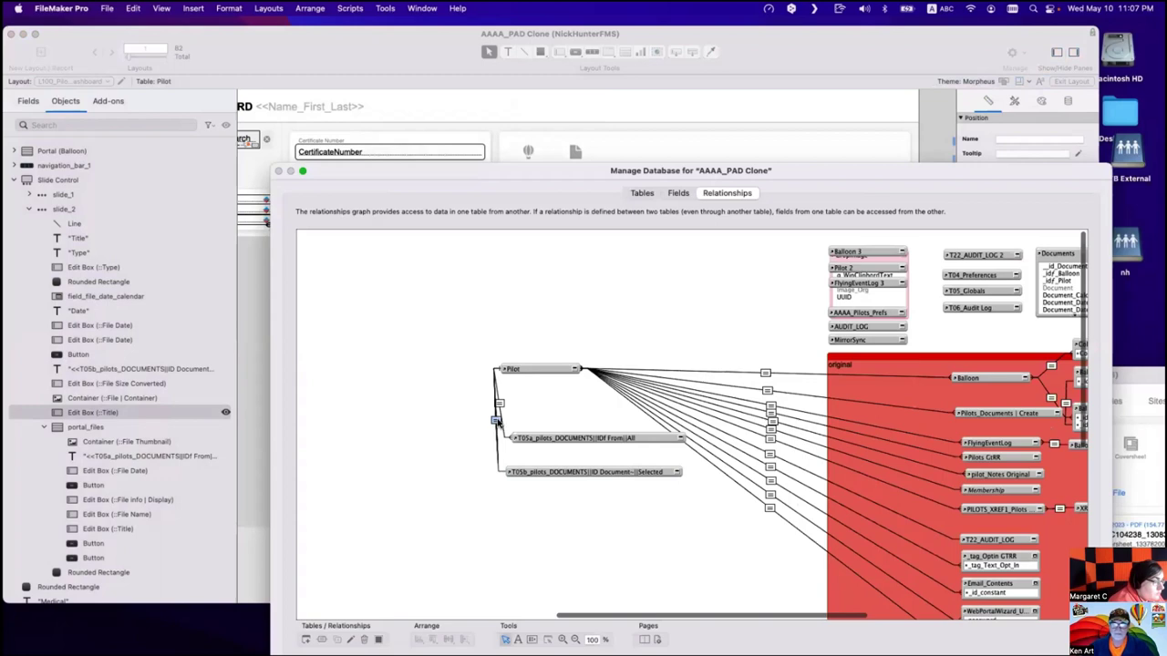
pyautogui.doubleClick(499, 425)
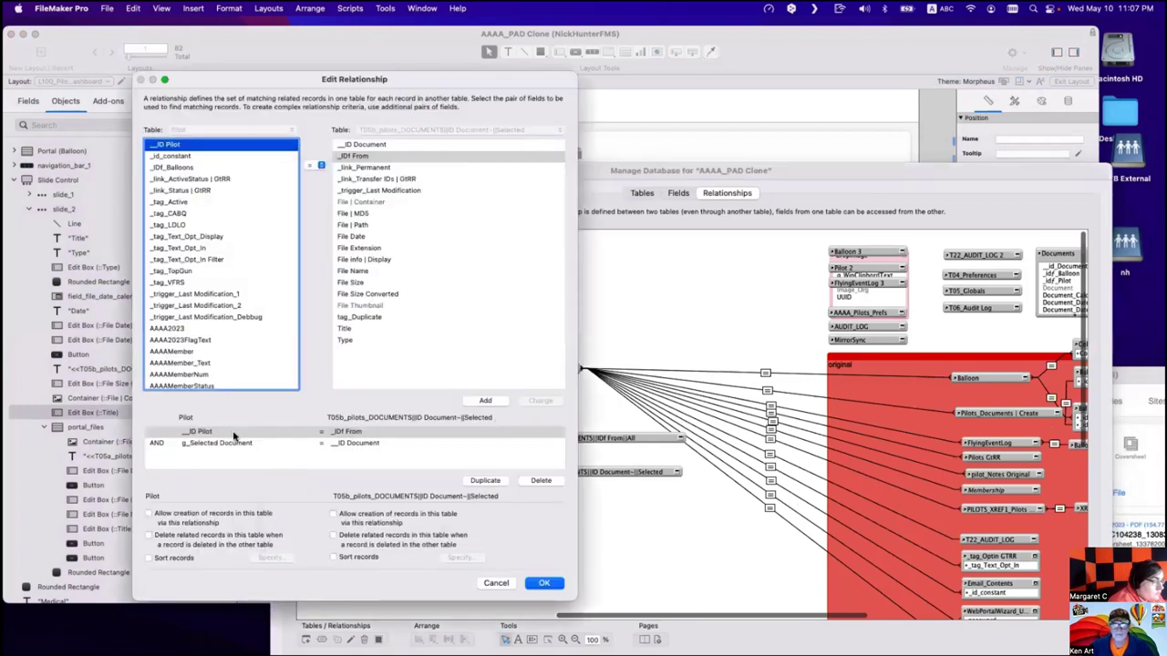
pyautogui.click(202, 444)
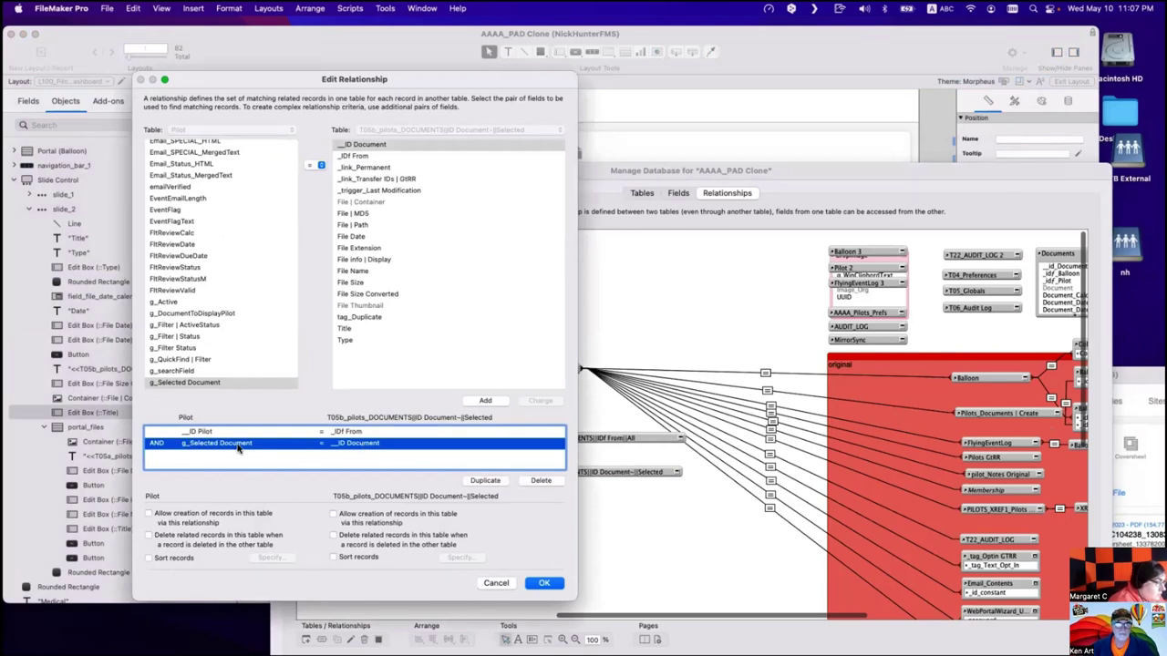
pyautogui.click(362, 434)
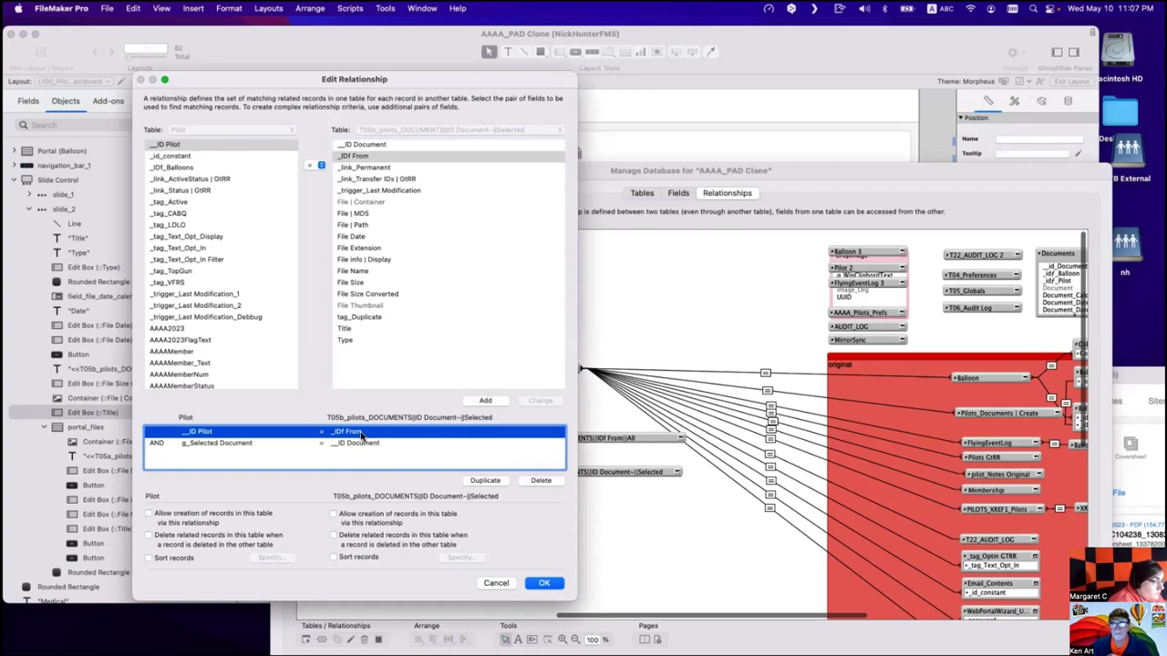
pyautogui.click(541, 480)
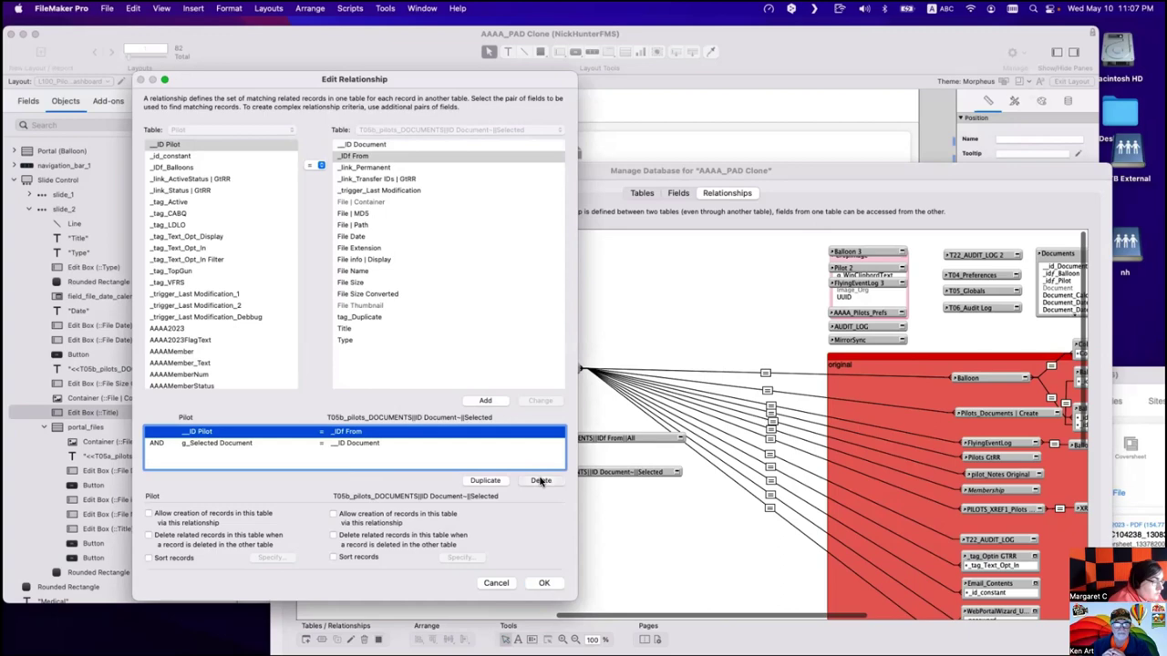
pyautogui.click(547, 584)
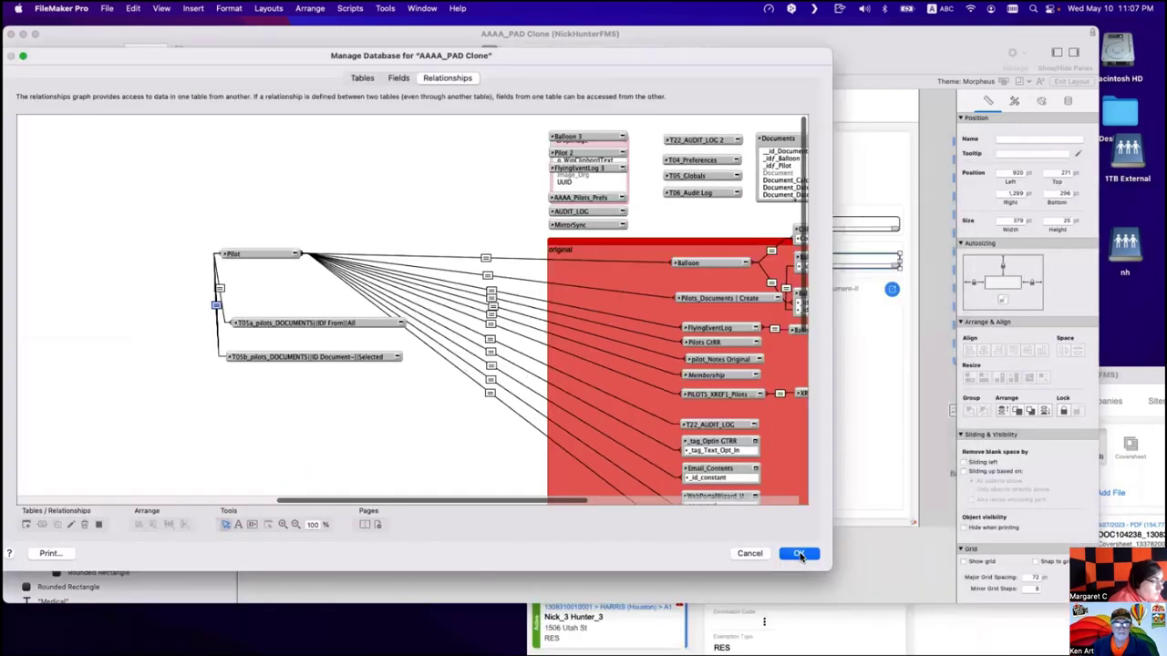
pyautogui.click(799, 554)
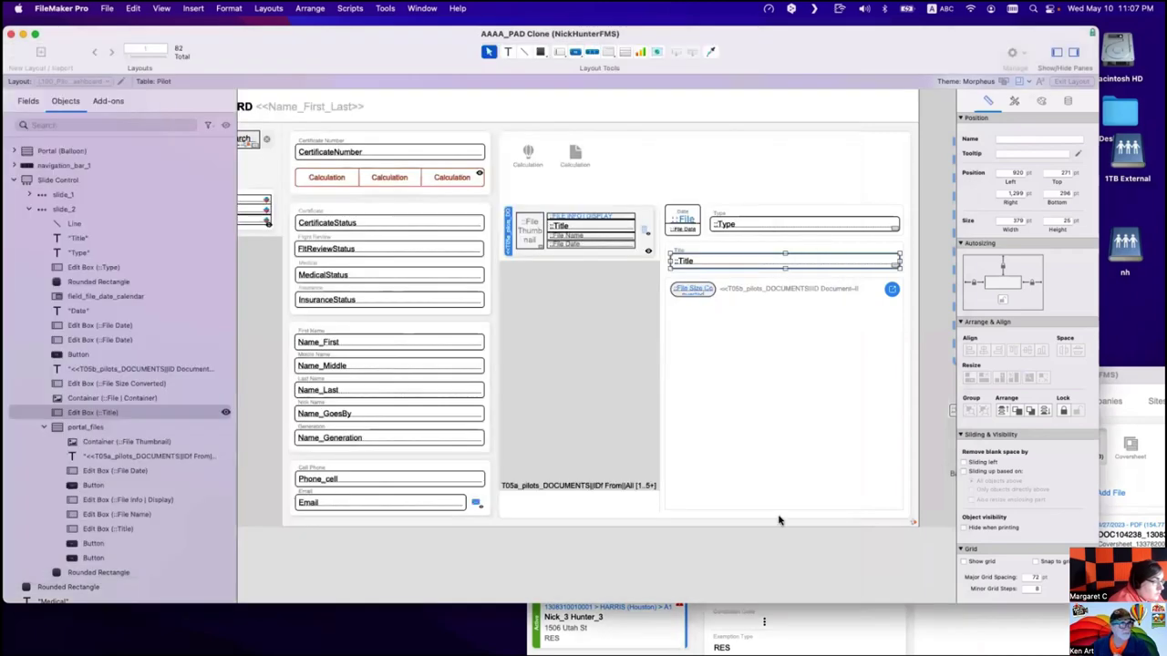
pyautogui.click(743, 467)
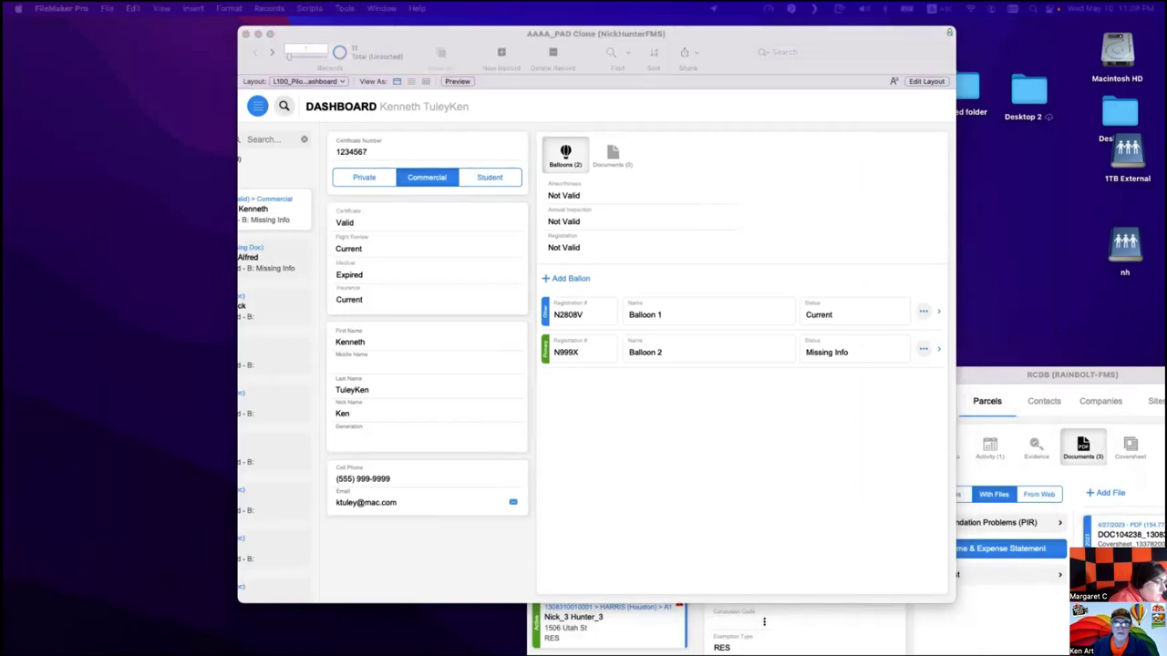
# Place the shared image from the cdn.discordapp.com link on the desktop.
pyautogui.moveTo(2, 178); pyautogui.dragTo(84, 82)
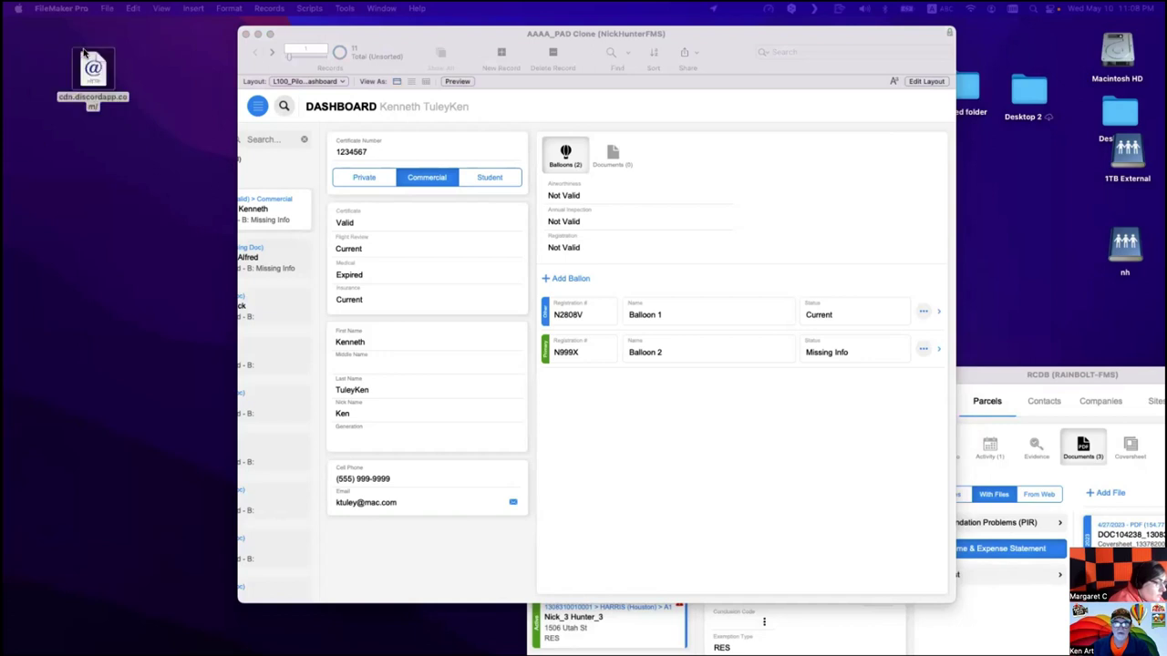
pyautogui.click(84, 82)
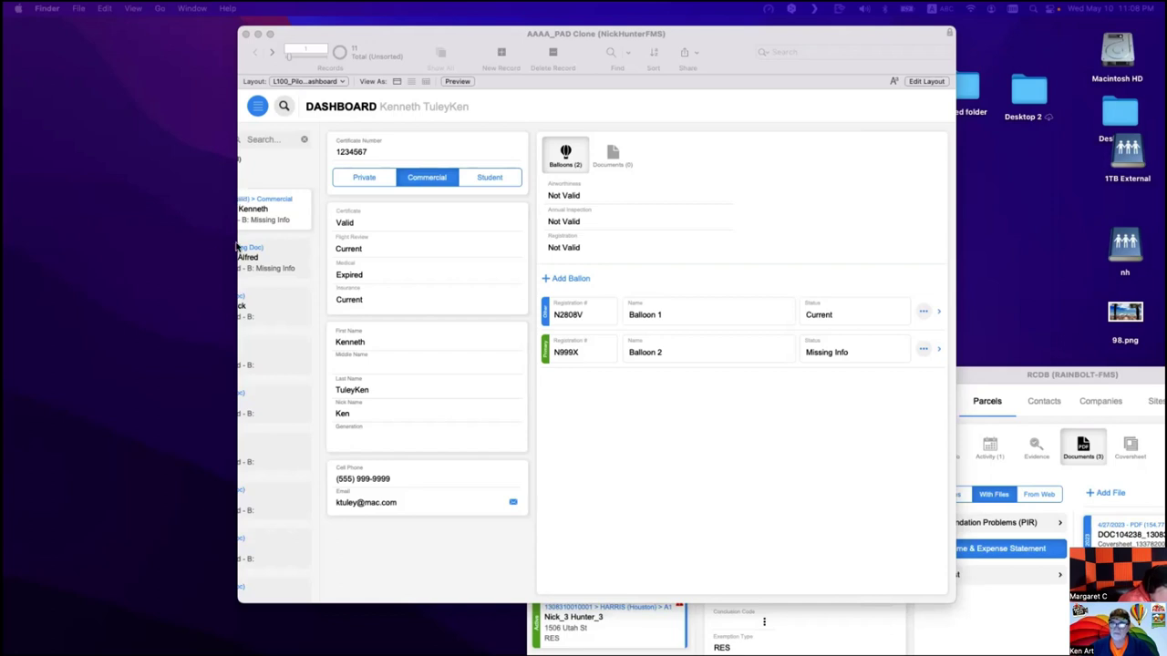
# Enlarge the dashboard window, show the first pilot's Beautiful Beach document, and switch to the second pilot's record.
pyautogui.moveTo(562, 51); pyautogui.dragTo(358, 33)
pyautogui.click(429, 151)
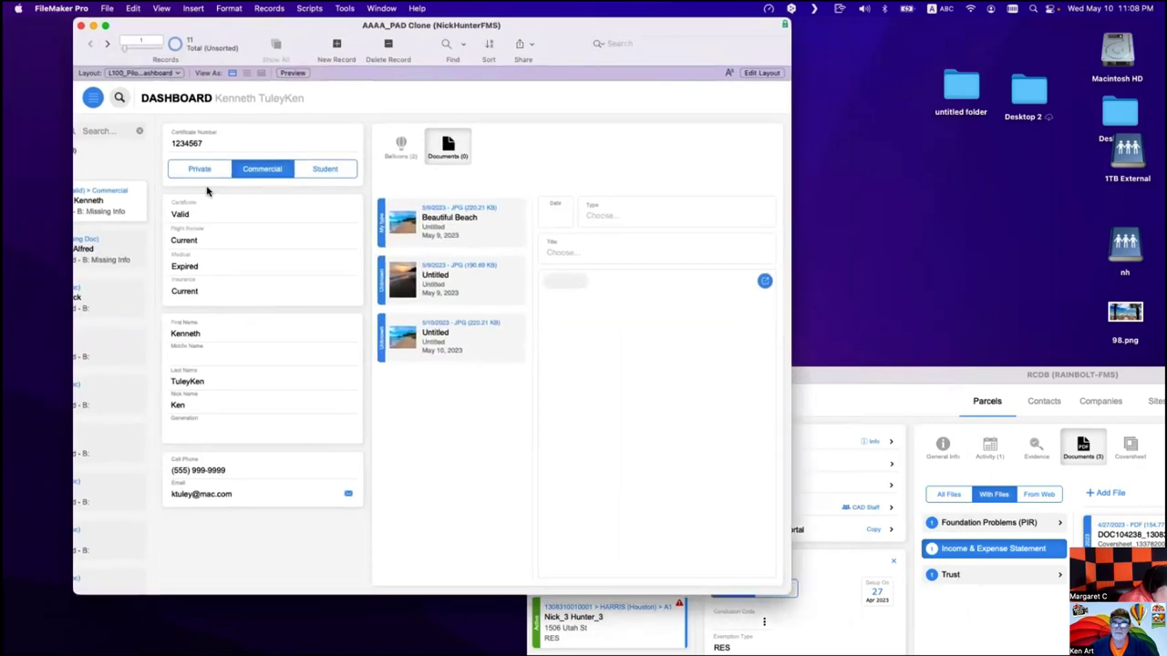
pyautogui.moveTo(782, 588); pyautogui.dragTo(982, 614)
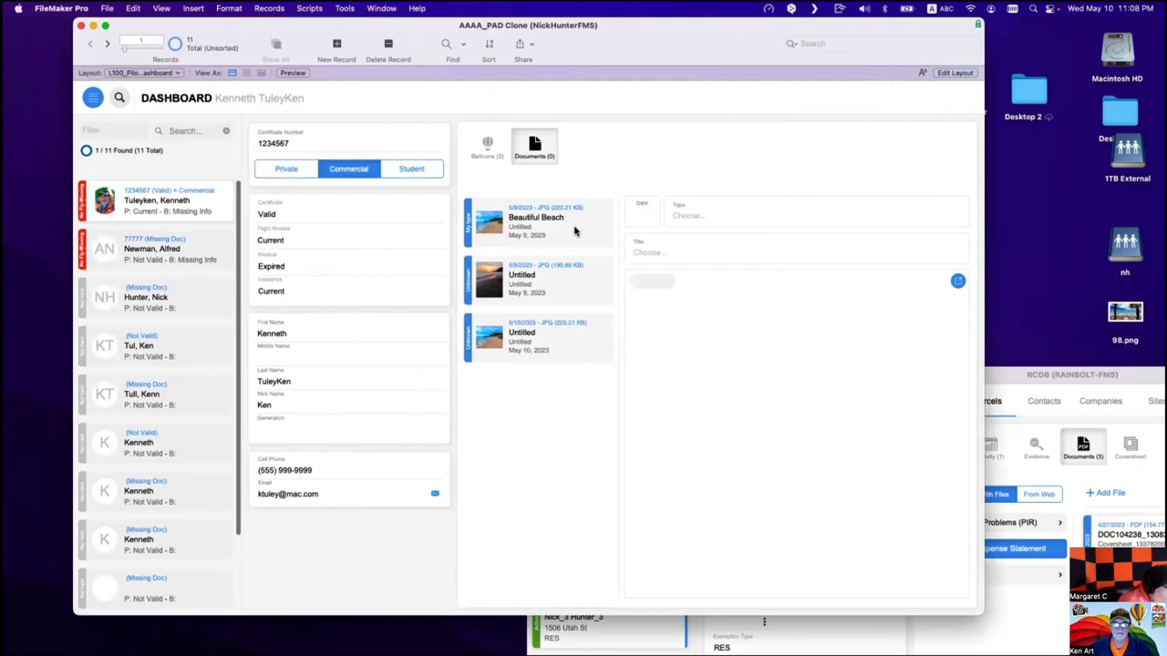
pyautogui.click(574, 232)
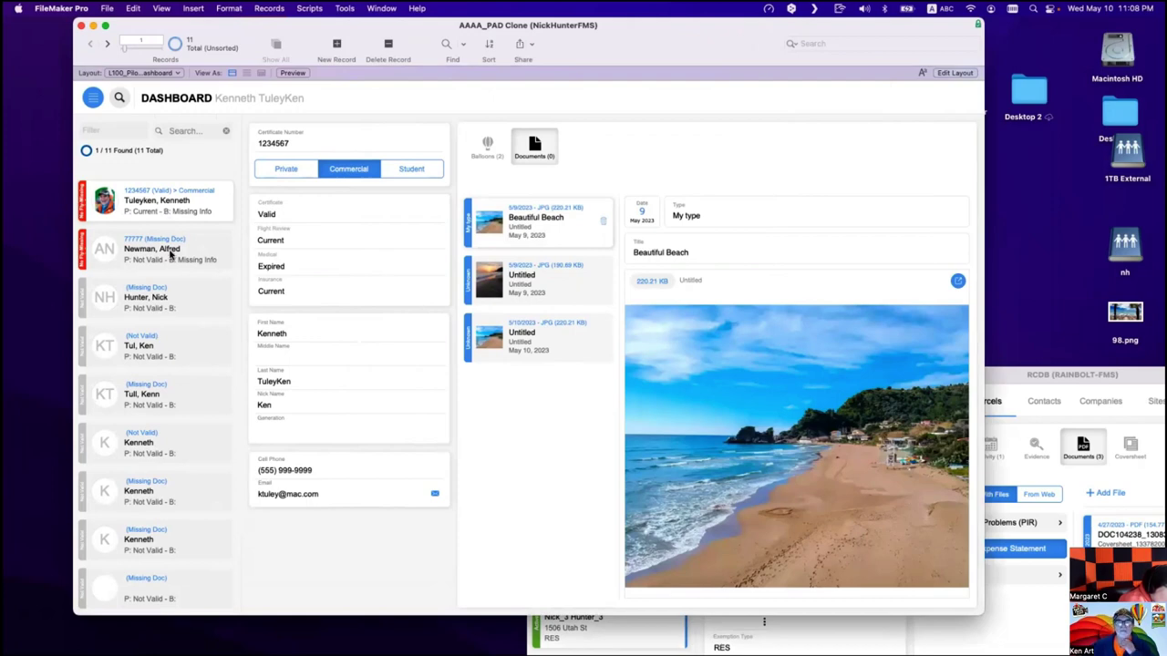
pyautogui.click(169, 255)
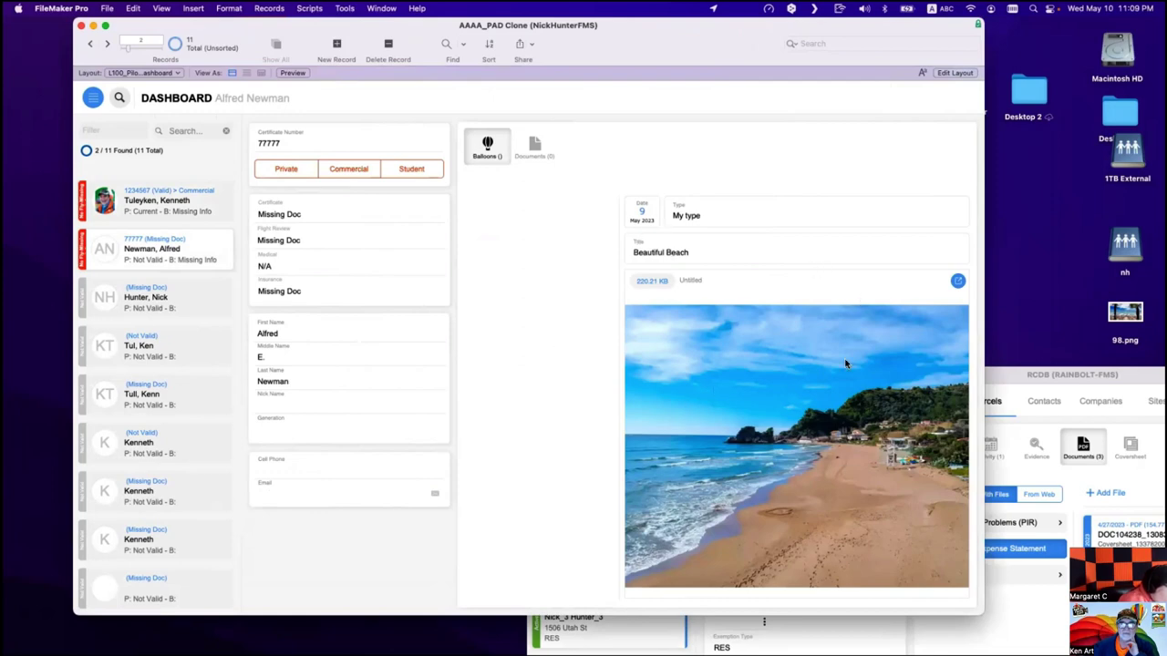
# Switch to editing the layout and paste the g_Selected Document field above the document details.
pyautogui.press('super+l')
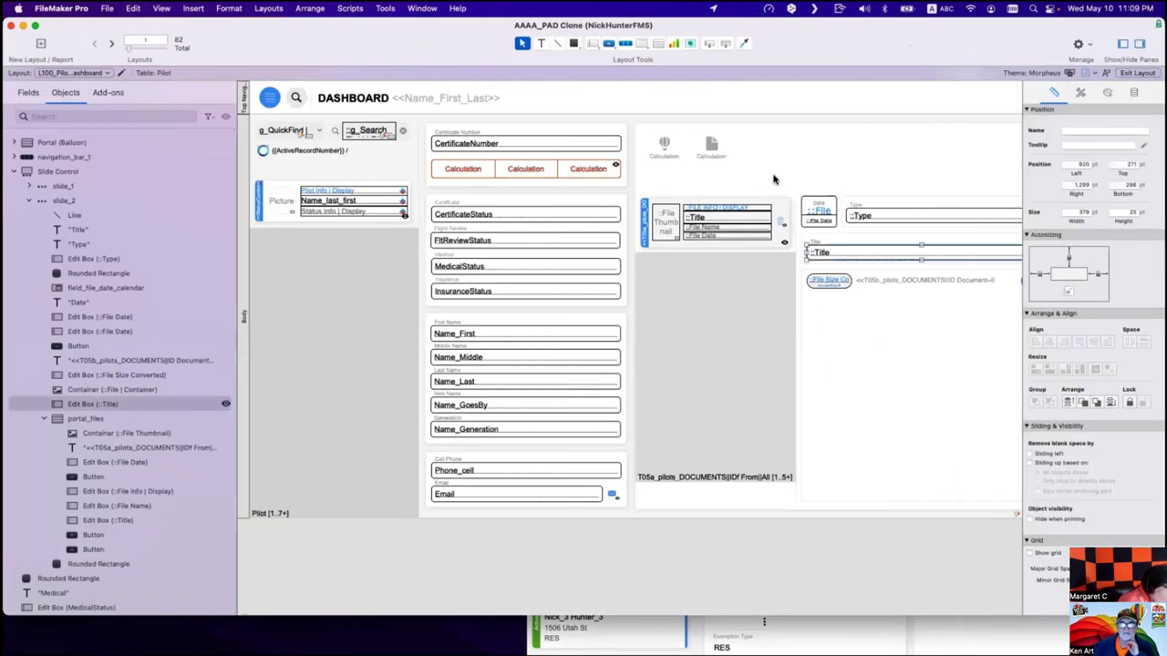
pyautogui.press('Tab')
pyautogui.press('super+v')
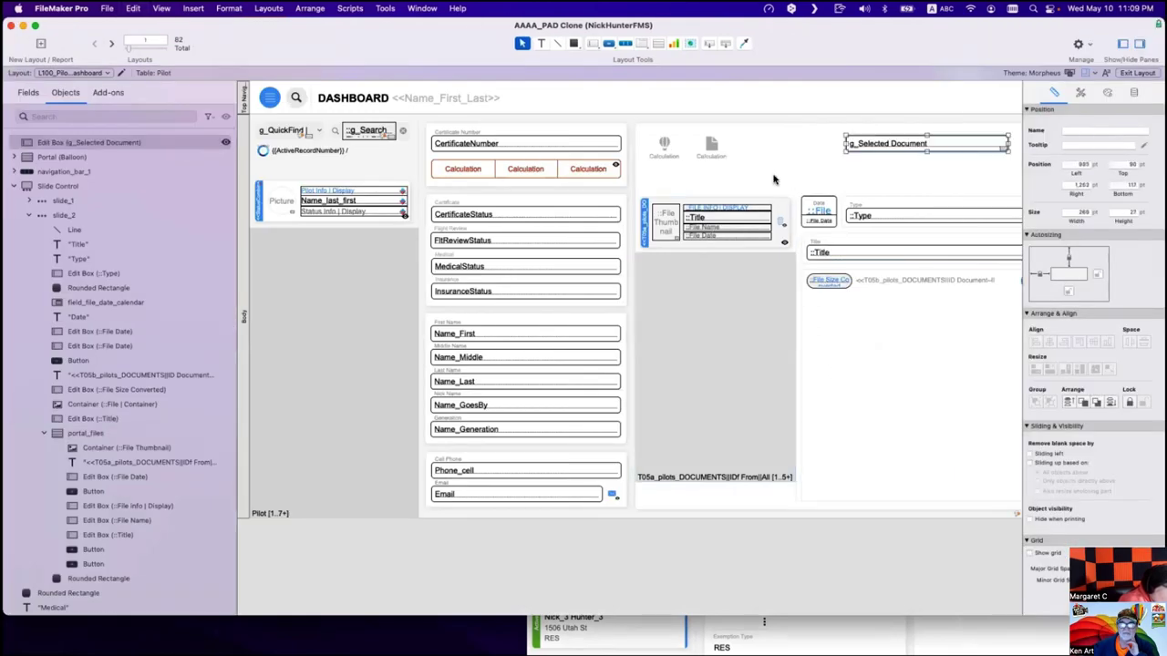
# Return to the records and check the selected document field in the second pilot's Documents area.
pyautogui.press('super+b')
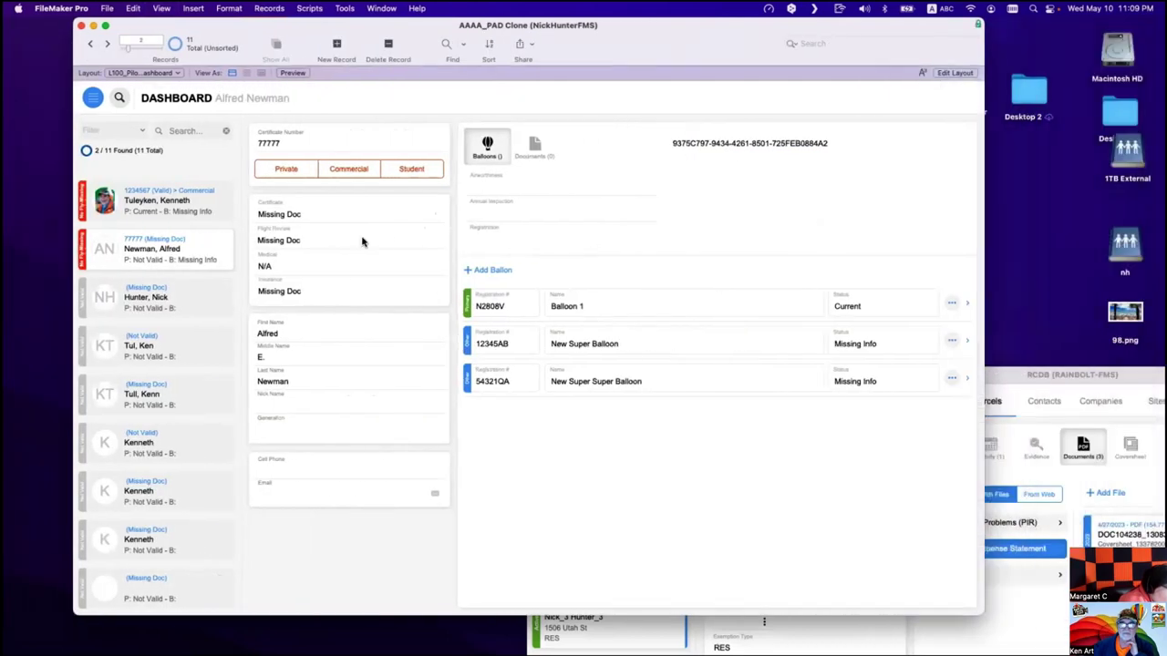
pyautogui.click(535, 143)
pyautogui.click(721, 144)
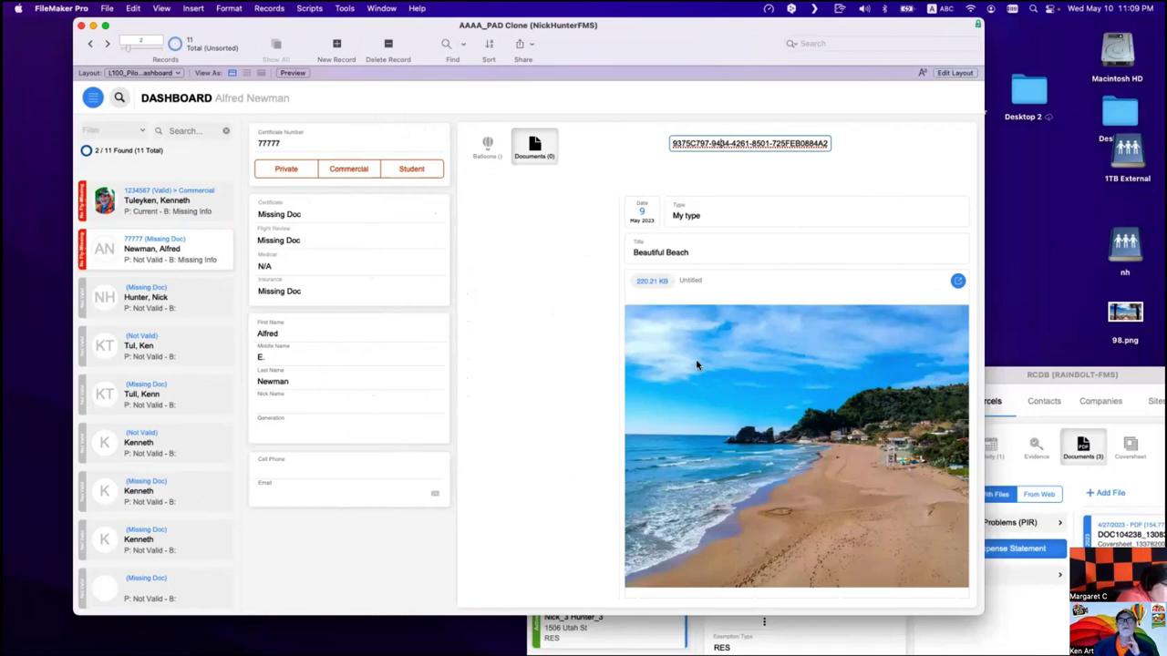
# Select the sunset document dated May 9, 2023 in the first pilot's record, and switch to the second pilot.
pyautogui.click(139, 210)
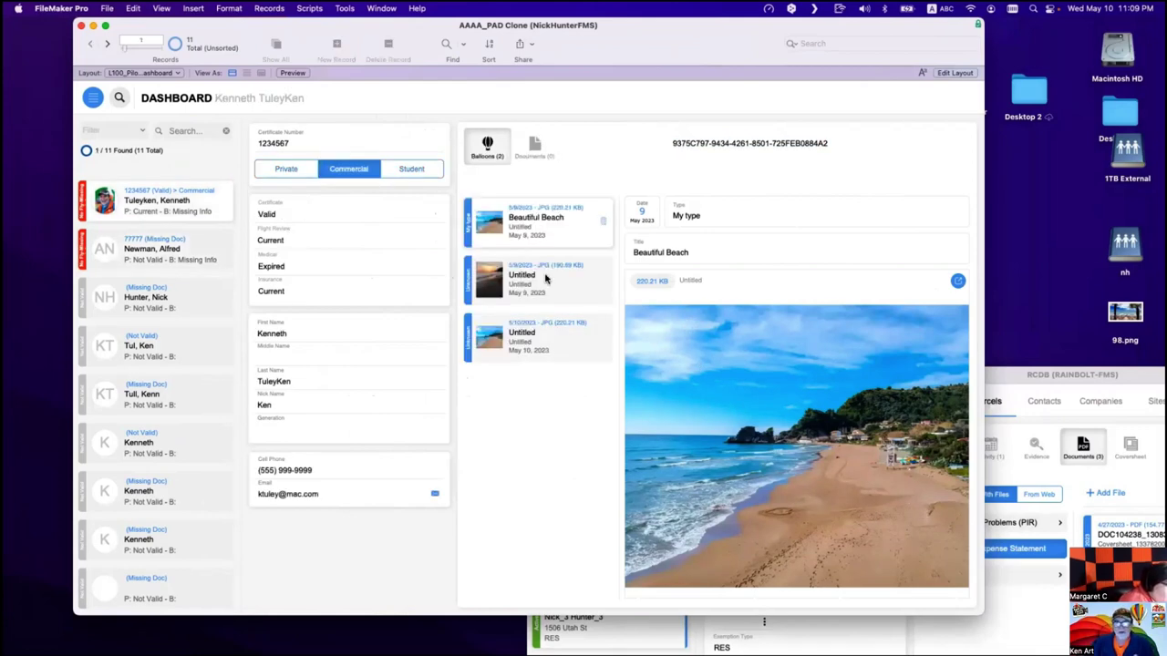
pyautogui.click(545, 278)
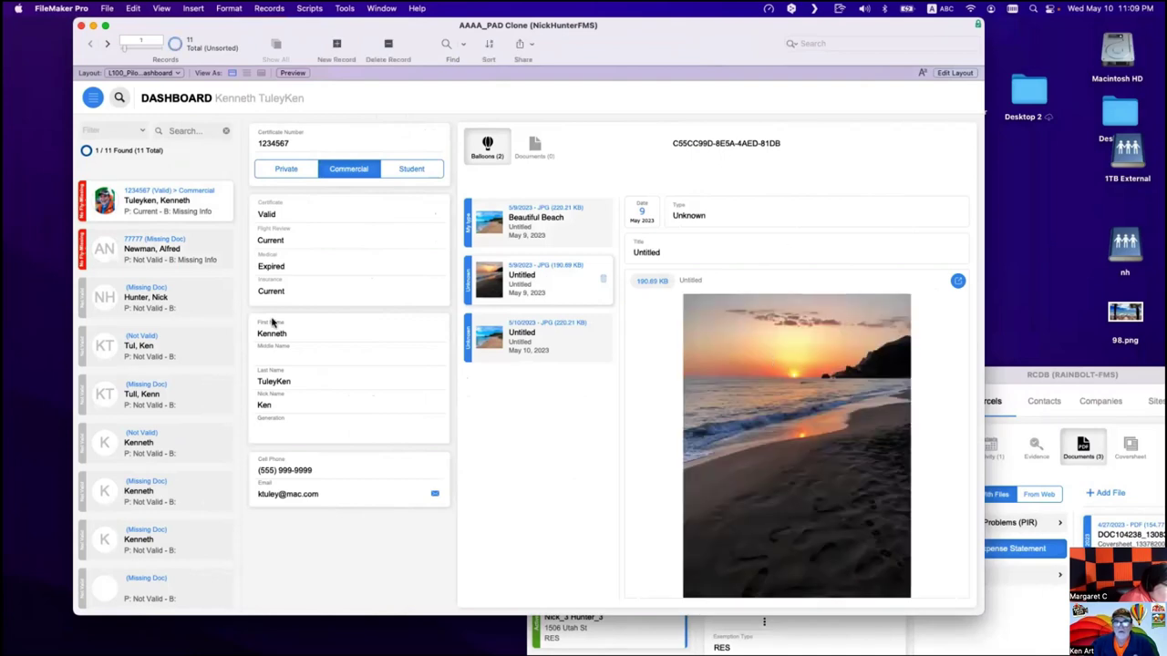
pyautogui.click(173, 260)
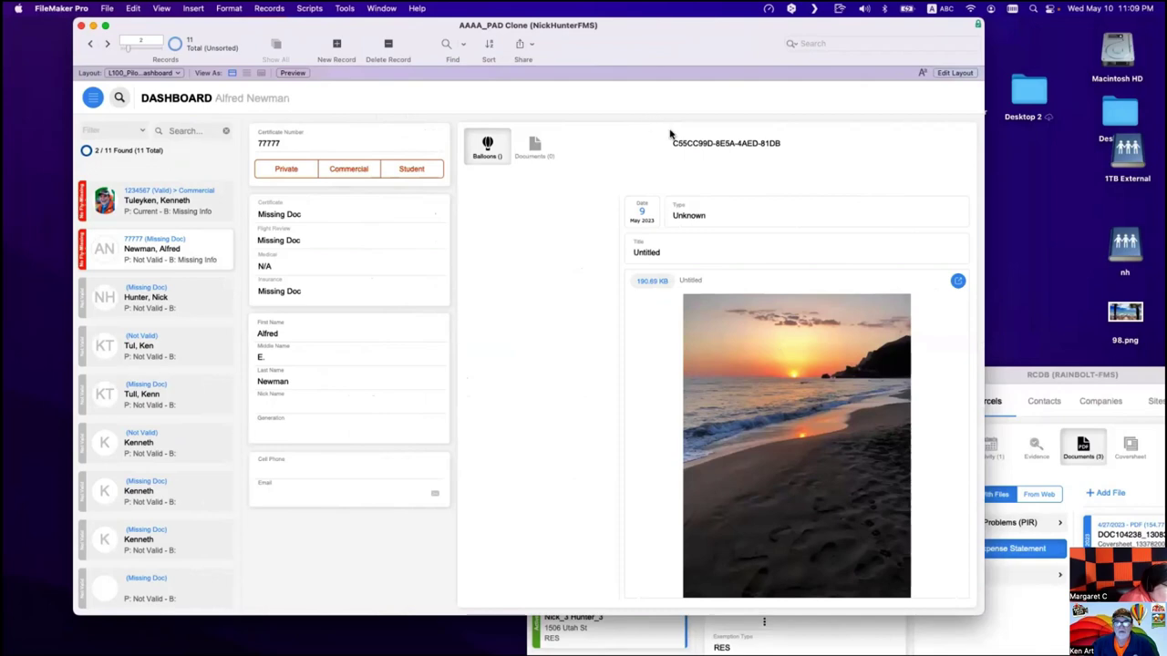
# Clear the selected document field in the second pilot's record and commit the change.
pyautogui.click(742, 147)
pyautogui.press('super+a')
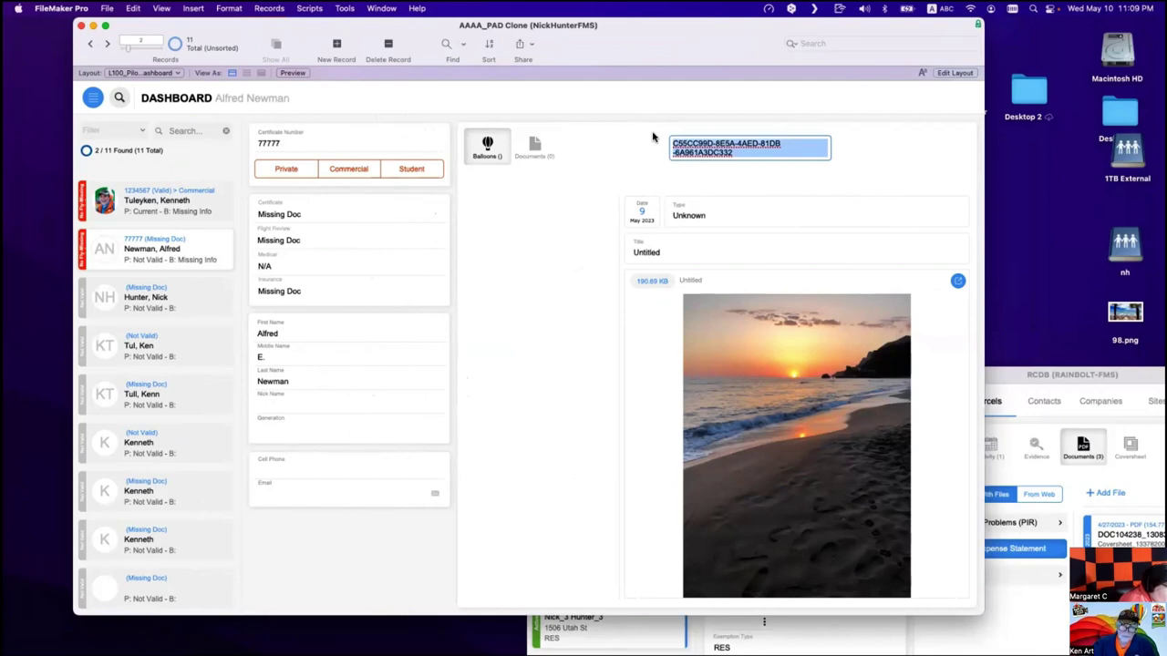
pyautogui.press('BackSpace')
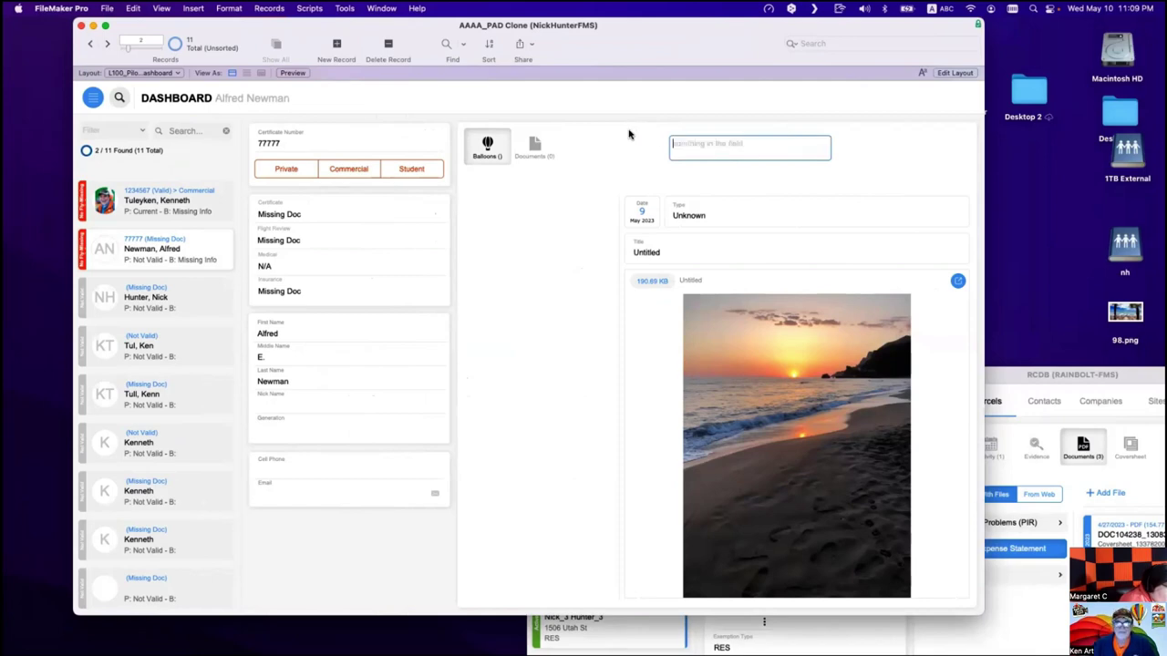
pyautogui.click(628, 134)
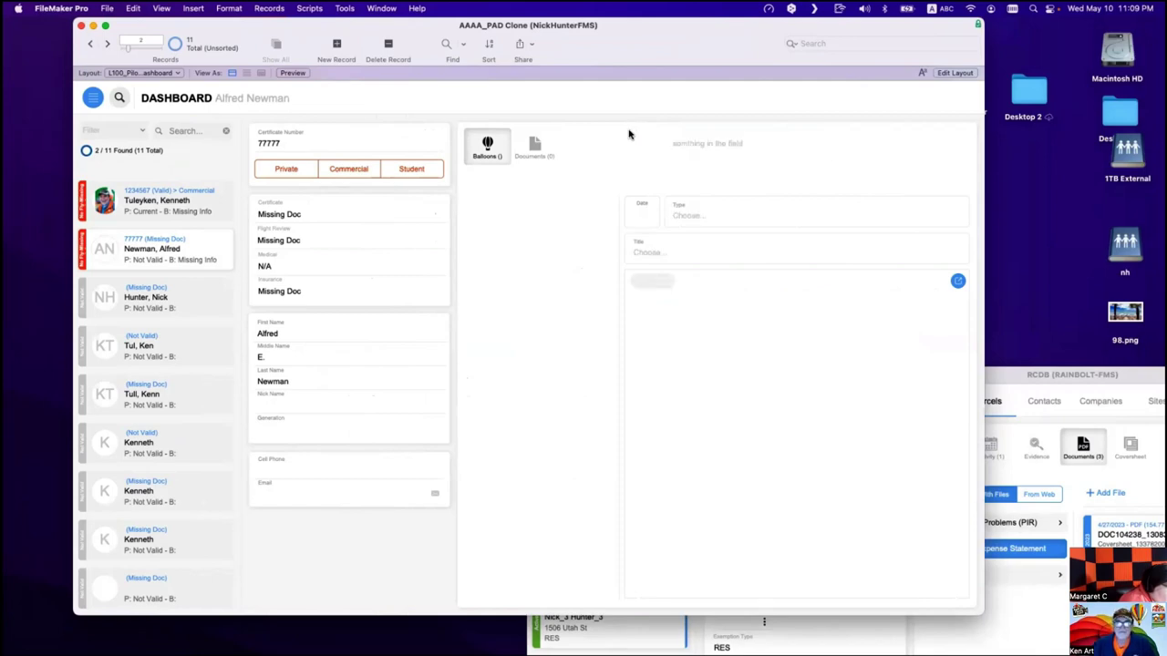
# Reselect the first pilot's sunset document, and view the fourth and sixth pilots' records to compare their document details.
pyautogui.click(182, 213)
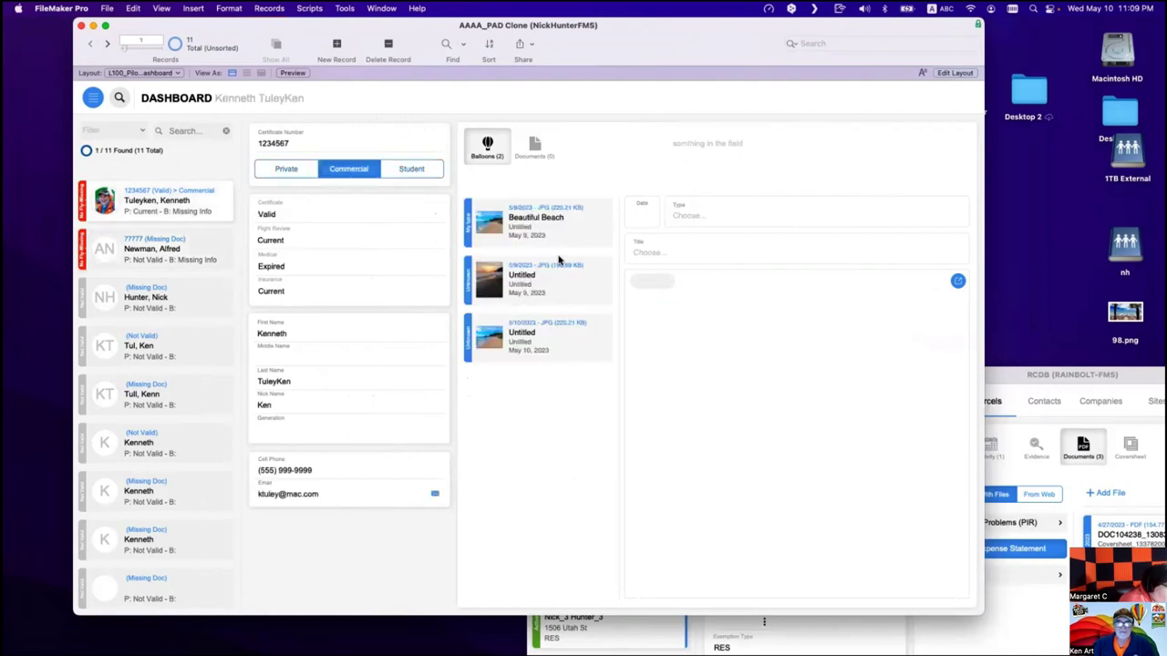
pyautogui.click(558, 278)
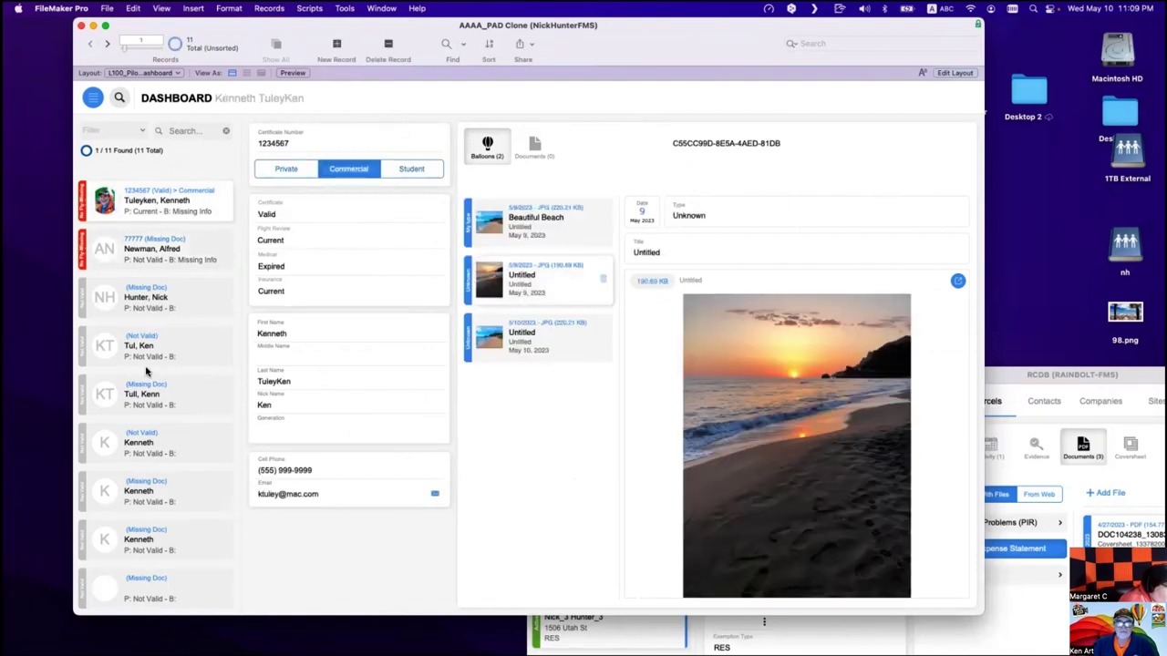
pyautogui.click(157, 399)
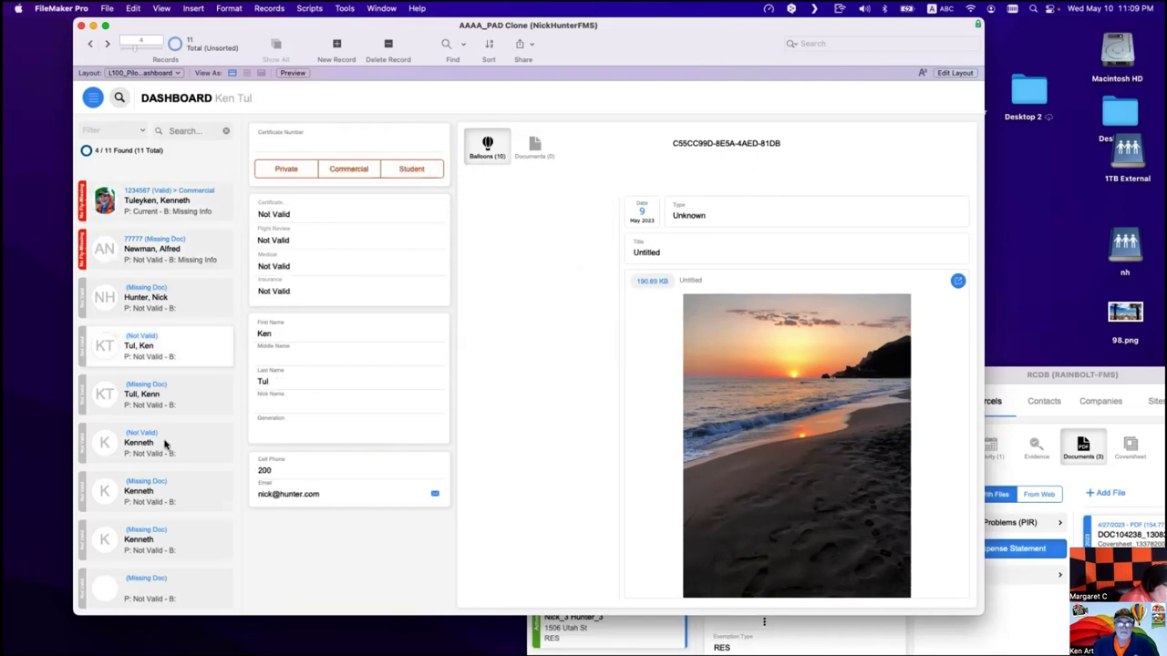
pyautogui.click(165, 444)
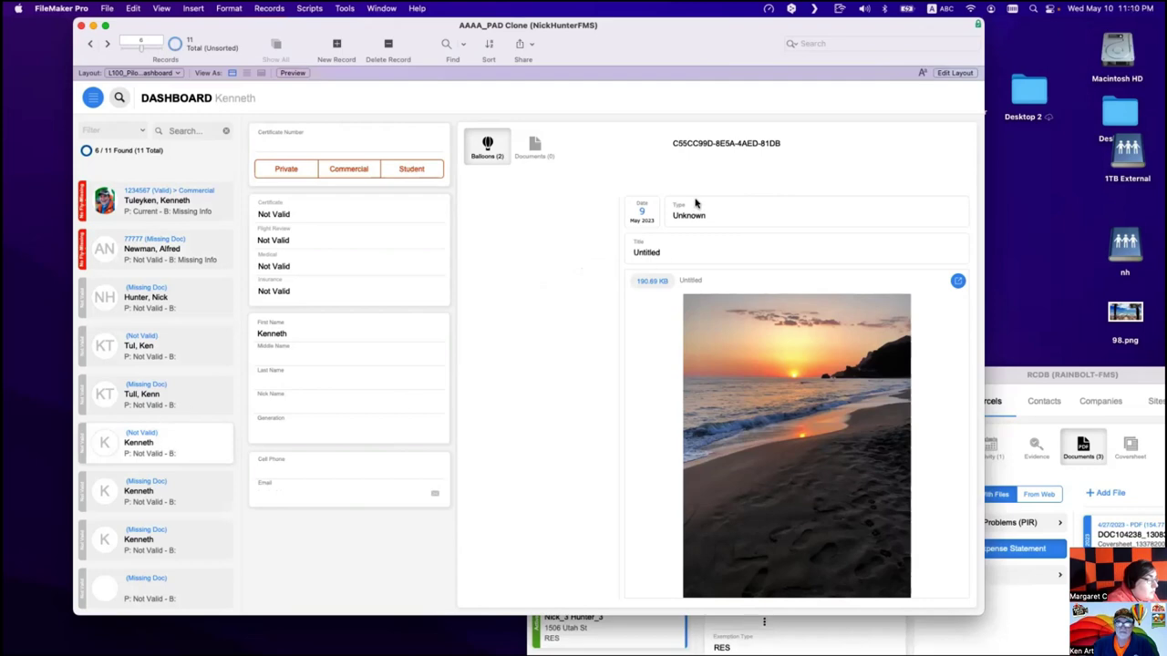
pyautogui.click(705, 143)
pyautogui.press('super+a')
pyautogui.press('BackSpace')
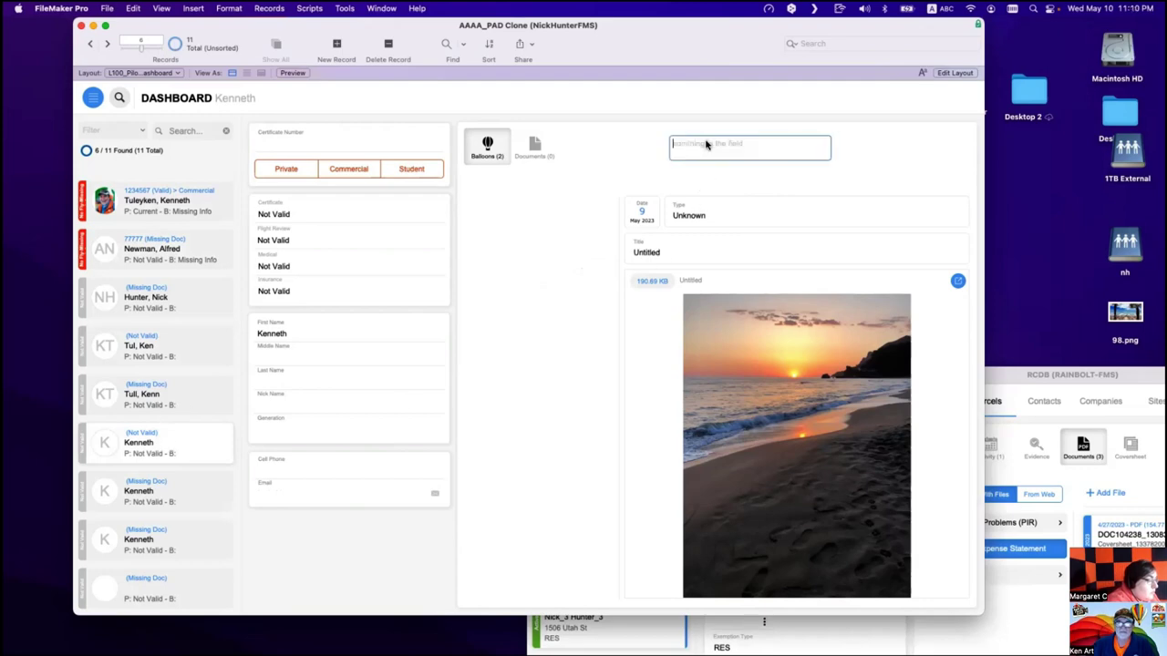
pyautogui.press('super+z')
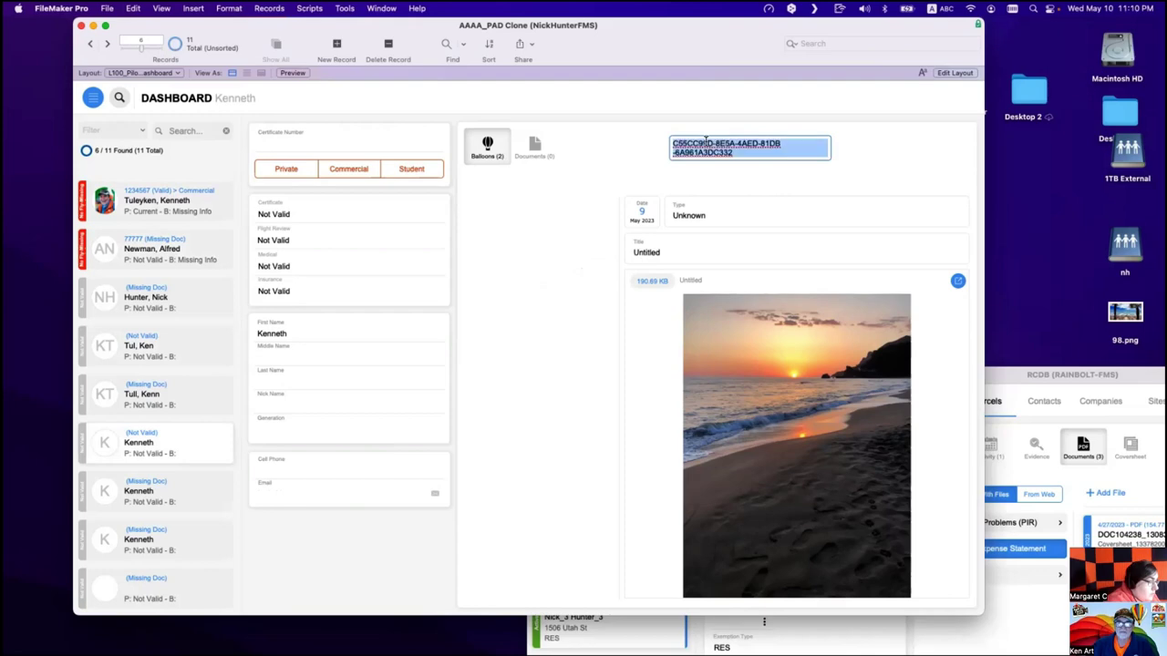
pyautogui.click(709, 124)
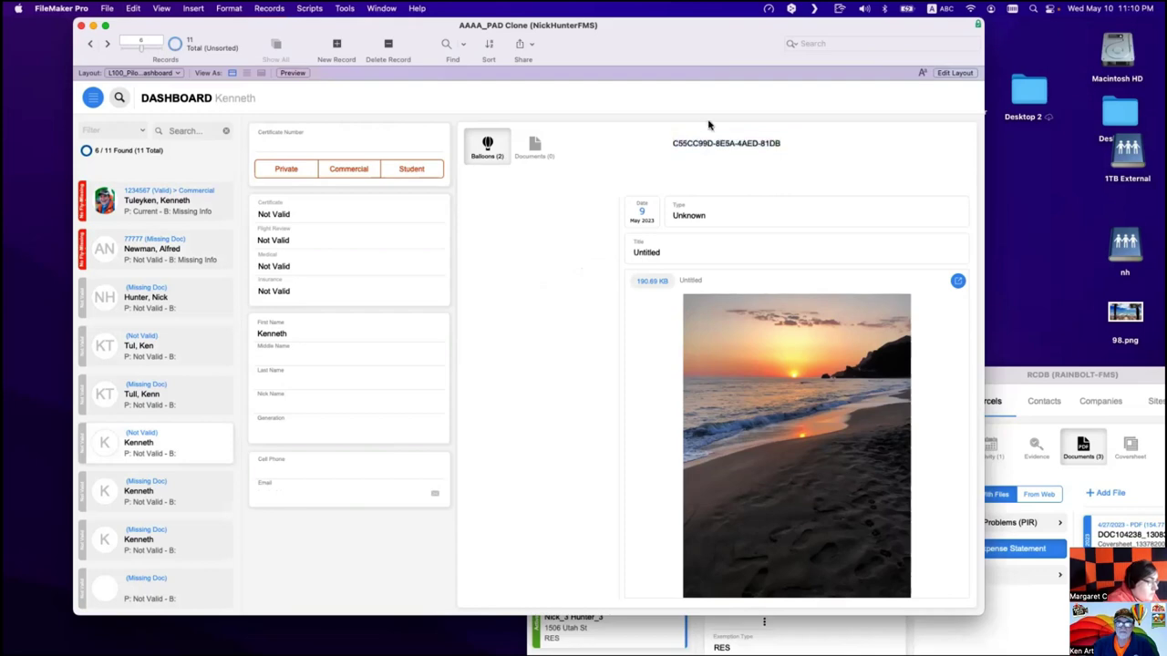
# Open the relationship between Pilot and T05b_pilots_DOCUMENTS||ID Document~||Selected in the database's relationships graph.
pyautogui.press('super+shift+d')
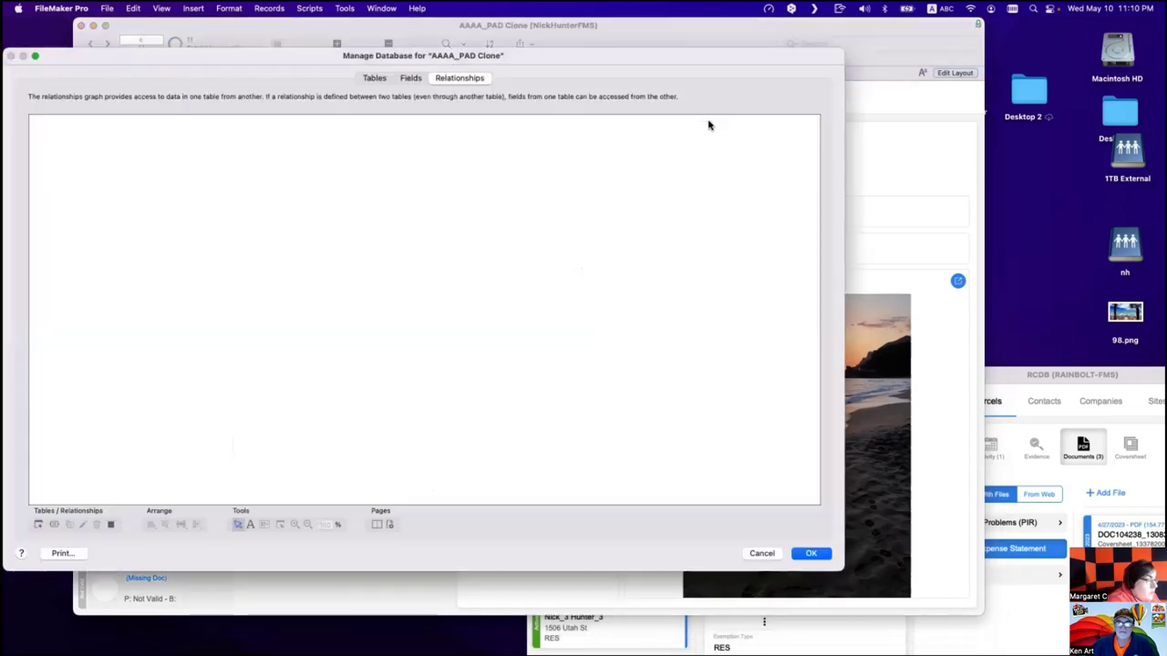
pyautogui.scroll(-5, 354, 270)
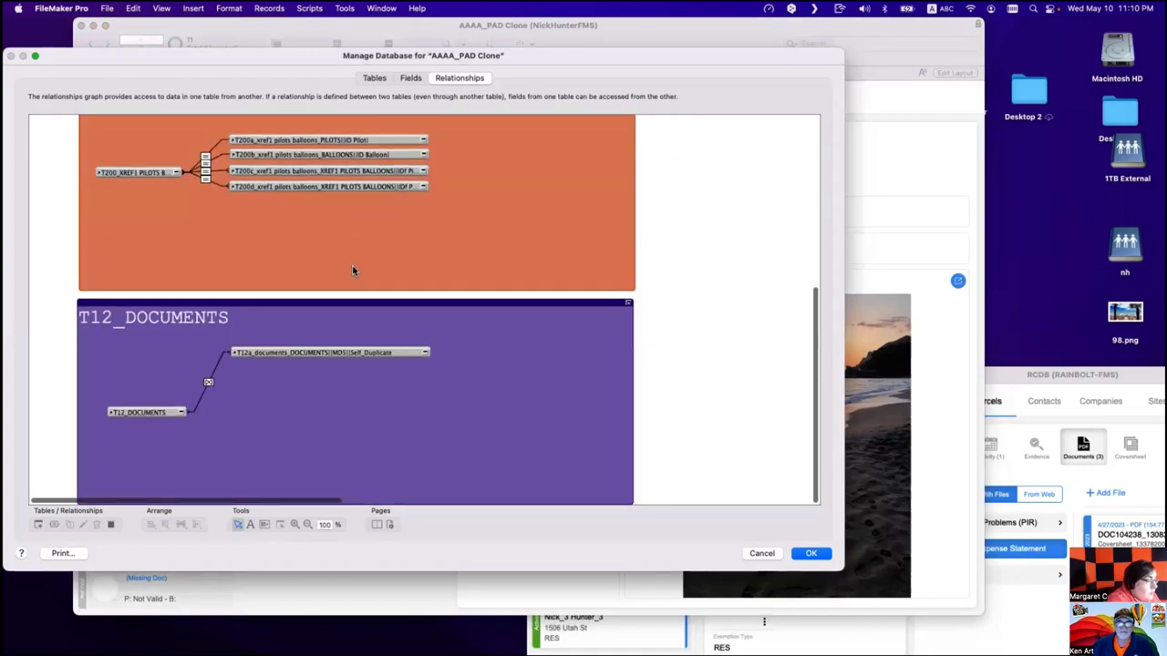
pyautogui.scroll(5, 333, 270)
pyautogui.hscroll(10, 334, 271)
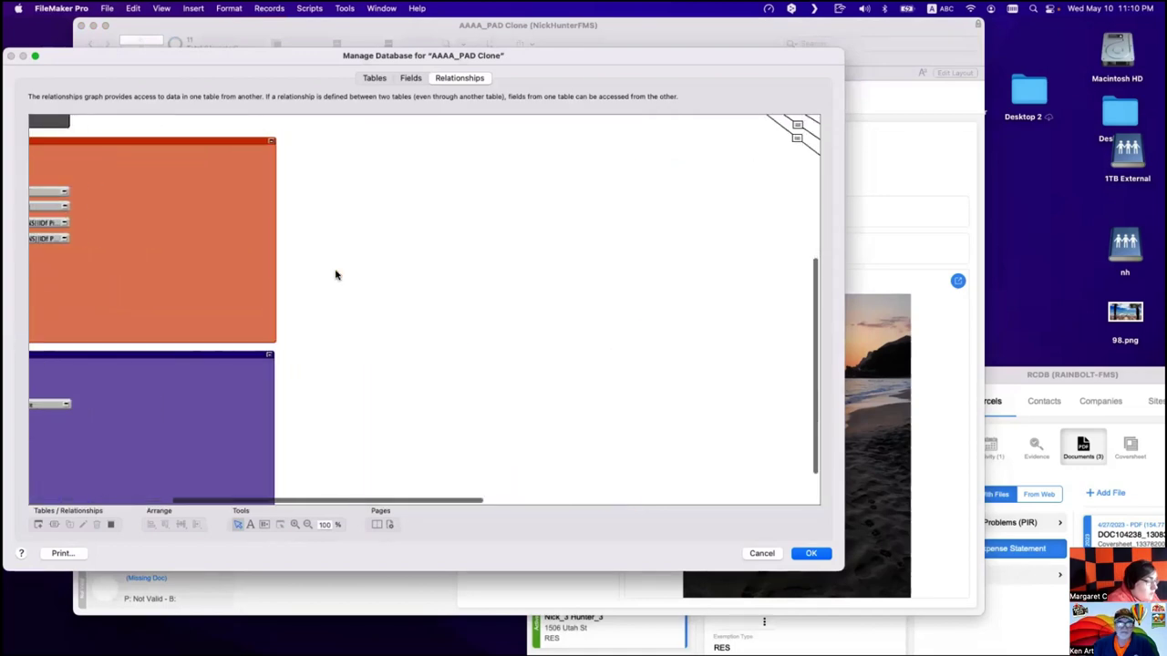
pyautogui.scroll(5, 335, 273)
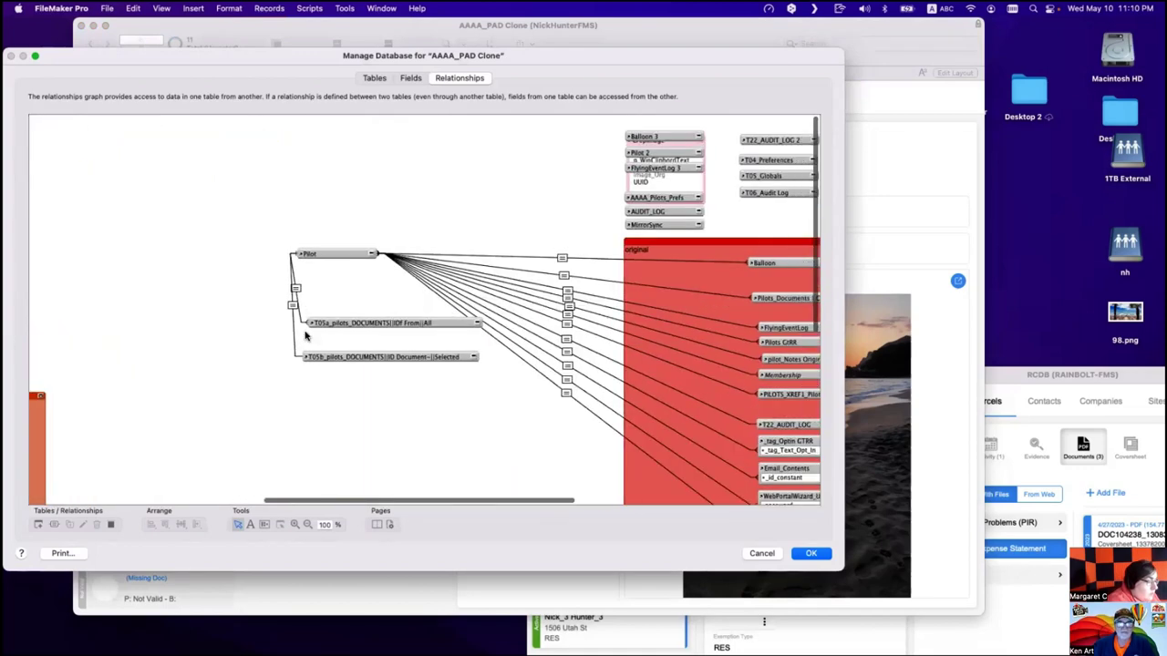
pyautogui.click(293, 340)
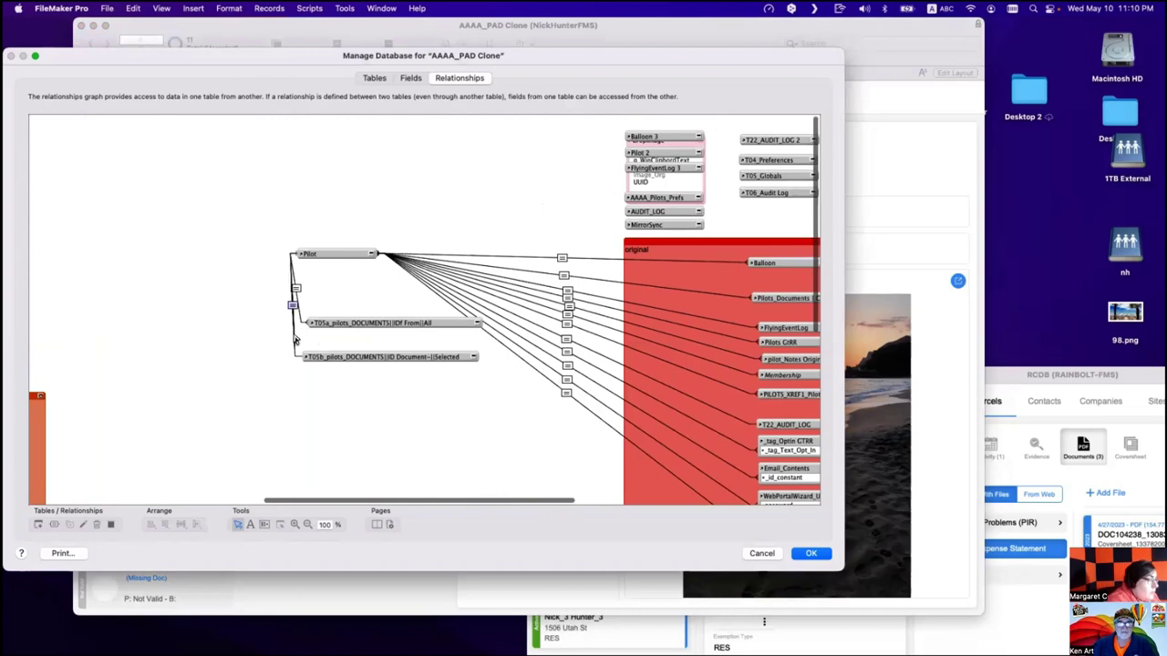
pyautogui.doubleClick(294, 340)
# Add the match criterion __ID Pilot = _IDf From to the selected-document relationship, and save the database changes.
pyautogui.scroll(10, 219, 265)
pyautogui.click(166, 144)
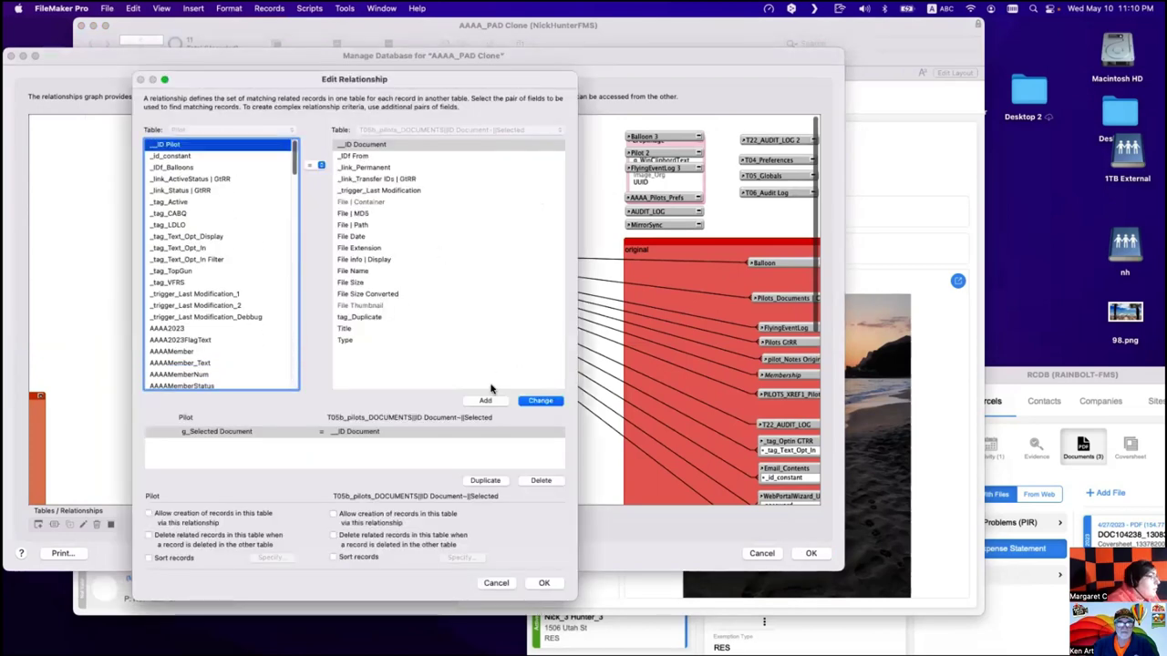
pyautogui.press('Tab')
pyautogui.press('Down')
pyautogui.click(486, 401)
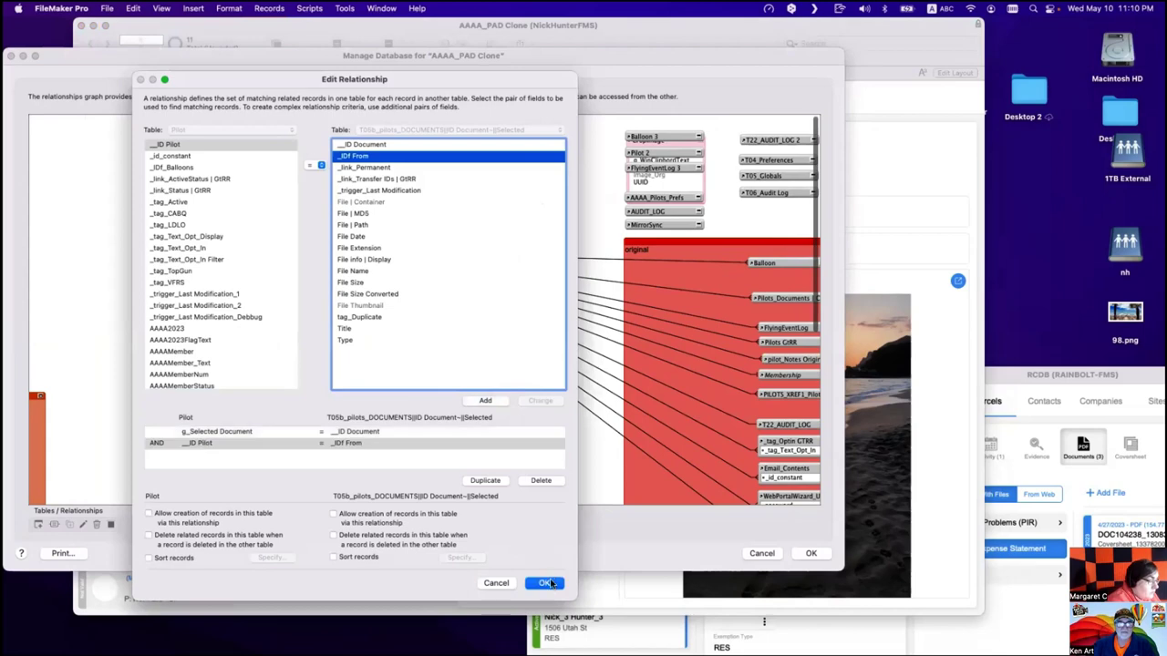
pyautogui.press('Return')
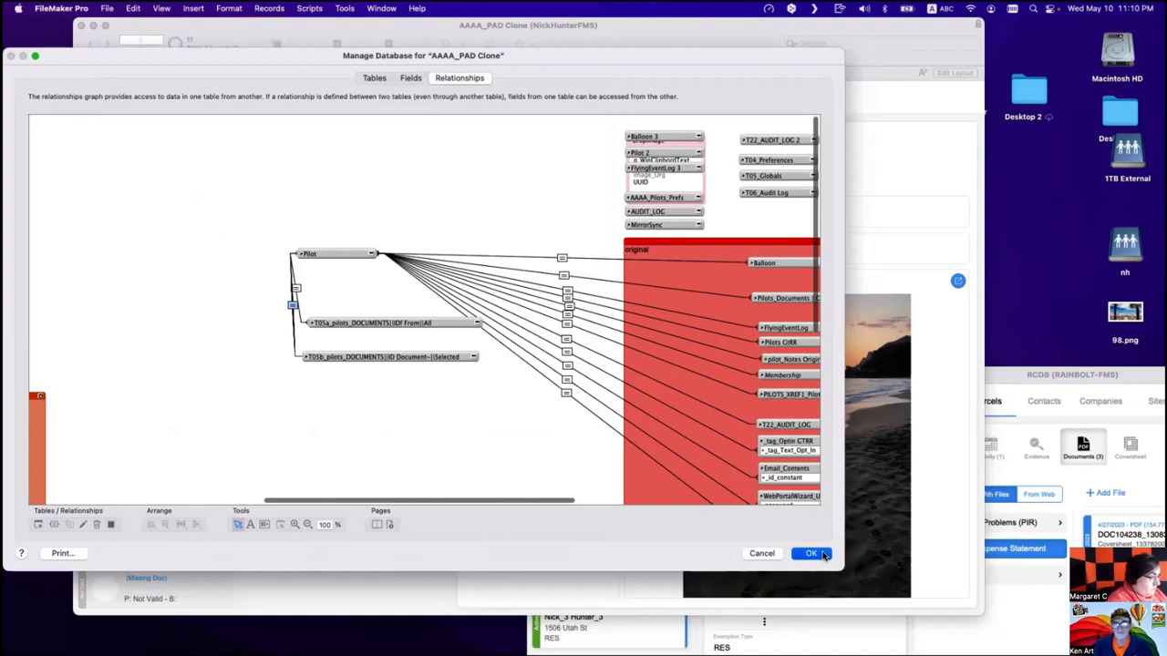
pyautogui.click(811, 553)
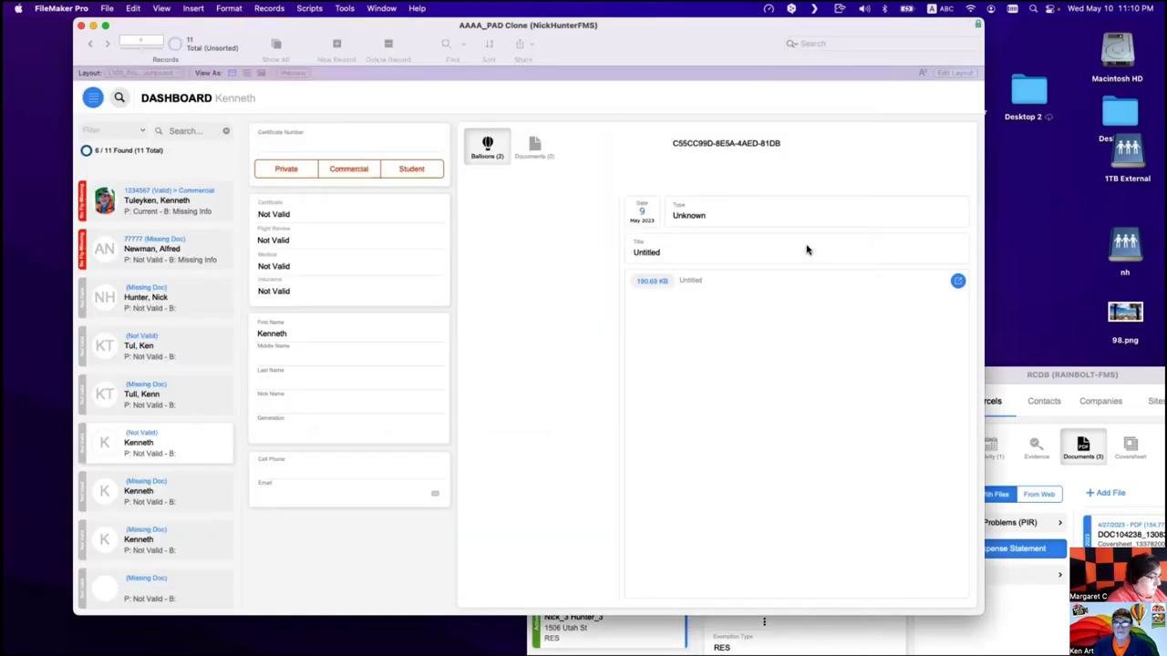
# Show the sixth pilot's Documents area and check the selected document field against the document details.
pyautogui.click(753, 147)
pyautogui.click(515, 146)
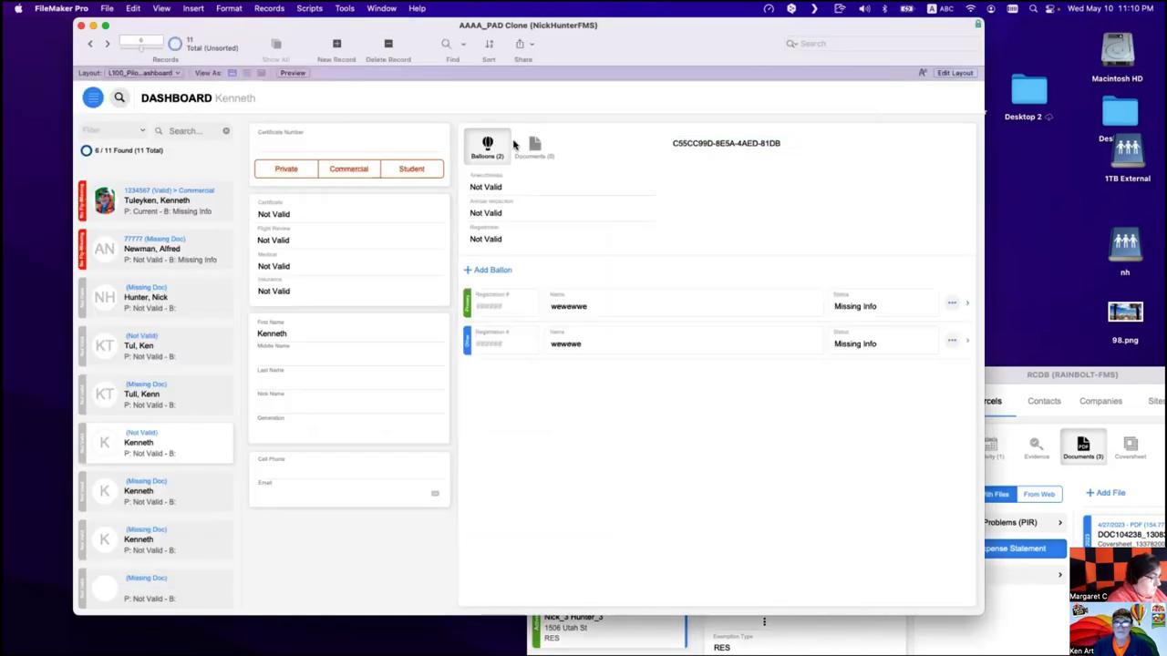
pyautogui.click(551, 151)
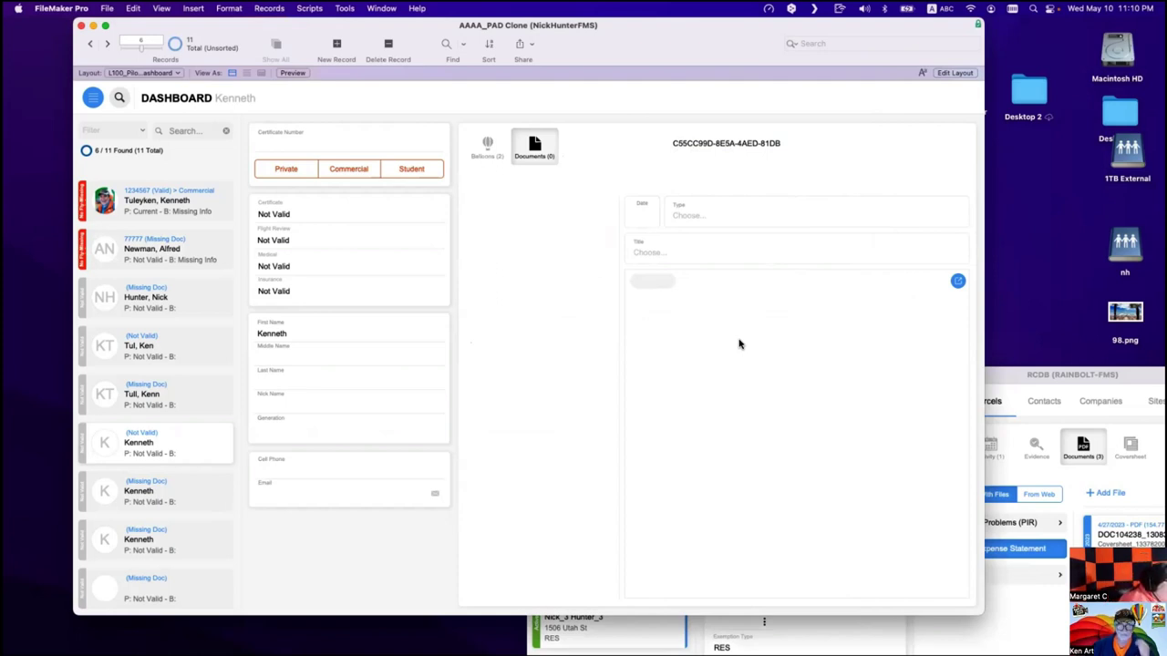
pyautogui.click(750, 144)
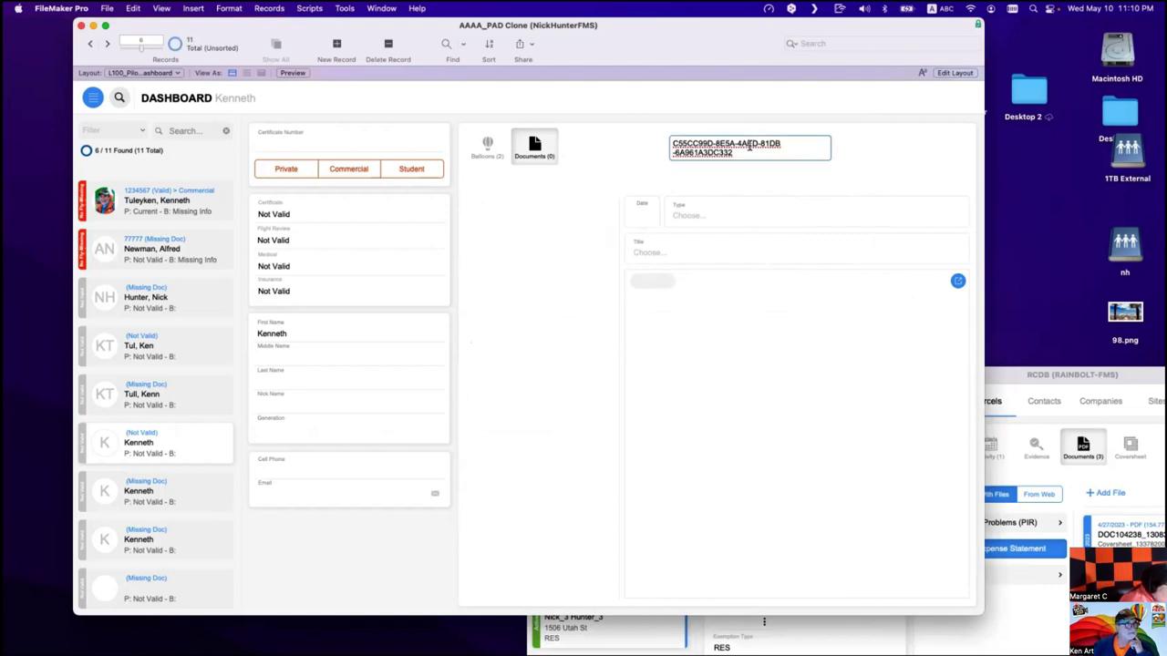
pyautogui.press('super+a')
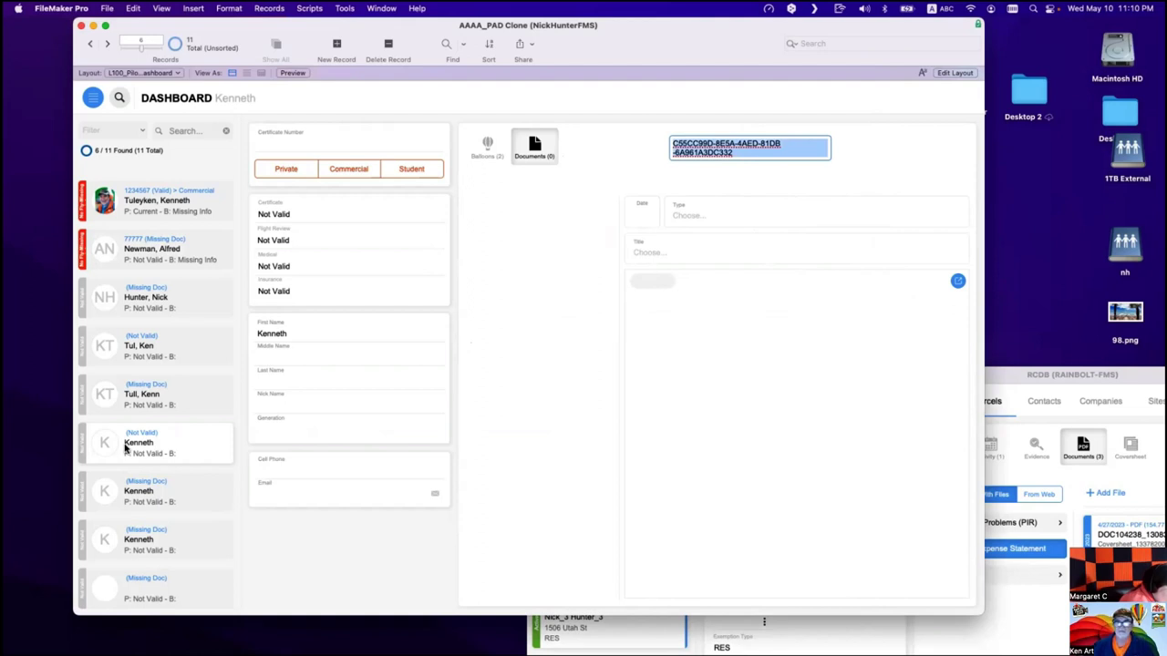
# Compare the selected document field and document details across the first, second and fourth pilots' records.
pyautogui.click(164, 212)
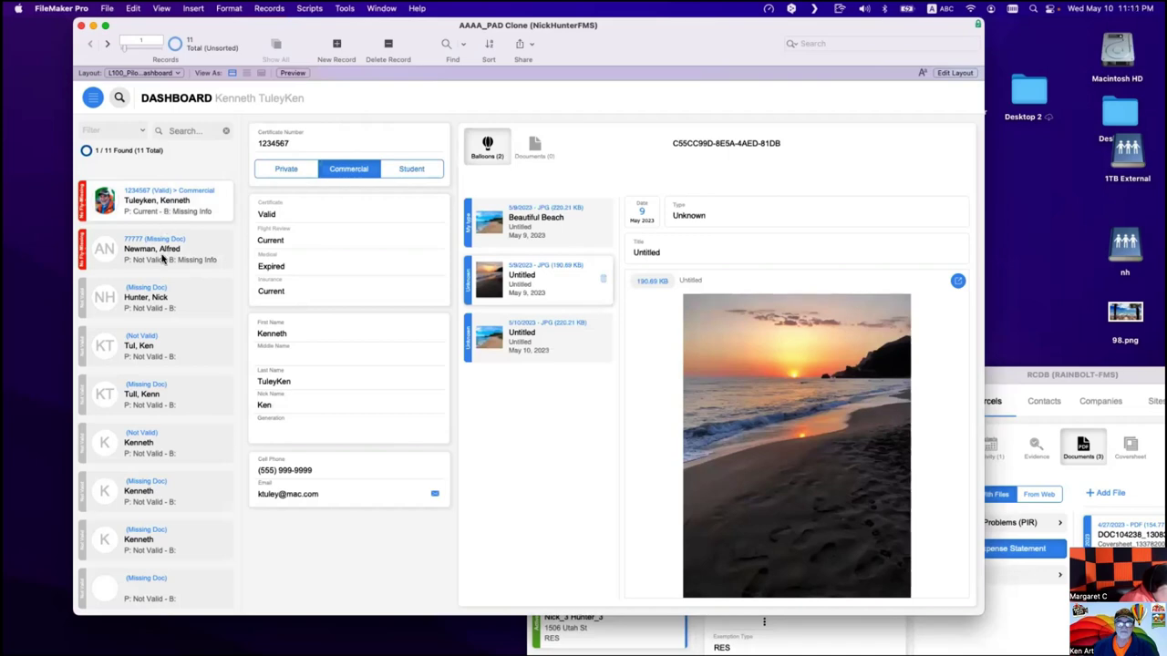
pyautogui.click(163, 260)
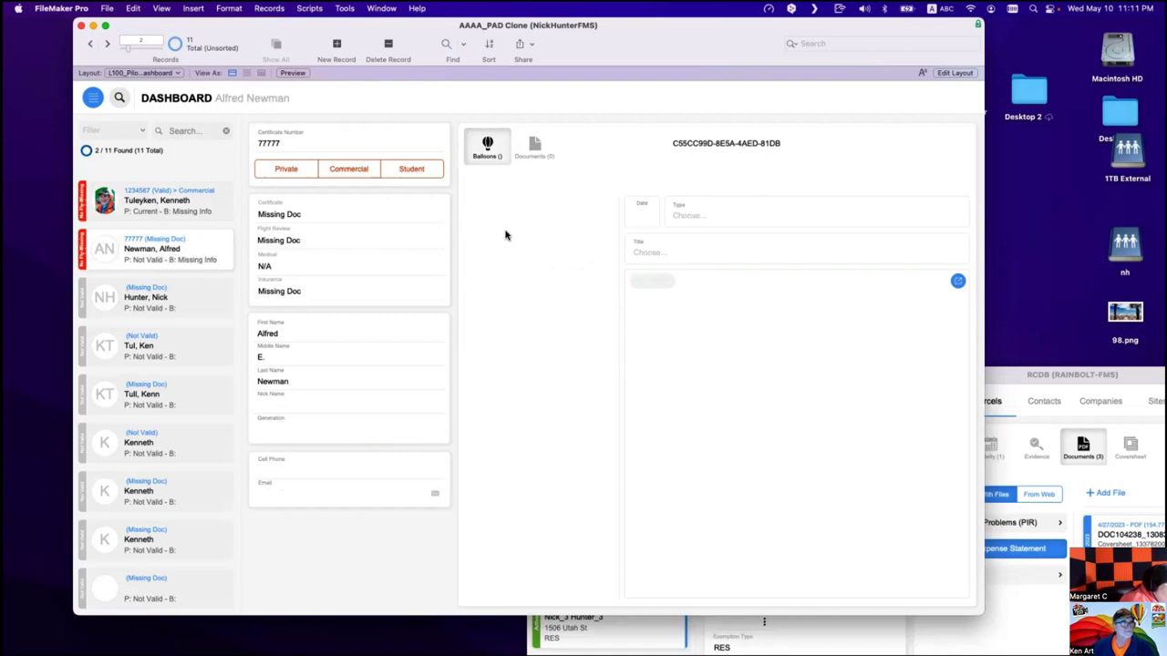
pyautogui.click(709, 148)
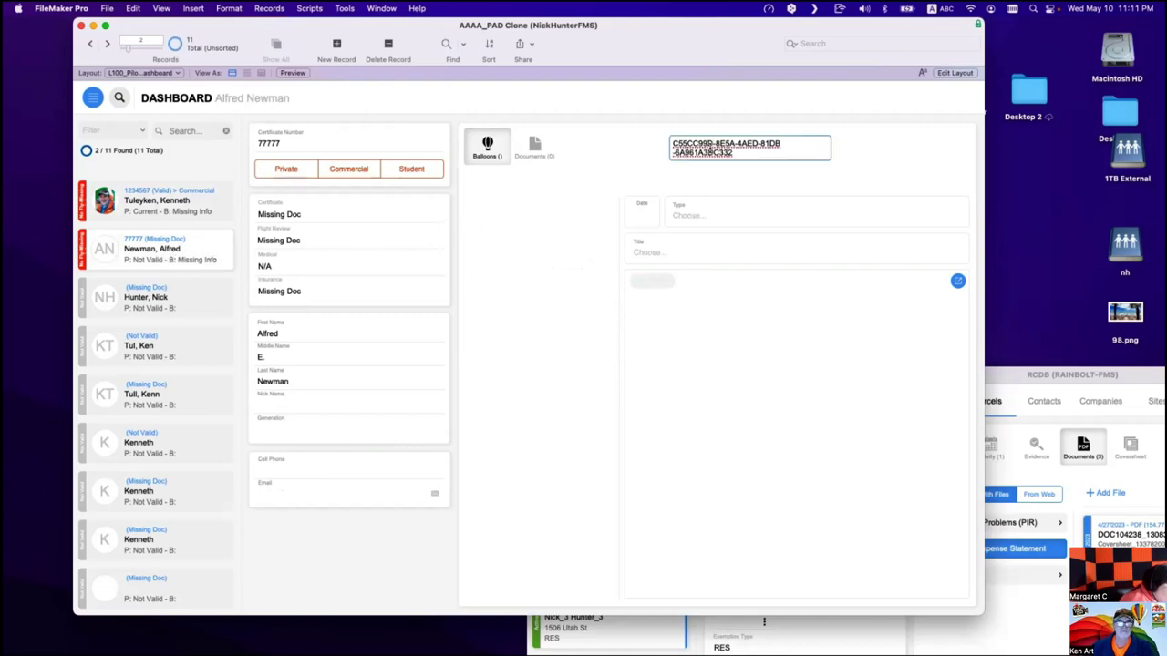
pyautogui.click(144, 337)
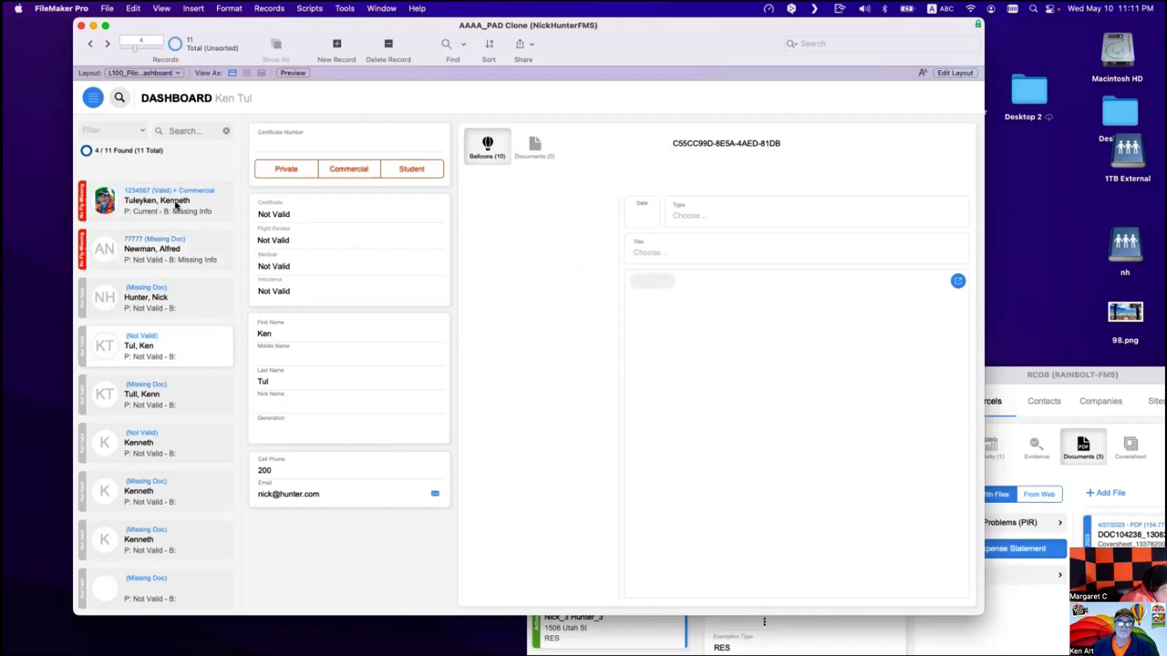
# Return to the first pilot's record and inspect the full ID in the selected document field.
pyautogui.click(176, 204)
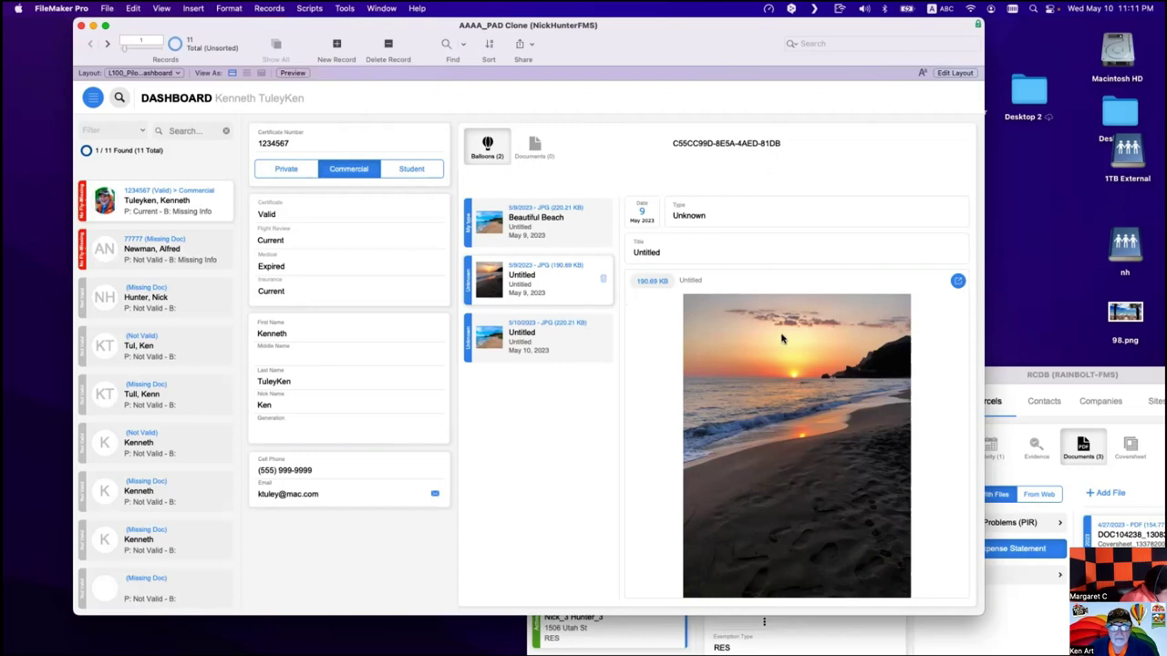
pyautogui.click(735, 143)
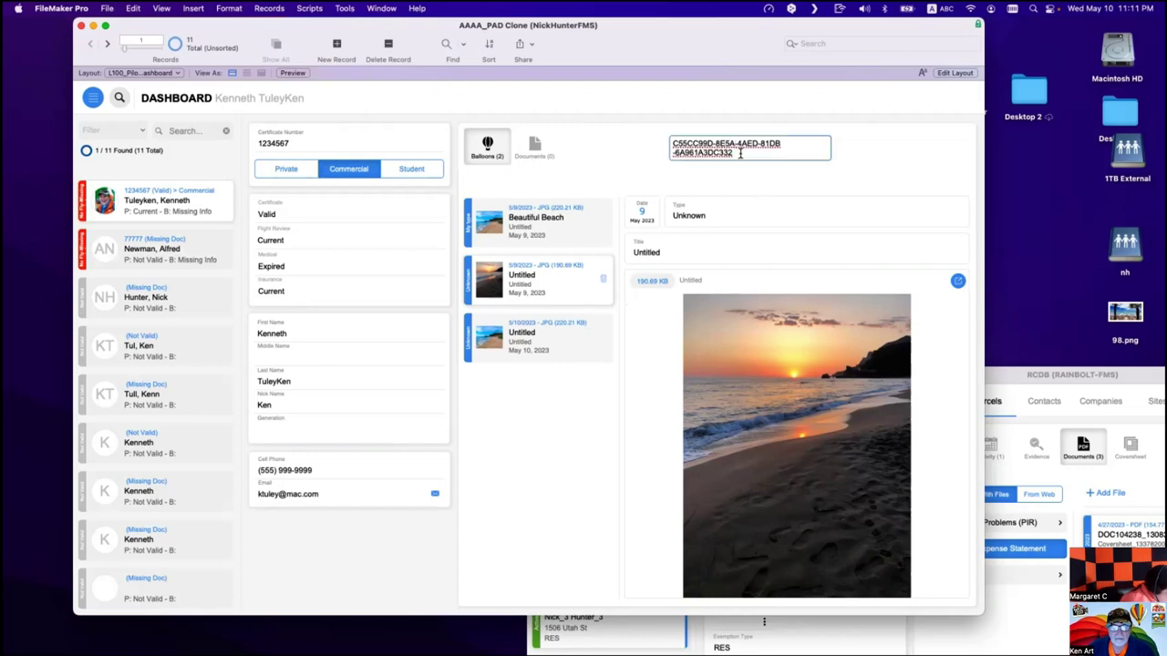
pyautogui.press('super+a')
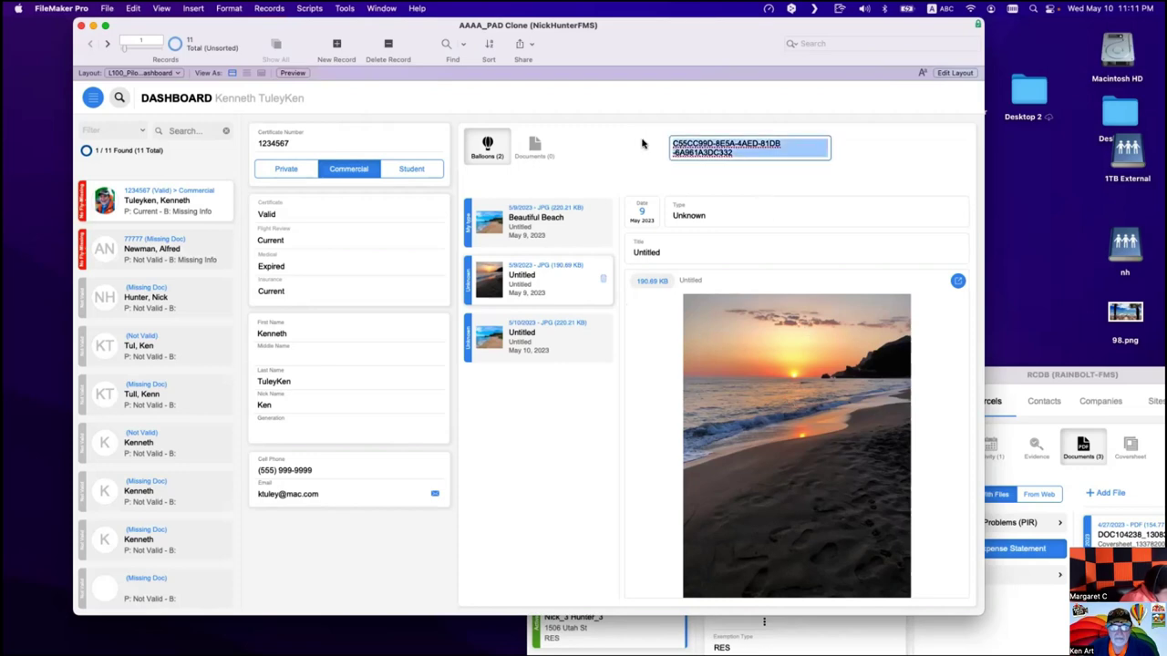
pyautogui.click(642, 143)
# Open the DOC_Documents layout in a separate window from the list of layouts.
pyautogui.press('super+shift+l')
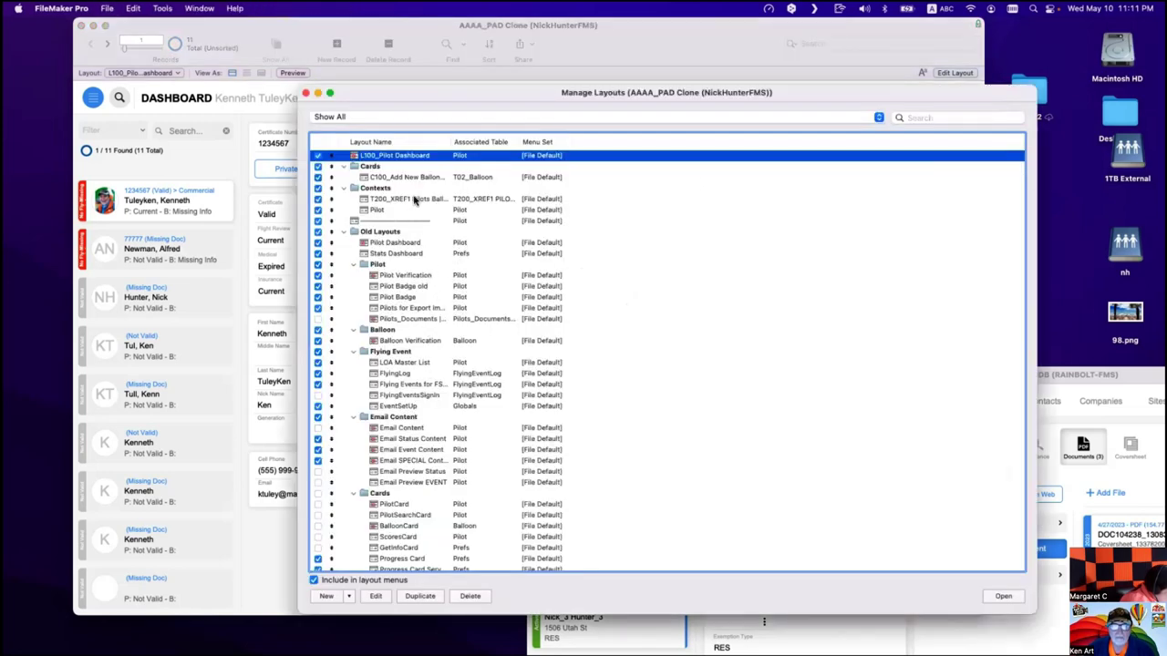
pyautogui.scroll(-8, 415, 217)
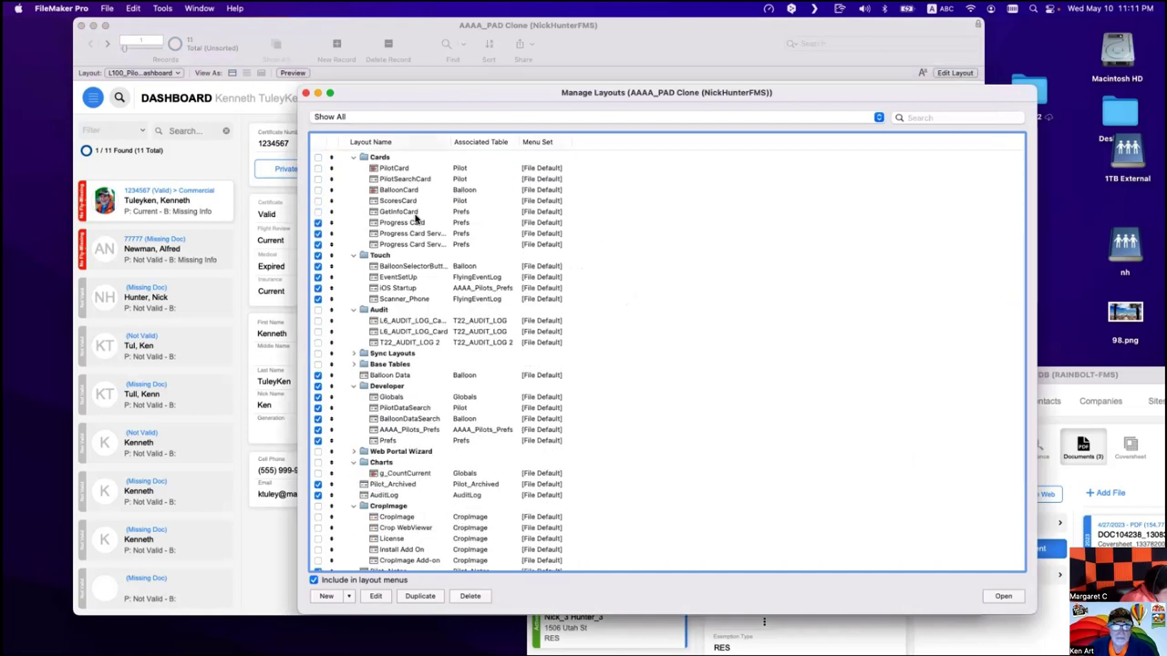
pyautogui.scroll(8, 415, 217)
pyautogui.click(419, 318)
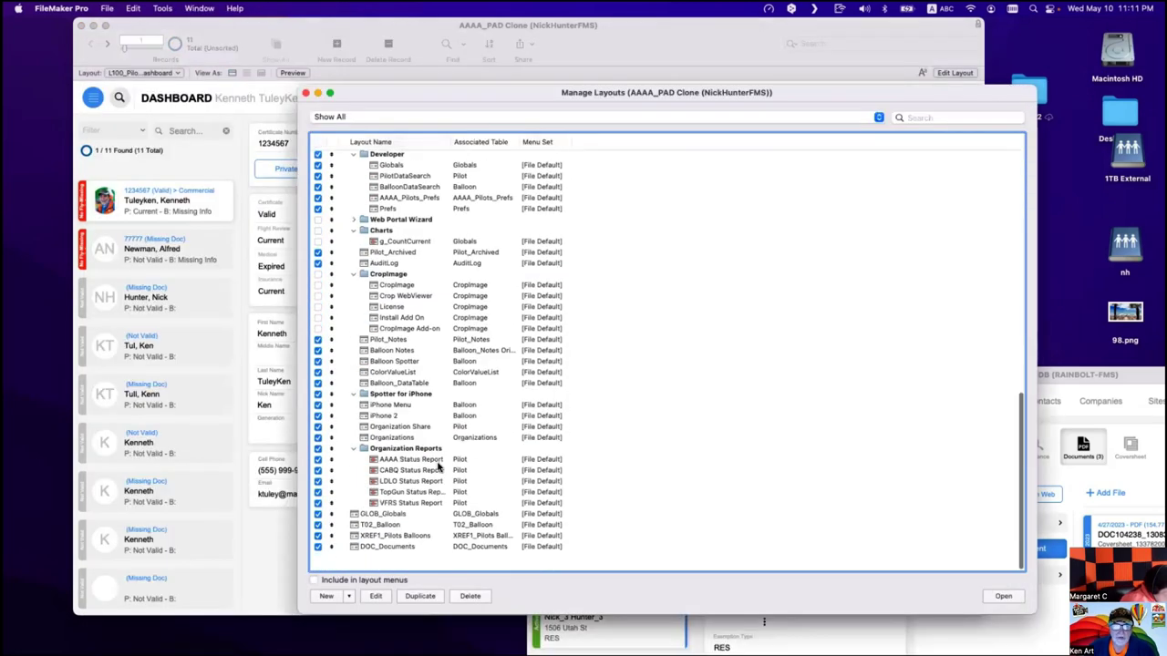
pyautogui.scroll(-5, 376, 547)
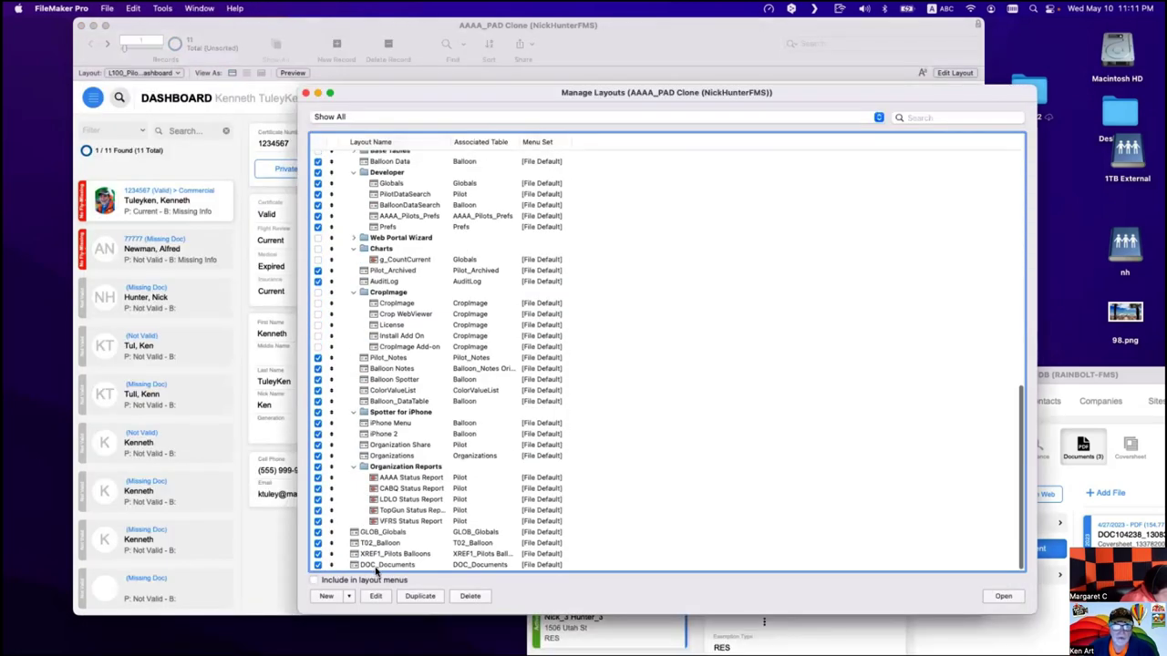
pyautogui.click(383, 565)
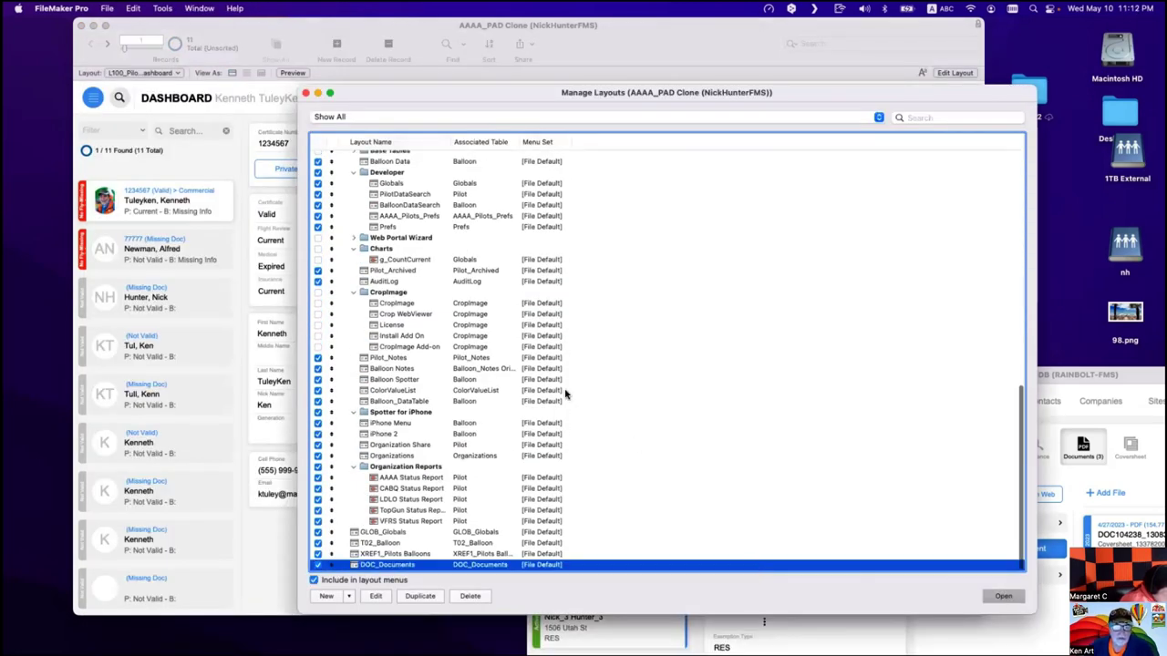
pyautogui.press('Return')
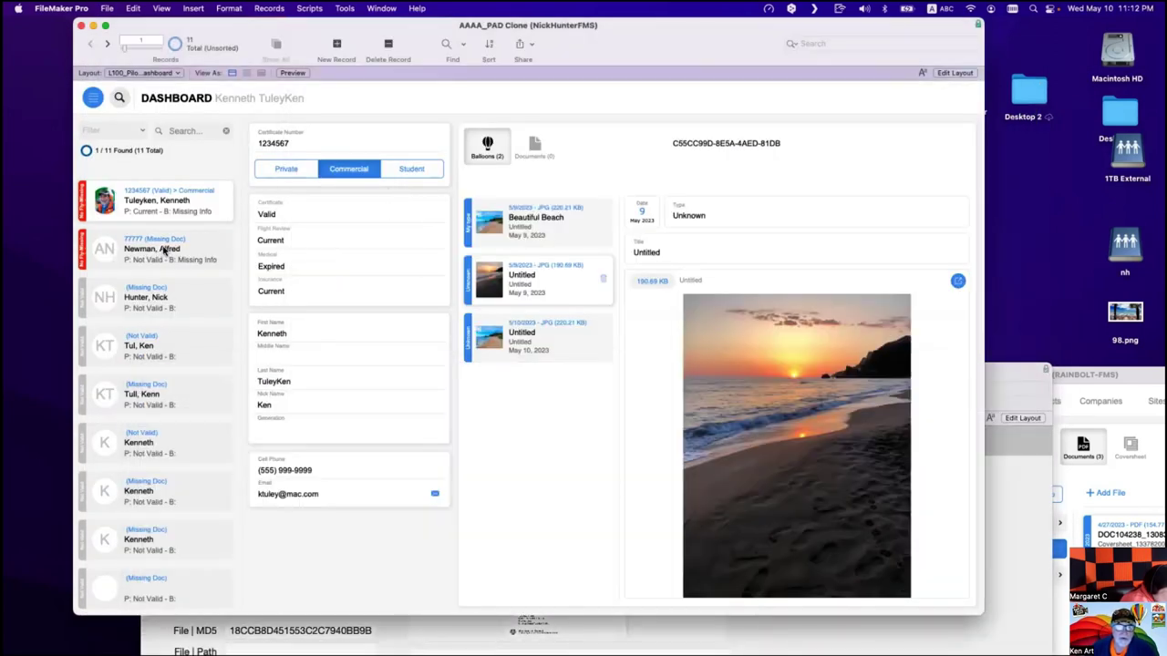
# Show the second pilot's record, evaluate Pilot::__ID Pilot in the Data Viewer, and copy the resulting ID.
pyautogui.click(164, 251)
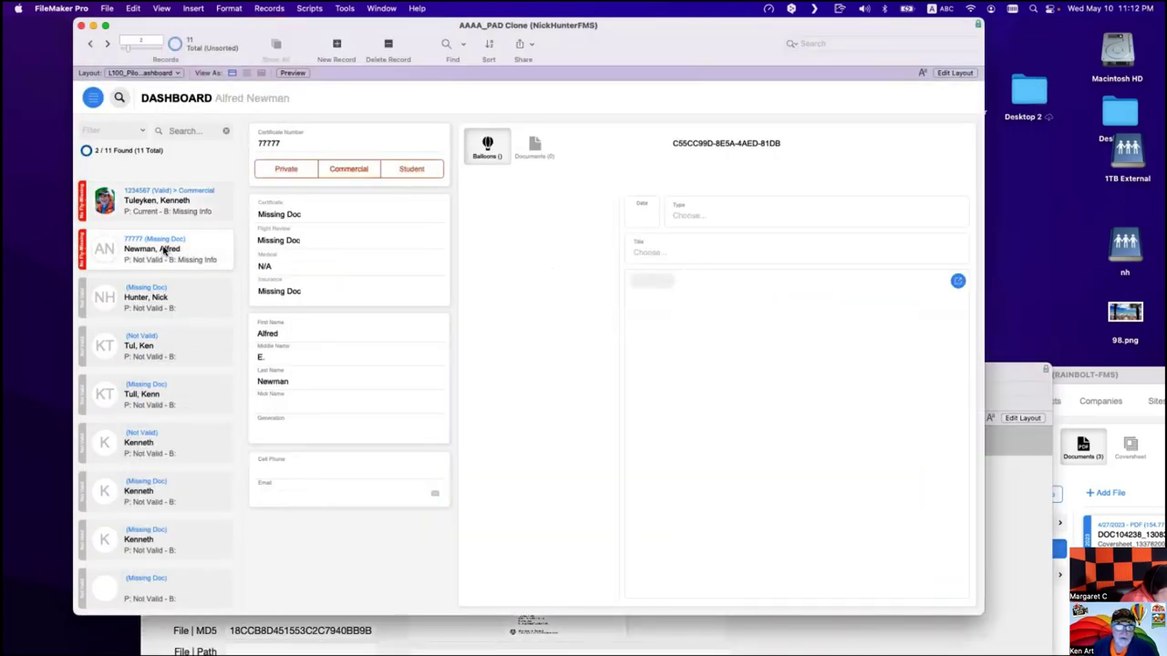
pyautogui.click(351, 9)
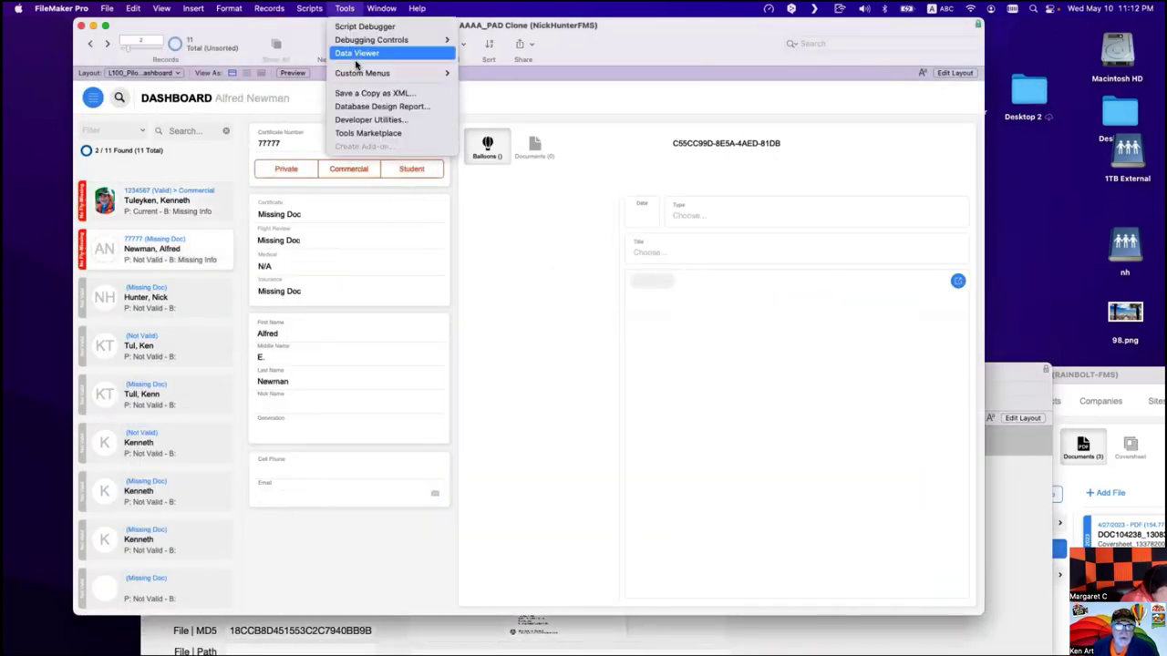
pyautogui.click(356, 52)
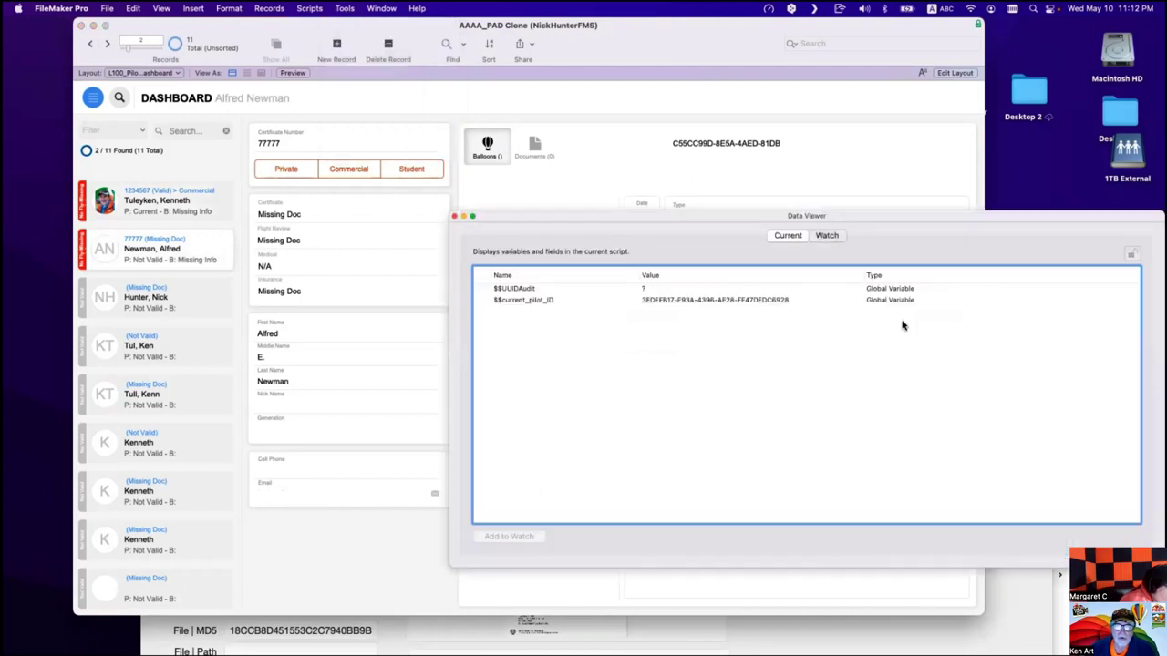
pyautogui.click(827, 235)
pyautogui.doubleClick(732, 458)
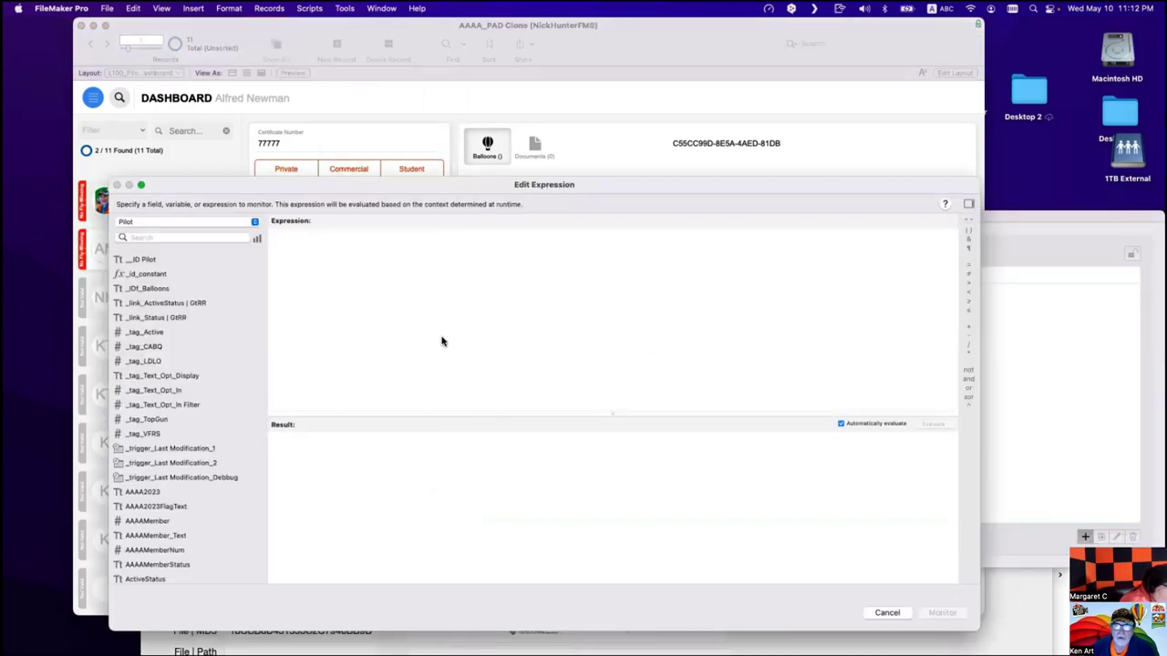
pyautogui.doubleClick(180, 260)
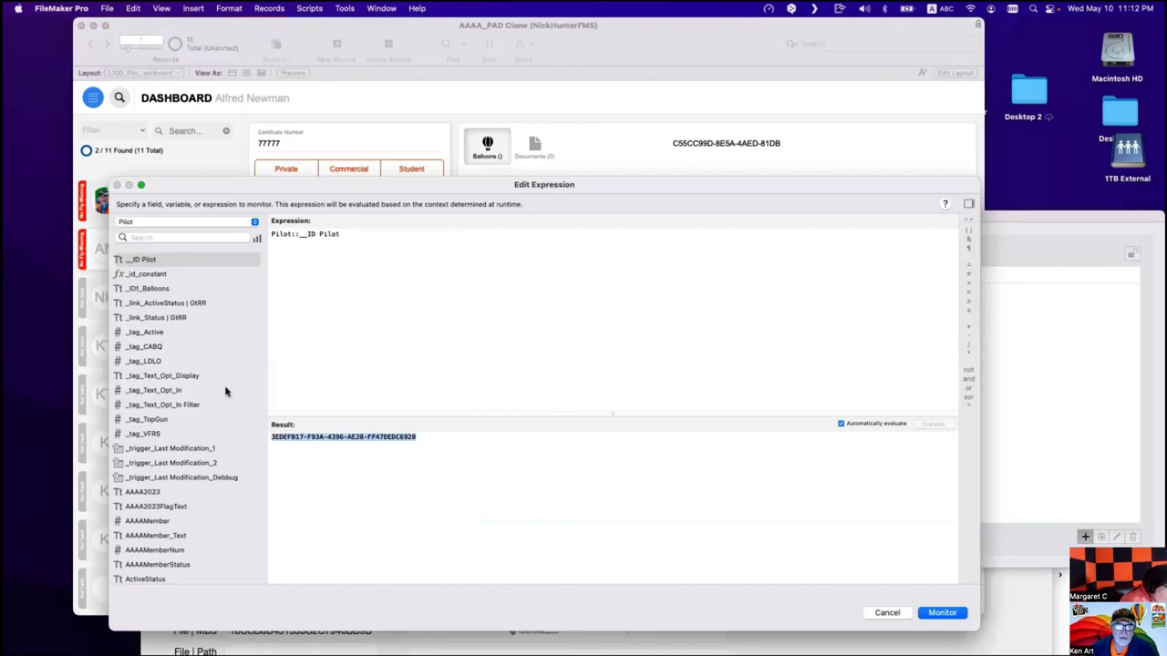
pyautogui.press('Return')
pyautogui.press('super+w')
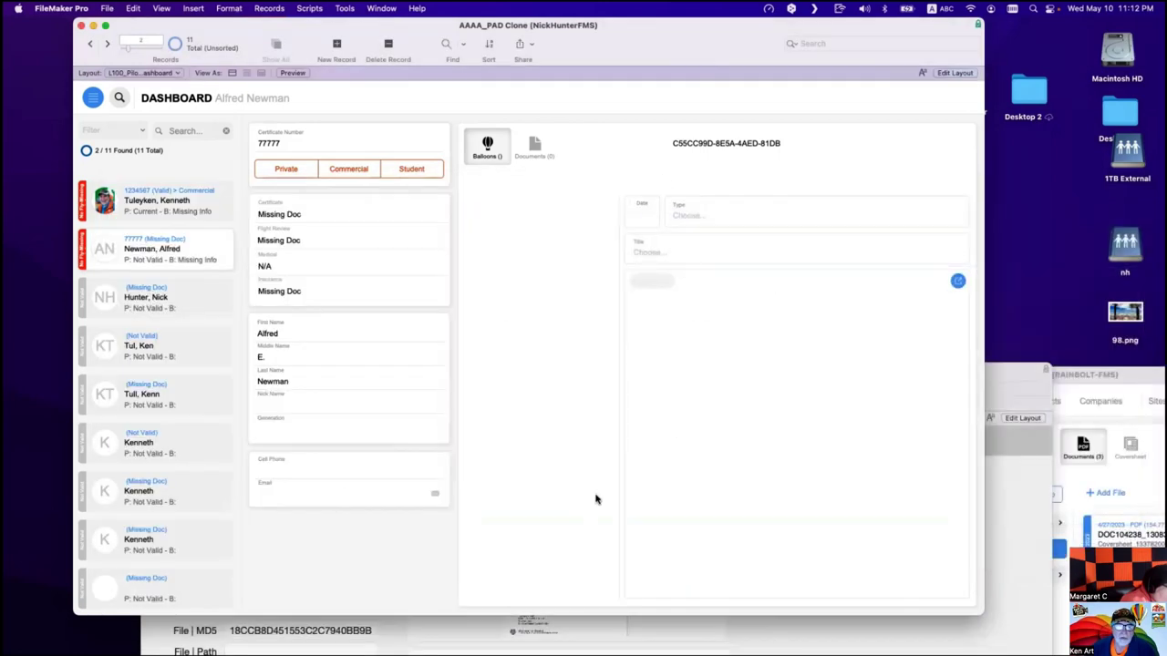
# Create a new record in DOC_Documents and paste the second pilot's ID into its _IDf From field.
pyautogui.click(625, 637)
pyautogui.moveTo(377, 331)
pyautogui.mouseDown()
pyautogui.moveTo(312, 255)
pyautogui.moveTo(298, 139)
pyautogui.mouseUp()
pyautogui.click(298, 139)
pyautogui.click(1049, 219)
pyautogui.click(529, 292)
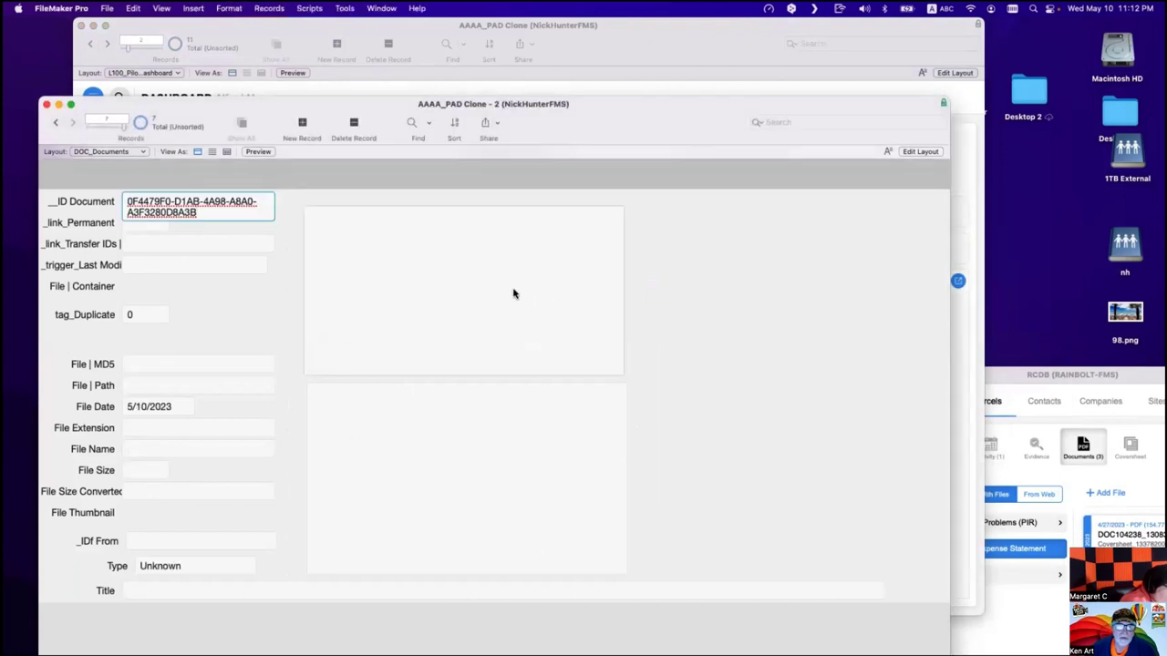
pyautogui.click(175, 542)
pyautogui.write('3EDEFB17-F93A-4396-AE28-FF47DEDC6928')
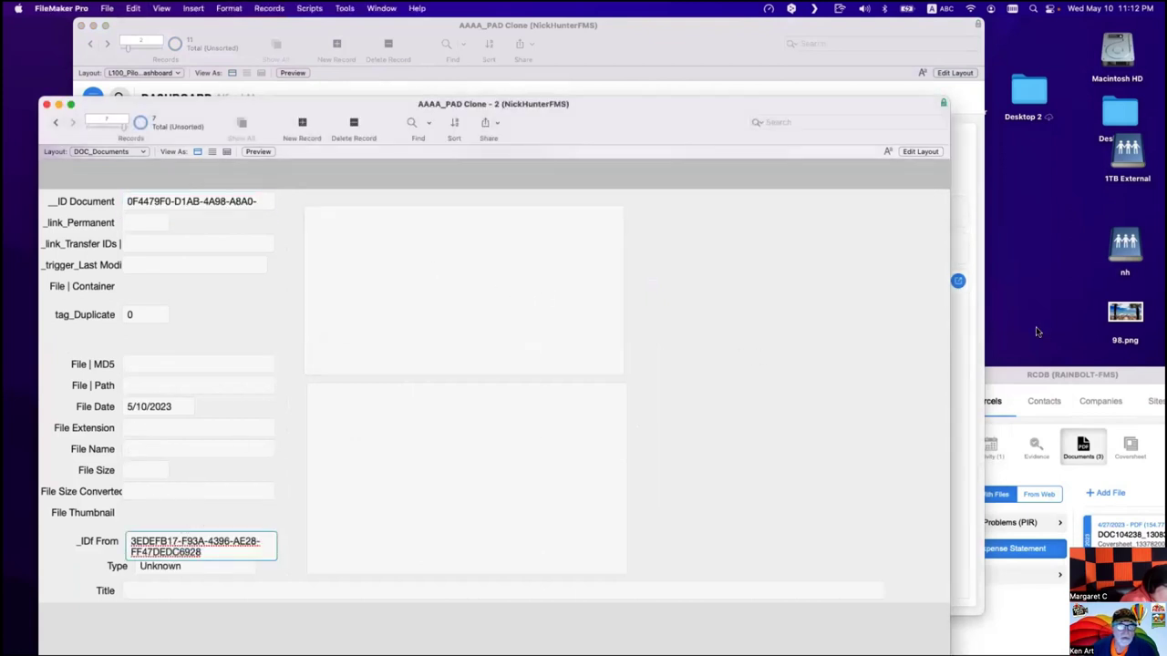
# Insert 98.png from the desktop into the new document record's file container and move the windows clear of each other.
pyautogui.moveTo(1125, 315); pyautogui.dragTo(567, 317)
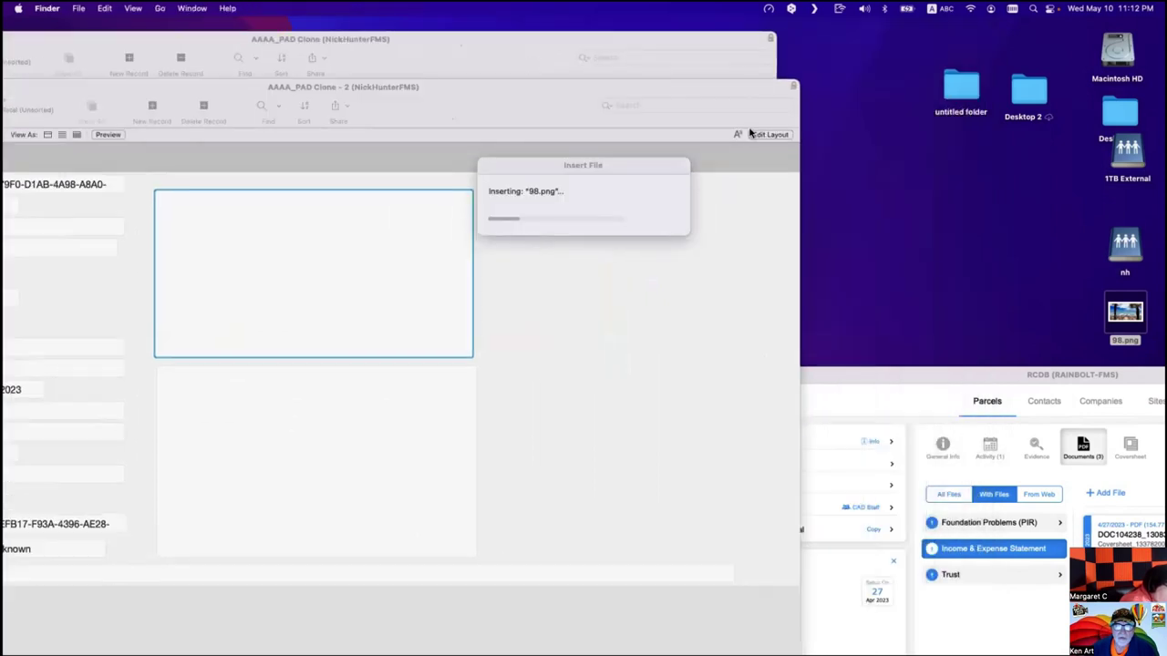
pyautogui.moveTo(984, 385); pyautogui.dragTo(814, 565)
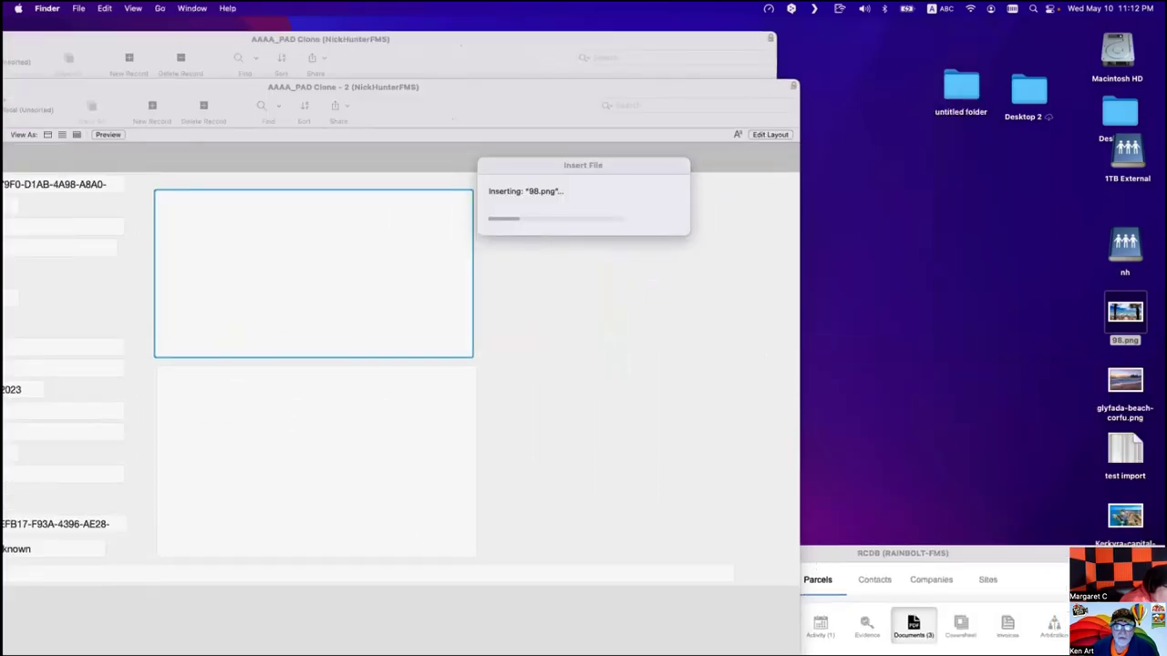
pyautogui.moveTo(213, 88); pyautogui.dragTo(434, 31)
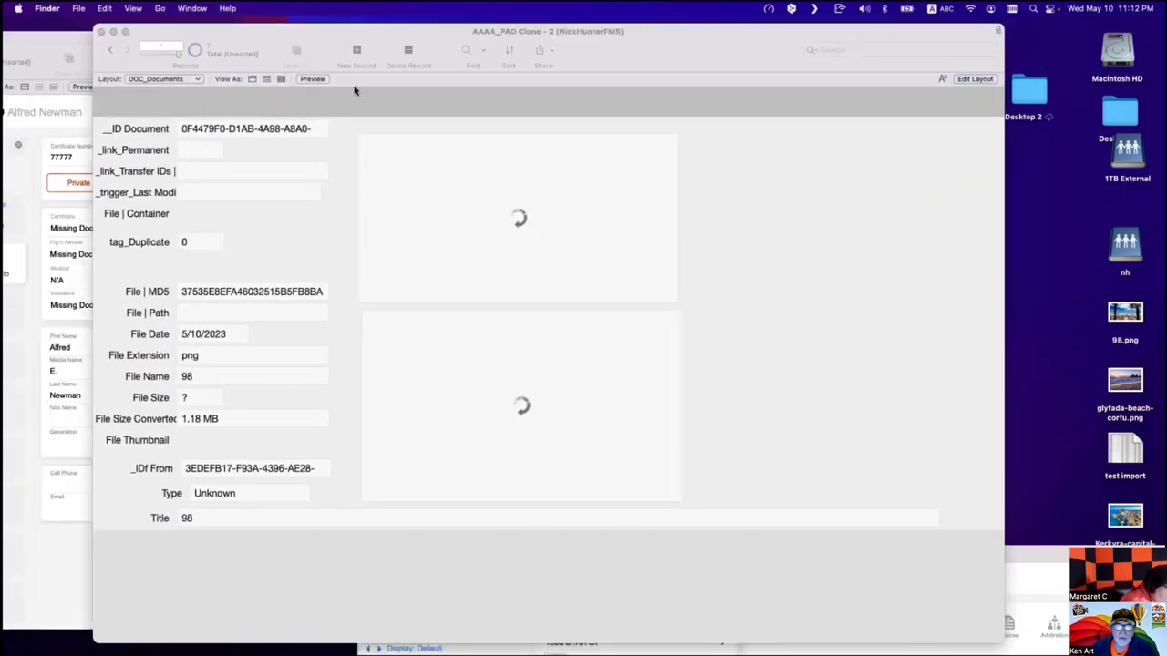
pyautogui.click(412, 98)
# Add another document record with the second pilot's ID in _IDf From and insert the Kerkyra-capital-of-Corfu image into its container.
pyautogui.click(357, 52)
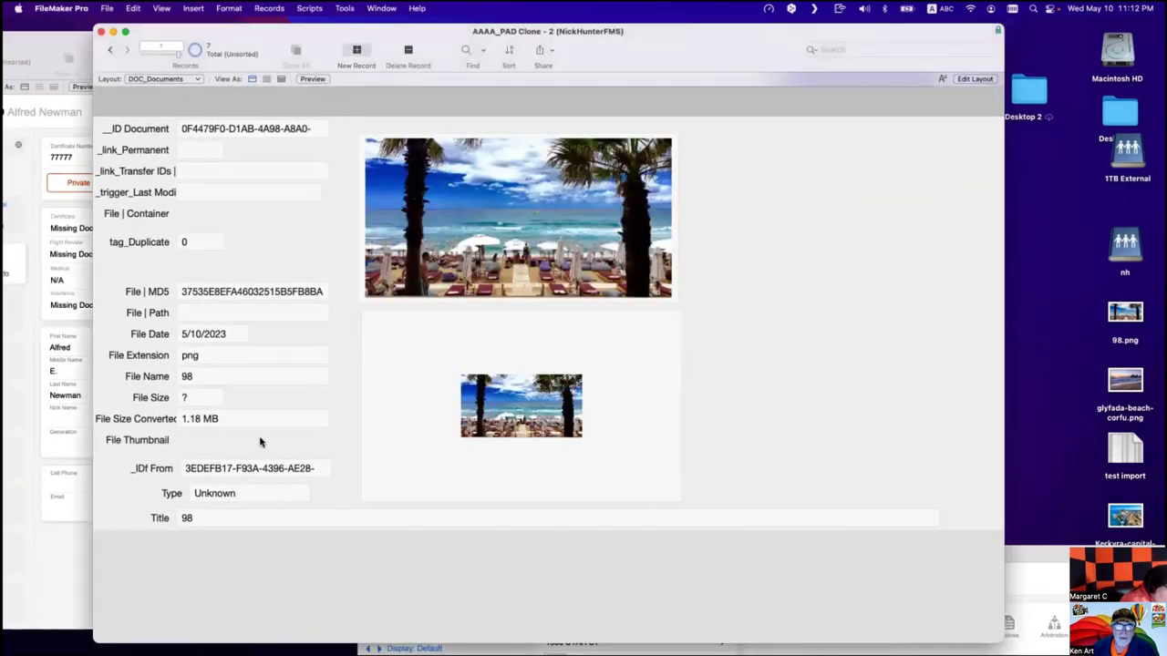
pyautogui.click(270, 466)
pyautogui.write('3EDEFB17-F93A-4396-AE28-FF47DEDC6928')
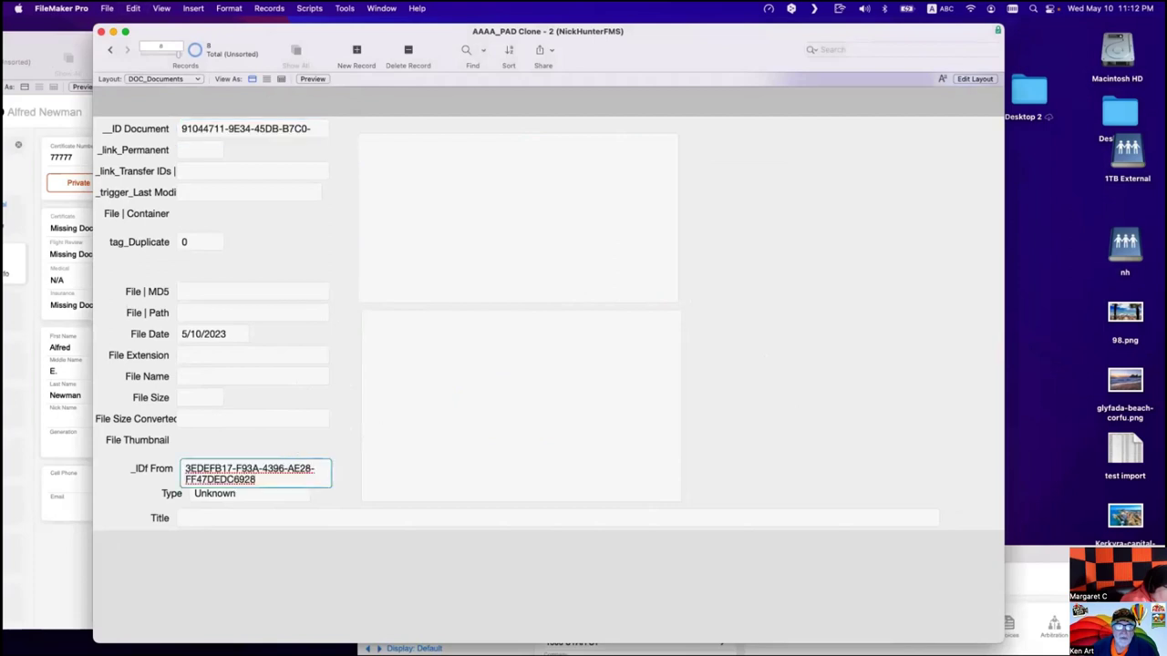
pyautogui.moveTo(1125, 516); pyautogui.dragTo(519, 226)
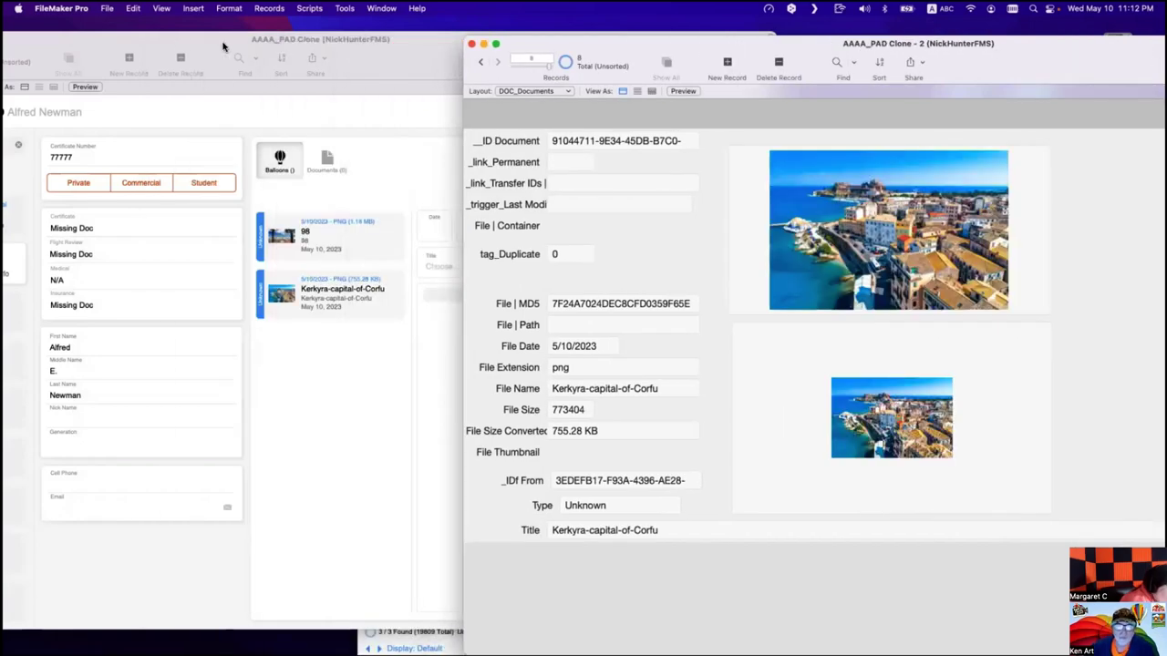
# Compare the first and second pilots' document lists on the dashboard, and select the second pilot's Kerkyra-capital-of-Corfu document.
pyautogui.click(188, 70)
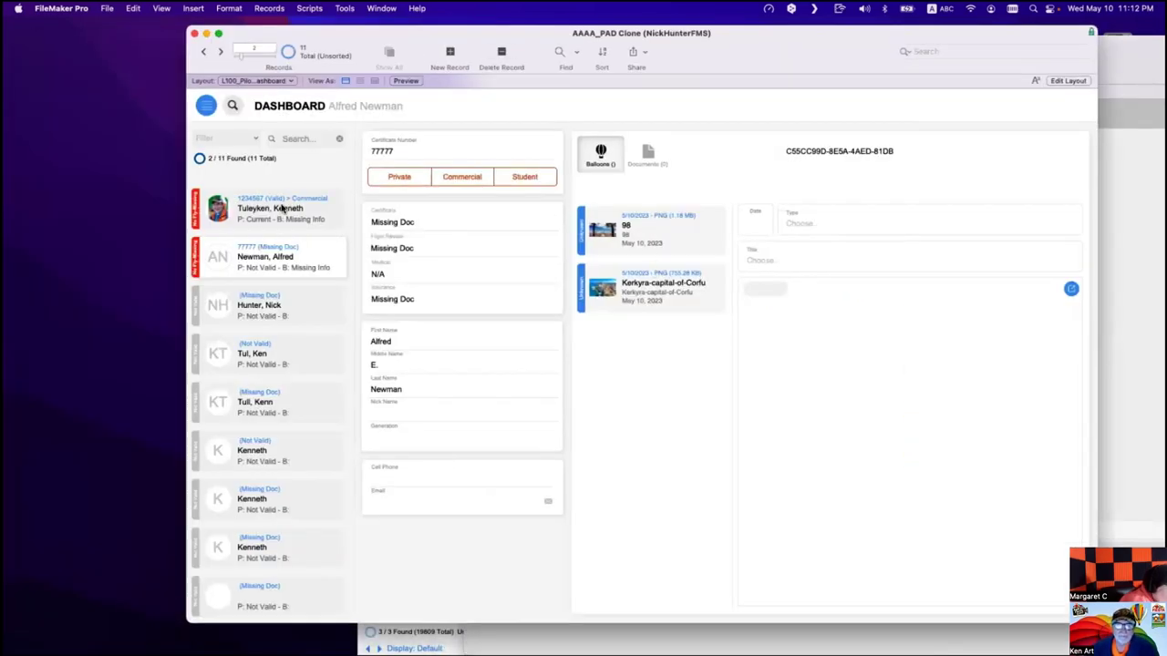
pyautogui.click(281, 209)
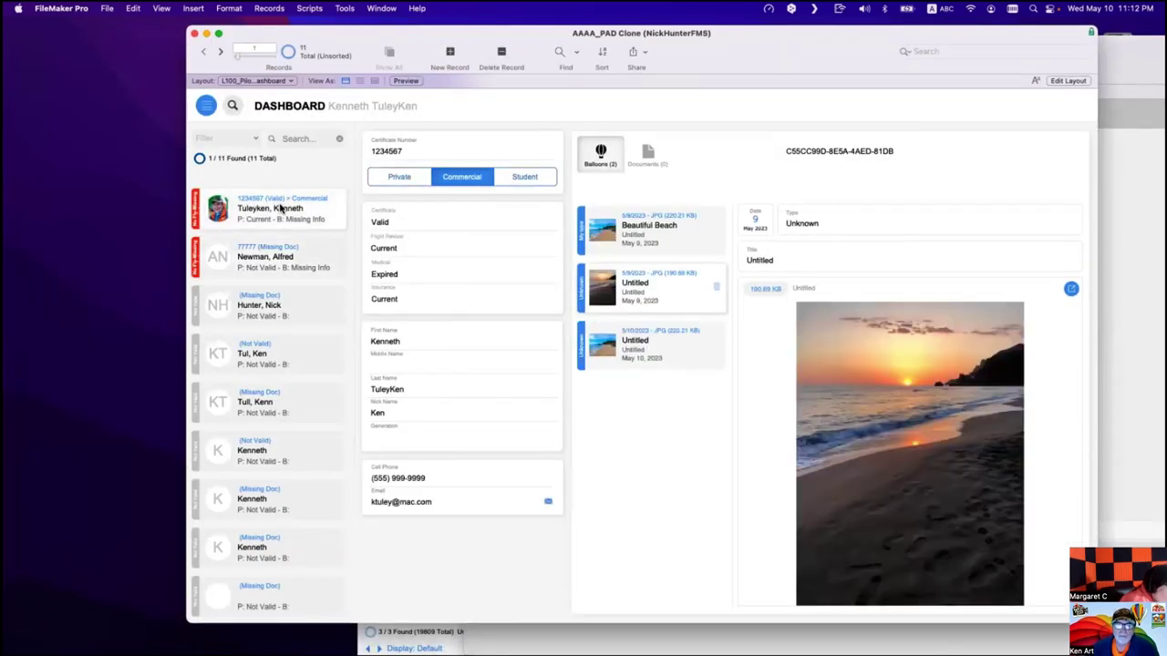
pyautogui.click(286, 257)
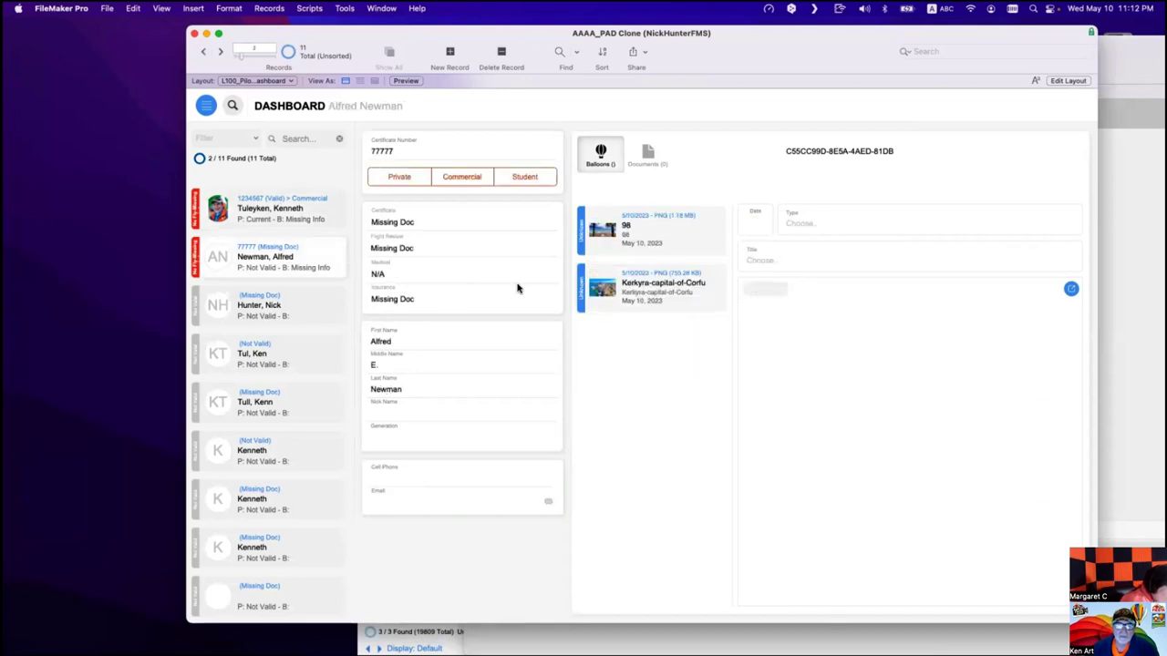
pyautogui.click(670, 284)
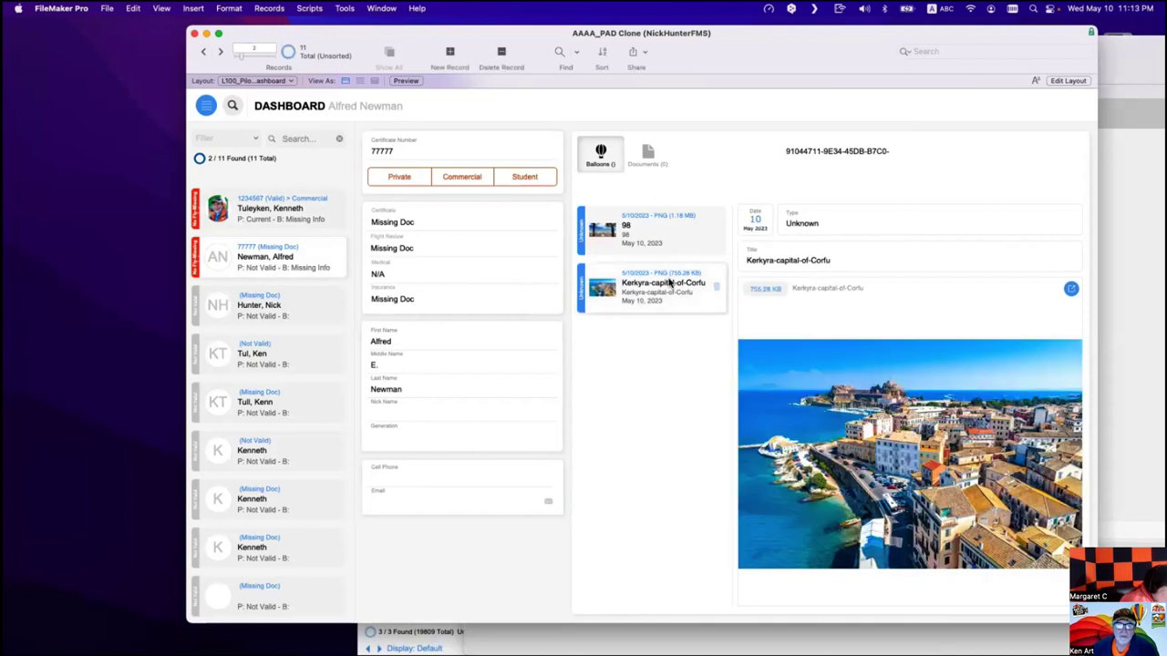
# Switch between both pilots to check the document details, and select the first pilot's untitled sunset document.
pyautogui.click(271, 200)
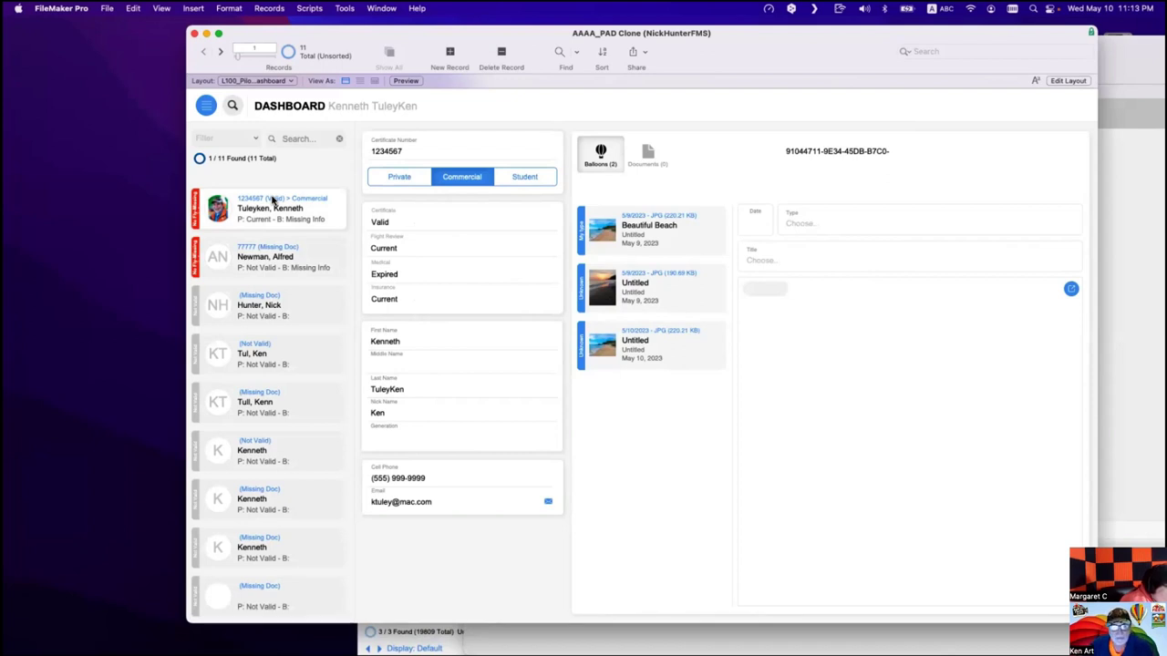
pyautogui.click(293, 264)
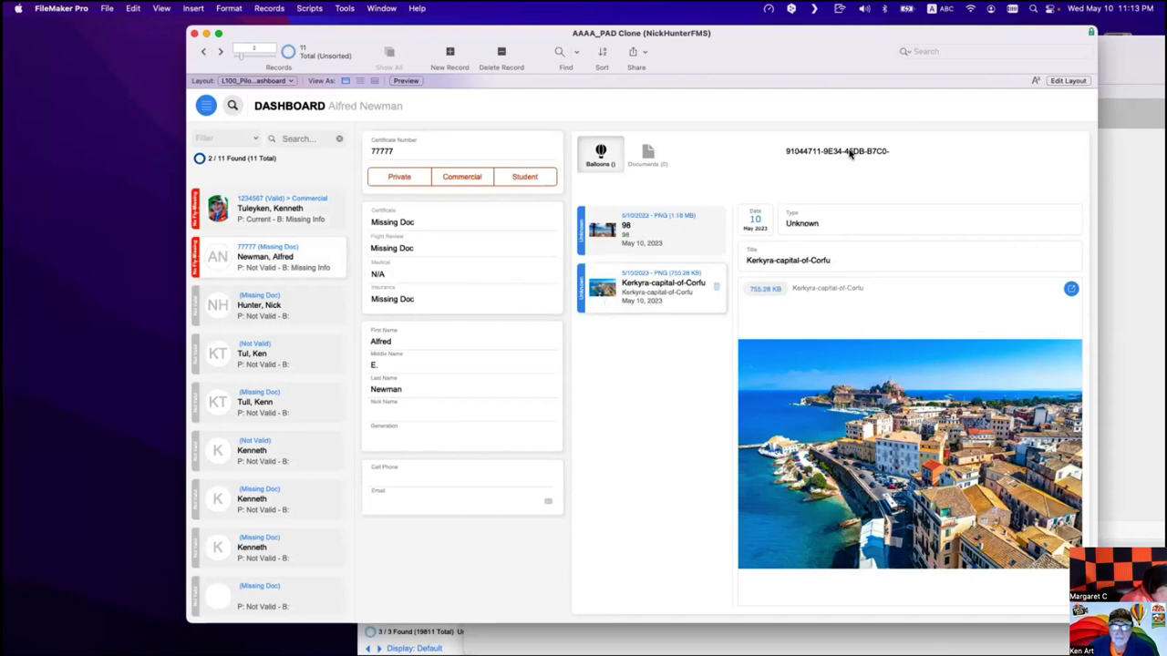
pyautogui.click(314, 221)
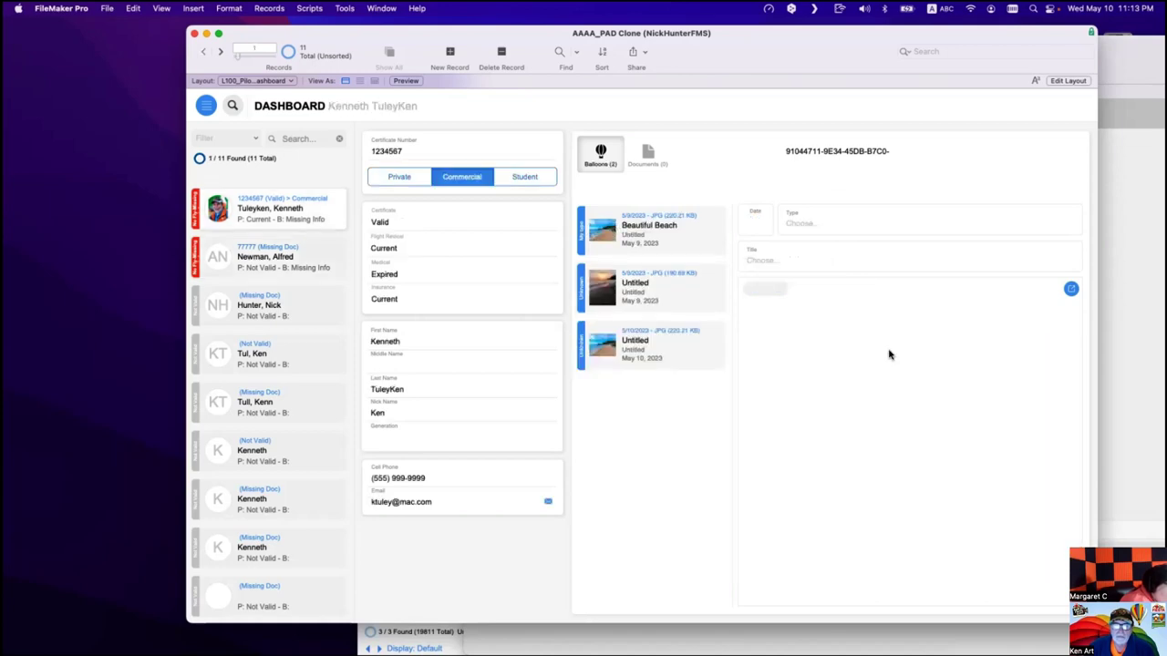
pyautogui.click(710, 302)
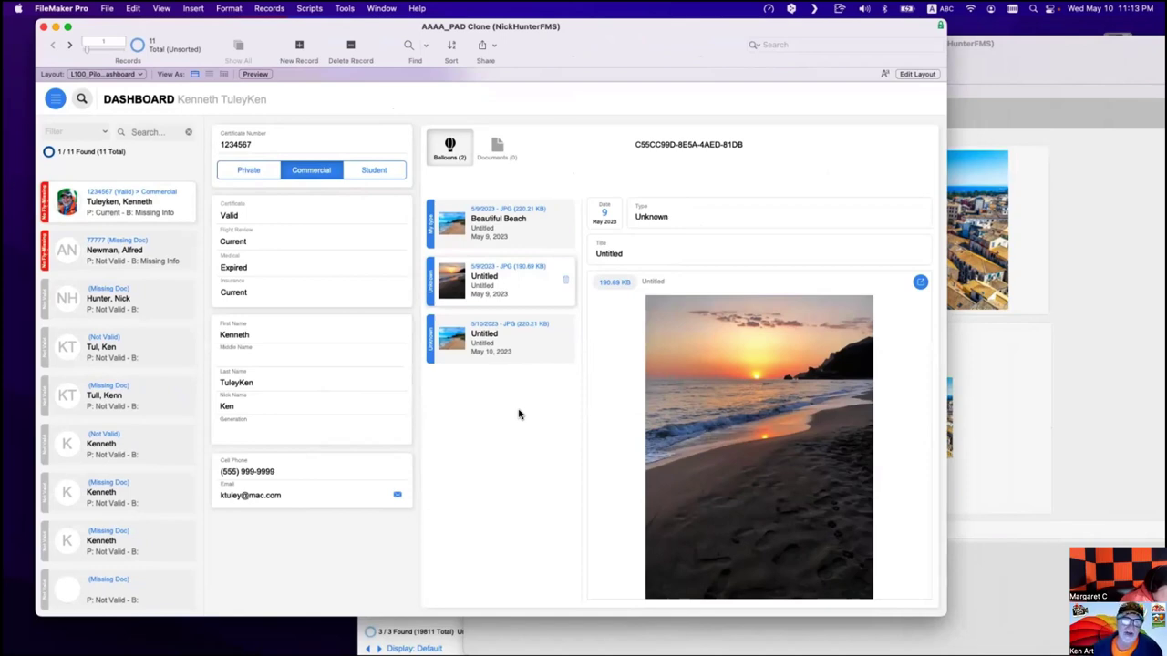
# Open the auto-enter calculation of the Pilot table's InsuranceStatus field and examine the field reference used for missingDoc.
pyautogui.press('super+shift+d')
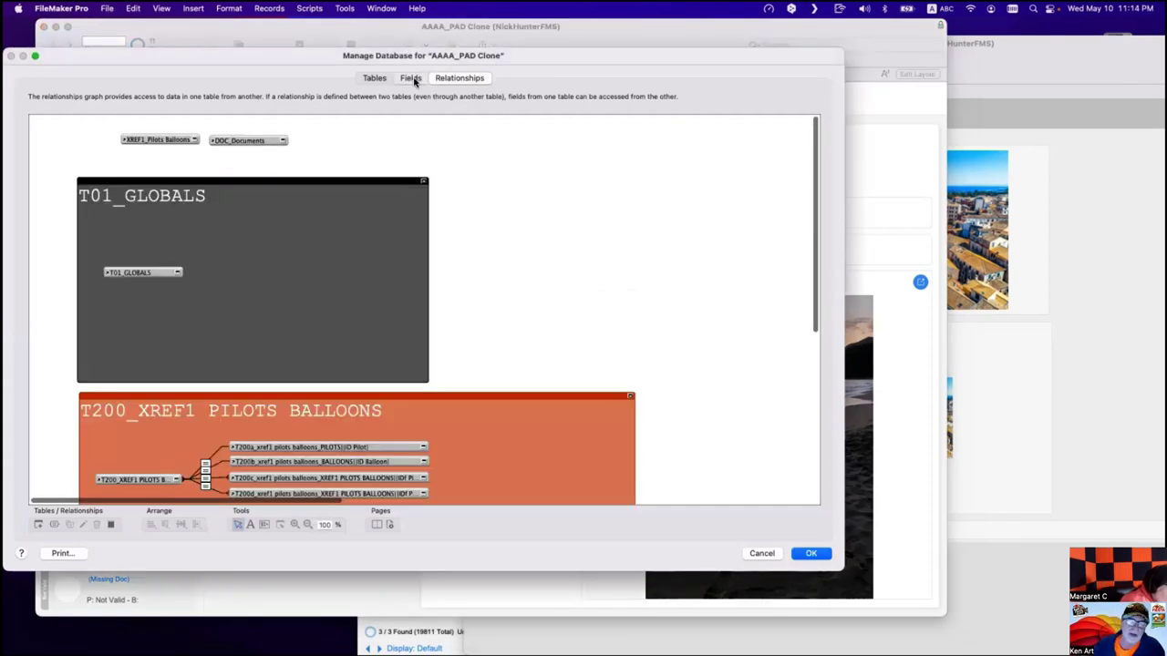
pyautogui.click(411, 79)
pyautogui.scroll(-10, 234, 401)
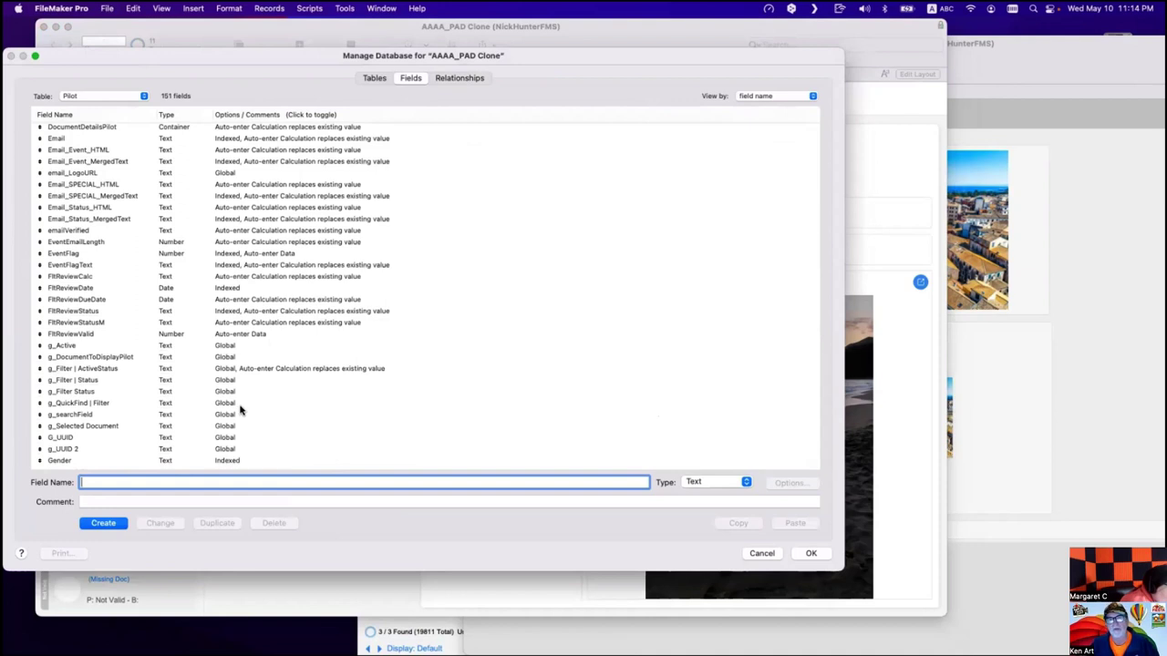
pyautogui.scroll(-6, 240, 411)
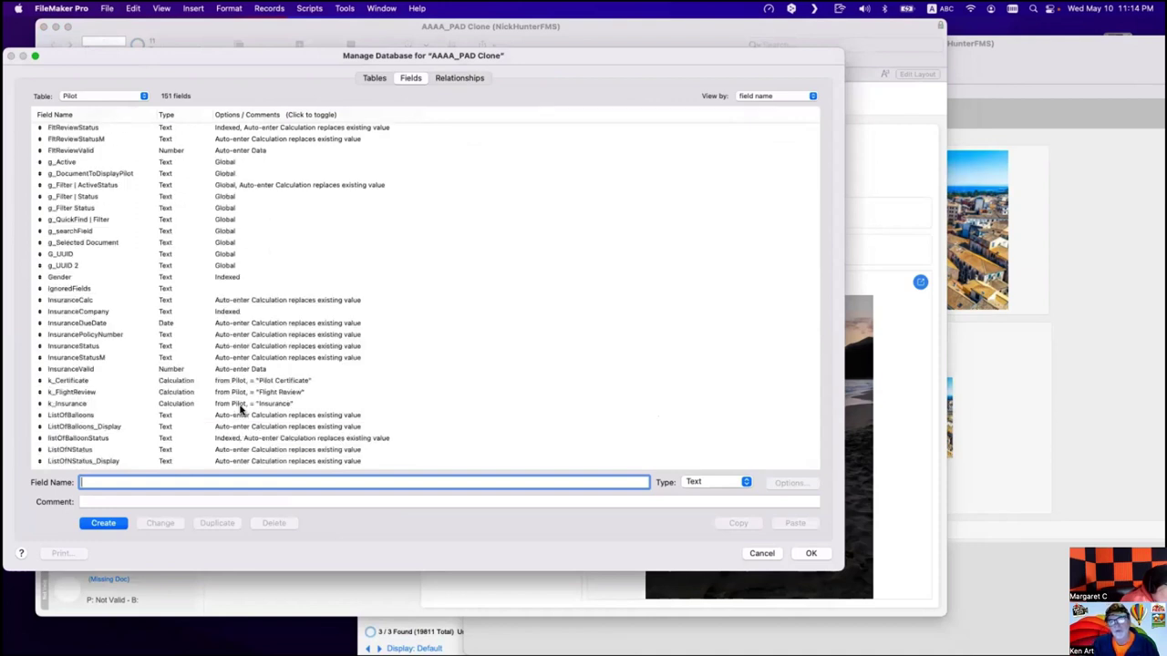
pyautogui.click(222, 334)
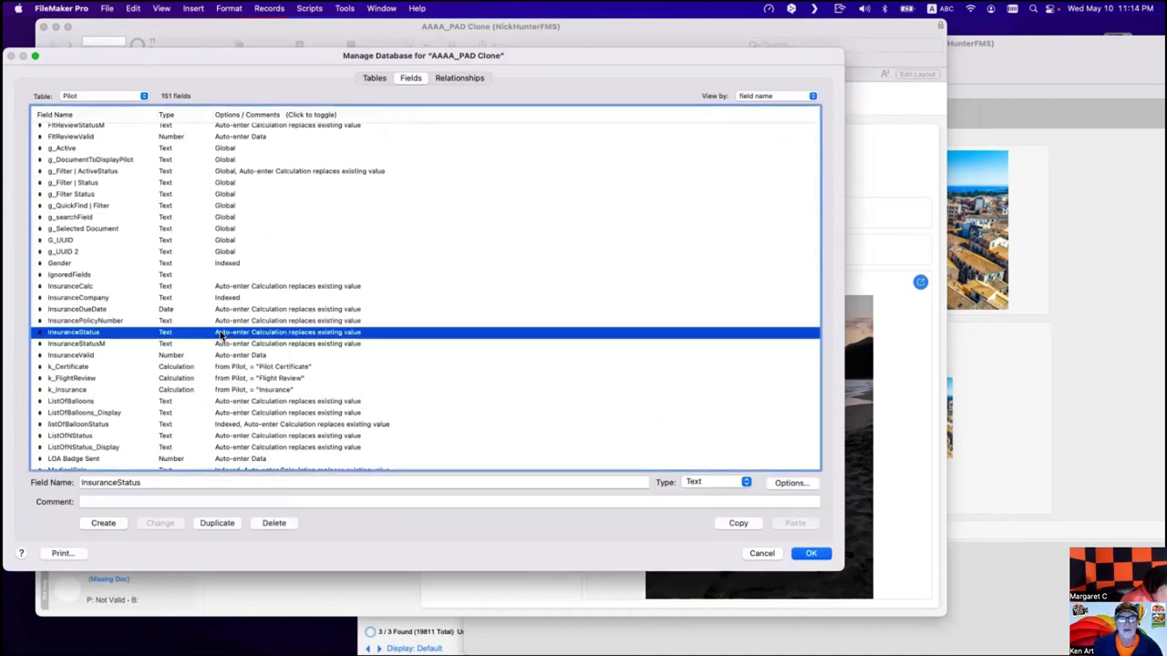
pyautogui.doubleClick(221, 334)
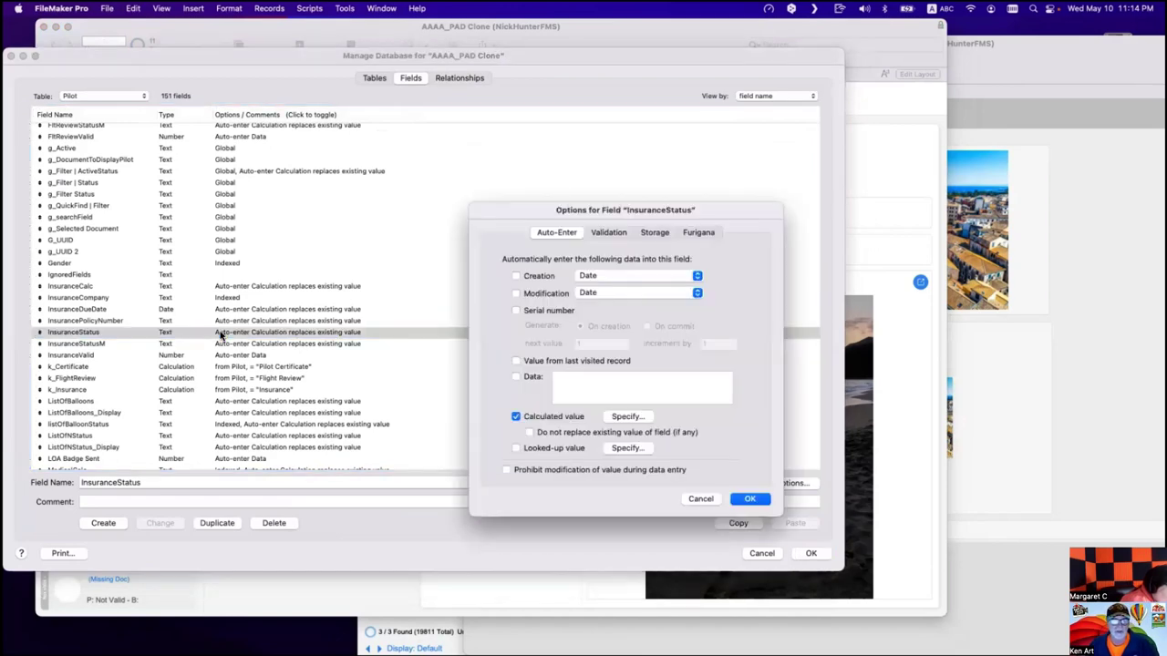
pyautogui.click(628, 416)
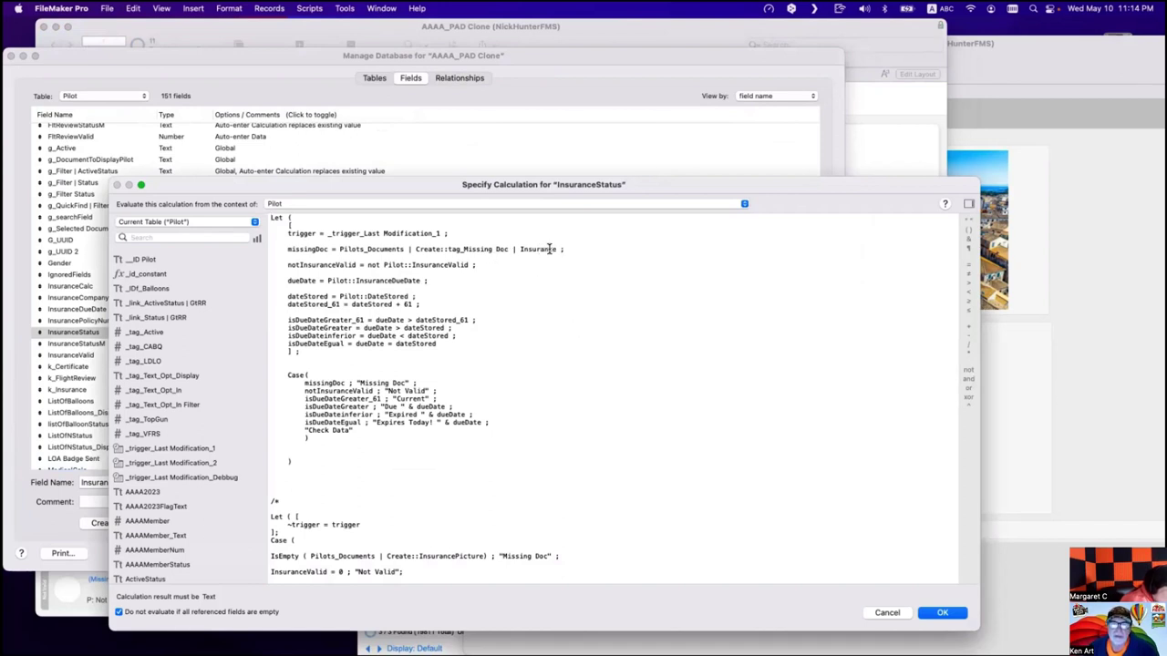
pyautogui.moveTo(556, 249); pyautogui.dragTo(337, 248)
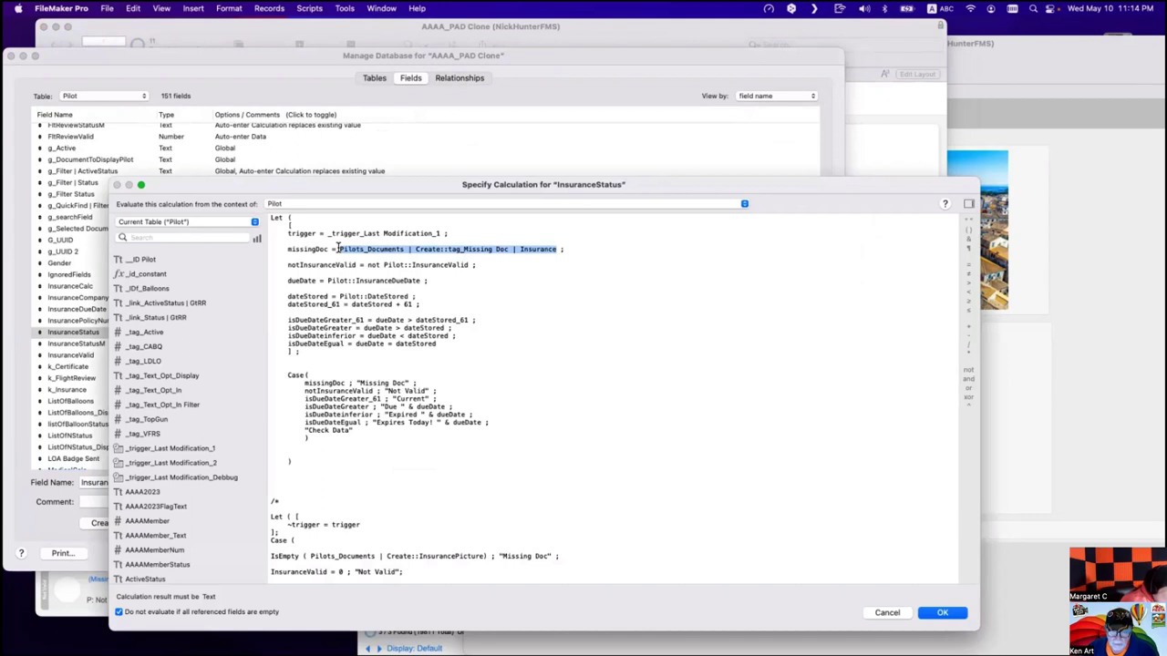
# Review the missingDoc reference in the InsuranceStatus calculation, and close the calculation and the database manager without saving.
pyautogui.click(418, 249)
pyautogui.moveTo(340, 249); pyautogui.dragTo(590, 251)
pyautogui.click(564, 296)
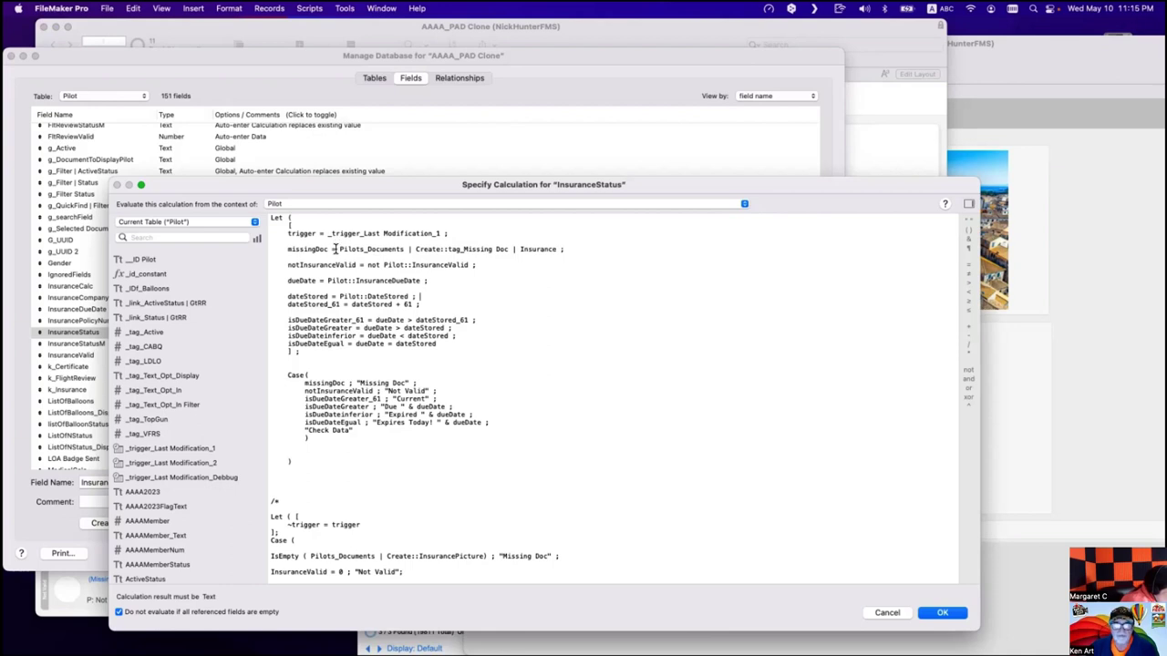
pyautogui.press('Escape')
pyautogui.press('Escape')
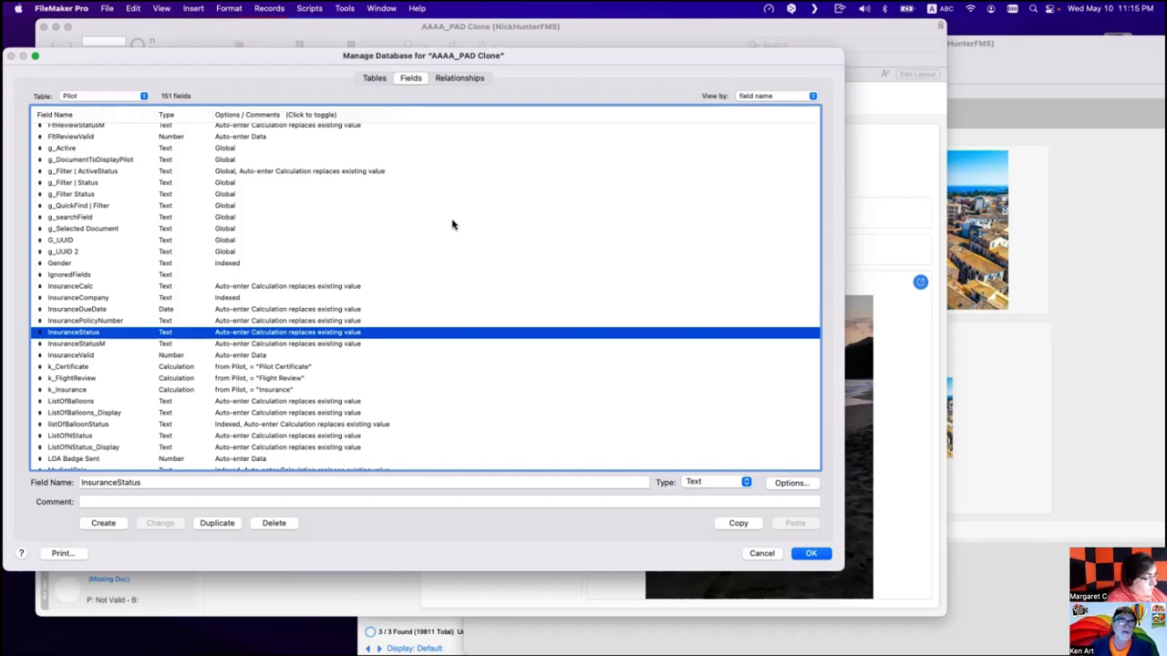
pyautogui.click(755, 553)
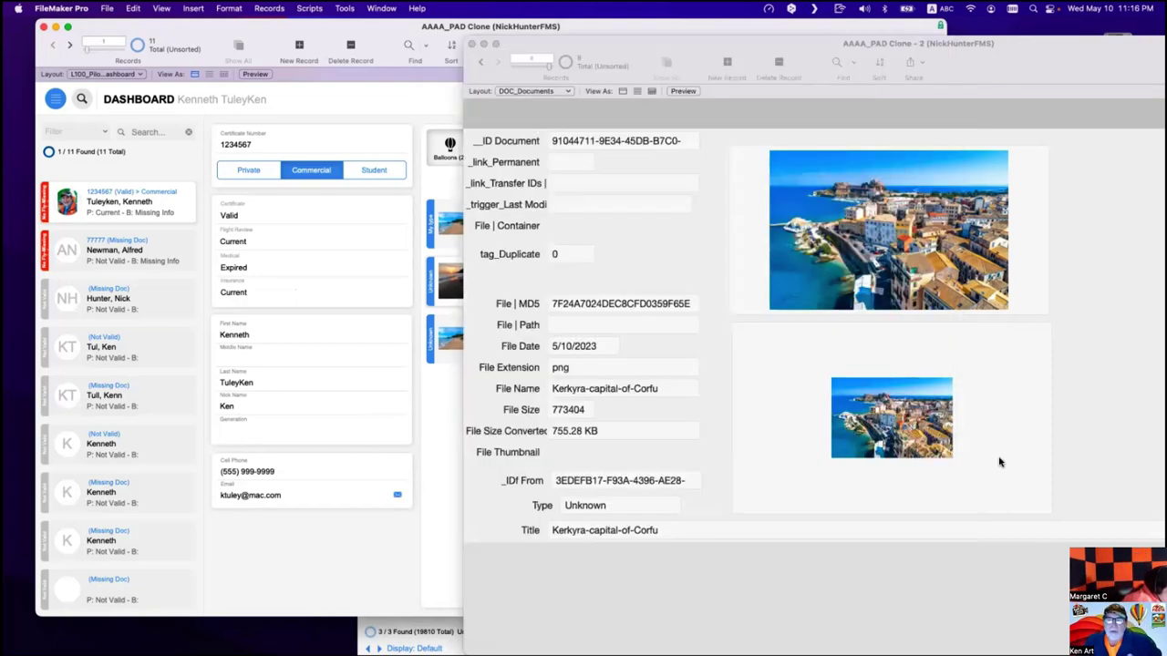
# In the RCDB Parcels documents, show all file types, view Additional Information (PIR) and Bids, and open the Add File options.
pyautogui.moveTo(1010, 77)
pyautogui.mouseDown()
pyautogui.moveTo(996, 538)
pyautogui.moveTo(982, 558)
pyautogui.mouseUp()
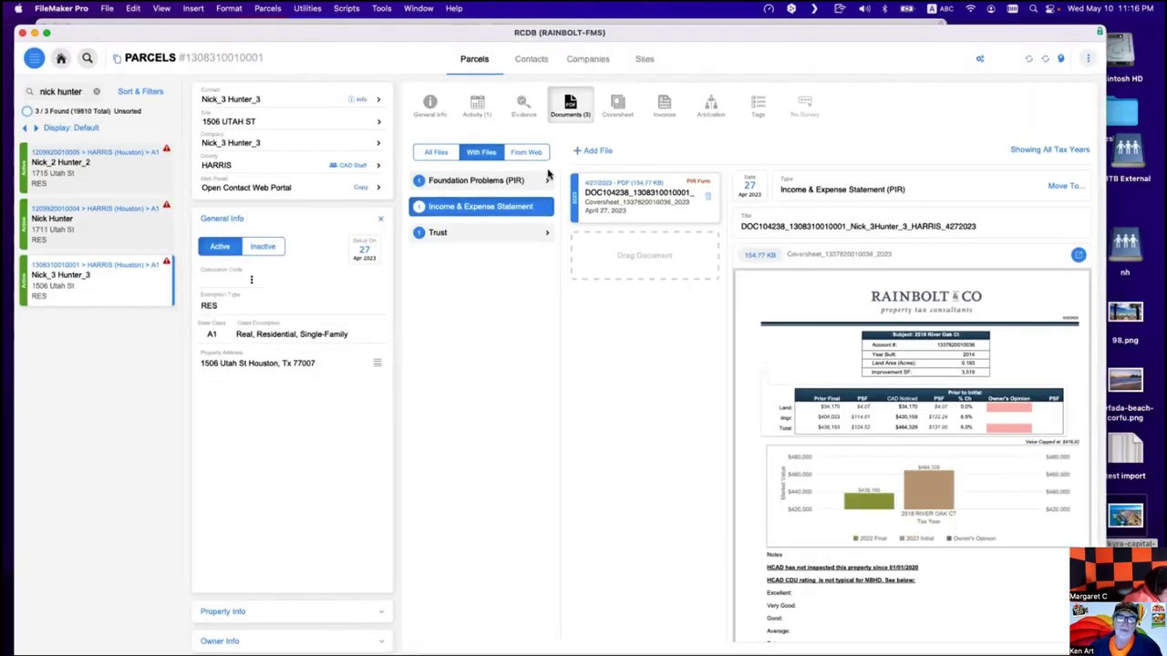
pyautogui.click(426, 152)
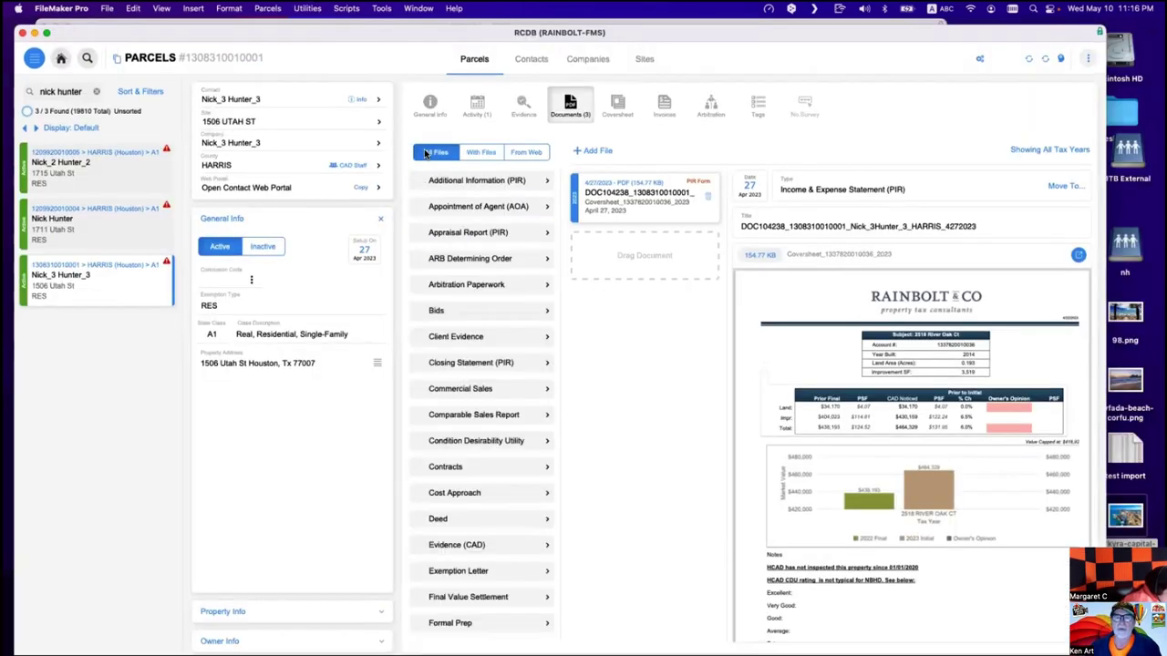
pyautogui.click(461, 183)
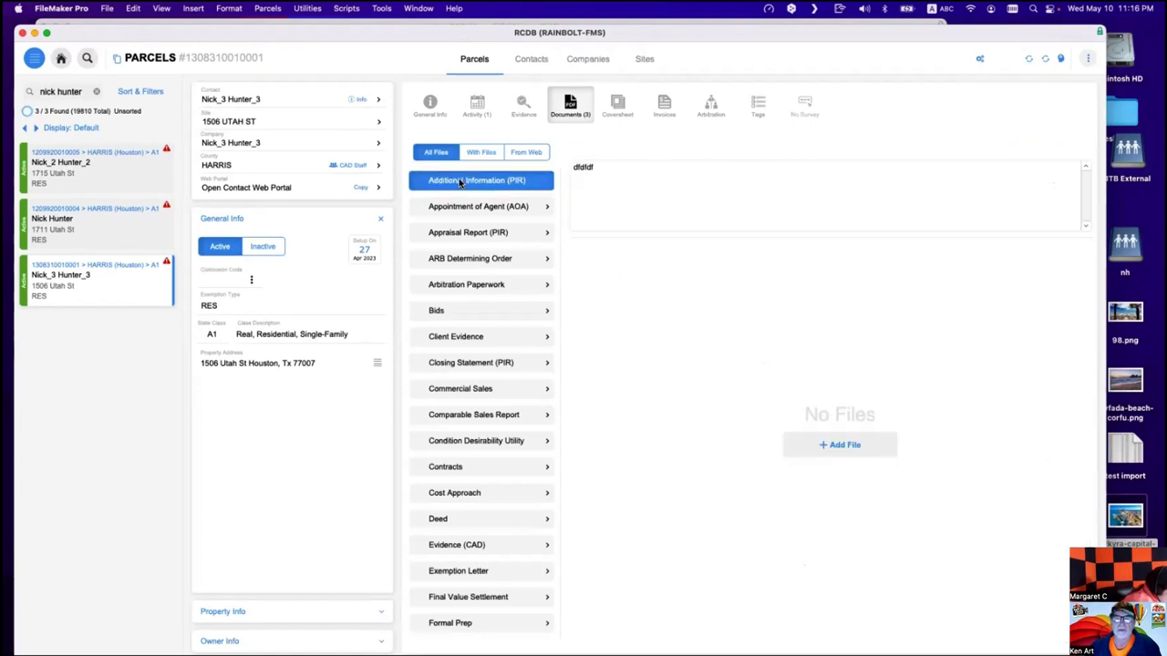
pyautogui.click(477, 312)
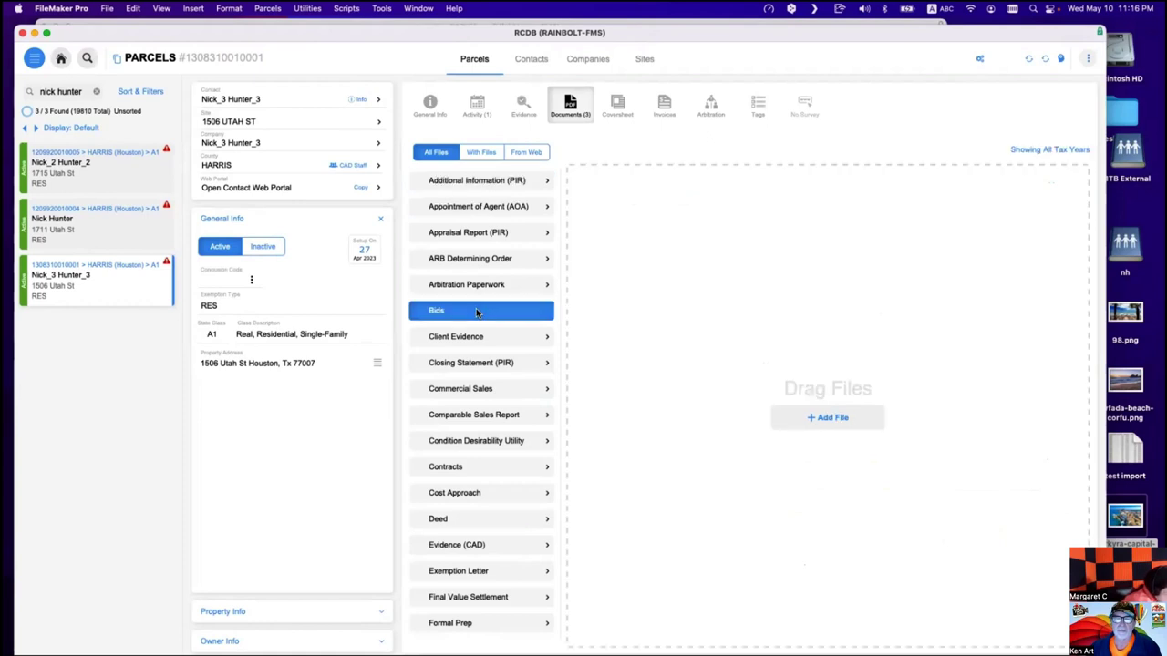
pyautogui.click(830, 421)
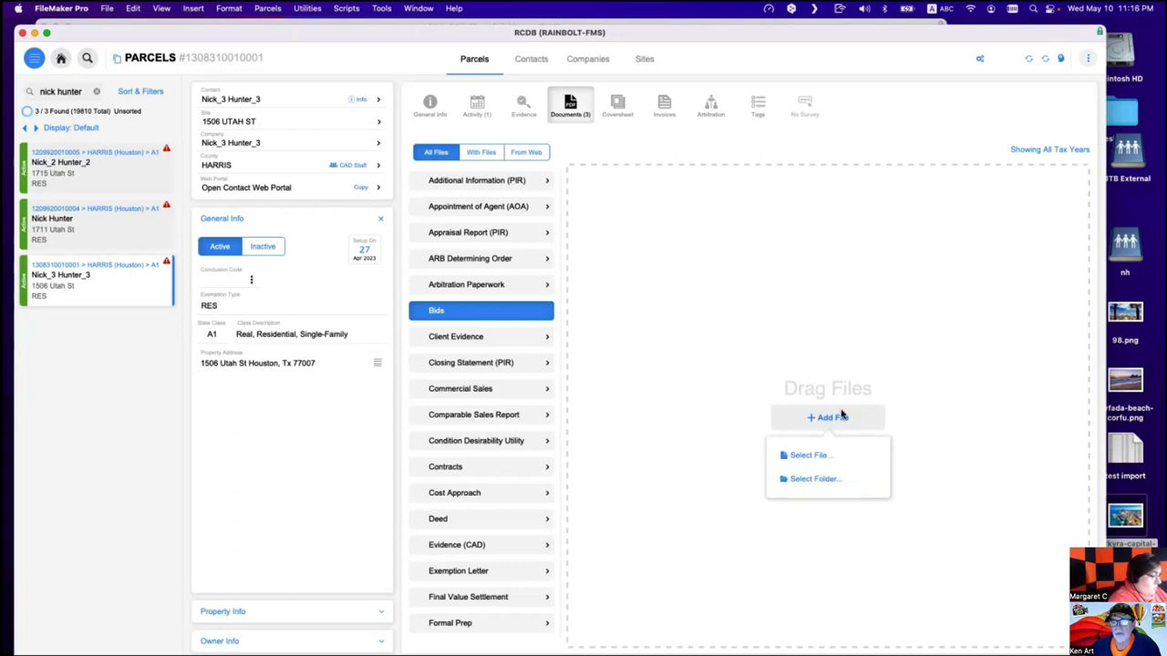
# Arrange the RCDB window over the AAAA_PAD Clone layout and open the Parcels layout for editing.
pyautogui.press('super+m')
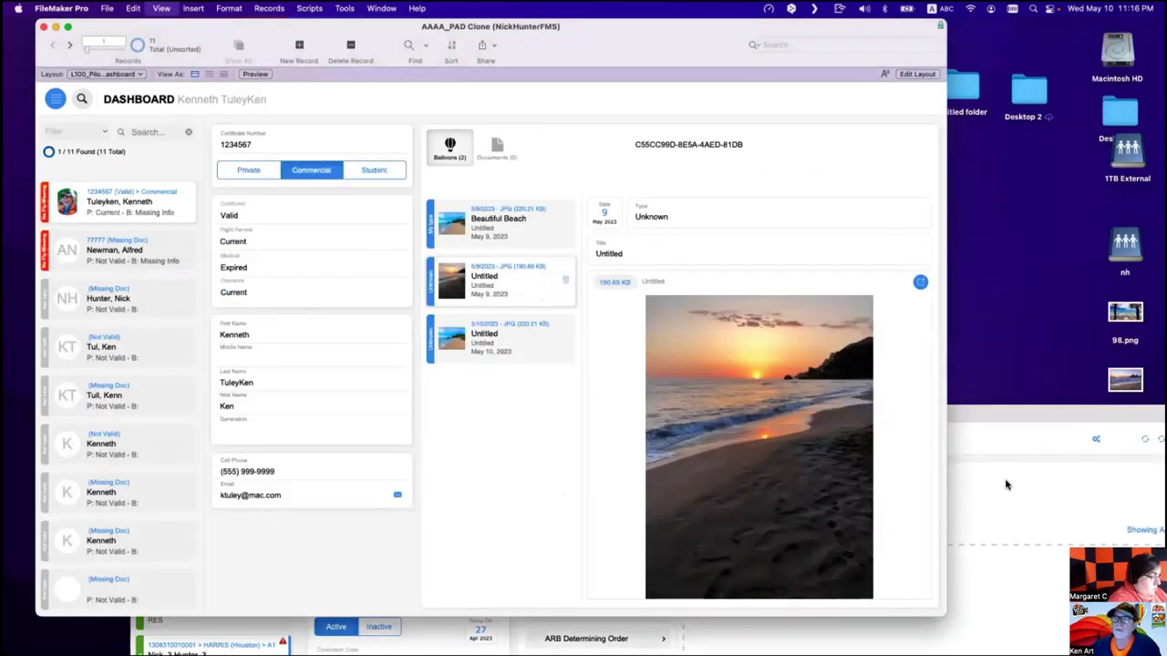
pyautogui.click(1040, 421)
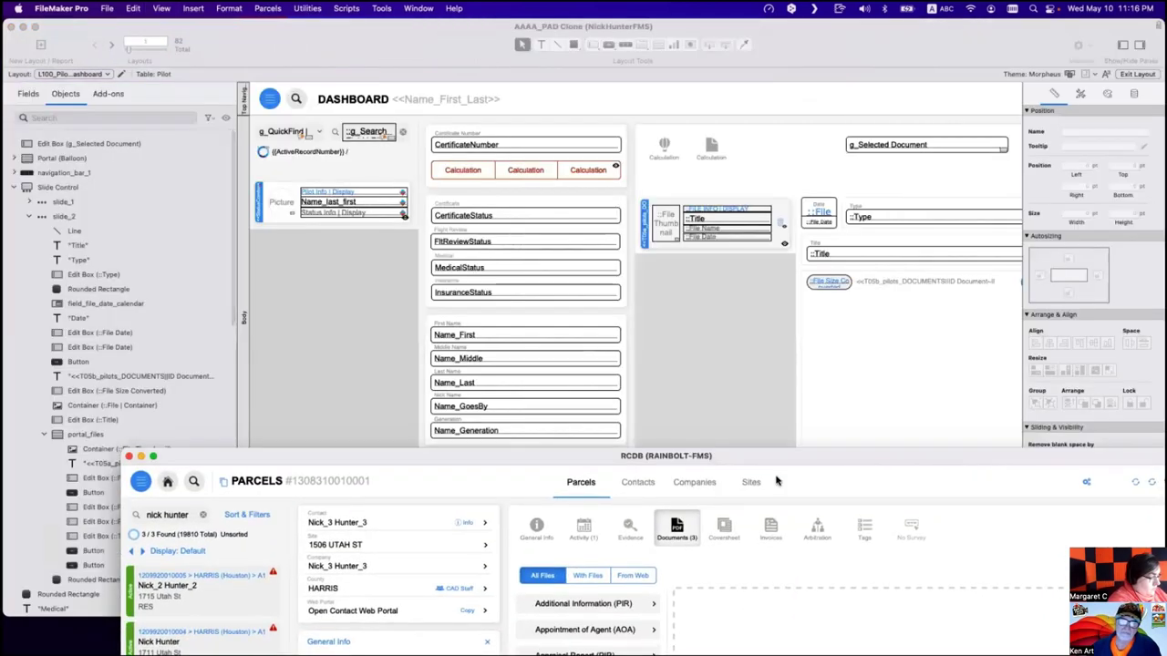
pyautogui.moveTo(771, 463); pyautogui.dragTo(593, 165)
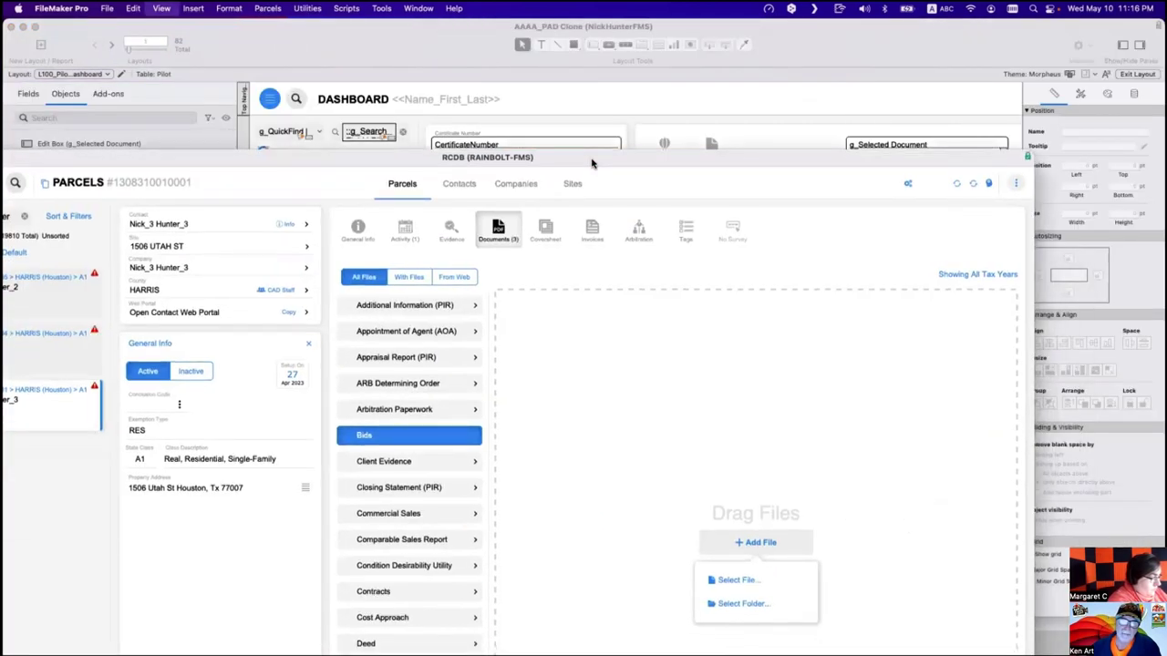
pyautogui.press('super+l')
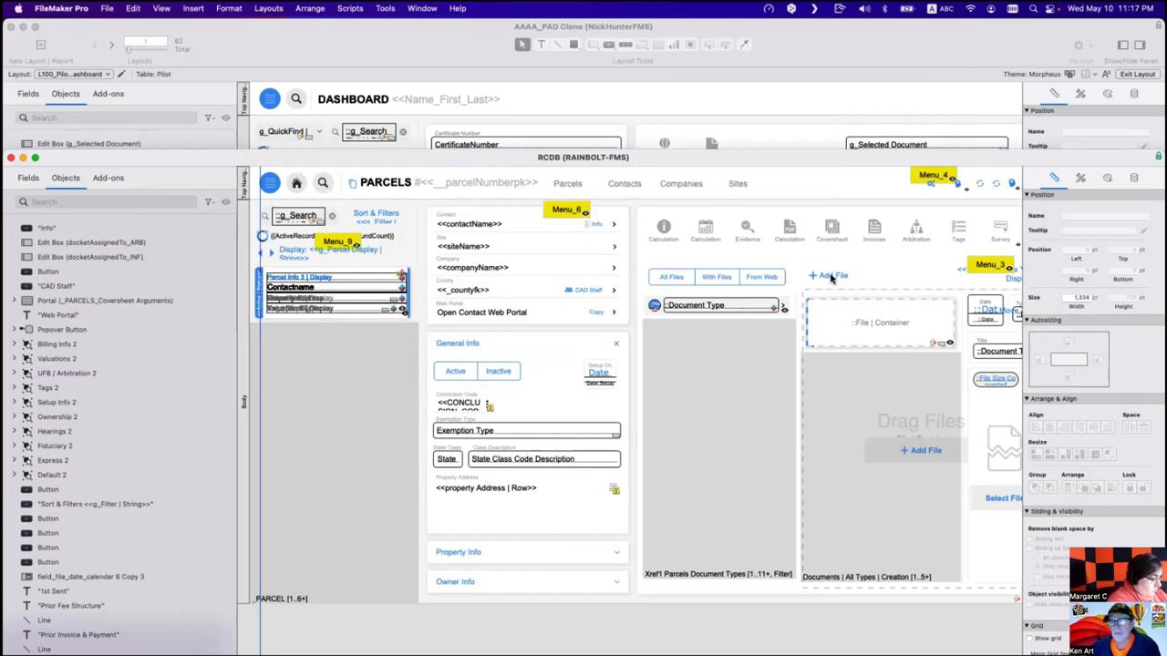
# Copy the Select File button from the Parcels layout's Add File popover and place it above the document portal on the Dashboard layout.
pyautogui.click(831, 277)
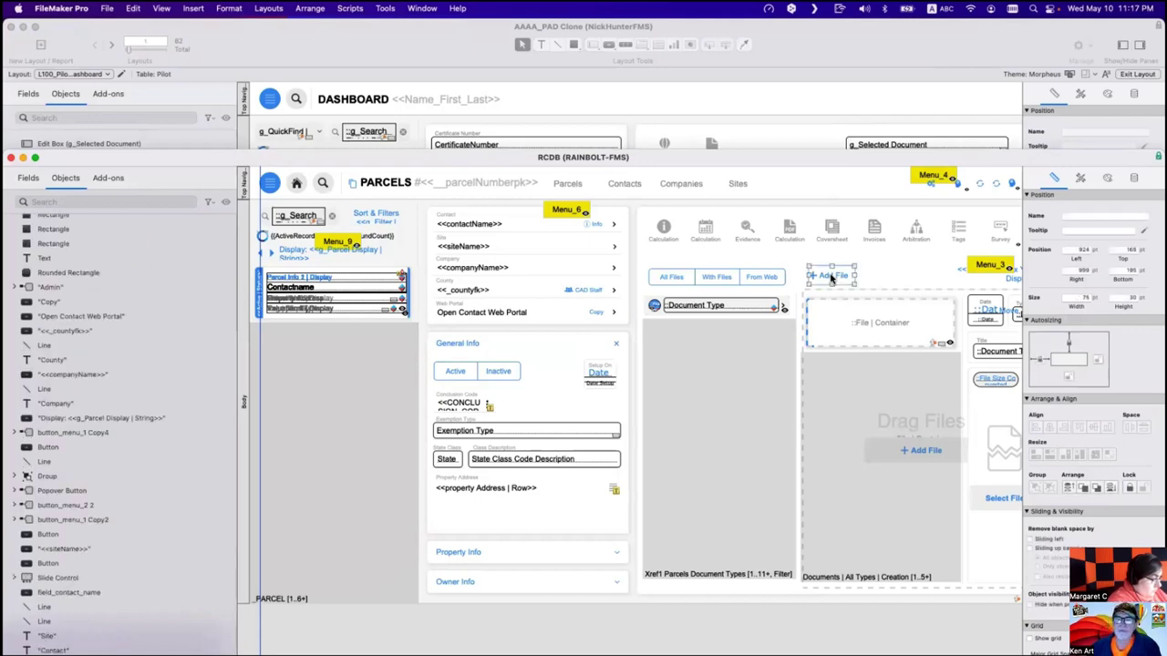
pyautogui.doubleClick(831, 278)
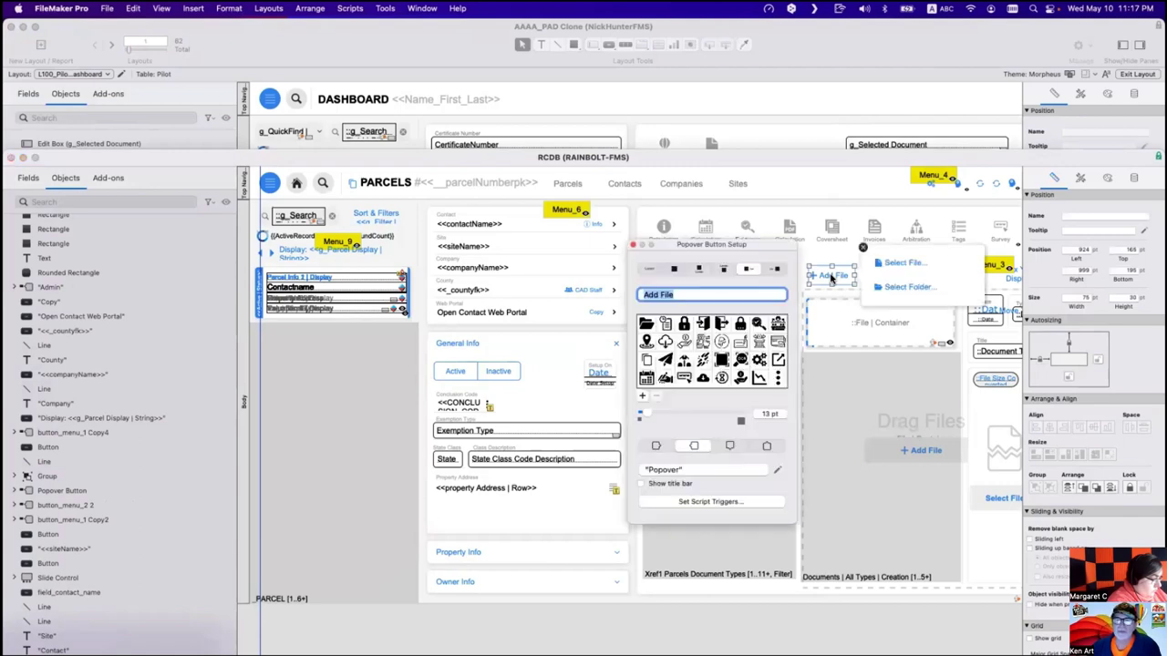
pyautogui.click(884, 271)
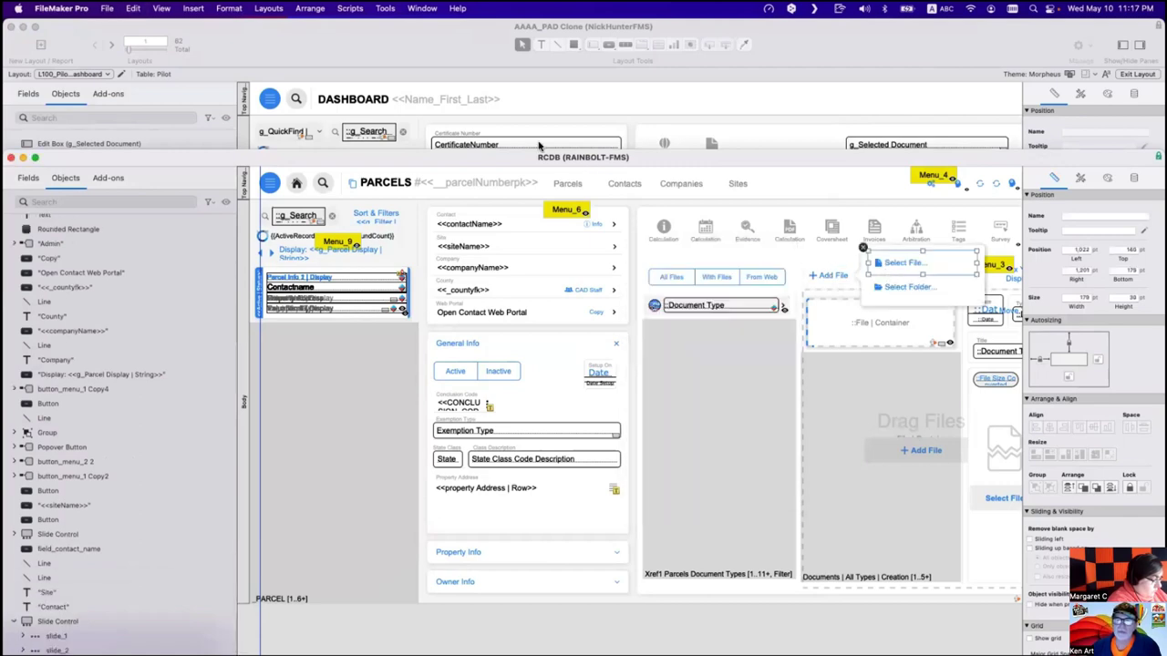
pyautogui.doubleClick(479, 157)
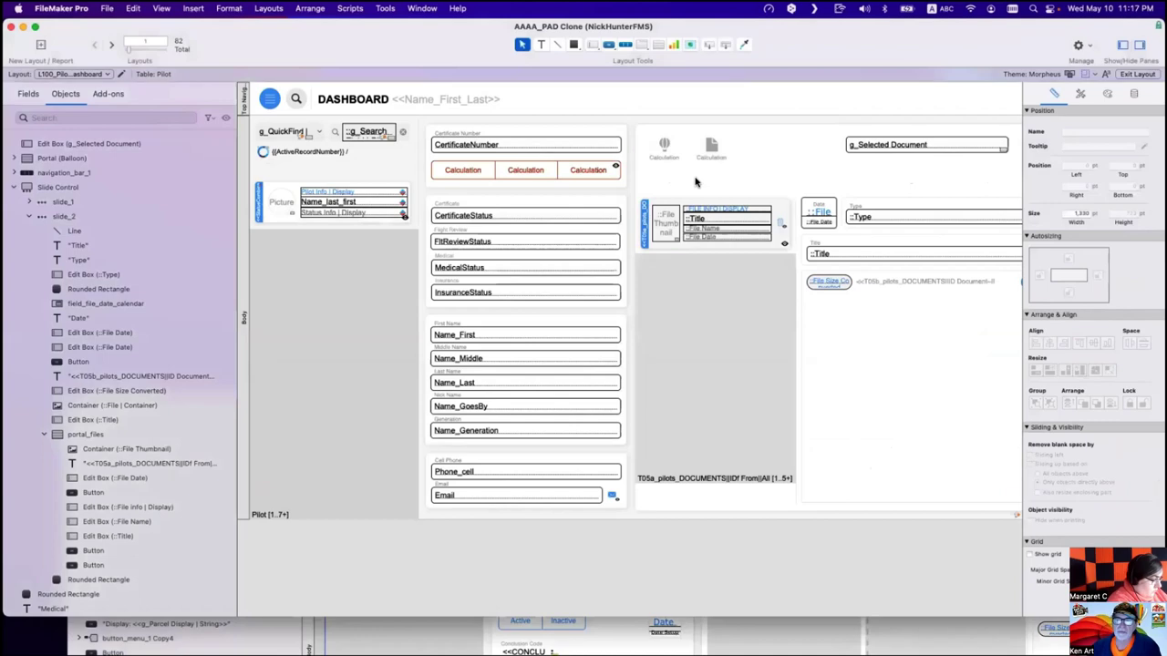
pyautogui.press('super+c')
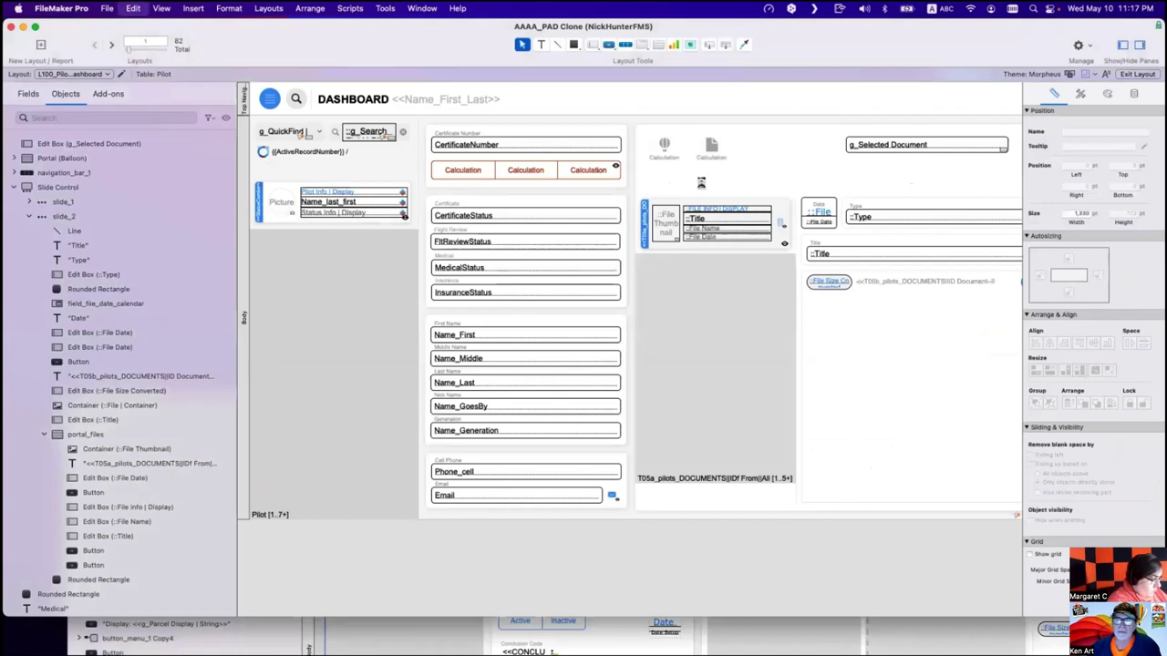
pyautogui.moveTo(708, 59); pyautogui.dragTo(497, 77)
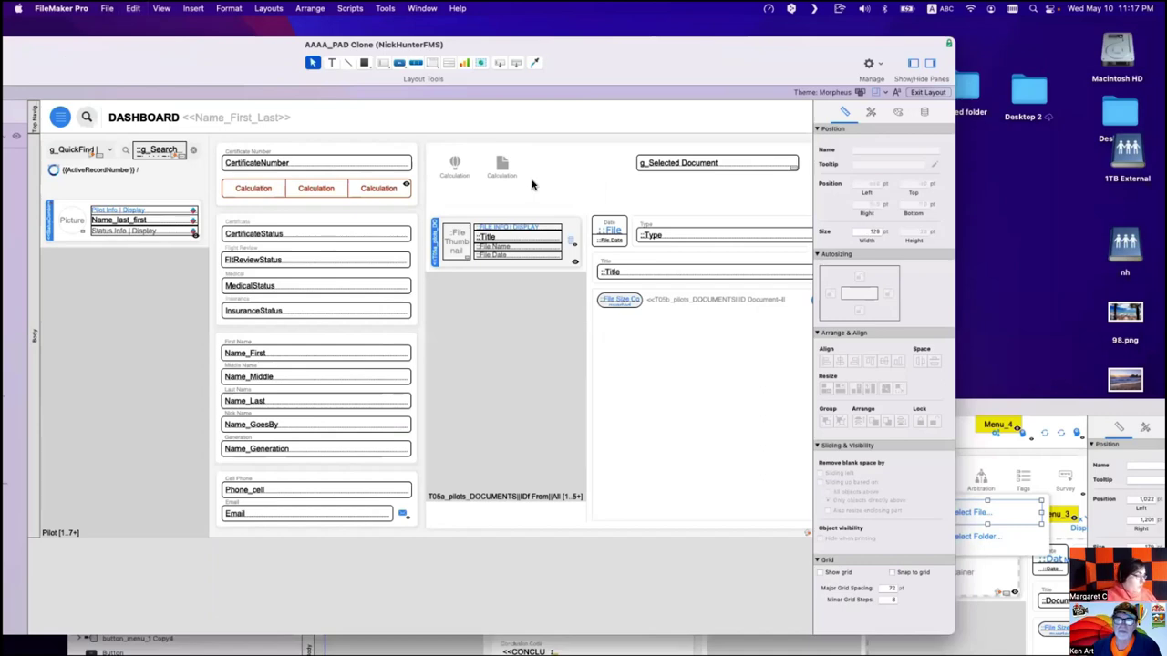
pyautogui.moveTo(502, 199); pyautogui.dragTo(493, 206)
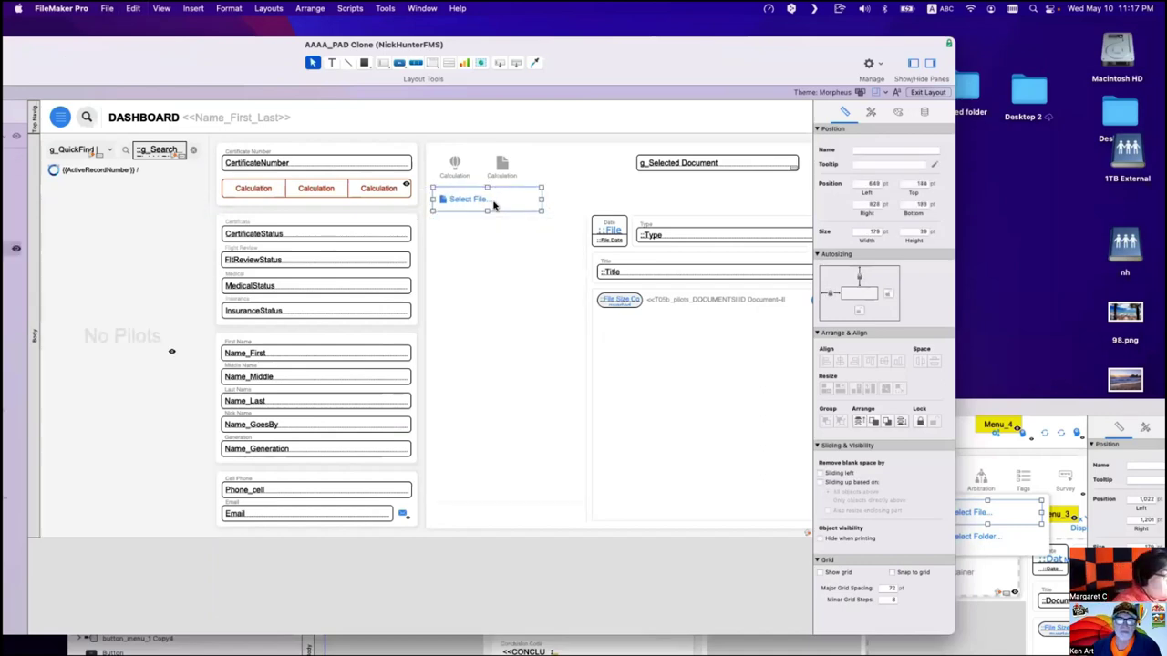
# Relabel the copied button Add File, give it a plus icon, and narrow it to about 94 pt.
pyautogui.doubleClick(493, 206)
pyautogui.write('Add File')
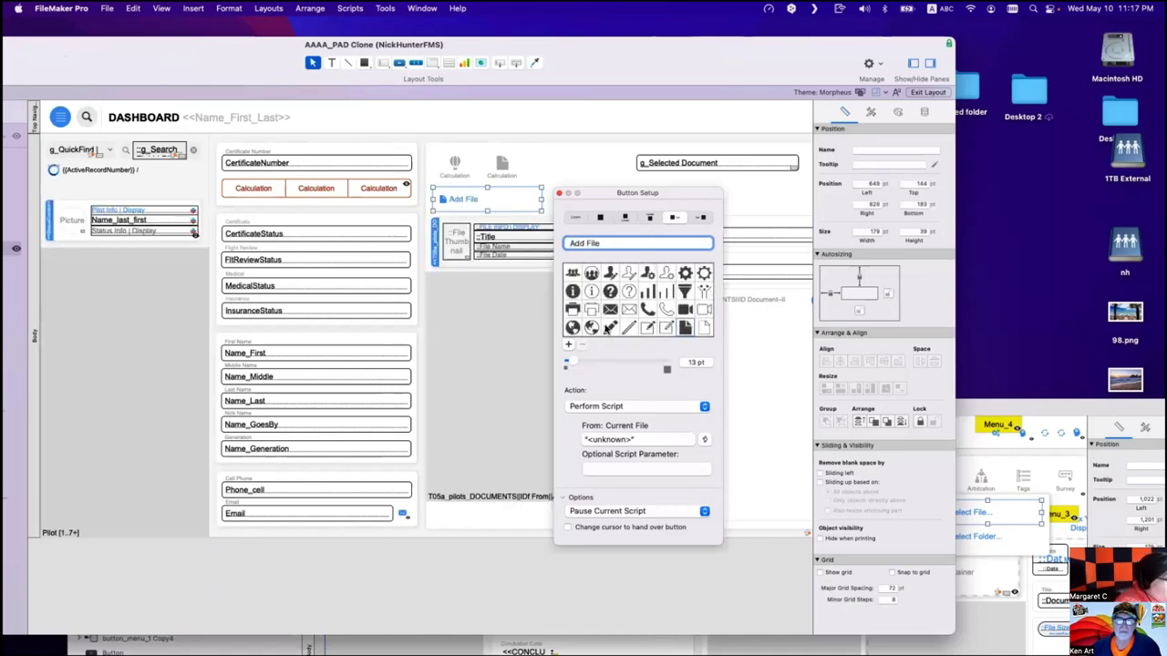
pyautogui.scroll(-10, 607, 330)
pyautogui.scroll(-10, 620, 328)
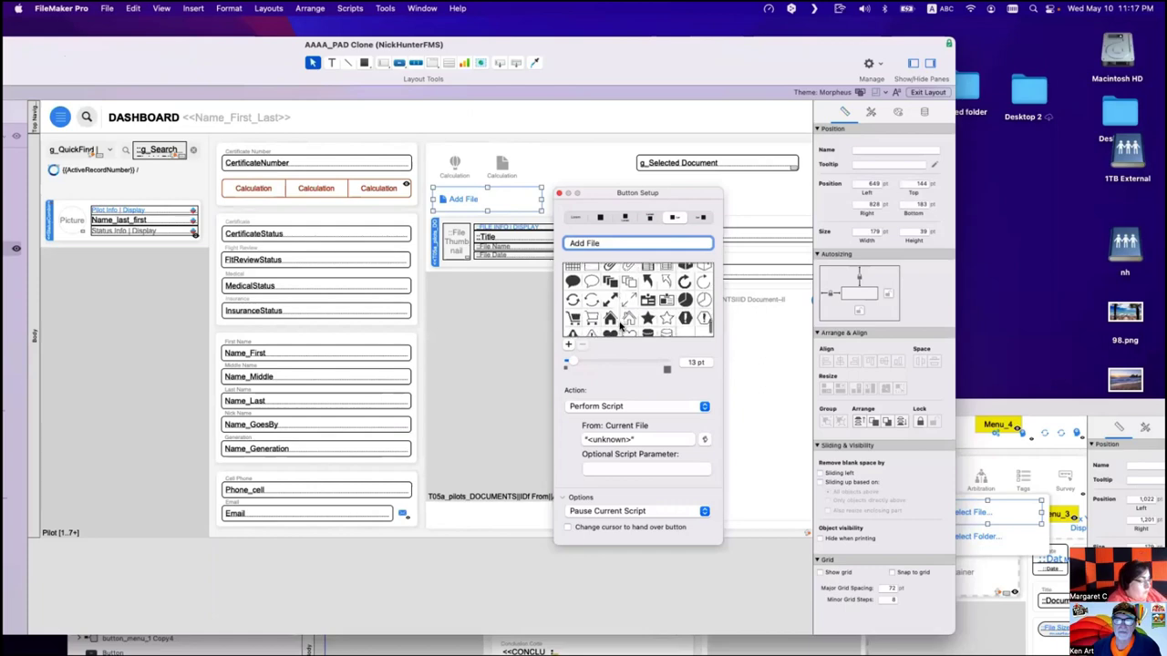
pyautogui.scroll(-10, 619, 326)
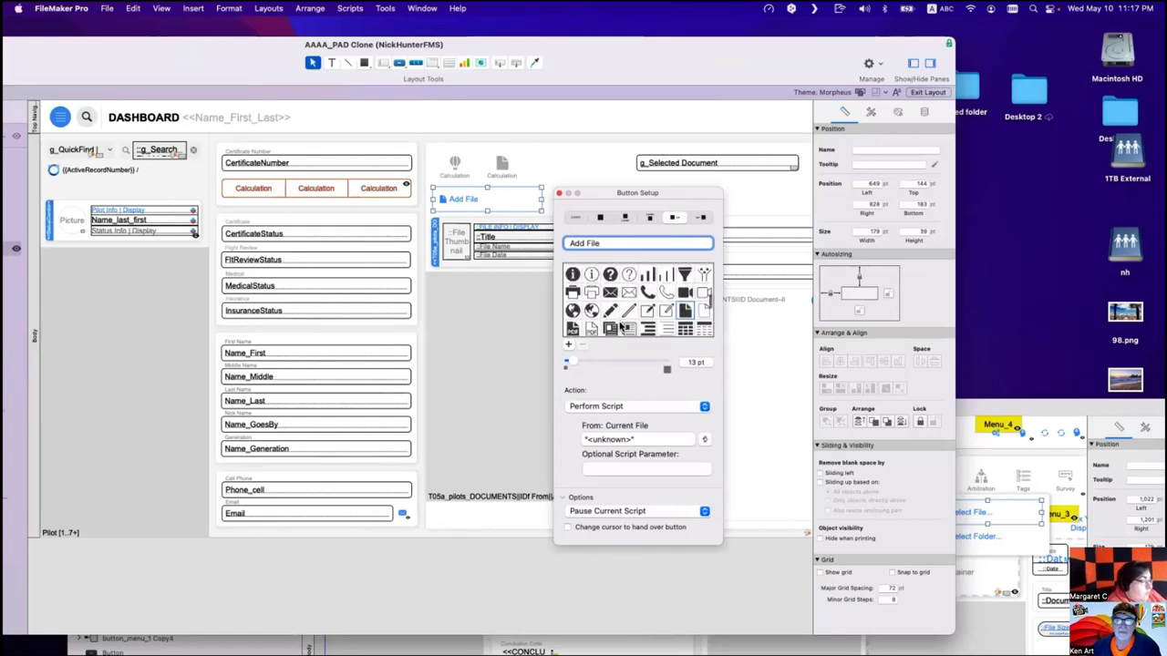
pyautogui.scroll(2, 616, 324)
pyautogui.click(572, 297)
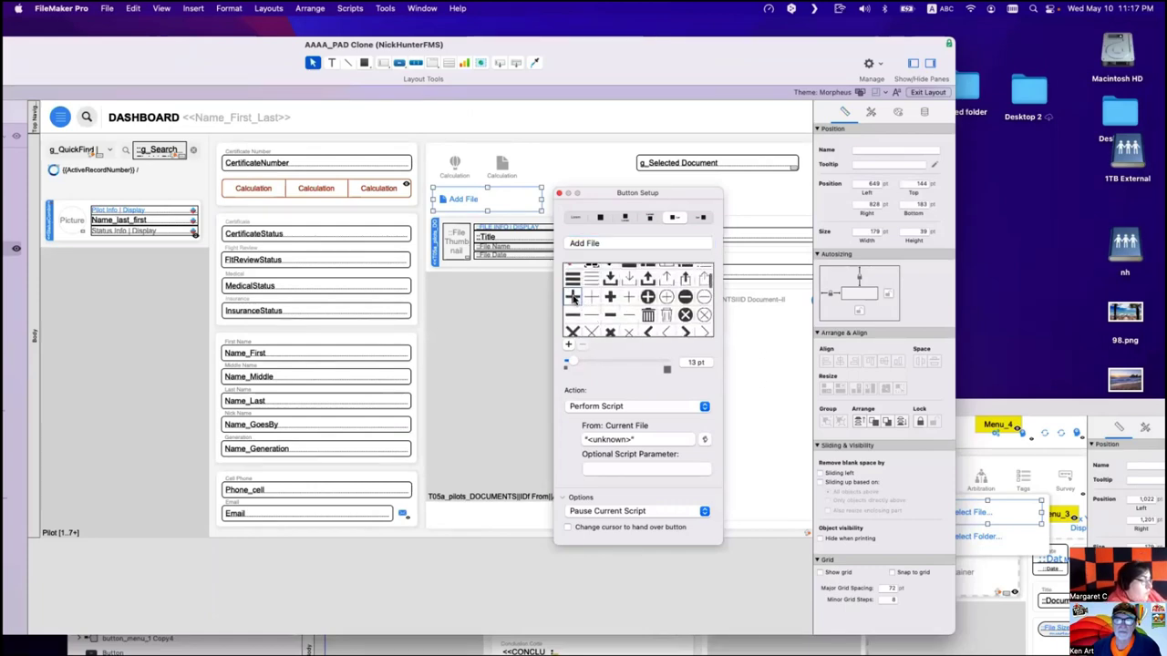
pyautogui.click(558, 194)
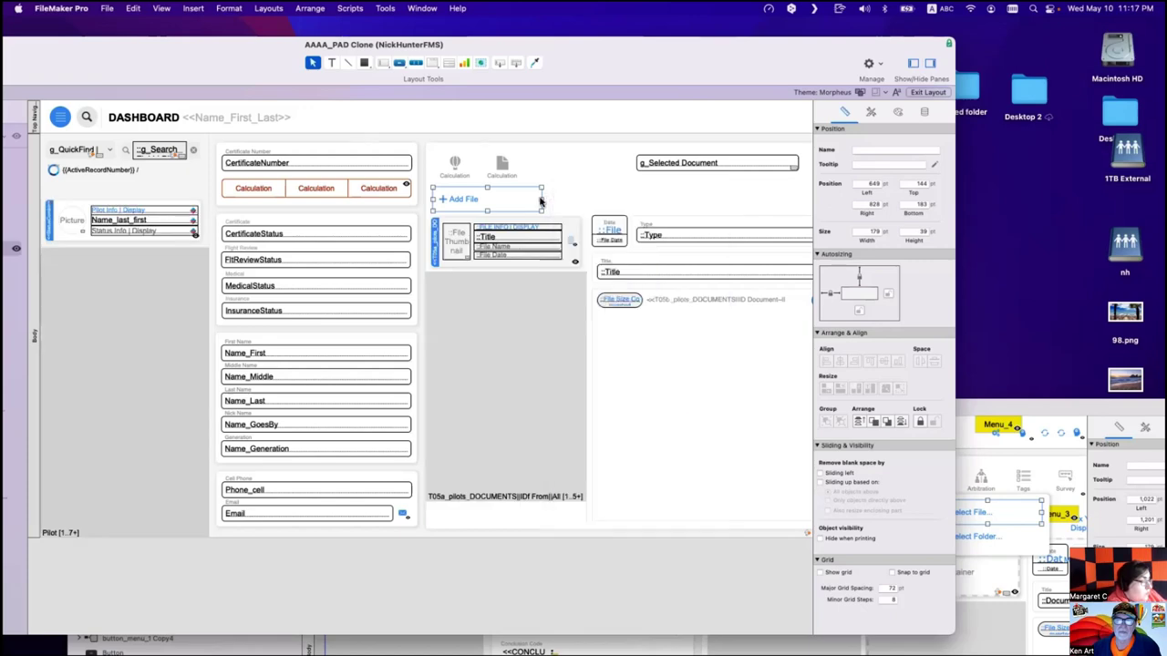
pyautogui.moveTo(543, 198); pyautogui.dragTo(489, 206)
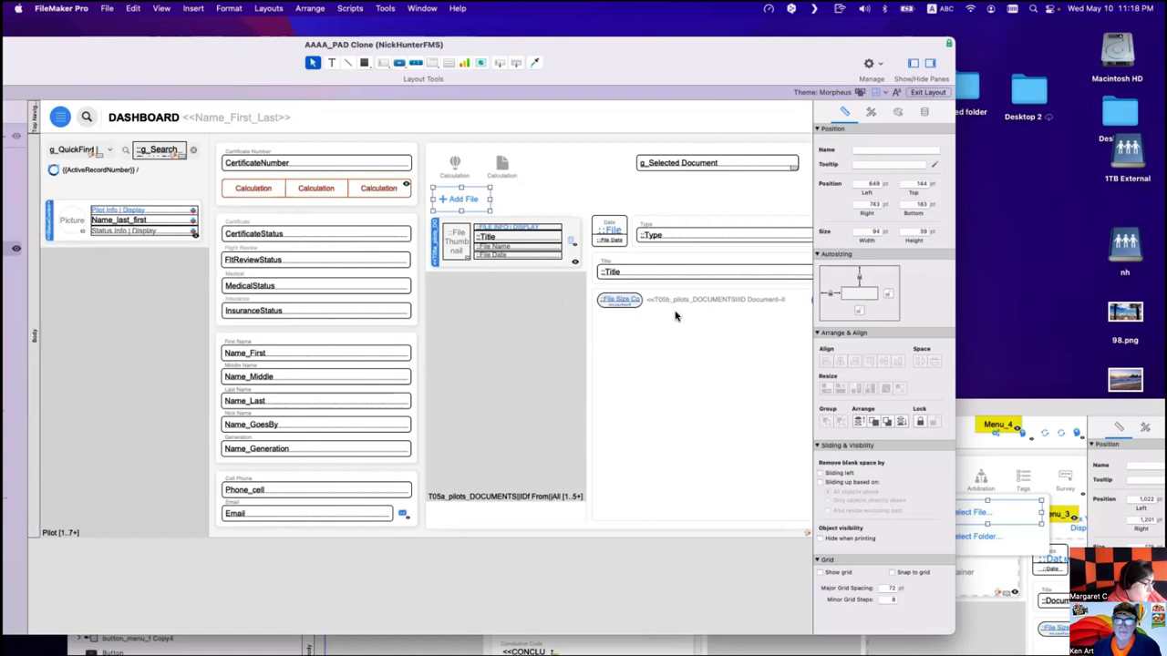
# Create a text field named g_UUID Creation in the Pilot table.
pyautogui.press('super+shift+d')
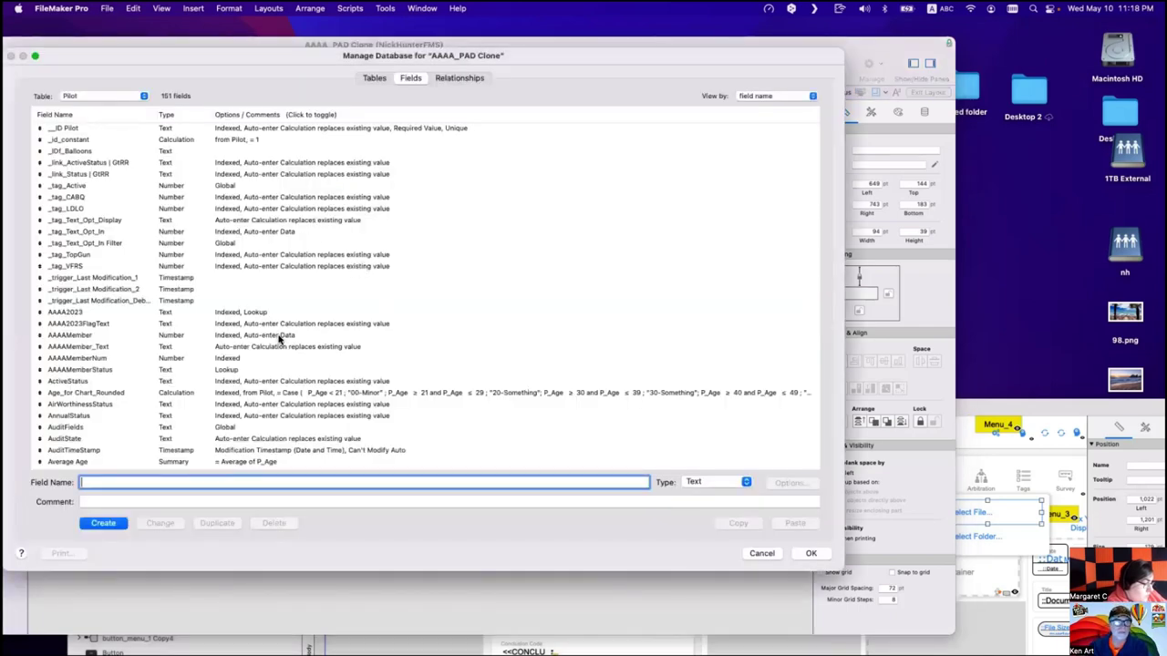
pyautogui.write('g_')
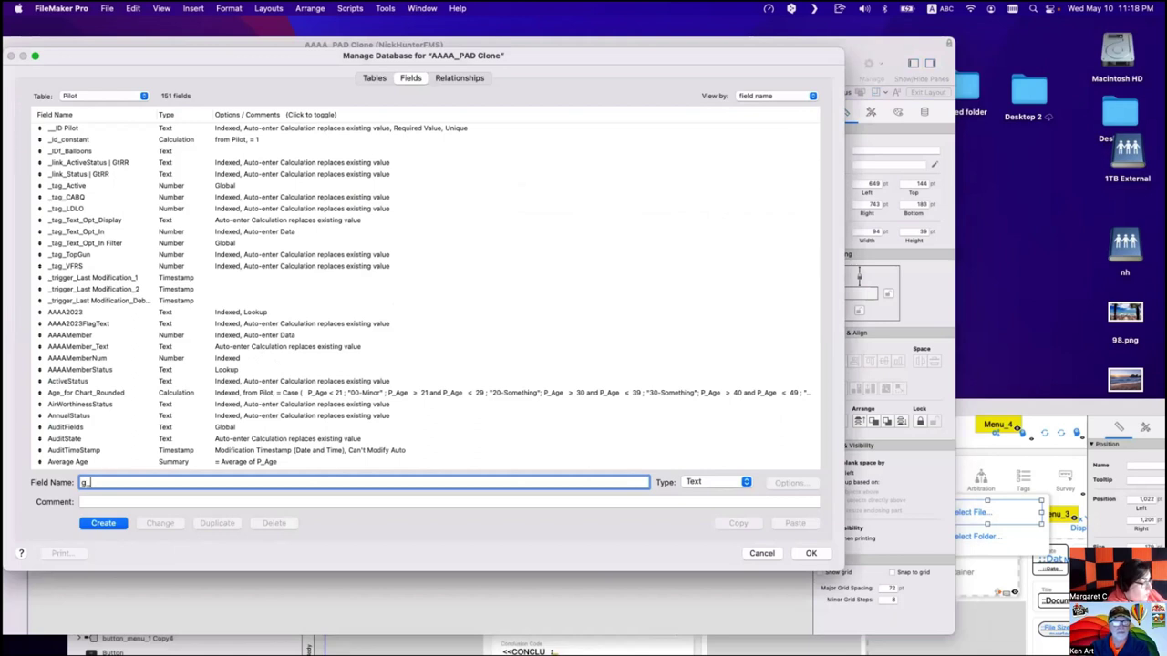
pyautogui.write('UUID Cfeation')
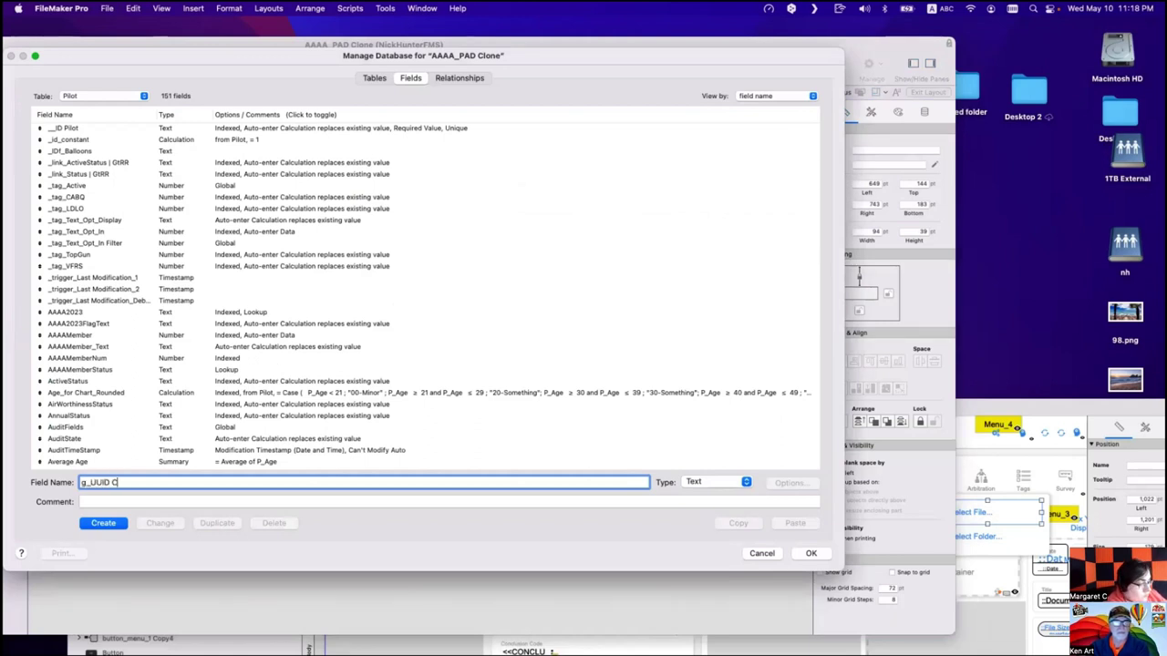
pyautogui.press('BackSpace')
pyautogui.press('BackSpace')
pyautogui.press('BackSpace')
pyautogui.press('BackSpace')
pyautogui.press('BackSpace')
pyautogui.press('BackSpace')
pyautogui.press('BackSpace')
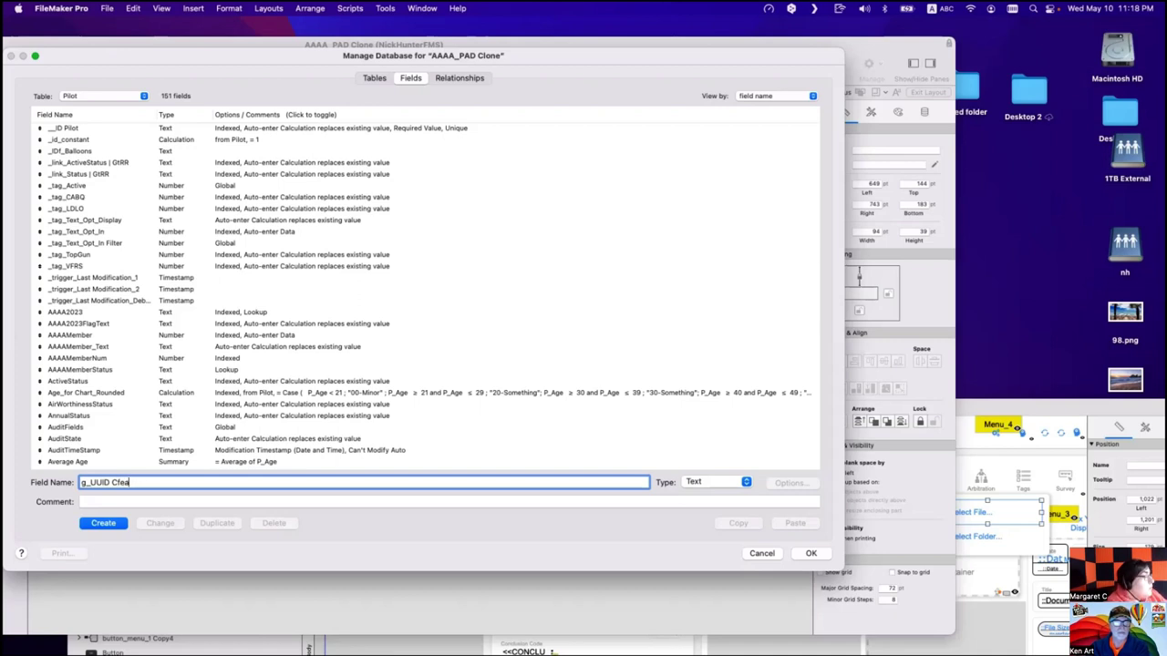
pyautogui.write('reation')
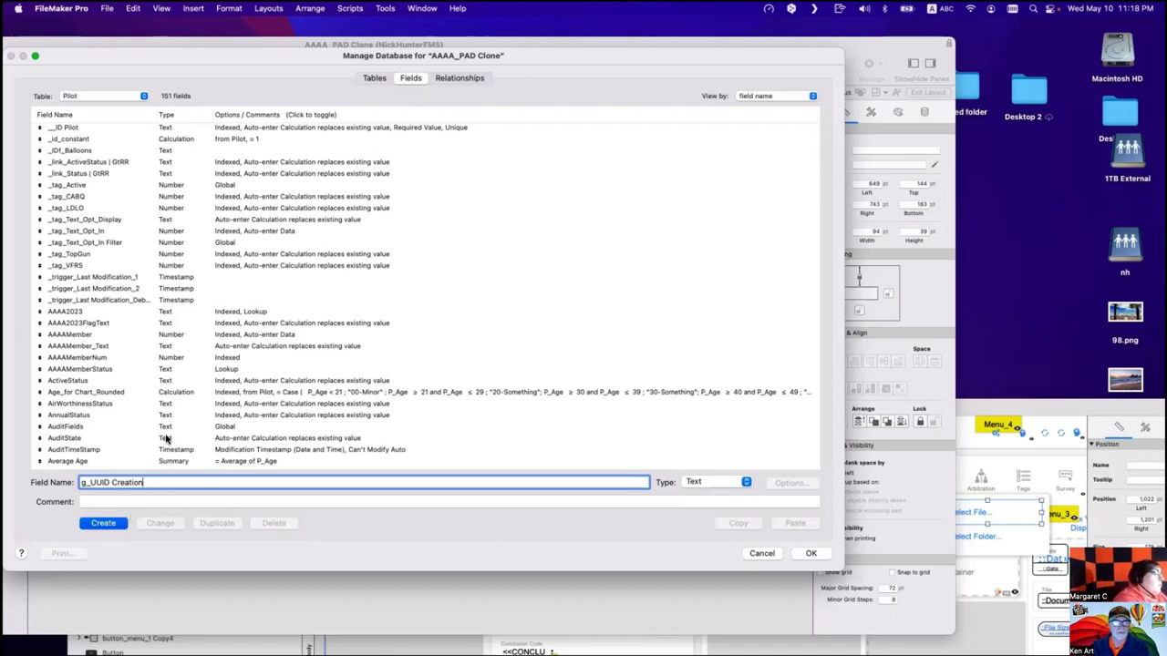
pyautogui.press('Return')
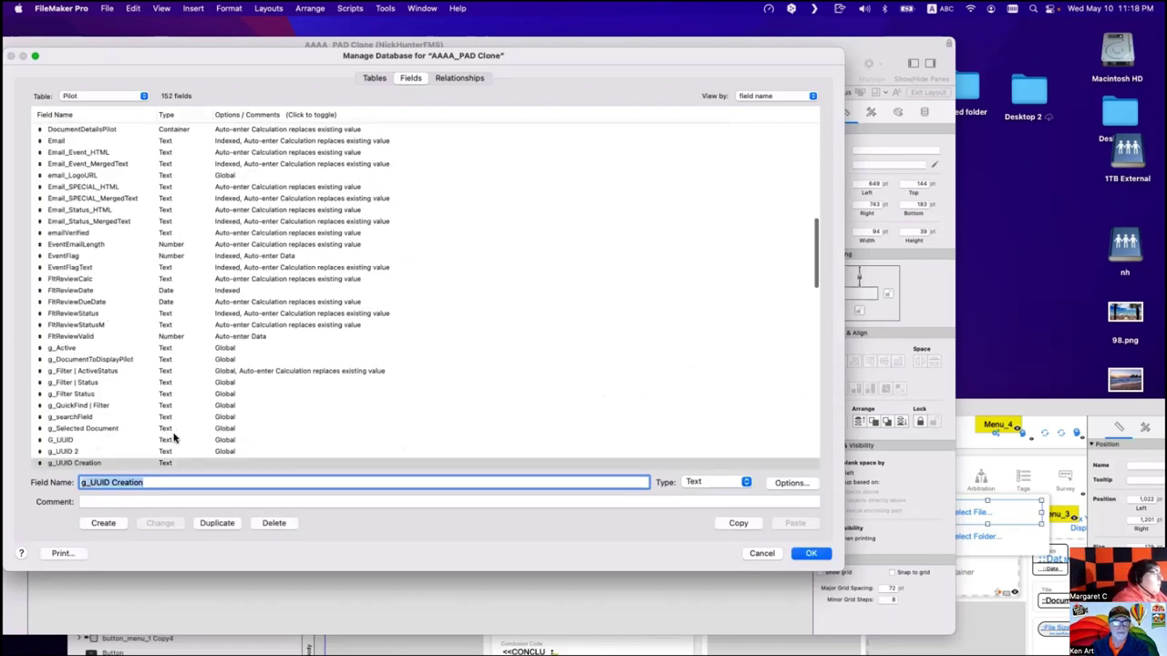
# Set the g_UUID Creation field to use global storage.
pyautogui.doubleClick(129, 464)
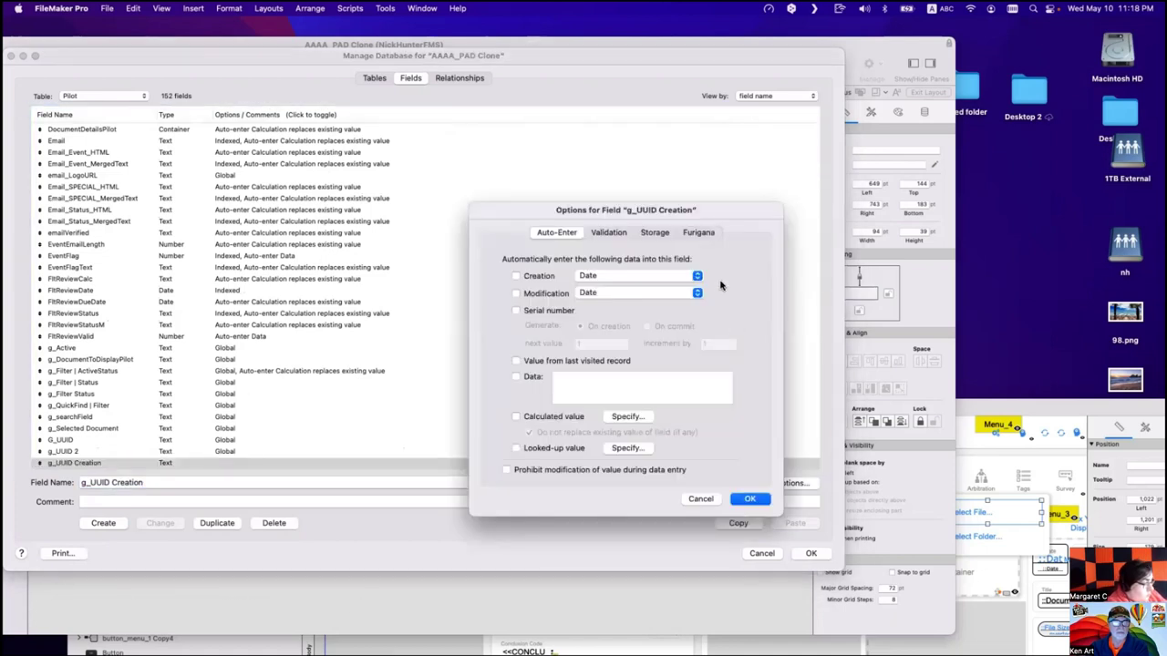
pyautogui.click(663, 235)
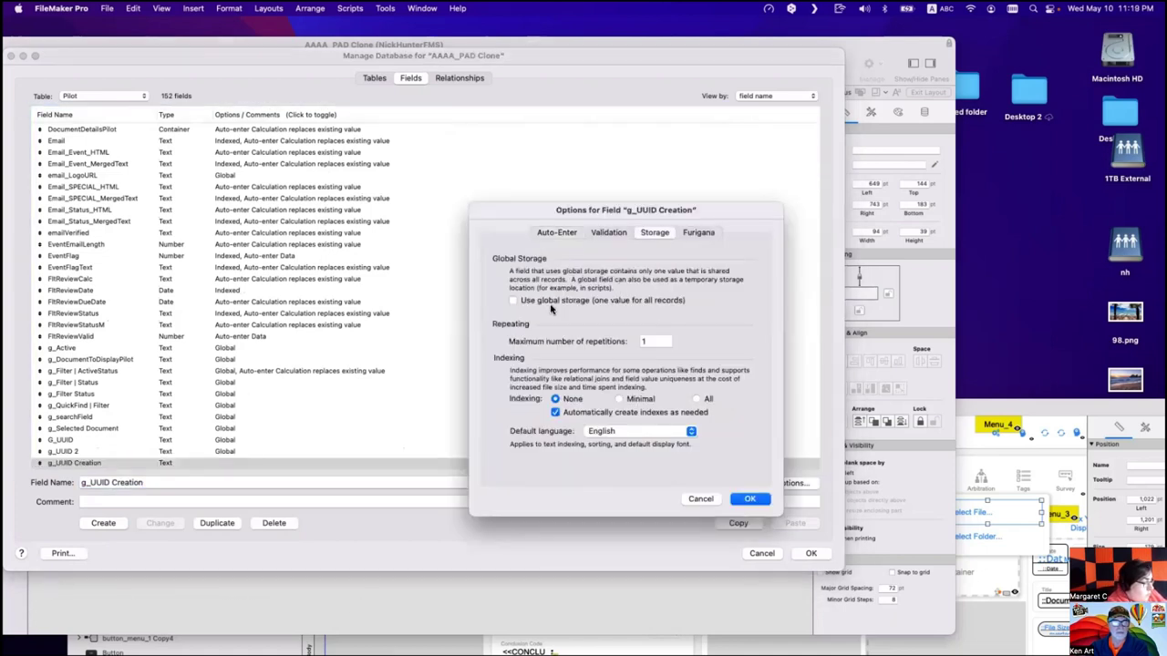
pyautogui.click(558, 301)
pyautogui.click(748, 497)
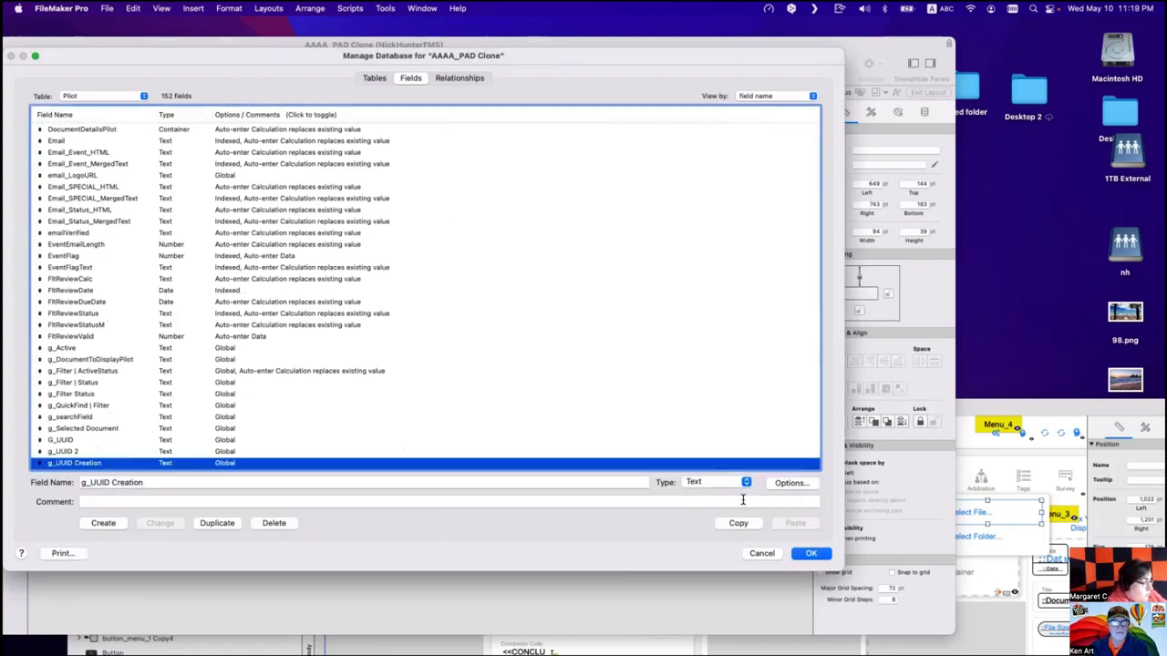
pyautogui.scroll(-3, 255, 456)
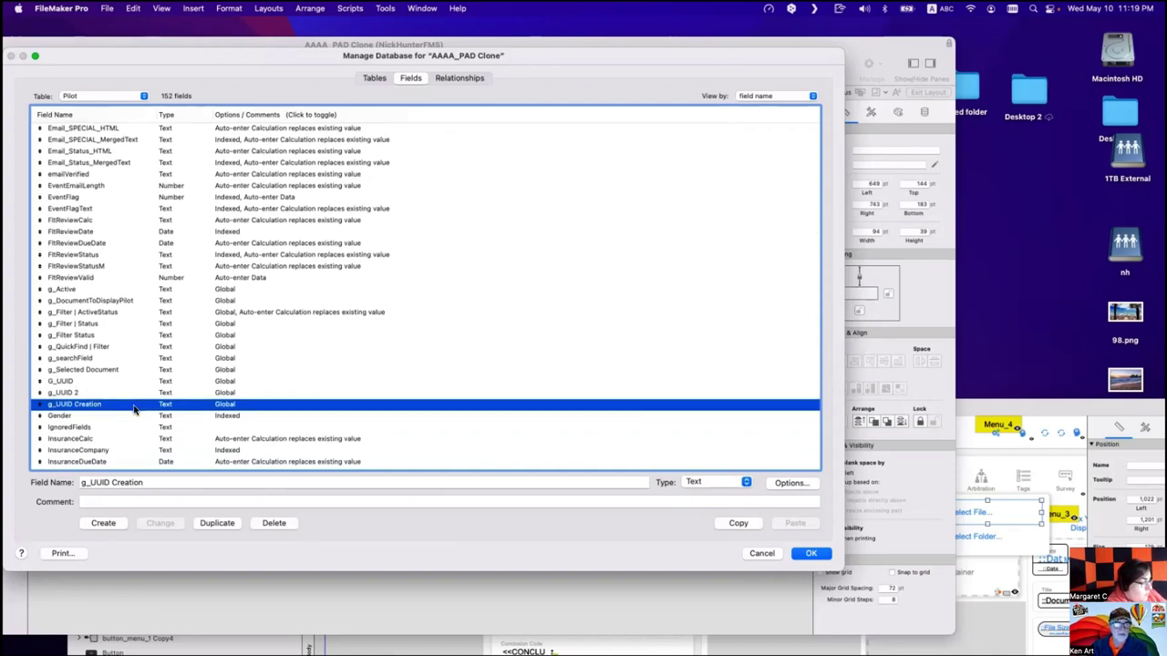
# Create a text field named UUID Creation in the DOC_Documents table.
pyautogui.click(86, 96)
pyautogui.scroll(5, 87, 101)
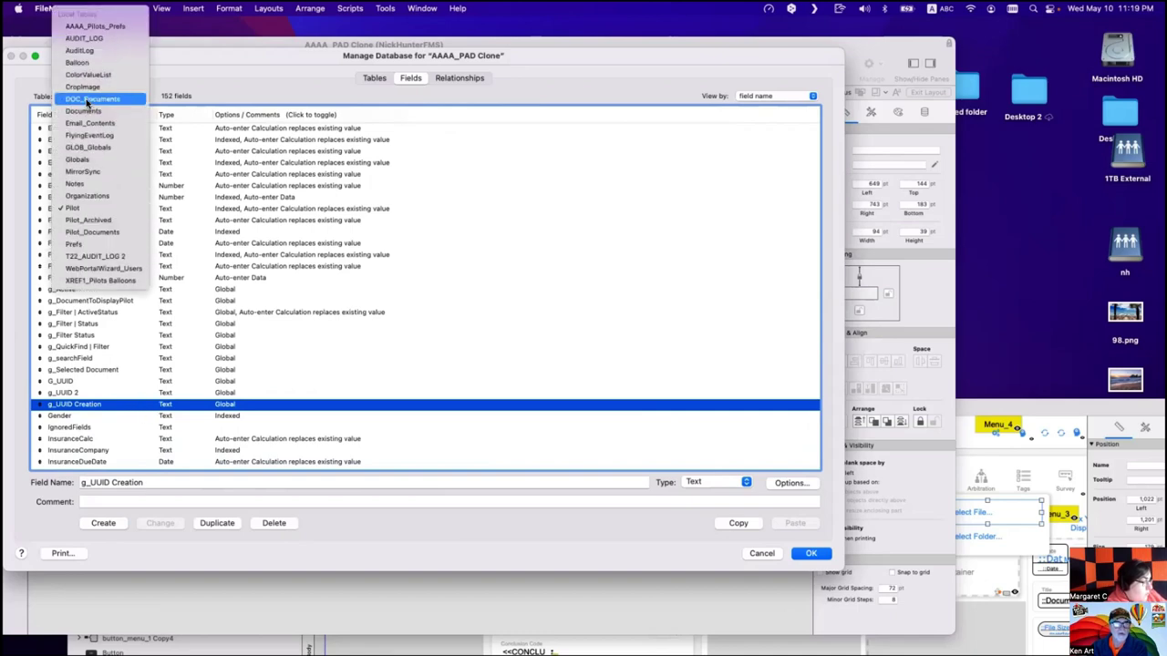
pyautogui.click(90, 101)
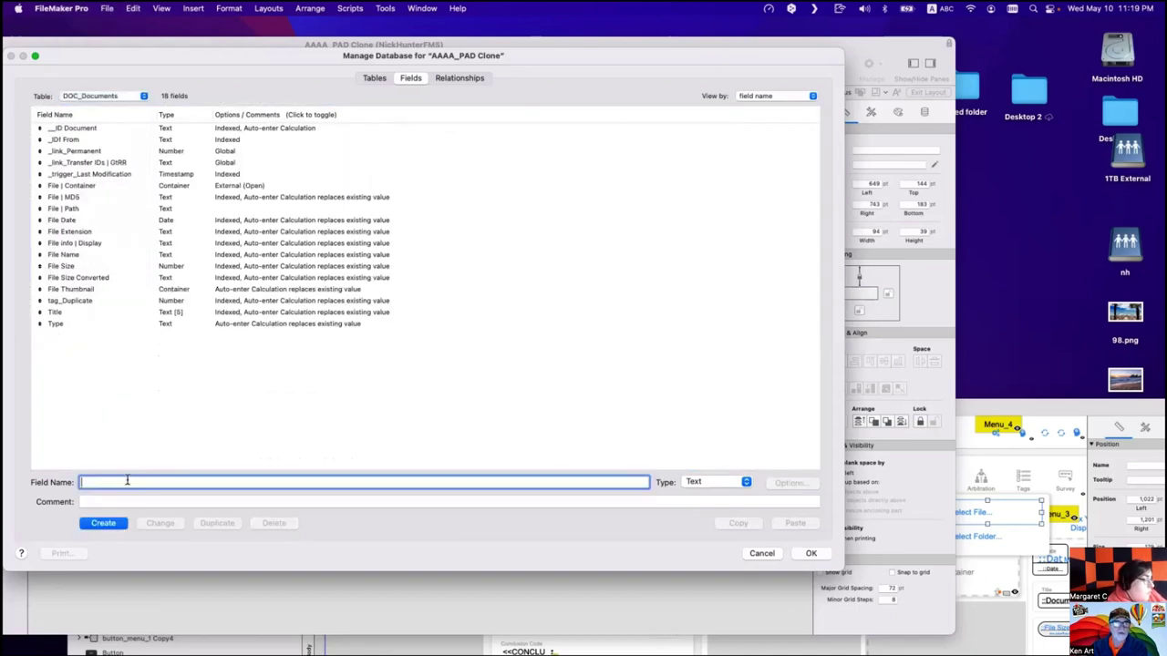
pyautogui.write('UUI')
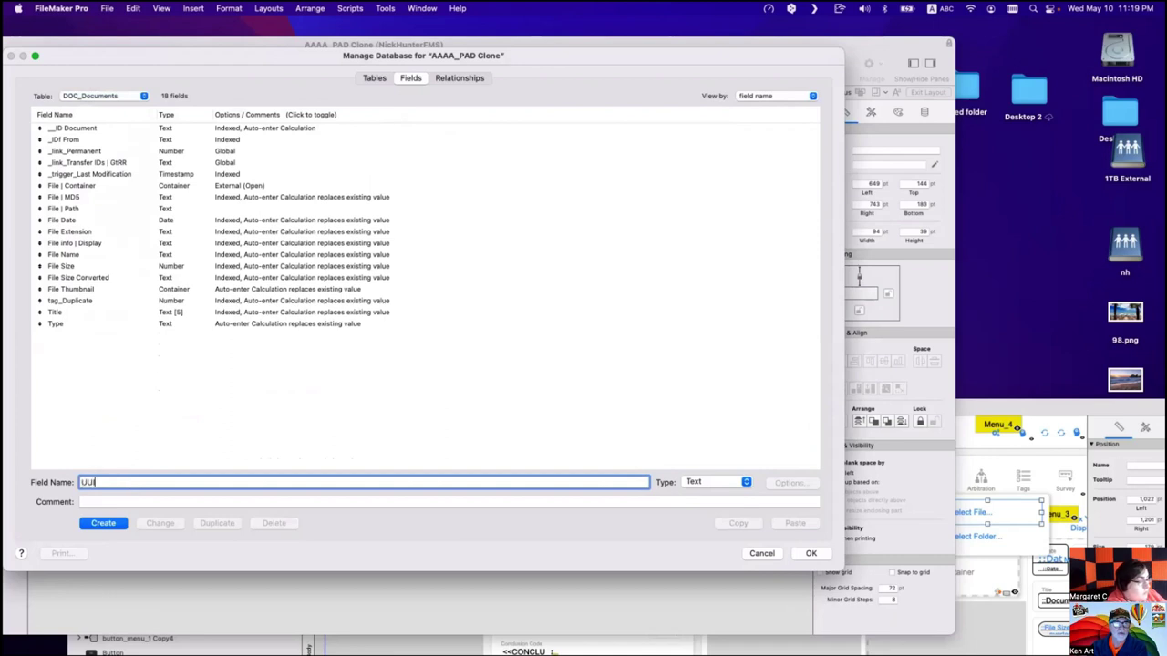
pyautogui.write('D Creation')
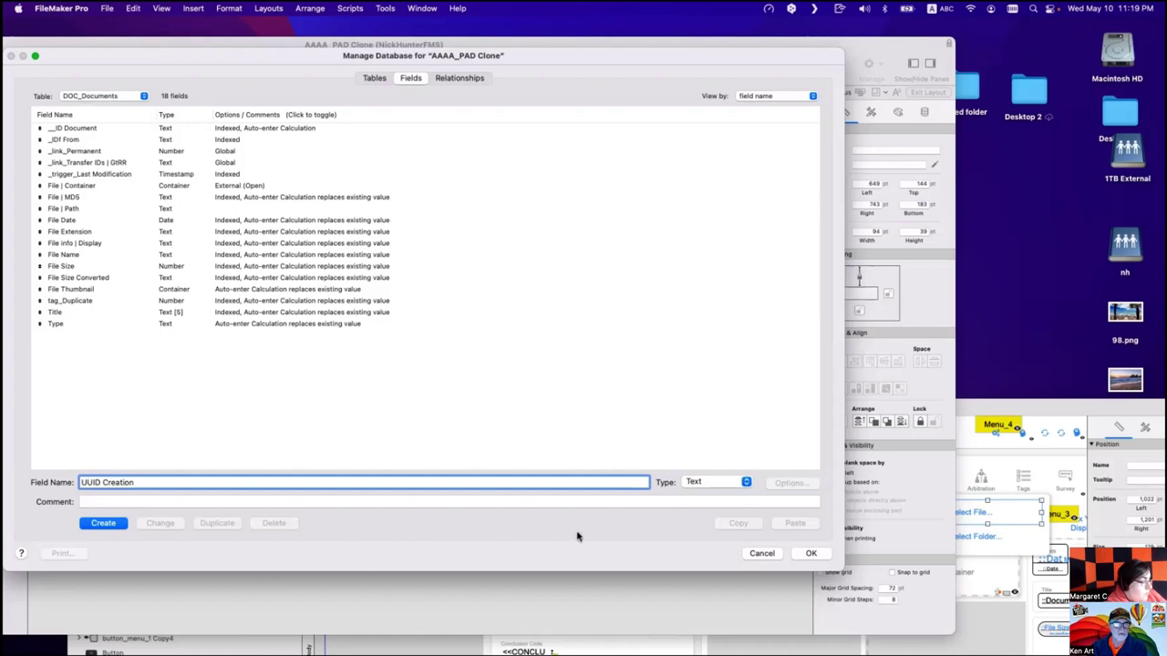
pyautogui.click(103, 523)
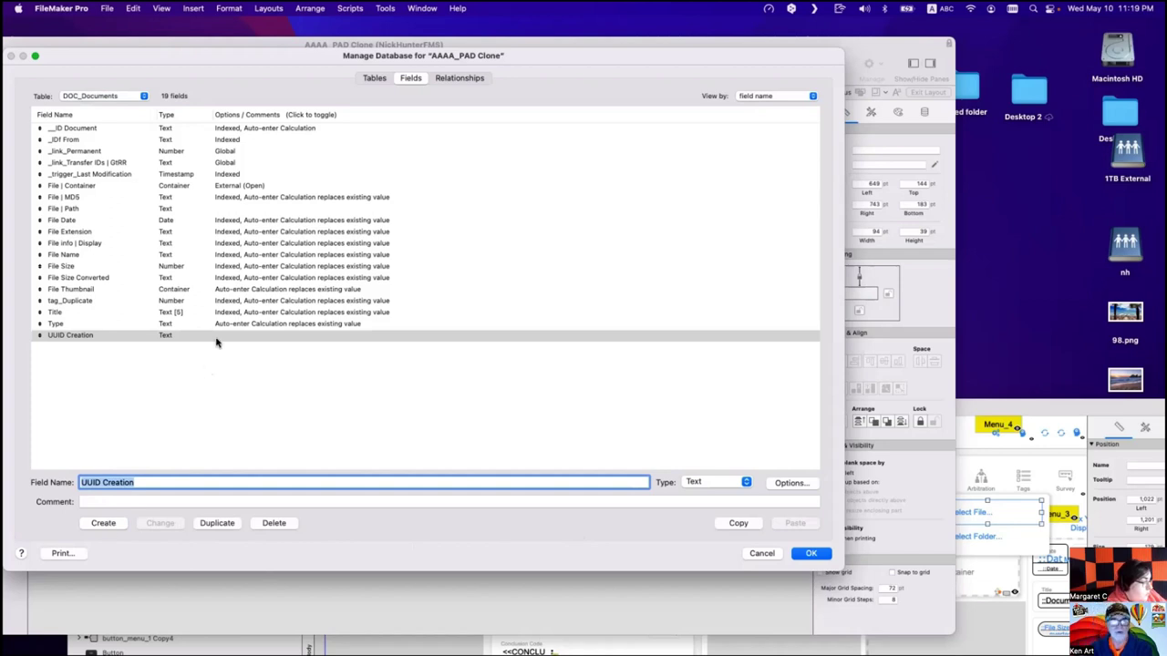
# Return to the Pilot table's field list and find the g_UUID Creation field to check its definition.
pyautogui.click(102, 96)
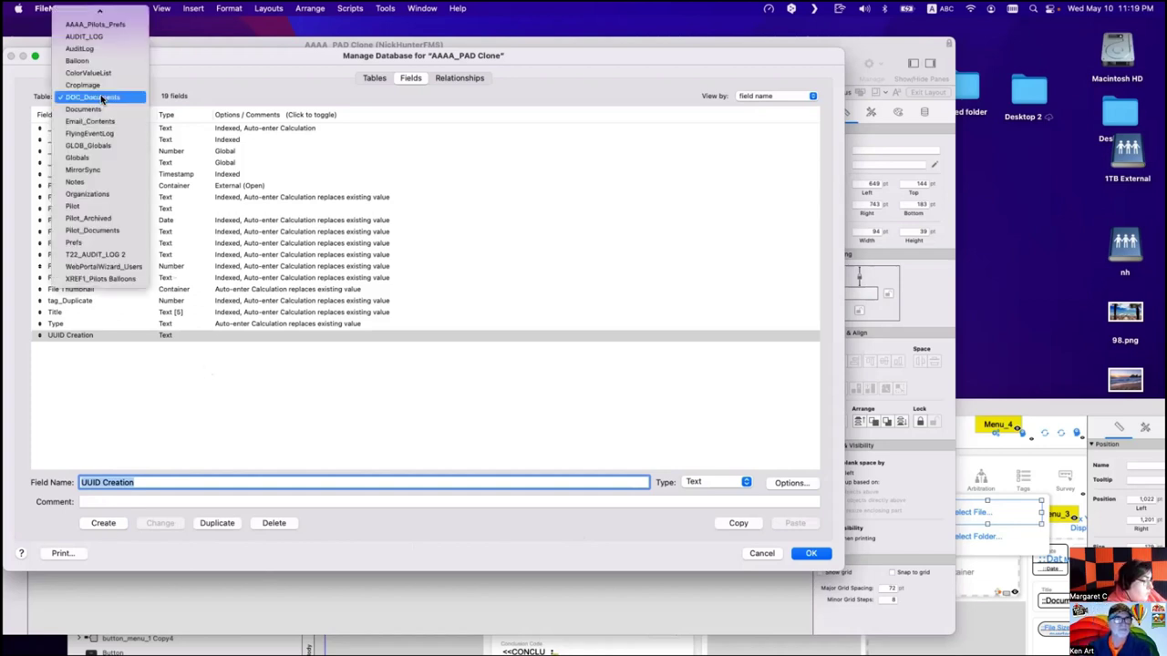
pyautogui.click(97, 210)
pyautogui.scroll(-15, 108, 377)
pyautogui.scroll(-5, 107, 377)
pyautogui.scroll(8, 103, 338)
pyautogui.scroll(10, 83, 184)
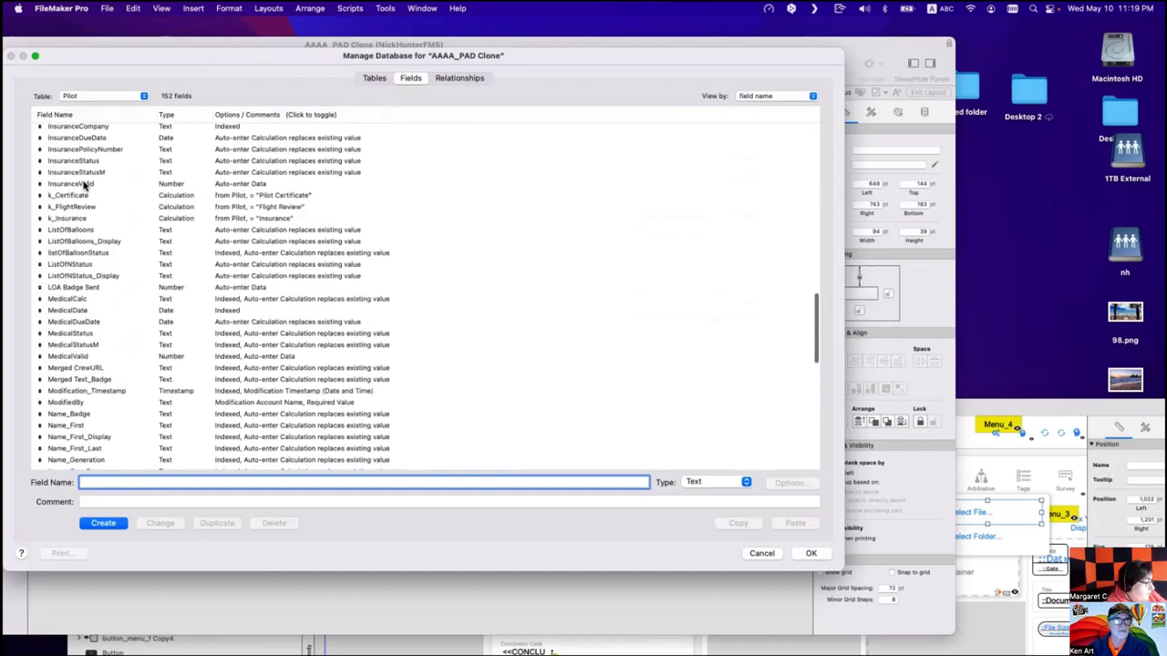
pyautogui.click(83, 184)
pyautogui.press('g')
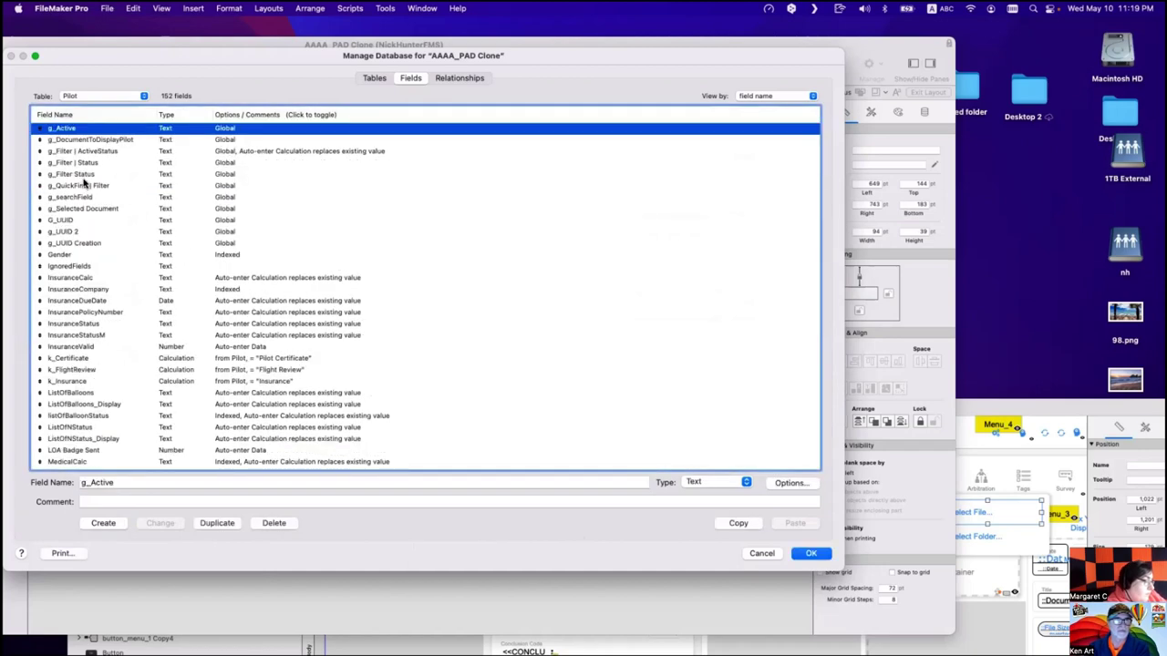
pyautogui.scroll(2, 83, 185)
pyautogui.click(83, 298)
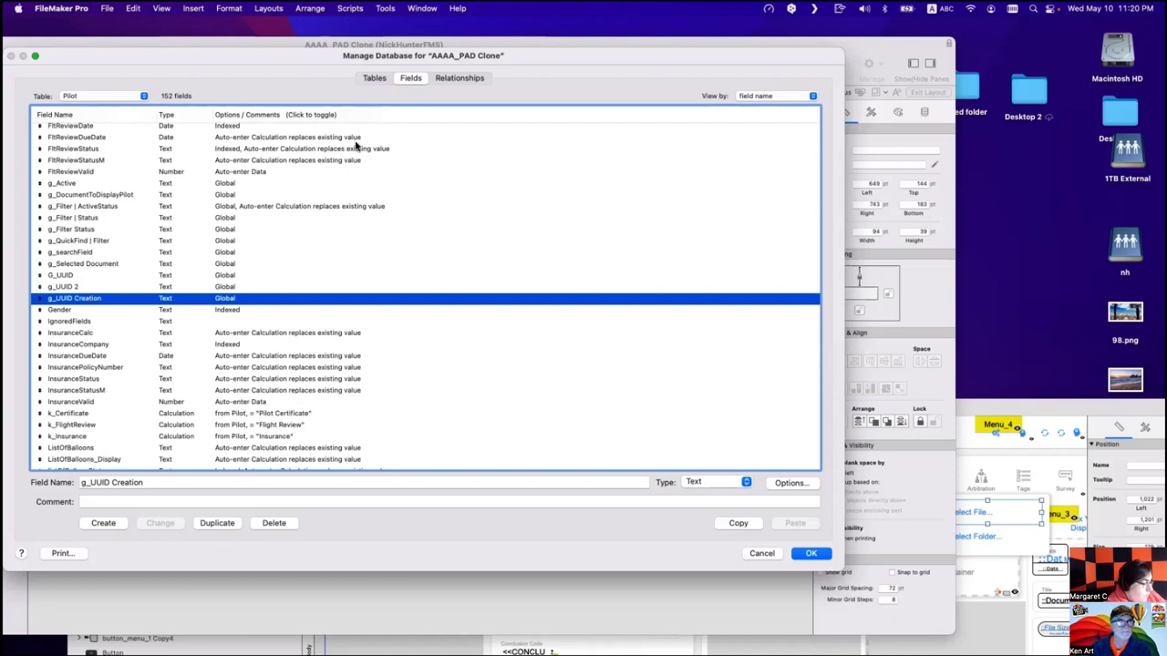
# In the relationships graph, move the T05b pilots documents occurrence up beneath T05a and duplicate it.
pyautogui.click(461, 79)
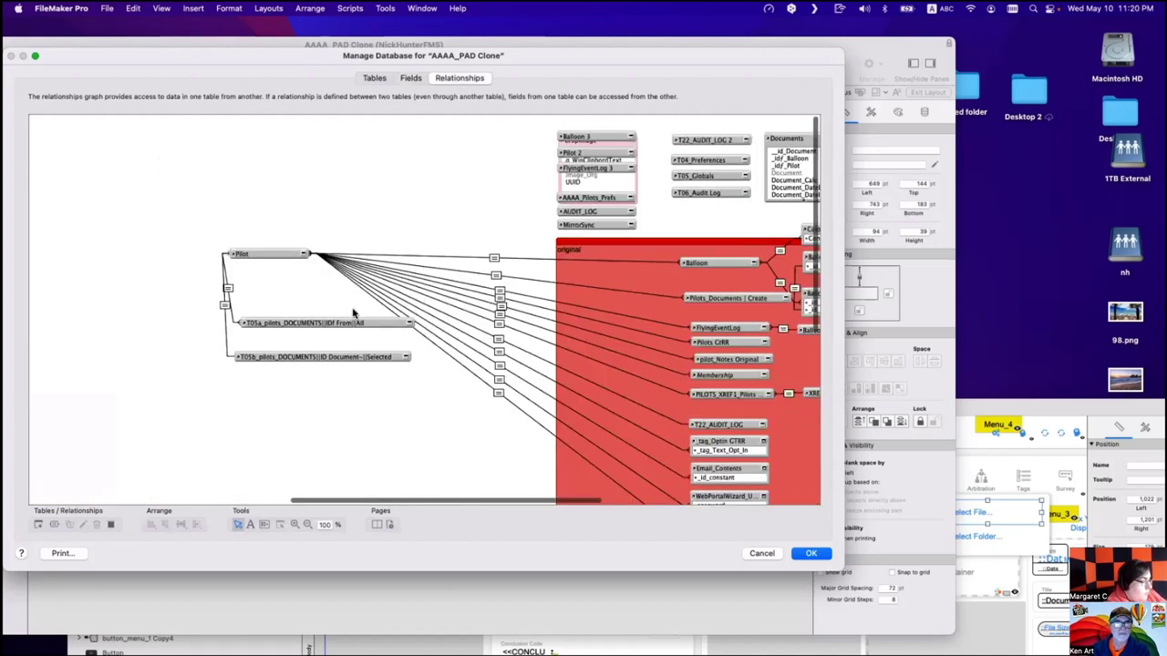
pyautogui.moveTo(318, 364); pyautogui.dragTo(322, 351)
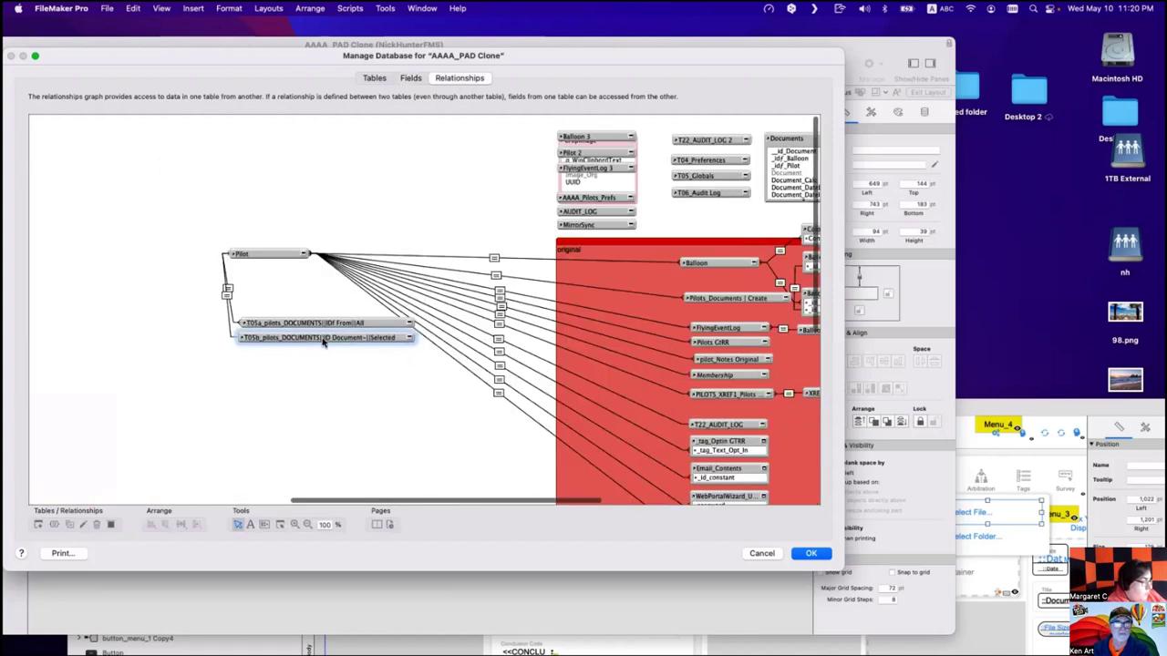
pyautogui.press('super+d')
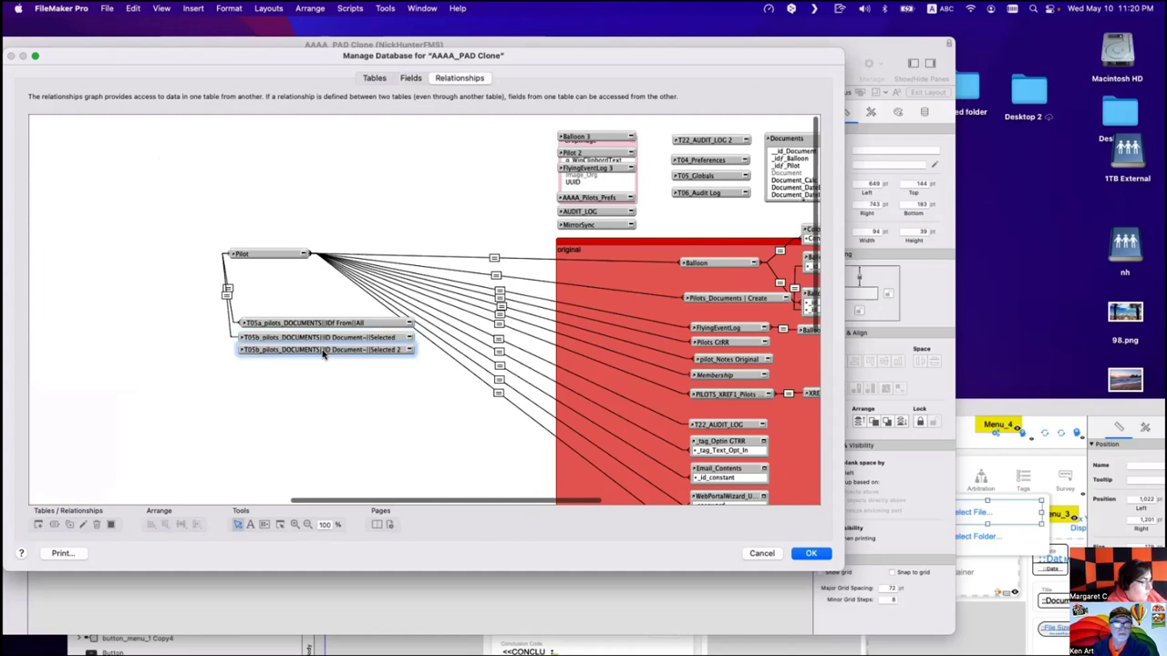
# Rename the duplicated DOC_Documents occurrence as T05c_pilots_DOCUMENTS||IDf From~||Creation.
pyautogui.doubleClick(323, 353)
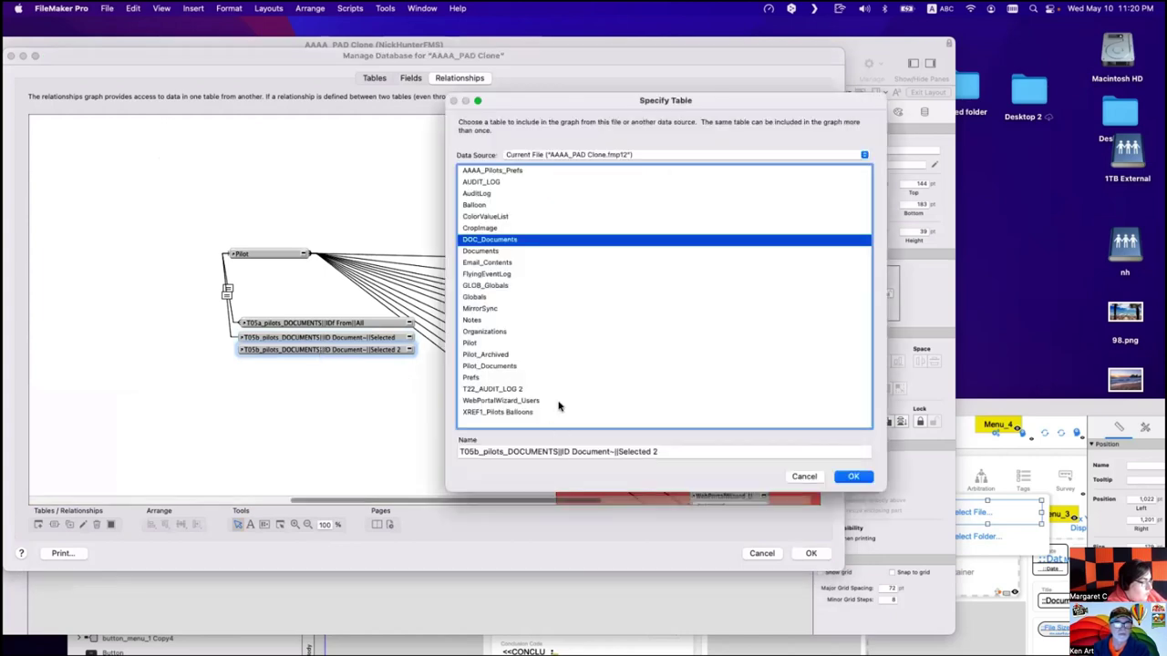
pyautogui.moveTo(571, 452); pyautogui.dragTo(610, 451)
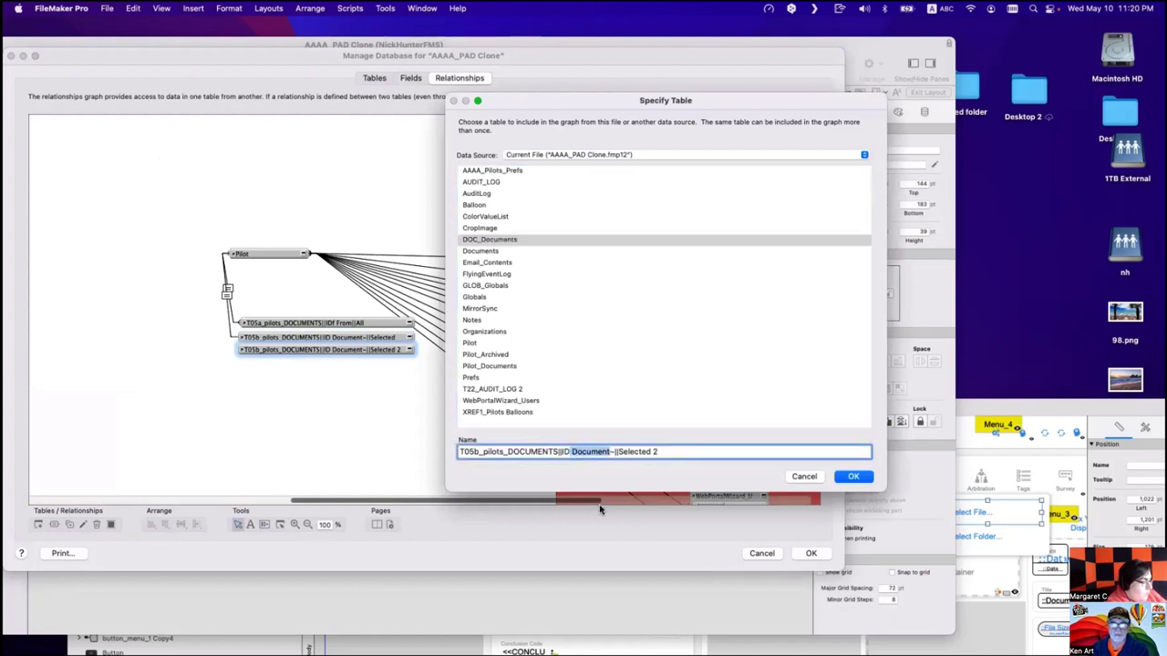
pyautogui.write('f')
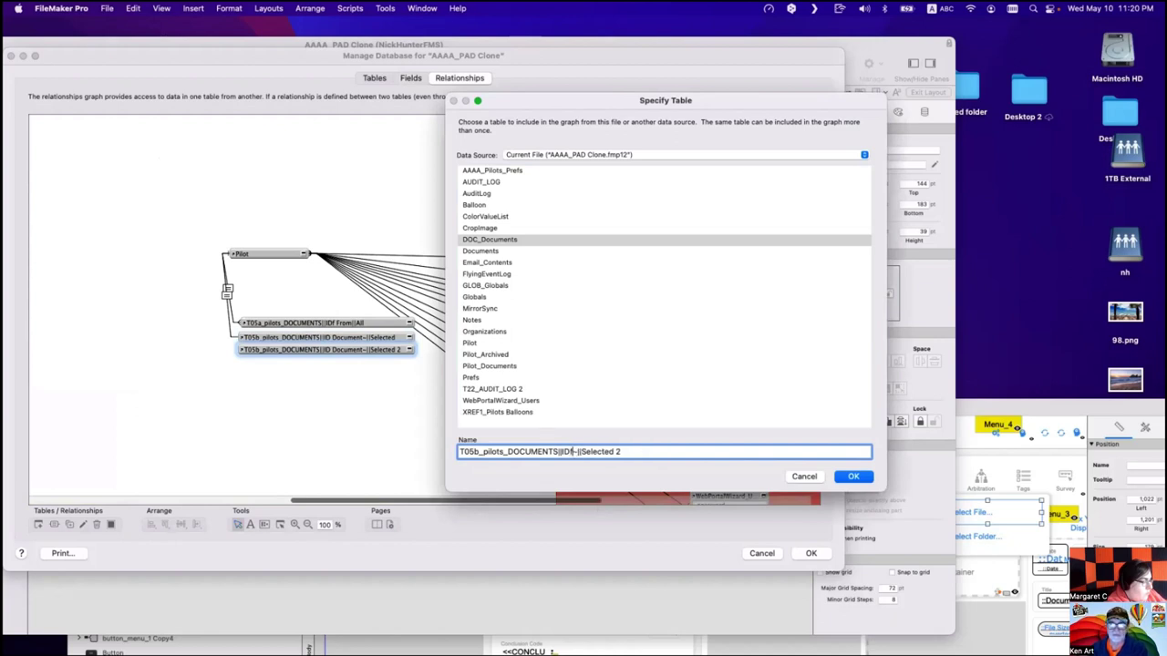
pyautogui.write(' From')
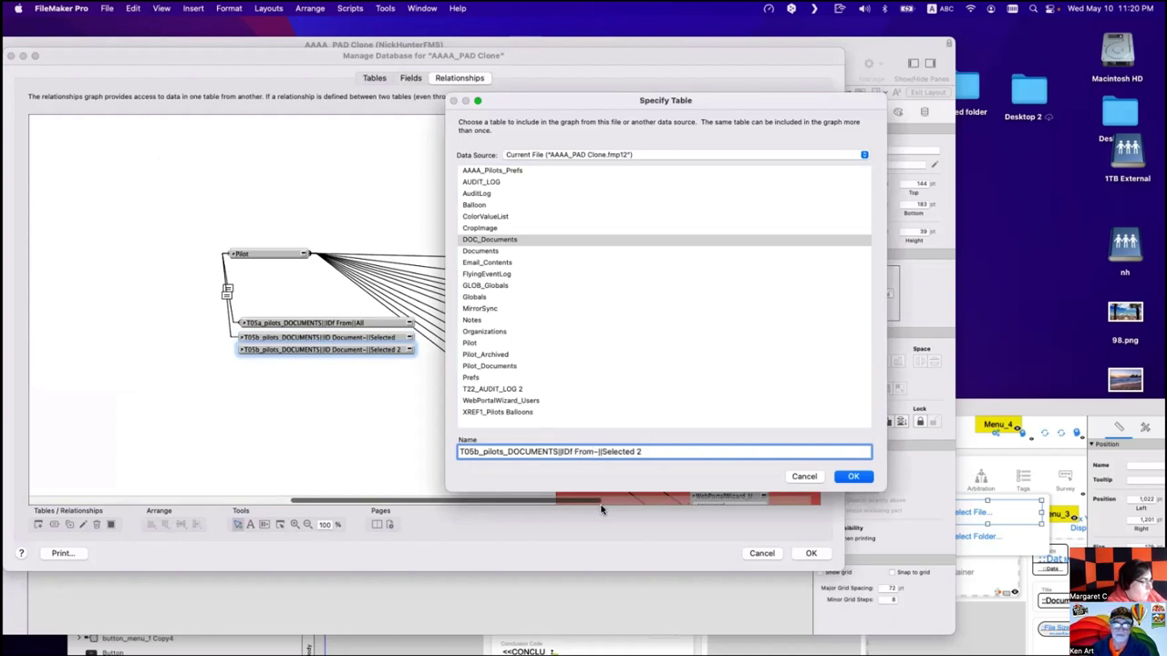
pyautogui.moveTo(593, 451); pyautogui.dragTo(599, 452)
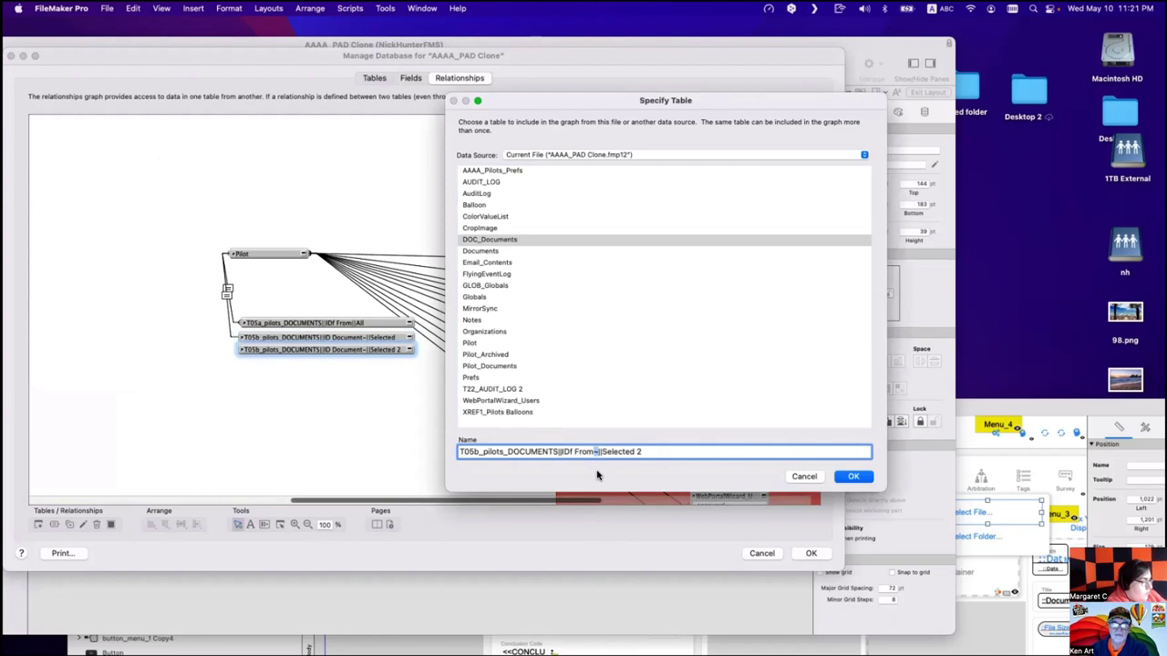
pyautogui.moveTo(602, 451); pyautogui.dragTo(673, 451)
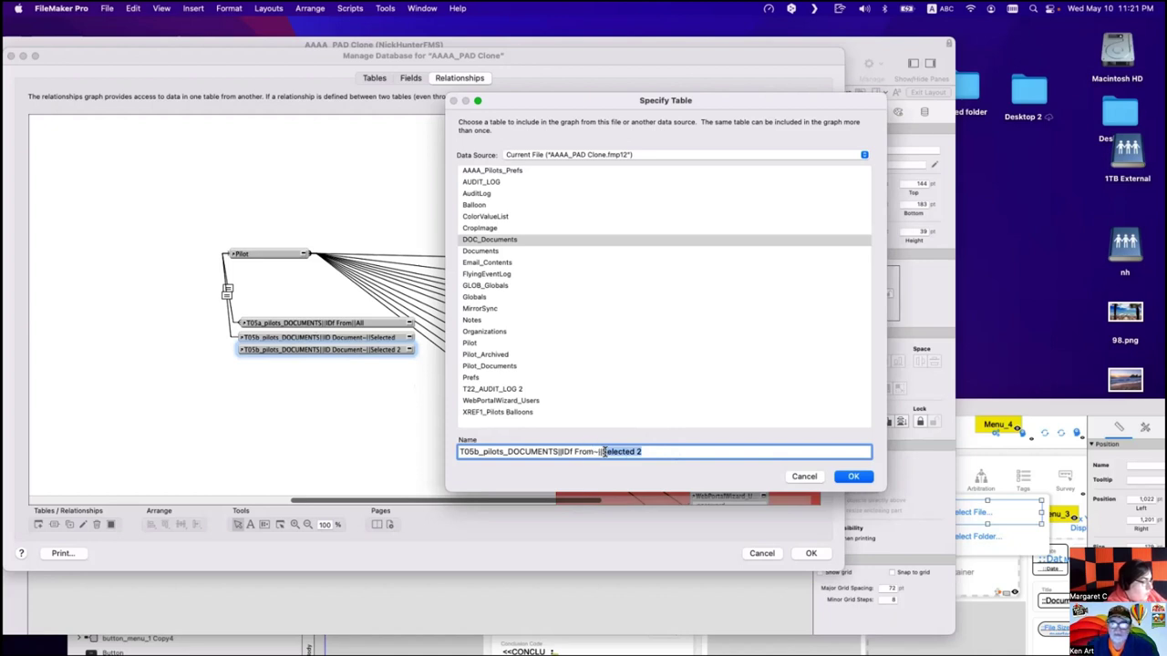
pyautogui.write('Creation')
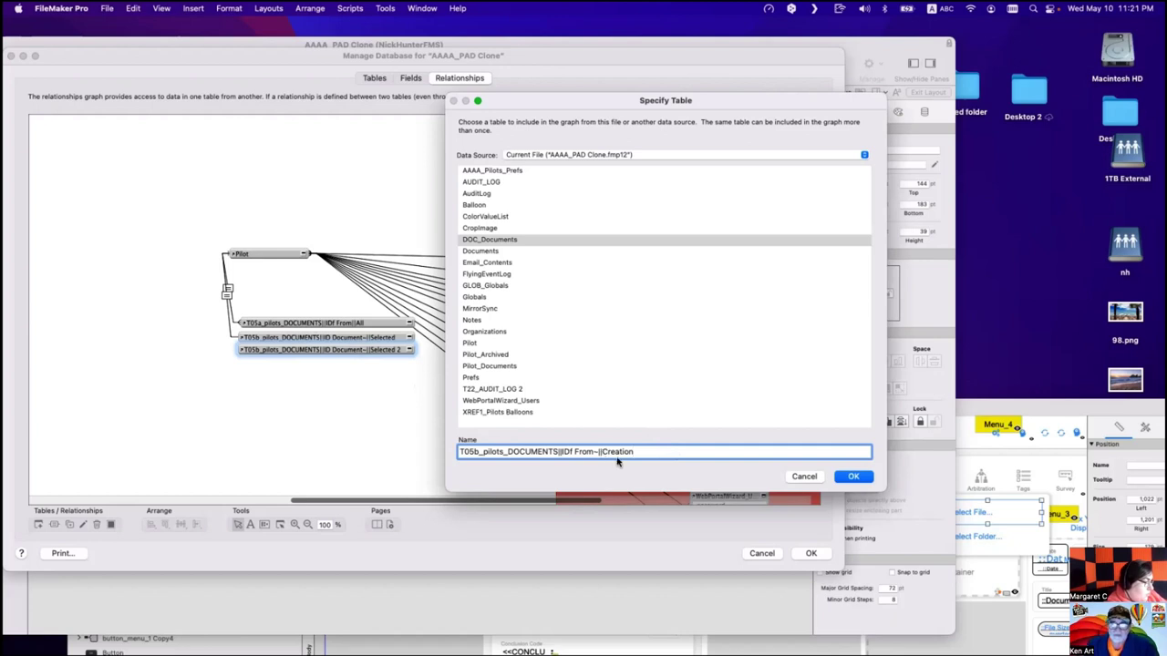
pyautogui.click(478, 452)
pyautogui.press('BackSpace')
pyautogui.write('c')
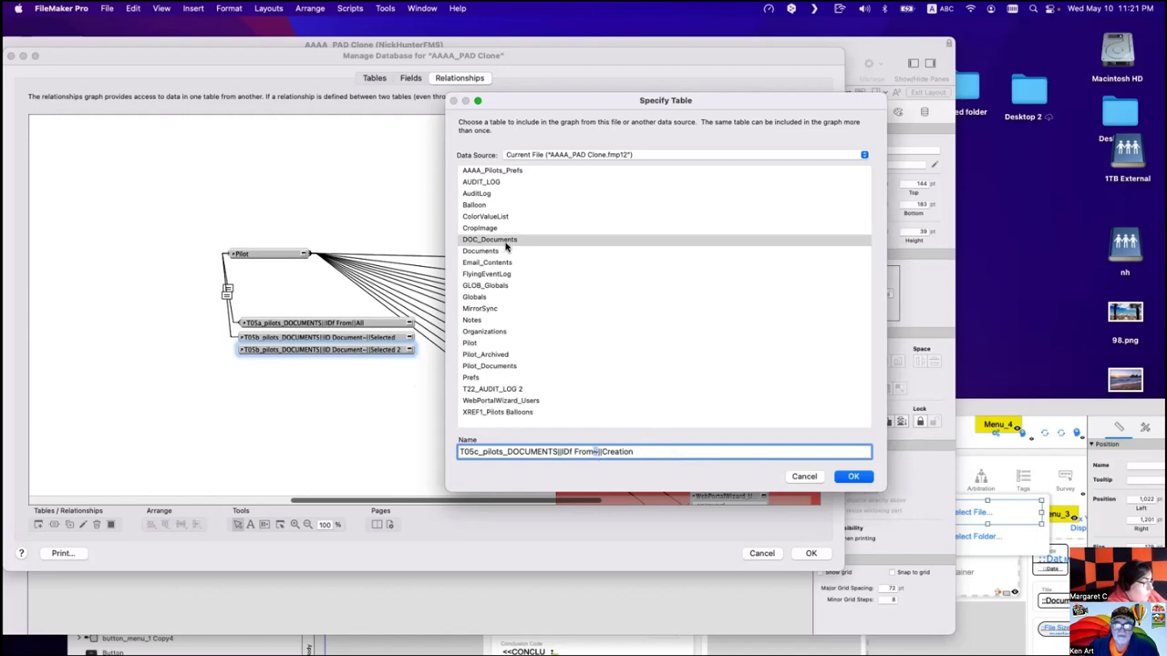
pyautogui.moveTo(592, 452); pyautogui.dragTo(602, 452)
pyautogui.click(852, 477)
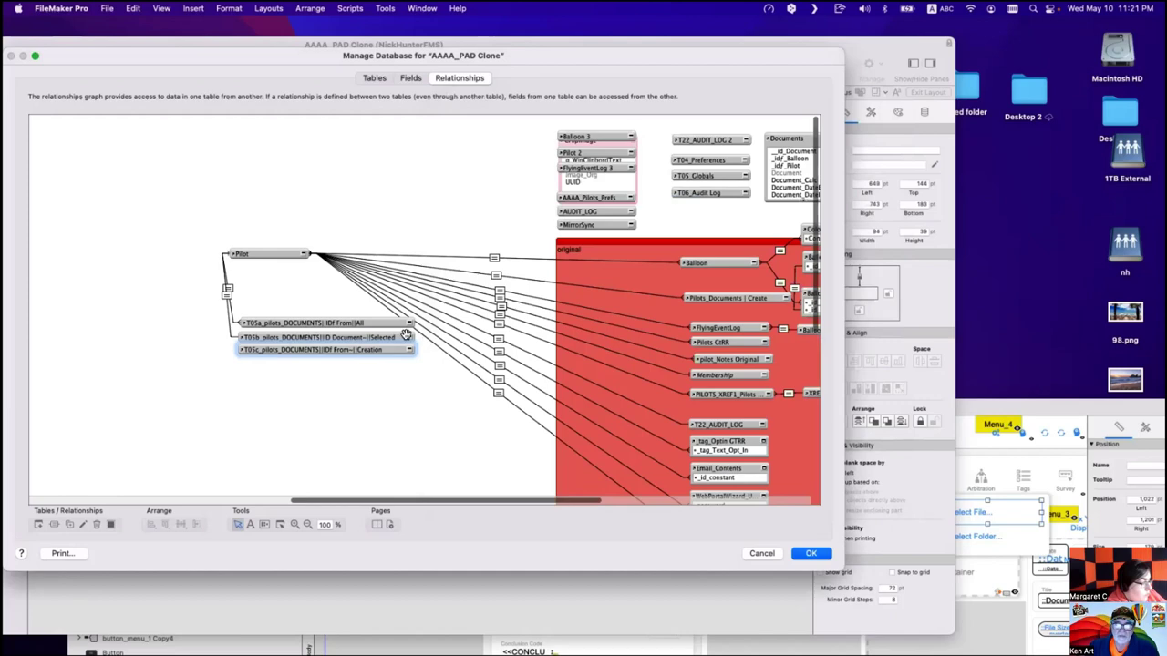
# Expand the Pilot and T05c occurrences and relate Pilot's g_UUID Creation to UUID Creation in T05c.
pyautogui.click(297, 255)
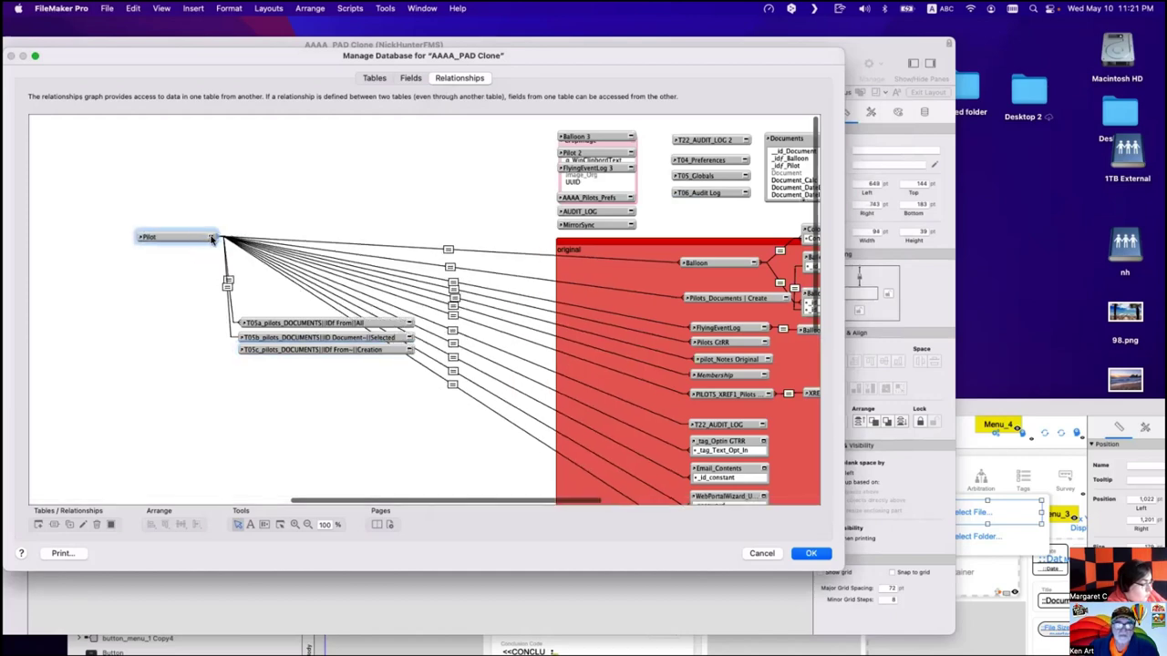
pyautogui.click(211, 237)
pyautogui.click(395, 353)
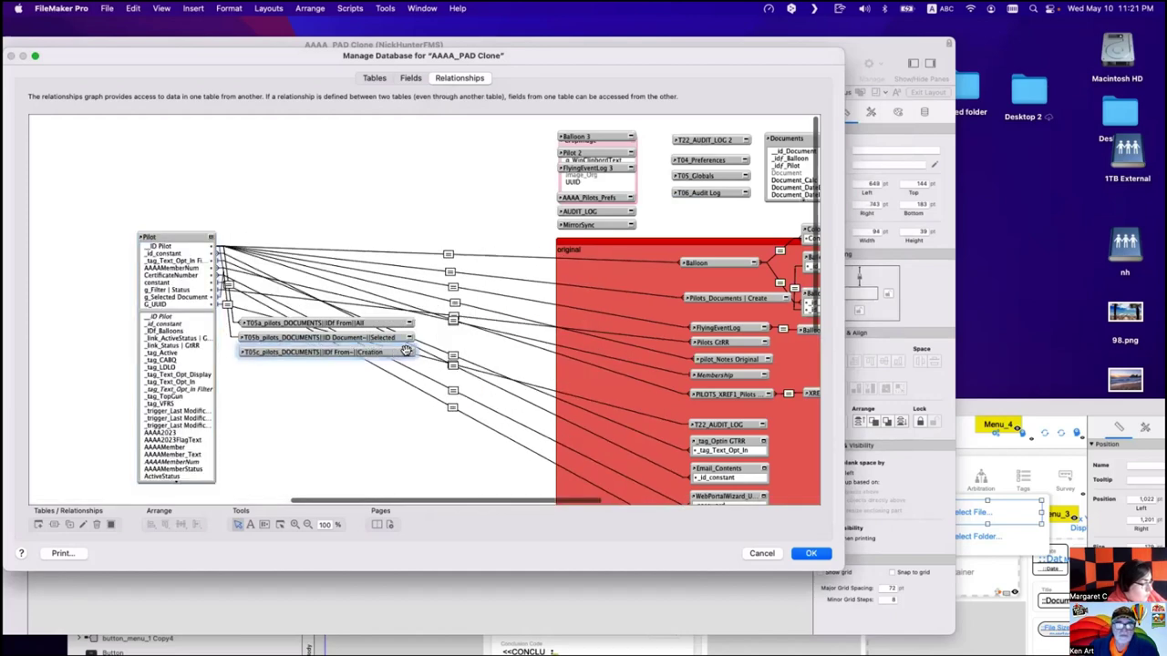
pyautogui.click(409, 352)
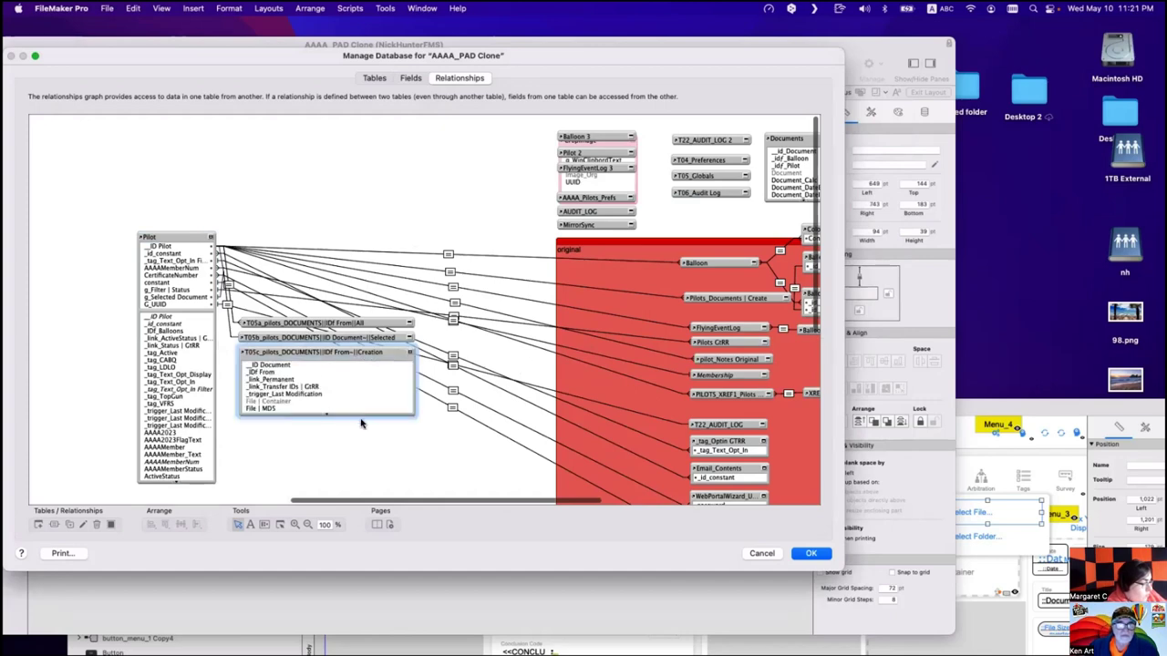
pyautogui.moveTo(349, 413); pyautogui.dragTo(349, 435)
pyautogui.scroll(-3, 176, 484)
pyautogui.scroll(-10, 176, 484)
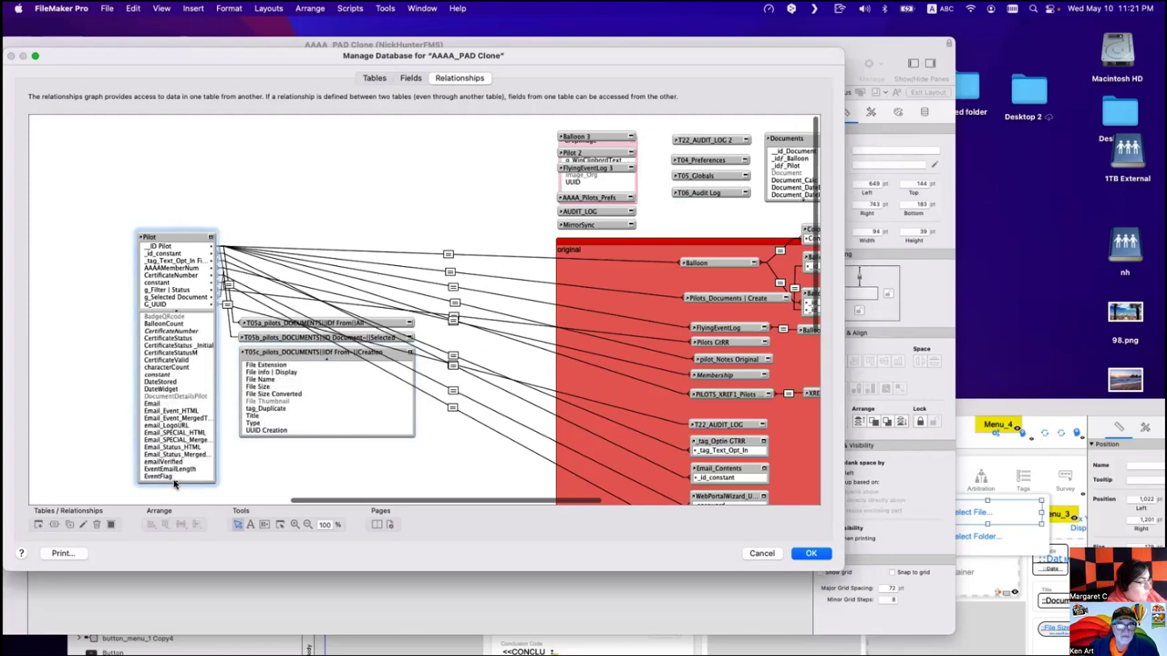
pyautogui.scroll(-4, 176, 484)
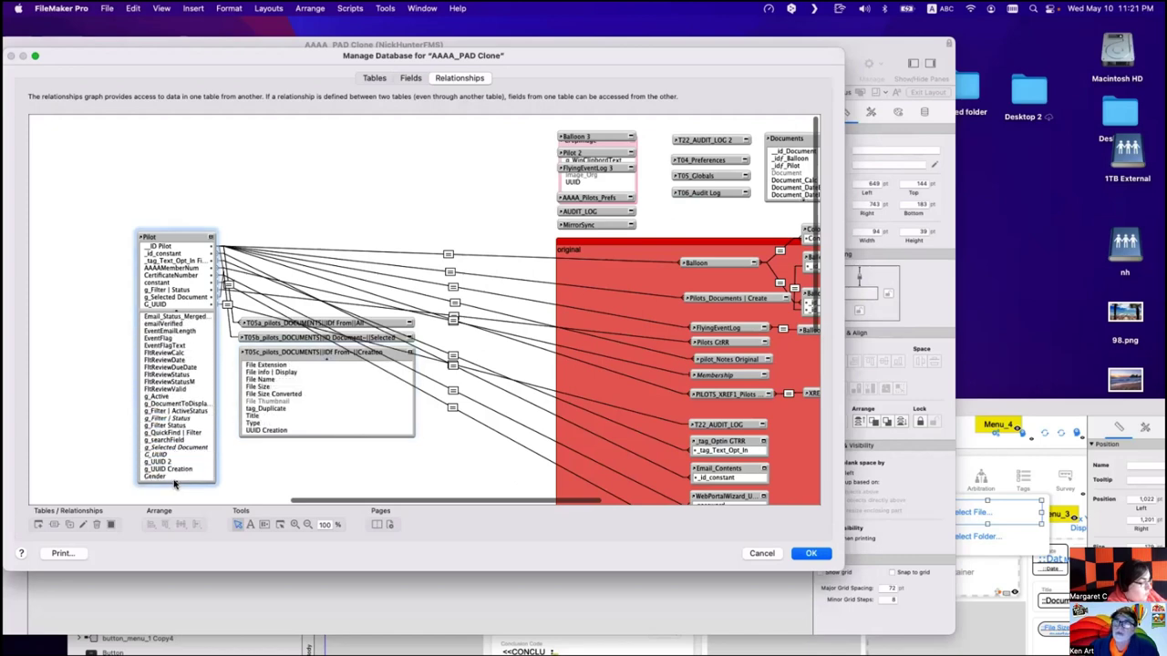
pyautogui.moveTo(163, 451); pyautogui.dragTo(255, 435)
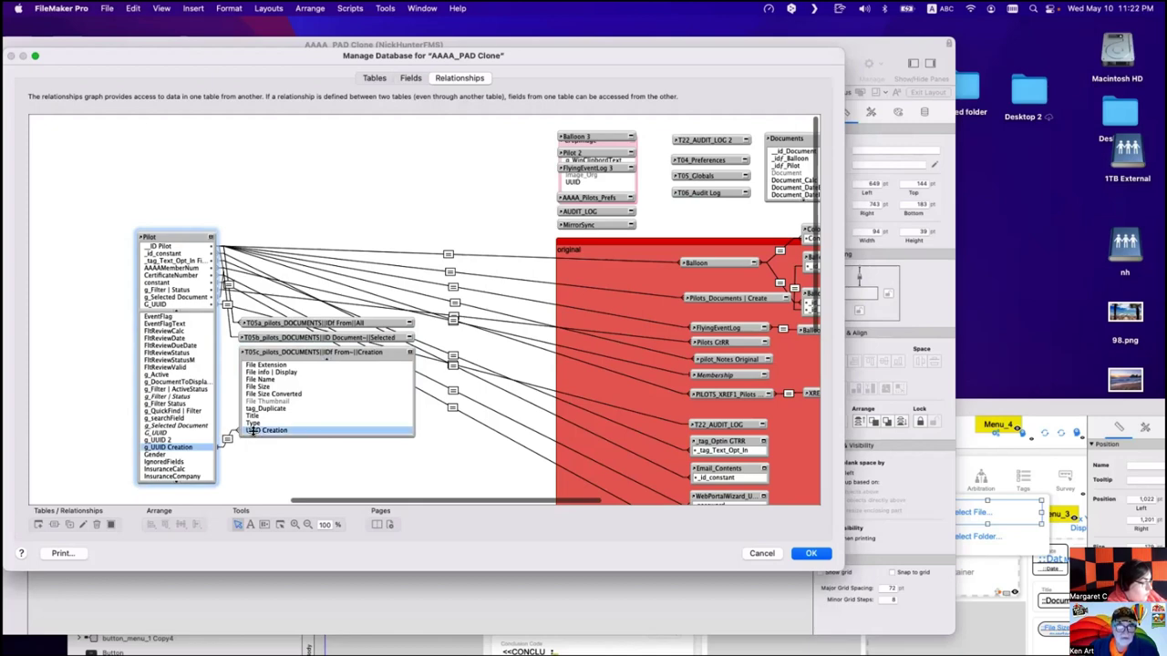
pyautogui.moveTo(256, 436); pyautogui.dragTo(255, 434)
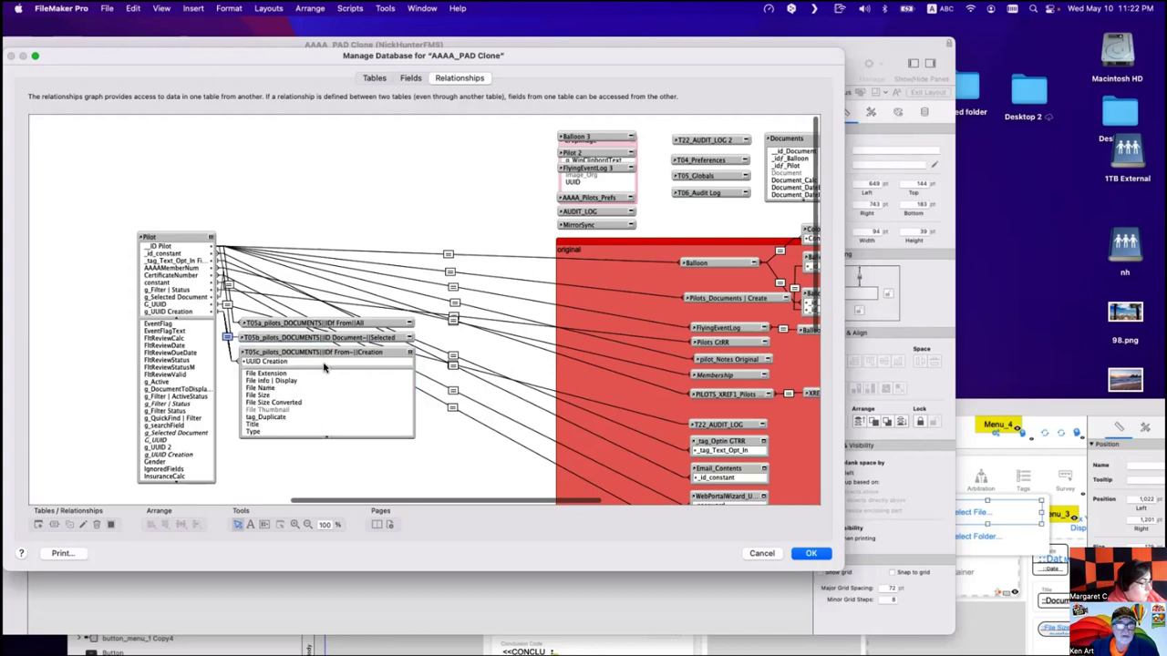
# Add a second match between _IDf From in T05c and __ID Pilot in the Pilot occurrence.
pyautogui.scroll(3, 328, 369)
pyautogui.scroll(1, 328, 369)
pyautogui.moveTo(278, 381); pyautogui.dragTo(181, 246)
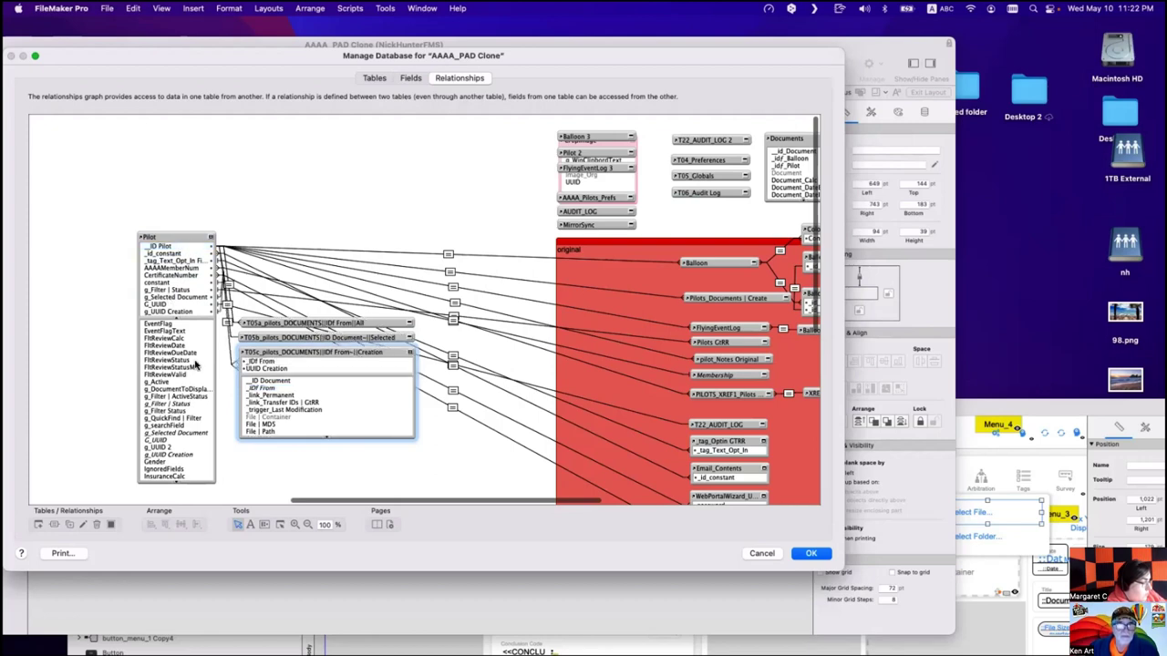
# Check both match criteria of the Pilot to T05c relationship and allow record creation on the T05c side.
pyautogui.doubleClick(229, 349)
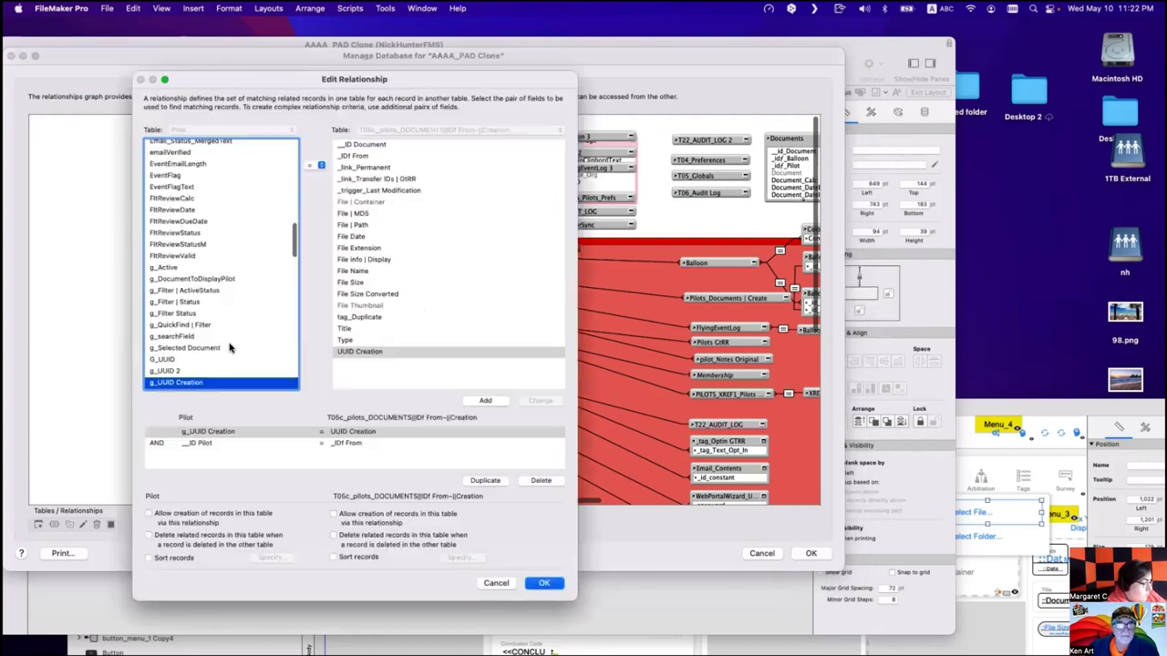
pyautogui.click(204, 434)
pyautogui.click(200, 442)
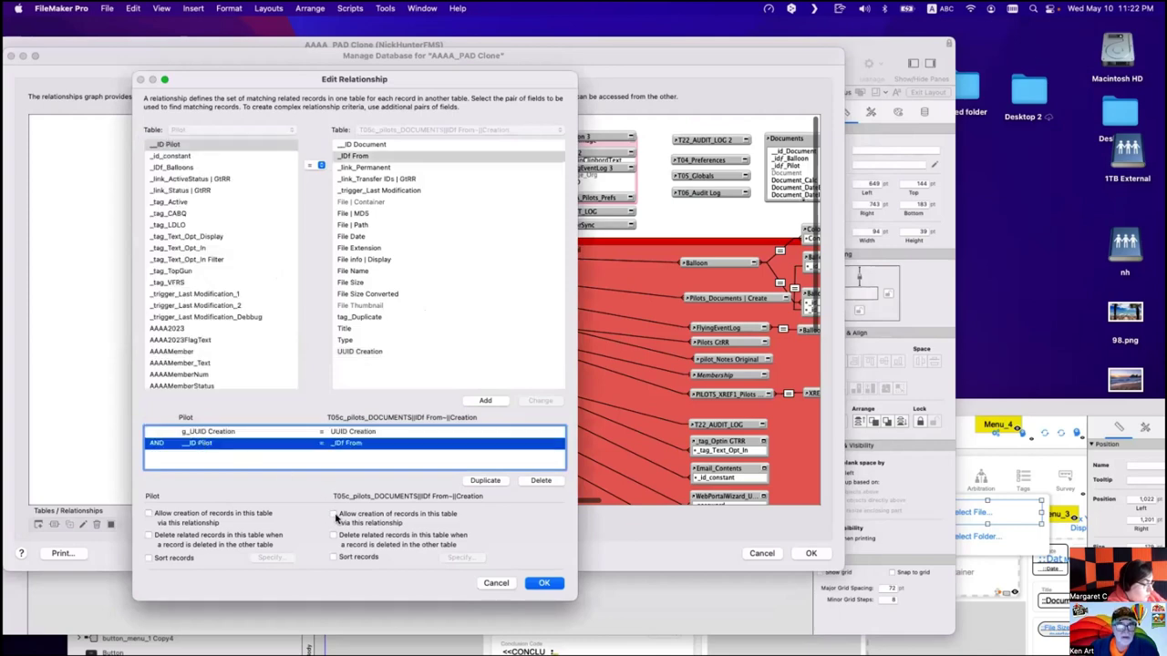
pyautogui.click(334, 515)
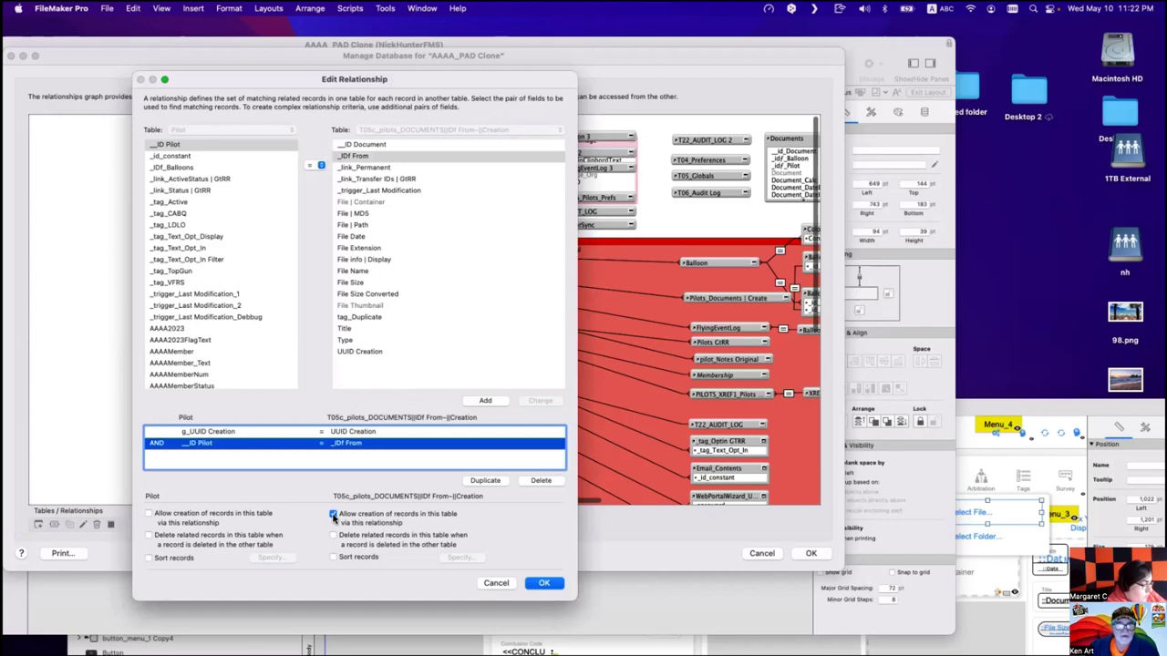
pyautogui.click(542, 583)
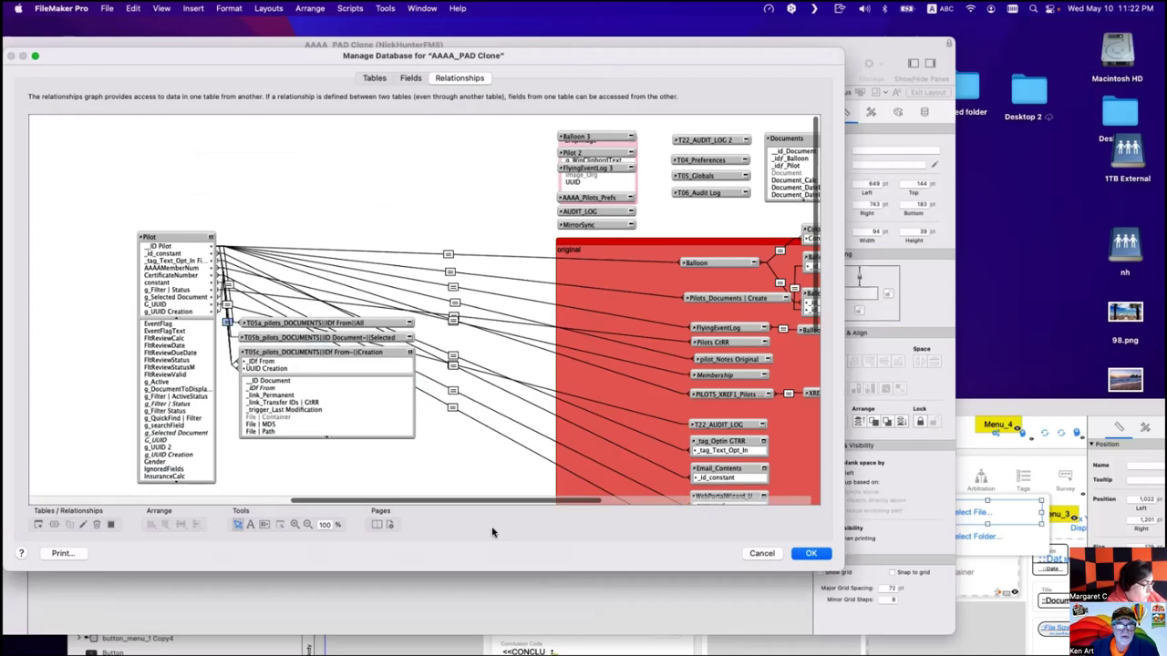
# Collapse the T05c and Pilot occurrences and move Pilot down level with the three T05 document occurrences.
pyautogui.click(409, 354)
pyautogui.click(213, 238)
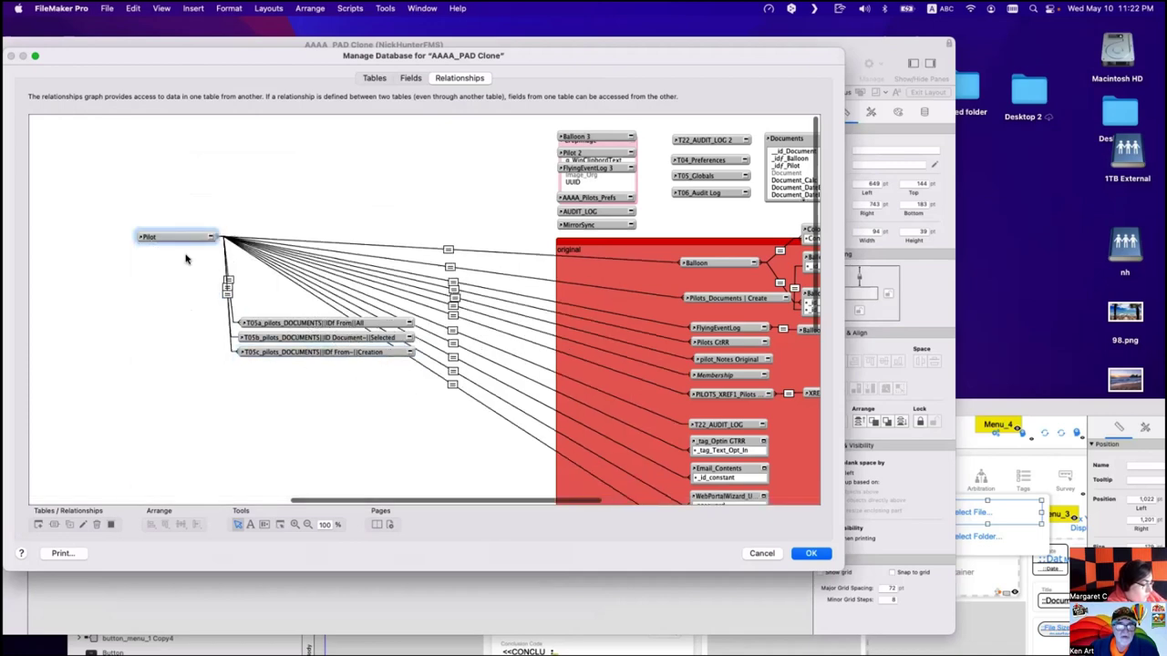
pyautogui.moveTo(177, 238); pyautogui.dragTo(177, 344)
pyautogui.click(247, 260)
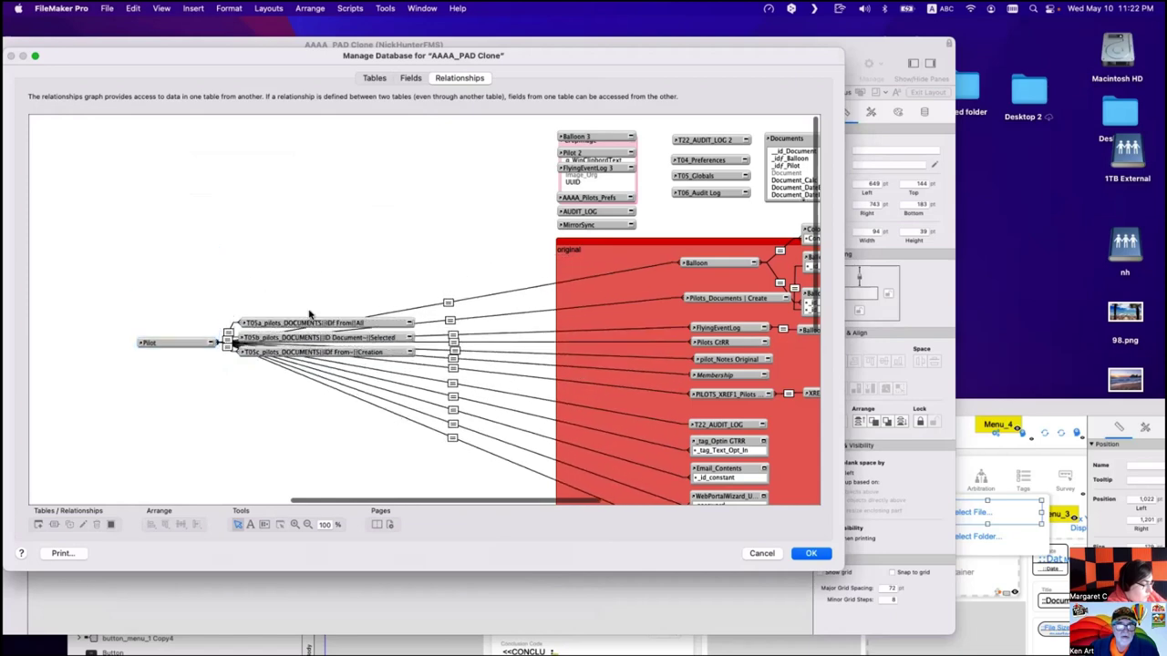
# Save the relationship changes and return to the document area of the dashboard layout.
pyautogui.click(811, 554)
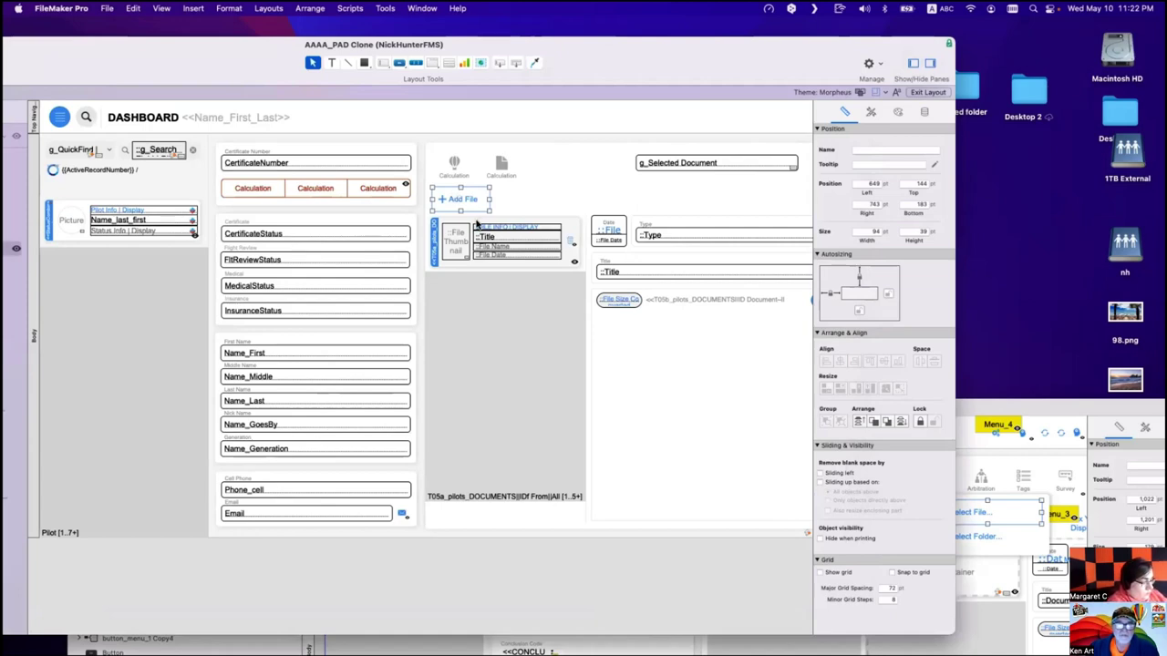
pyautogui.hscroll(3, 495, 297)
pyautogui.hscroll(2, 495, 297)
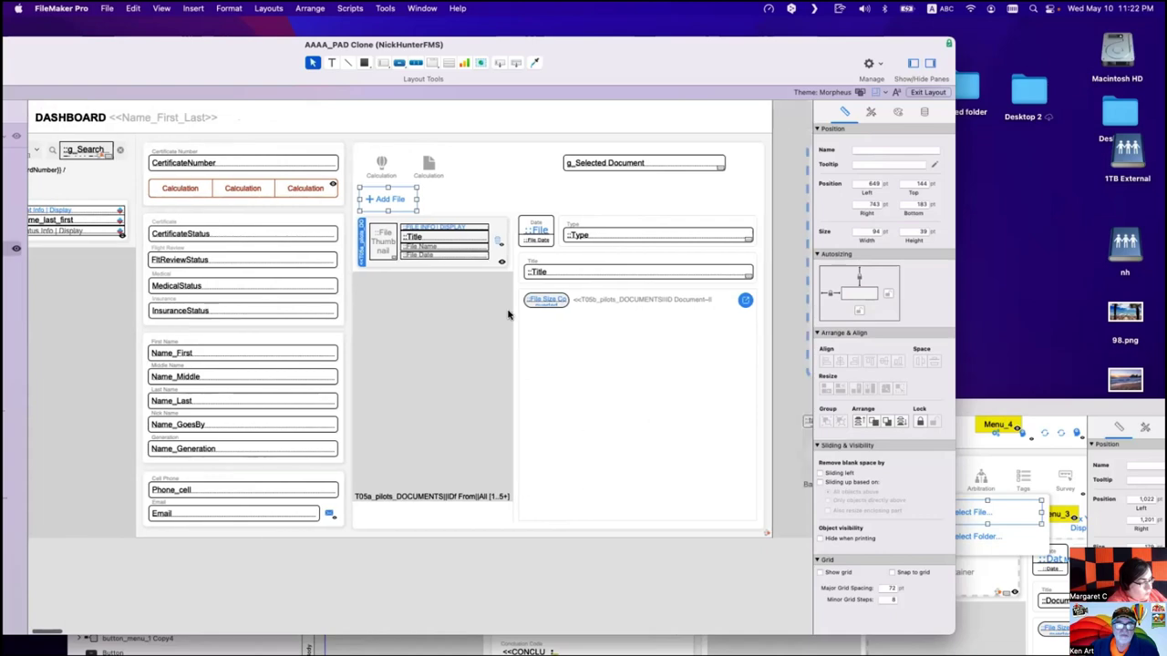
# Check which table occurrence supplies the text beside the file size in the document detail area.
pyautogui.click(556, 317)
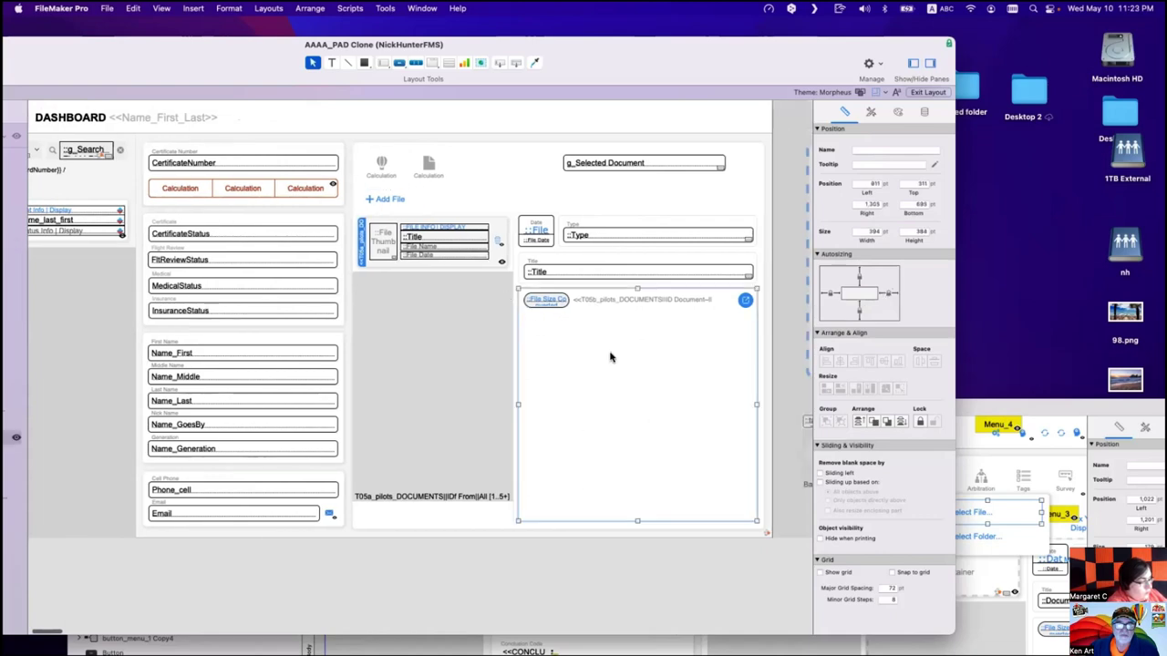
pyautogui.hscroll(6, 600, 334)
pyautogui.hscroll(3, 600, 334)
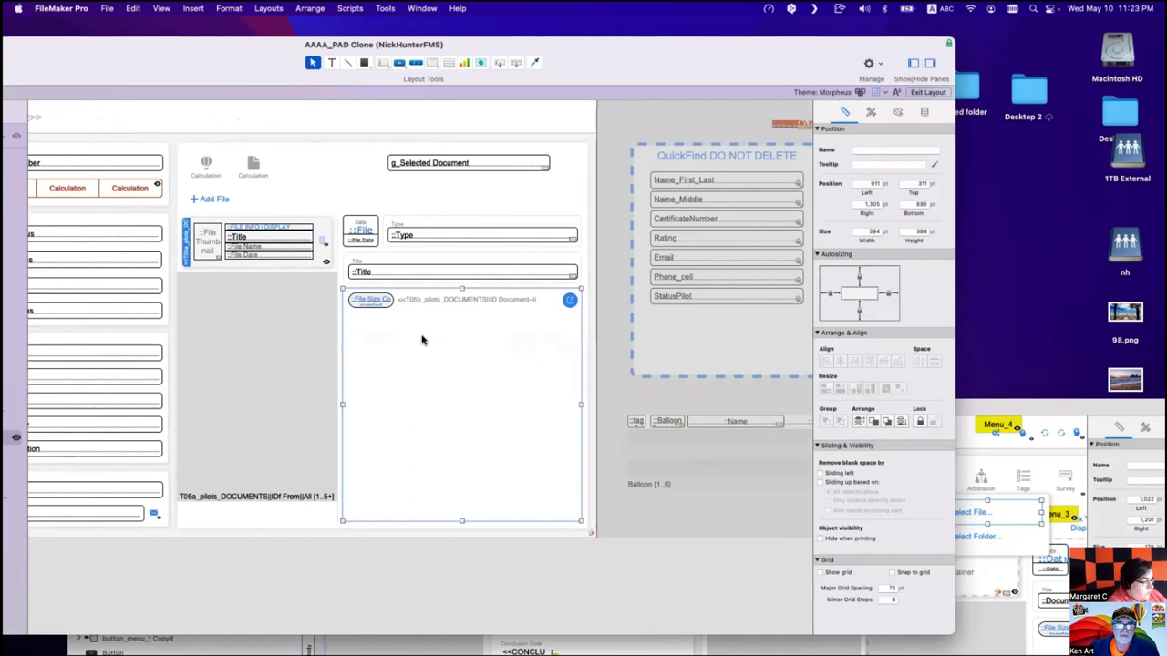
pyautogui.doubleClick(456, 299)
pyautogui.click(672, 271)
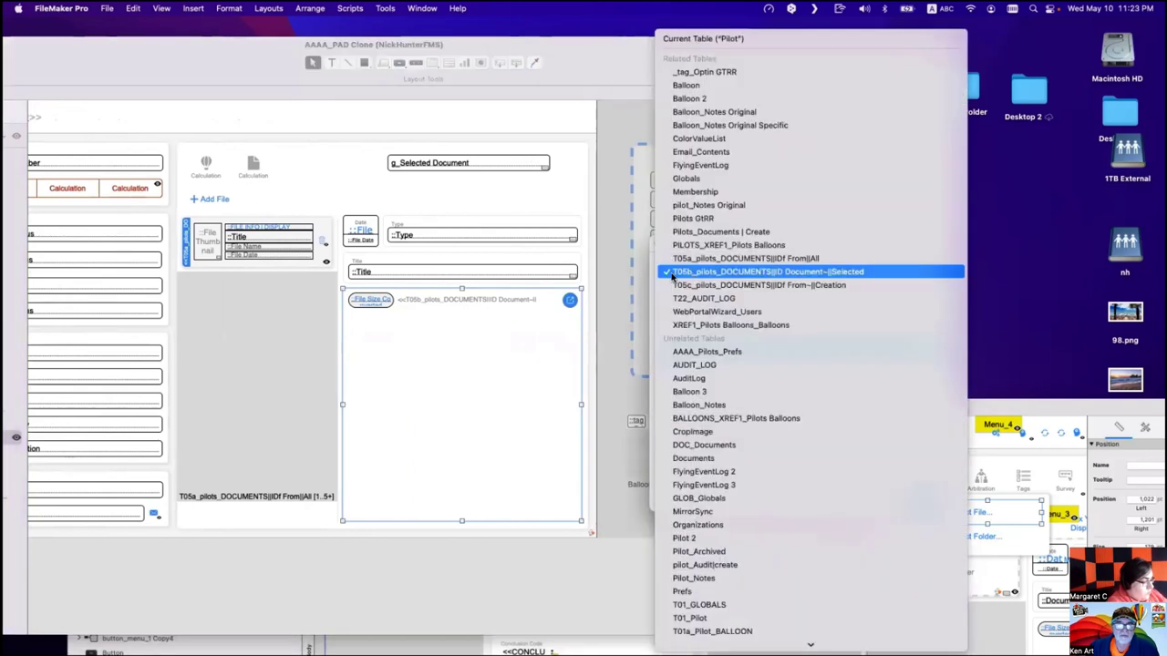
pyautogui.click(690, 272)
pyautogui.press('Escape')
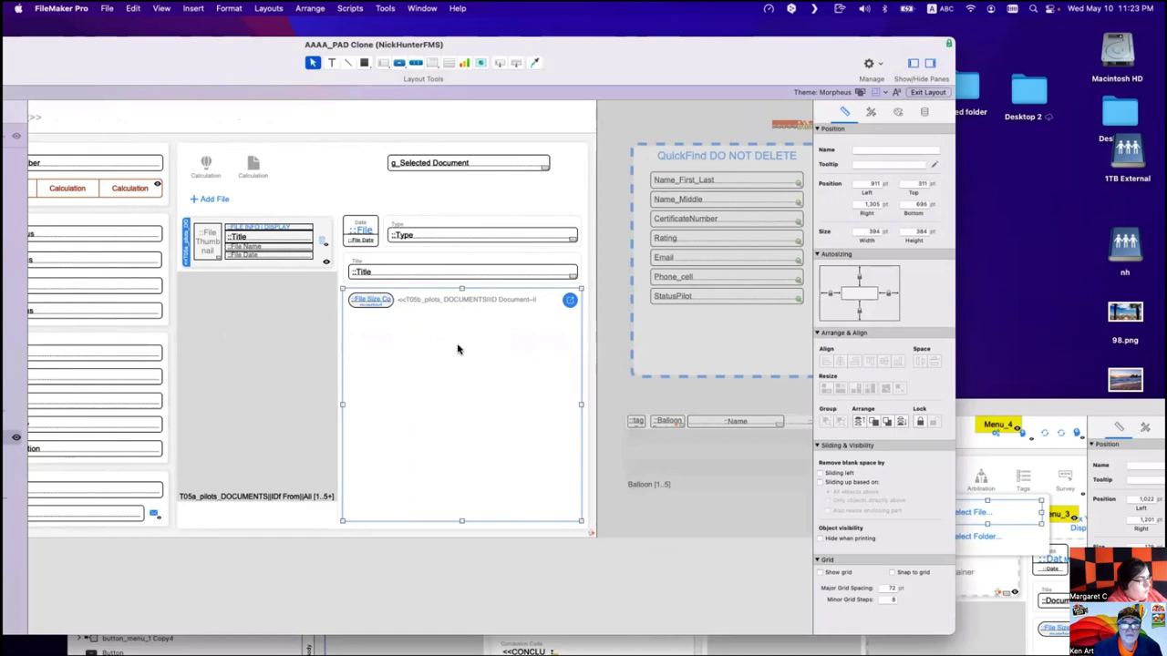
# Place a new field in the blank area beside the layout, using File | Container from the T05c_pilots_DOCUMENTS creation occurrence.
pyautogui.click(653, 290)
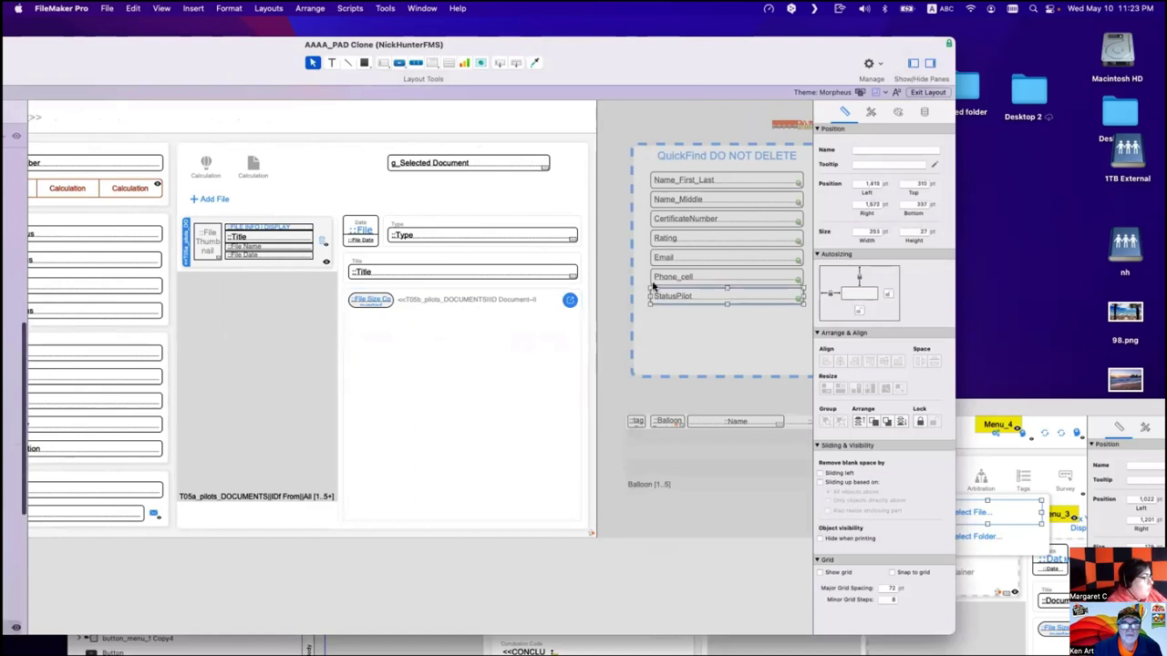
pyautogui.moveTo(498, 62); pyautogui.dragTo(613, 124)
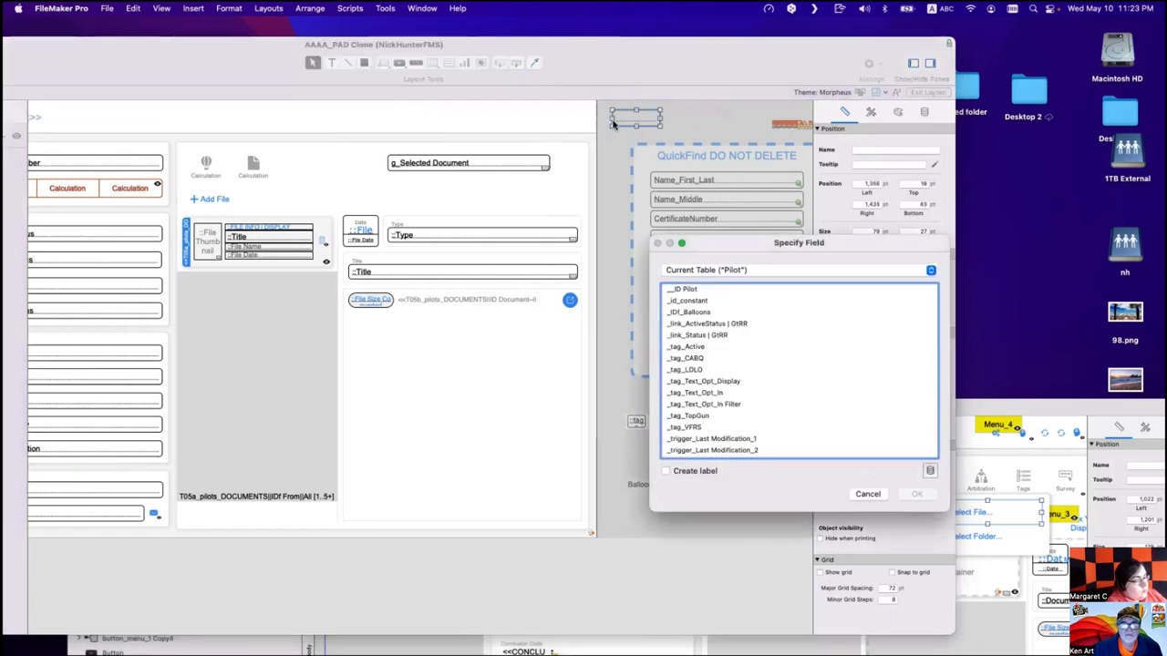
pyautogui.click(724, 271)
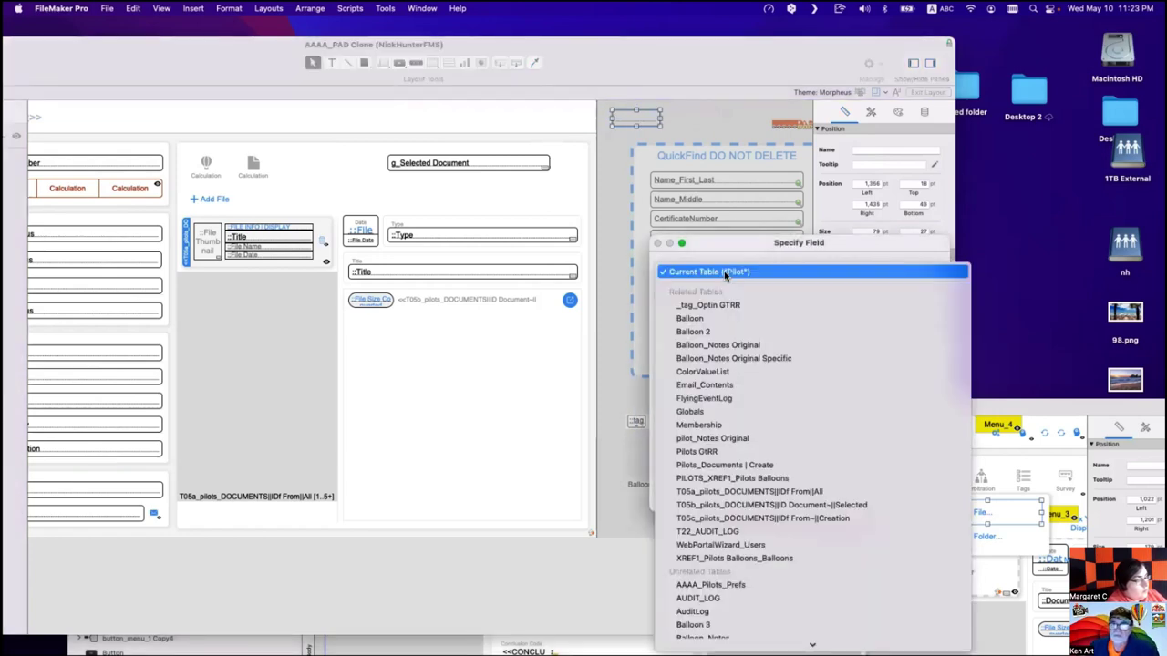
pyautogui.click(744, 519)
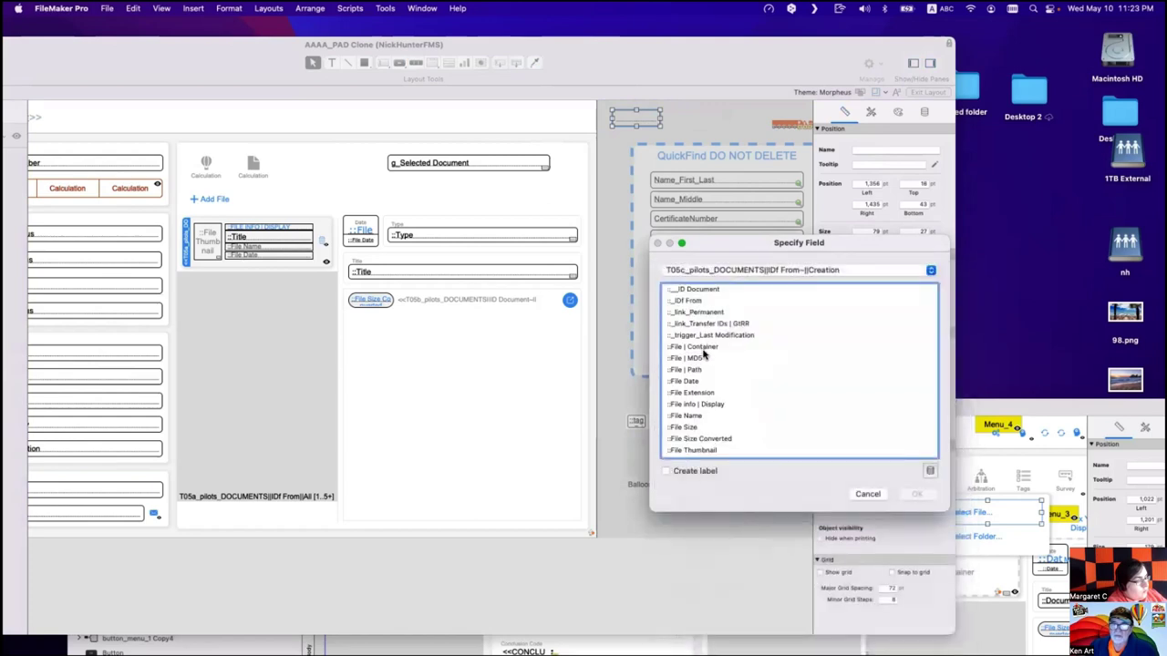
pyautogui.doubleClick(704, 348)
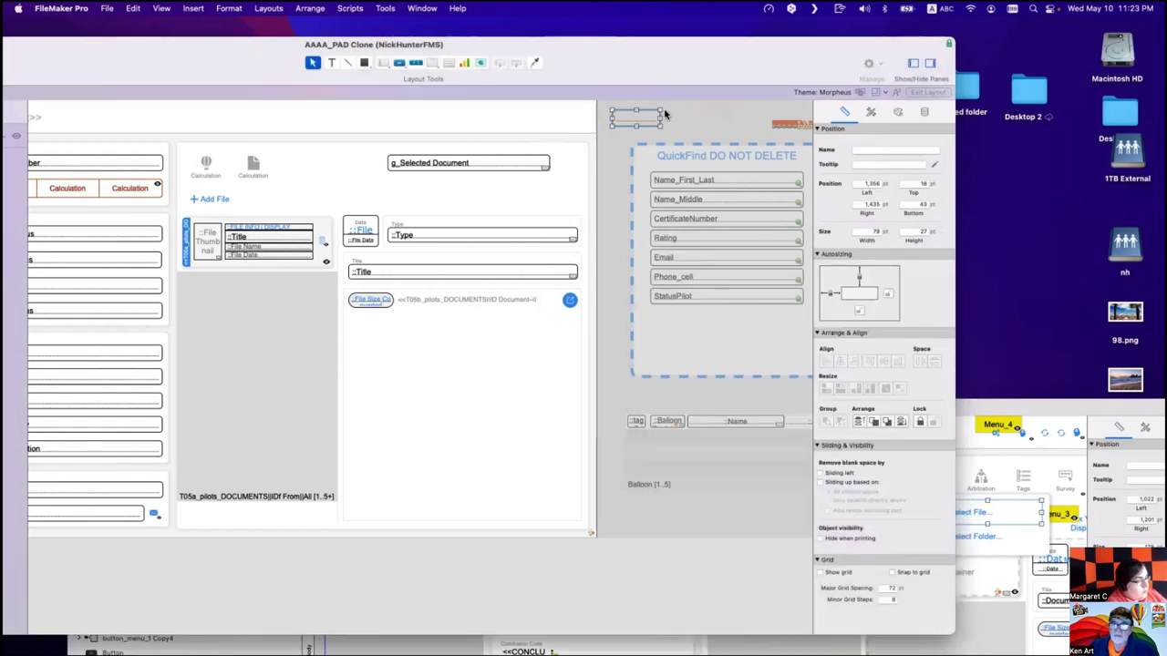
# Give the File | Container field a corner radius of 3 and a transparent fill, and move it below g_Selected Document.
pyautogui.click(870, 111)
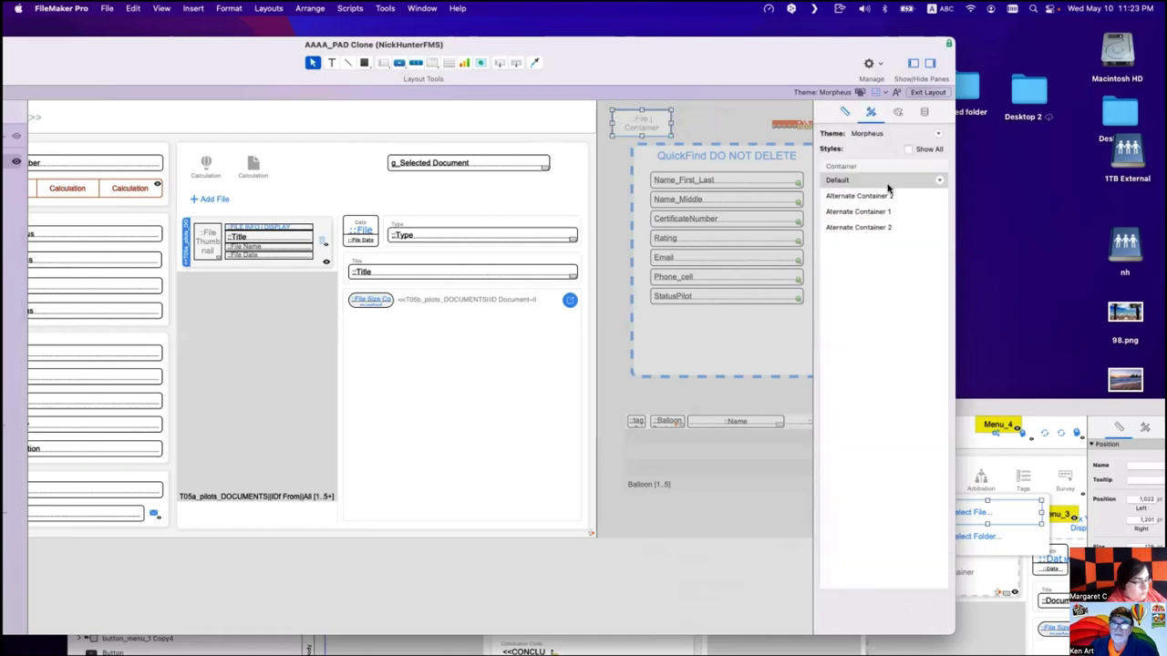
pyautogui.click(897, 114)
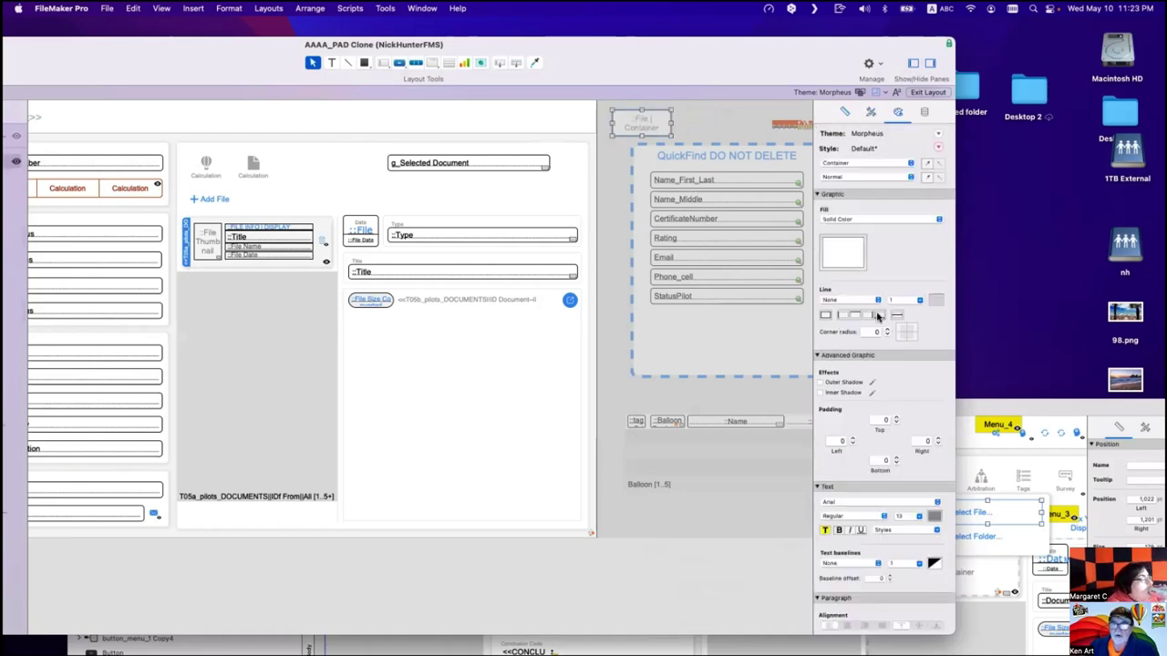
pyautogui.click(877, 332)
pyautogui.write('3')
pyautogui.click(848, 244)
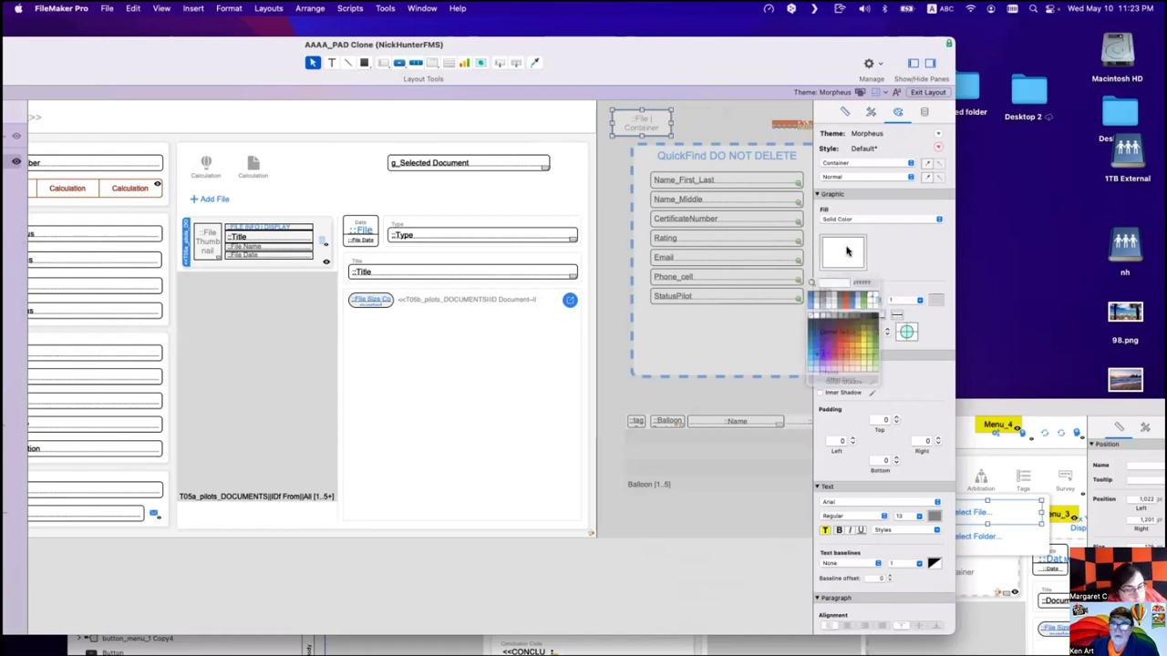
pyautogui.click(795, 350)
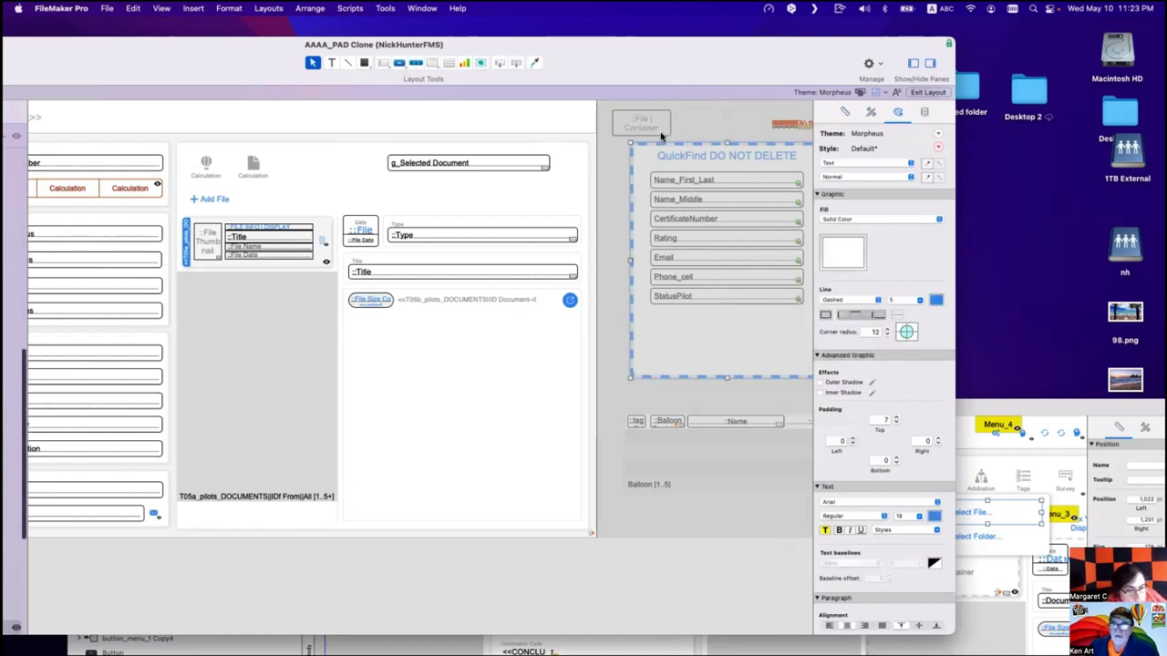
pyautogui.moveTo(673, 137); pyautogui.dragTo(526, 193)
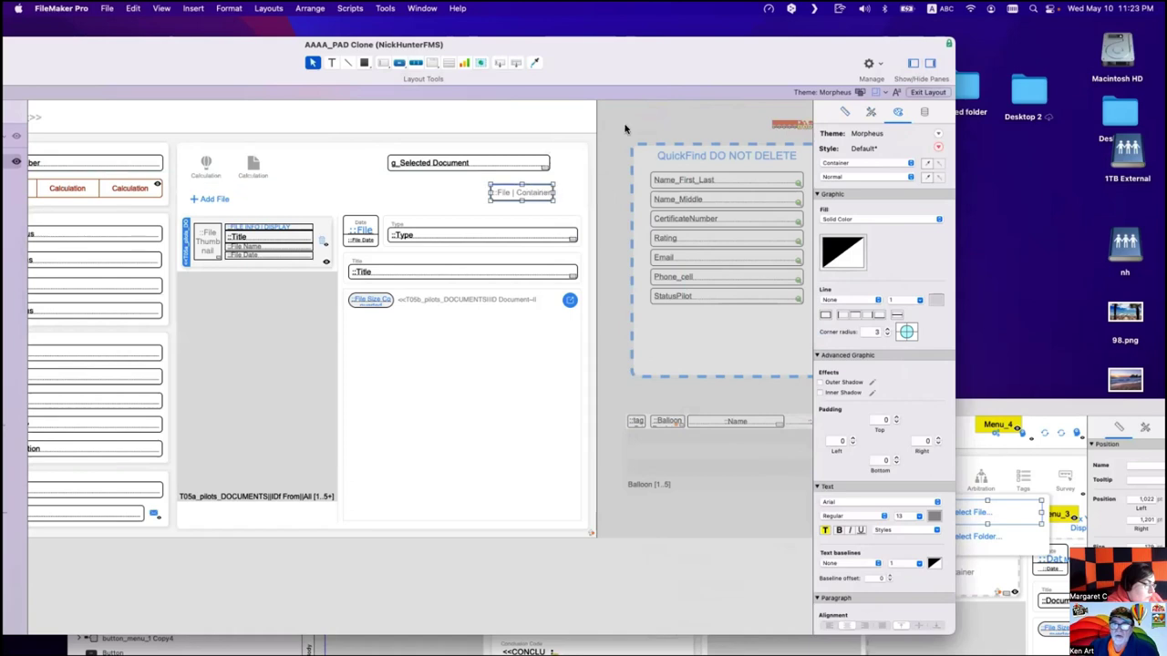
pyautogui.click(488, 175)
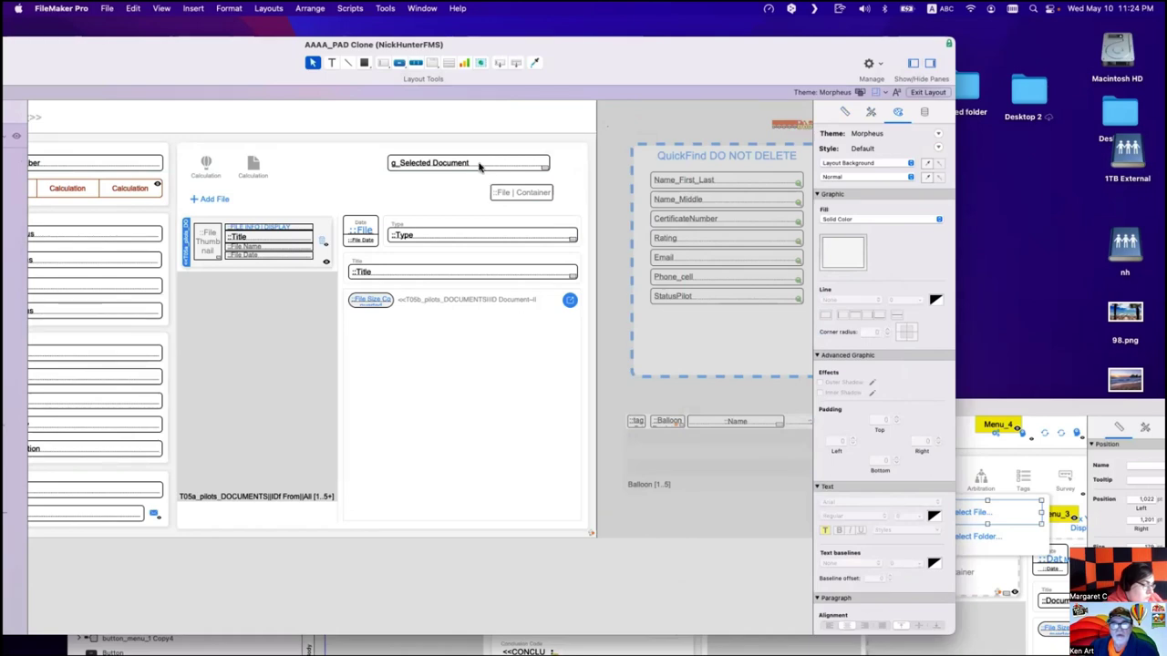
# Duplicate the g_Selected Document field and assign g_UUID Creation from the Pilot table to the copy.
pyautogui.moveTo(478, 165); pyautogui.dragTo(414, 197)
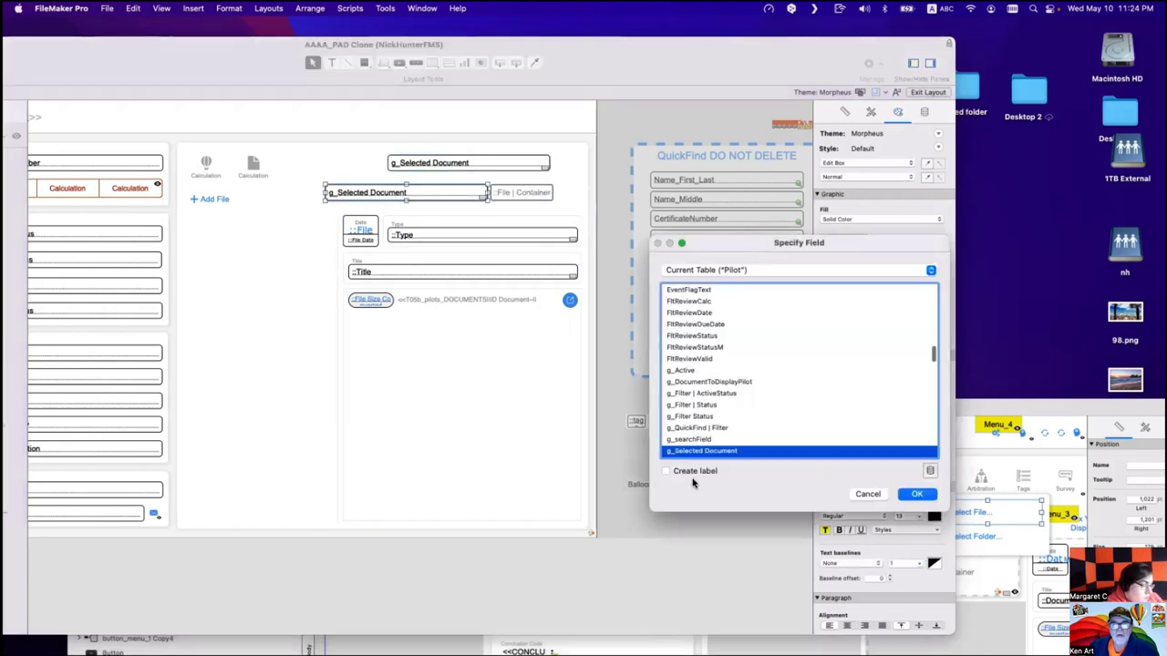
pyautogui.scroll(-3, 695, 444)
pyautogui.scroll(-2, 695, 428)
pyautogui.doubleClick(682, 407)
# Move g_Selected Document off the layout above the QuickFind box and position g_UUID Creation over File | Container.
pyautogui.moveTo(446, 171); pyautogui.dragTo(681, 118)
pyautogui.moveTo(365, 191); pyautogui.dragTo(424, 170)
pyautogui.click(518, 193)
# Create labels for the g_UUID Creation and File | Container fields.
pyautogui.doubleClick(422, 160)
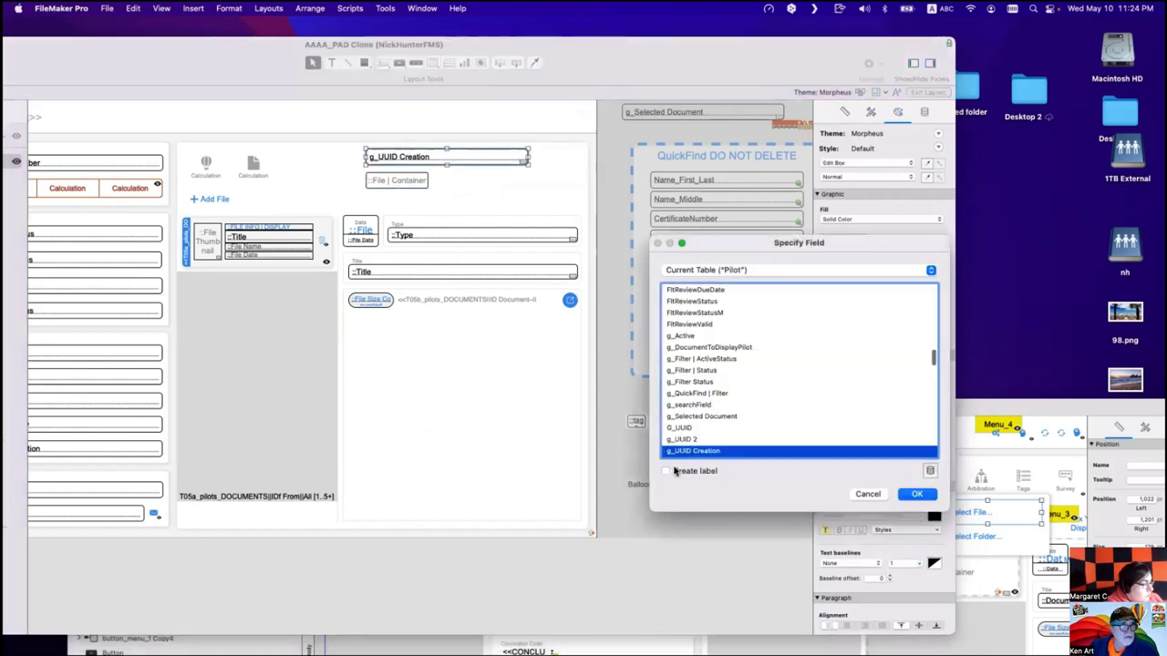
pyautogui.press('Return')
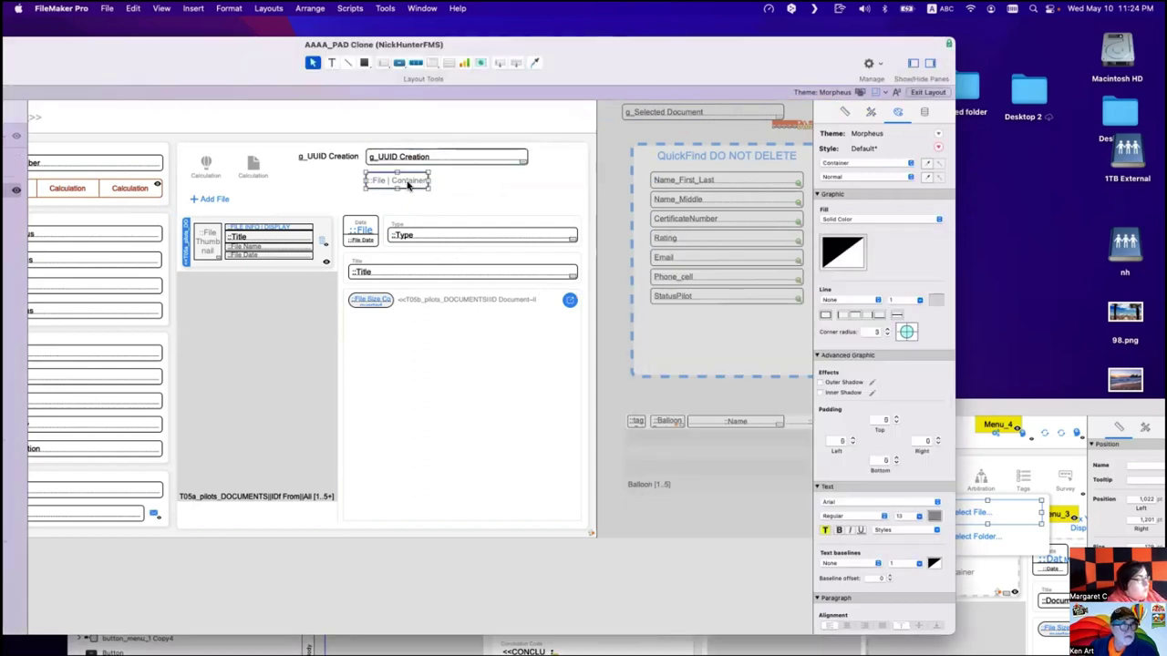
pyautogui.doubleClick(406, 182)
pyautogui.click(709, 471)
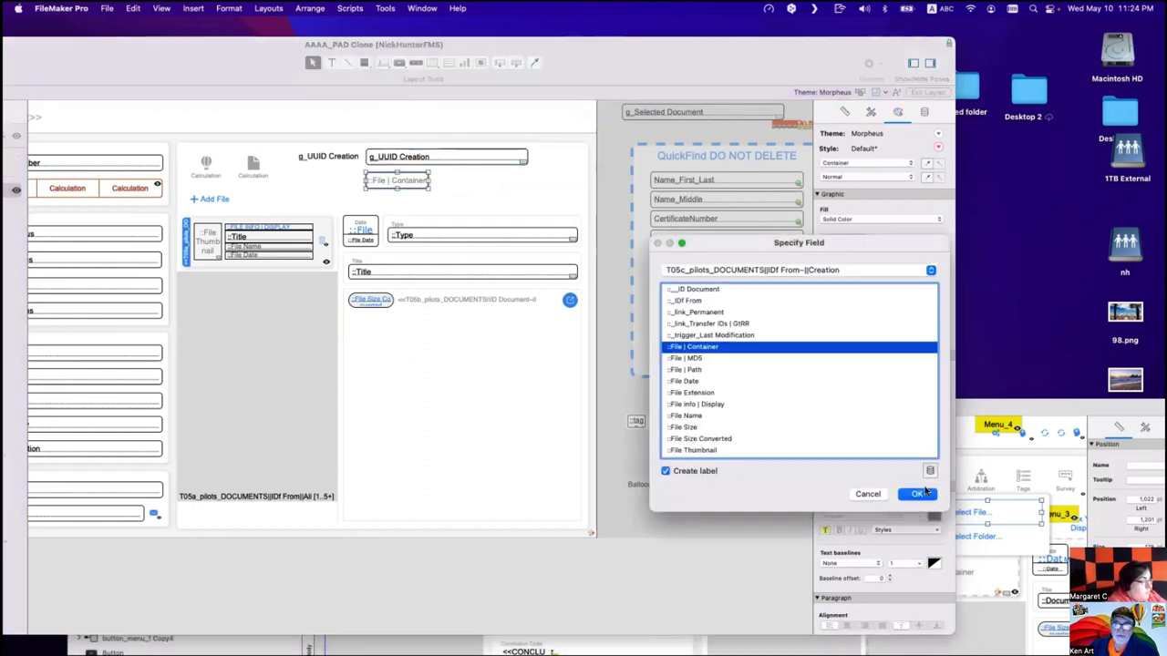
pyautogui.click(916, 494)
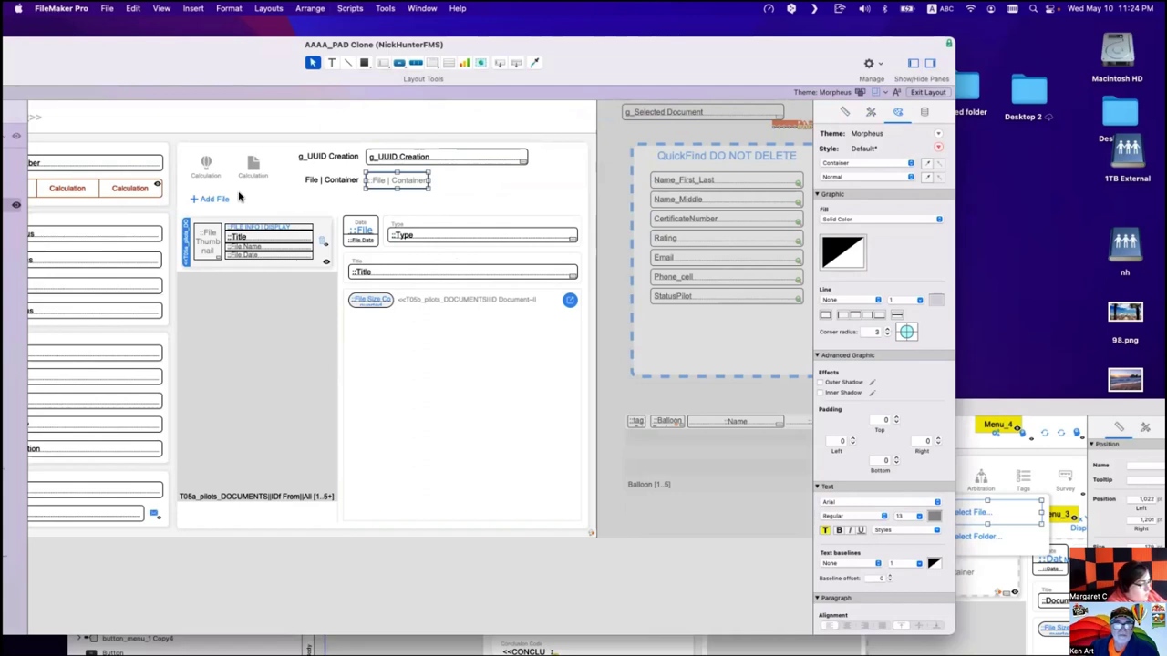
# Open the Script Workspace and duplicate the (1000d) Edit Balloon script in the Pilots folder.
pyautogui.press('super+shift+s')
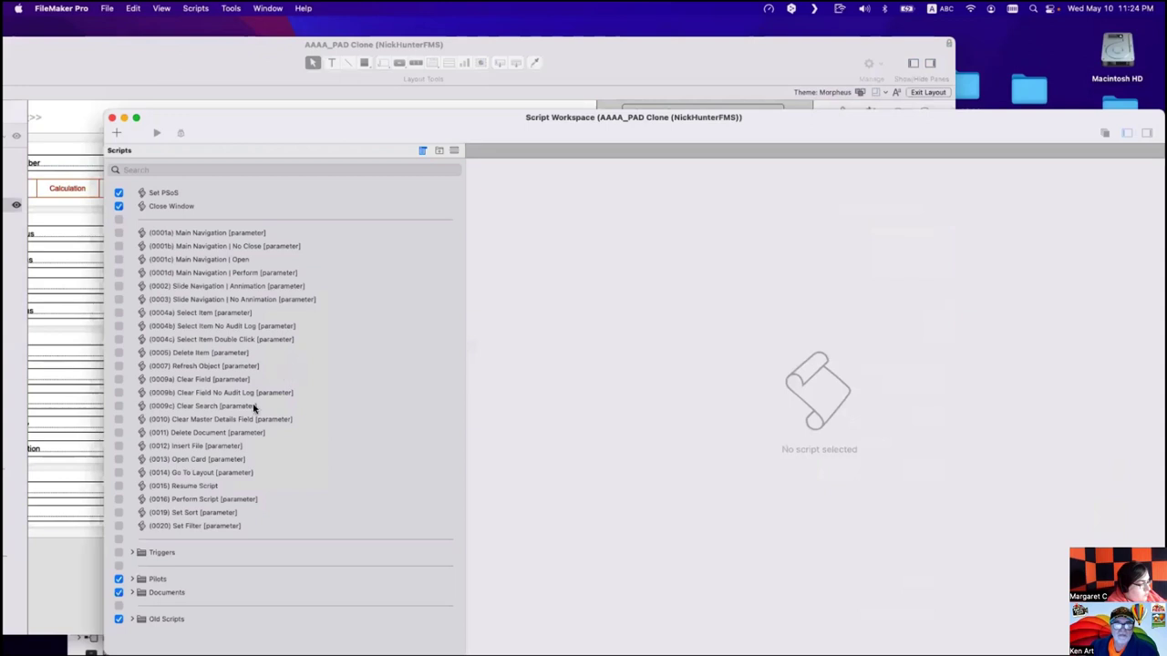
pyautogui.click(133, 580)
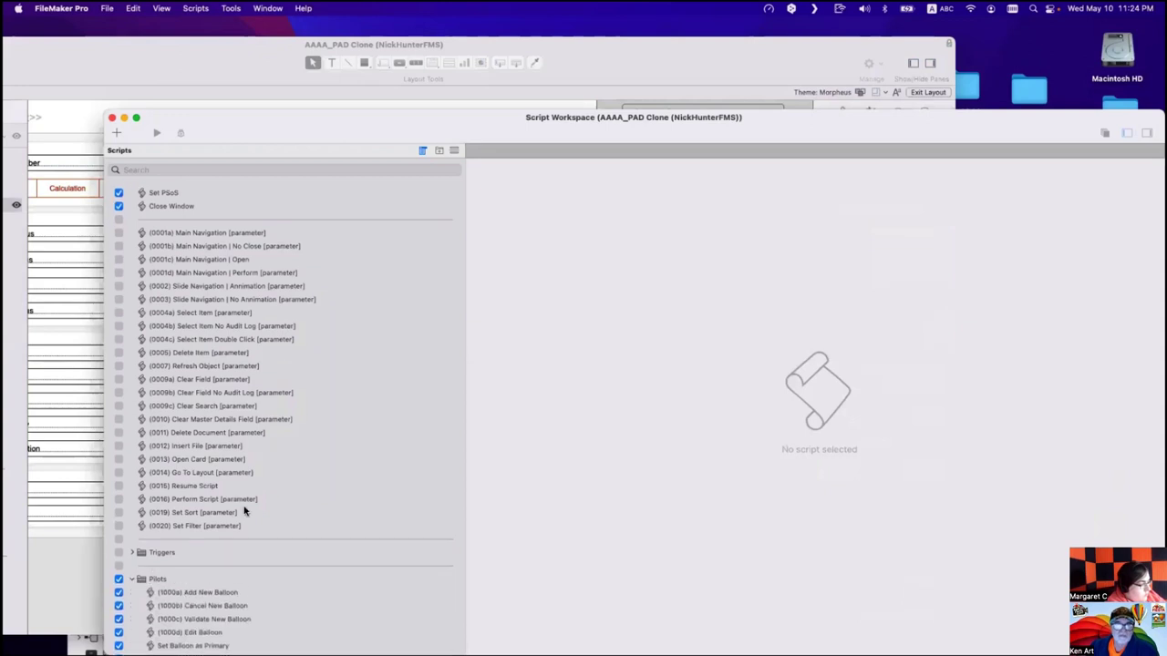
pyautogui.doubleClick(330, 137)
pyautogui.scroll(-3, 279, 422)
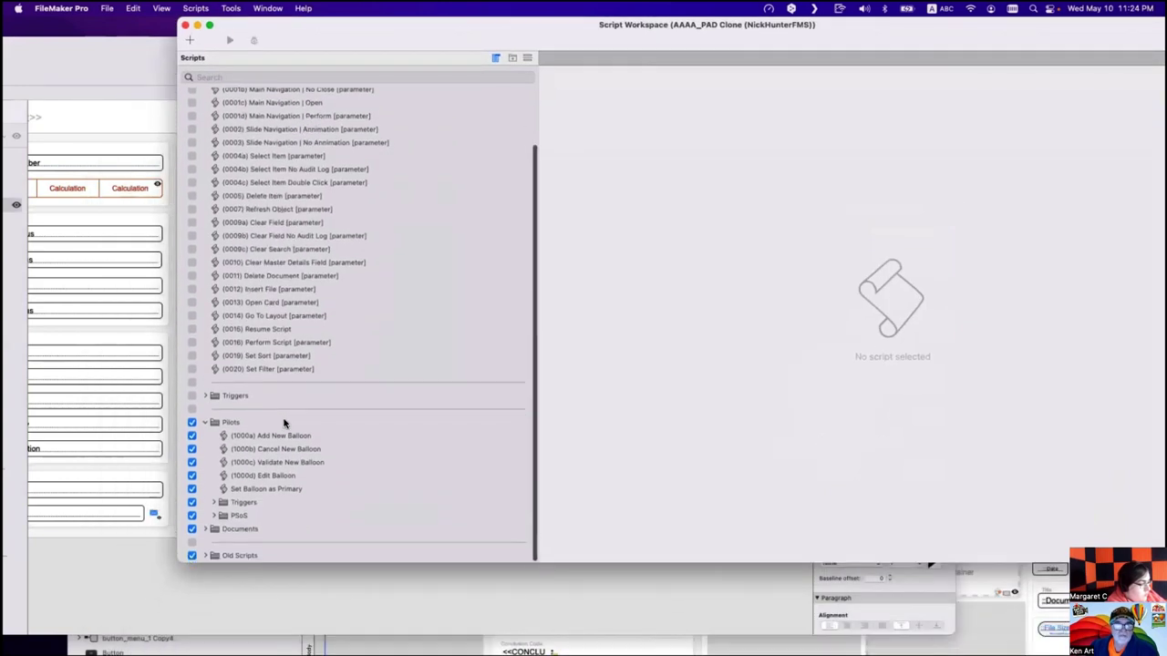
pyautogui.click(256, 490)
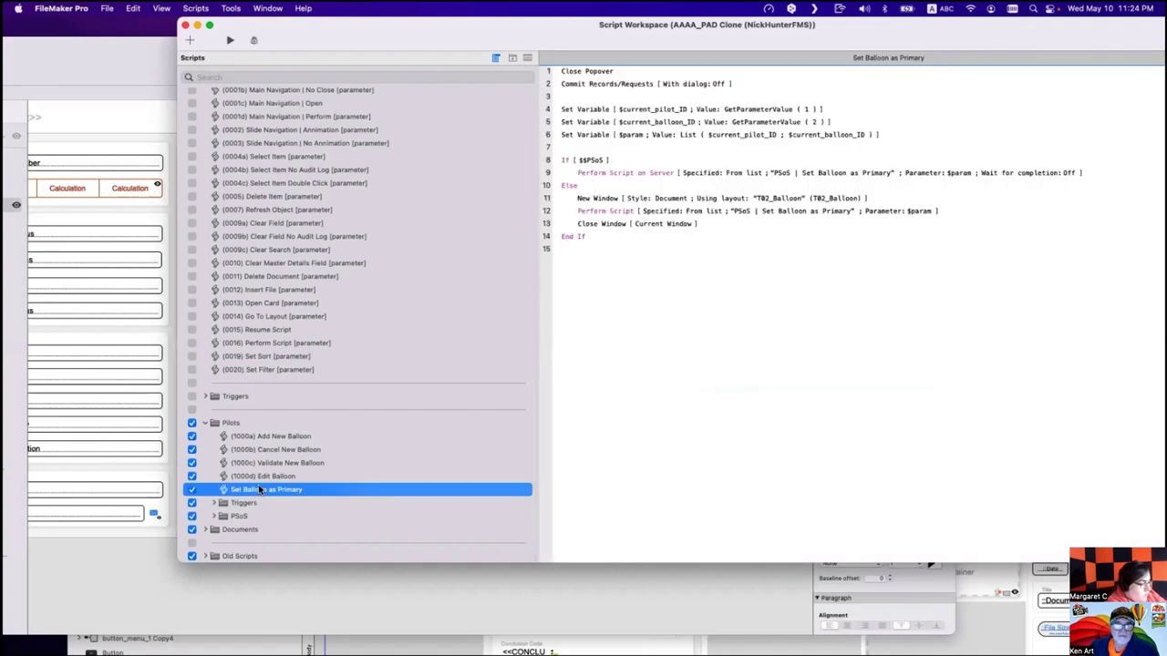
pyautogui.click(258, 475)
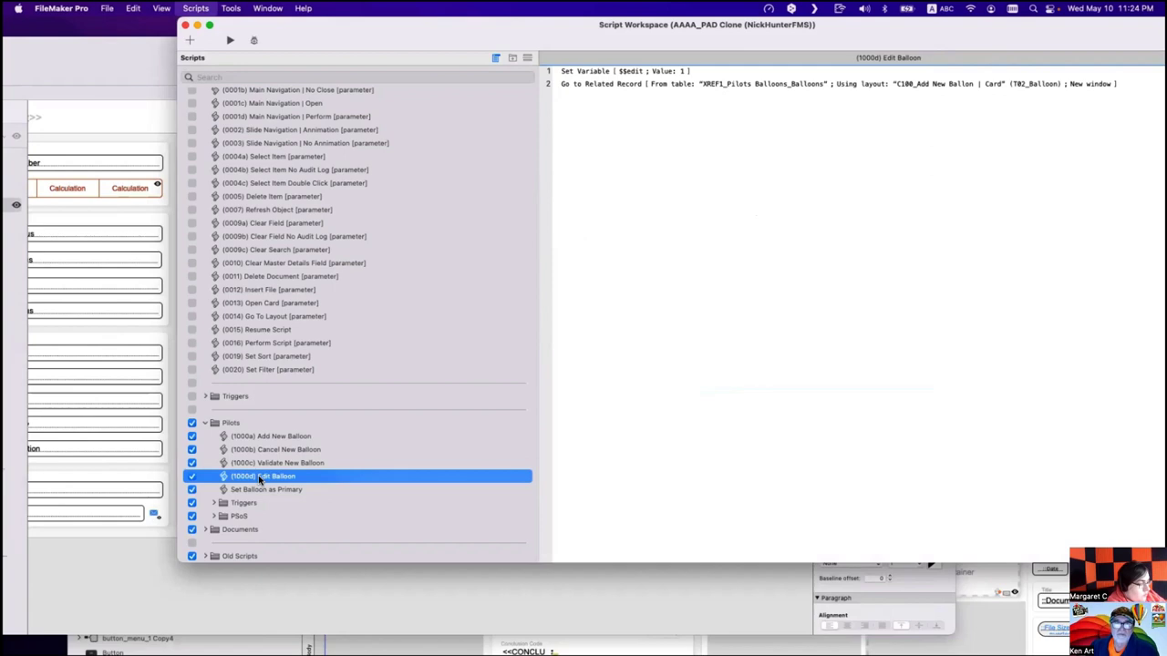
pyautogui.press('super+d')
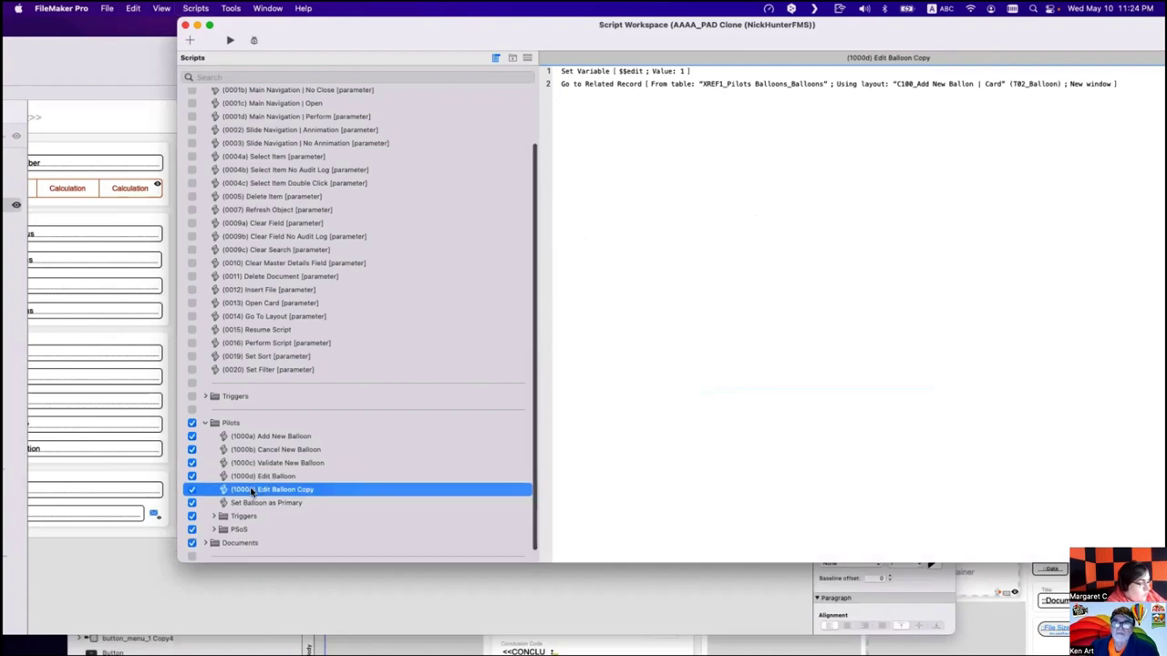
# Rename the duplicated script as (1001) Add File | Pilots.
pyautogui.doubleClick(256, 492)
pyautogui.moveTo(231, 490); pyautogui.dragTo(309, 490)
pyautogui.write('(1001)')
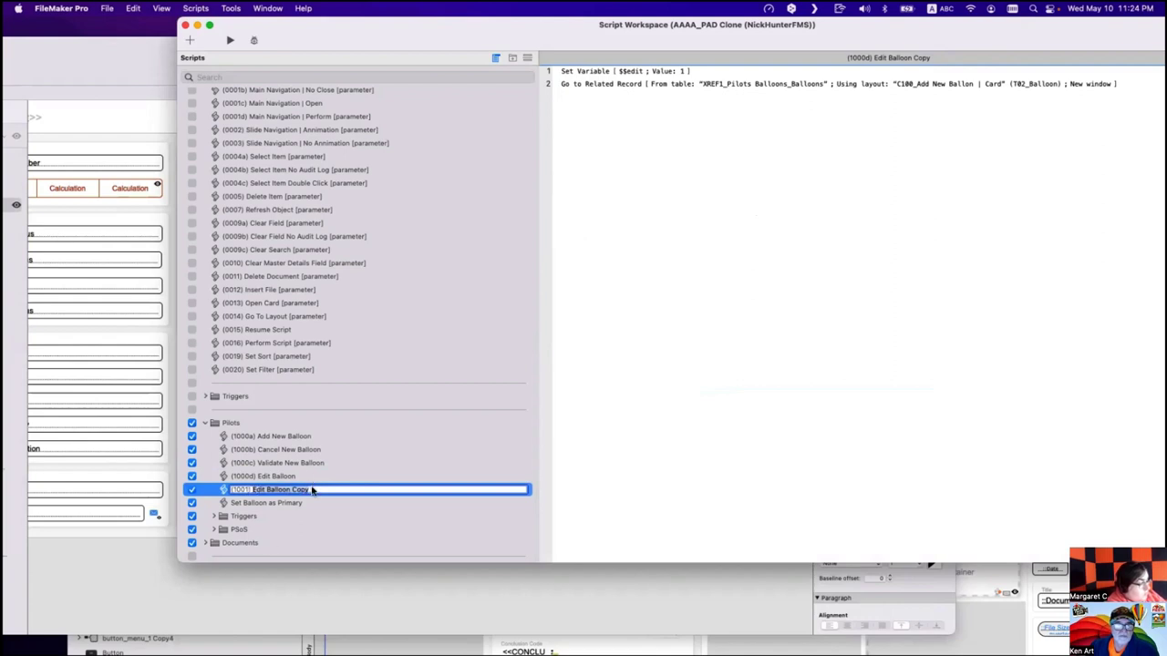
pyautogui.write('C')
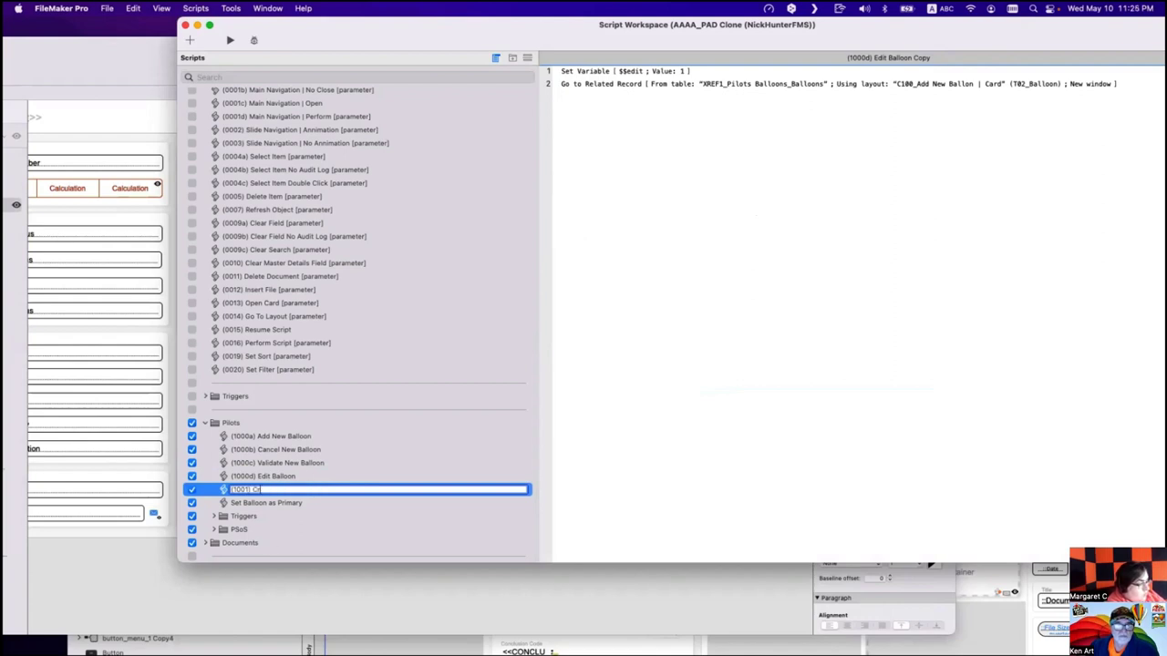
pyautogui.press('BackSpace')
pyautogui.write('Add File | Pilots')
pyautogui.press('Return')
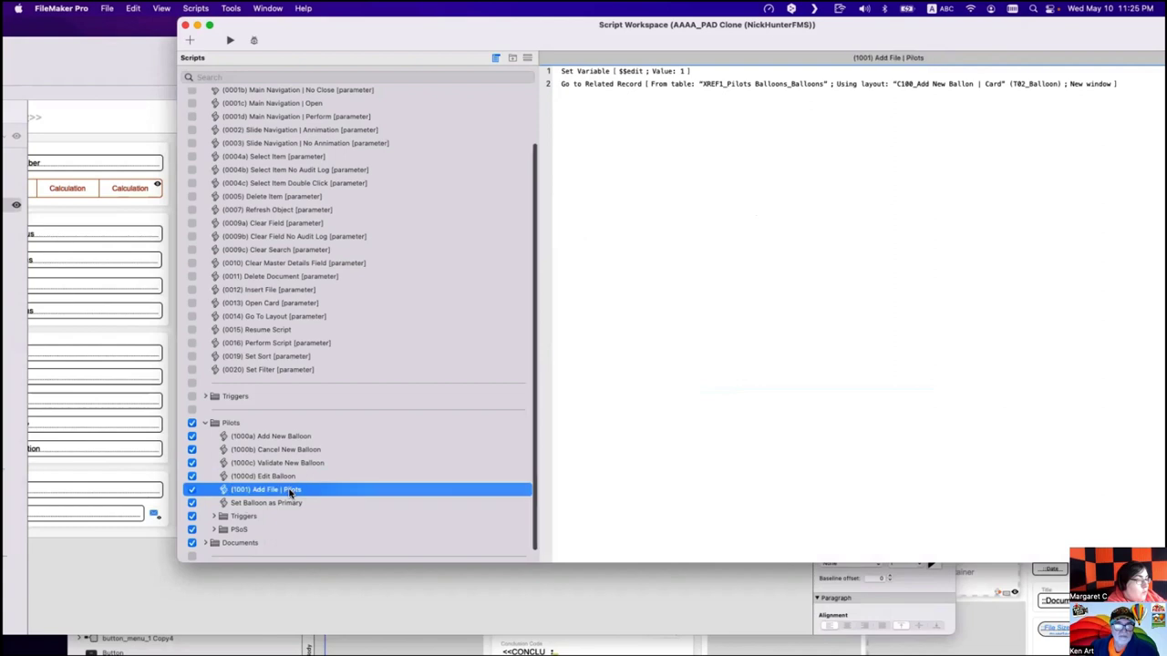
# Delete all the copied script steps from (1001) Add File | Pilots.
pyautogui.click(598, 91)
pyautogui.press('super+a')
pyautogui.press('Delete')
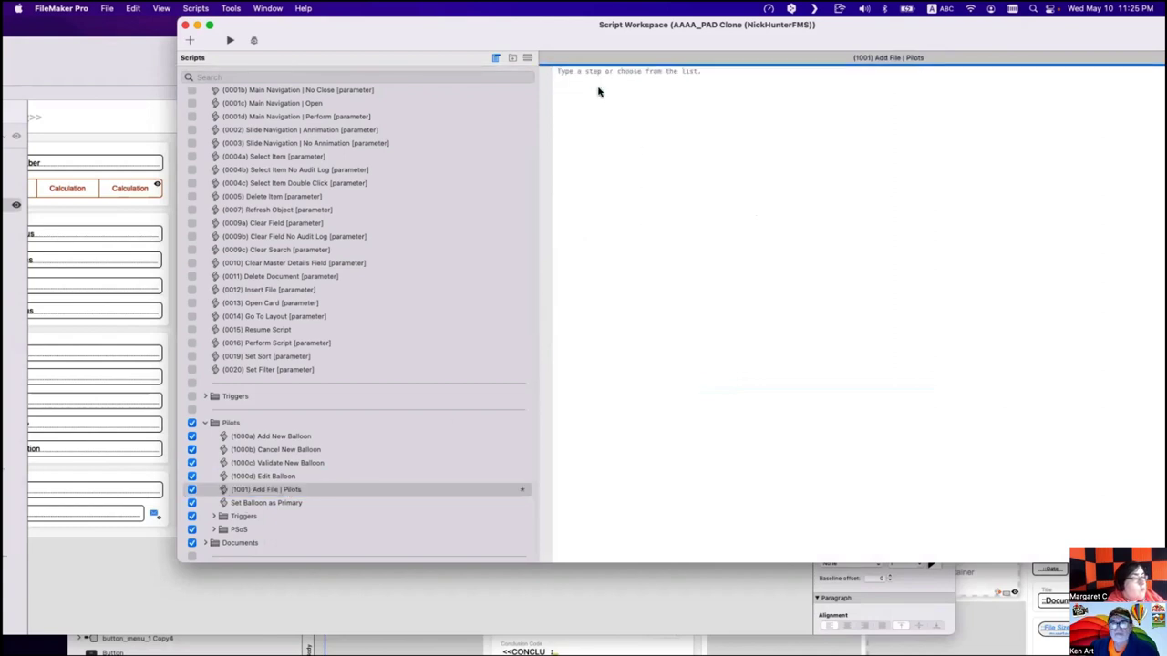
# Add a Set Field step to (1001) Add File | Pilots with Pilot::g_UUID Creation as its target field.
pyautogui.write('set field')
pyautogui.press('Return')
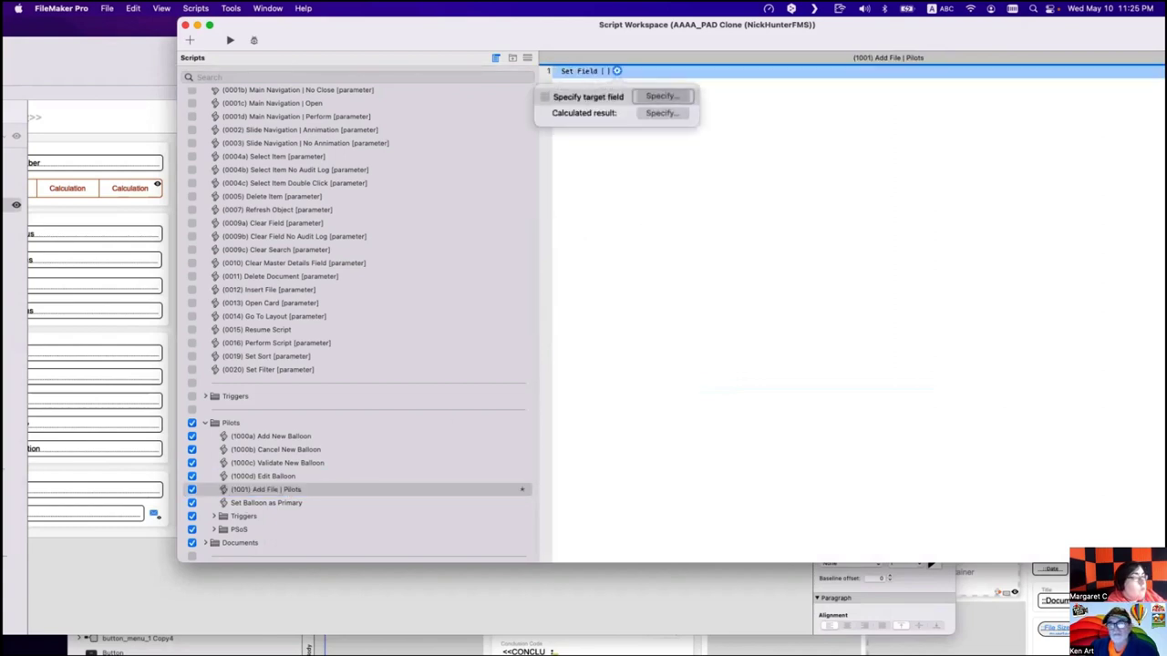
pyautogui.click(671, 96)
pyautogui.scroll(-10, 953, 401)
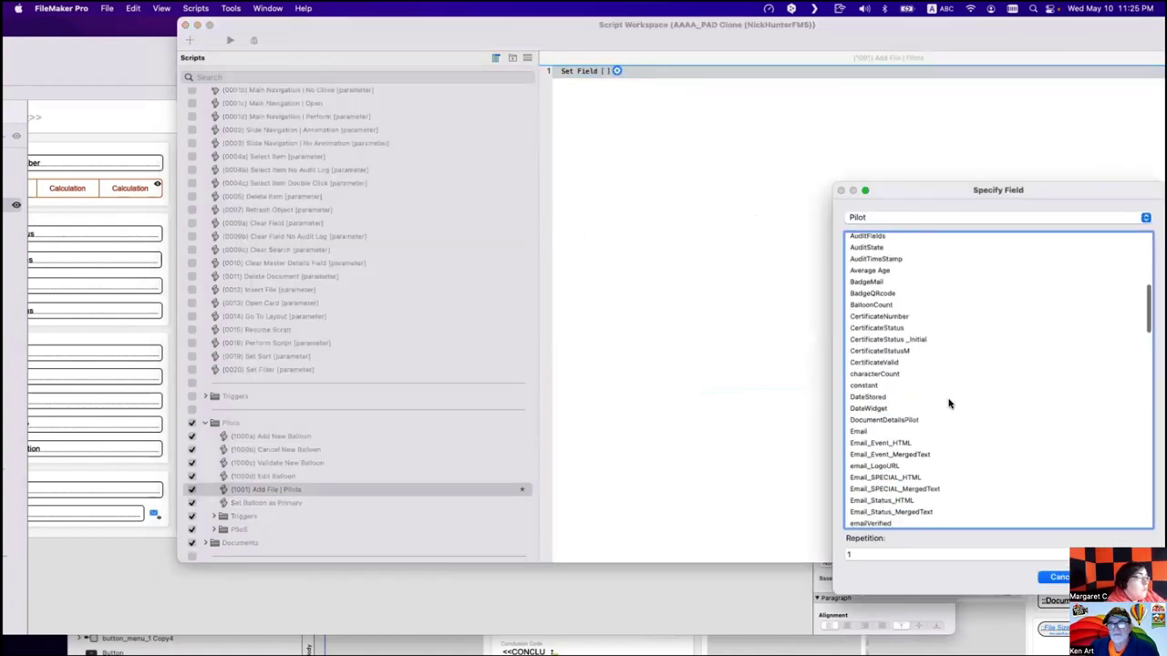
pyautogui.scroll(-5, 944, 423)
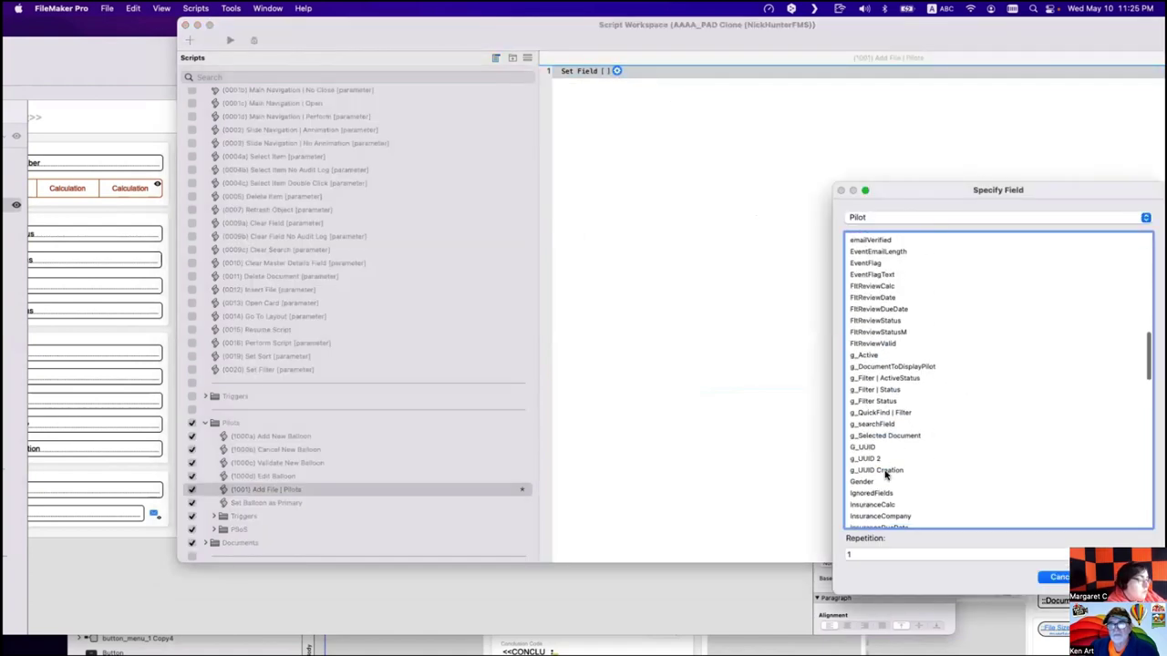
pyautogui.click(887, 472)
pyautogui.doubleClick(882, 471)
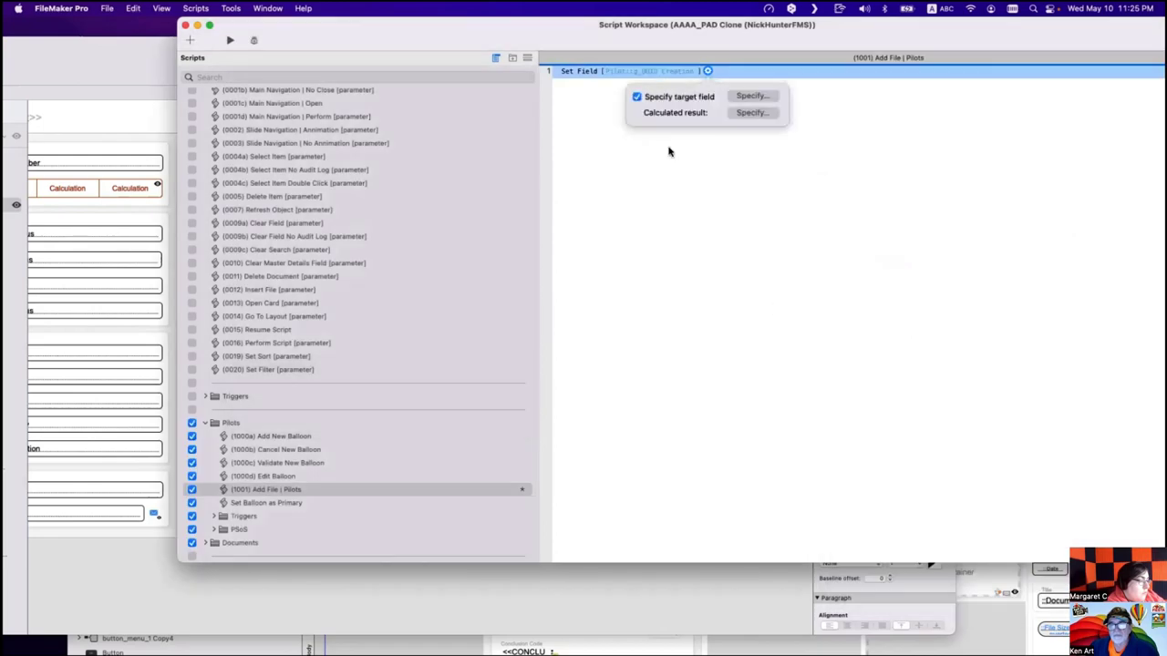
# Set the Set Field step's calculated result to Get ( UUID ) and save the script.
pyautogui.click(748, 113)
pyautogui.write('get(uu')
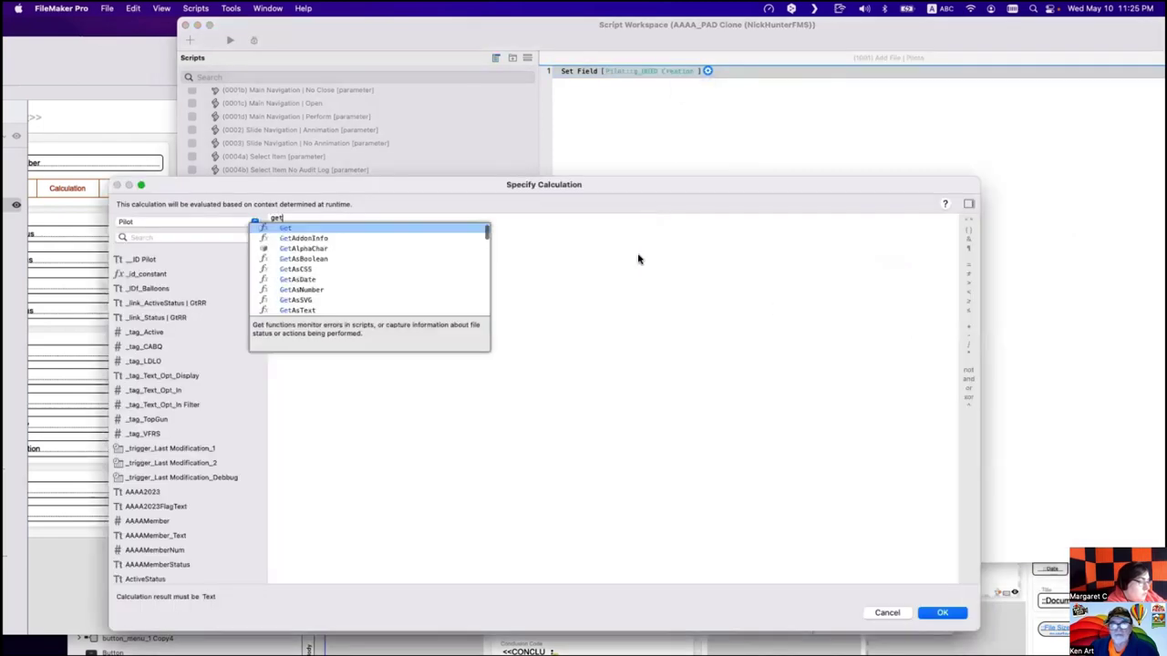
pyautogui.press('Return')
pyautogui.press('Return')
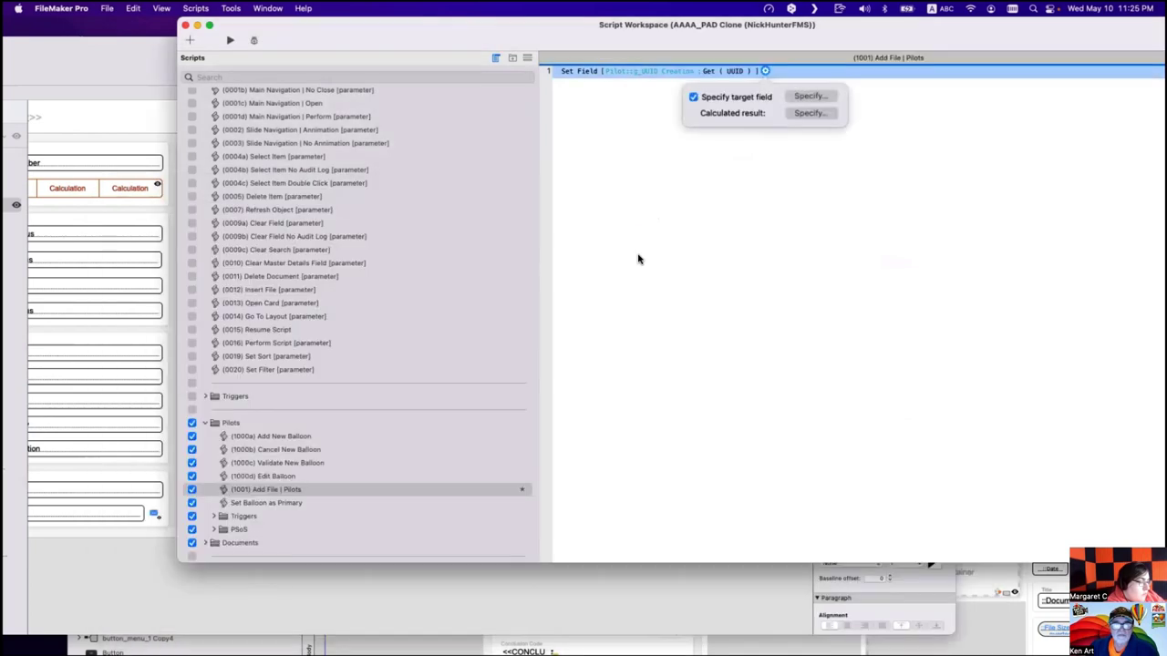
pyautogui.click(769, 227)
pyautogui.press('super+s')
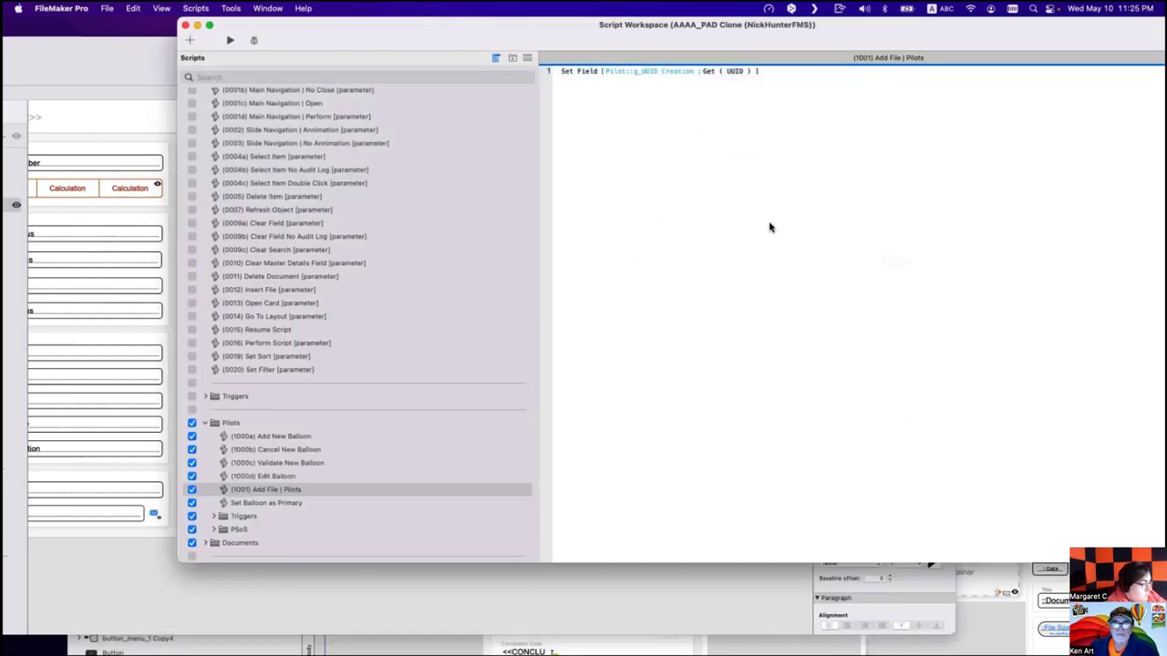
# Assign the (1001) Add File | Pilots script to the Add File button on the dashboard layout.
pyautogui.moveTo(539, 40); pyautogui.dragTo(745, 74)
pyautogui.click(280, 196)
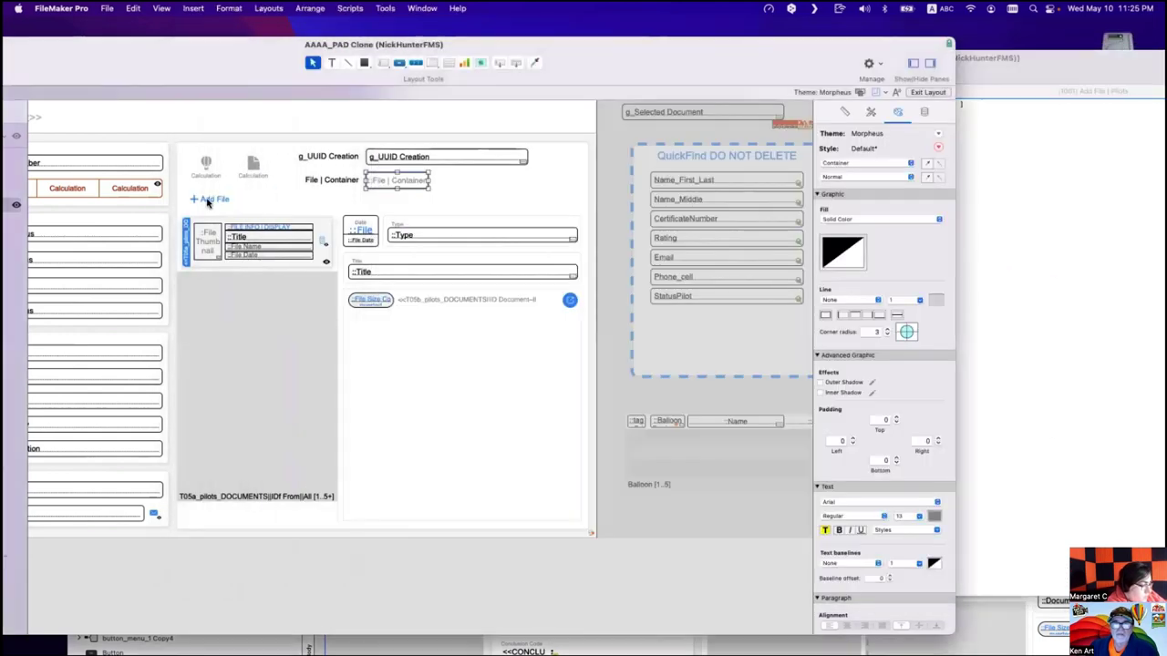
pyautogui.doubleClick(211, 198)
pyautogui.click(405, 439)
pyautogui.scroll(1, 574, 442)
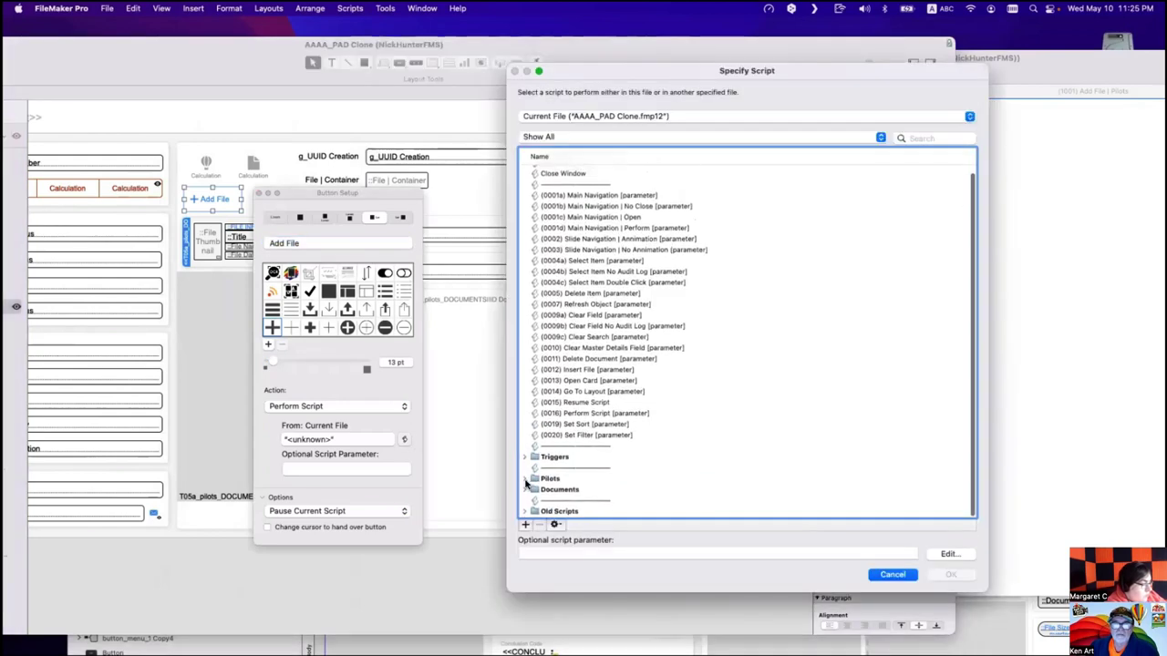
pyautogui.click(526, 483)
pyautogui.doubleClick(584, 450)
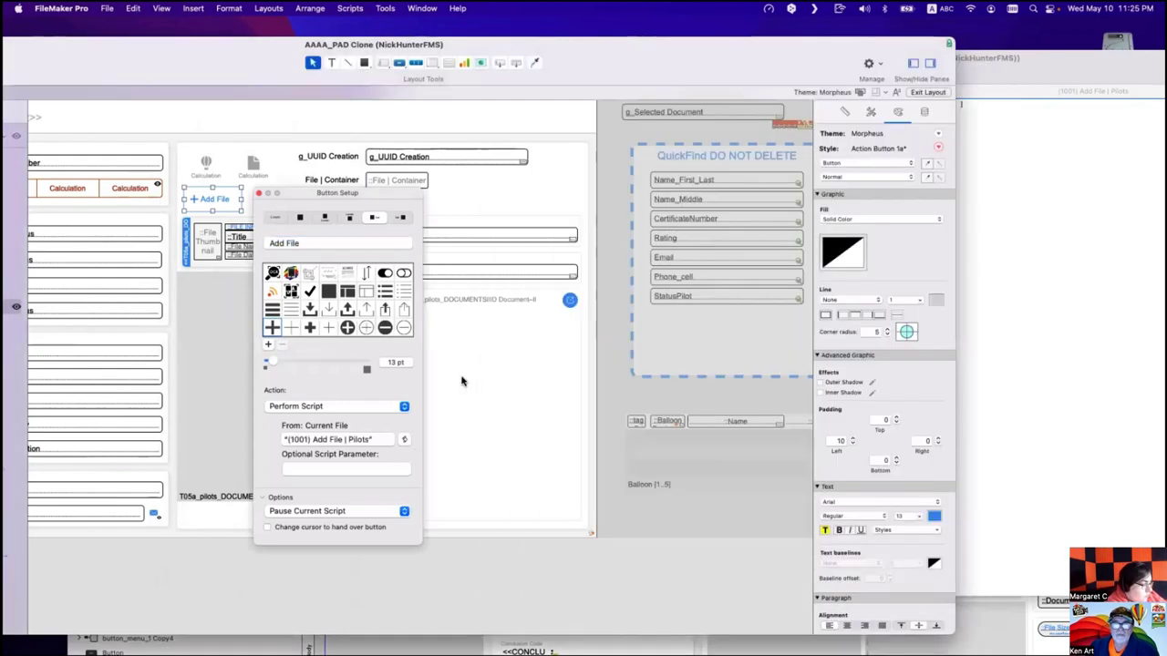
pyautogui.press('super+b')
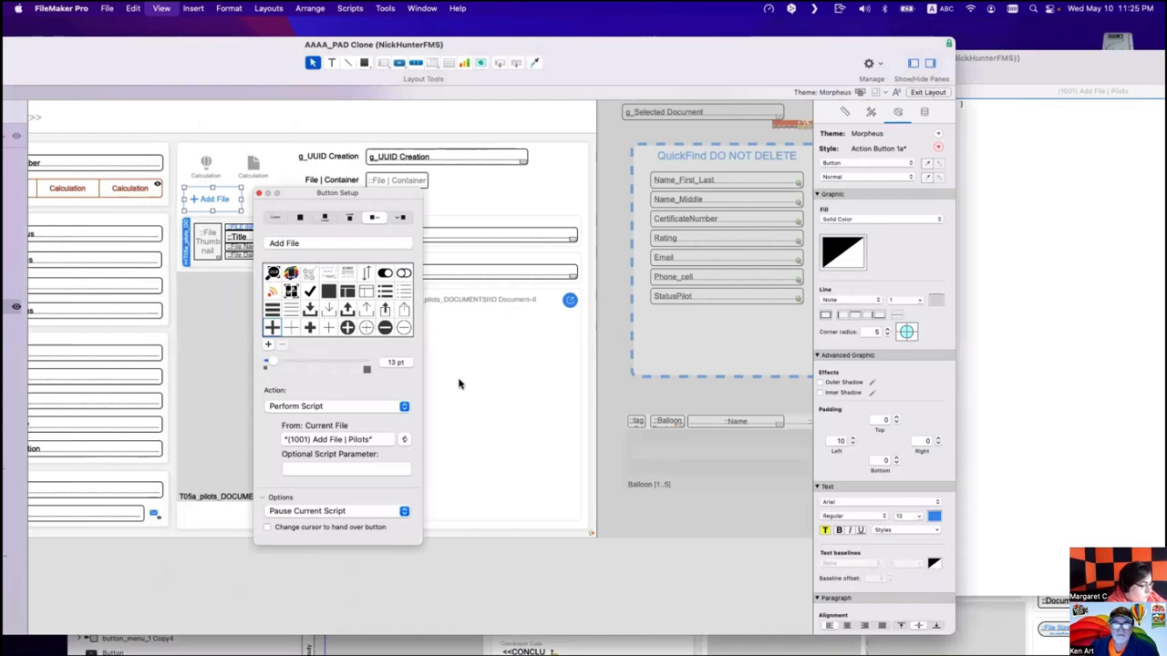
pyautogui.press('super+shift+s')
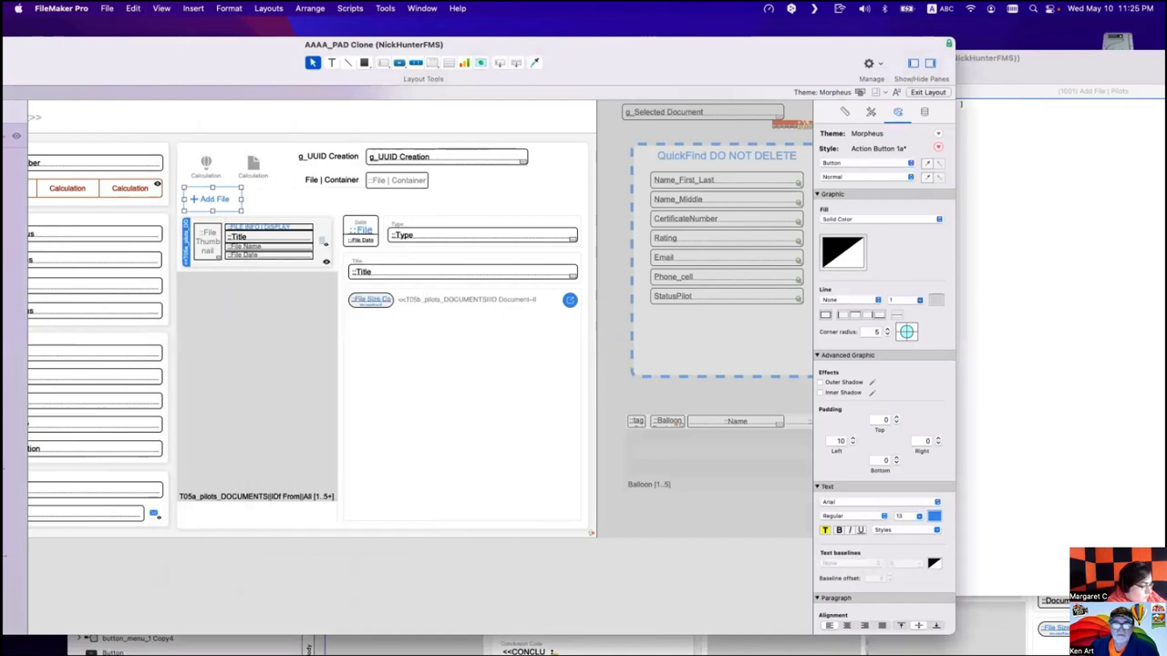
# Return to Browse mode, show the Documents slide and select the third pilot in the list.
pyautogui.press('super+b')
pyautogui.click(300, 151)
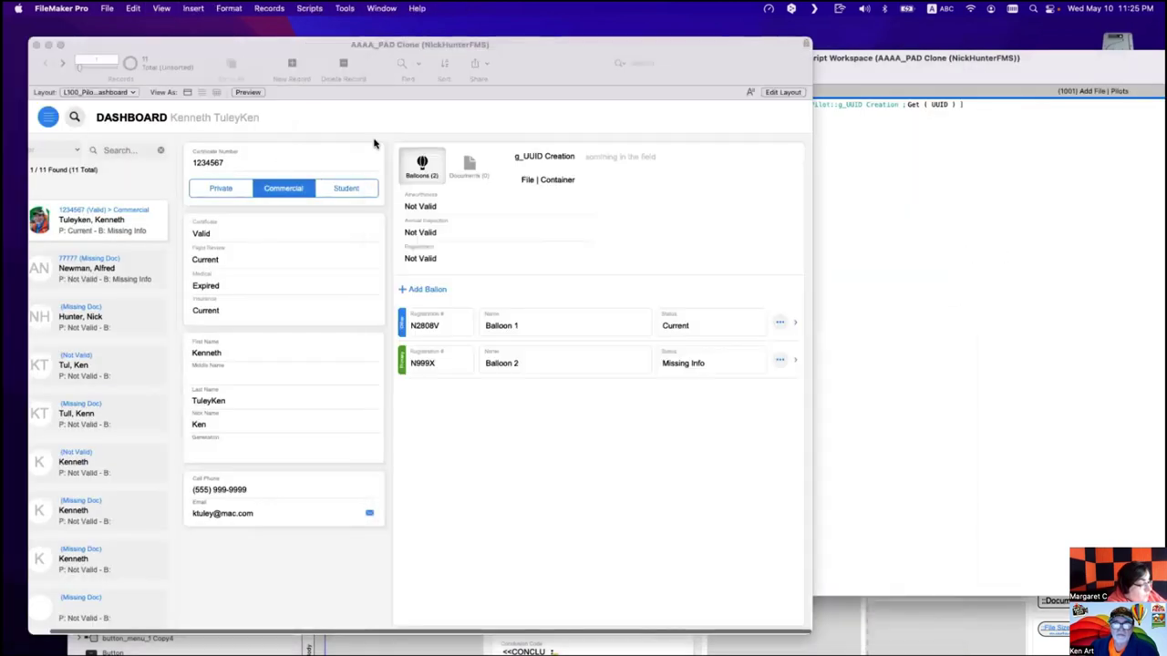
pyautogui.click(474, 164)
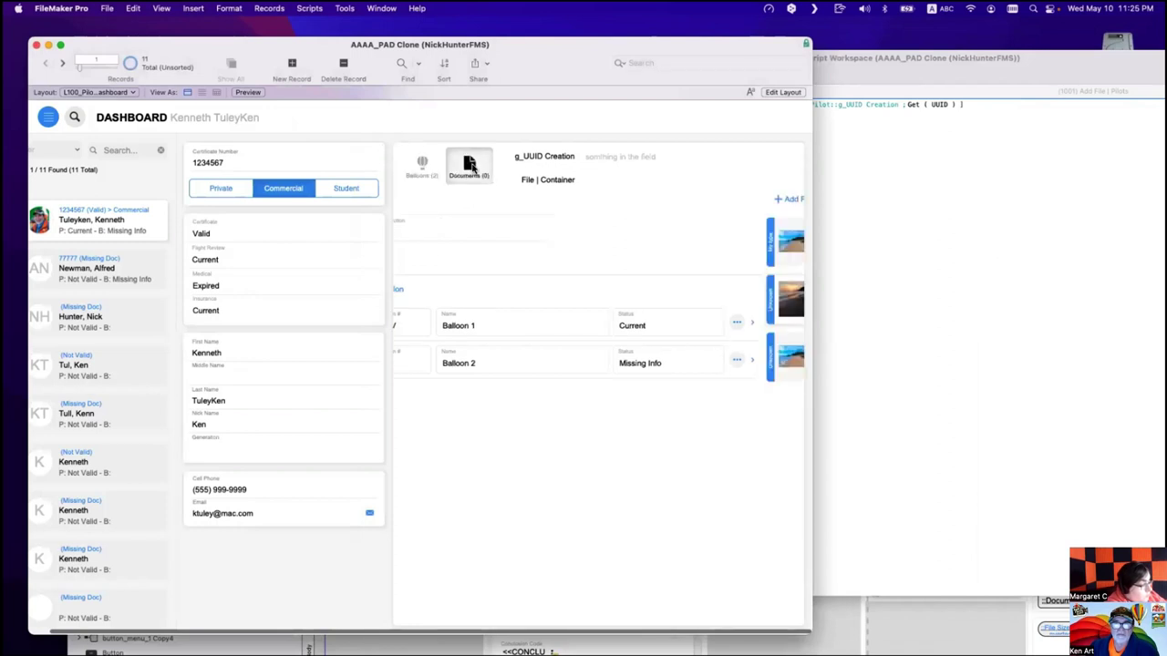
pyautogui.click(105, 329)
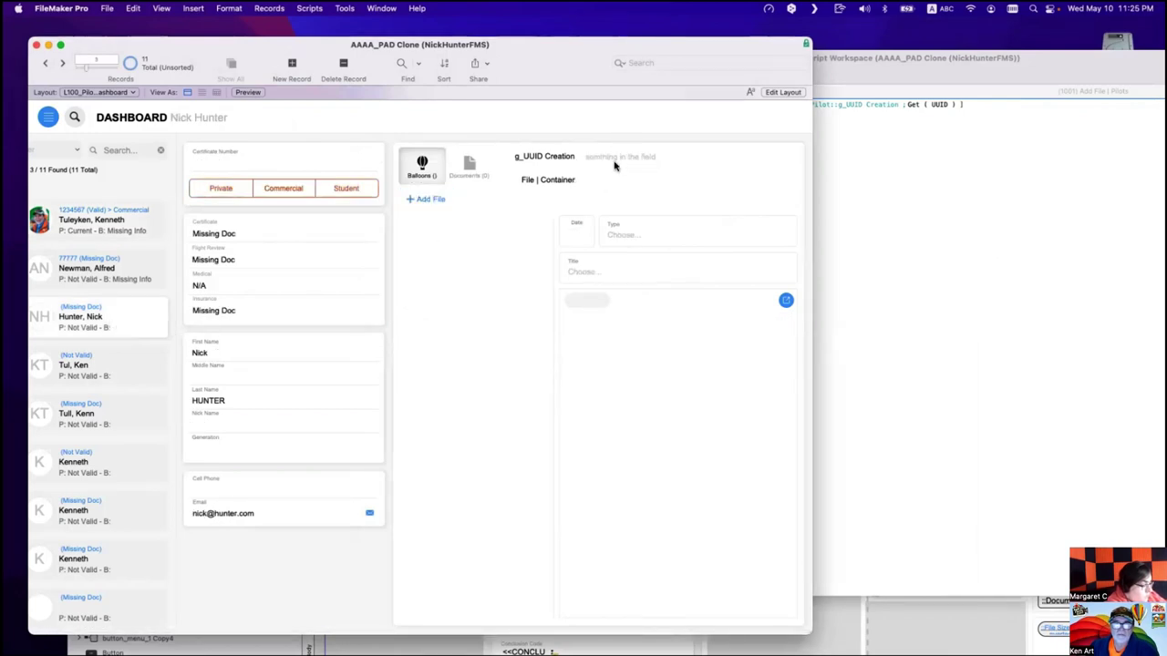
# Run Add File repeatedly to test that it generates a new g_UUID Creation value each time.
pyautogui.click(443, 204)
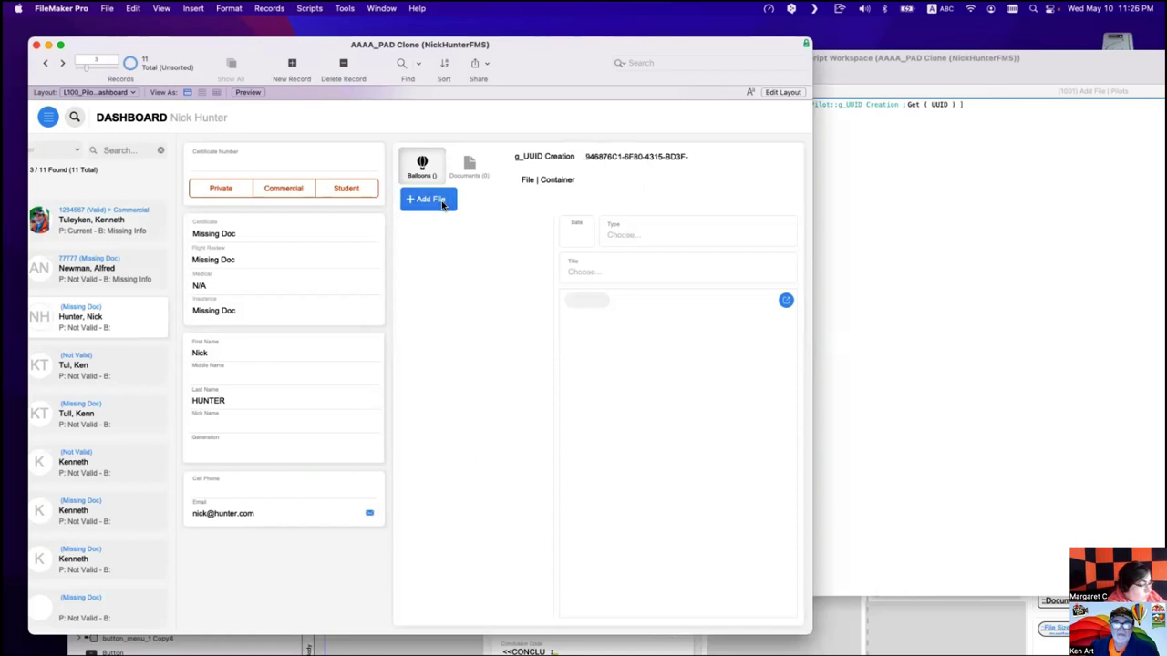
pyautogui.click(436, 198)
pyautogui.click(436, 197)
pyautogui.click(435, 198)
pyautogui.click(436, 198)
pyautogui.click(436, 198)
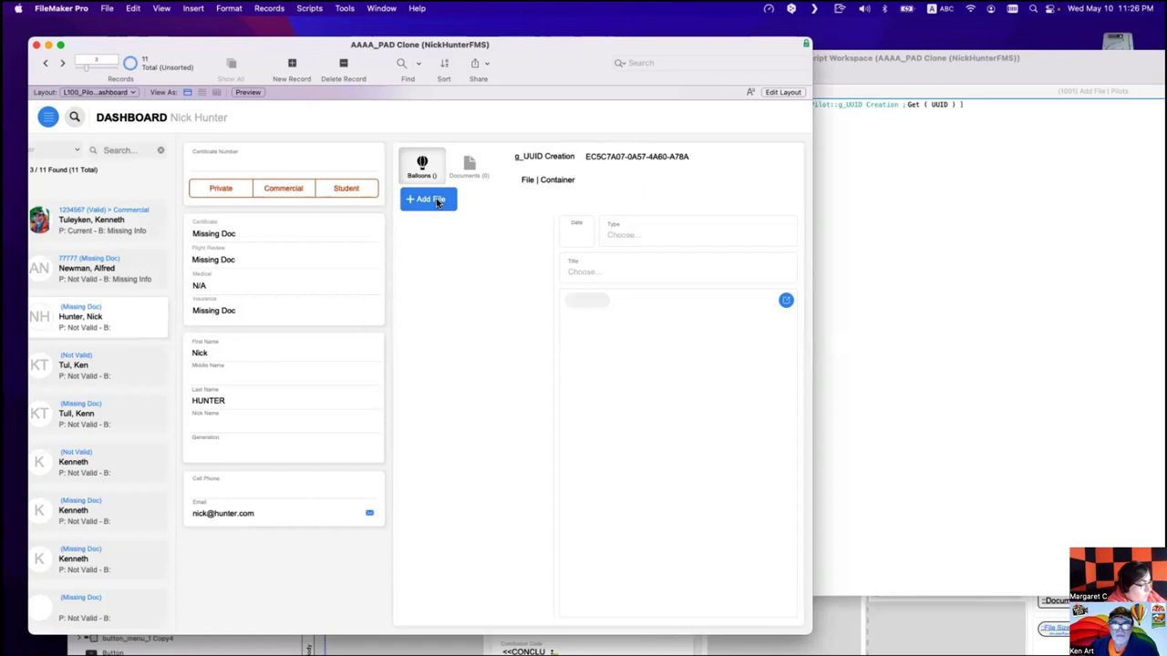
pyautogui.click(436, 197)
pyautogui.click(436, 198)
pyautogui.click(435, 198)
pyautogui.click(436, 198)
pyautogui.click(436, 198)
pyautogui.click(435, 198)
pyautogui.click(435, 197)
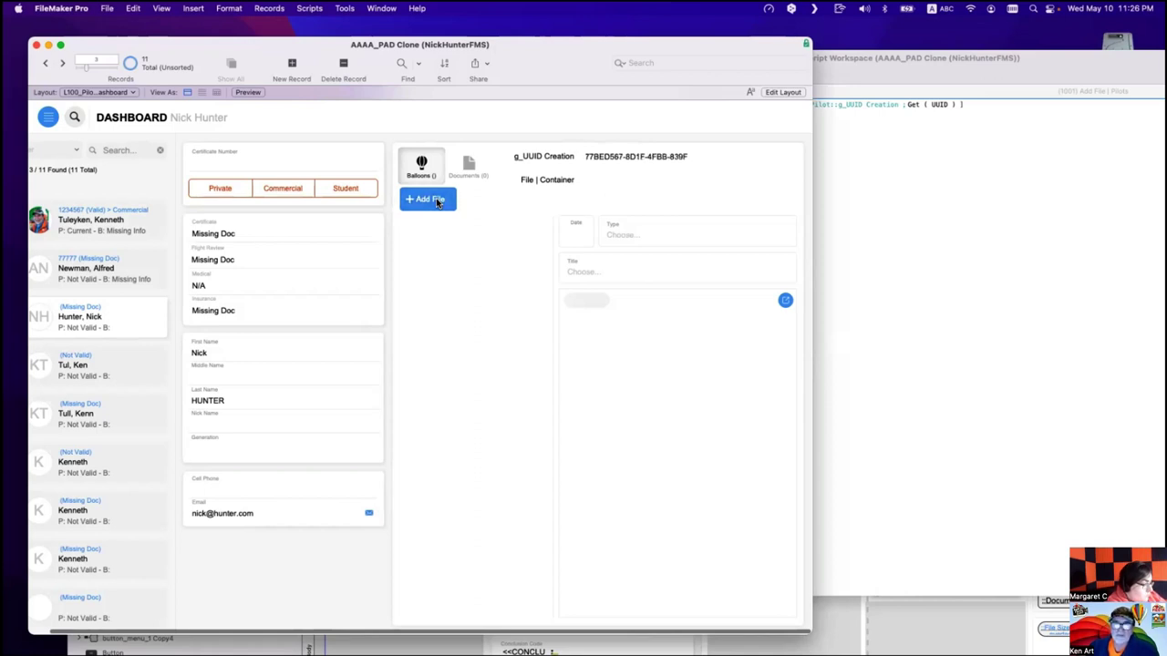
# Enlarge the File | Container field beside its label on the layout and return to Browse mode.
pyautogui.press('super+l')
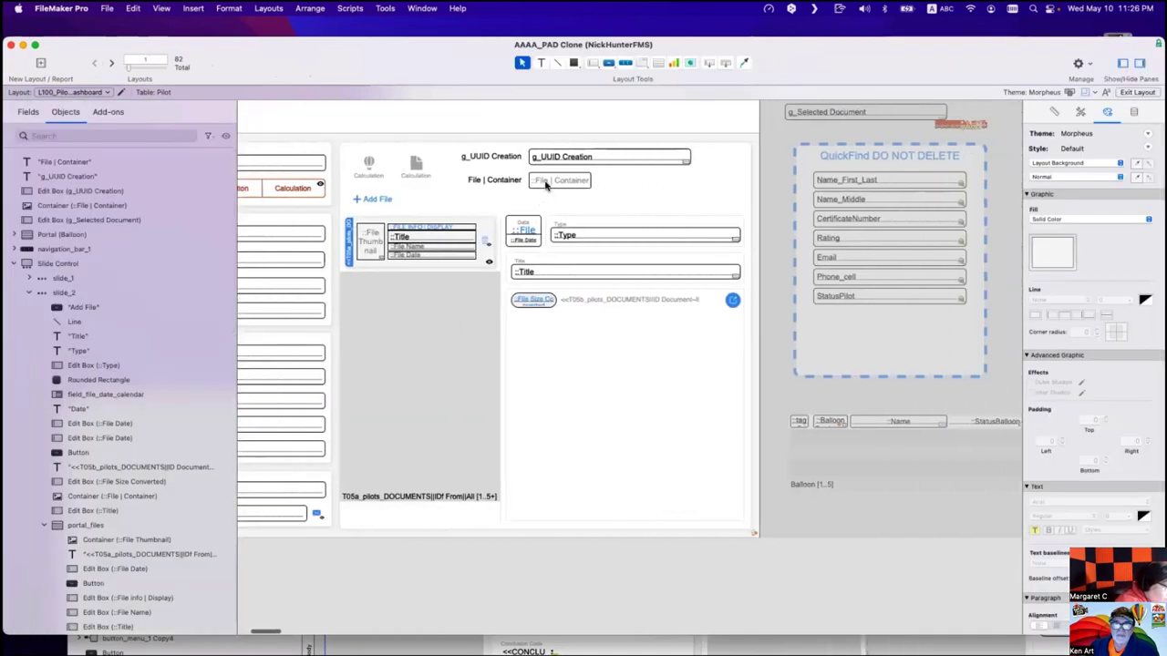
pyautogui.click(588, 189)
pyautogui.moveTo(591, 186); pyautogui.dragTo(586, 208)
pyautogui.press('super+l')
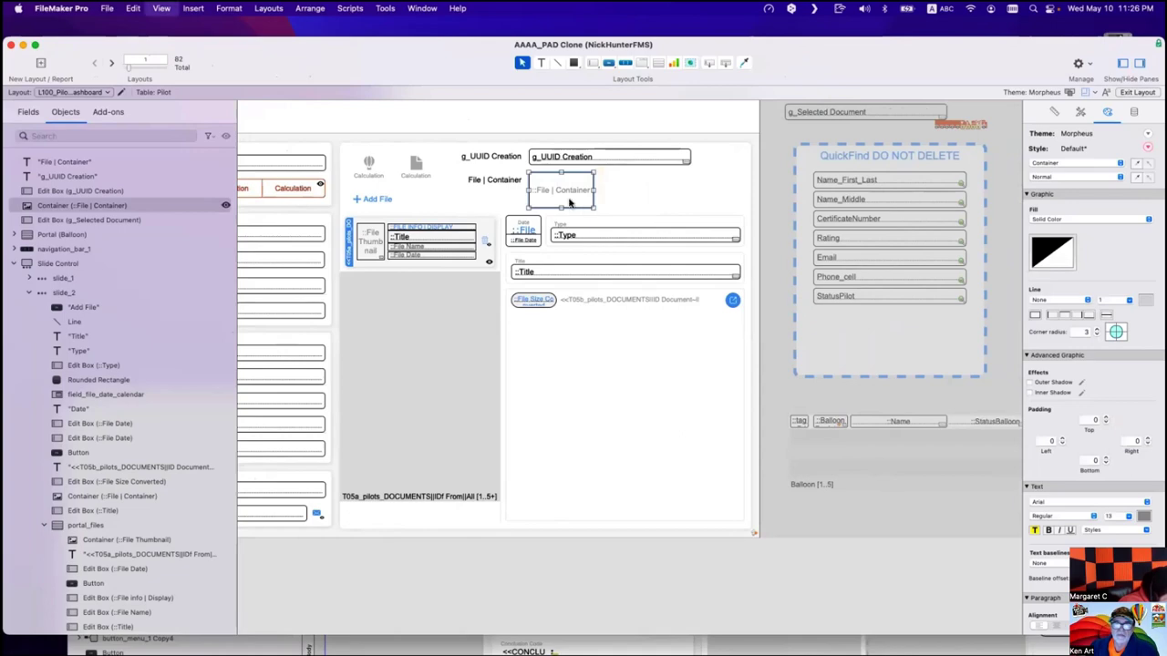
pyautogui.press('super+b')
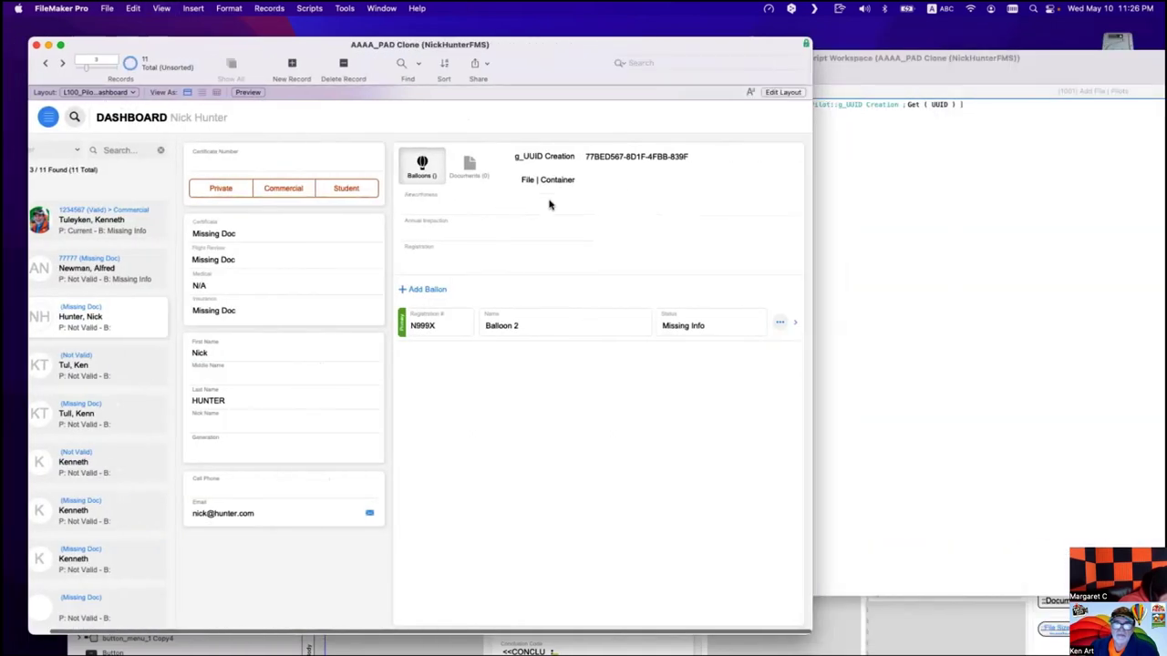
# Insert 98.png from the desktop into the File | Container field on the Documents slide and commit the record.
pyautogui.click(644, 158)
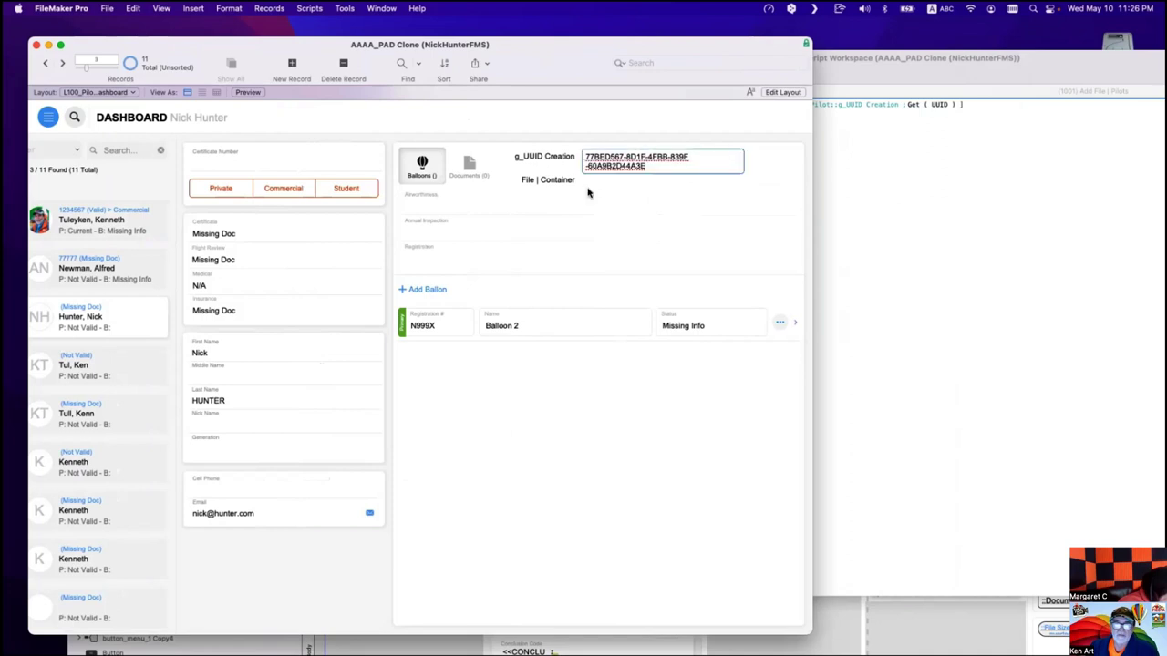
pyautogui.click(469, 164)
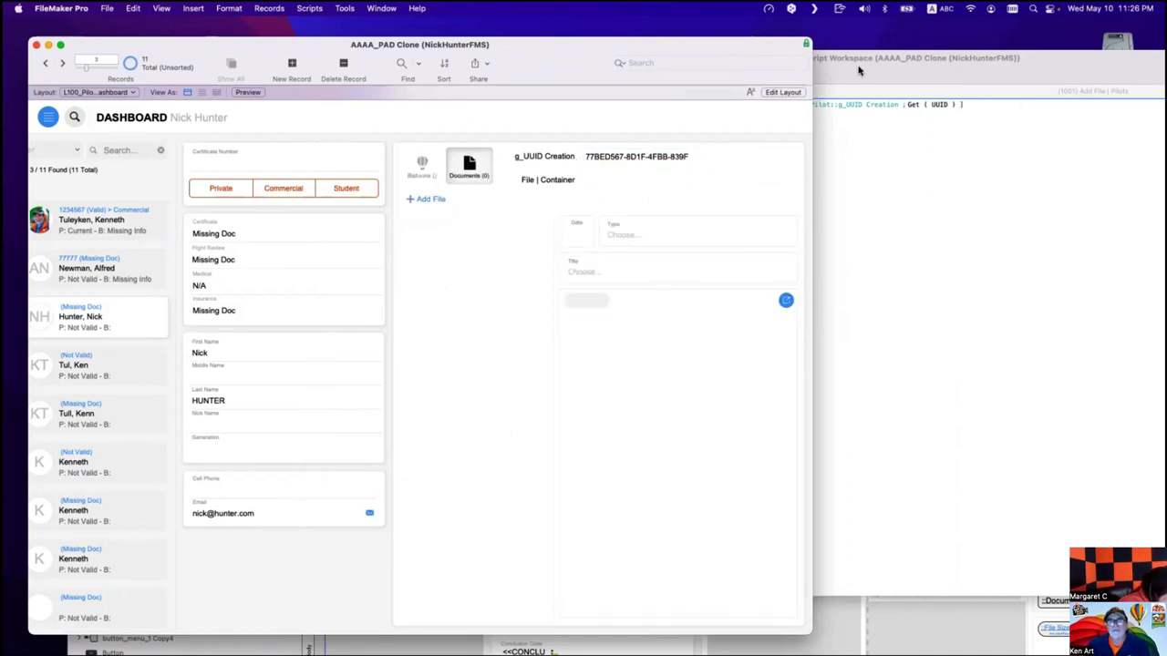
pyautogui.press('super+shift+s')
pyautogui.moveTo(1125, 312); pyautogui.dragTo(612, 185)
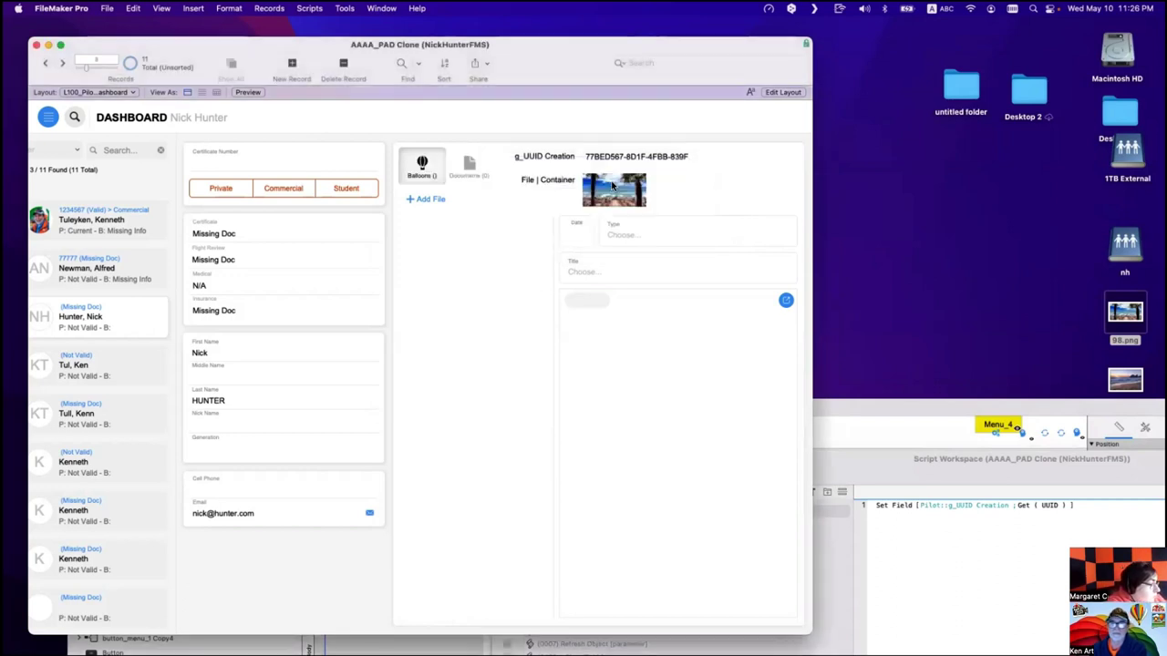
pyautogui.click(729, 157)
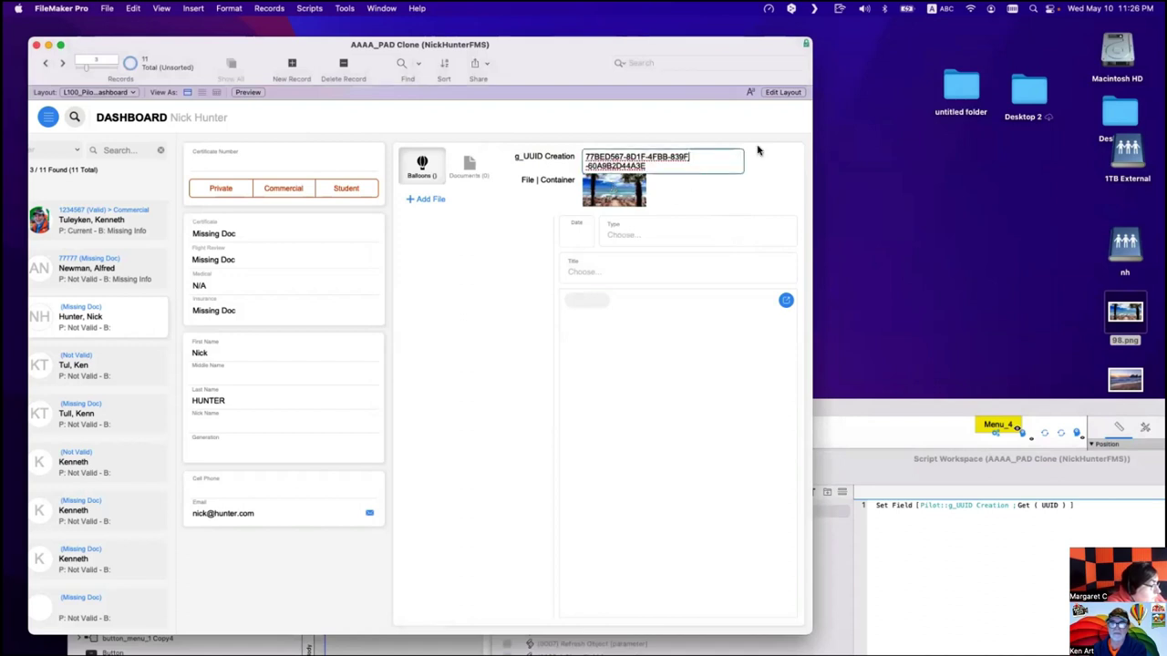
pyautogui.click(760, 151)
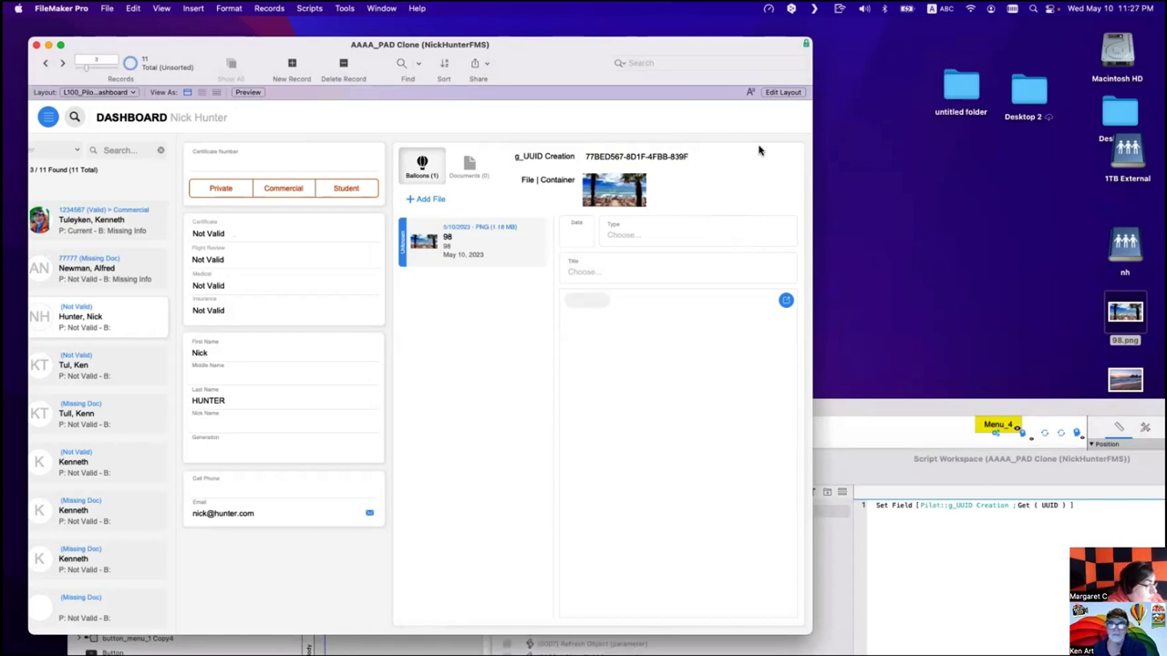
# Open the DOC_Documents layout from Manage Layouts in its own window.
pyautogui.press('super+shift+l')
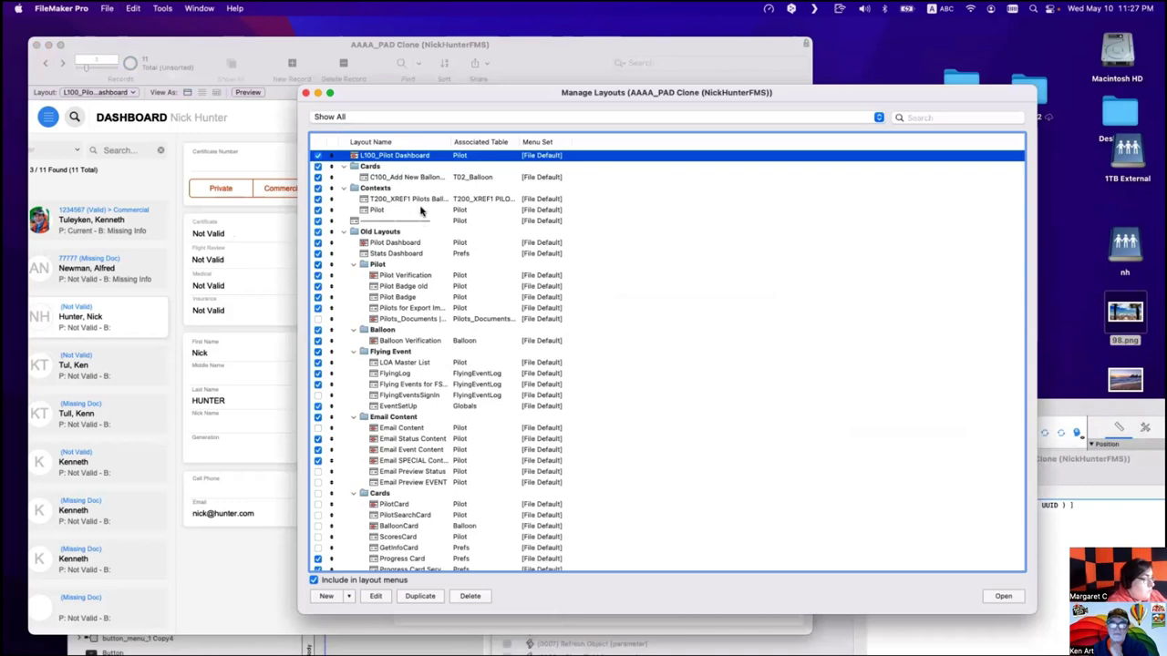
pyautogui.scroll(-15, 446, 475)
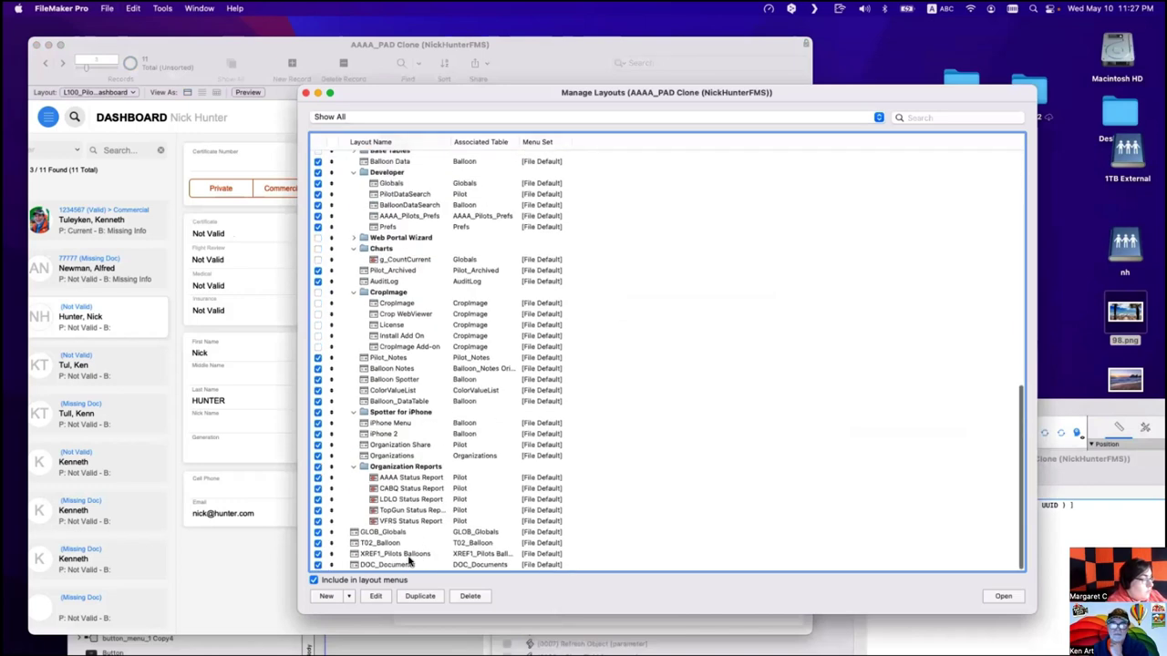
pyautogui.click(416, 565)
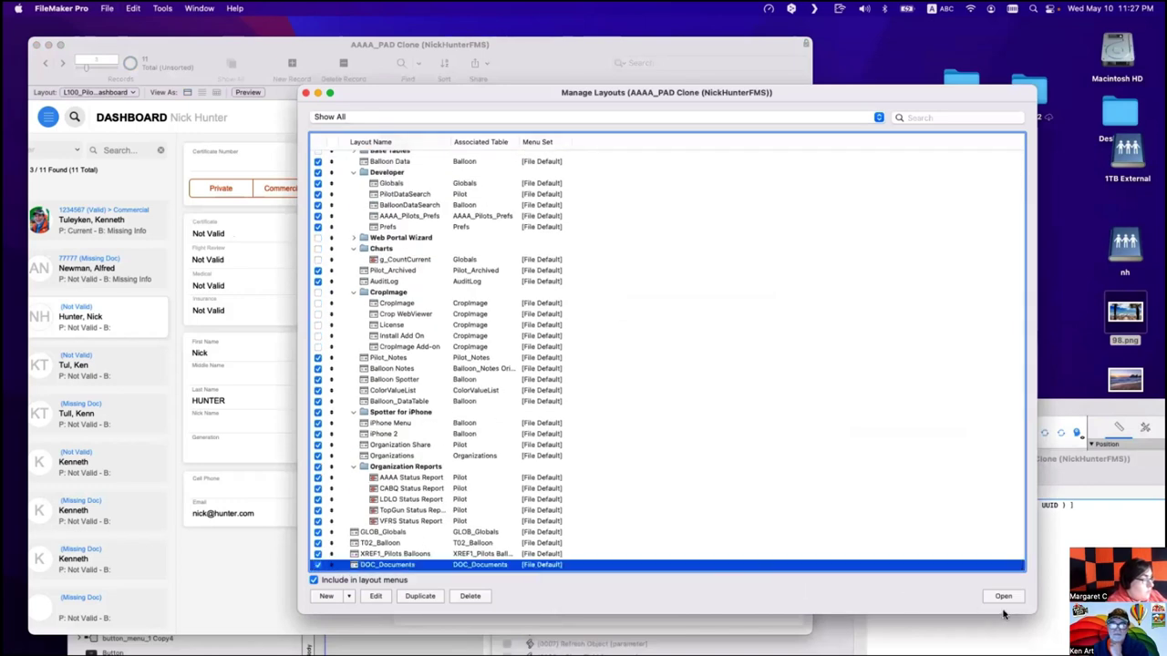
pyautogui.doubleClick(921, 565)
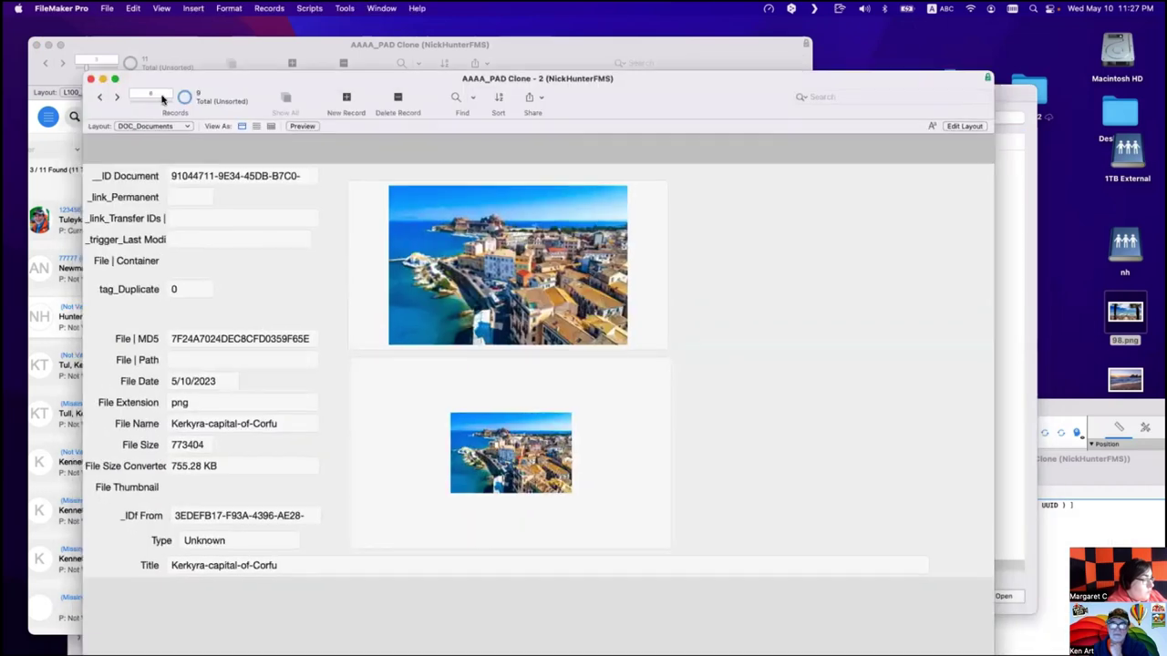
# Go to the newly created document record titled 98 and delete it permanently.
pyautogui.click(171, 99)
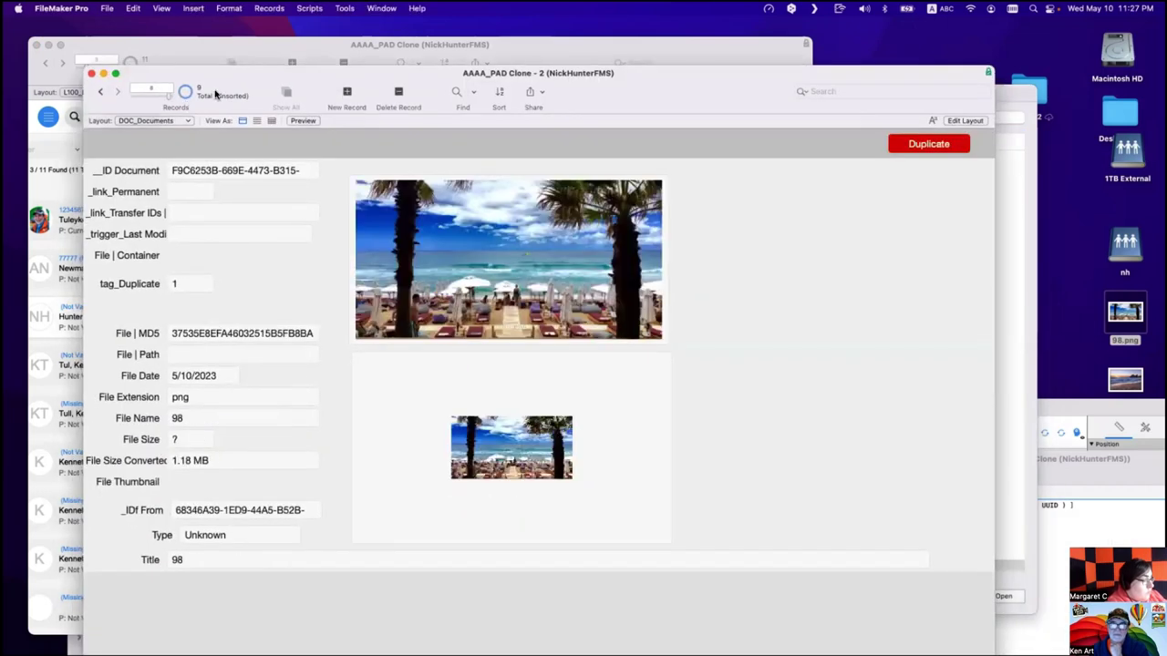
pyautogui.moveTo(228, 82); pyautogui.dragTo(272, 77)
pyautogui.press('super+e')
pyautogui.click(543, 248)
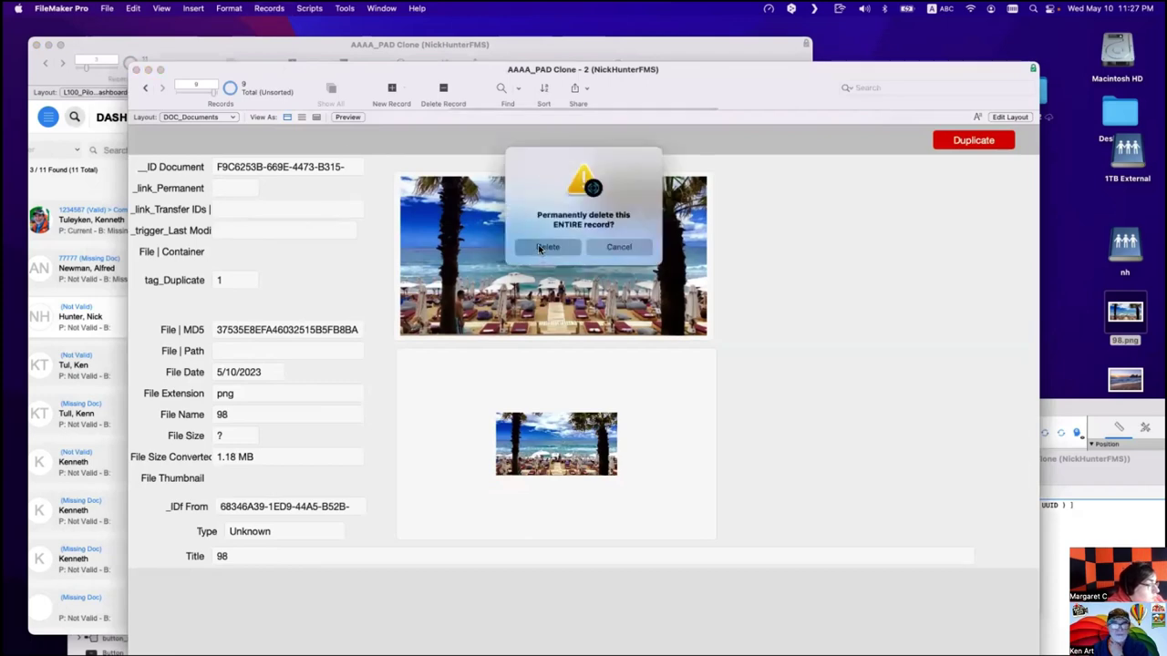
# Arrange the dashboard and DOC_Documents windows side by side, leaving the desktop files accessible.
pyautogui.moveTo(334, 76); pyautogui.dragTo(713, 77)
pyautogui.moveTo(481, 48); pyautogui.dragTo(324, 44)
pyautogui.moveTo(733, 78); pyautogui.dragTo(712, 77)
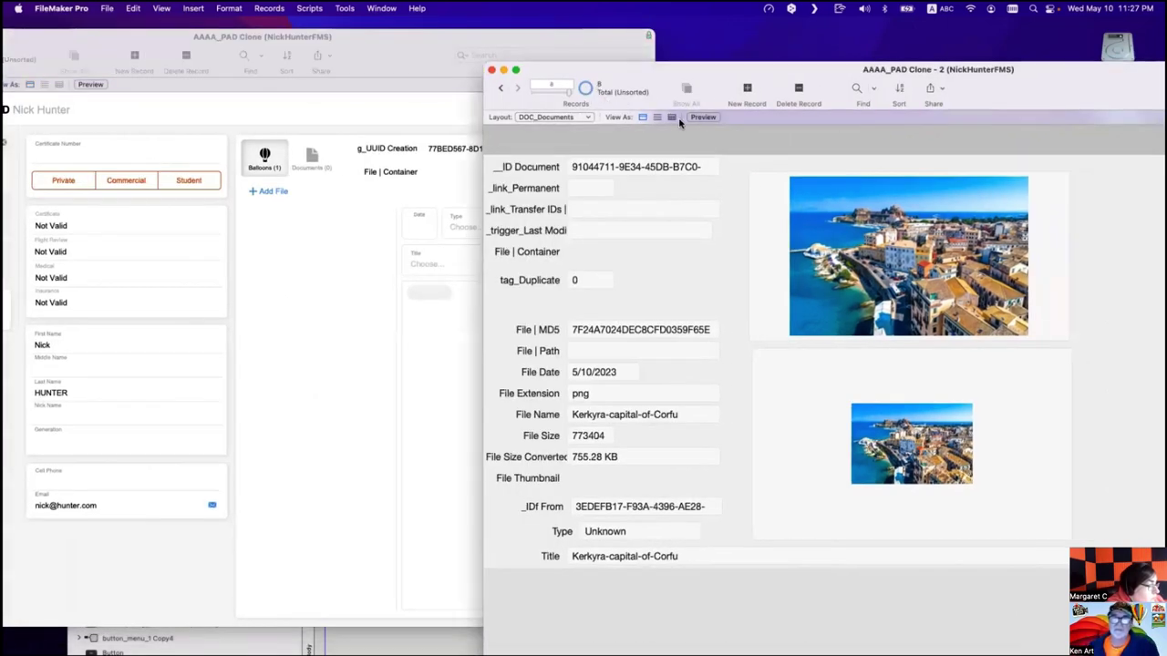
pyautogui.moveTo(738, 70)
pyautogui.mouseDown()
pyautogui.moveTo(972, 181)
pyautogui.moveTo(985, 267)
pyautogui.mouseUp()
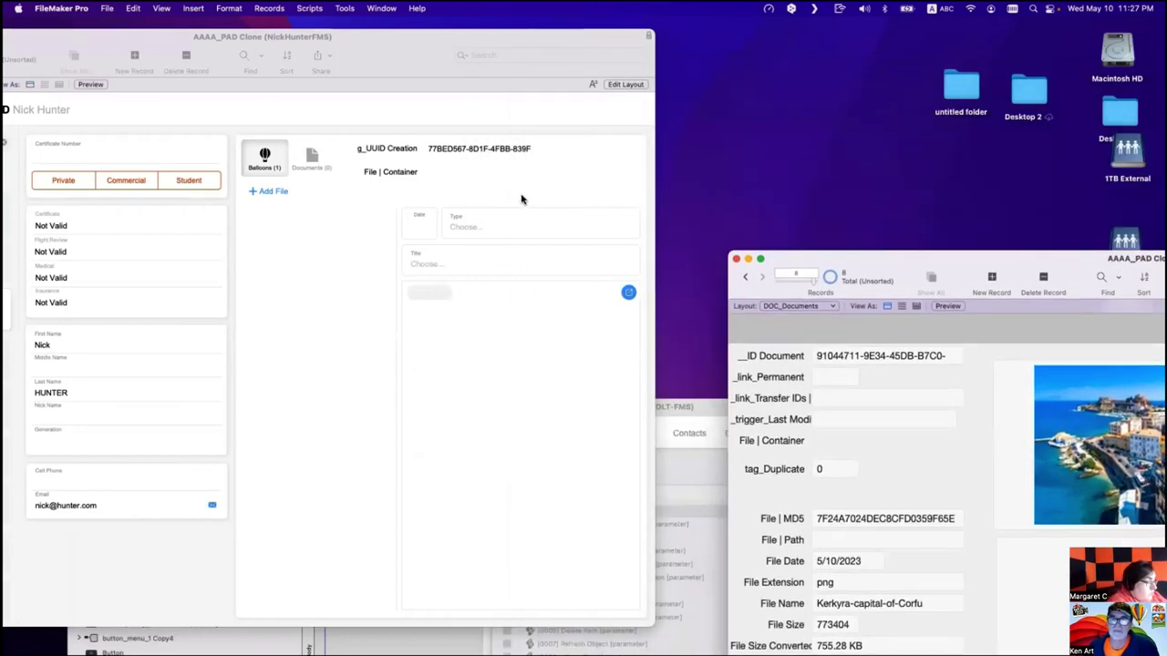
# Uncover 98.png on the desktop and insert it into the dashboard's empty File | Container field.
pyautogui.click(521, 200)
pyautogui.moveTo(912, 258)
pyautogui.mouseDown()
pyautogui.moveTo(919, 360)
pyautogui.moveTo(919, 338)
pyautogui.mouseUp()
pyautogui.moveTo(1124, 312); pyautogui.dragTo(468, 172)
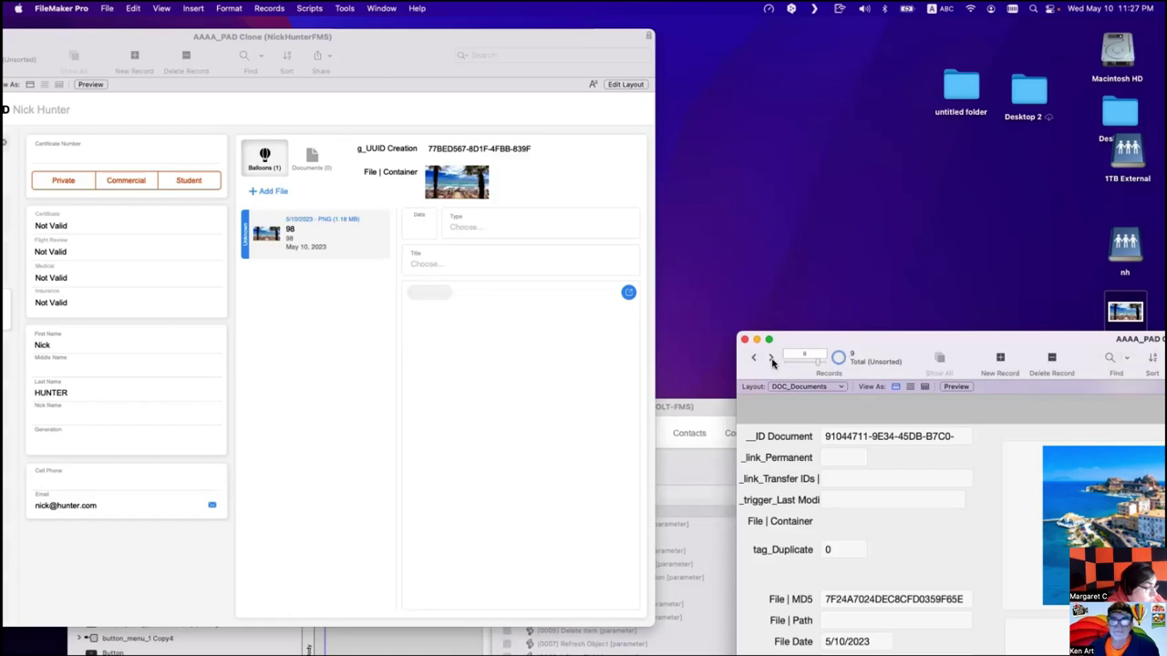
# Go to the newest DOC_Documents record and inspect its image and _IDf From value.
pyautogui.click(771, 362)
pyautogui.doubleClick(839, 341)
pyautogui.click(625, 278)
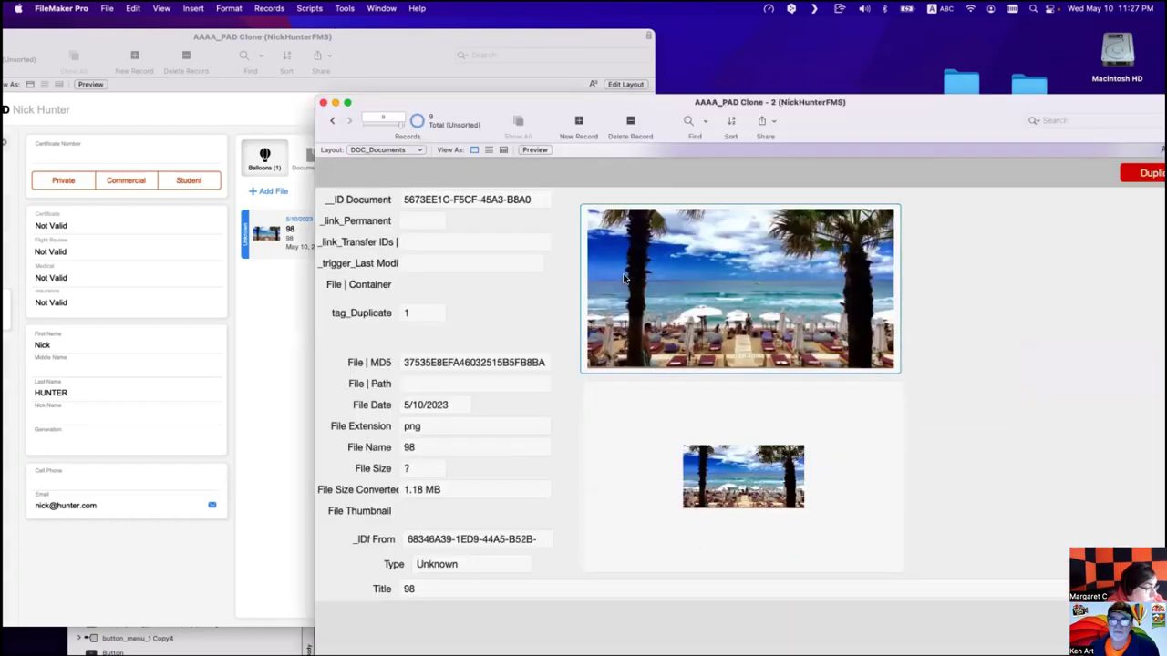
pyautogui.click(463, 538)
pyautogui.click(382, 486)
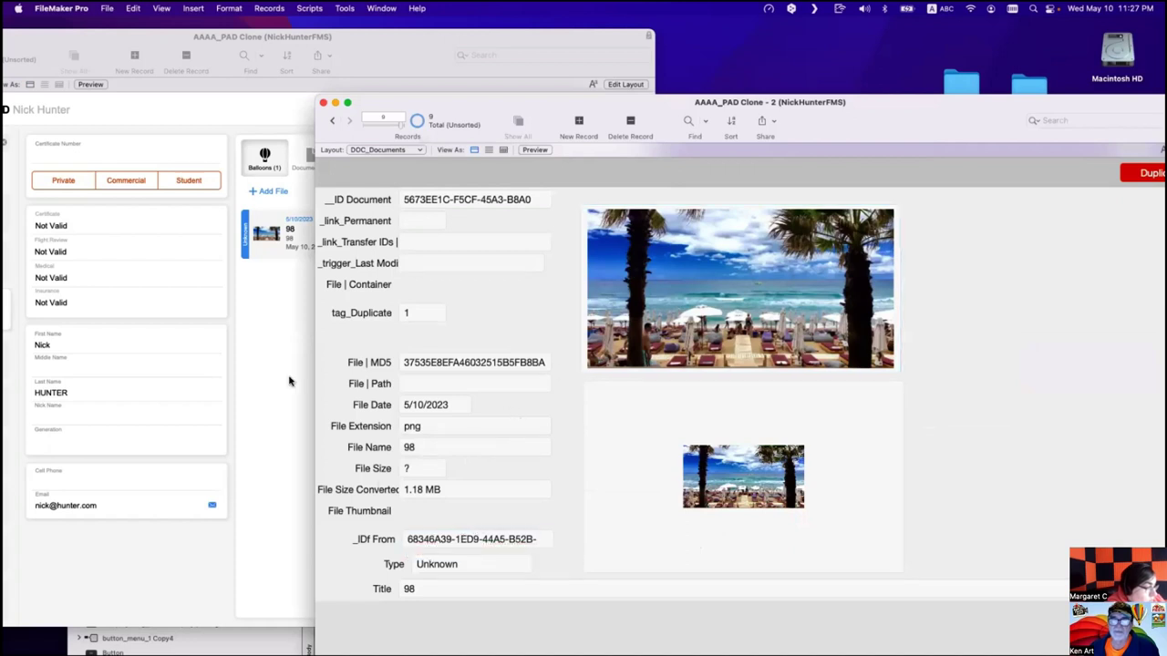
# Review the match criteria in the relationship between Pilot and the T05c Creation documents occurrence, leaving the definition as it is.
pyautogui.press('super+shift+d')
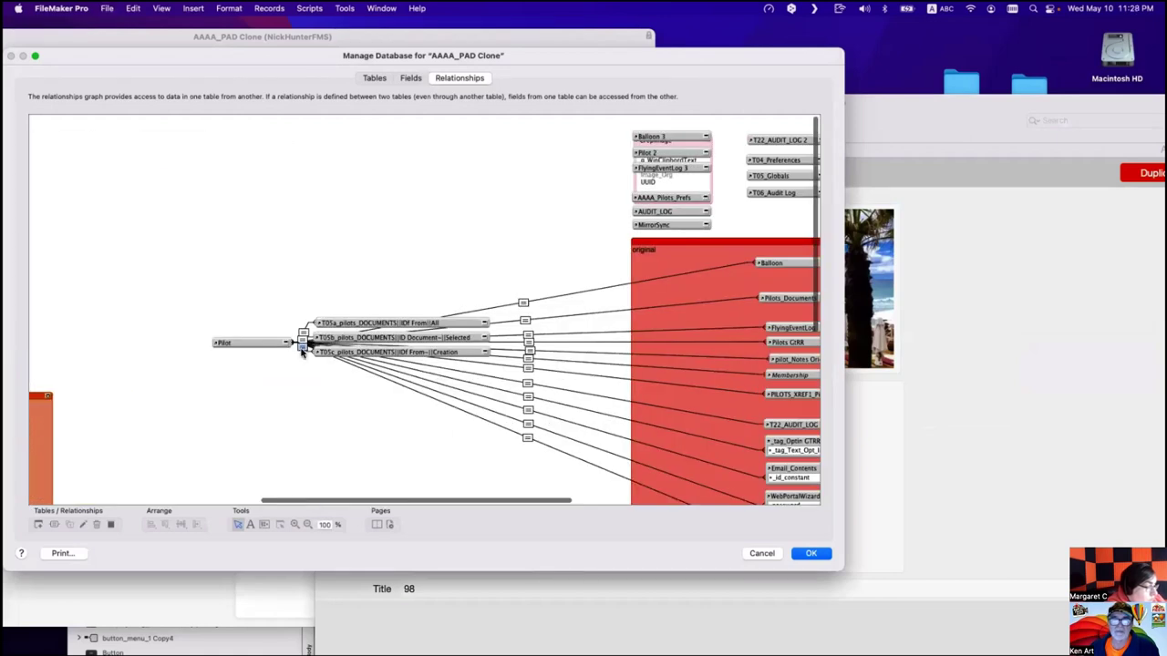
pyautogui.doubleClick(301, 350)
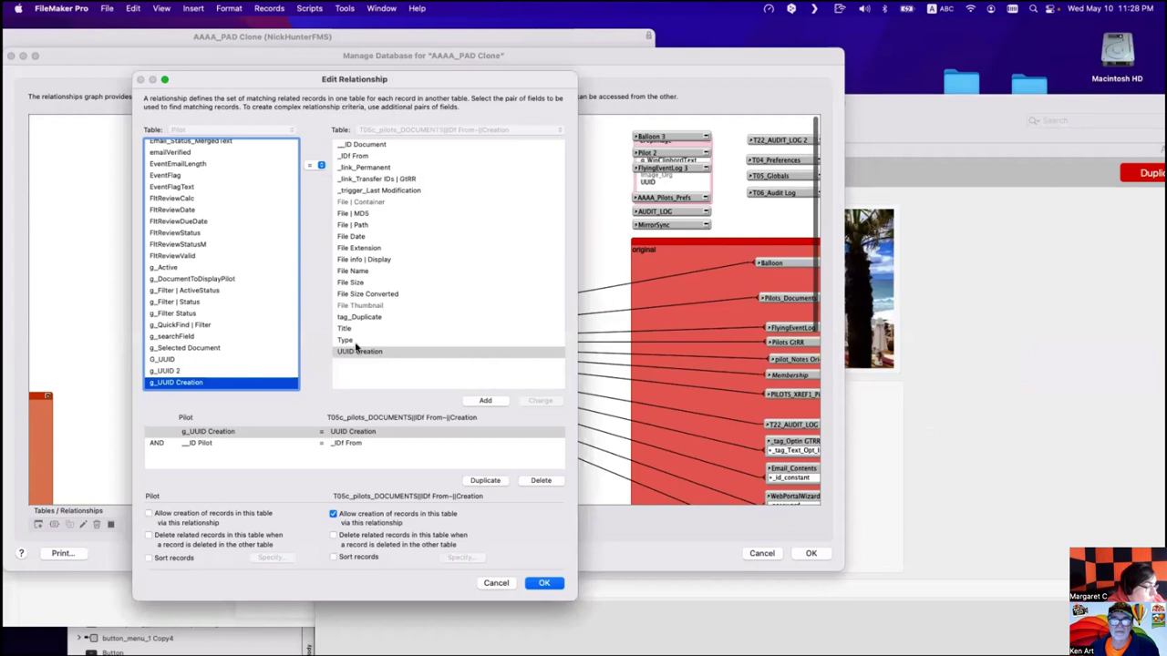
pyautogui.click(208, 433)
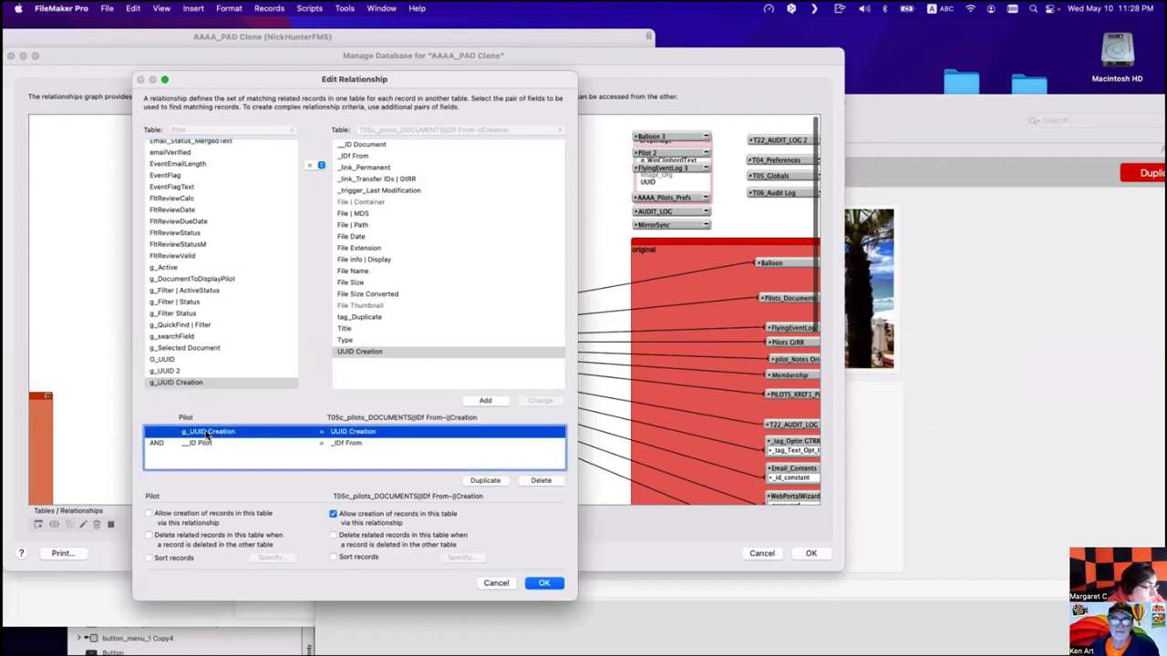
pyautogui.keyDown('shift'); pyautogui.click(206, 443); pyautogui.keyUp('shift')
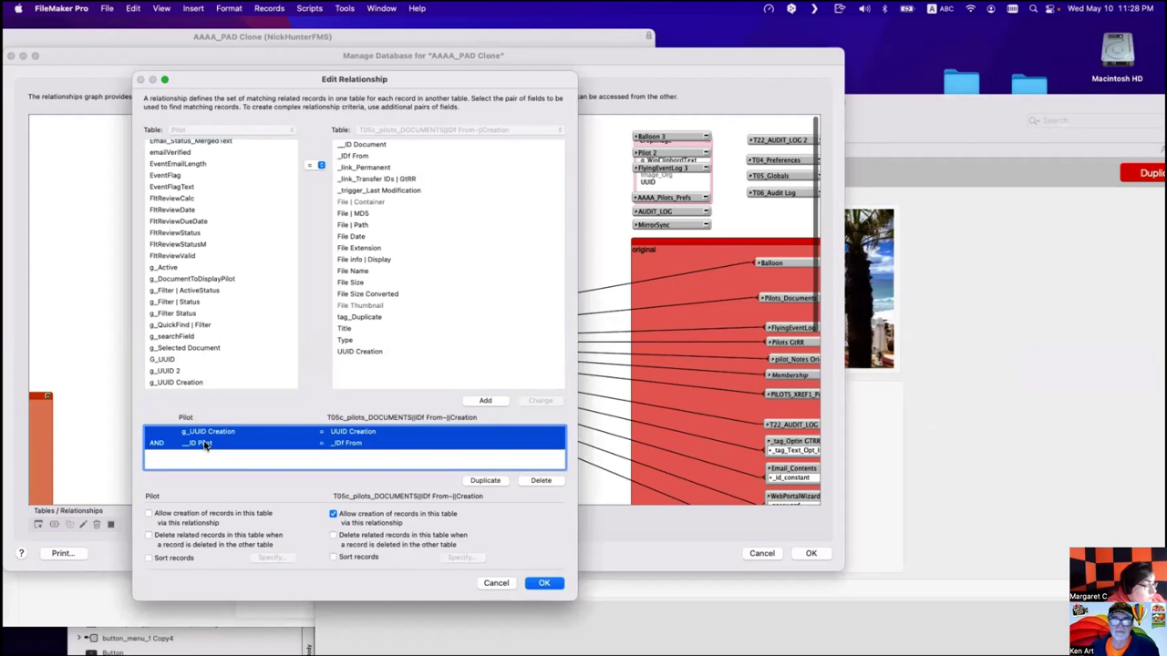
pyautogui.click(379, 355)
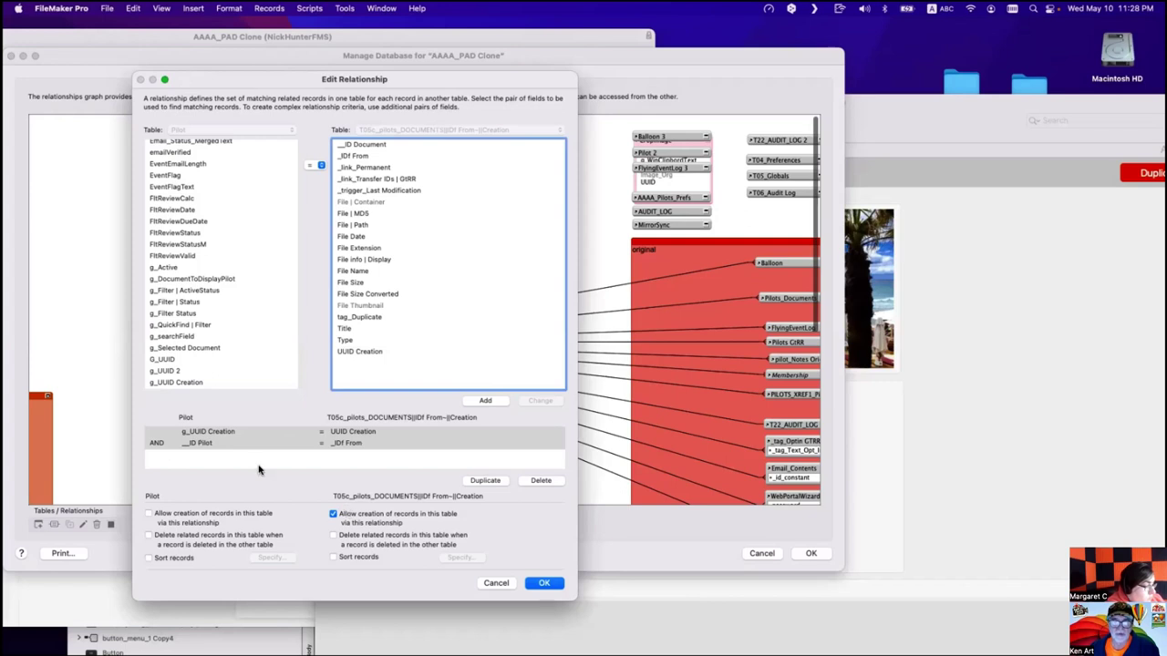
pyautogui.click(210, 440)
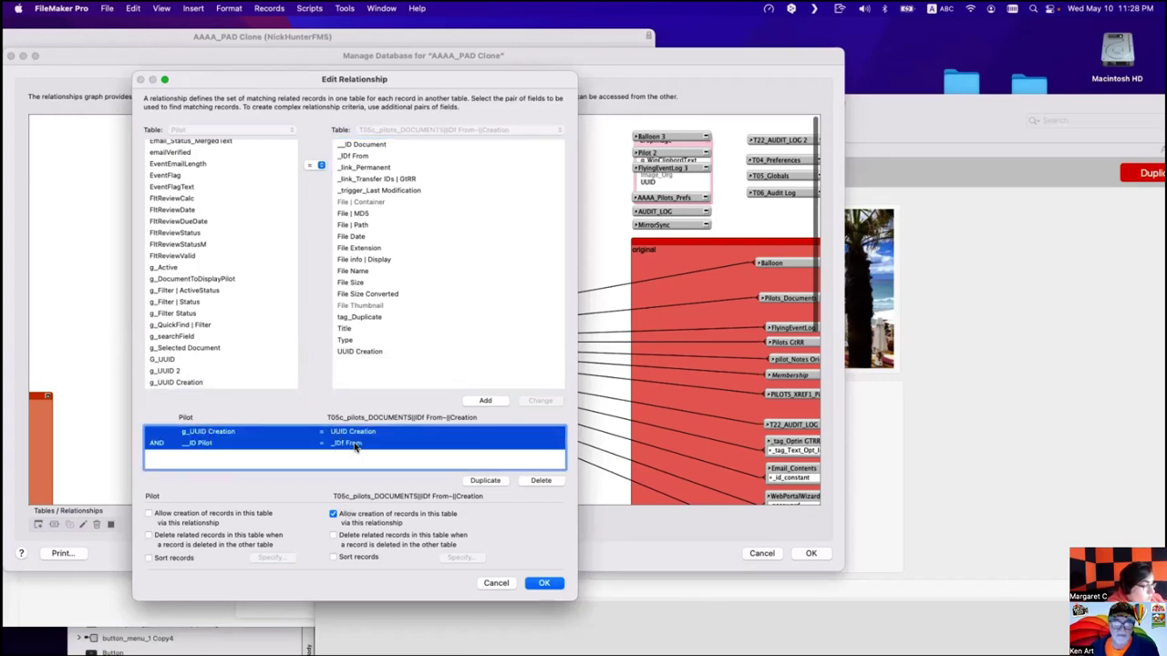
pyautogui.click(496, 582)
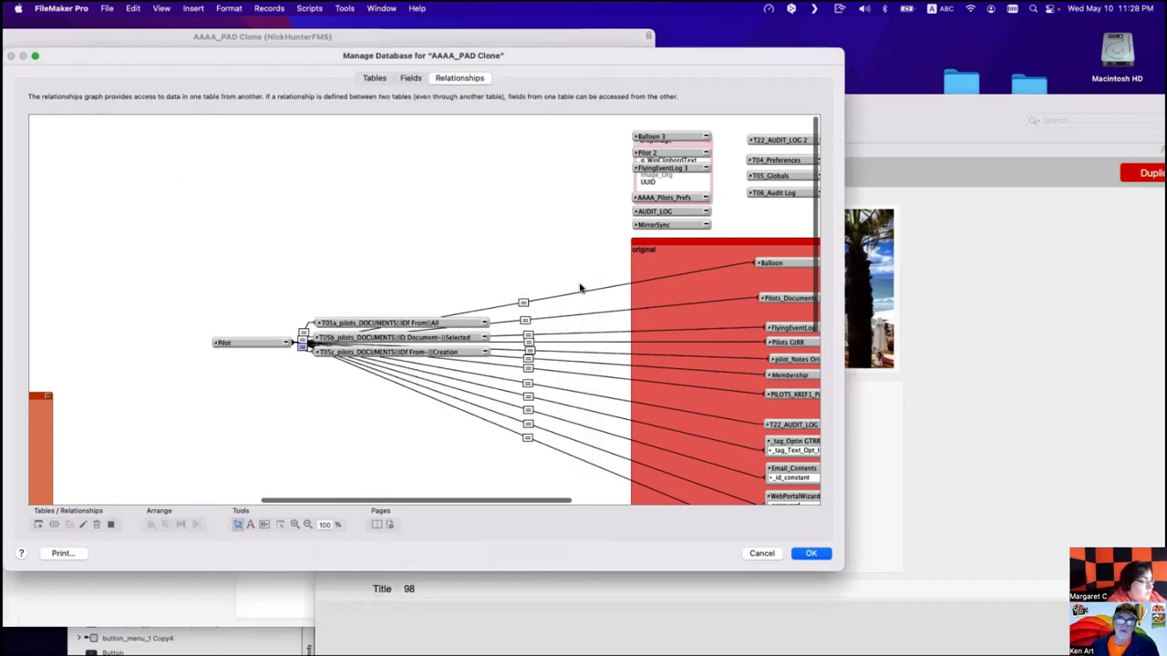
pyautogui.press('Return')
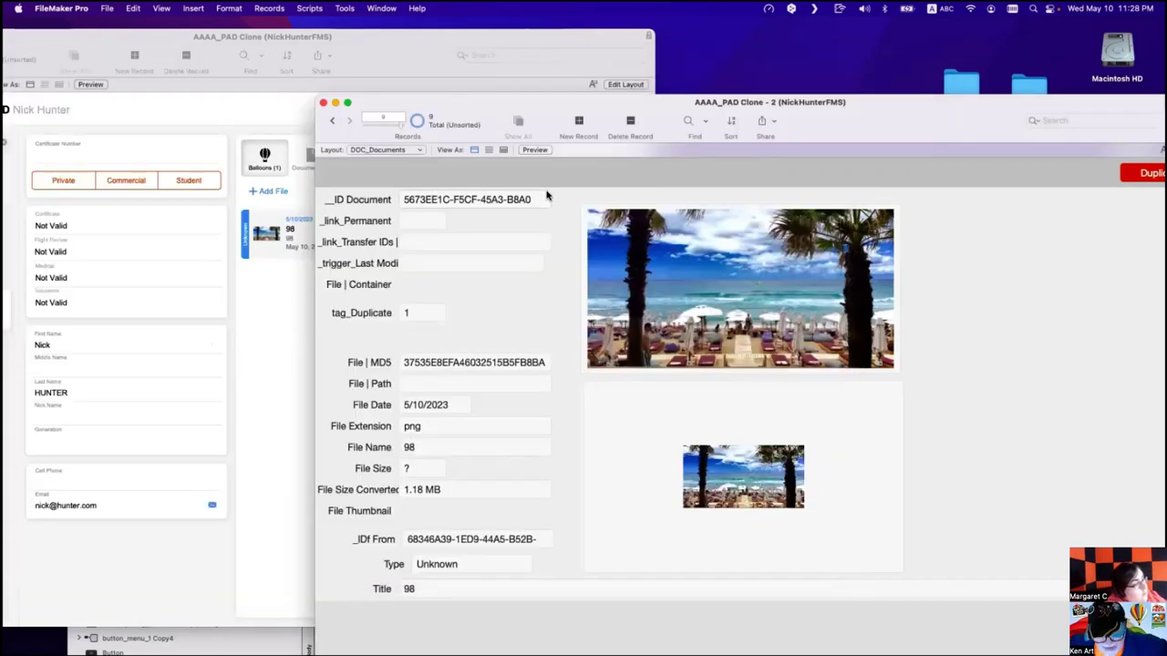
# Reopen the Pilot to T05c Creation relationship and re-examine its g_UUID Creation and __ID Pilot match pairs.
pyautogui.press('super+shift+d')
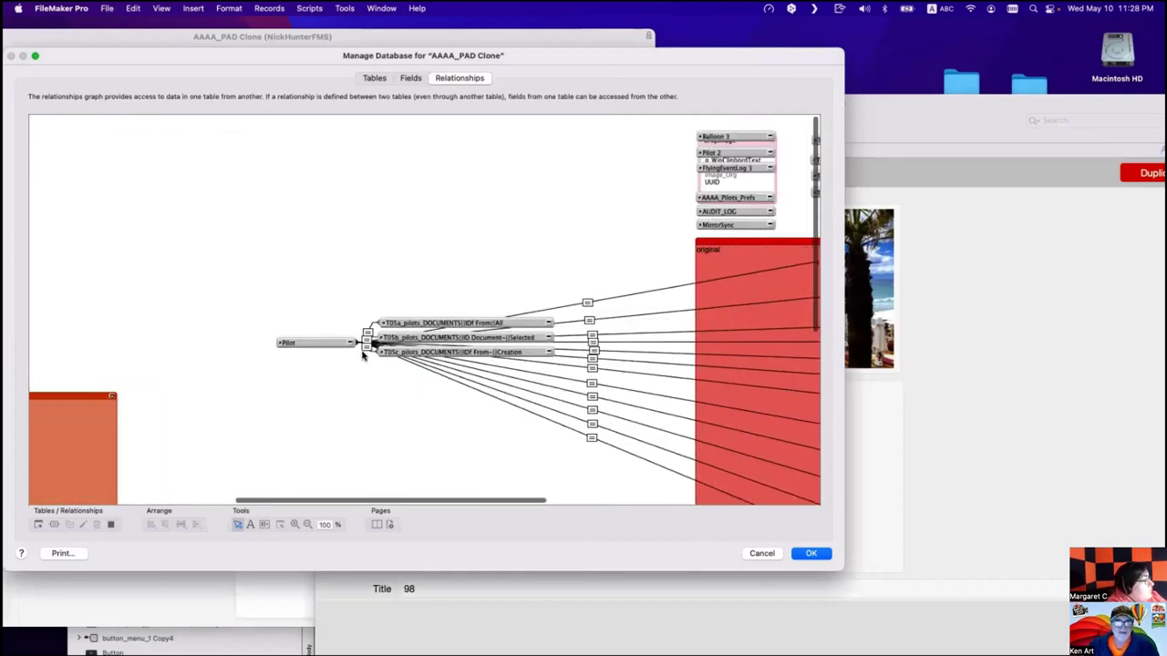
pyautogui.doubleClick(368, 354)
pyautogui.click(211, 435)
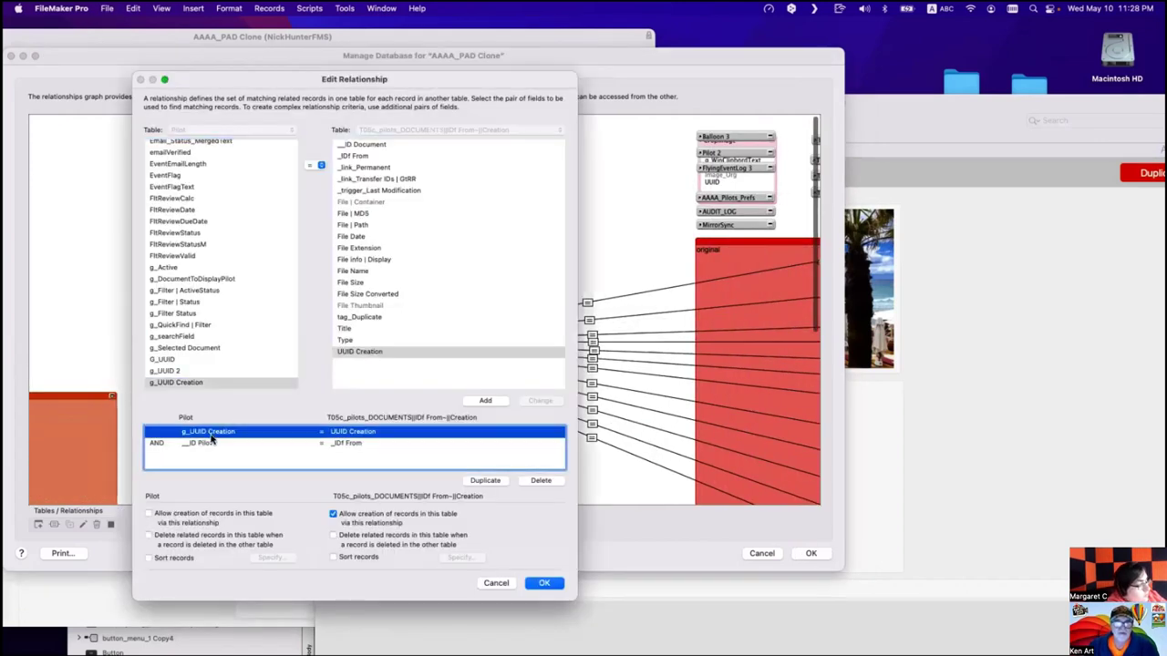
pyautogui.keyDown('shift'); pyautogui.click(202, 444); pyautogui.keyUp('shift')
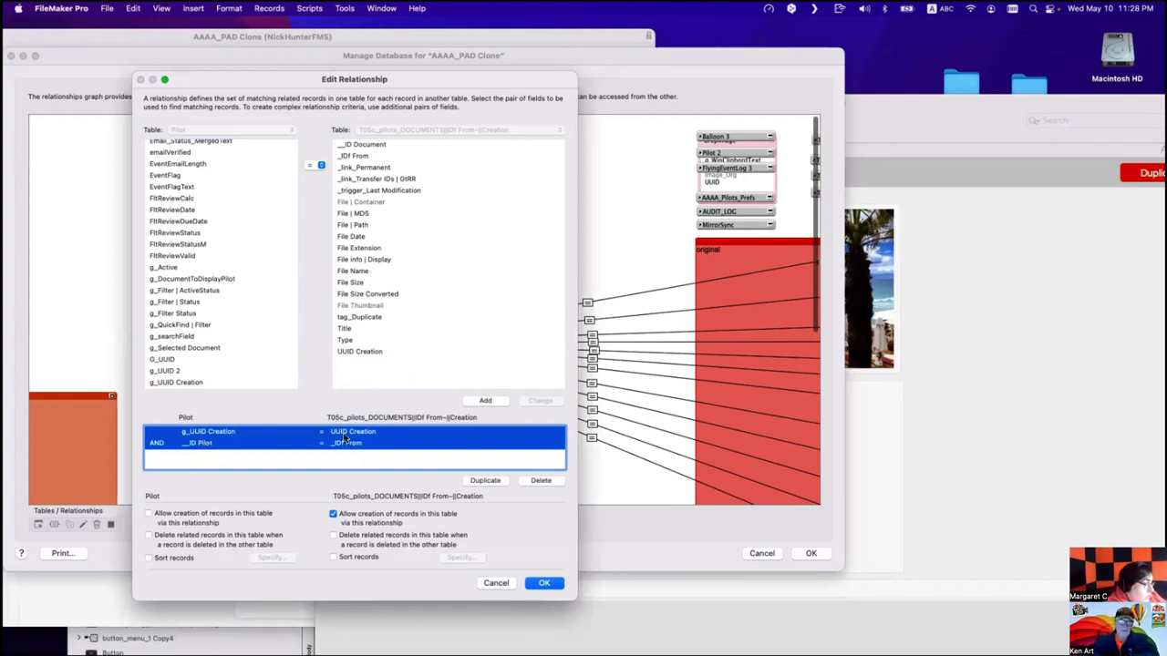
pyautogui.click(496, 583)
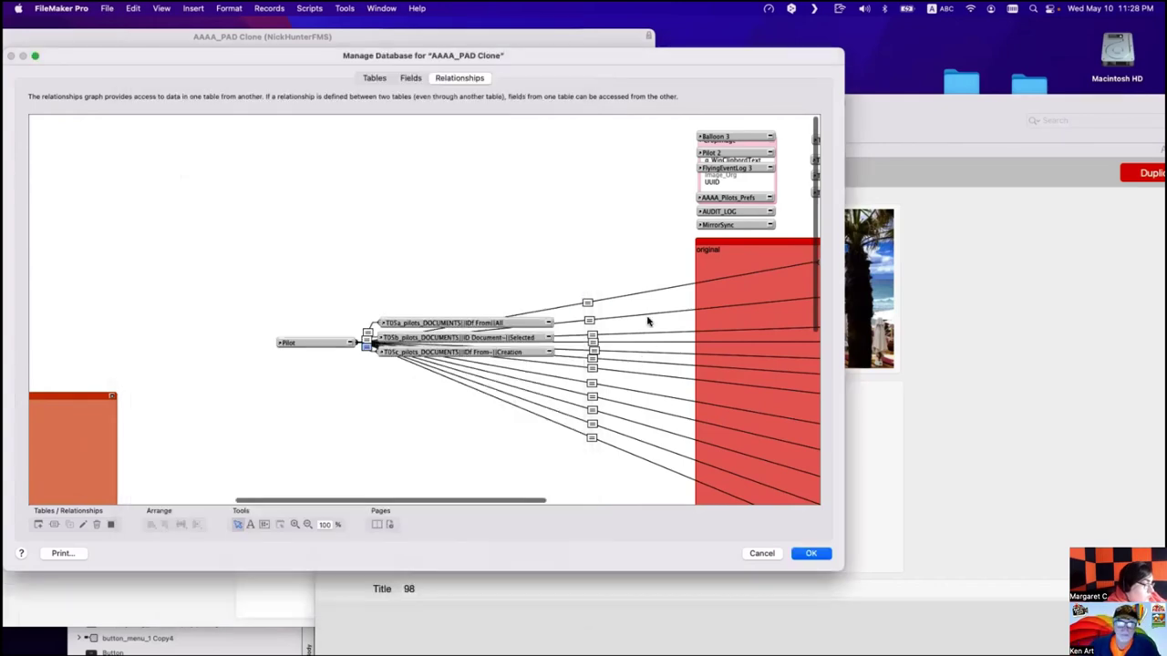
pyautogui.press('Return')
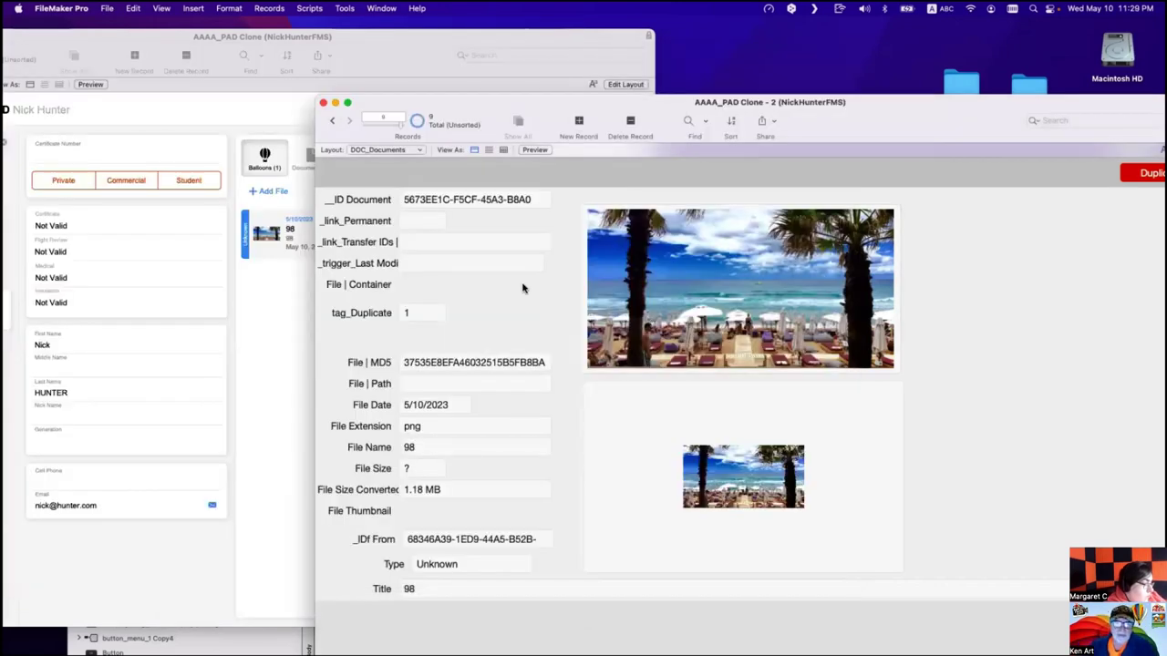
# Replace the image in the dashboard's File | Container field with the desktop's glyfada-beach-corfu picture, and bring the document record into view.
pyautogui.moveTo(558, 118)
pyautogui.mouseDown()
pyautogui.moveTo(905, 208)
pyautogui.moveTo(894, 410)
pyautogui.mouseUp()
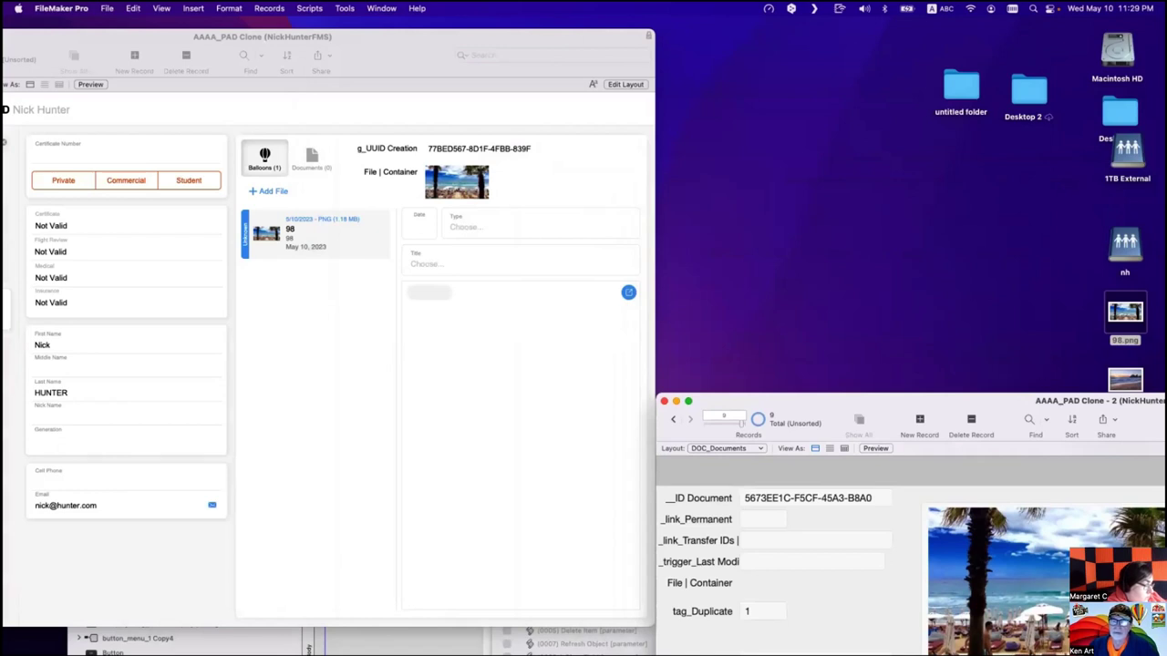
pyautogui.moveTo(1125, 379); pyautogui.dragTo(462, 190)
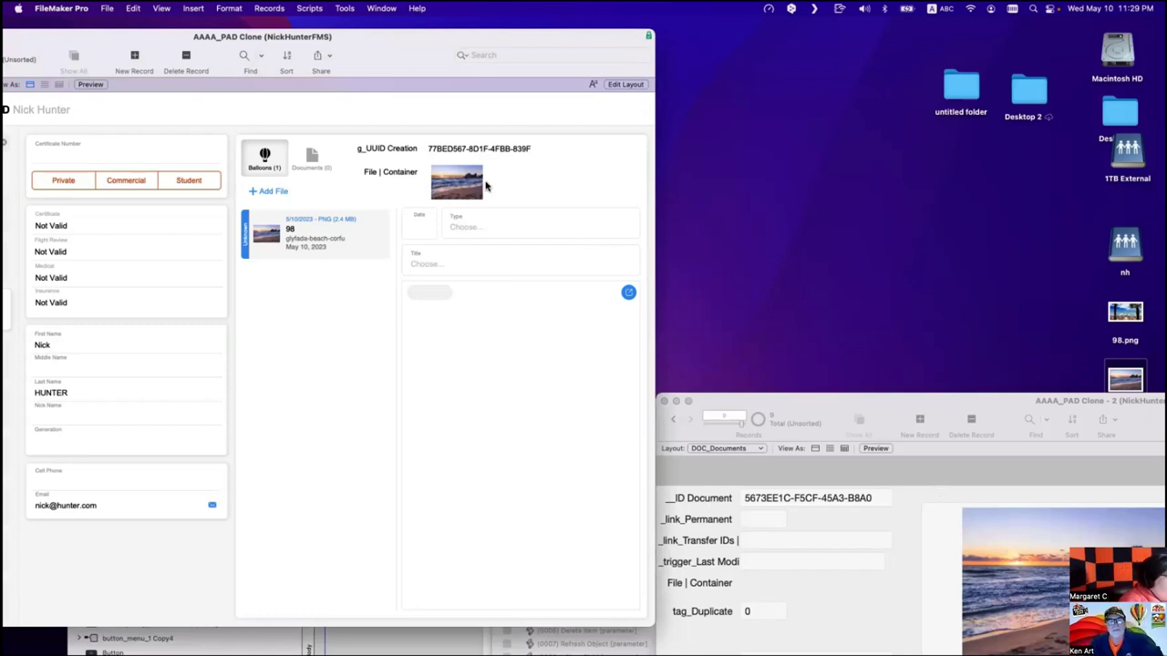
pyautogui.moveTo(801, 401); pyautogui.dragTo(670, 145)
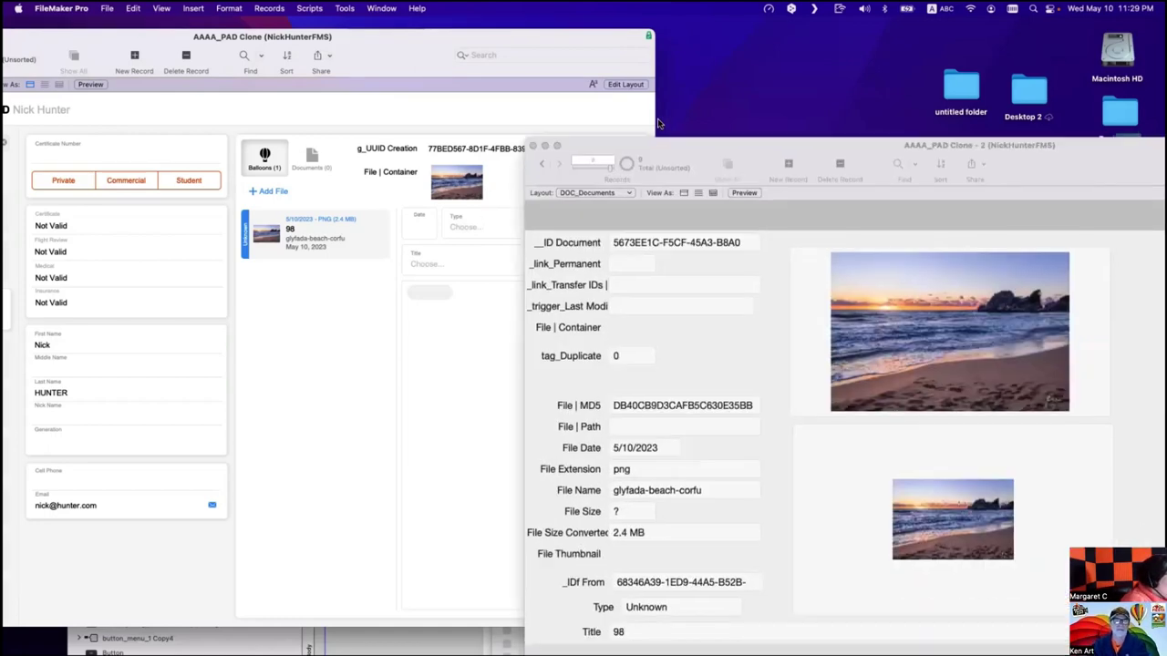
# On the DOC_Documents layout, shift the File | MD5 through File Size Converted fields up and move the File Thumbnail label off the layout.
pyautogui.press('super+l')
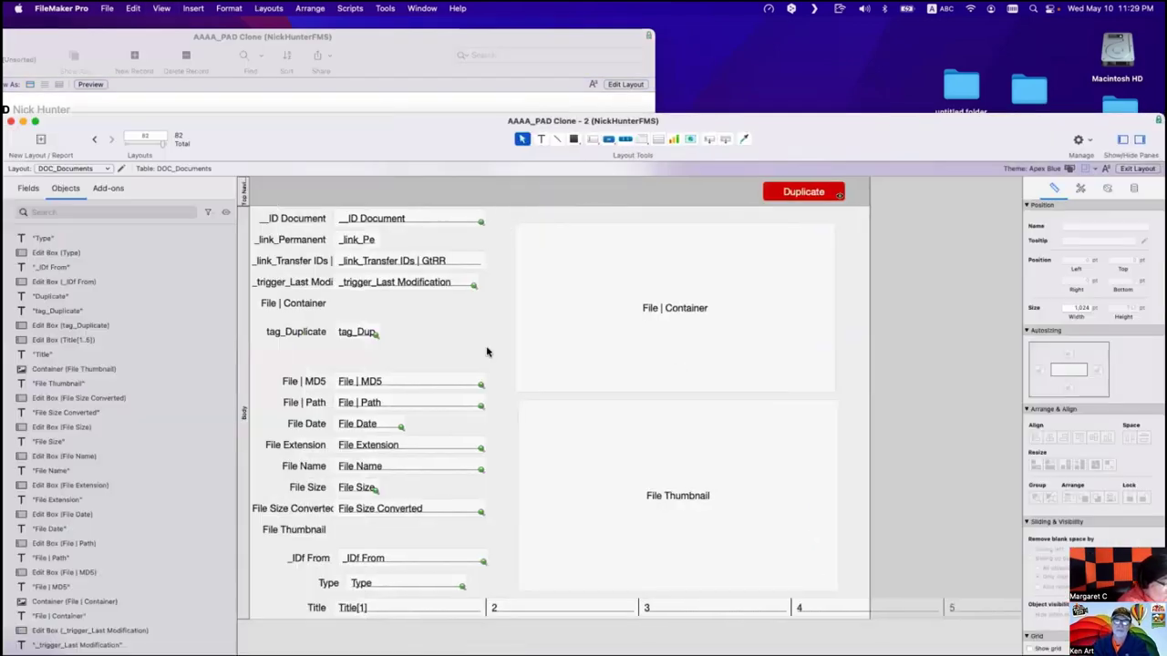
pyautogui.moveTo(292, 360); pyautogui.dragTo(447, 493)
pyautogui.click(356, 536)
pyautogui.moveTo(305, 510); pyautogui.dragTo(961, 414)
# Duplicate the _IDf From field above itself and assign UUID Creation to the copy, with a matching label.
pyautogui.click(351, 520)
pyautogui.moveTo(374, 560); pyautogui.dragTo(374, 523)
pyautogui.scroll(-5, 708, 428)
pyautogui.click(690, 451)
pyautogui.click(690, 471)
pyautogui.click(917, 493)
pyautogui.click(317, 512)
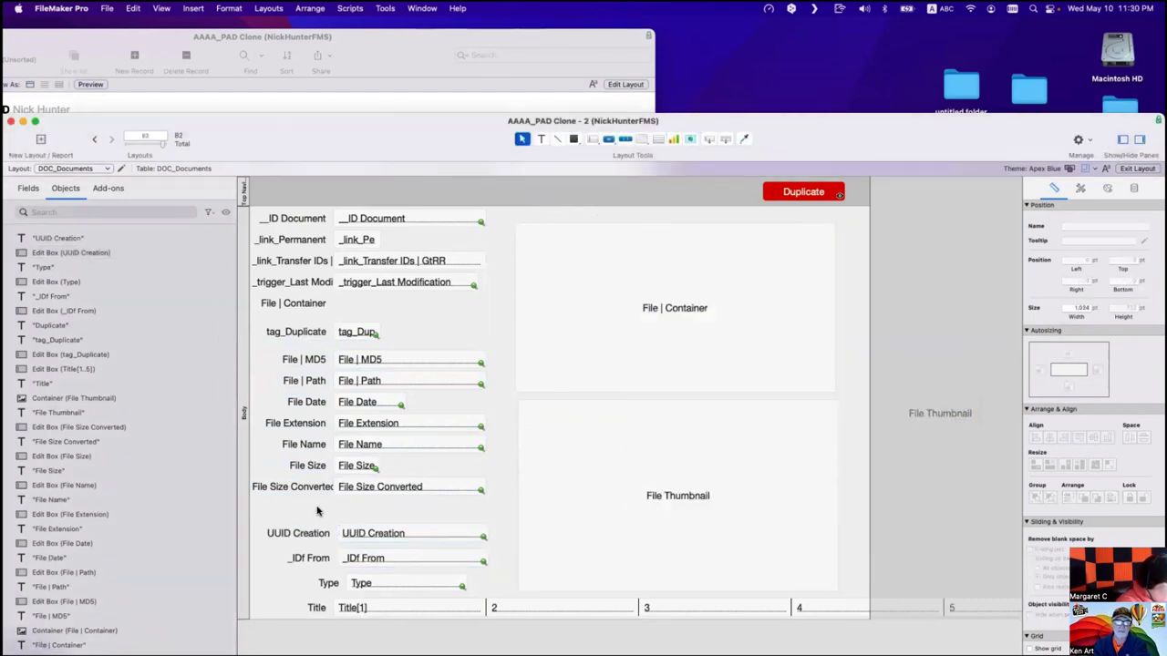
# Move the UUID Creation and _IDf From fields up under File Size Converted, and return the layout to Browse mode.
pyautogui.moveTo(261, 514); pyautogui.dragTo(493, 549)
pyautogui.moveTo(370, 565); pyautogui.dragTo(367, 547)
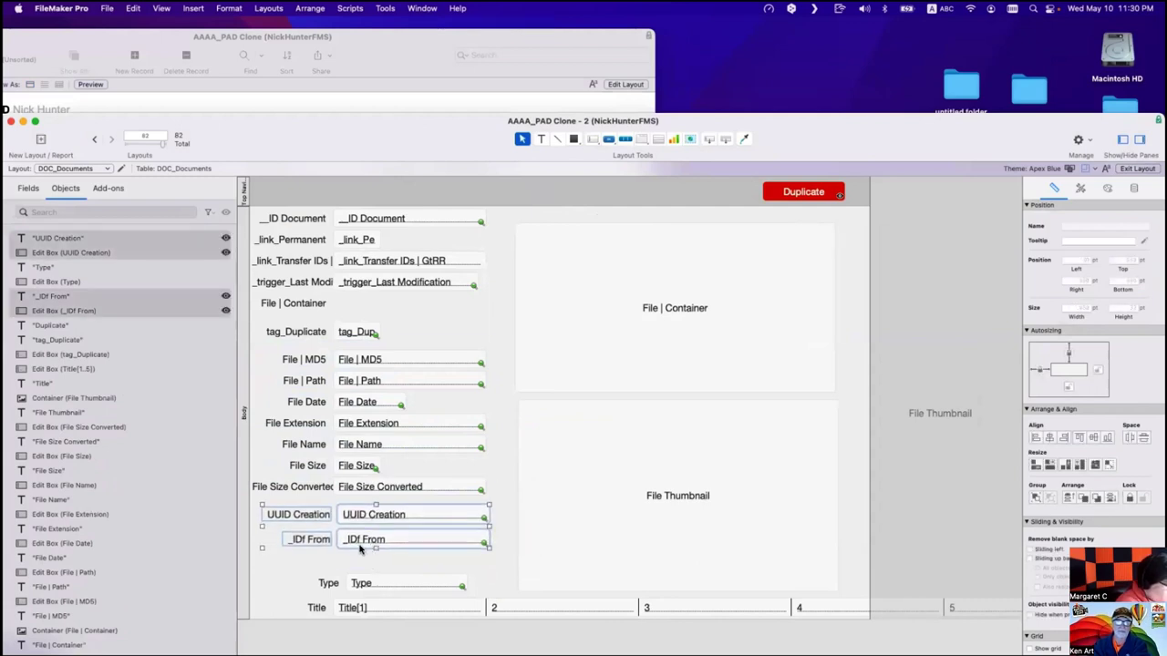
pyautogui.press('super+b')
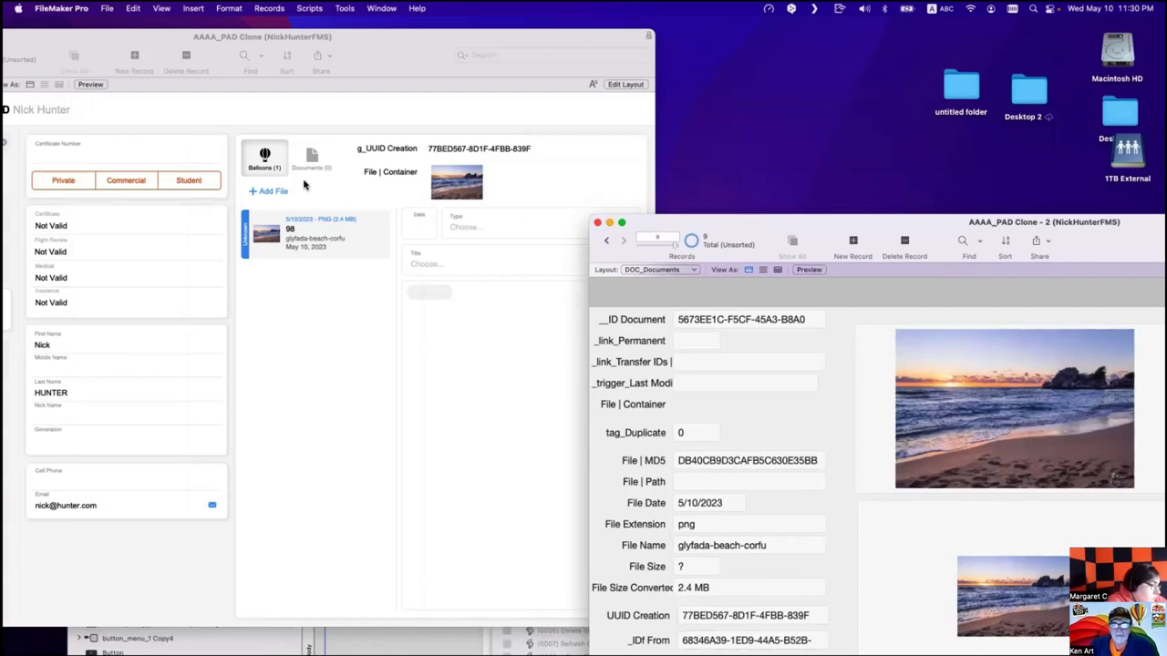
# Duplicate the dashboard's g_UUID Creation field into the header, assign __ID Pilot with its label to the copy, and return to Browse mode.
pyautogui.click(310, 190)
pyautogui.press('super+l')
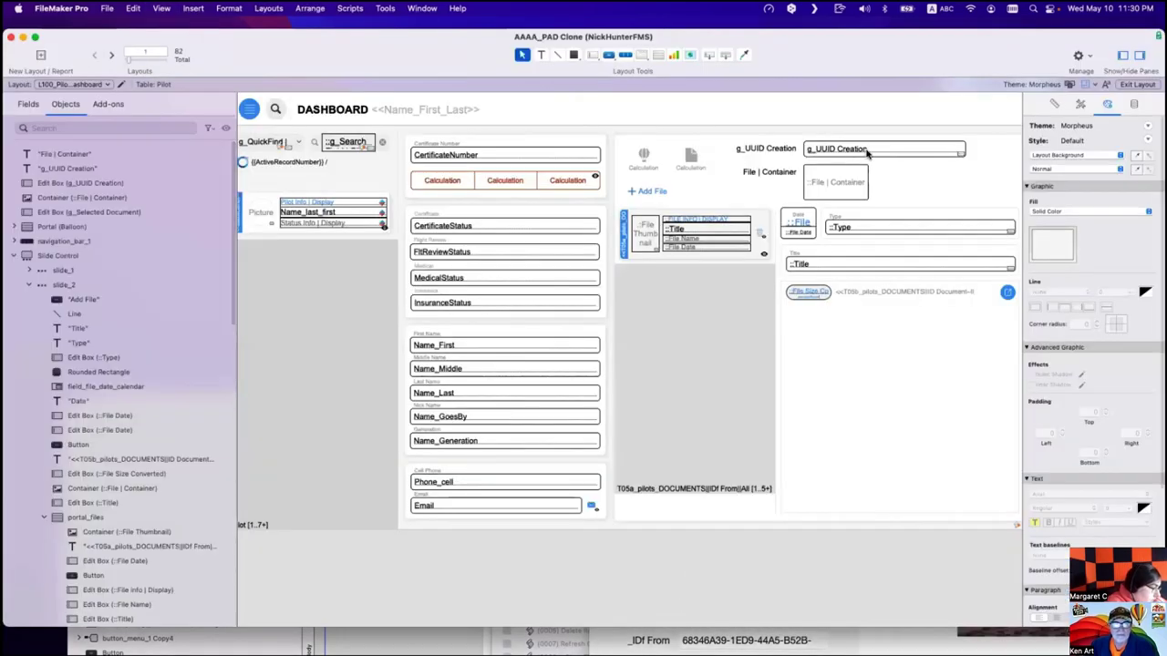
pyautogui.click(867, 154)
pyautogui.moveTo(866, 154); pyautogui.dragTo(866, 114)
pyautogui.doubleClick(870, 112)
pyautogui.scroll(3, 693, 394)
pyautogui.scroll(10, 691, 365)
pyautogui.click(688, 290)
pyautogui.click(702, 472)
pyautogui.click(914, 495)
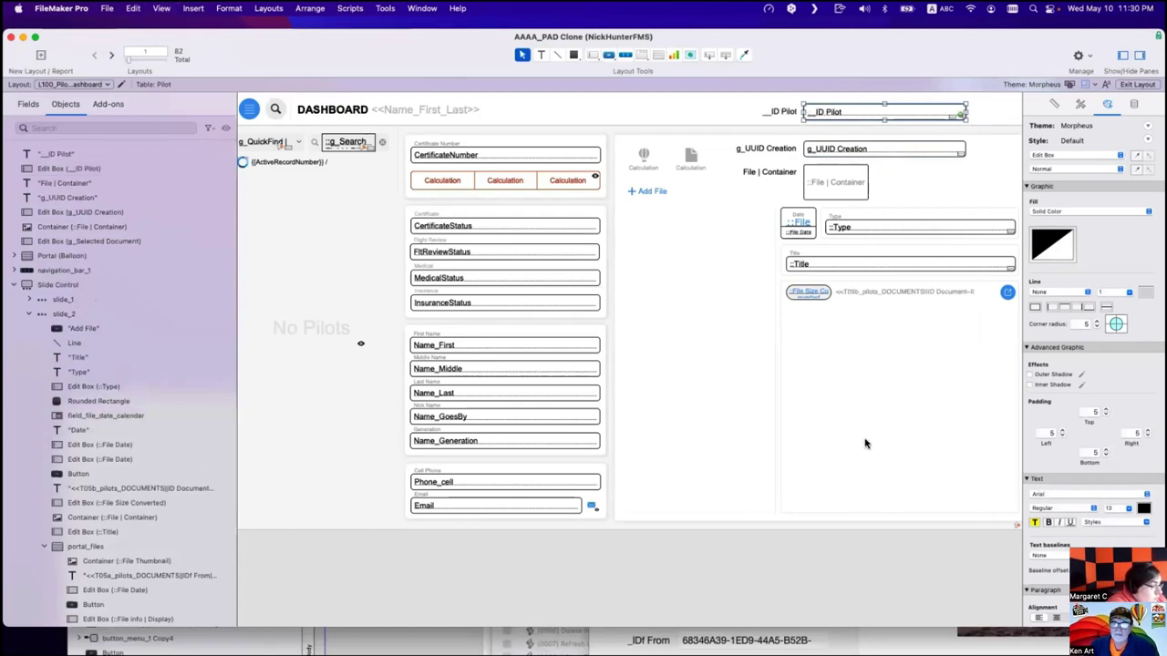
pyautogui.press('super+b')
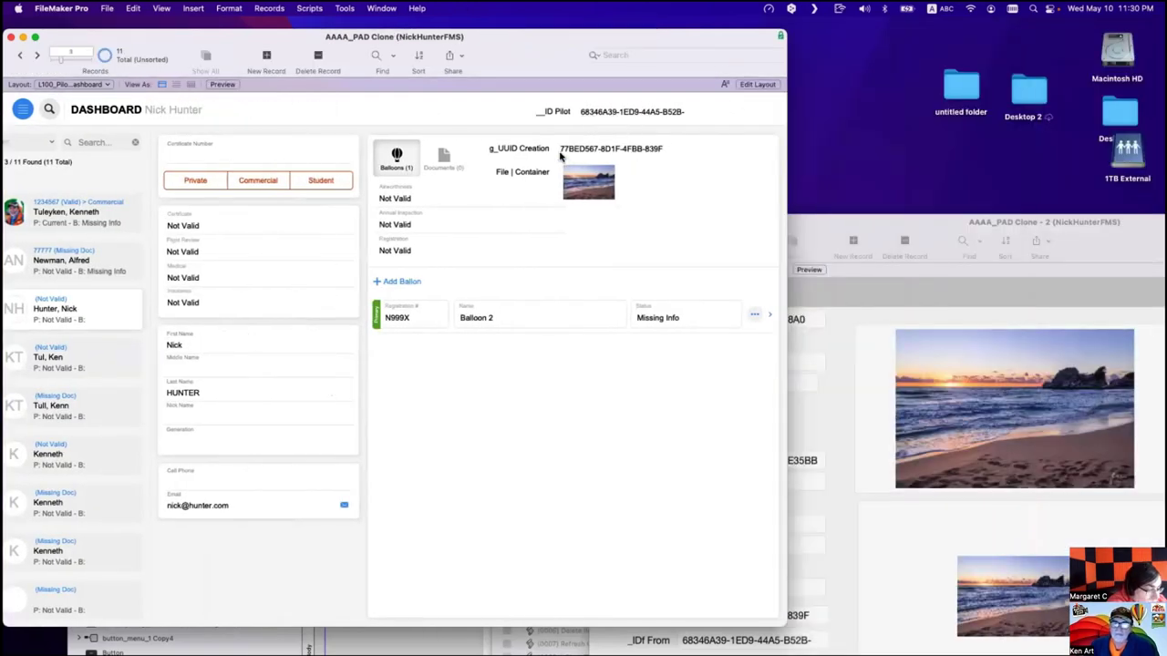
# Show the pilot's Documents on the dashboard, run Add File to generate a new g_UUID Creation value, and check the __ID Pilot field.
pyautogui.click(897, 434)
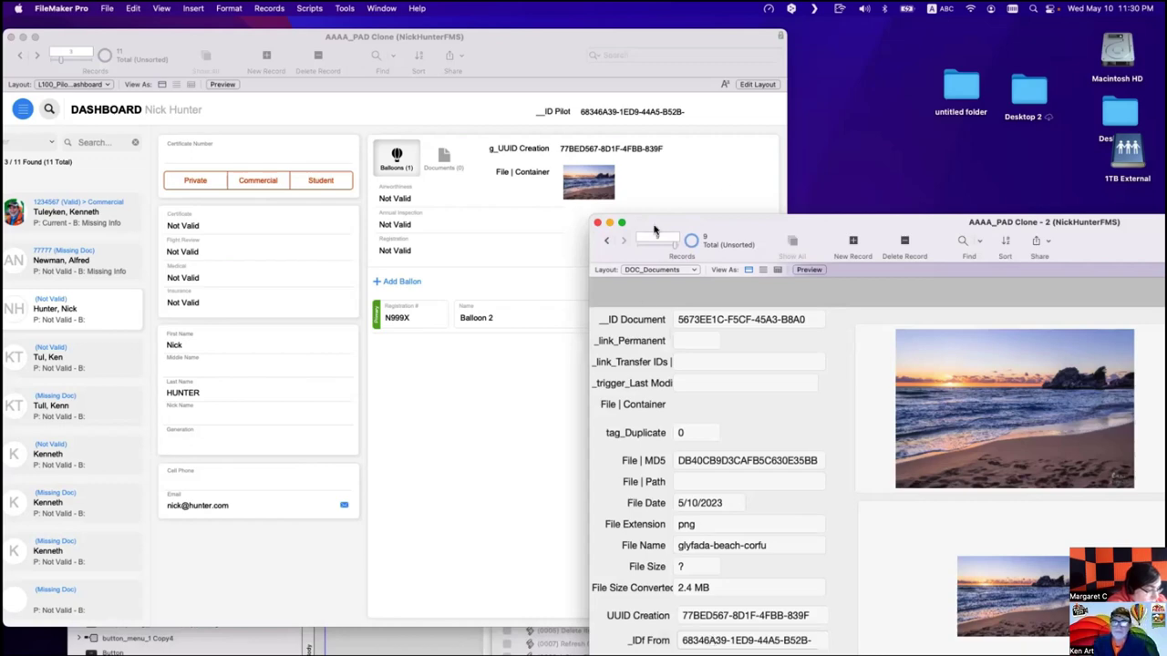
pyautogui.click(601, 190)
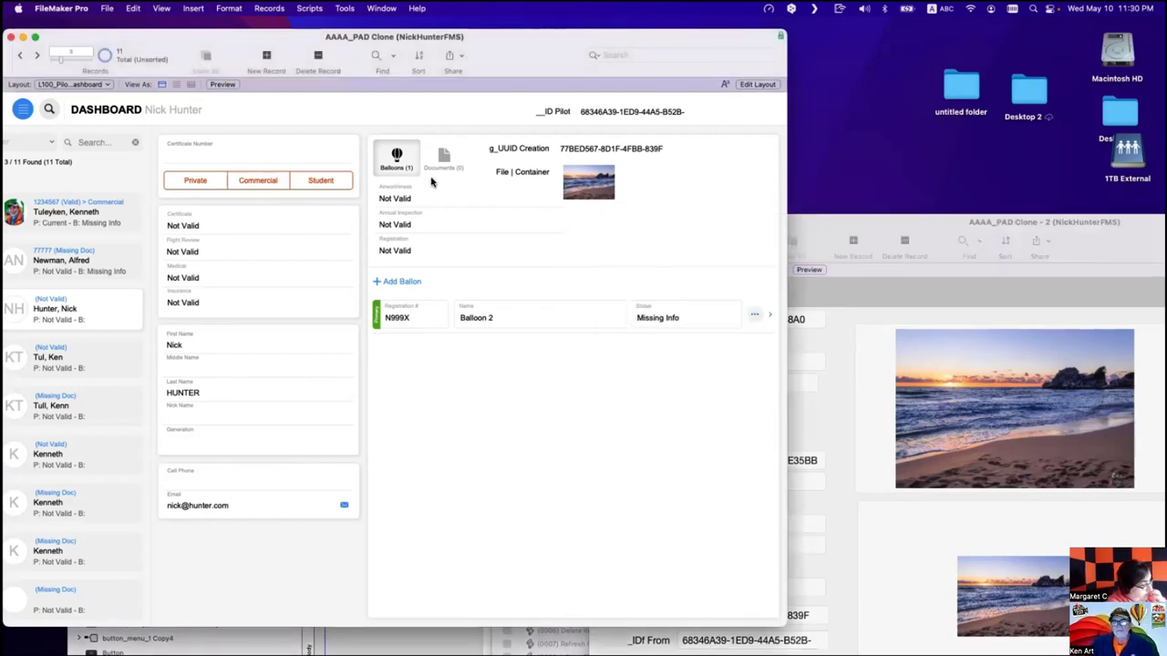
pyautogui.click(443, 160)
pyautogui.click(407, 190)
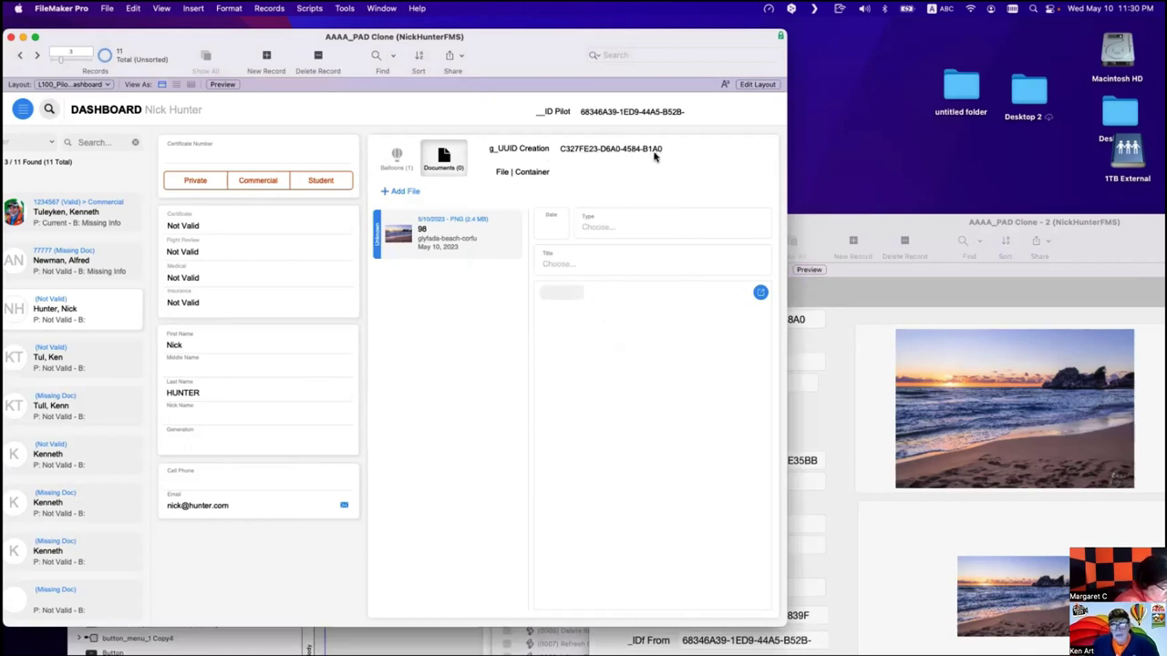
pyautogui.click(622, 111)
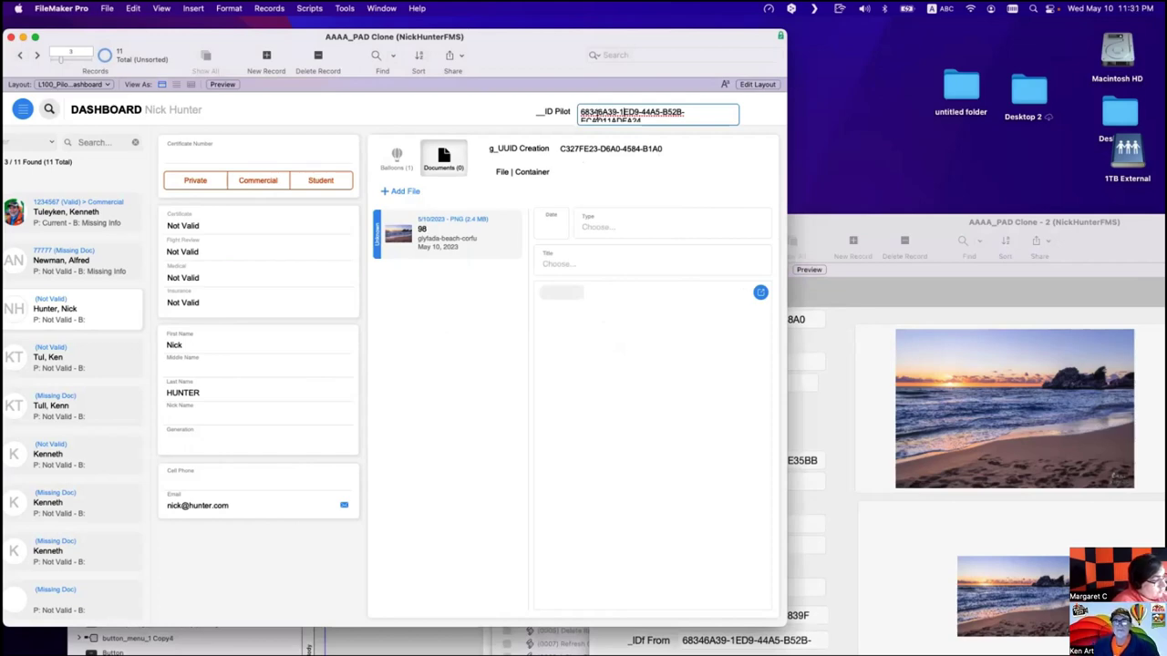
pyautogui.click(507, 153)
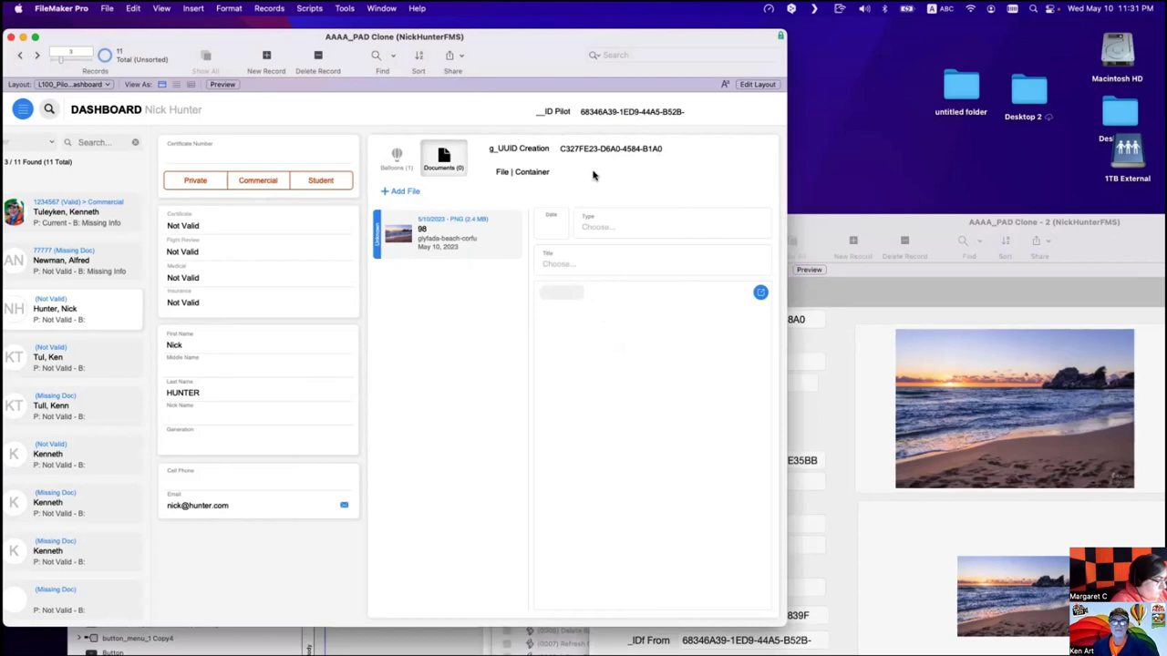
# Move the DOC_Documents window clear of the desktop files and insert 98.png into the dashboard's empty File | Container field.
pyautogui.moveTo(1011, 225)
pyautogui.mouseDown()
pyautogui.moveTo(939, 407)
pyautogui.moveTo(670, 407)
pyautogui.moveTo(674, 436)
pyautogui.mouseUp()
pyautogui.moveTo(1130, 315)
pyautogui.mouseDown()
pyautogui.moveTo(583, 179)
pyautogui.moveTo(604, 186)
pyautogui.mouseUp()
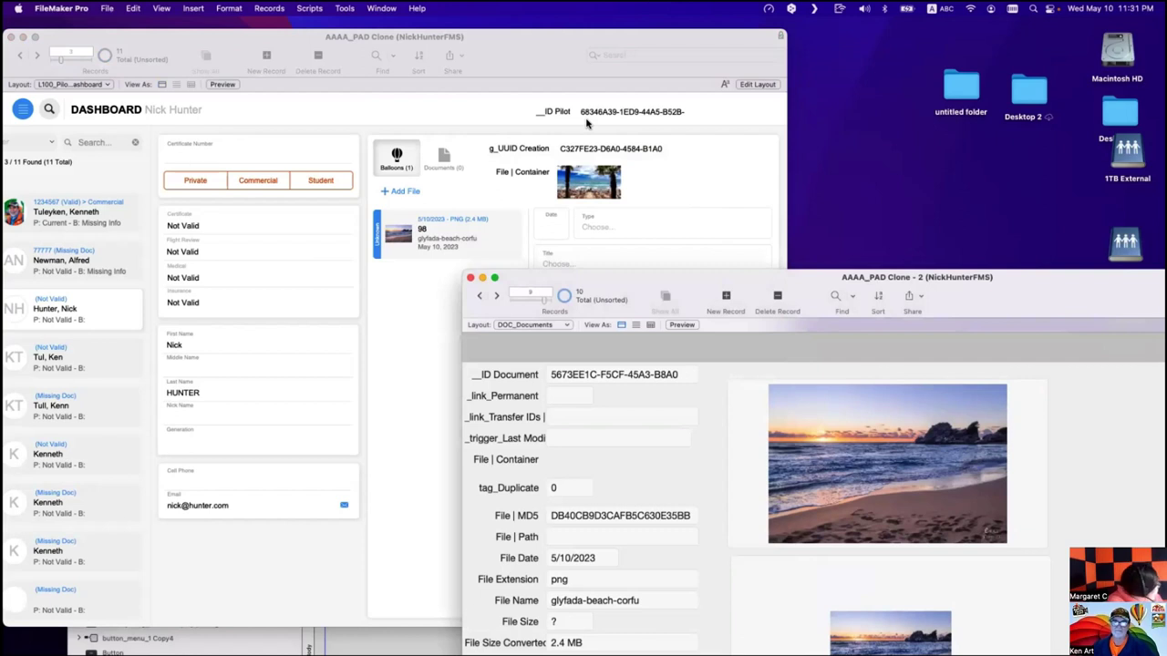
# Return to the pilot dashboard and open the (1001) Add File | Pilots script for editing in the Script Workspace.
pyautogui.click(734, 165)
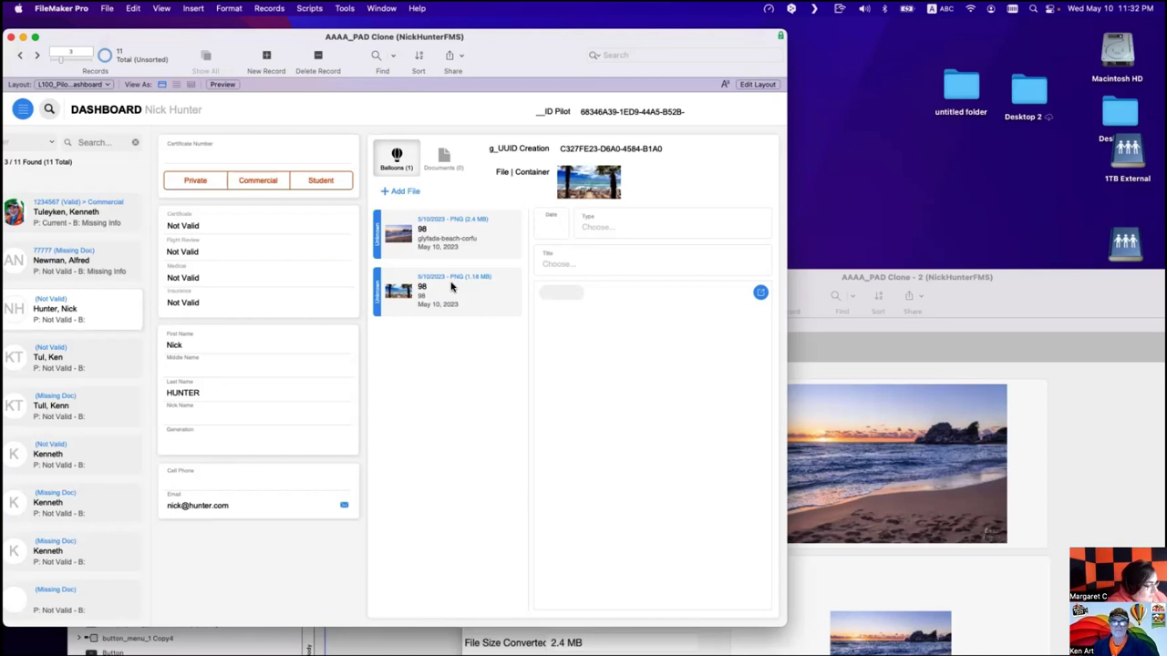
pyautogui.press('super+shift+s')
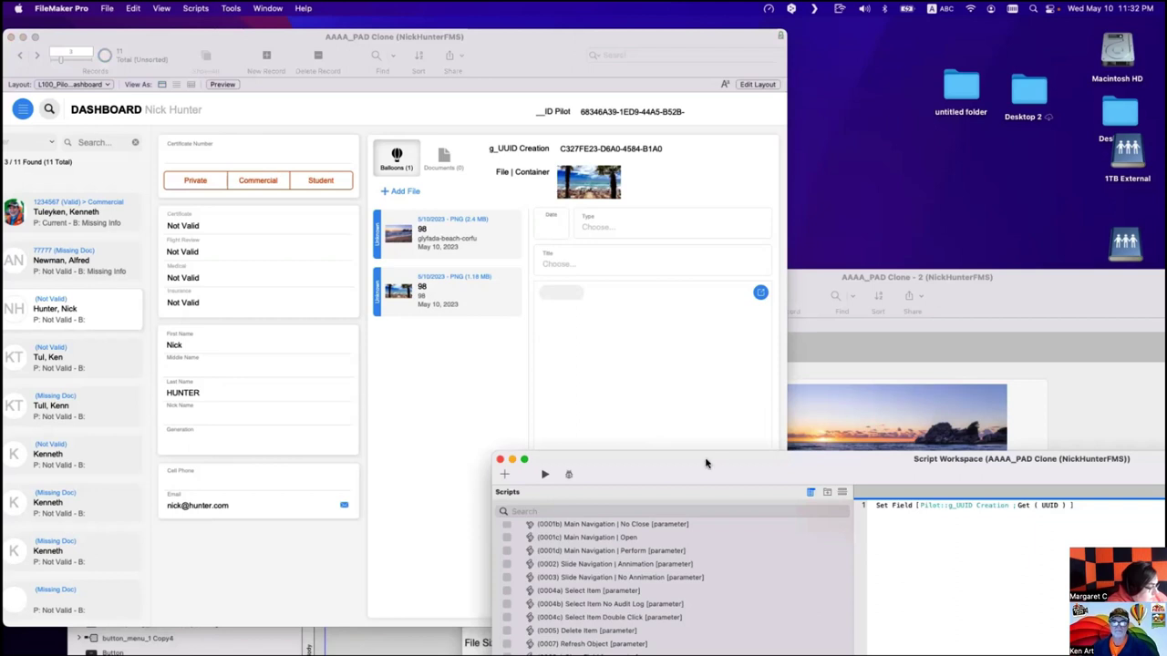
pyautogui.doubleClick(705, 463)
pyautogui.click(623, 228)
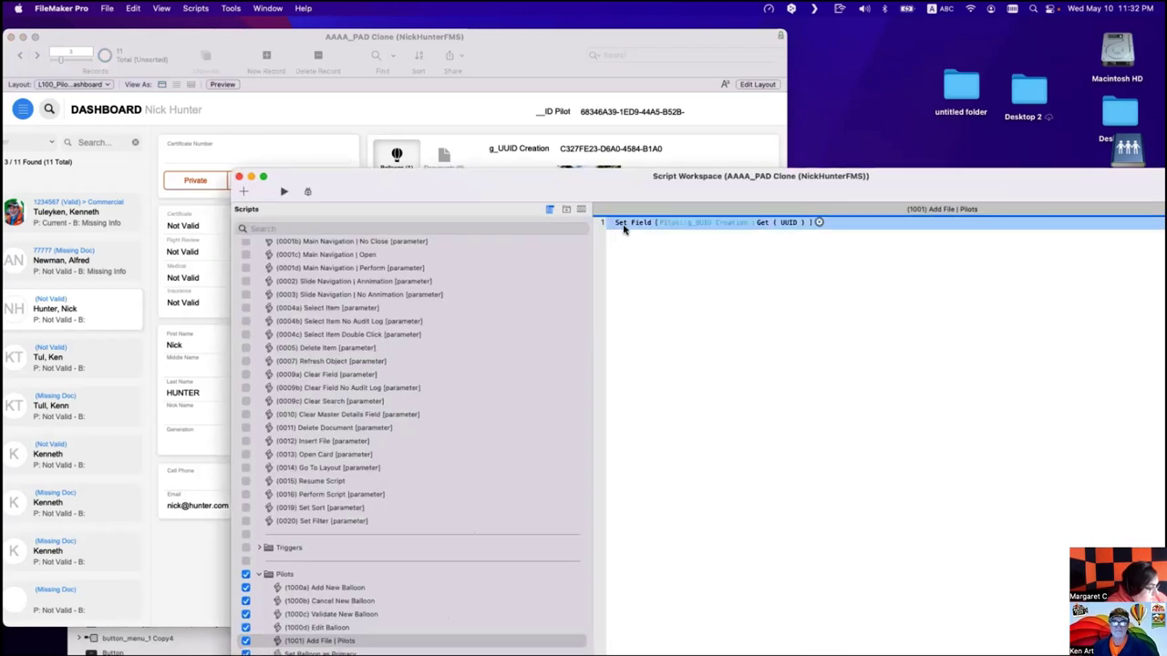
# Add an Insert File script step after the Set Field step for Pilot::g_UUID Creation.
pyautogui.press('Down')
pyautogui.write('inser')
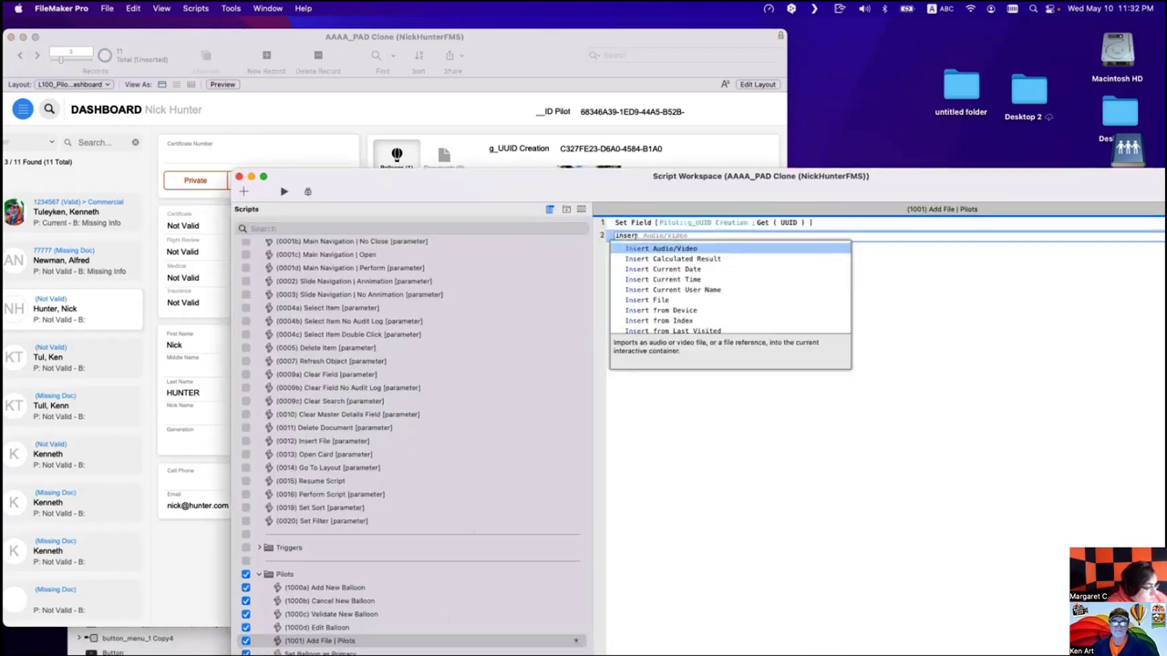
pyautogui.press('Down')
pyautogui.press('Down')
pyautogui.press('Down')
pyautogui.press('Down')
pyautogui.press('Down')
pyautogui.press('Down')
pyautogui.press('Down')
pyautogui.press('Down')
pyautogui.press('Down')
pyautogui.press('Down')
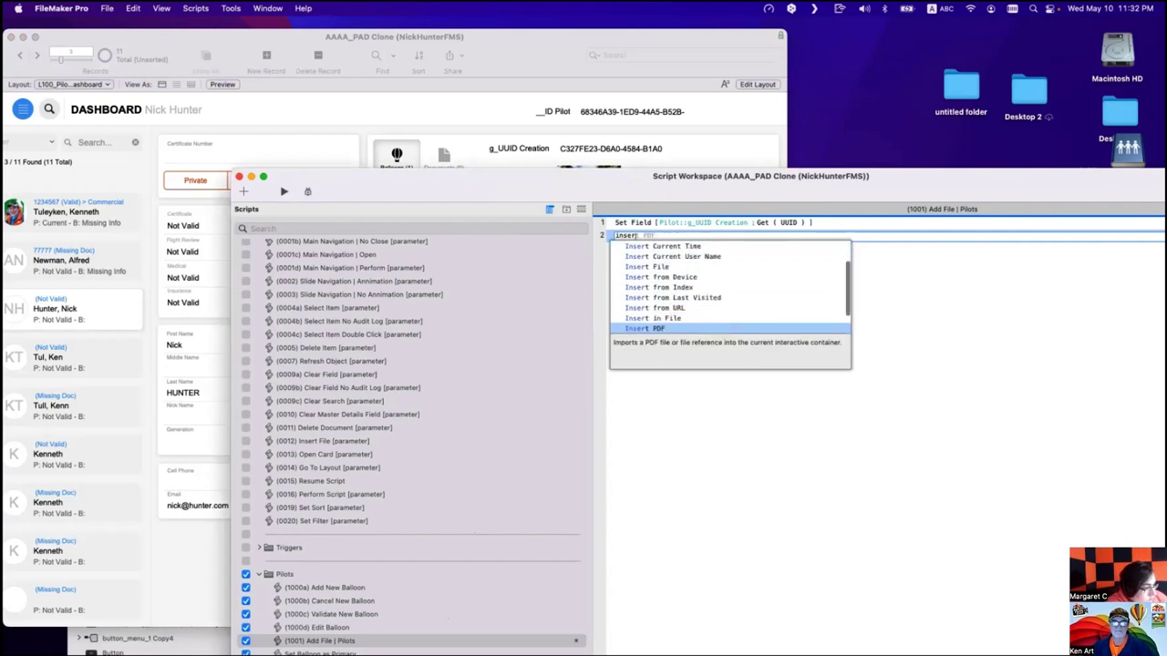
pyautogui.press('Up')
pyautogui.press('Up')
pyautogui.press('Up')
pyautogui.press('Up')
pyautogui.press('Up')
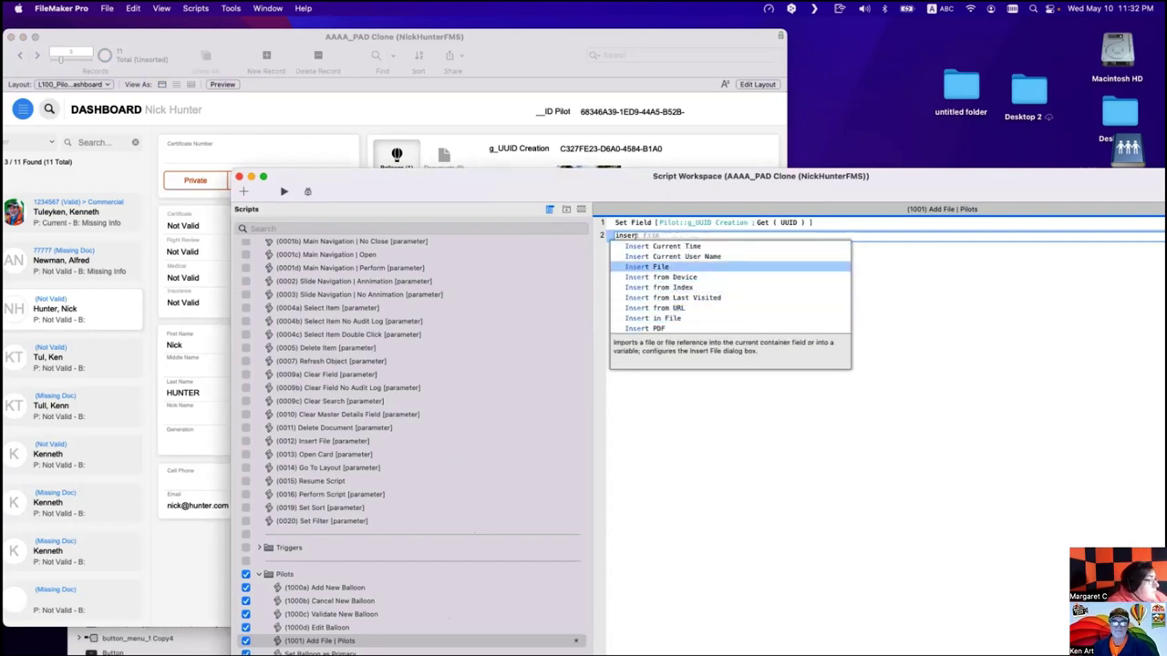
pyautogui.press('Return')
# Configure the Insert File options to Insert storage, content of file display and compression when possible.
pyautogui.click(678, 235)
pyautogui.click(643, 265)
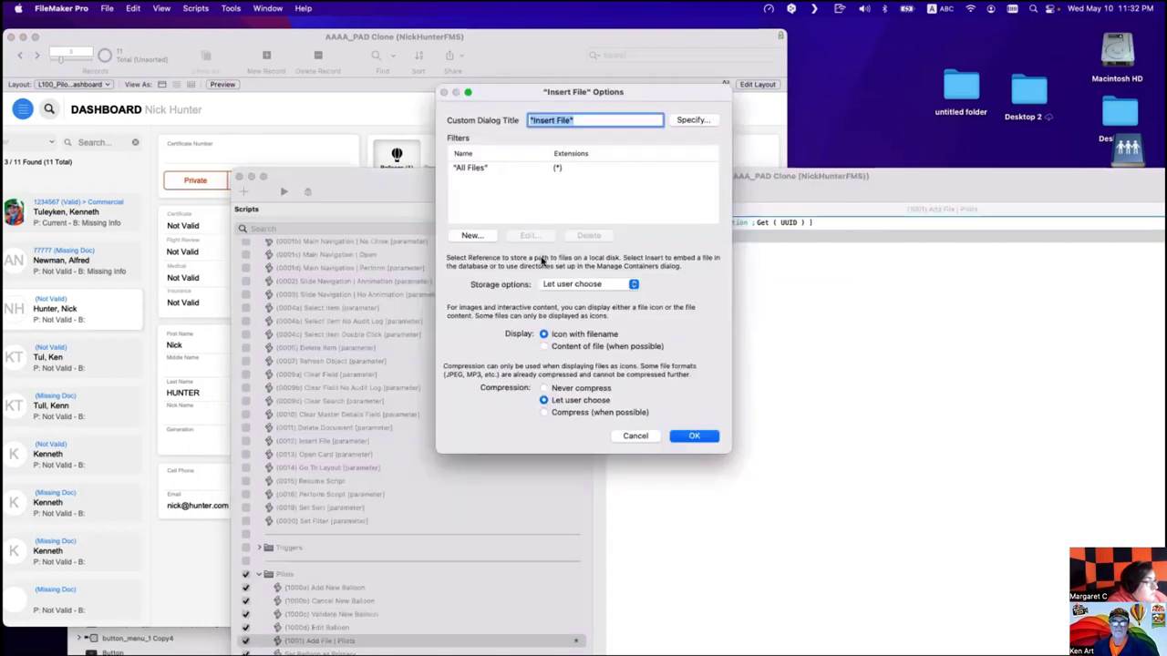
pyautogui.click(586, 285)
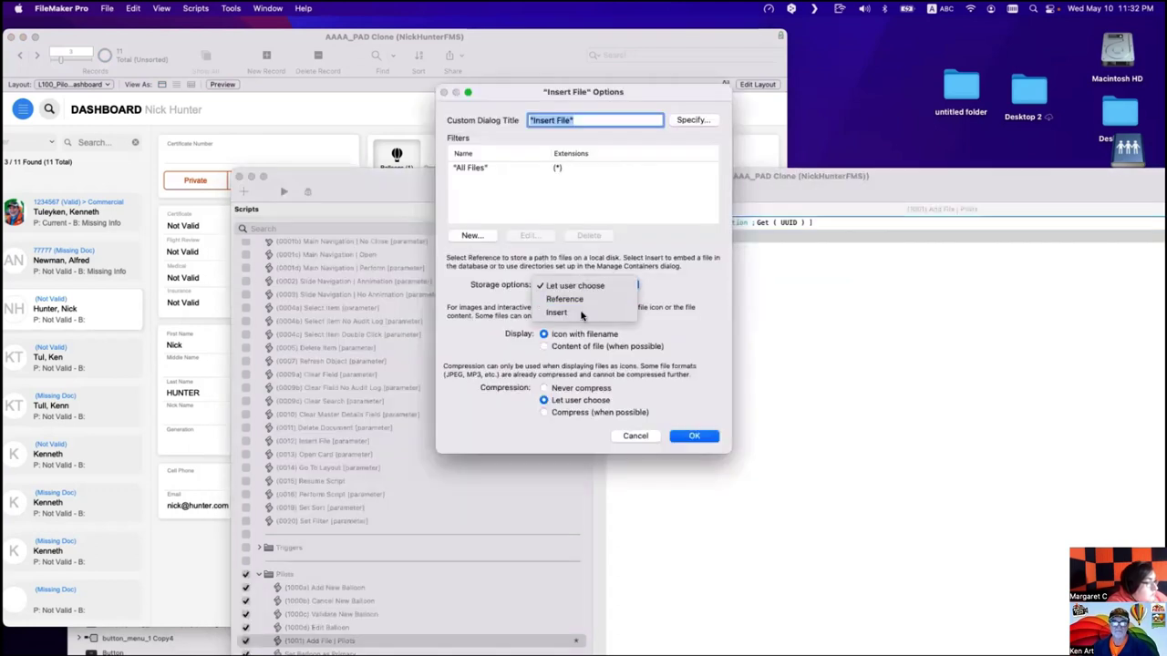
pyautogui.click(584, 313)
pyautogui.click(578, 347)
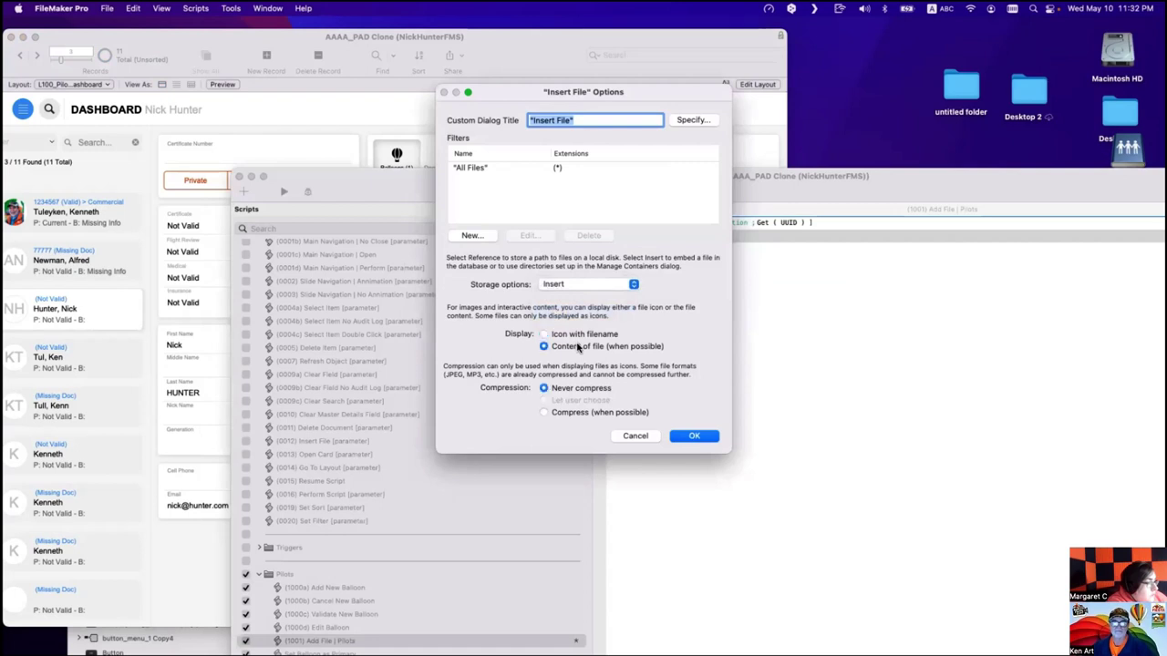
pyautogui.click(581, 413)
pyautogui.click(693, 437)
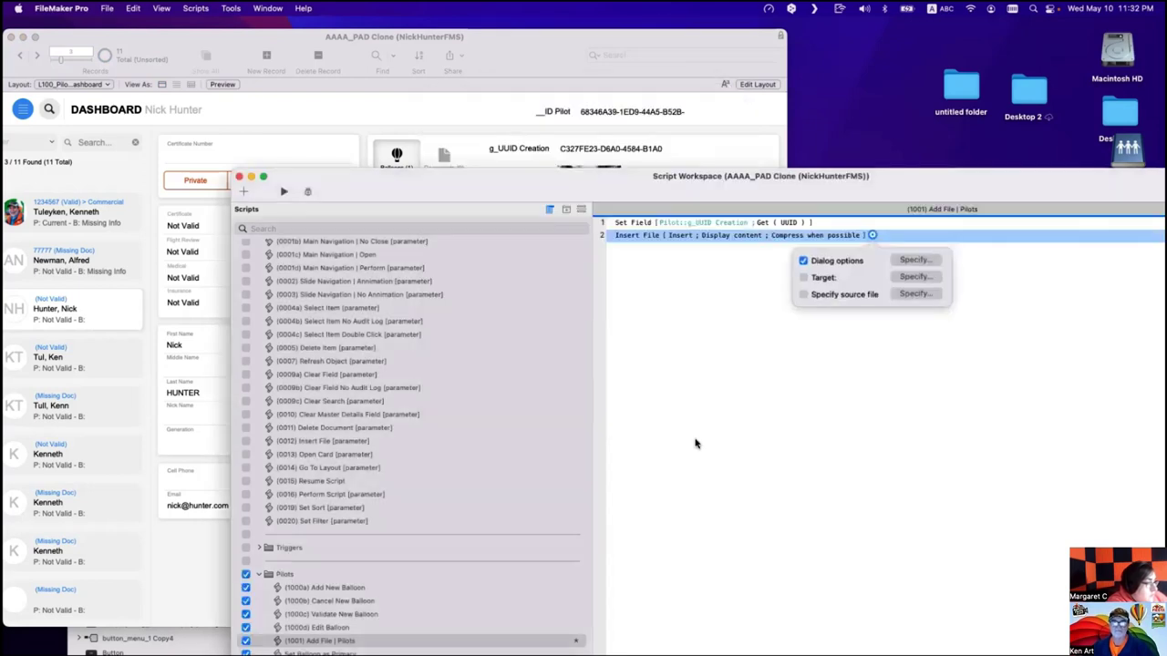
pyautogui.press('super+s')
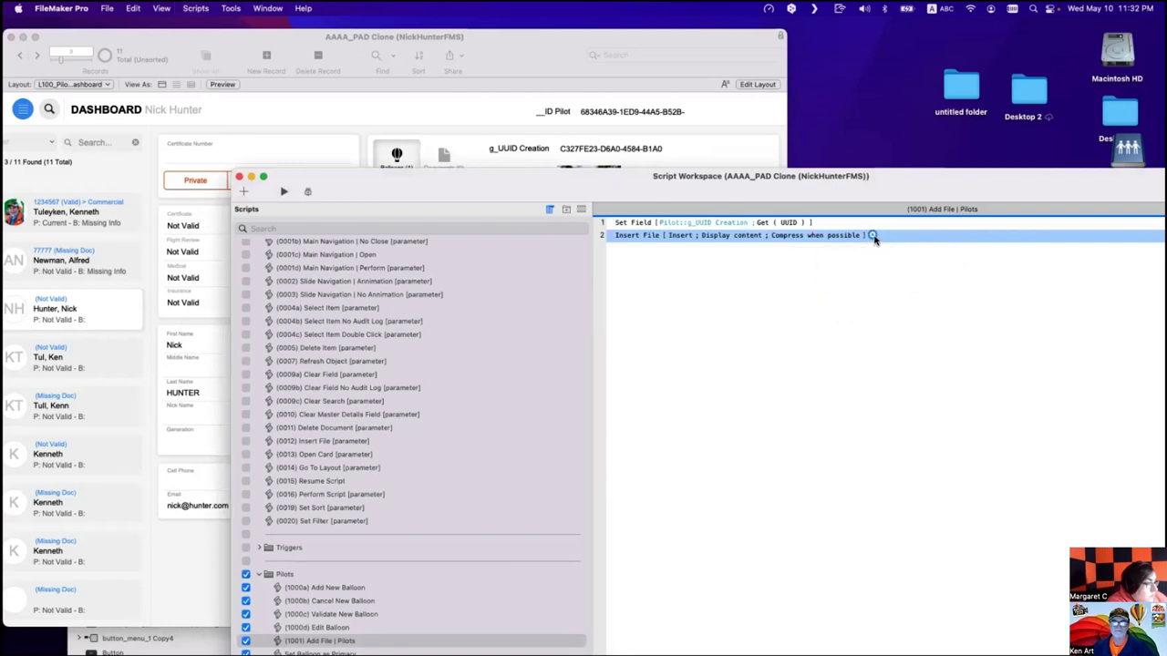
# Set the Insert File target to T05c_pilots_DOCUMENTS||IDf From~||Creation::File | Container and save the script.
pyautogui.click(873, 236)
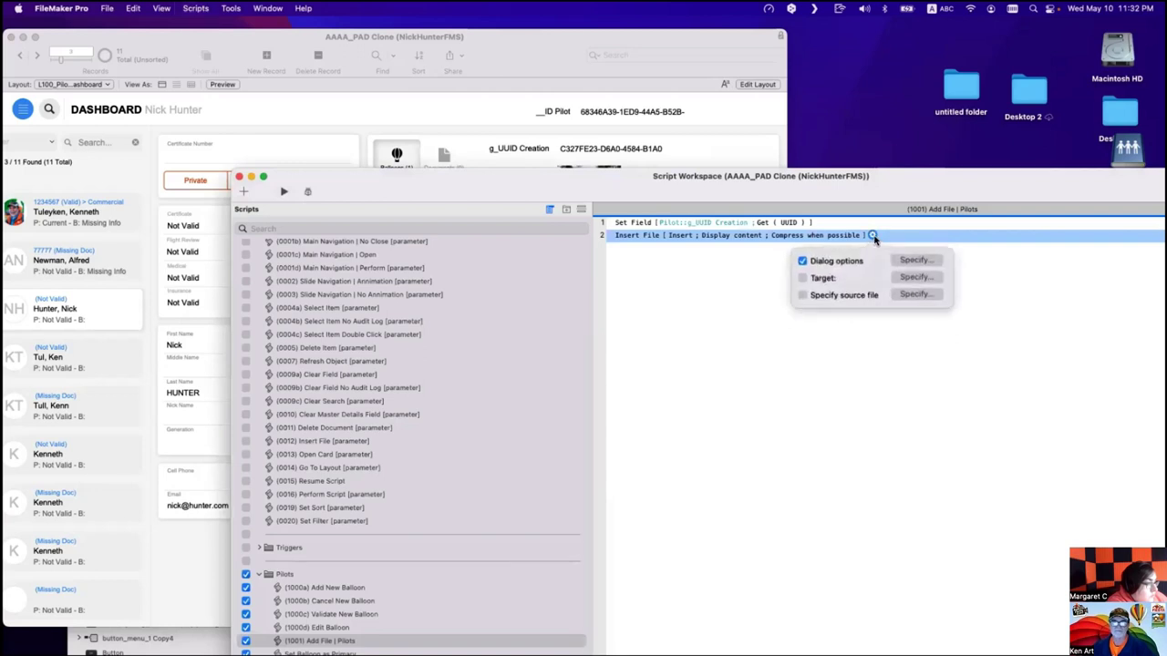
pyautogui.click(907, 278)
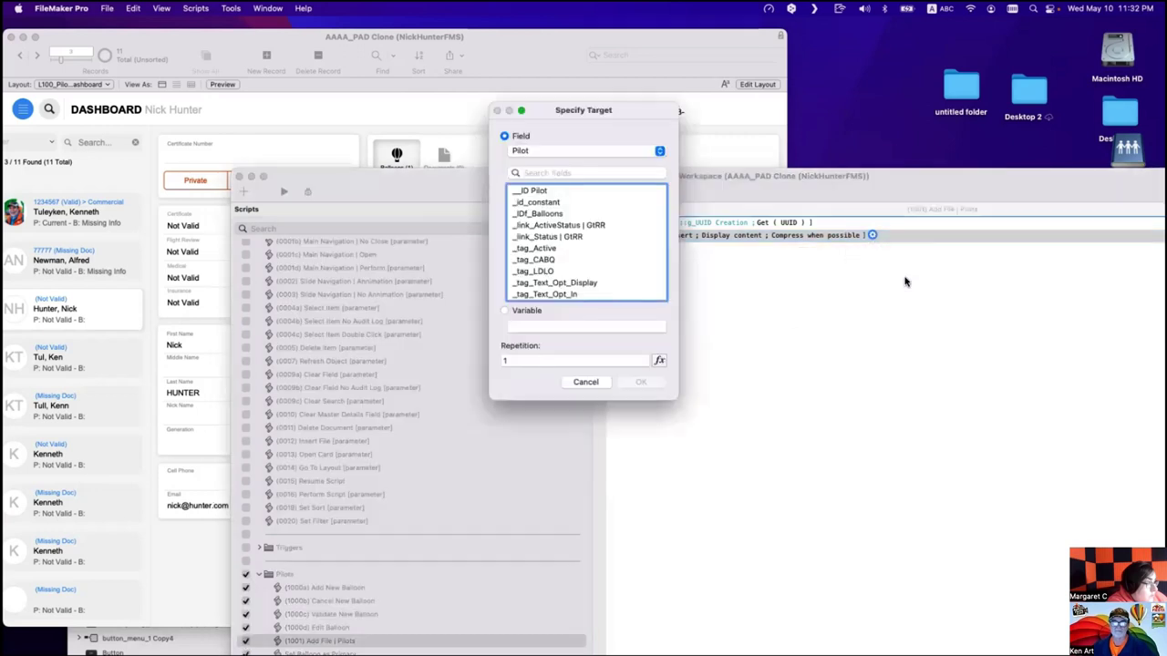
pyautogui.click(555, 153)
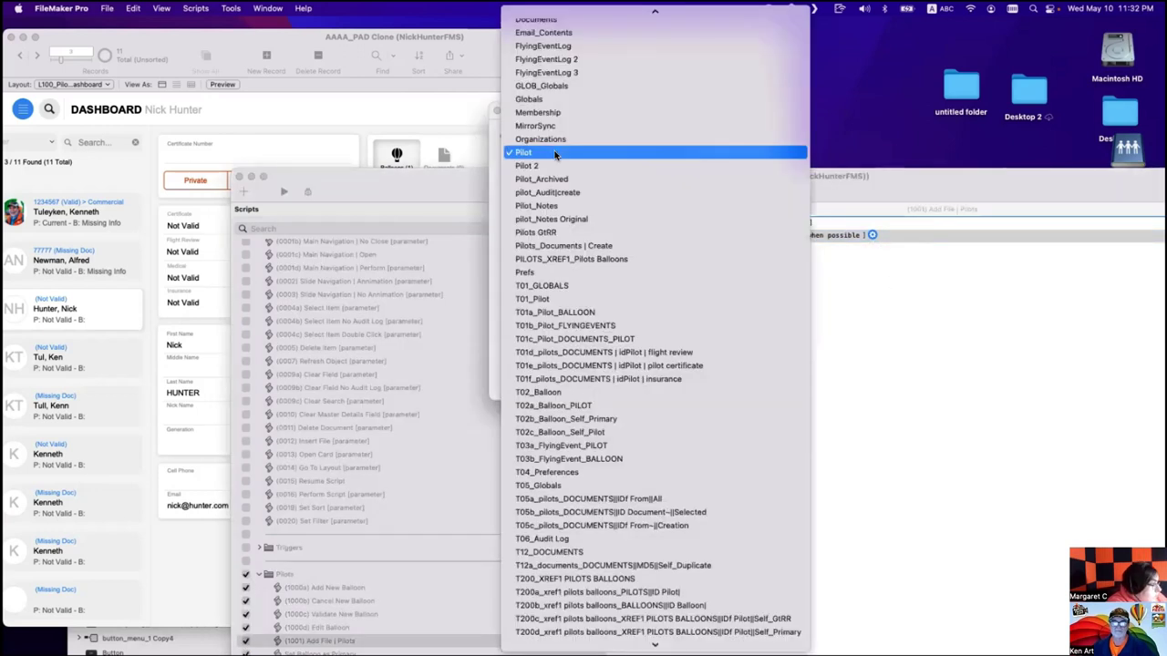
pyautogui.write('T05')
pyautogui.press('Down')
pyautogui.press('Down')
pyautogui.press('Down')
pyautogui.press('Down')
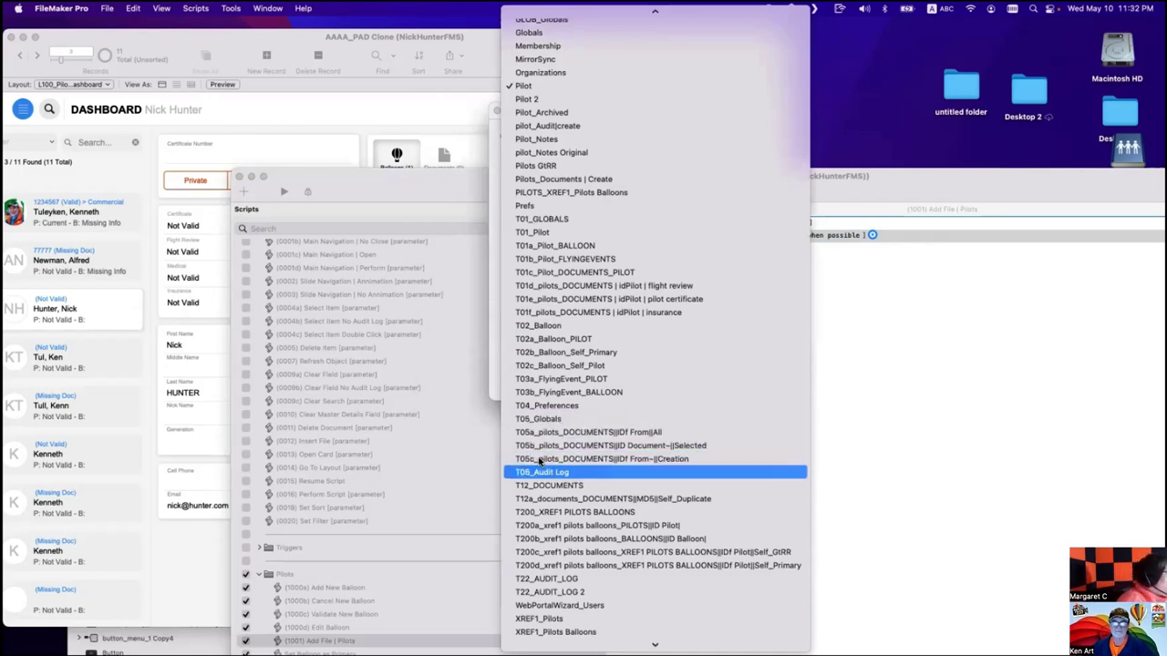
pyautogui.click(539, 459)
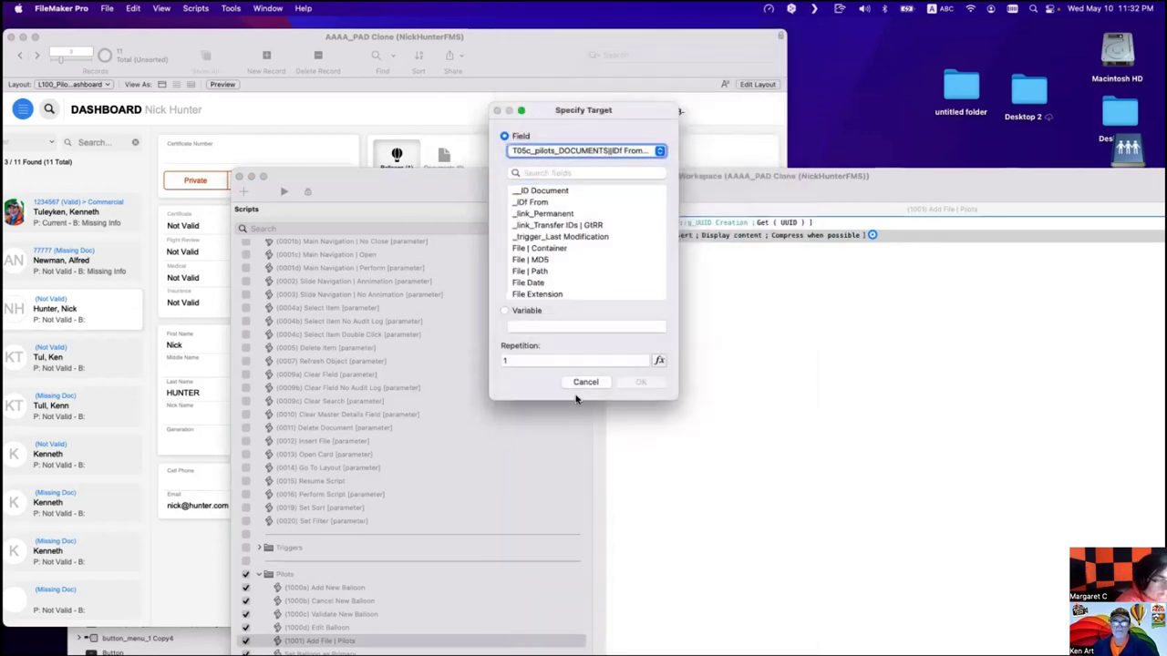
pyautogui.doubleClick(558, 249)
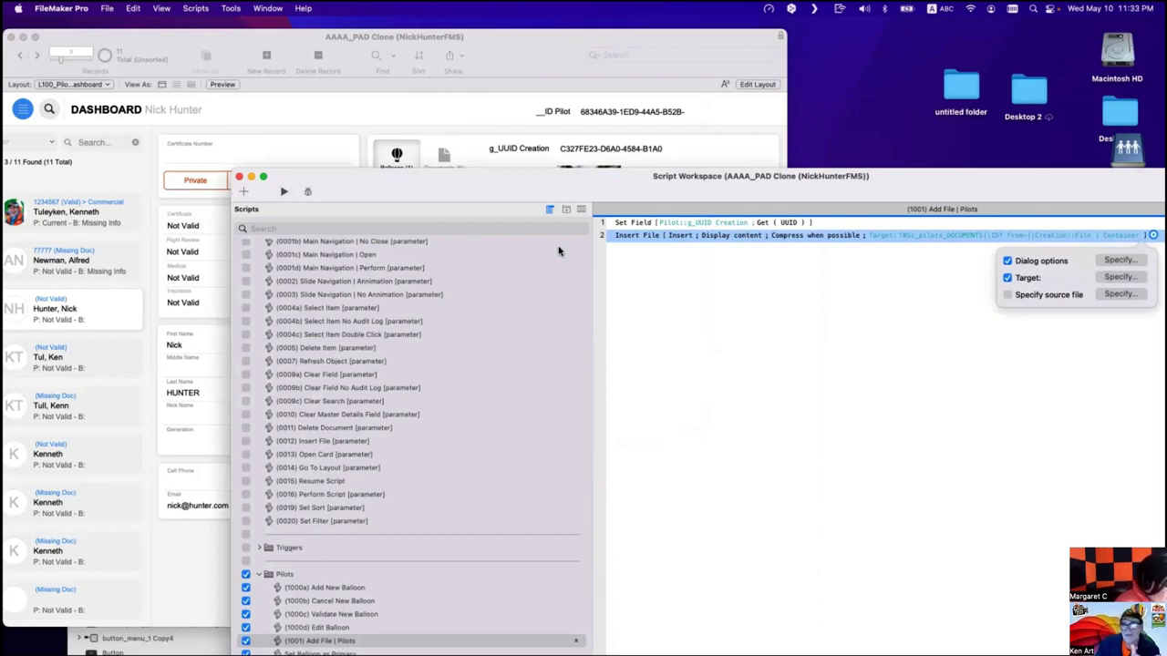
pyautogui.click(678, 283)
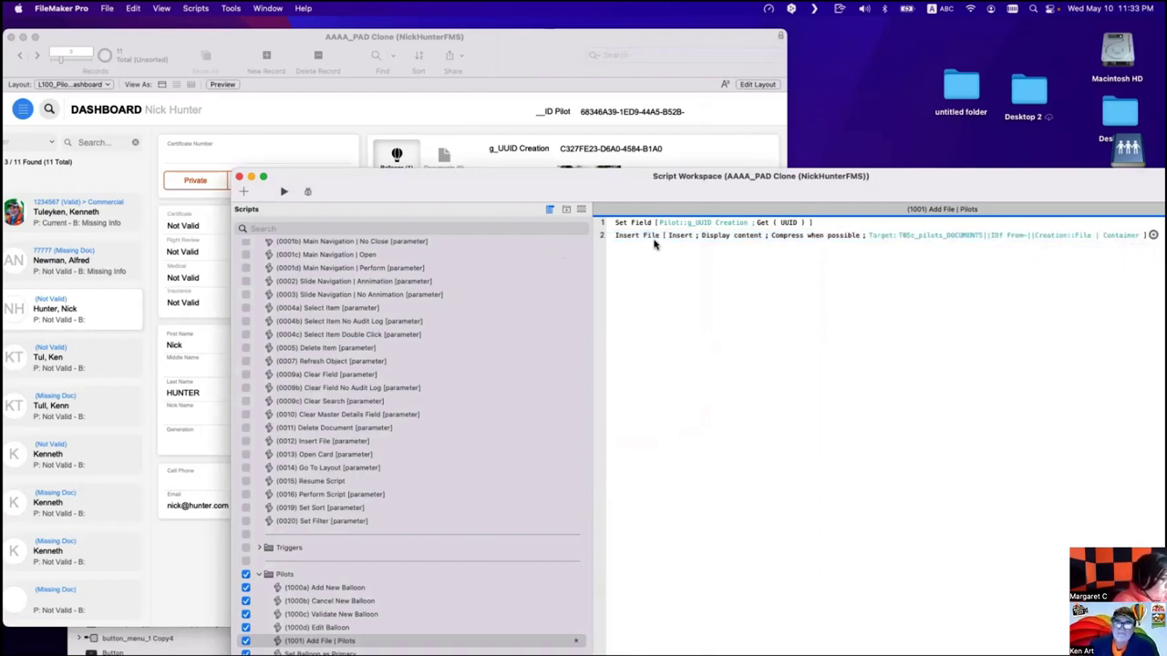
pyautogui.press('super+r')
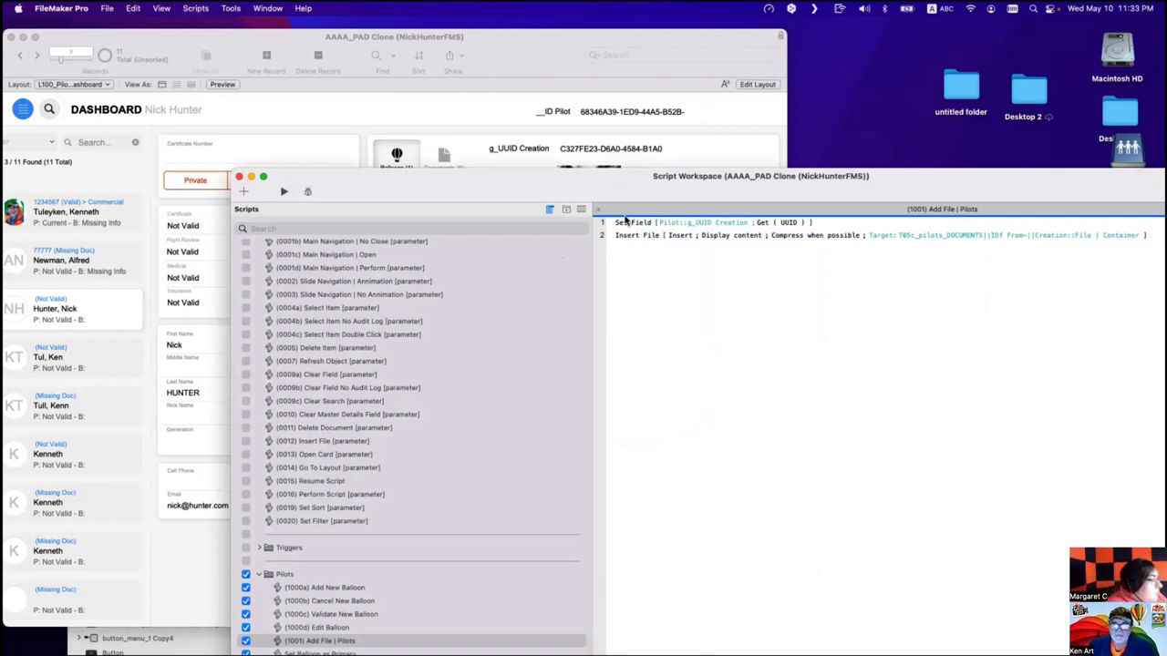
# Test Add File on the pilot dashboard by inserting glyfada-beach-corfu.png, and select the new document entry.
pyautogui.moveTo(611, 190); pyautogui.dragTo(663, 361)
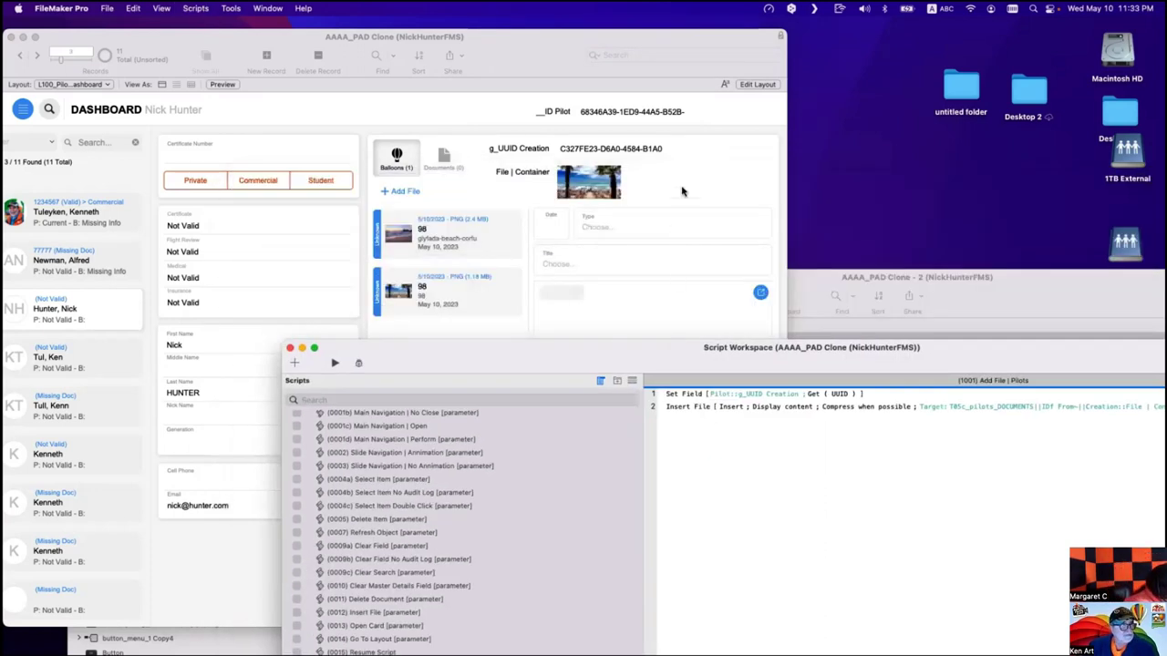
pyautogui.click(682, 201)
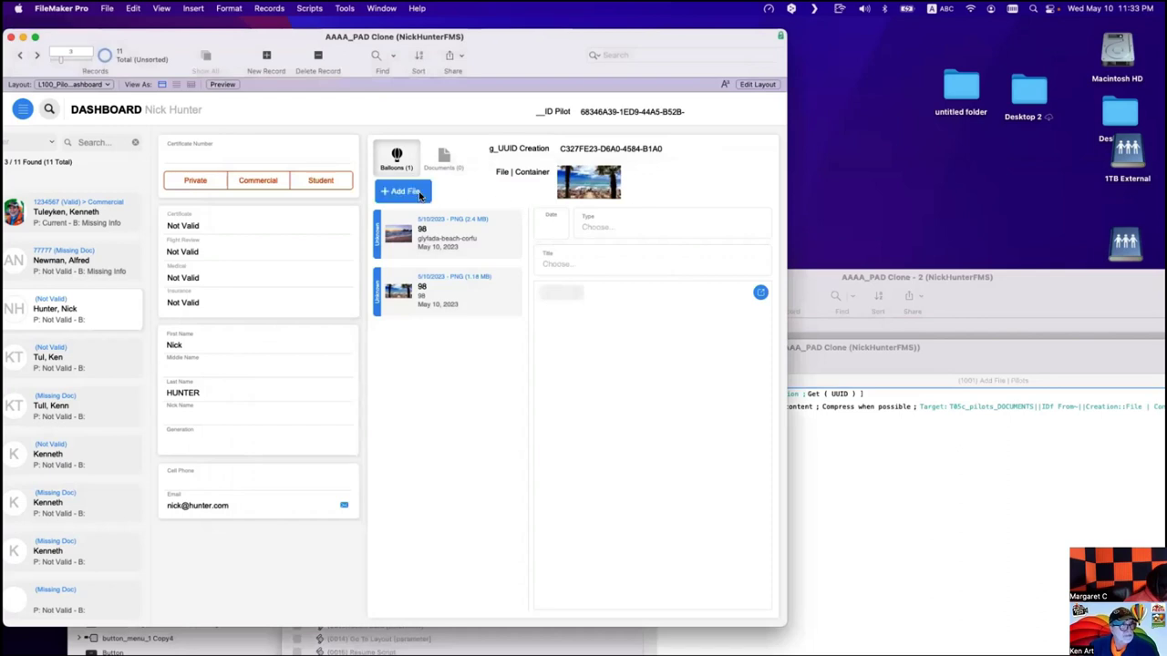
pyautogui.click(420, 195)
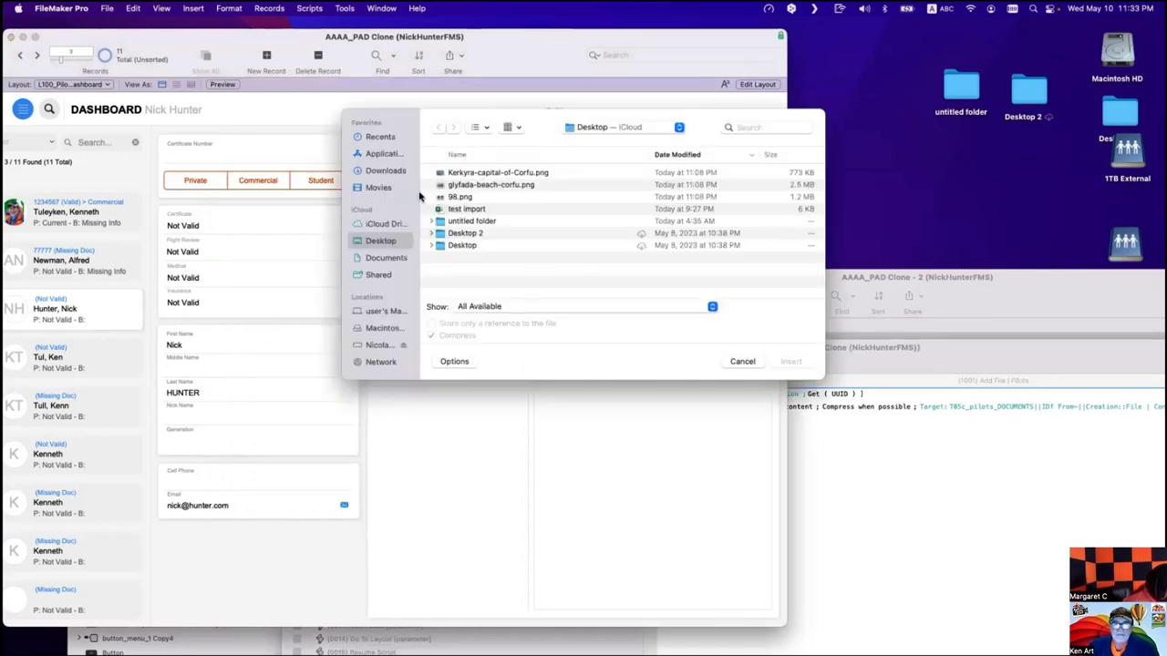
pyautogui.click(473, 187)
pyautogui.doubleClick(473, 187)
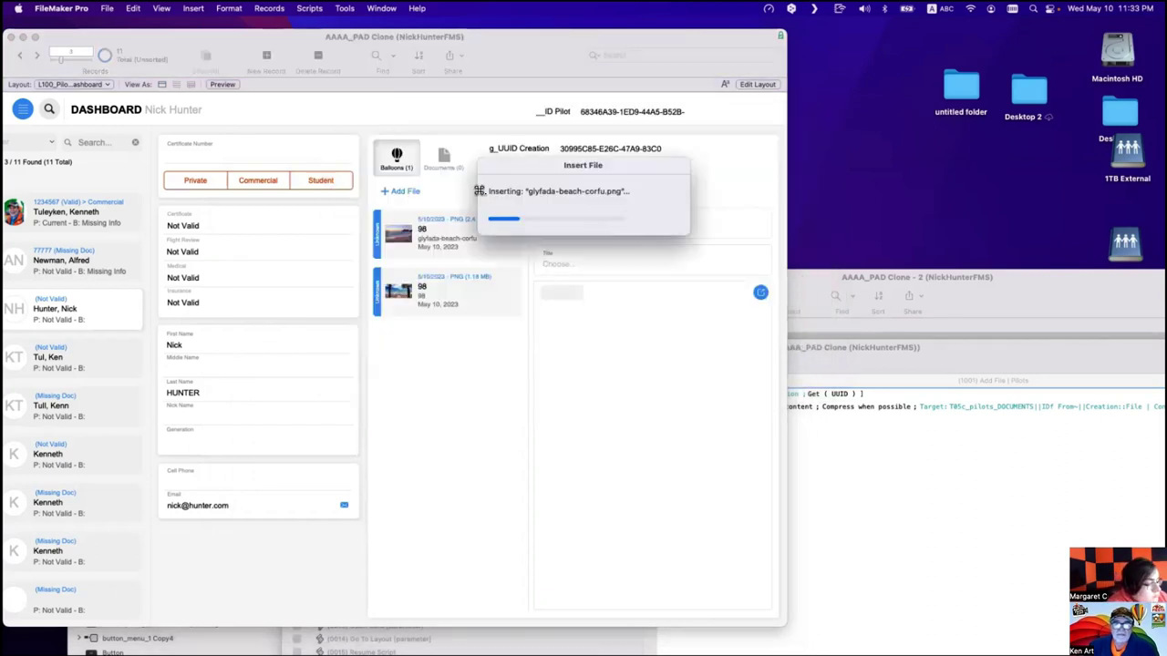
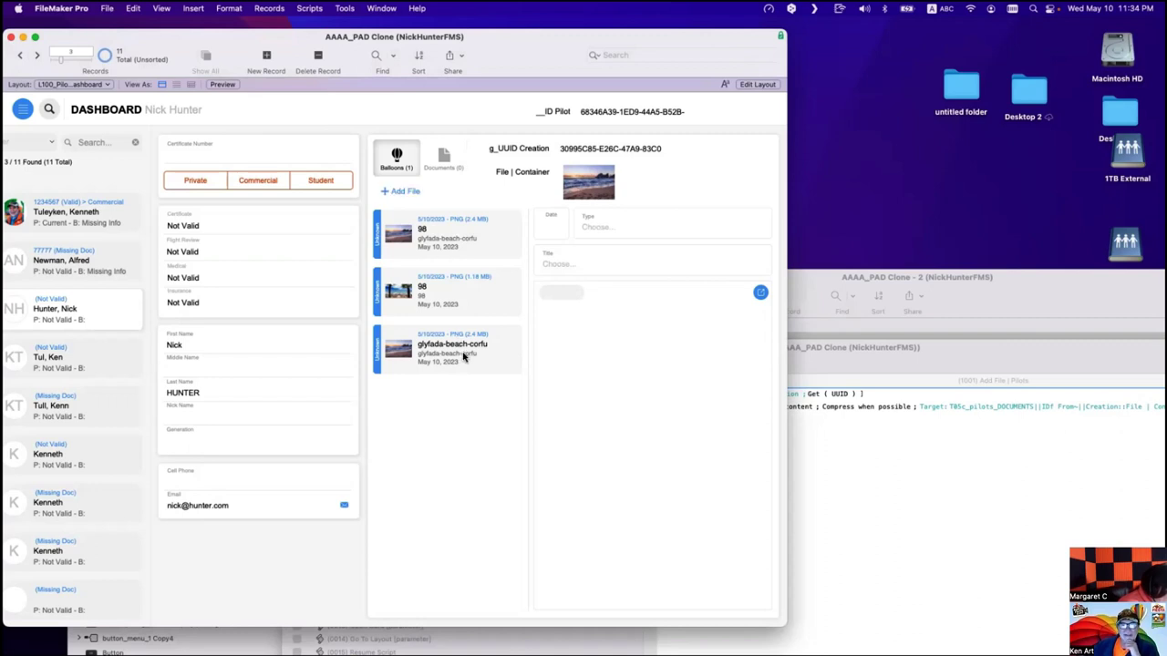
pyautogui.click(463, 357)
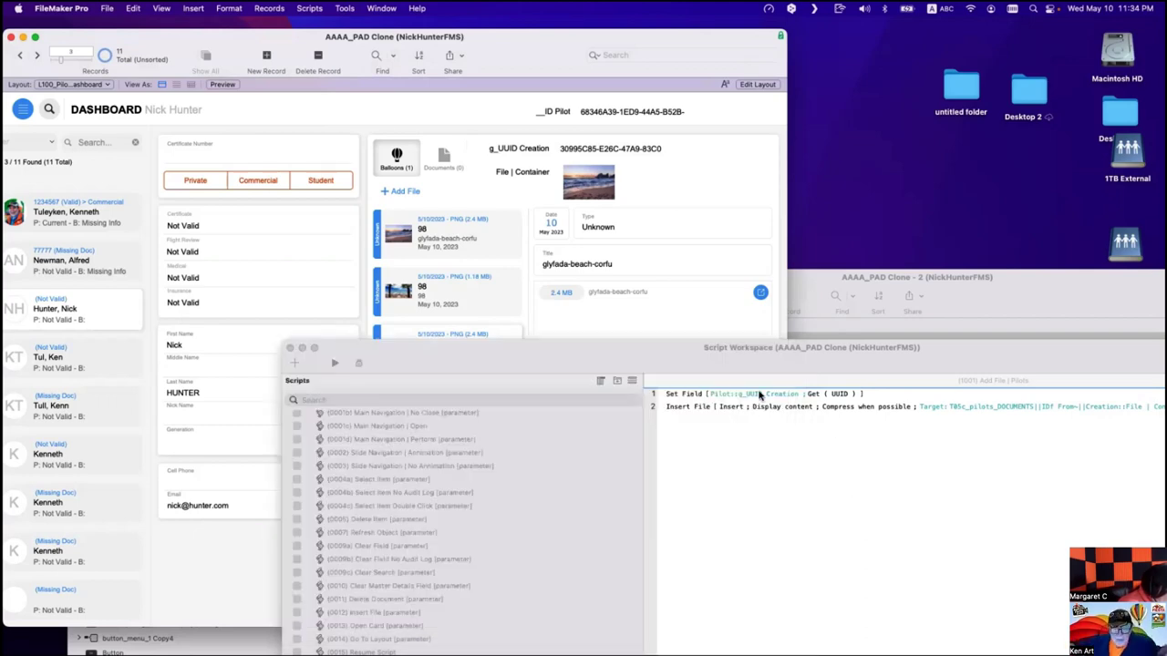
# Add a Set Field step after Insert File in the script, with Pilot::g_Selected Document as its target field.
pyautogui.click(823, 484)
pyautogui.click(700, 413)
pyautogui.write('set field')
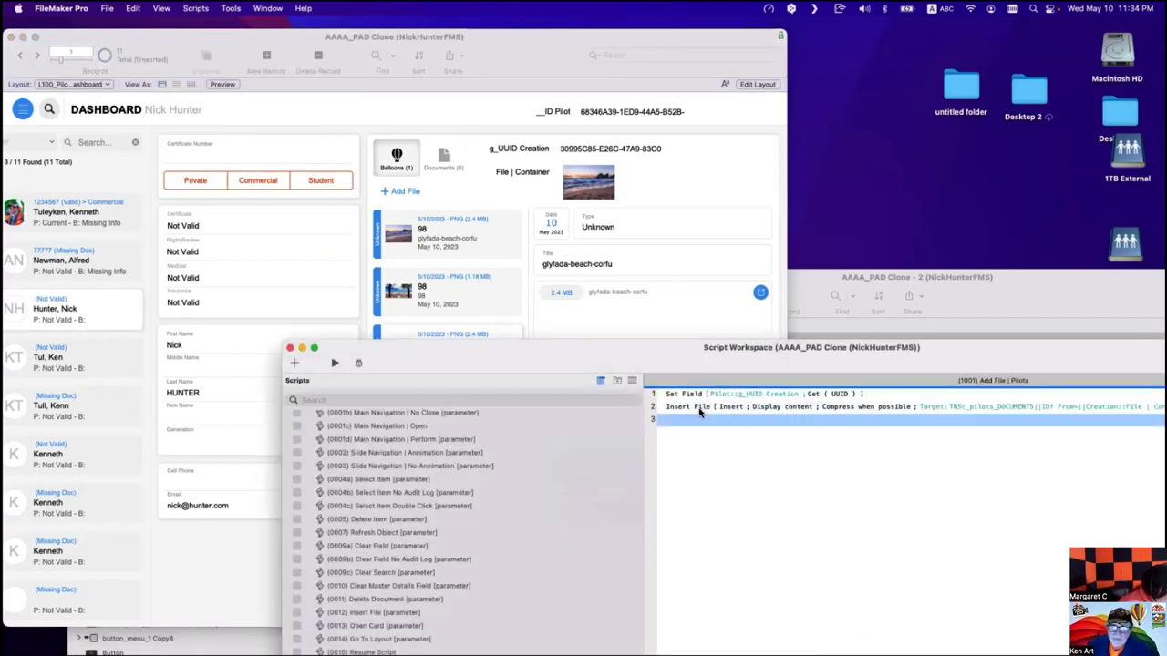
pyautogui.press('Return')
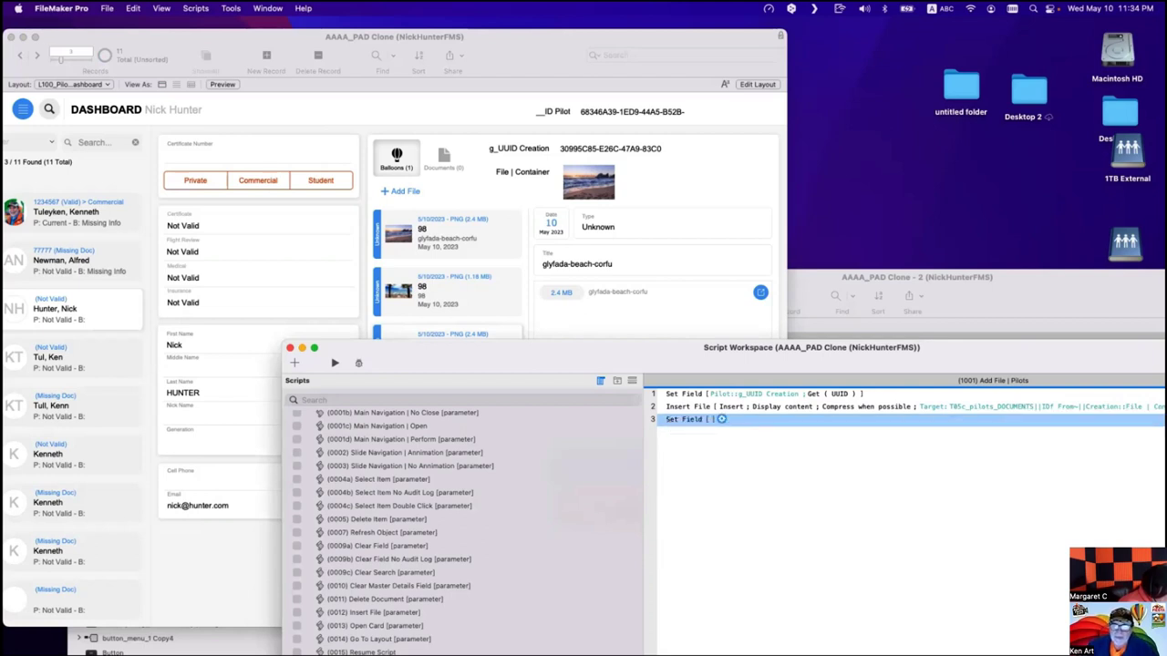
pyautogui.click(721, 418)
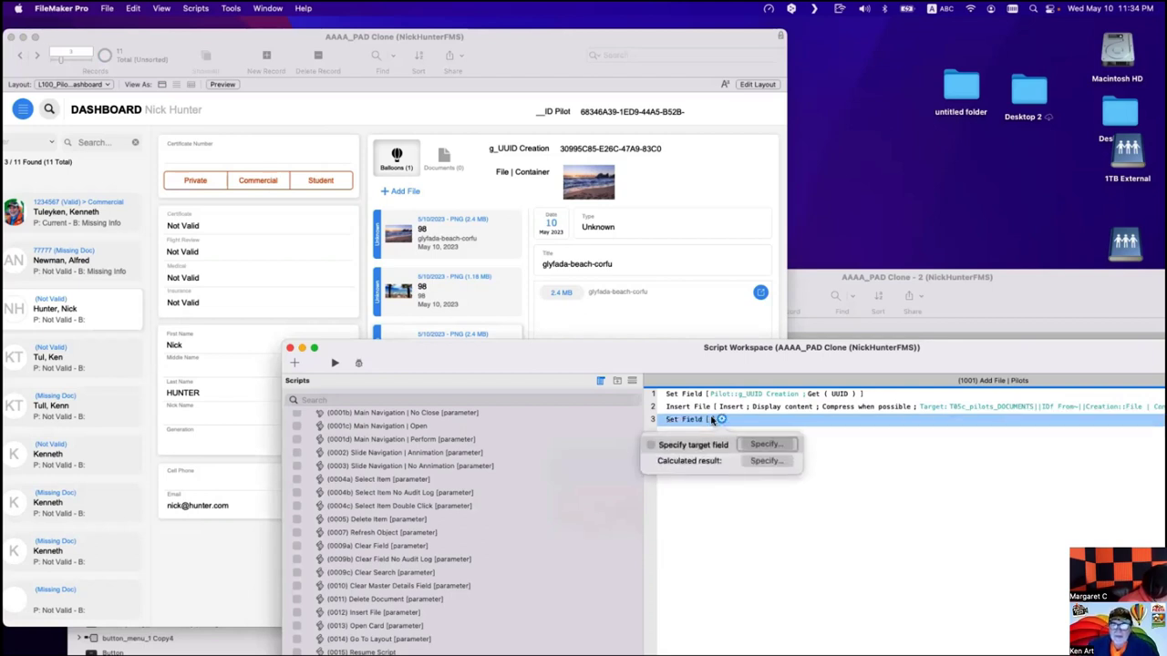
pyautogui.click(752, 445)
pyautogui.scroll(-10, 907, 448)
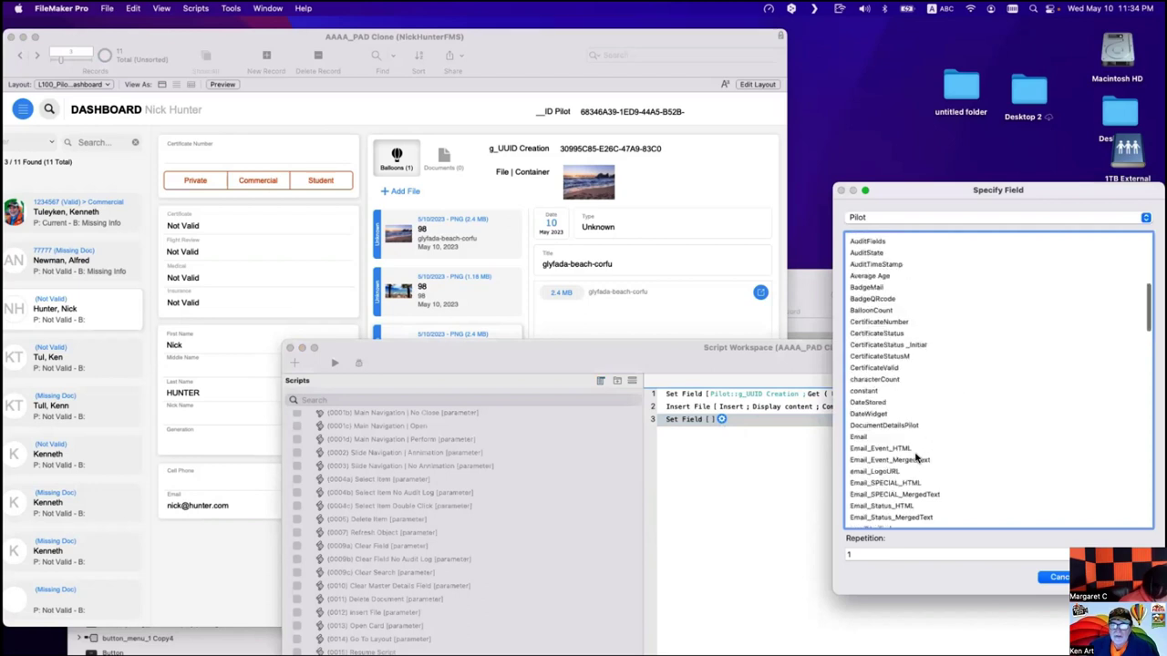
pyautogui.scroll(-5, 914, 456)
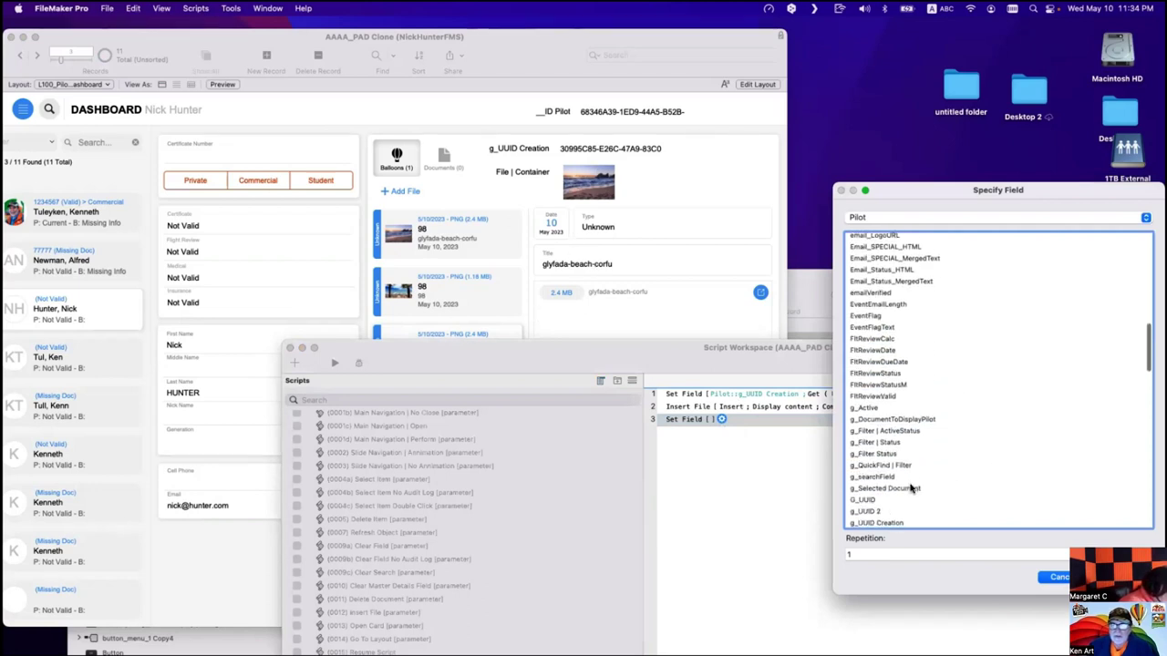
pyautogui.doubleClick(913, 488)
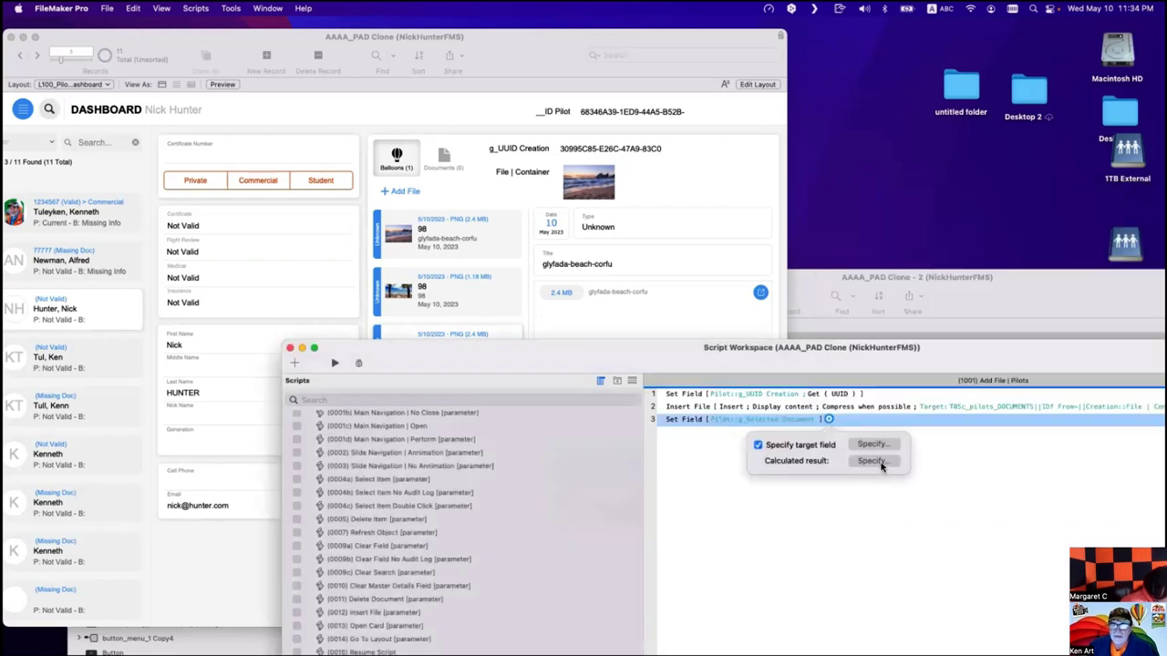
pyautogui.click(887, 487)
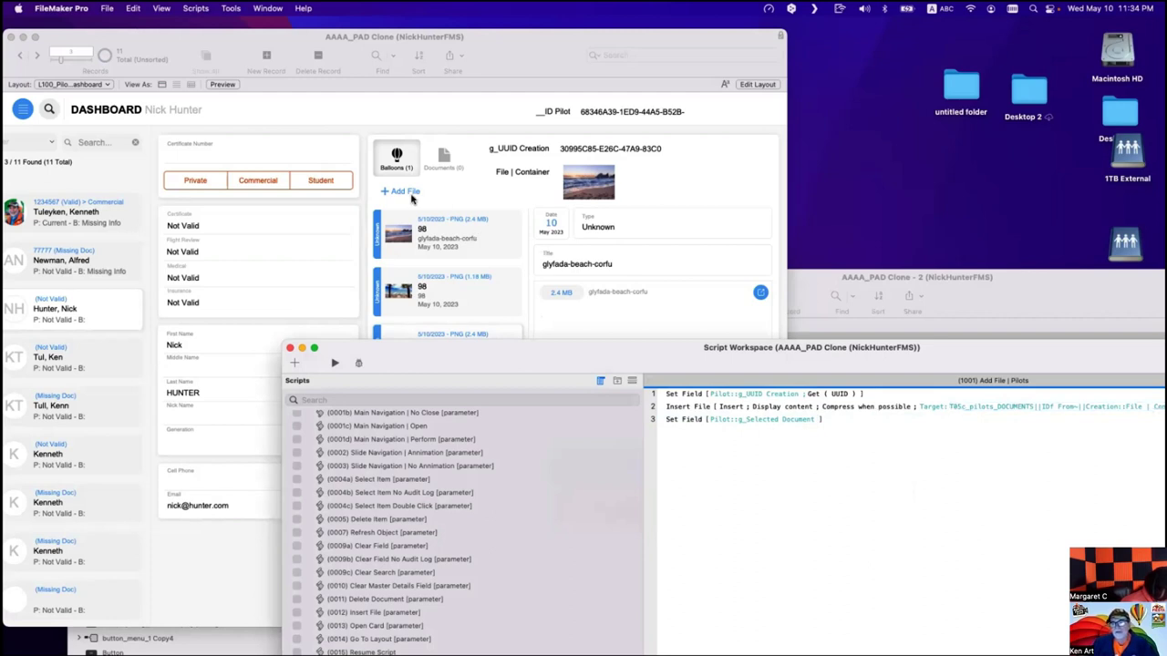
# Set the calculated result of the g_Selected Document Set Field step to T05c_pilots_DOCUMENTS||IDf From~||Creation::__ID Document and save the script.
pyautogui.click(697, 397)
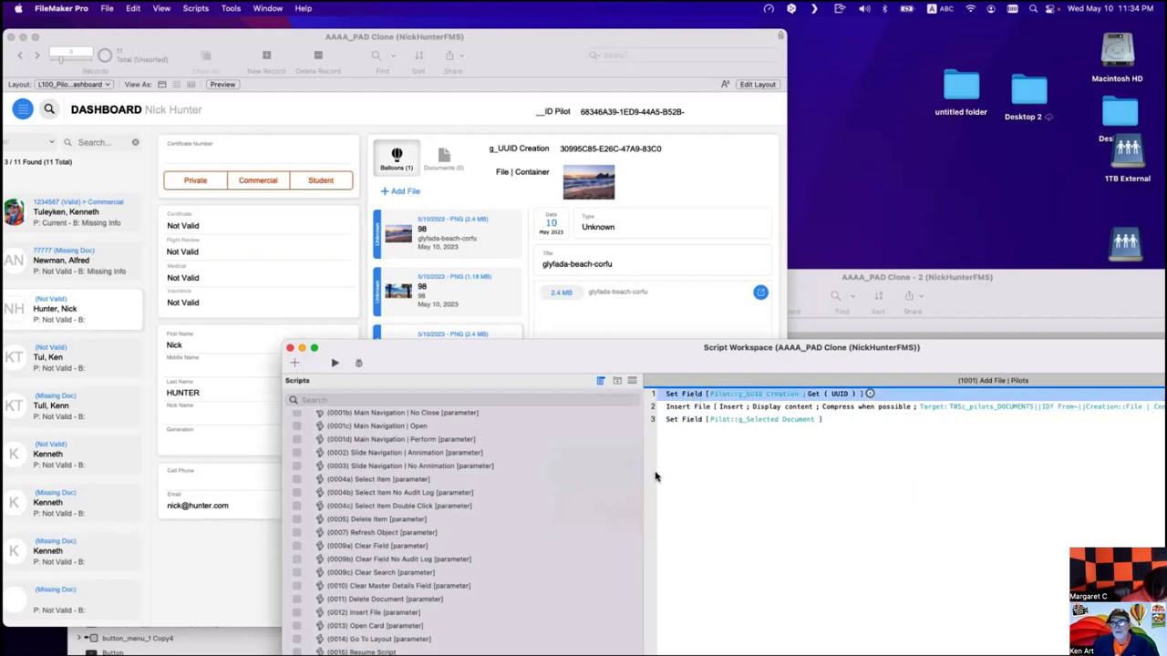
pyautogui.click(968, 409)
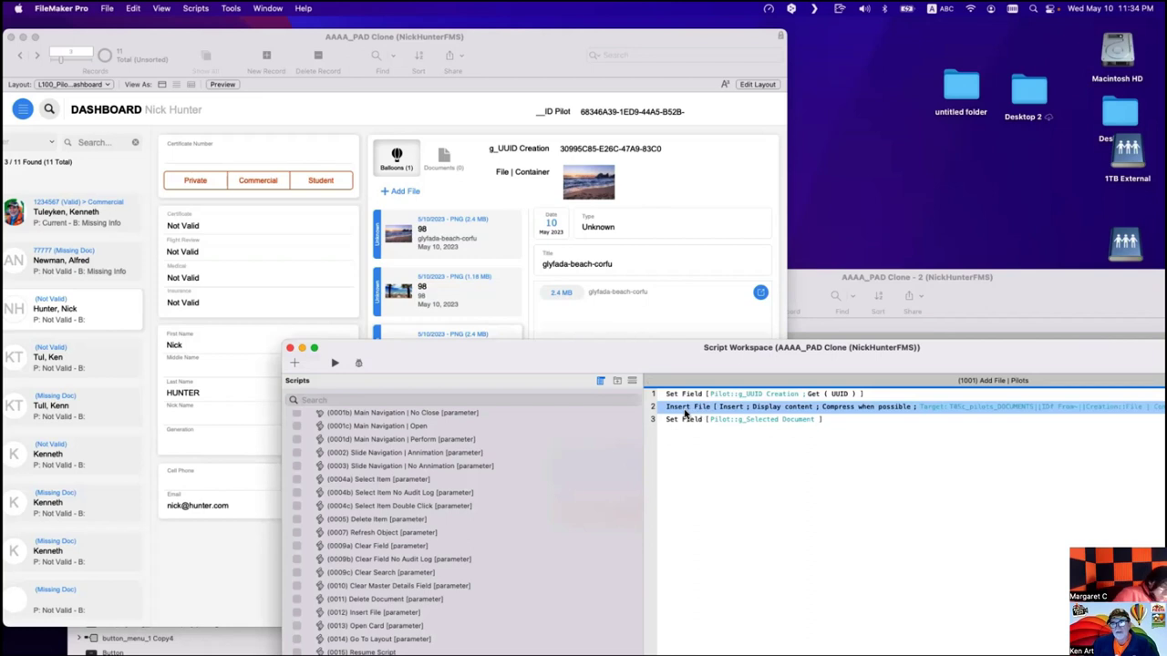
pyautogui.click(827, 419)
pyautogui.click(872, 461)
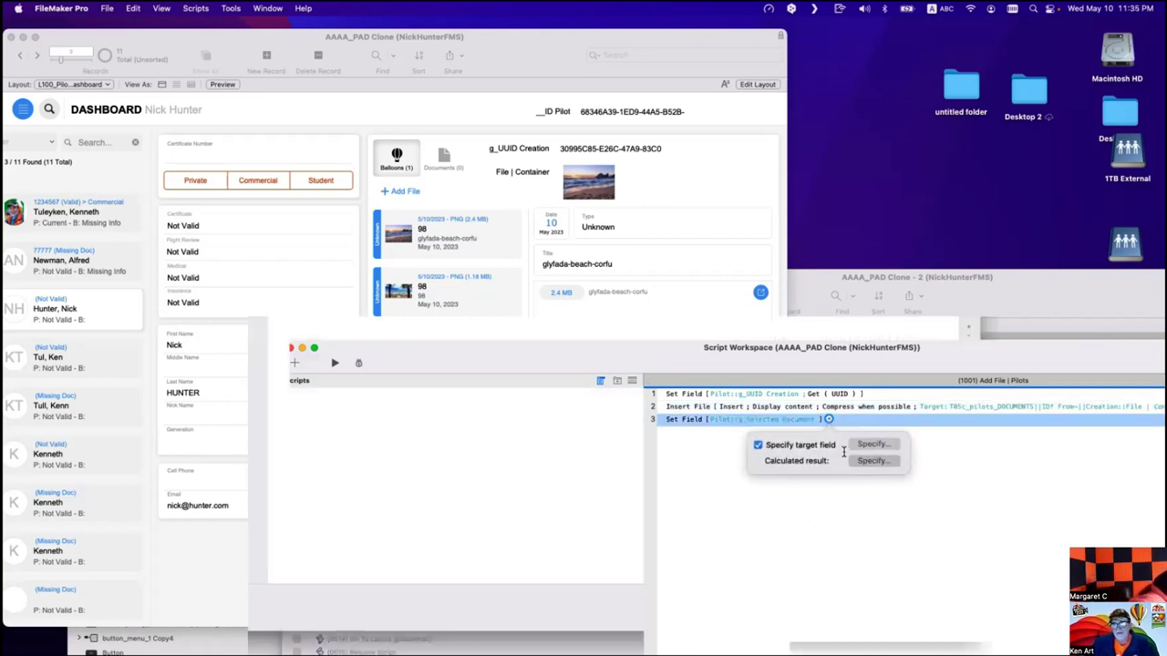
pyautogui.write('T05c_pilots_DOCUMENTS||IDf From~||Creation::')
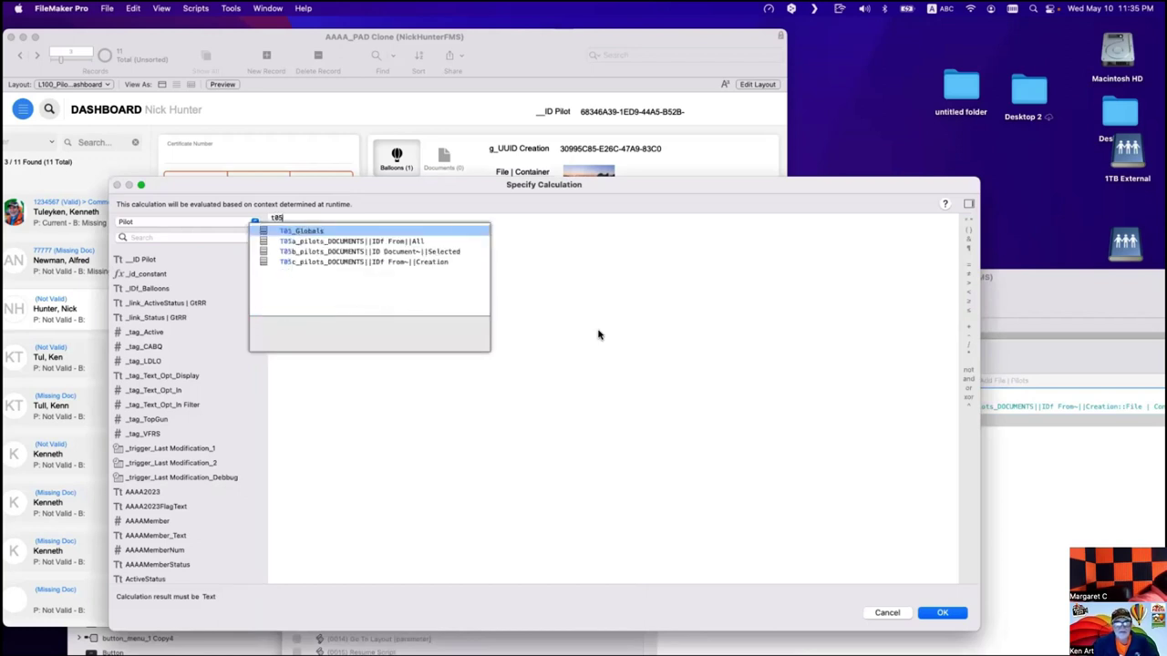
pyautogui.press('Return')
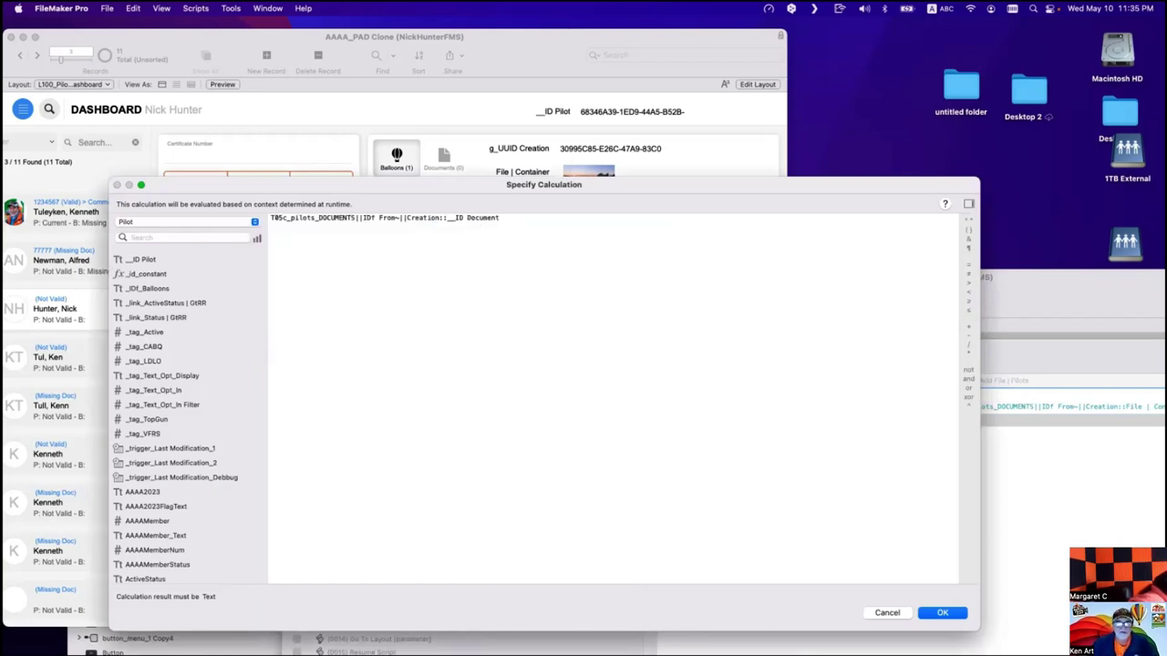
pyautogui.press('Return')
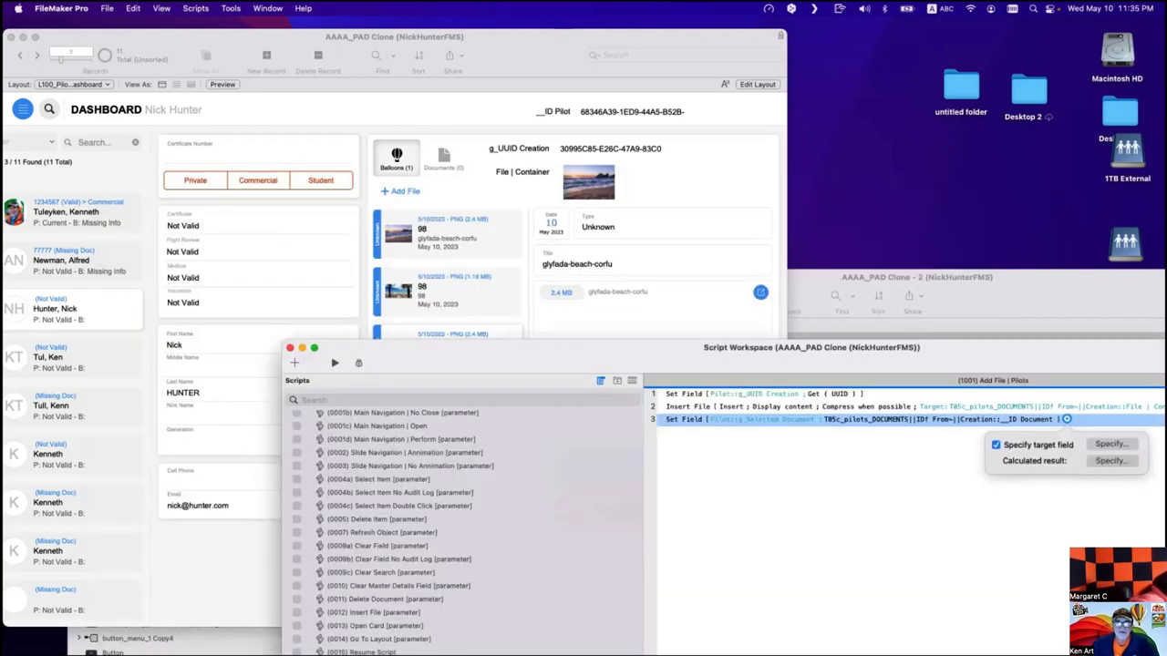
pyautogui.press('super+s')
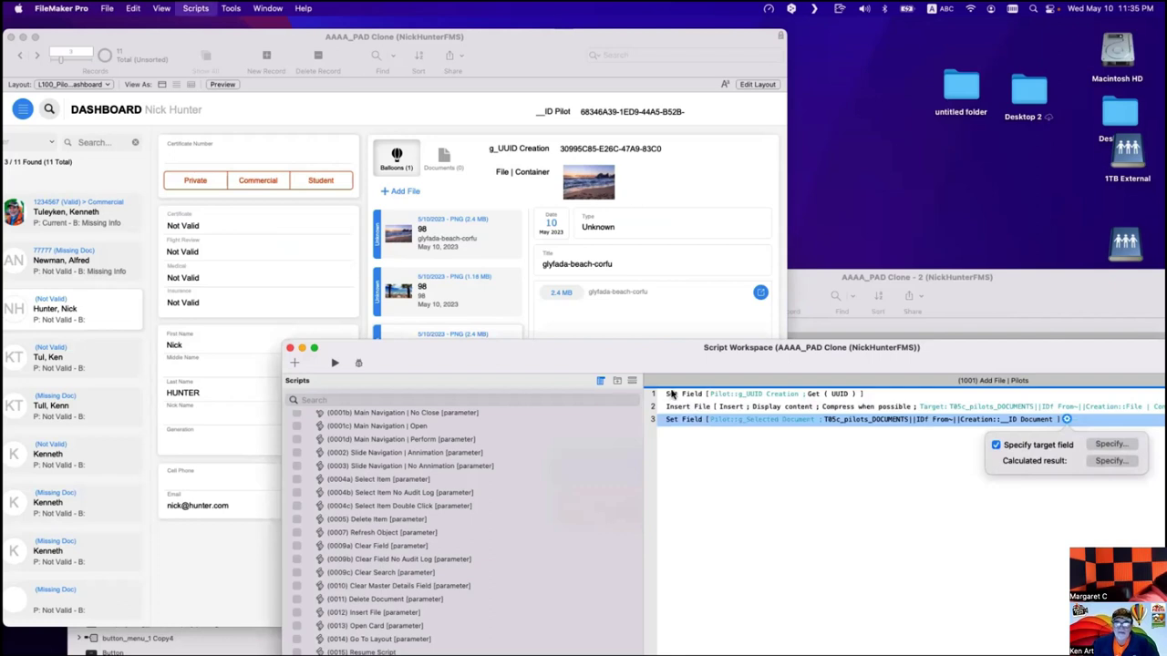
# Add a Commit Records/Requests step with dialog off at the end of the Add File script and save it.
pyautogui.click(672, 393)
pyautogui.click(670, 418)
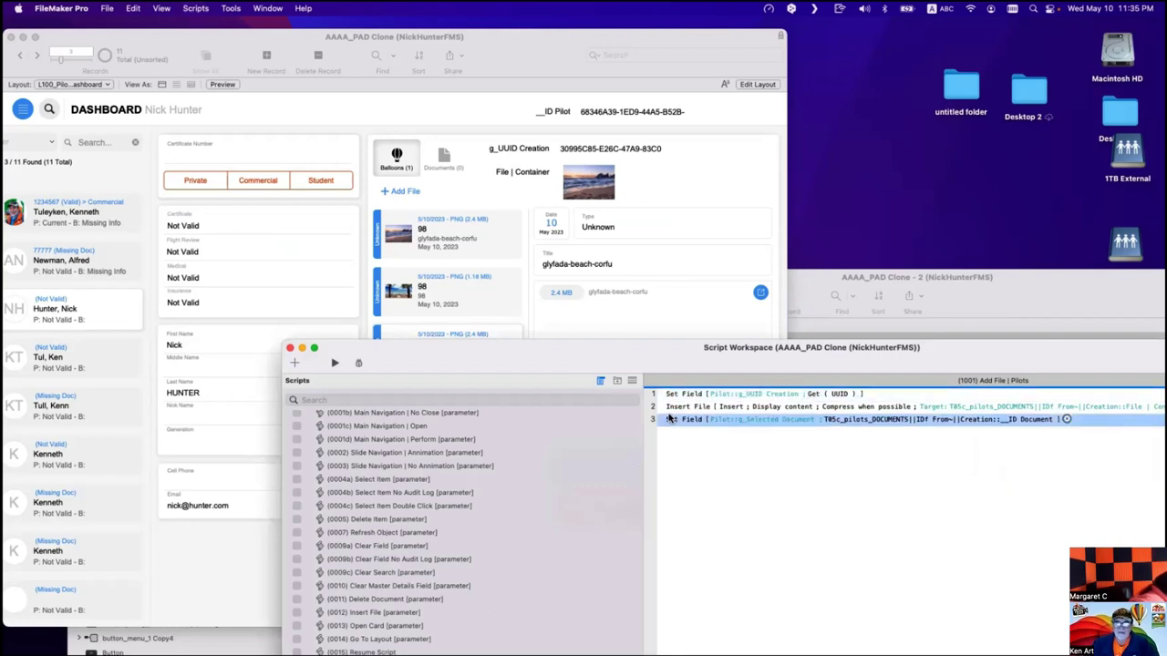
pyautogui.write('com')
pyautogui.press('Return')
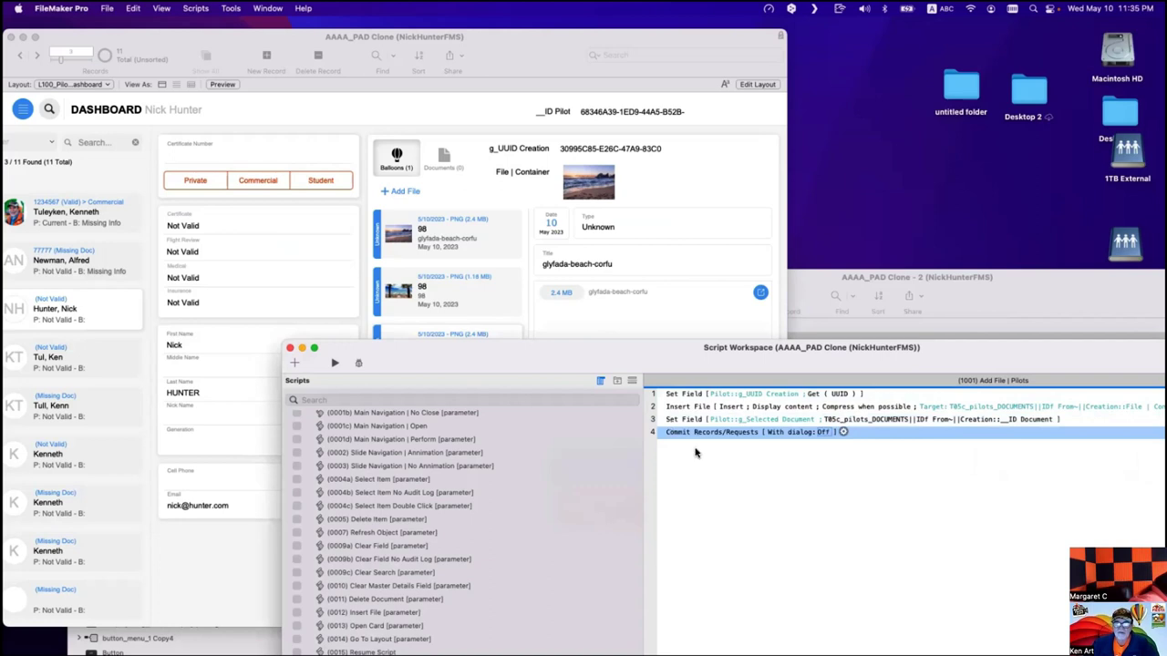
pyautogui.click(712, 467)
pyautogui.press('super+s')
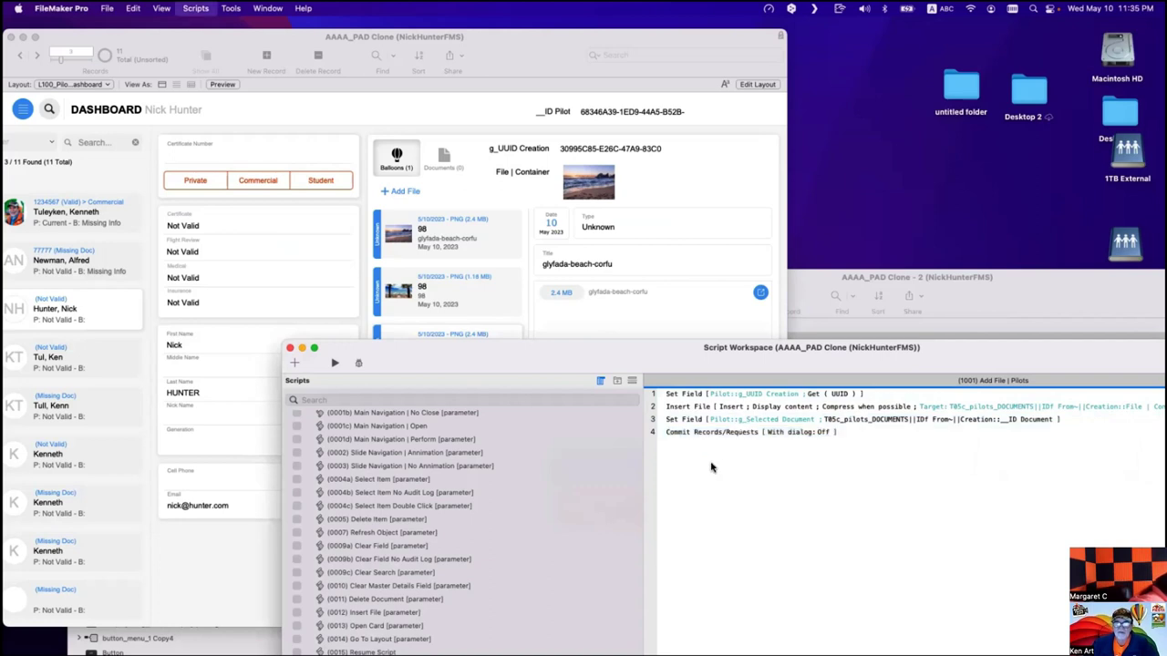
# Delete the last glyfada-beach-corfu document and the 1.18 MB document 98 from the pilot's document list.
pyautogui.click(684, 275)
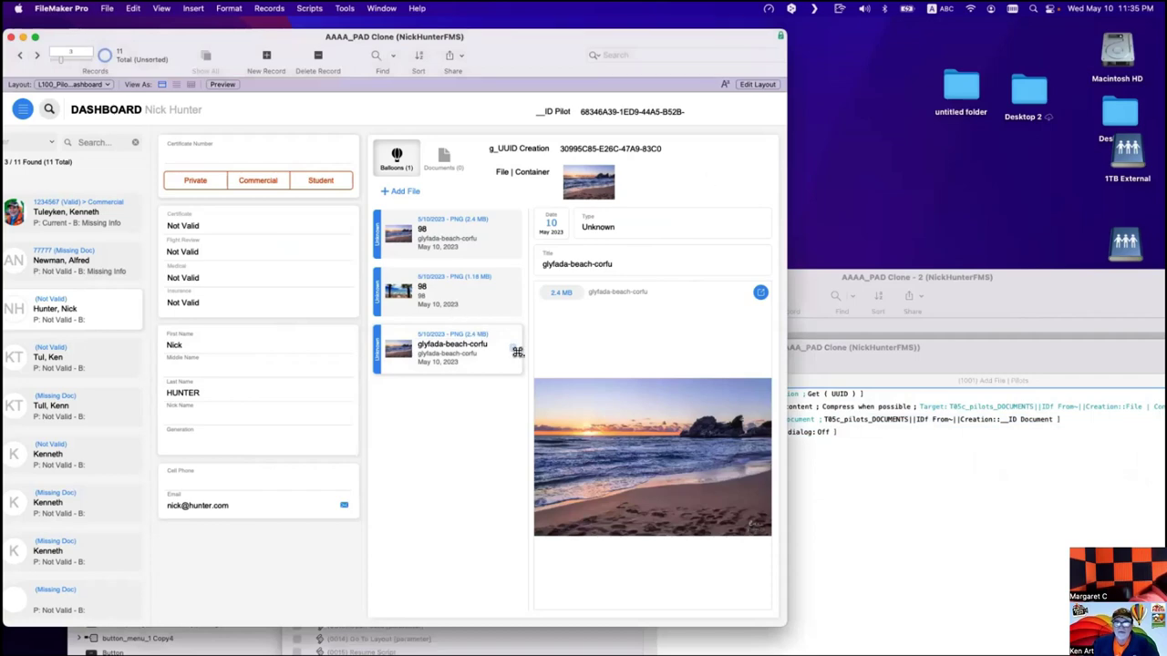
pyautogui.click(517, 352)
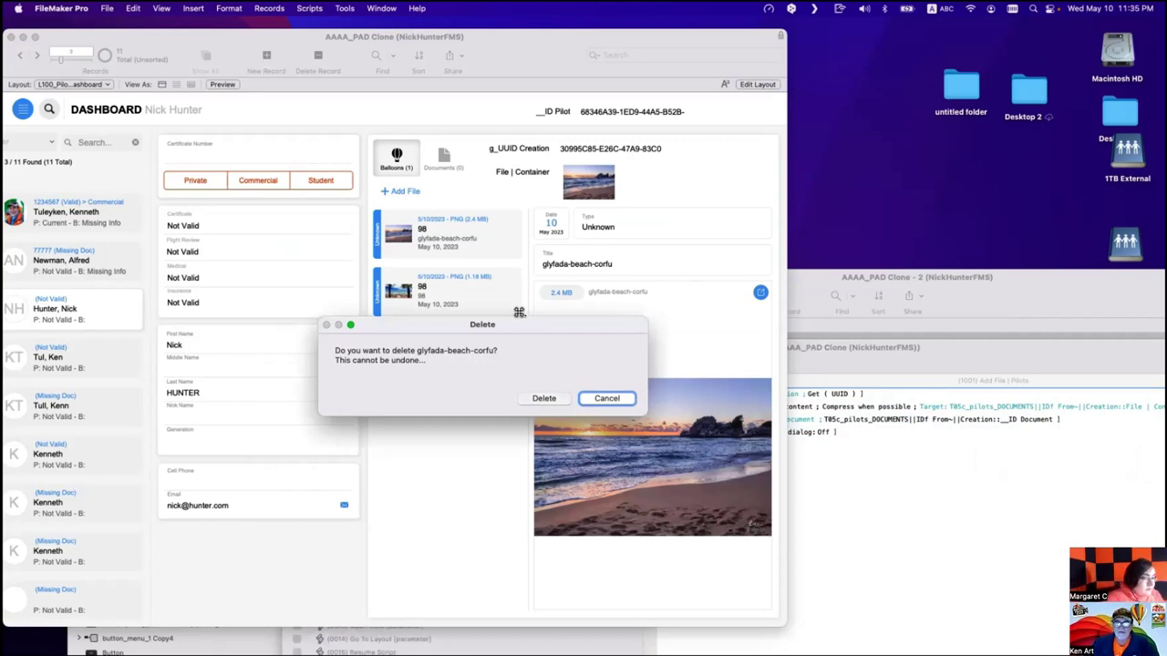
pyautogui.press('super+d')
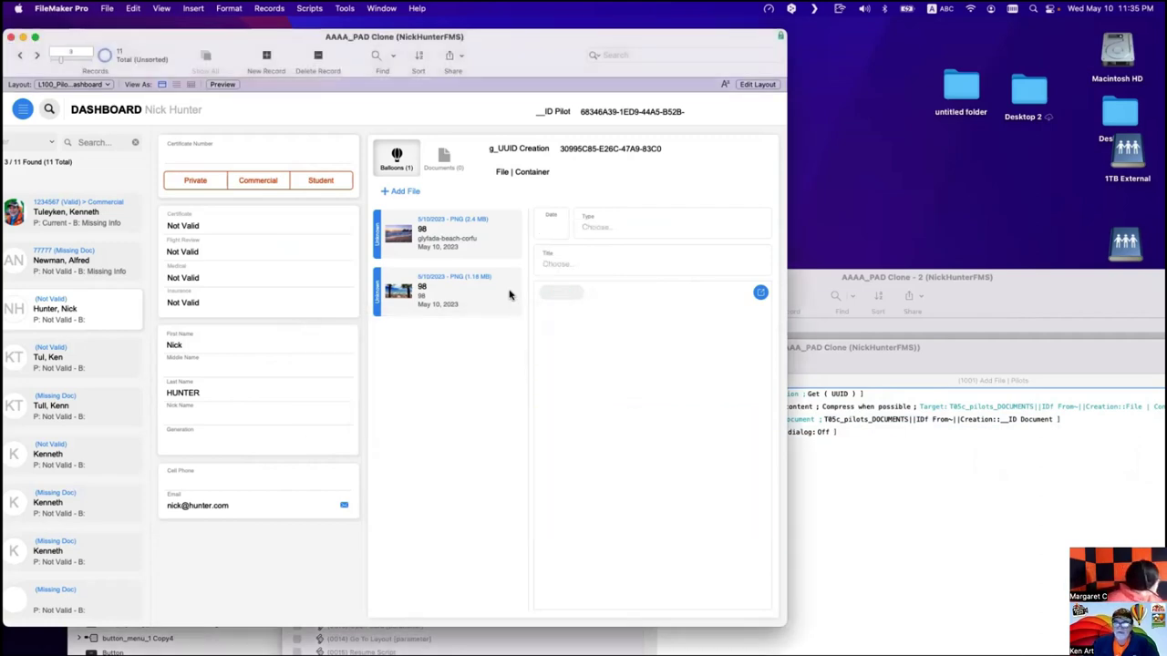
pyautogui.click(511, 291)
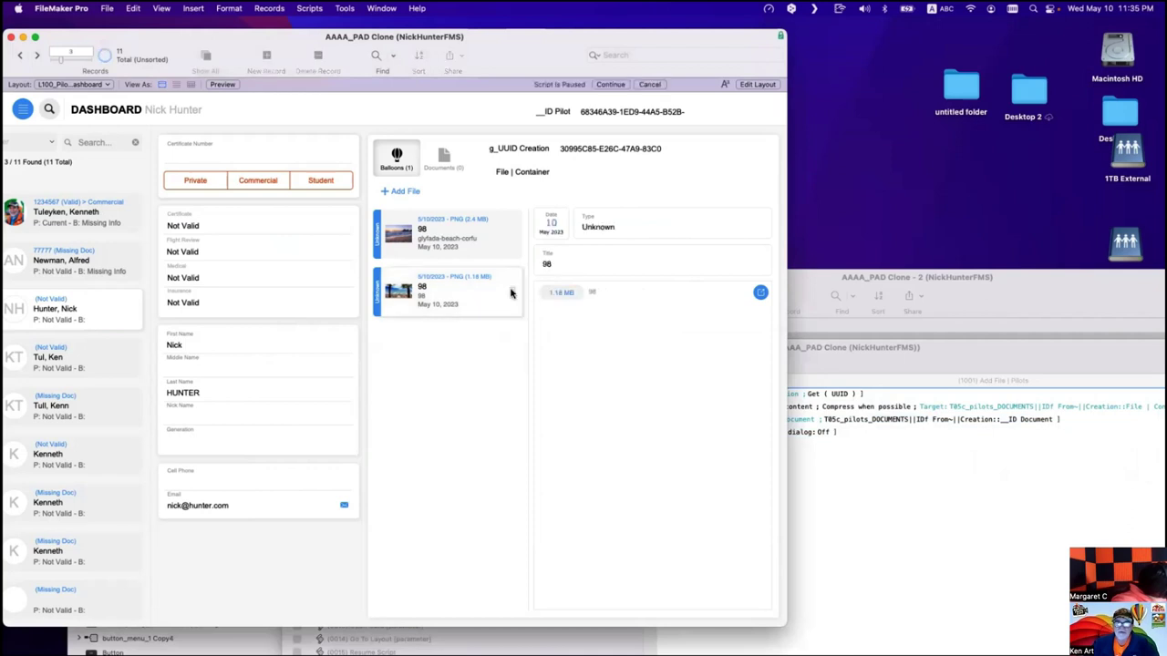
pyautogui.click(526, 403)
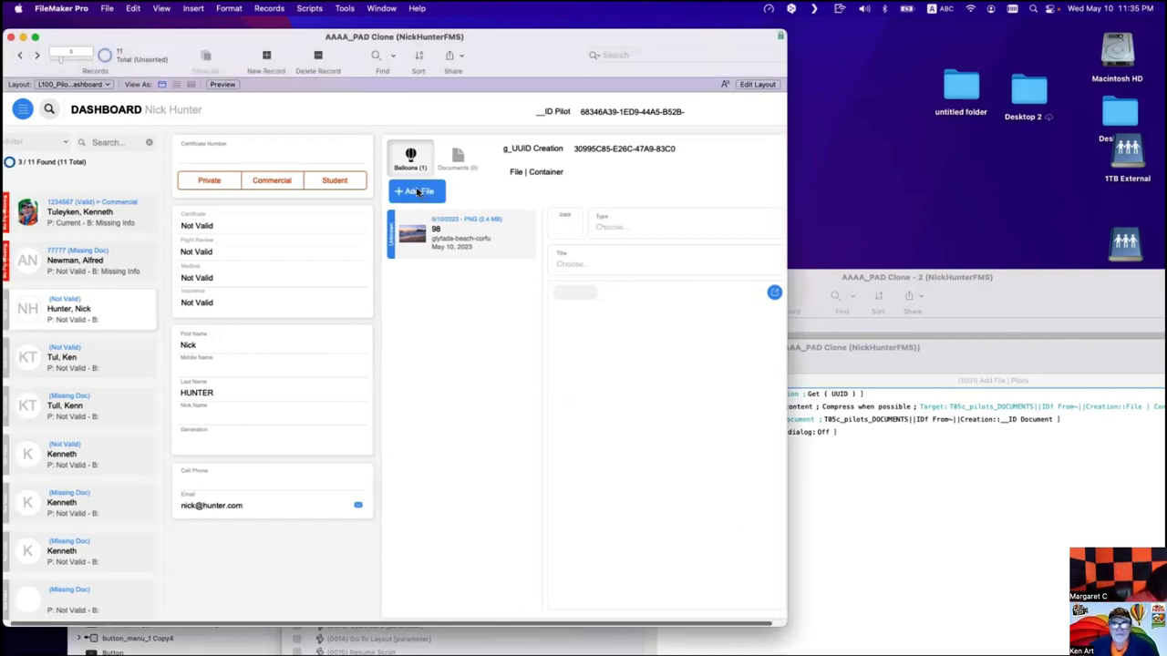
# Test Add File on the dashboard by inserting Kerkyra-capital-of-Corfu.png and glyfada-beach-corfu.png.
pyautogui.click(417, 191)
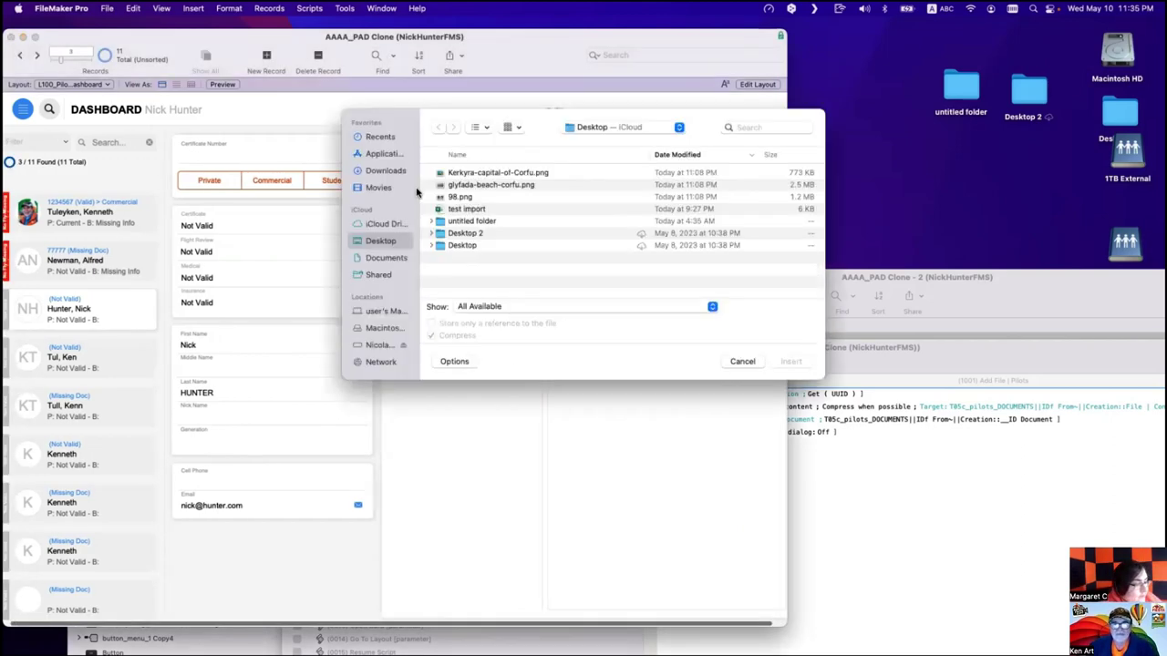
pyautogui.doubleClick(461, 174)
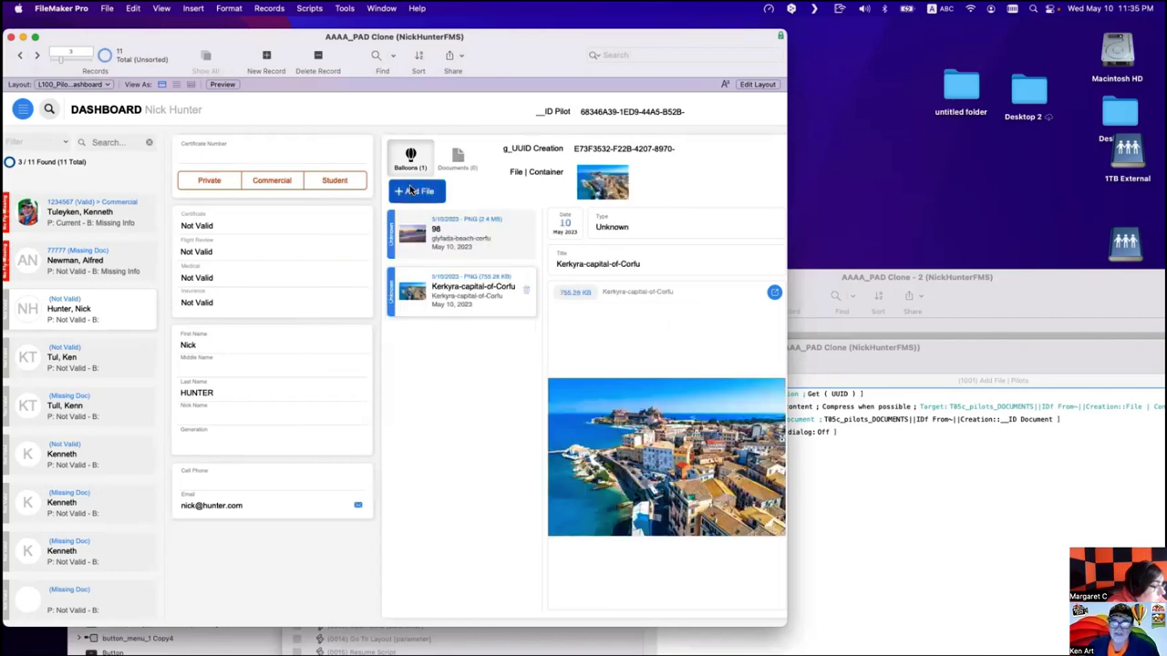
pyautogui.click(410, 190)
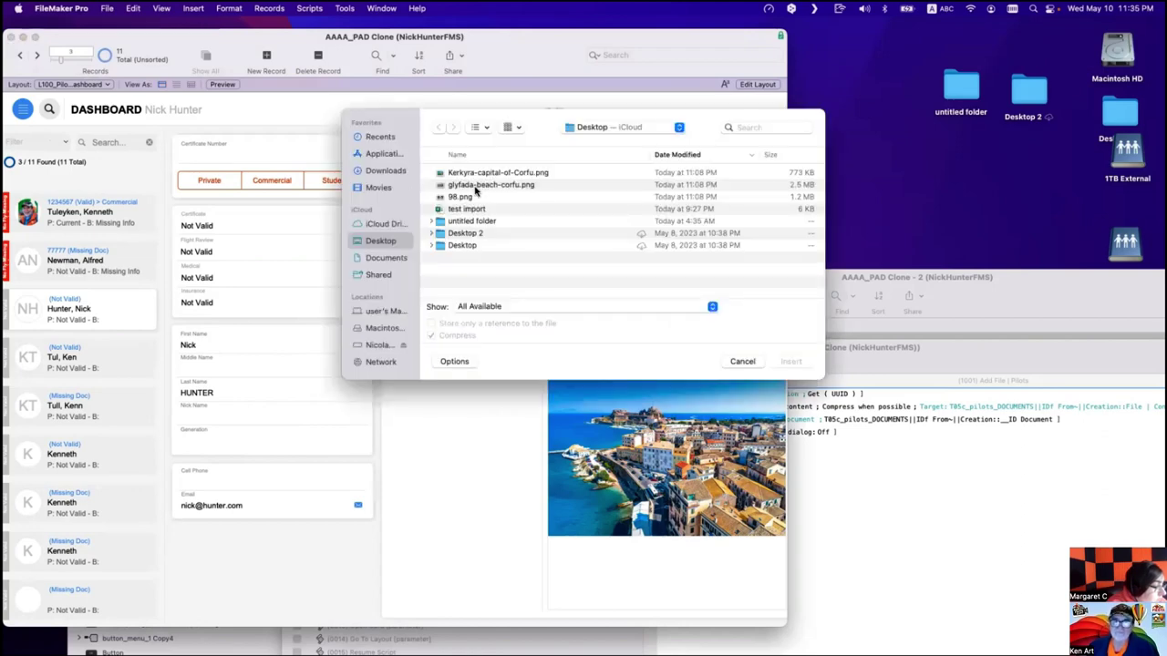
pyautogui.doubleClick(477, 188)
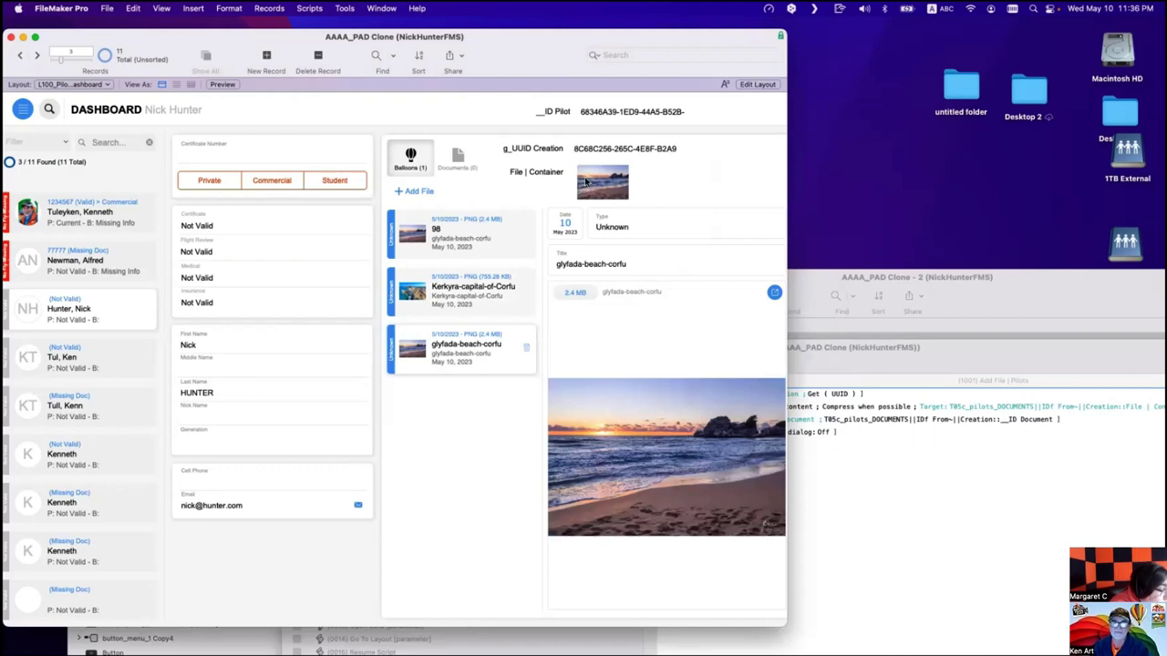
# Delete the File | Container field below g_UUID Creation from the dashboard layout and return to Browse mode.
pyautogui.press('super+l')
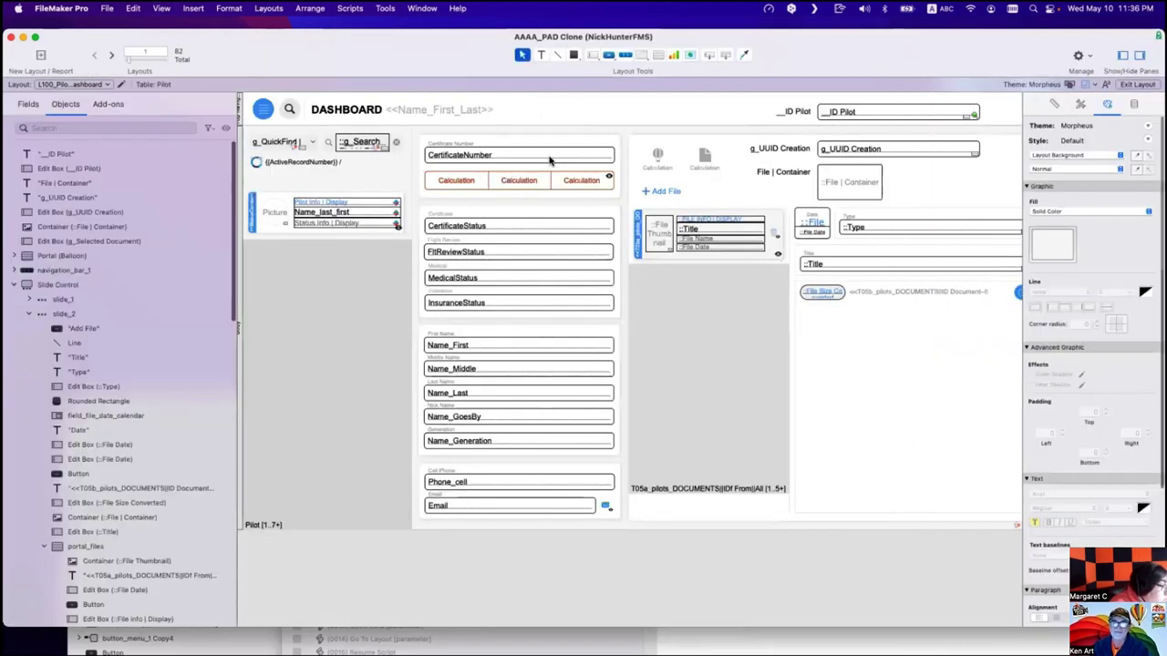
pyautogui.hscroll(3, 709, 191)
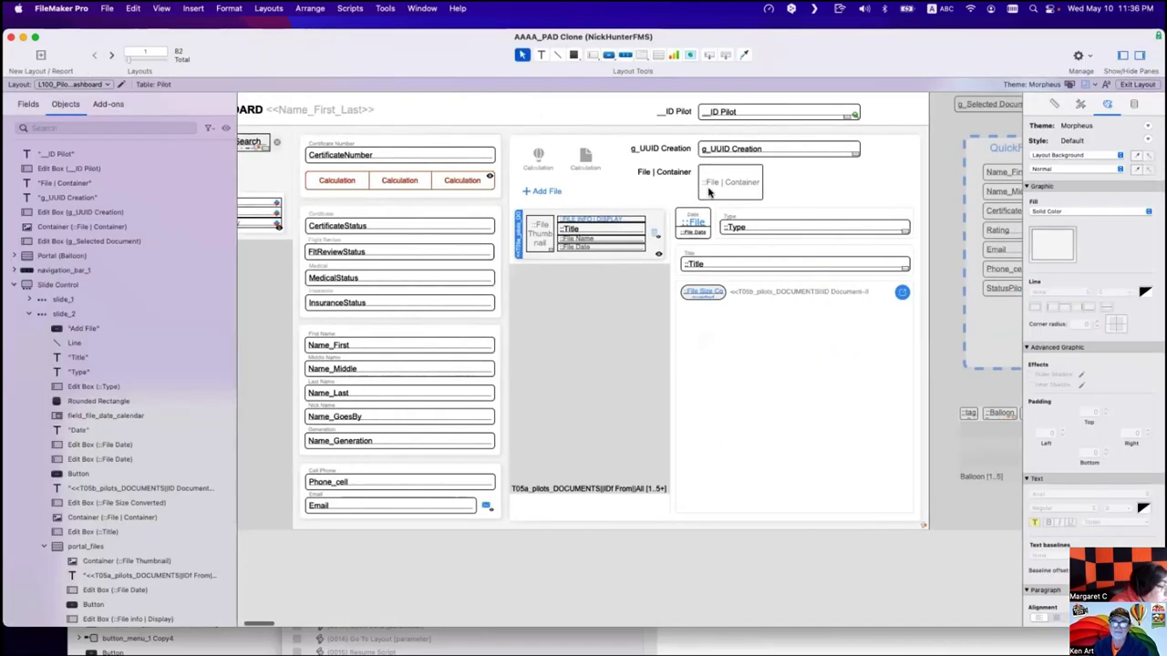
pyautogui.click(710, 191)
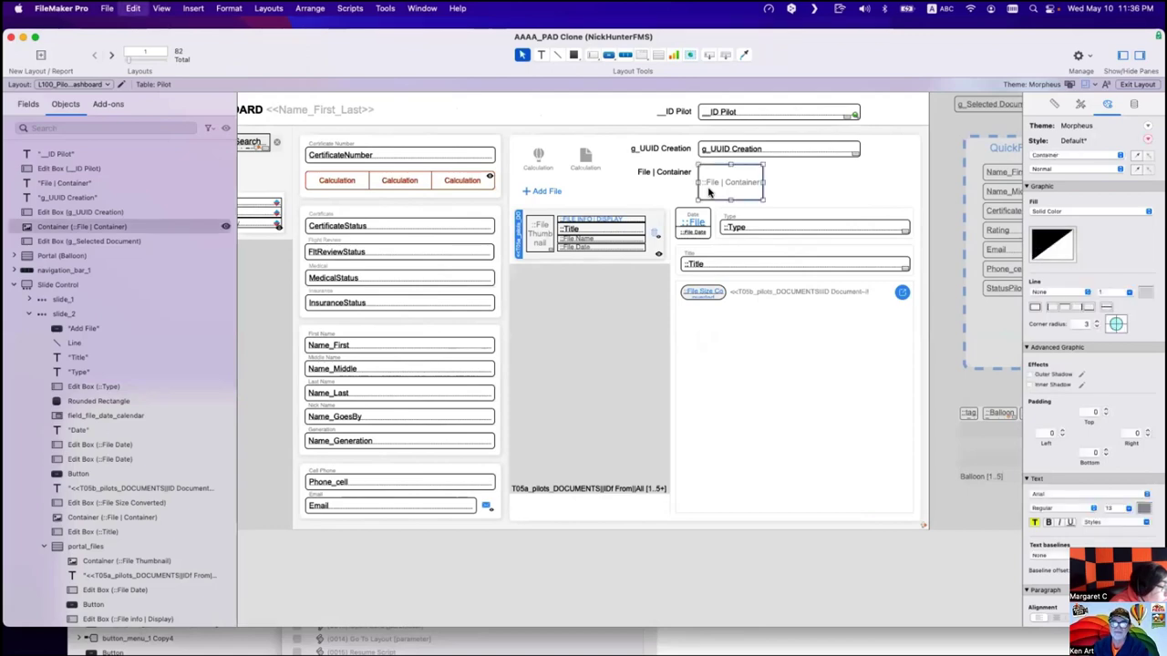
pyautogui.press('BackSpace')
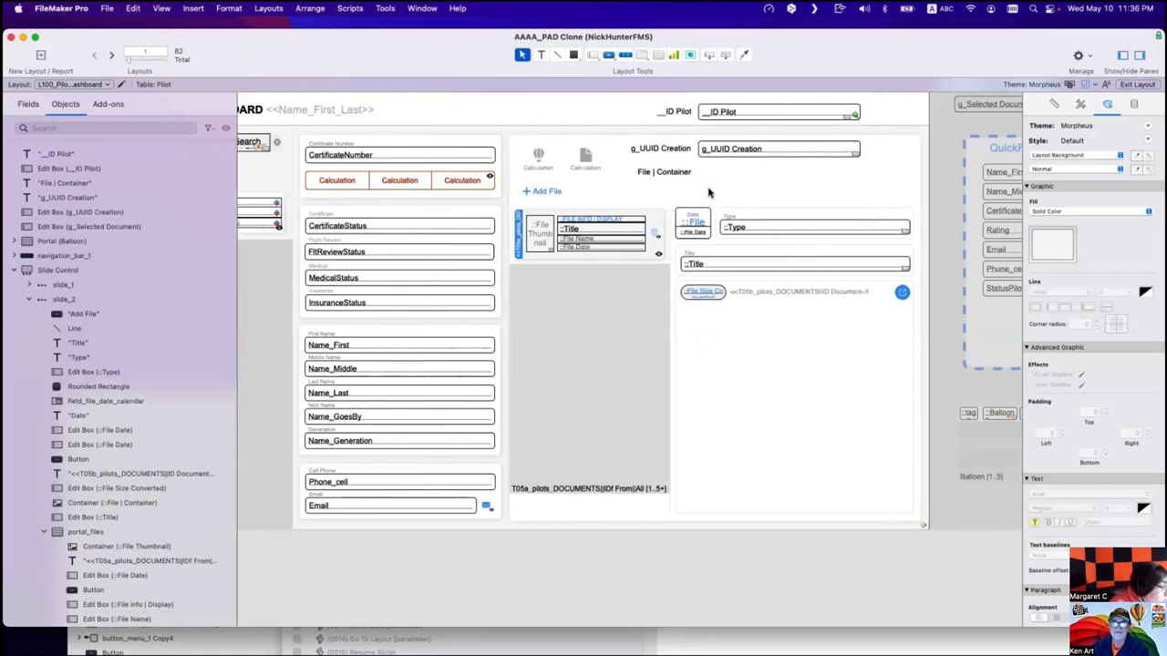
pyautogui.press('super+z')
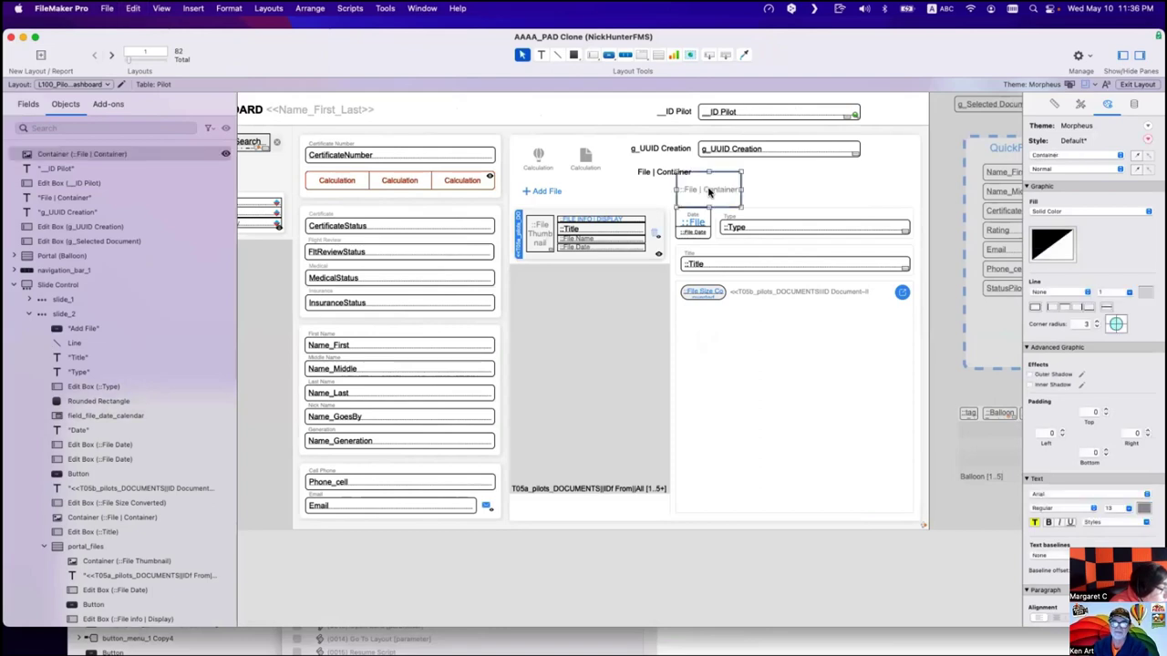
pyautogui.press('super+shift+z')
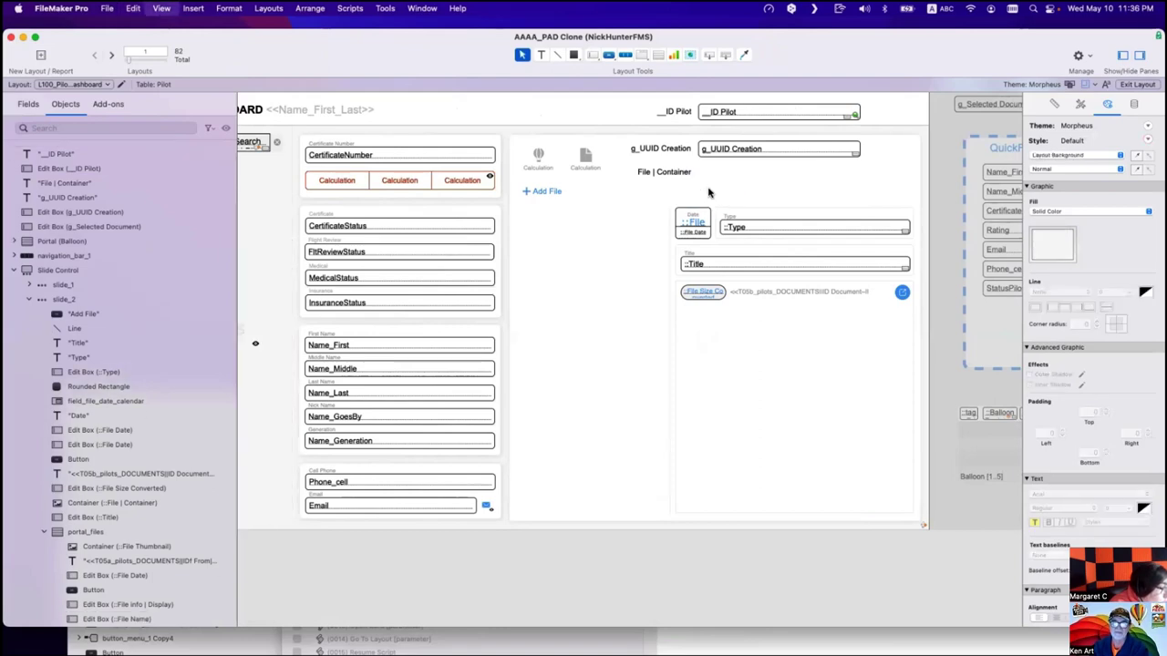
pyautogui.press('super+z')
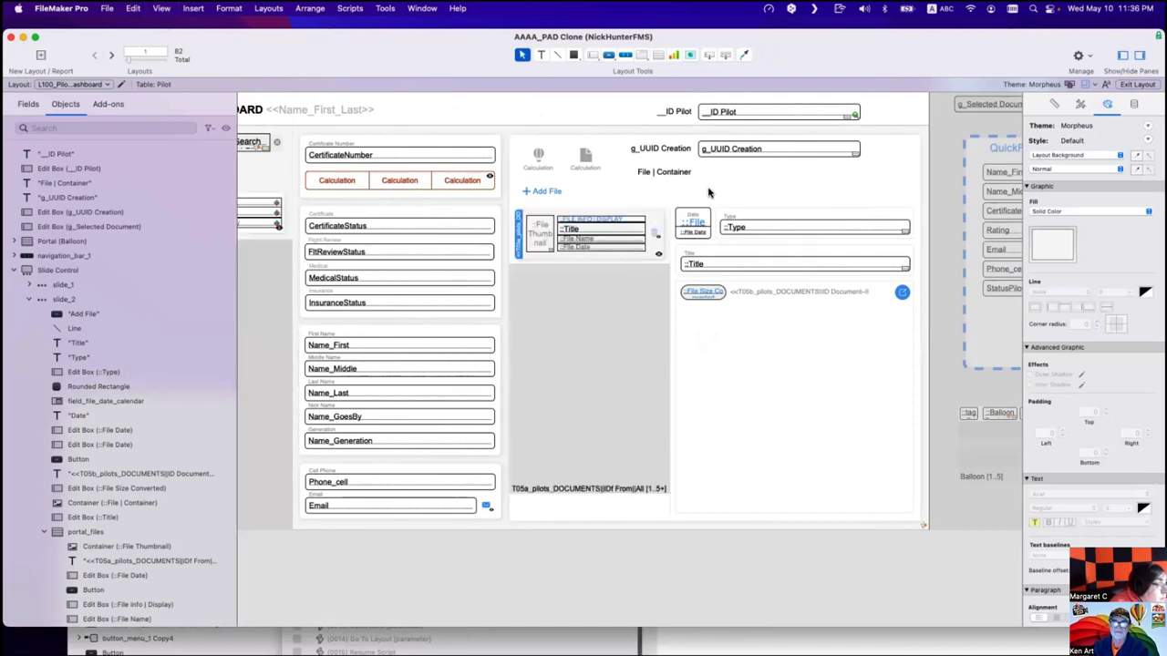
pyautogui.press('super+b')
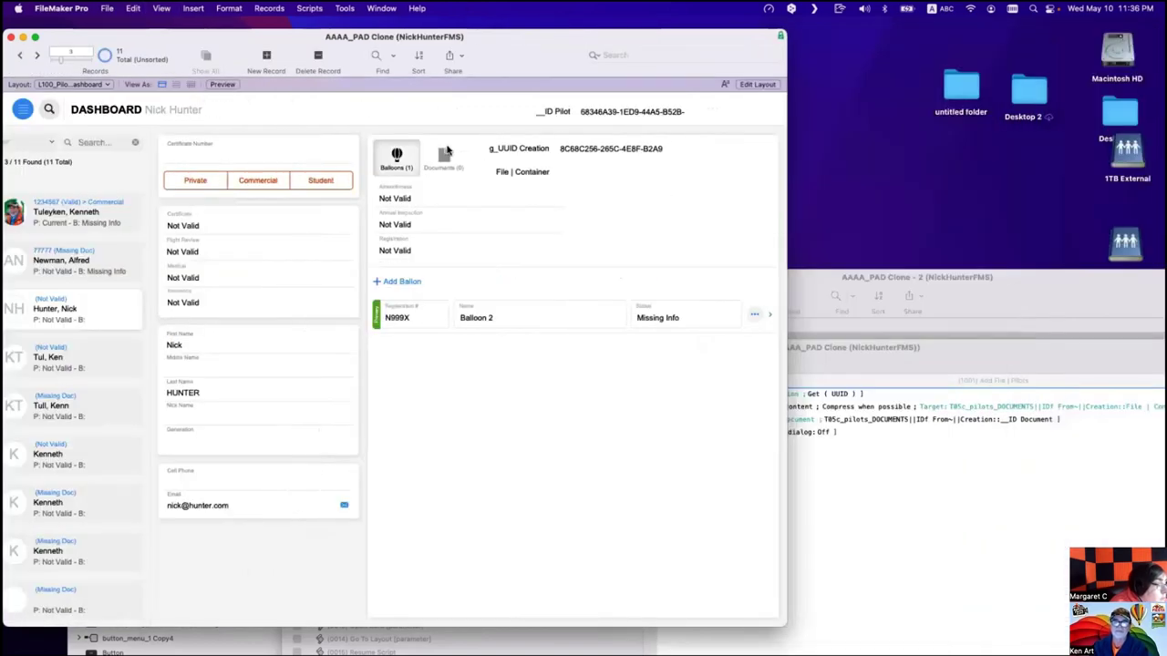
# Run Add File from the pilot's documents with the Script Debugger, step through the Insert File step, and let the script finish.
pyautogui.click(445, 155)
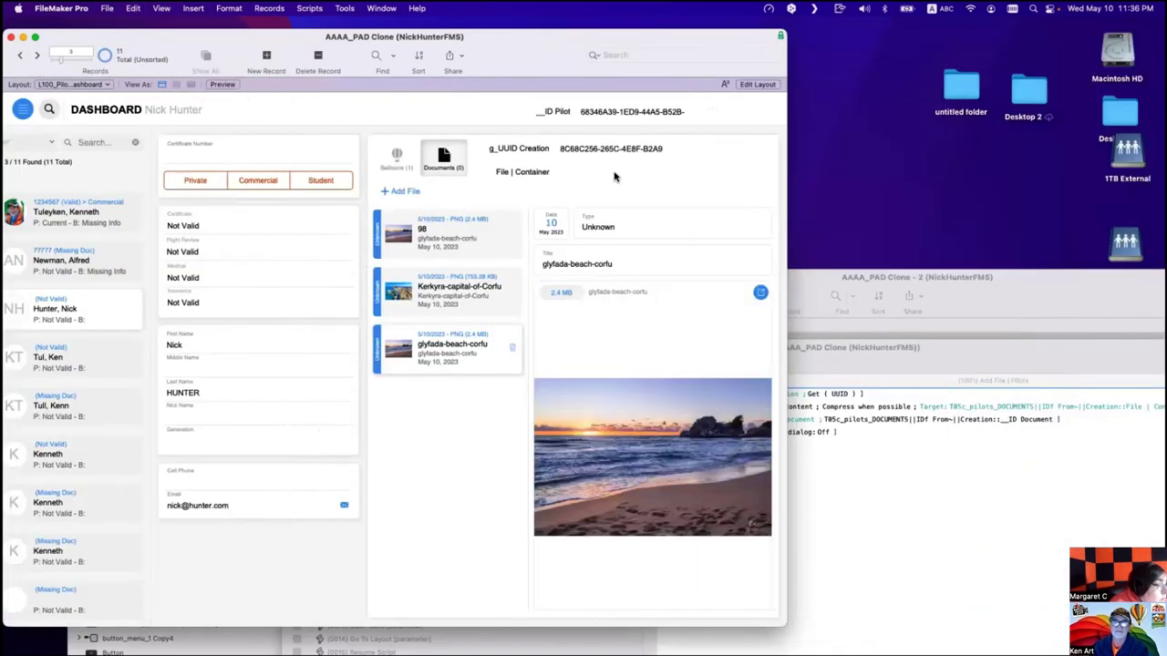
pyautogui.click(344, 9)
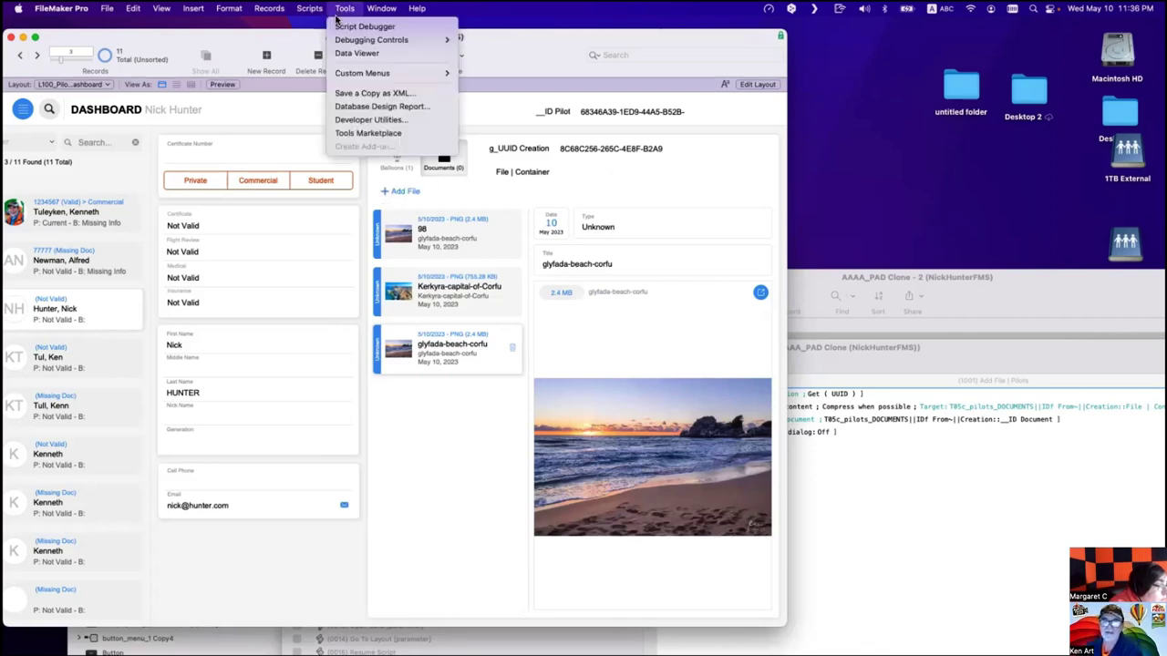
pyautogui.press('Return')
pyautogui.moveTo(411, 177); pyautogui.dragTo(485, 224)
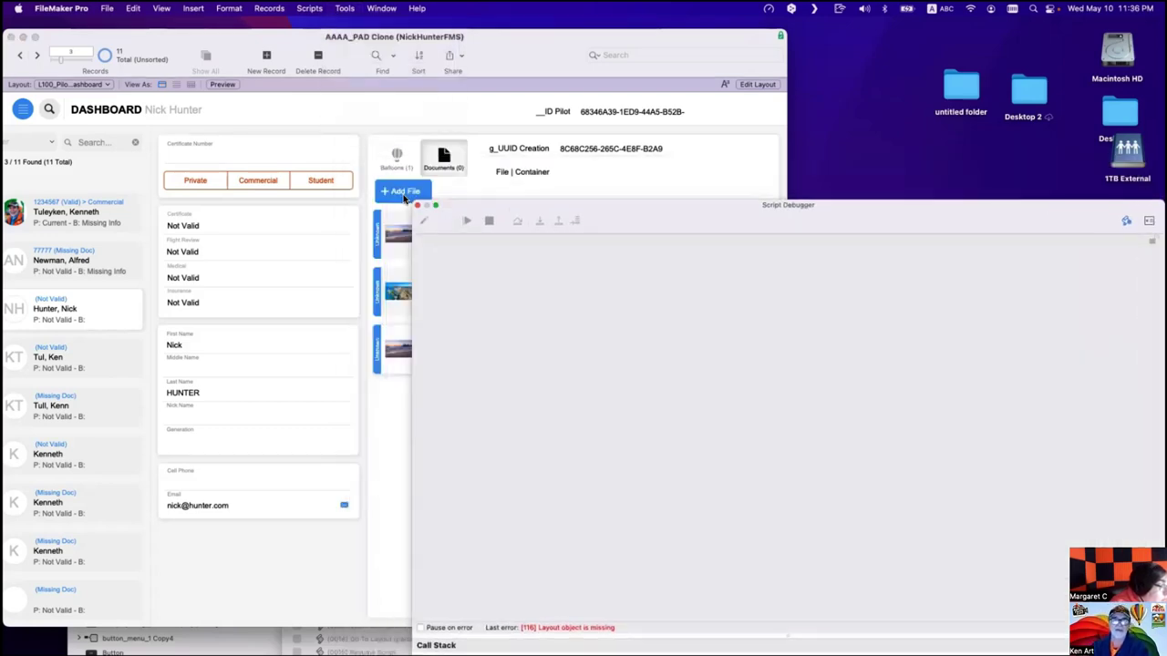
pyautogui.click(540, 222)
pyautogui.click(543, 222)
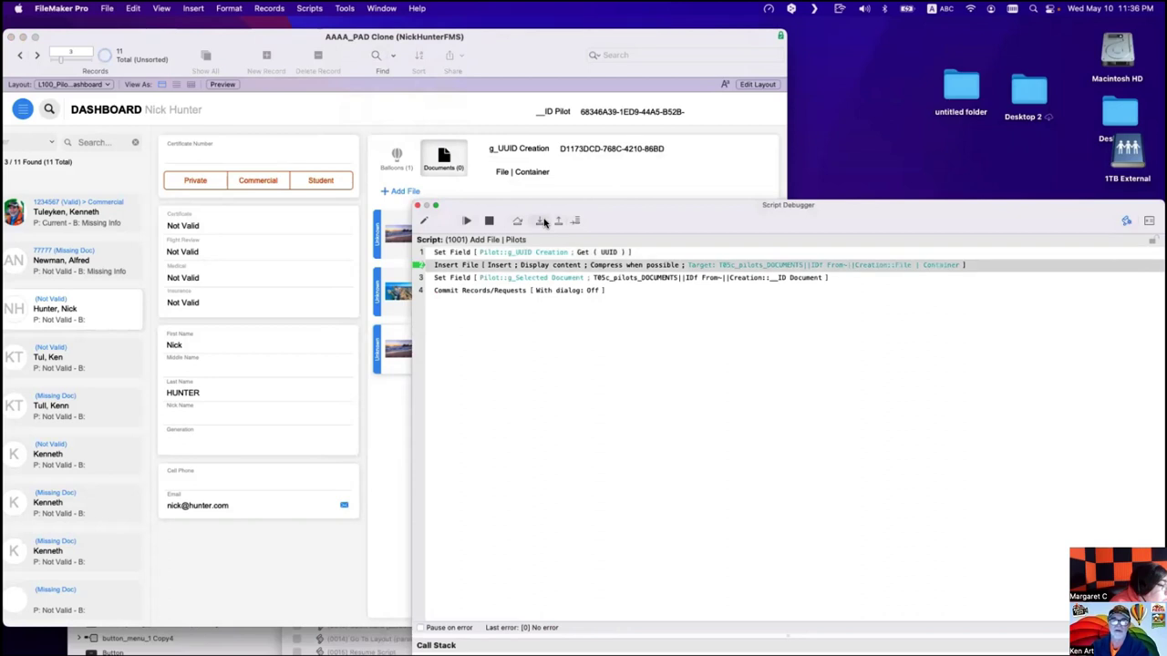
pyautogui.click(544, 223)
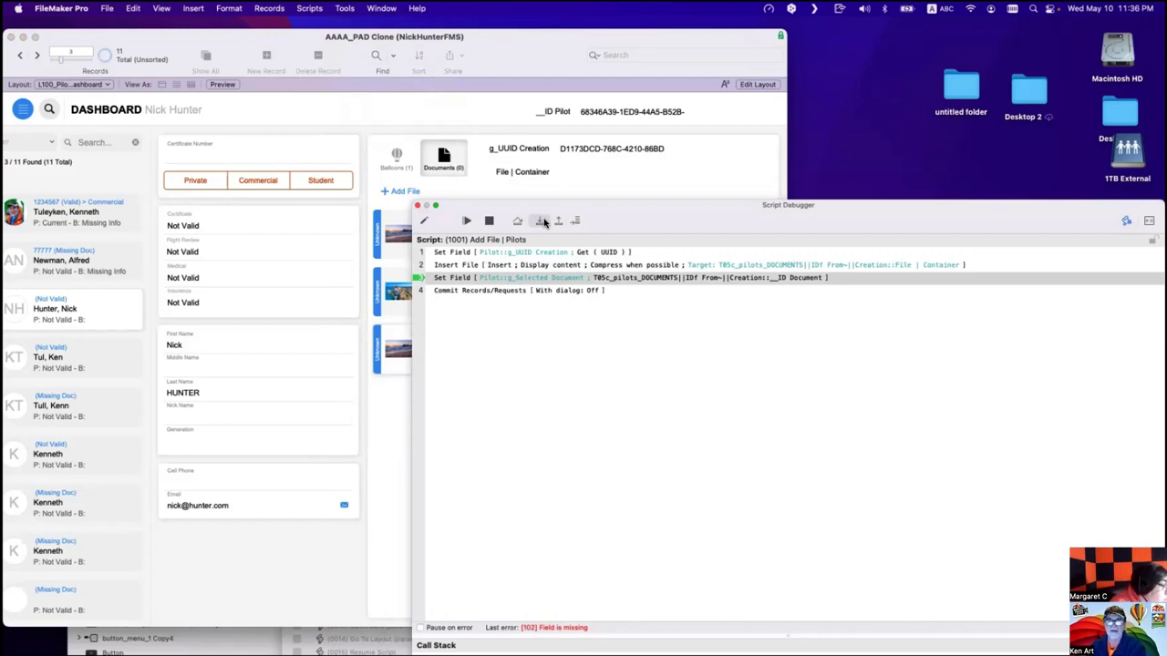
pyautogui.click(469, 222)
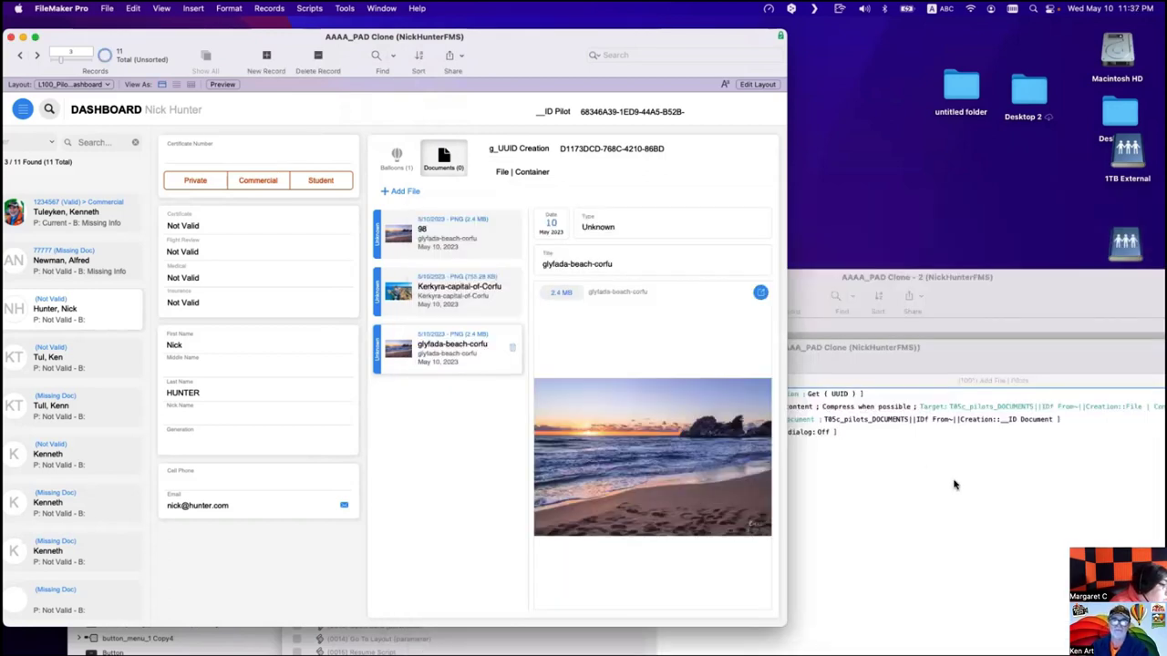
# Look through the available Insert script steps for a new line after Commit Records/Requests in the Add File script.
pyautogui.click(954, 484)
pyautogui.moveTo(912, 345); pyautogui.dragTo(726, 155)
pyautogui.click(515, 215)
pyautogui.click(504, 240)
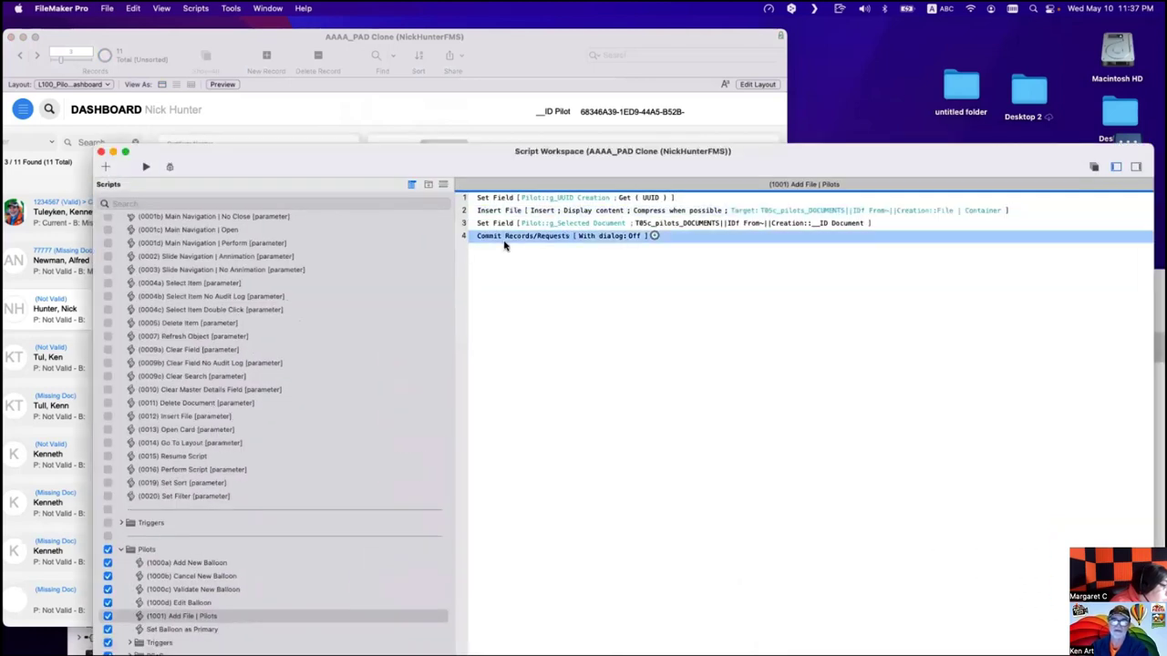
pyautogui.press('Return')
pyautogui.press('Return')
pyautogui.write('in')
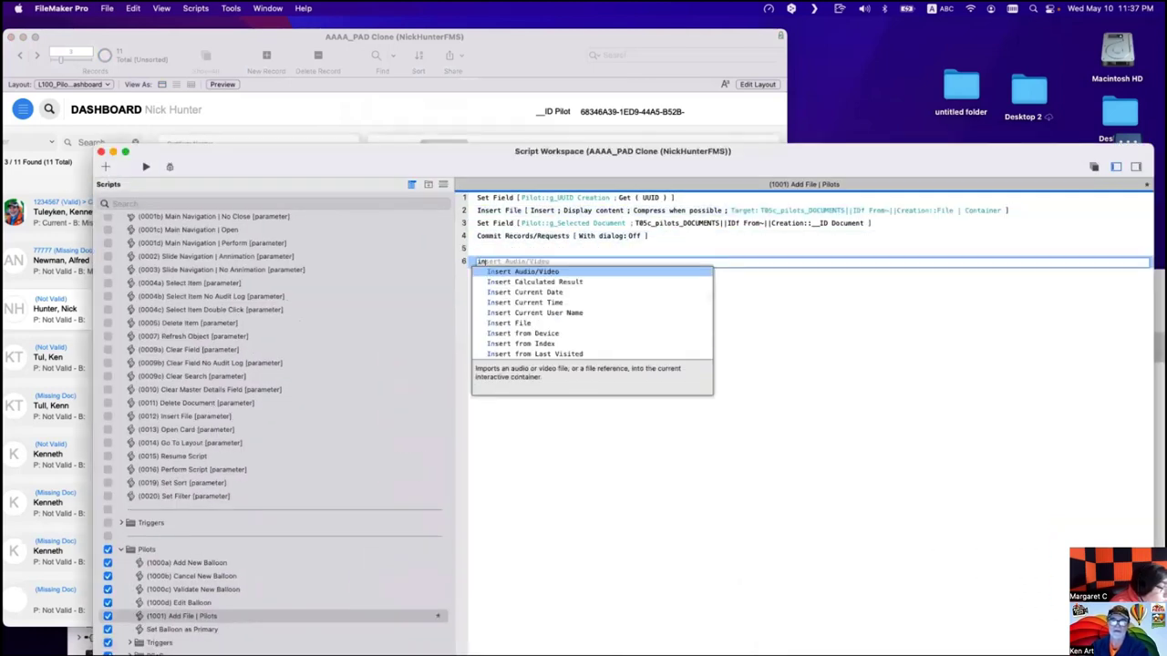
pyautogui.press('Down')
pyautogui.press('Down')
pyautogui.press('Down')
pyautogui.press('Down')
pyautogui.press('Down')
pyautogui.press('Down')
pyautogui.press('Down')
pyautogui.press('Down')
pyautogui.press('Down')
pyautogui.press('Down')
pyautogui.press('Down')
pyautogui.press('Down')
pyautogui.press('Down')
pyautogui.press('Down')
pyautogui.press('Down')
pyautogui.press('Down')
pyautogui.press('Down')
pyautogui.press('Down')
pyautogui.press('Down')
pyautogui.press('Down')
pyautogui.press('Down')
pyautogui.press('Up')
pyautogui.press('Up')
pyautogui.press('Up')
pyautogui.press('Up')
pyautogui.press('Up')
pyautogui.press('Up')
pyautogui.press('Up')
pyautogui.press('Up')
pyautogui.press('Up')
pyautogui.press('Up')
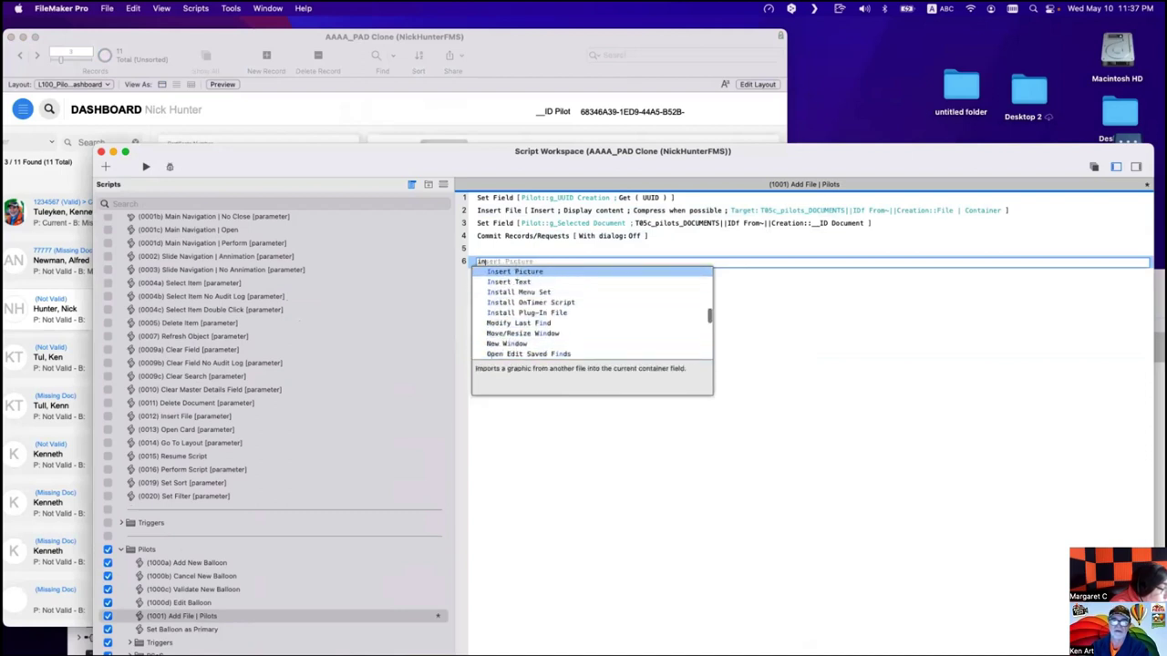
pyautogui.press('Up')
pyautogui.press('Up')
pyautogui.press('Up')
pyautogui.press('Up')
pyautogui.press('Up')
pyautogui.press('Up')
pyautogui.press('Up')
pyautogui.press('Up')
pyautogui.press('Up')
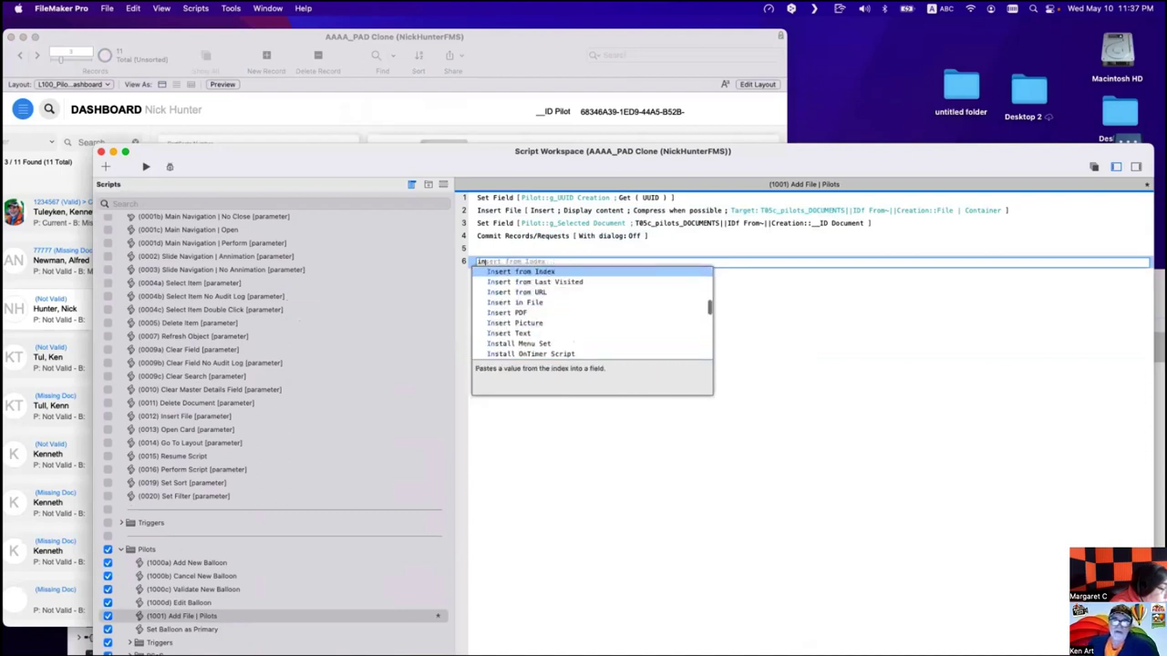
pyautogui.press('Up')
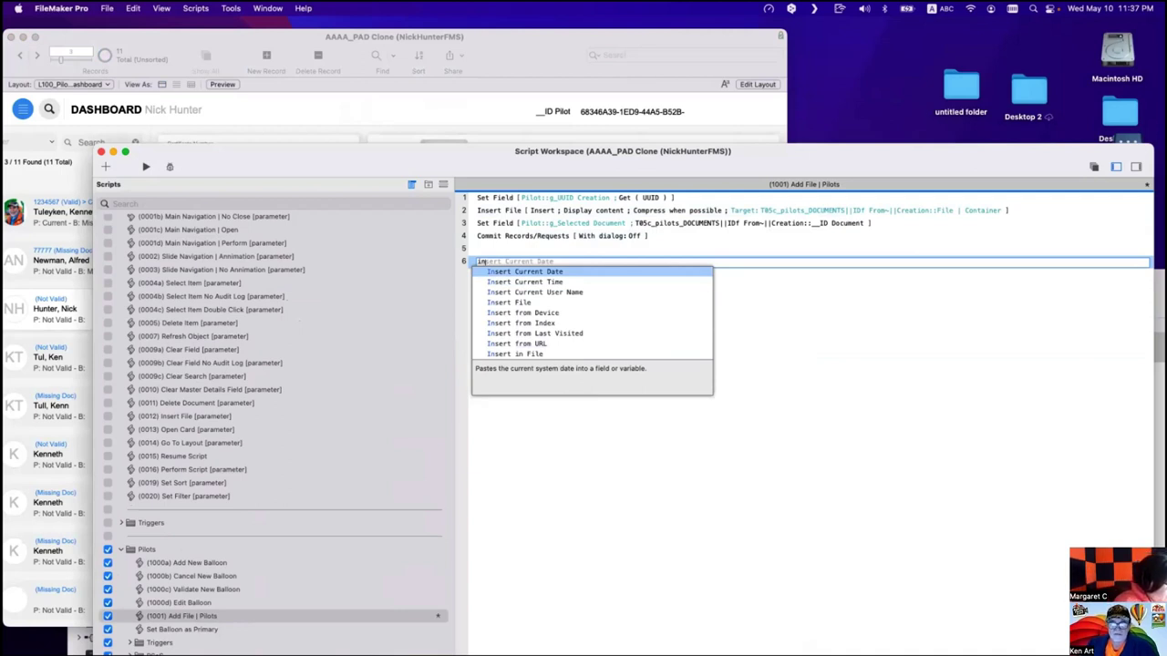
pyautogui.press('BackSpace')
pyautogui.press('BackSpace')
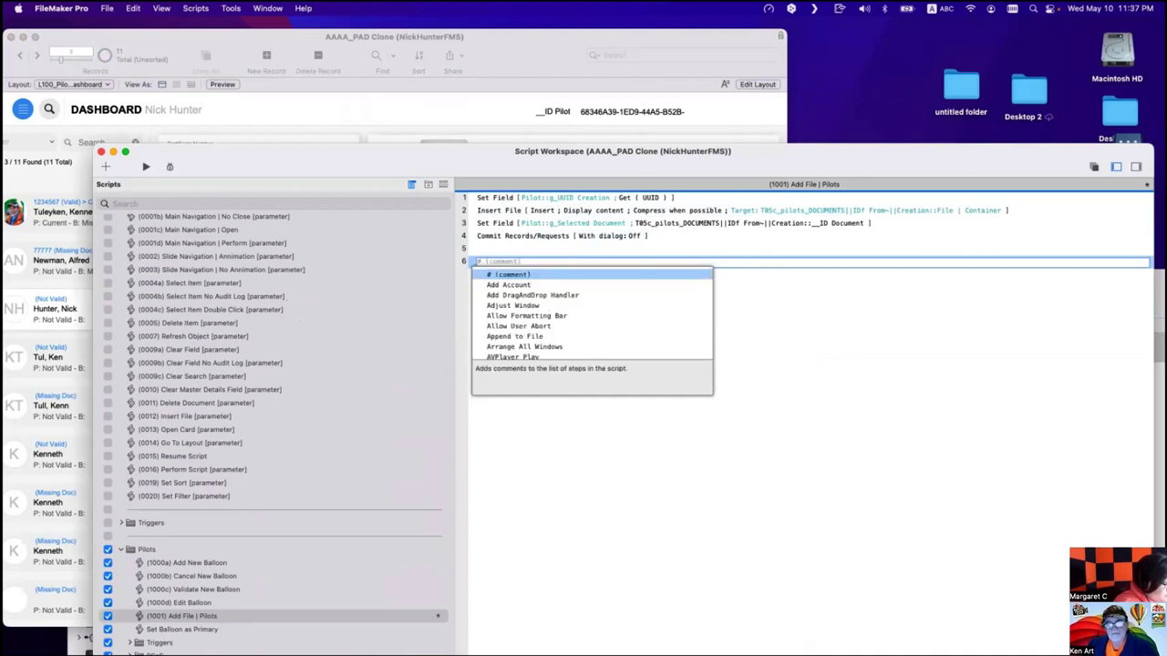
# Check the available Set script steps, including Set Field By Name, for the new line in the Add File script.
pyautogui.write('Set')
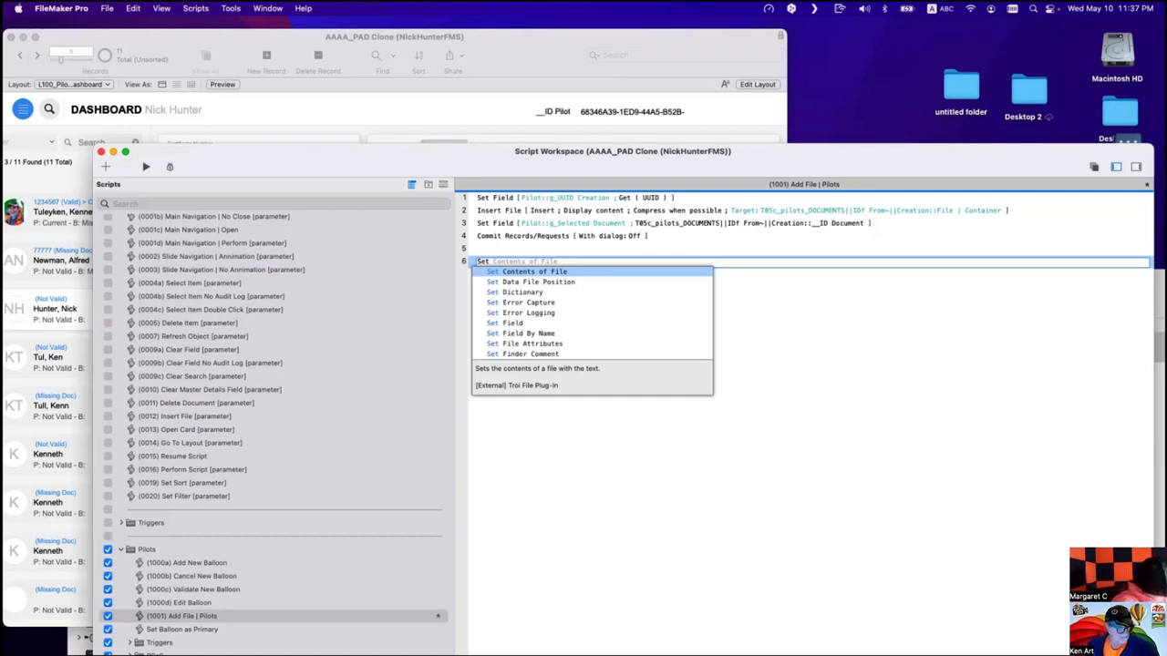
pyautogui.press('Down')
pyautogui.press('Down')
pyautogui.press('Down')
pyautogui.press('Down')
pyautogui.press('Down')
pyautogui.press('Down')
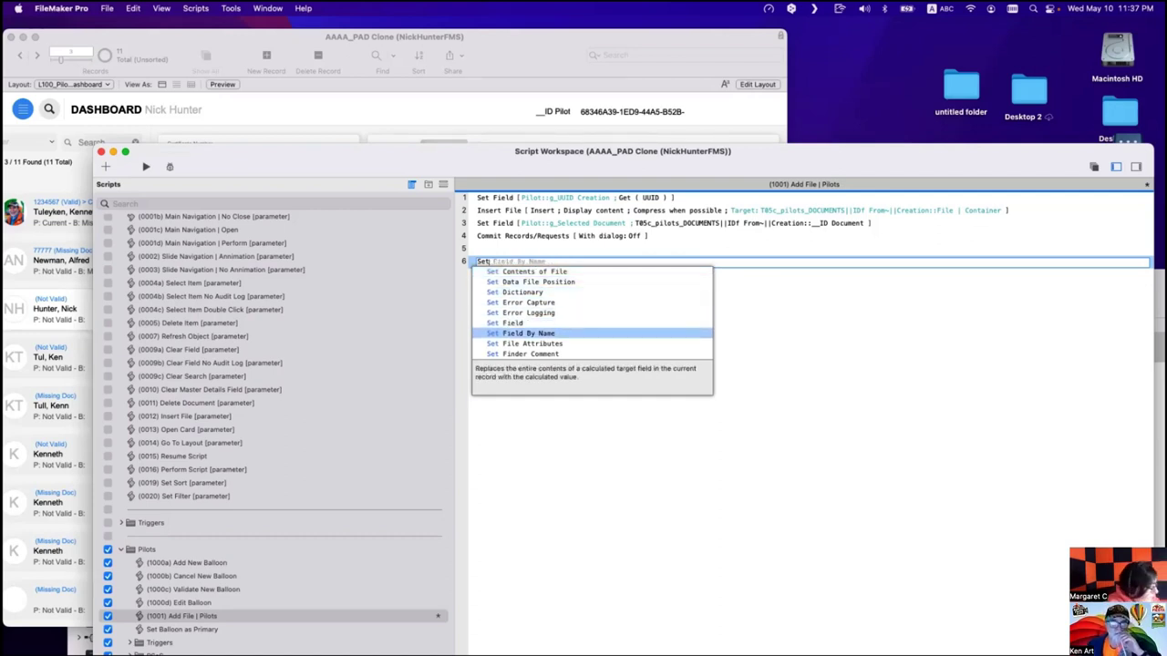
pyautogui.press('BackSpace')
pyautogui.press('BackSpace')
pyautogui.press('BackSpace')
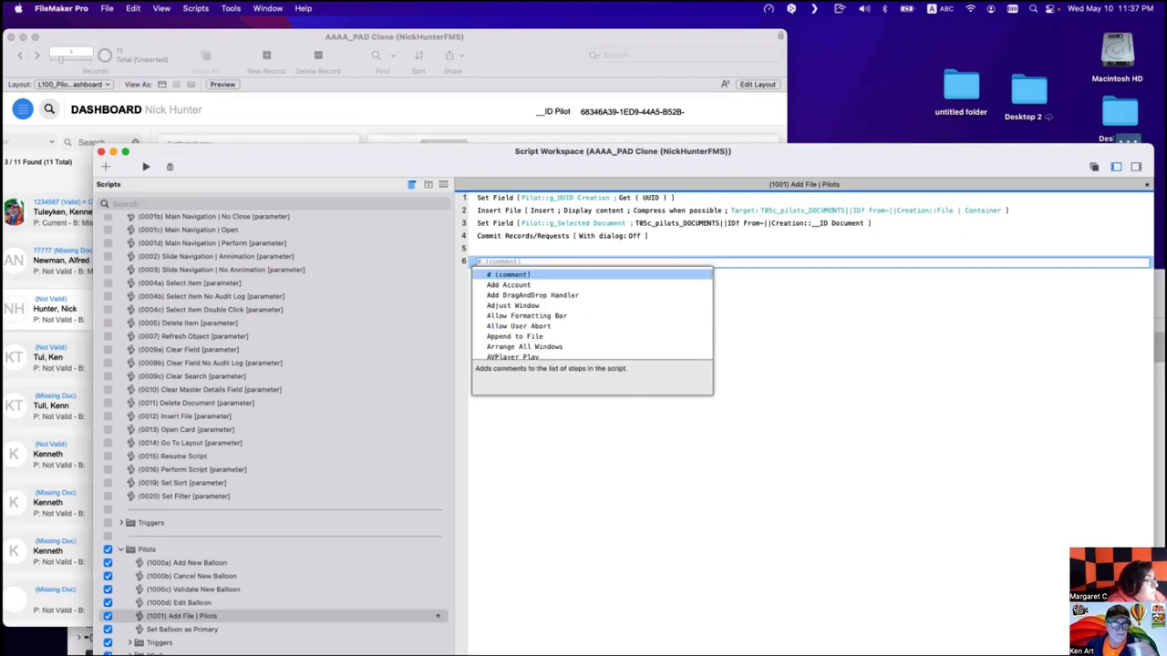
pyautogui.write('In')
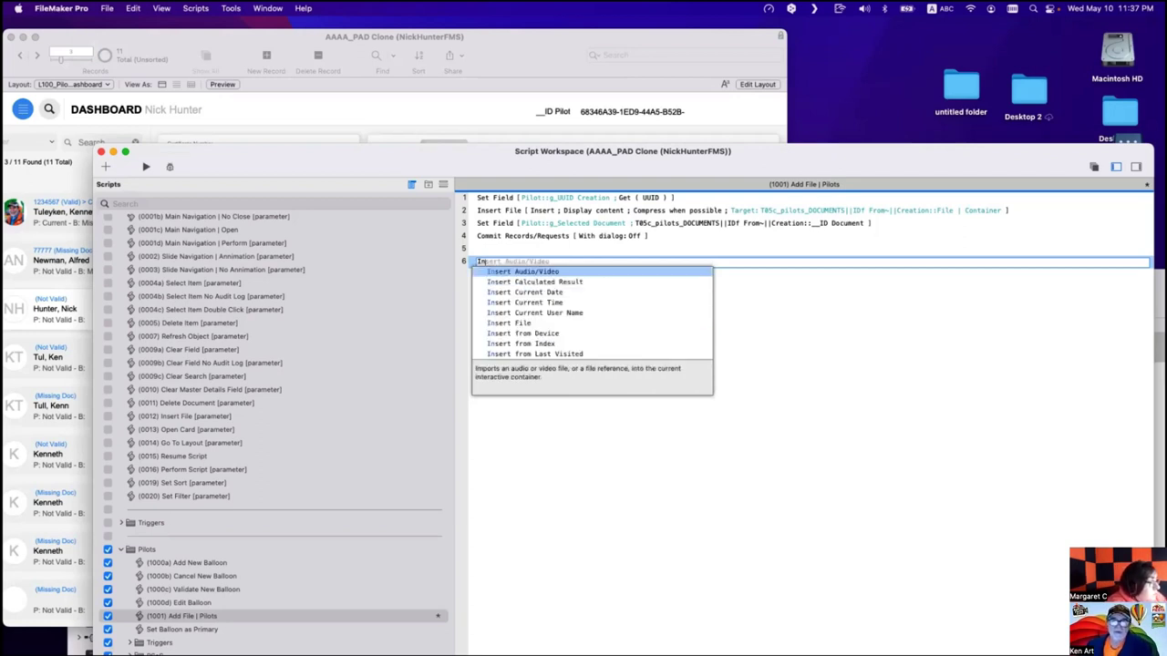
pyautogui.press('BackSpace')
pyautogui.press('BackSpace')
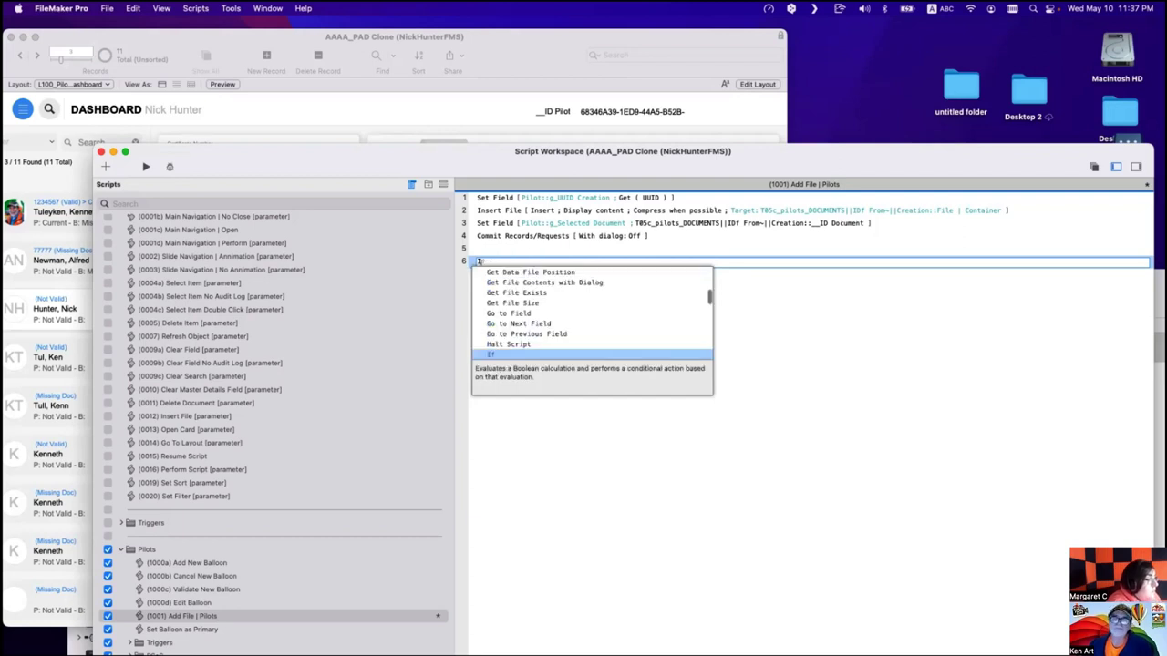
pyautogui.press('Escape')
pyautogui.press('BackSpace')
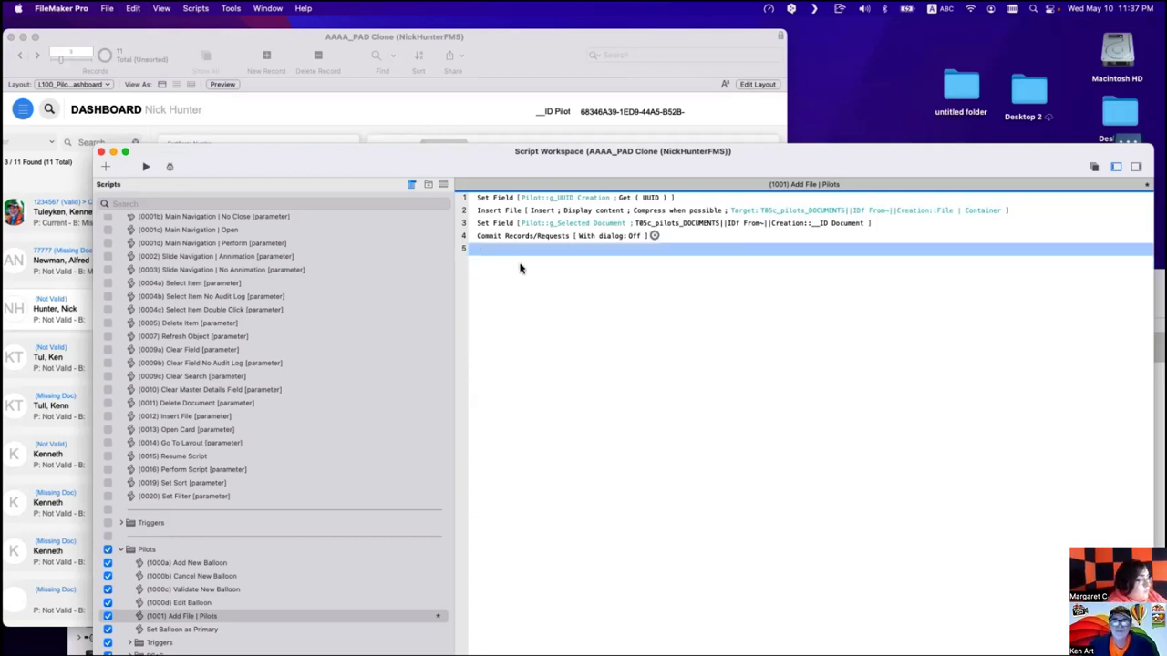
pyautogui.press('BackSpace')
# Paste the File | Container field below StatusPilot inside the QuickFind DO NOT DELETE box on the dashboard layout and return to Browse mode.
pyautogui.moveTo(532, 163); pyautogui.dragTo(545, 183)
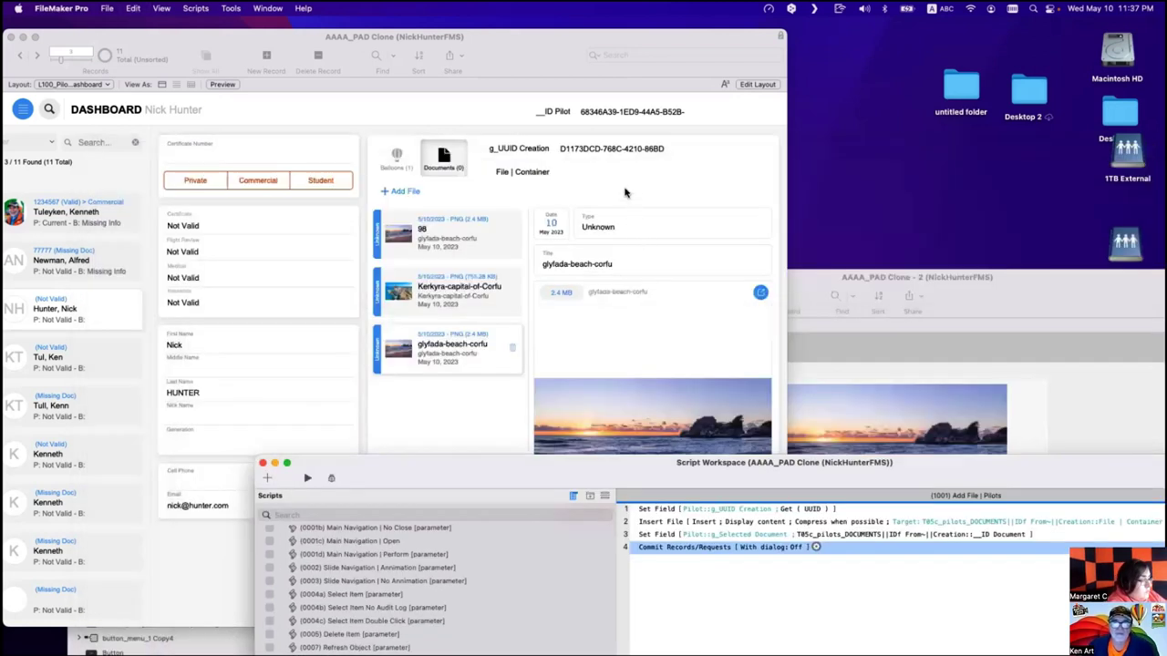
pyautogui.click(624, 192)
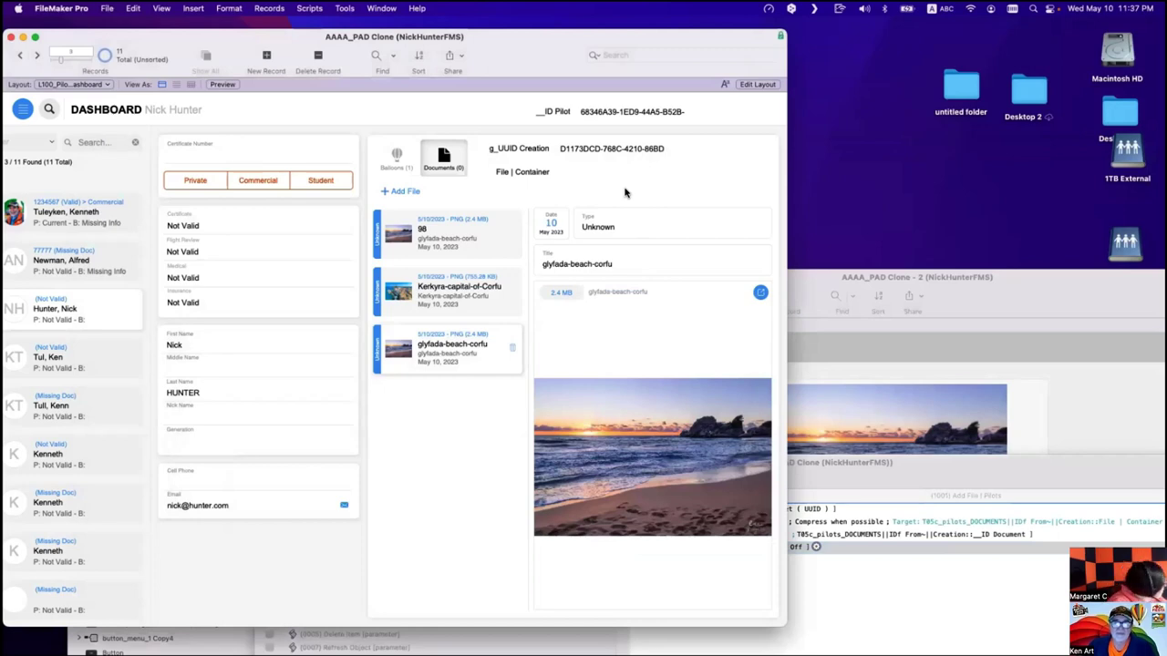
pyautogui.press('super+l')
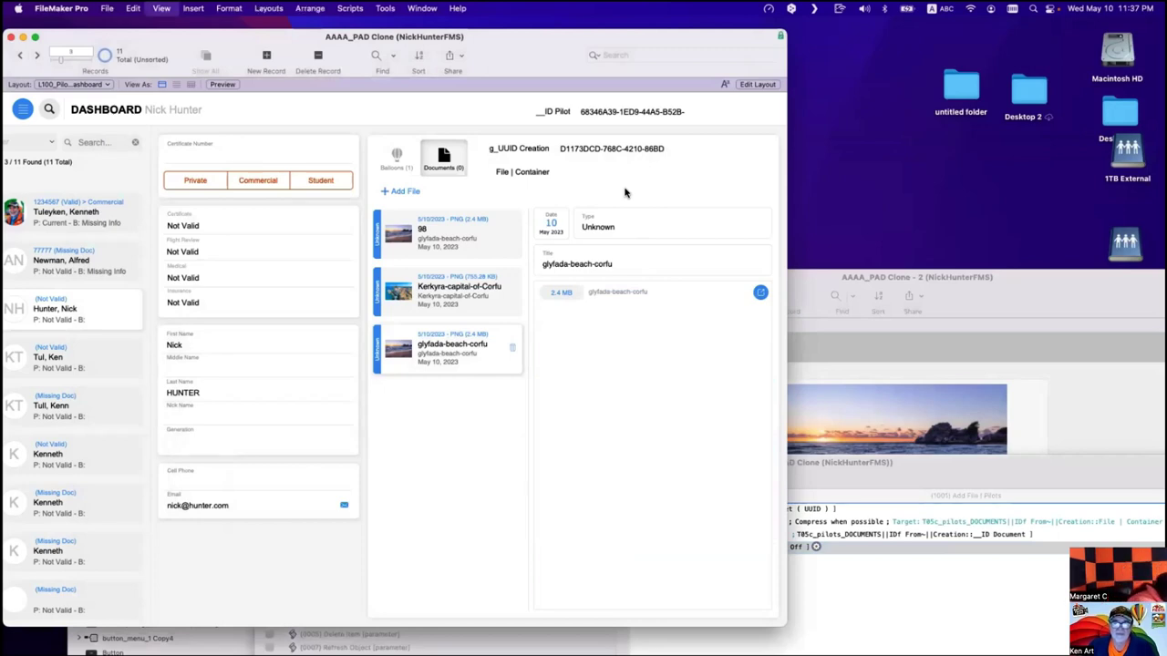
pyautogui.hscroll(10, 619, 246)
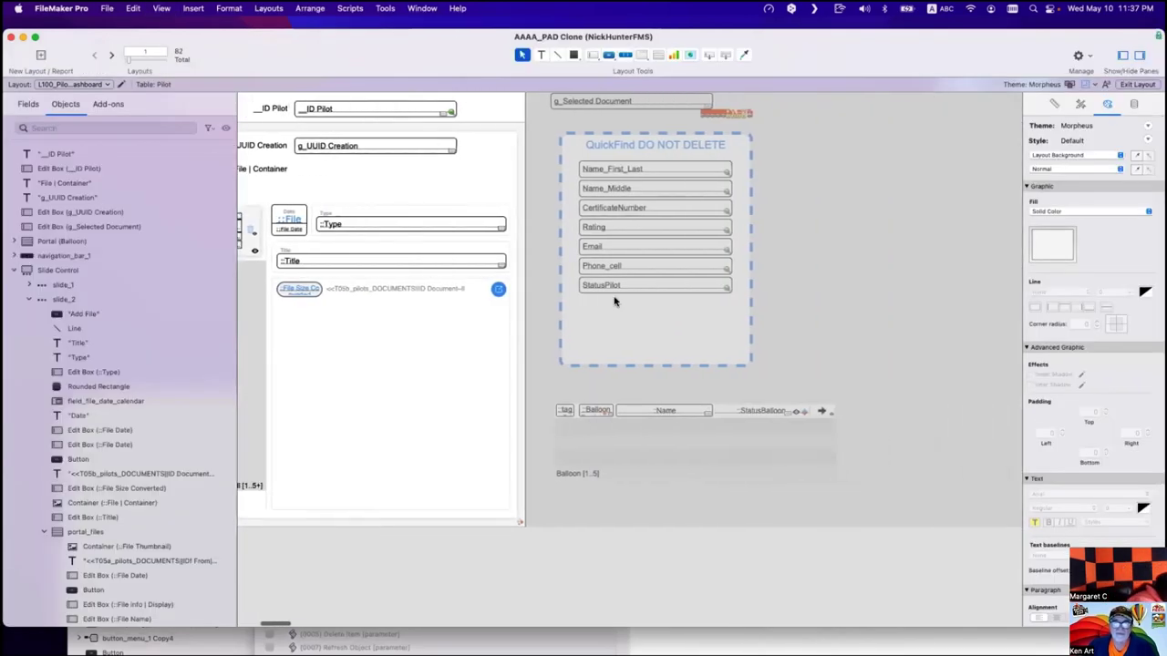
pyautogui.moveTo(614, 301); pyautogui.dragTo(618, 328)
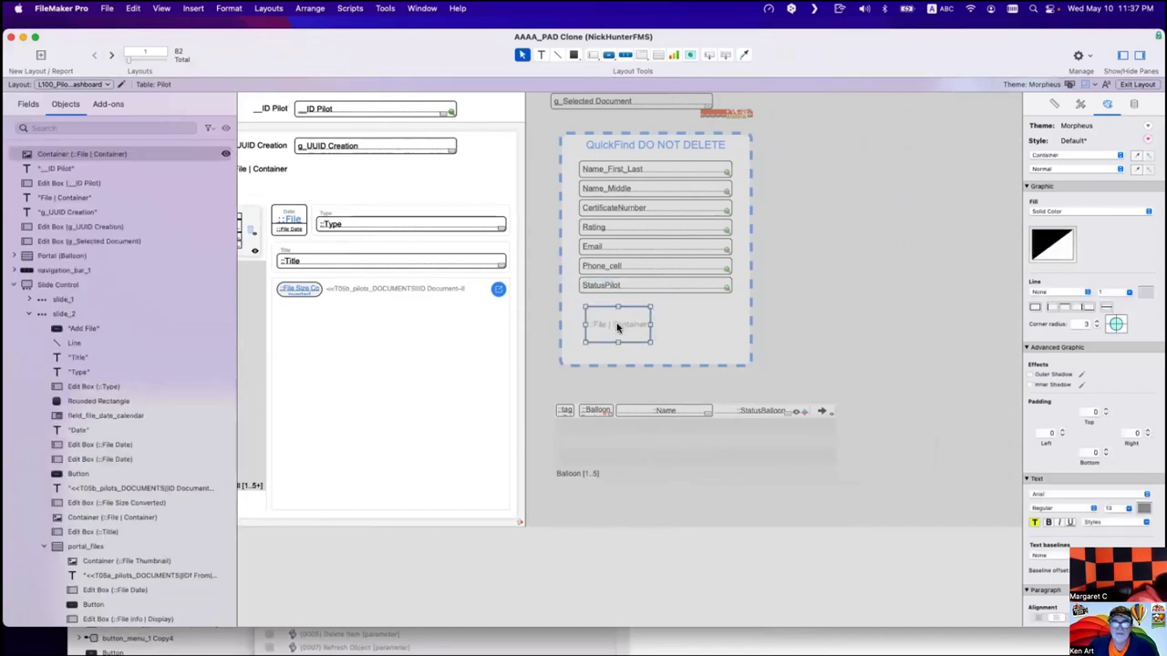
pyautogui.press('super+b')
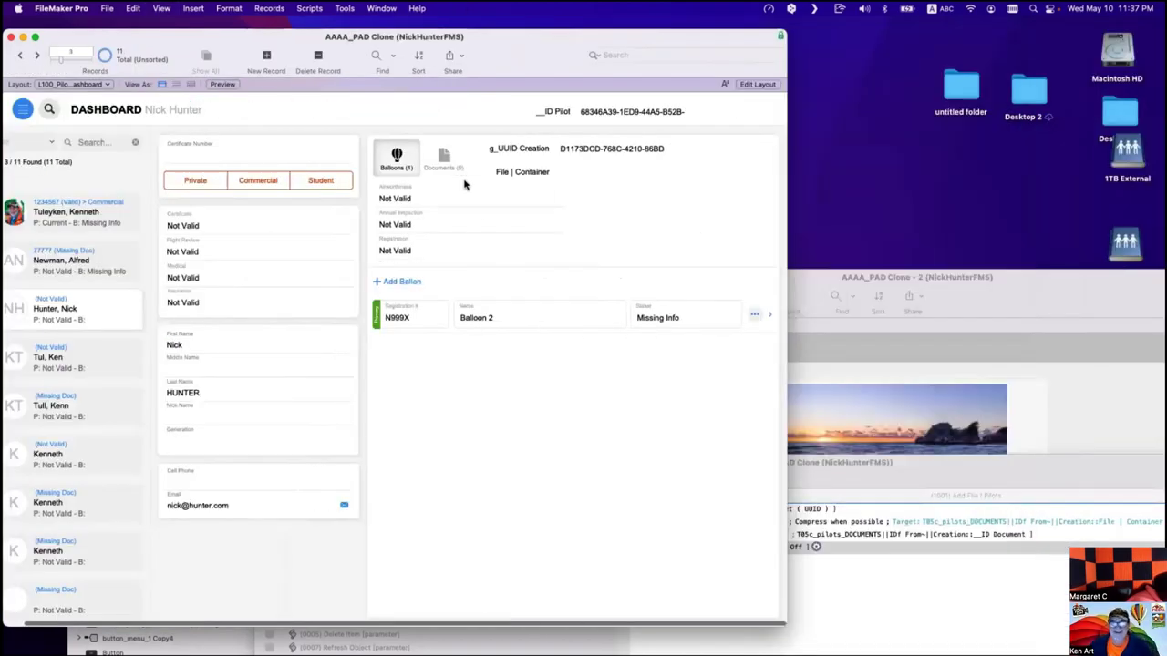
# Test Add File from the pilot's documents through its Insert File step, cancel the file selection, and halt and close the Script Debugger.
pyautogui.click(445, 160)
pyautogui.click(398, 190)
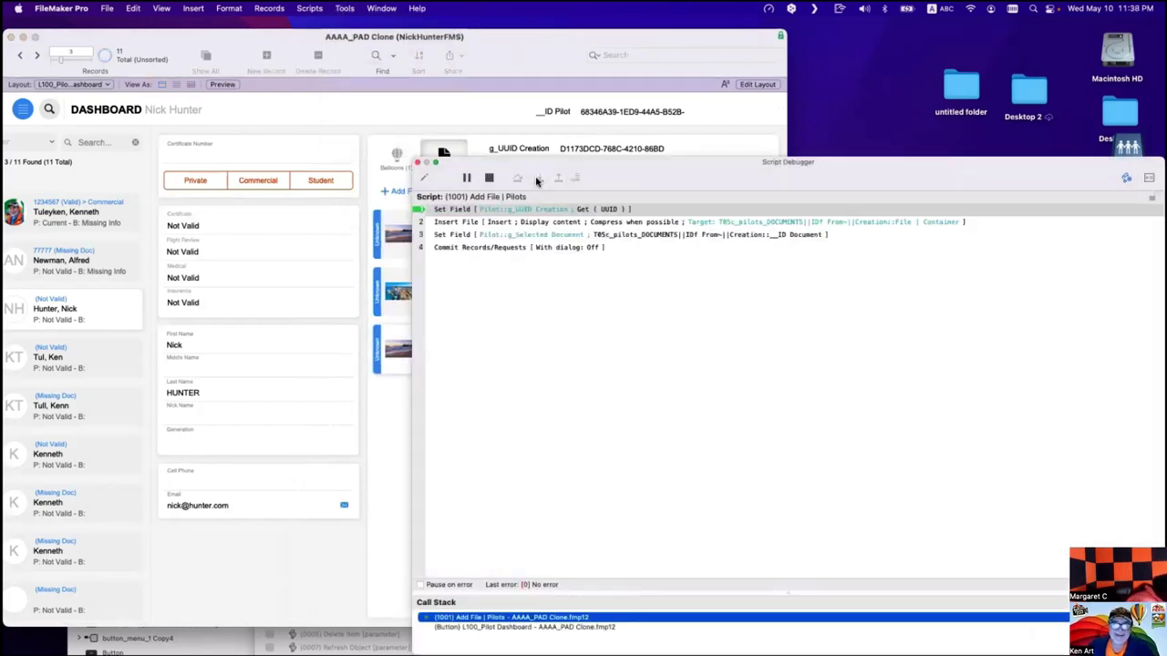
pyautogui.click(538, 178)
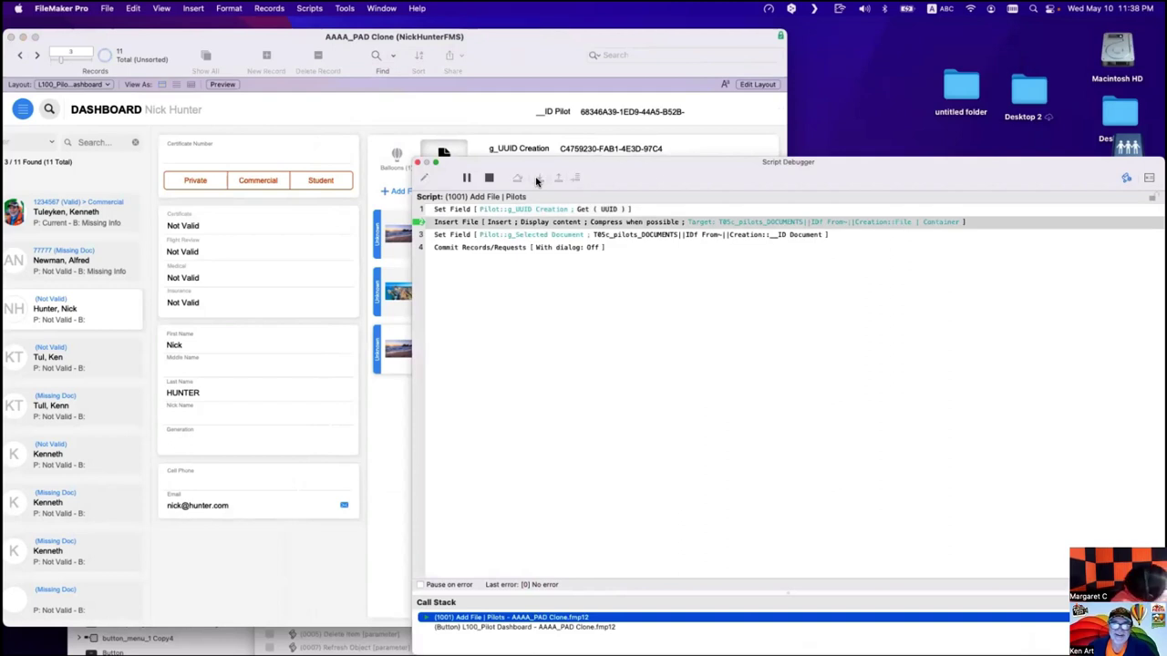
pyautogui.click(538, 178)
pyautogui.press('Escape')
pyautogui.click(625, 259)
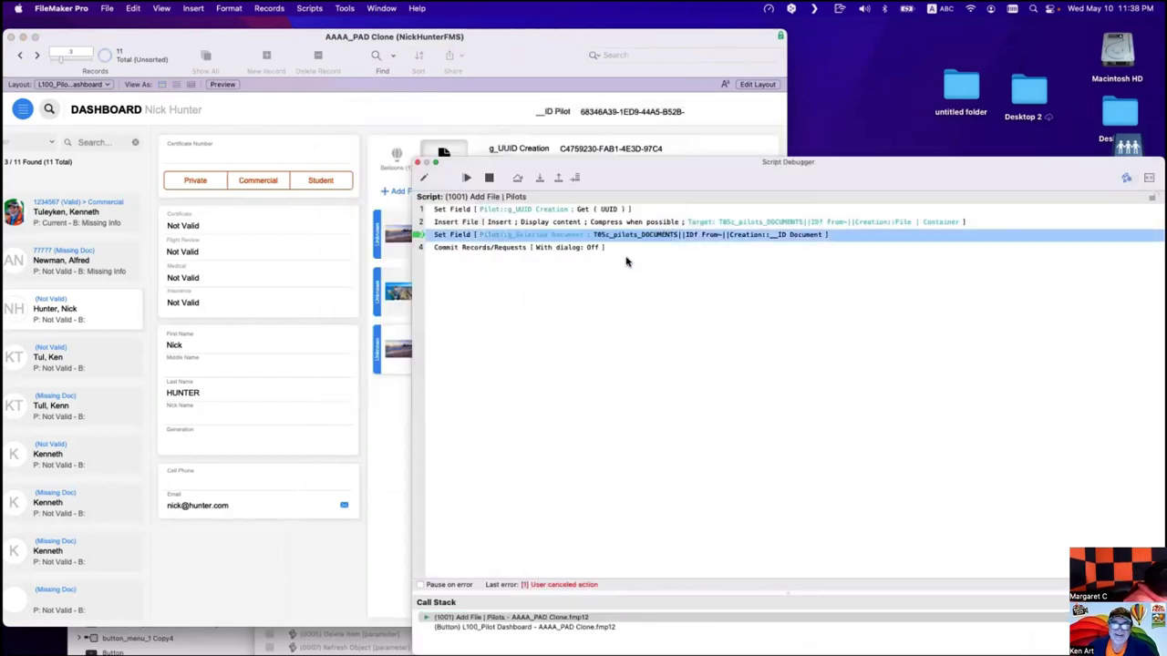
pyautogui.click(489, 178)
pyautogui.click(418, 162)
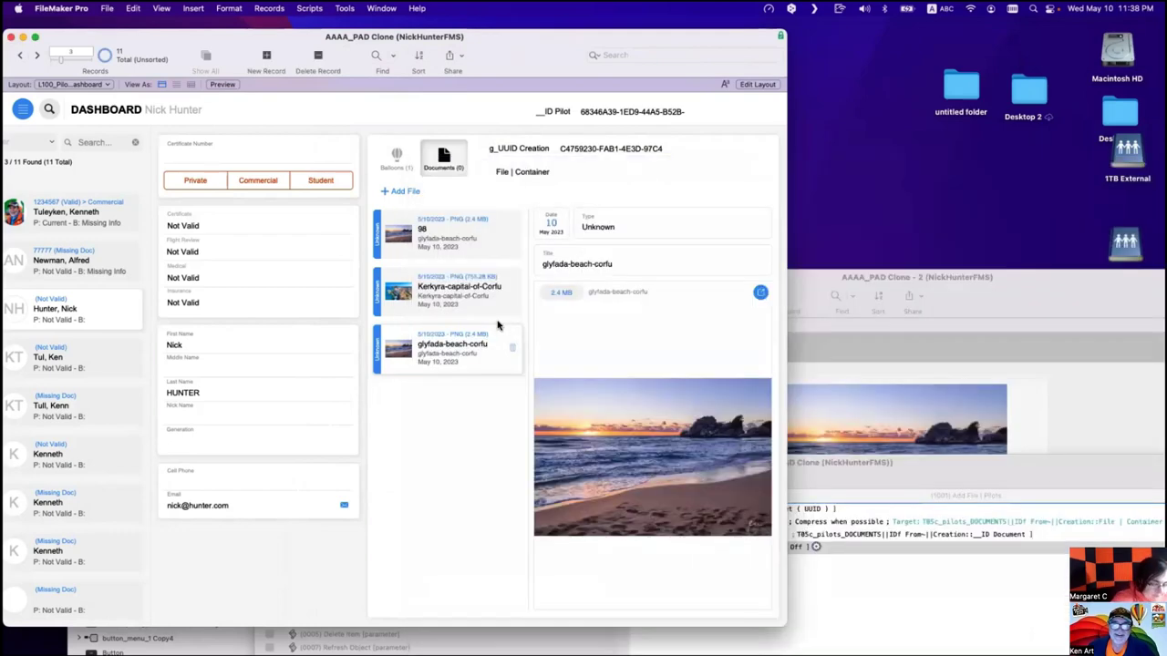
# Align the File | Container field directly beneath StatusPilot in the QuickFind box, inspect its data settings, and return to Browse mode.
pyautogui.press('super+l')
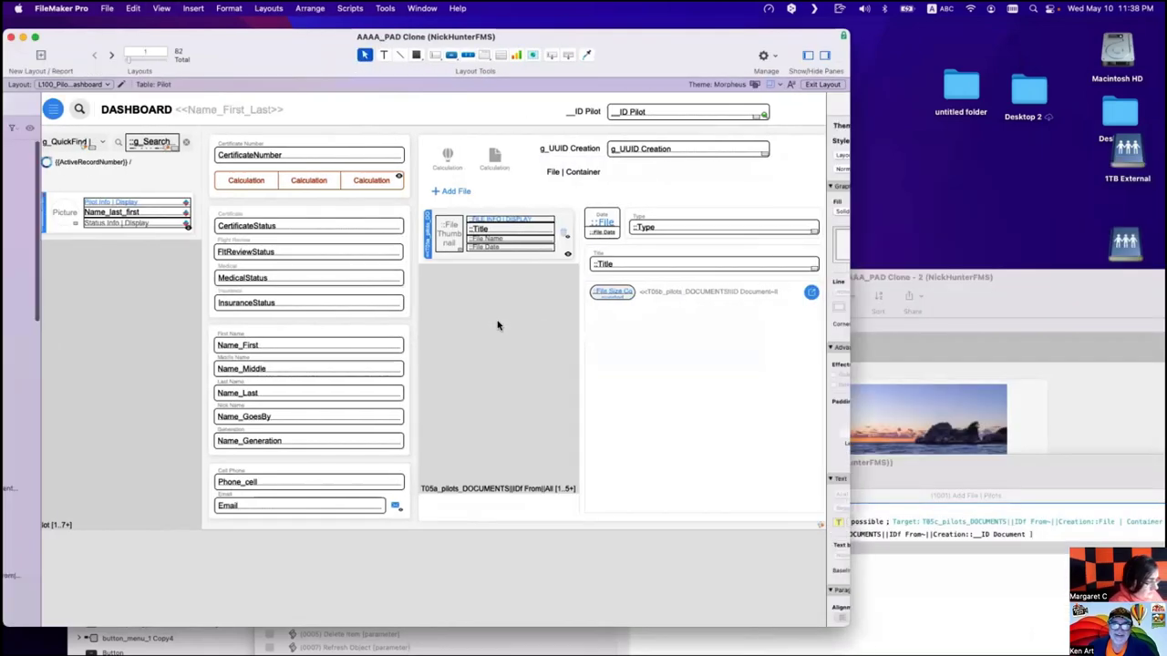
pyautogui.hscroll(7, 532, 325)
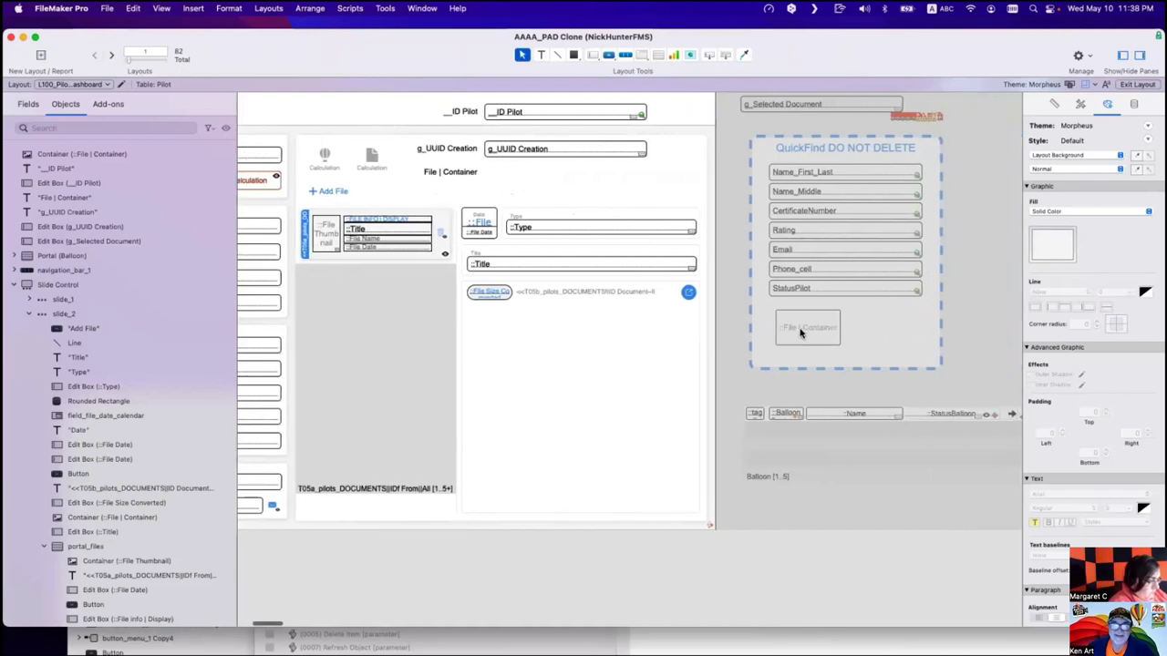
pyautogui.moveTo(799, 328); pyautogui.dragTo(791, 320)
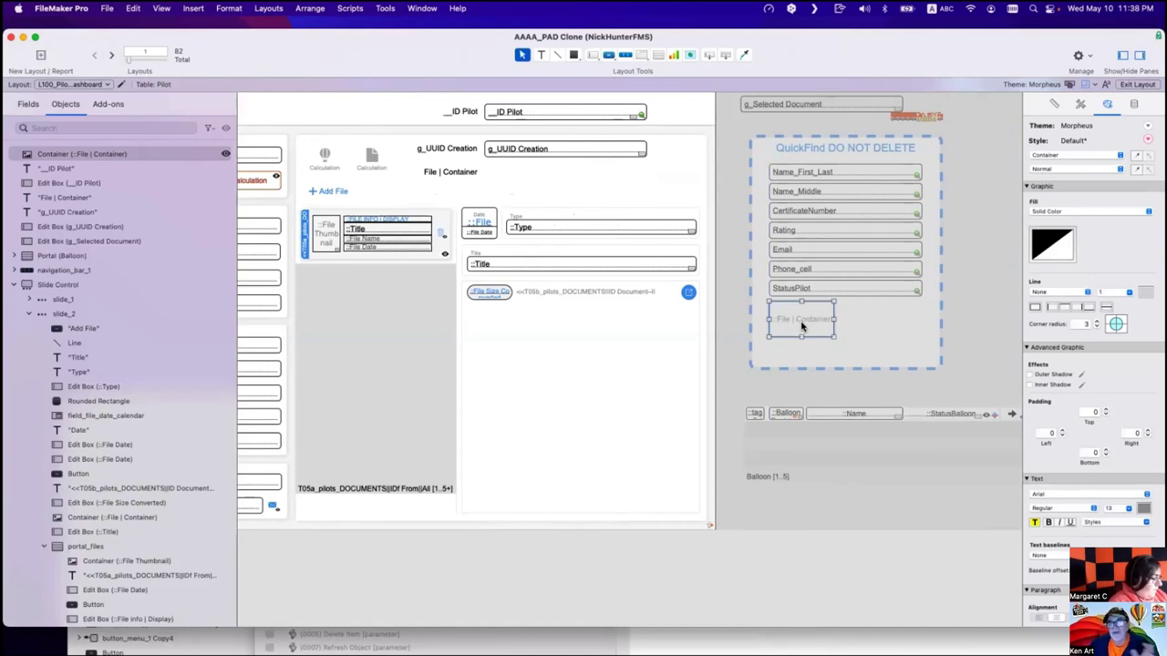
pyautogui.click(726, 250)
pyautogui.click(792, 316)
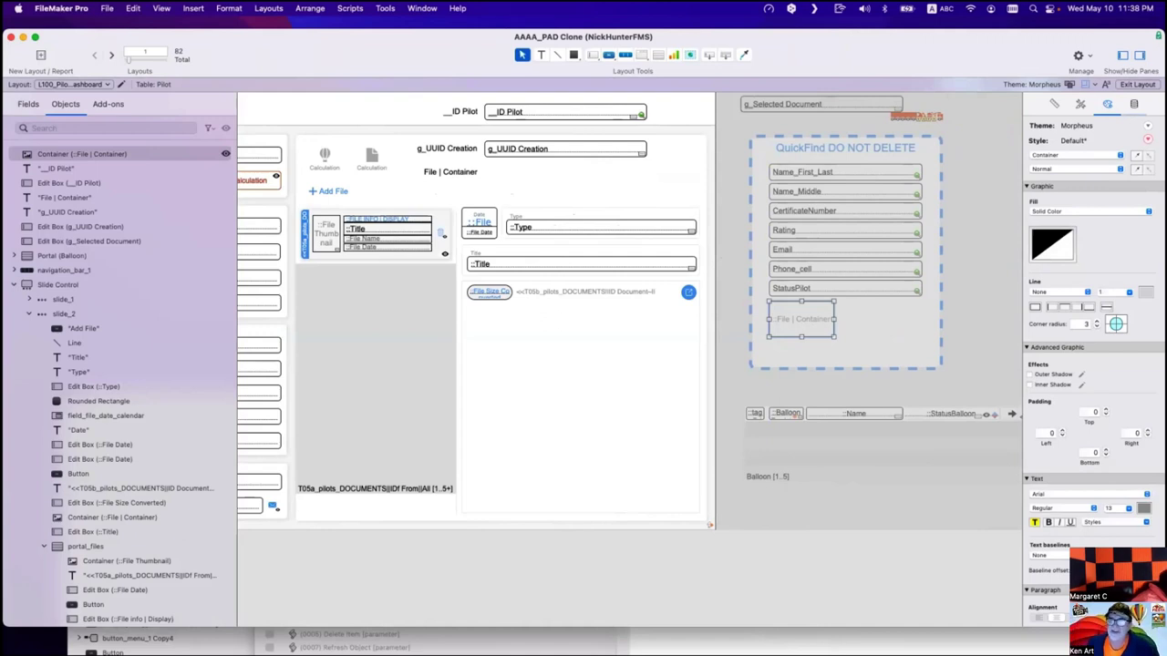
pyautogui.click(1134, 103)
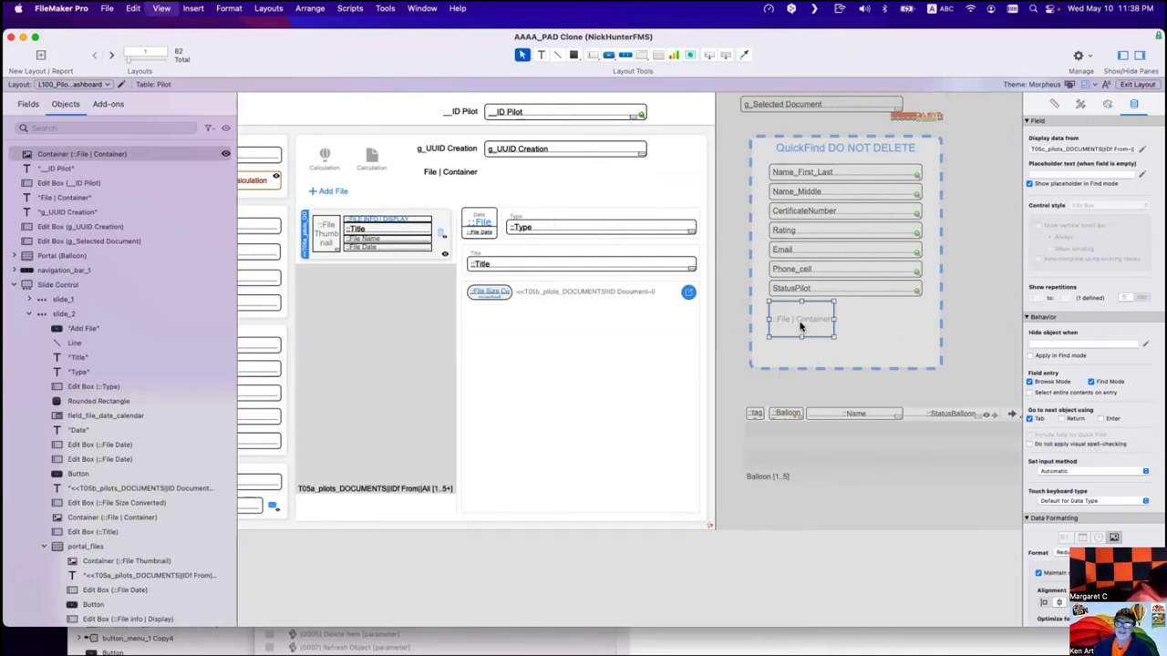
pyautogui.press('super+b')
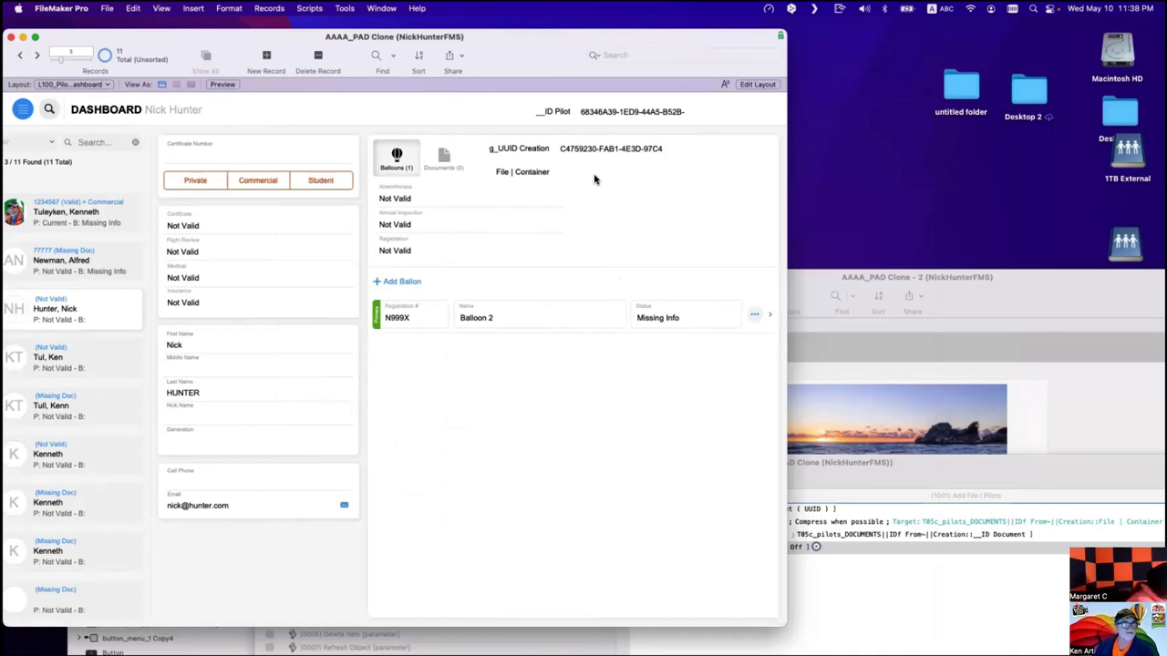
# Test Add File from the pilot's documents by inserting glyfada-beach-corfu.png.
pyautogui.click(447, 160)
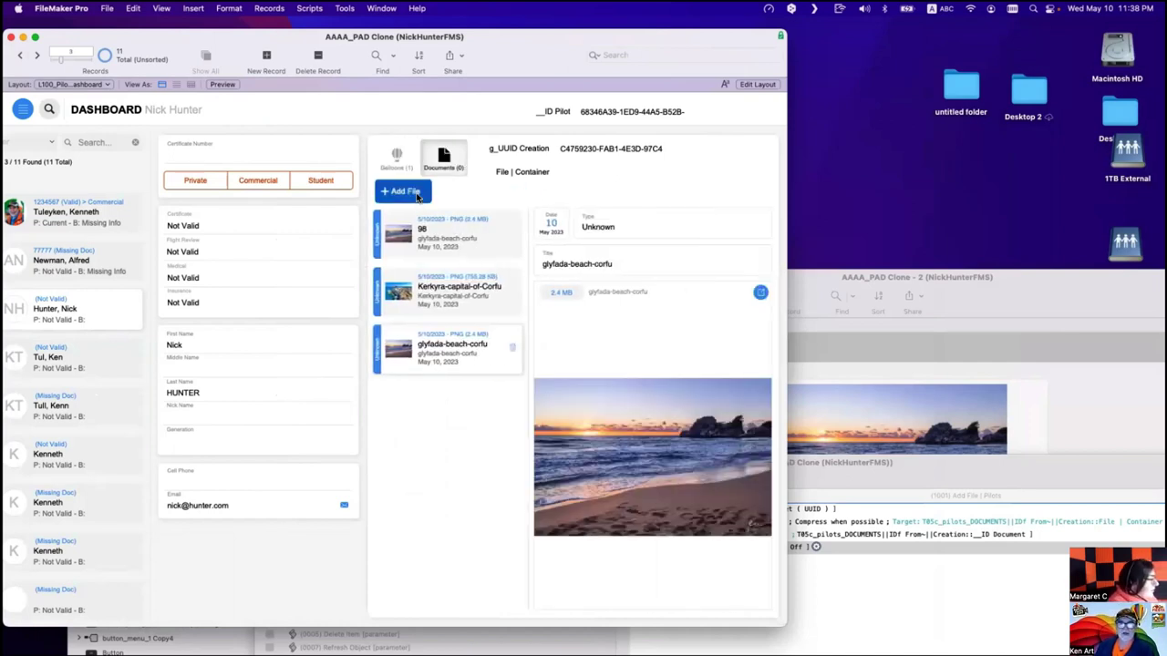
pyautogui.click(417, 196)
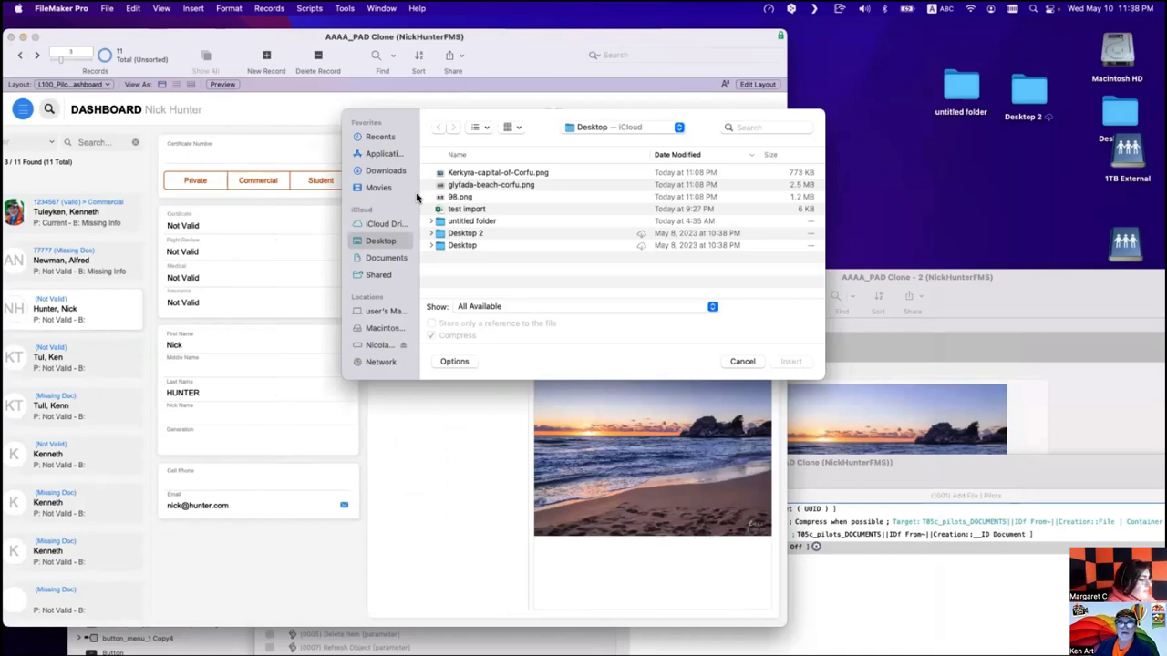
pyautogui.doubleClick(483, 185)
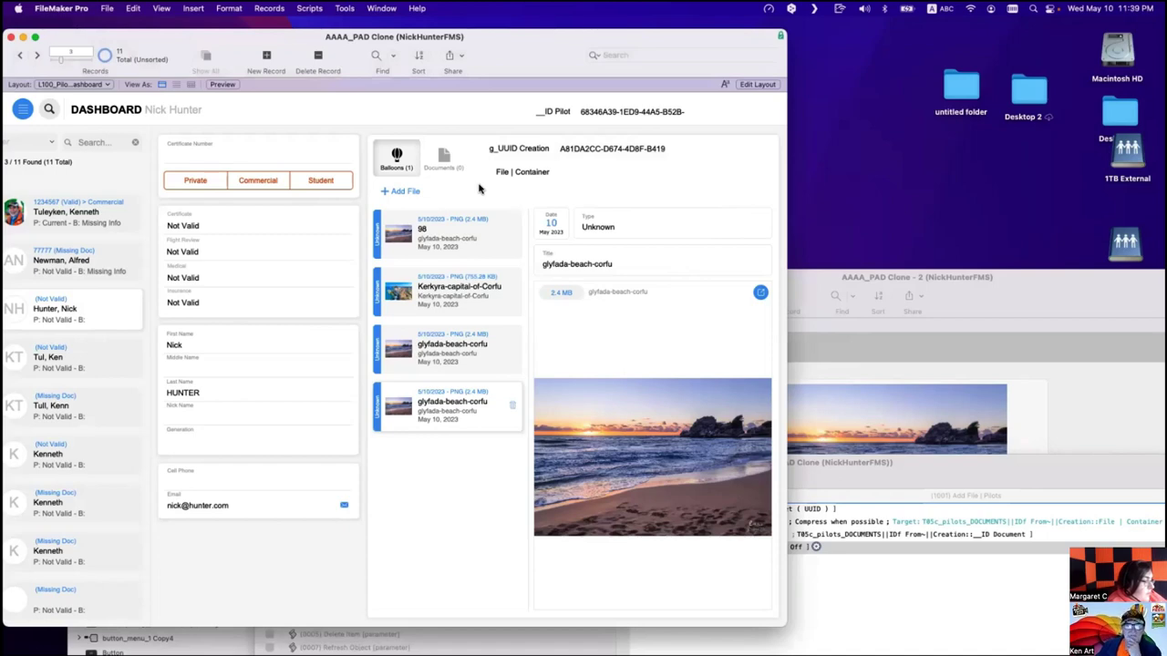
# Delete the g_UUID Creation and __ID Pilot fields with their labels and the File | Container label from the dashboard layout, and return to Browse mode.
pyautogui.press('super+l')
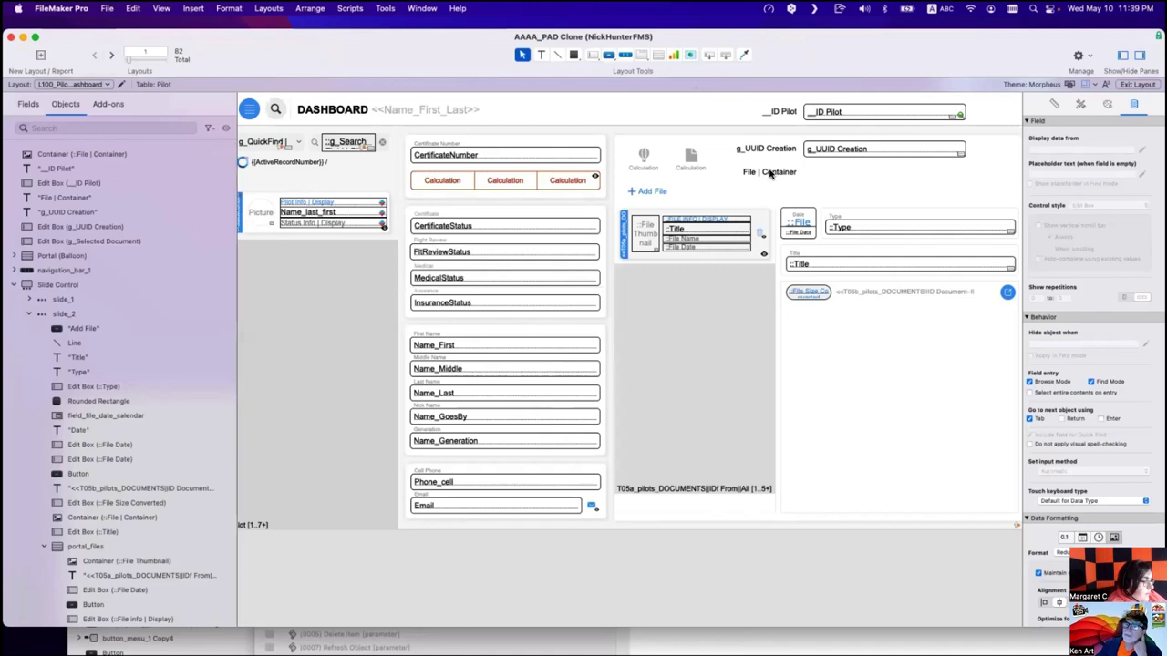
pyautogui.click(771, 173)
pyautogui.keyDown('shift'); pyautogui.click(767, 150); pyautogui.keyUp('shift')
pyautogui.keyDown('shift'); pyautogui.click(825, 149); pyautogui.keyUp('shift')
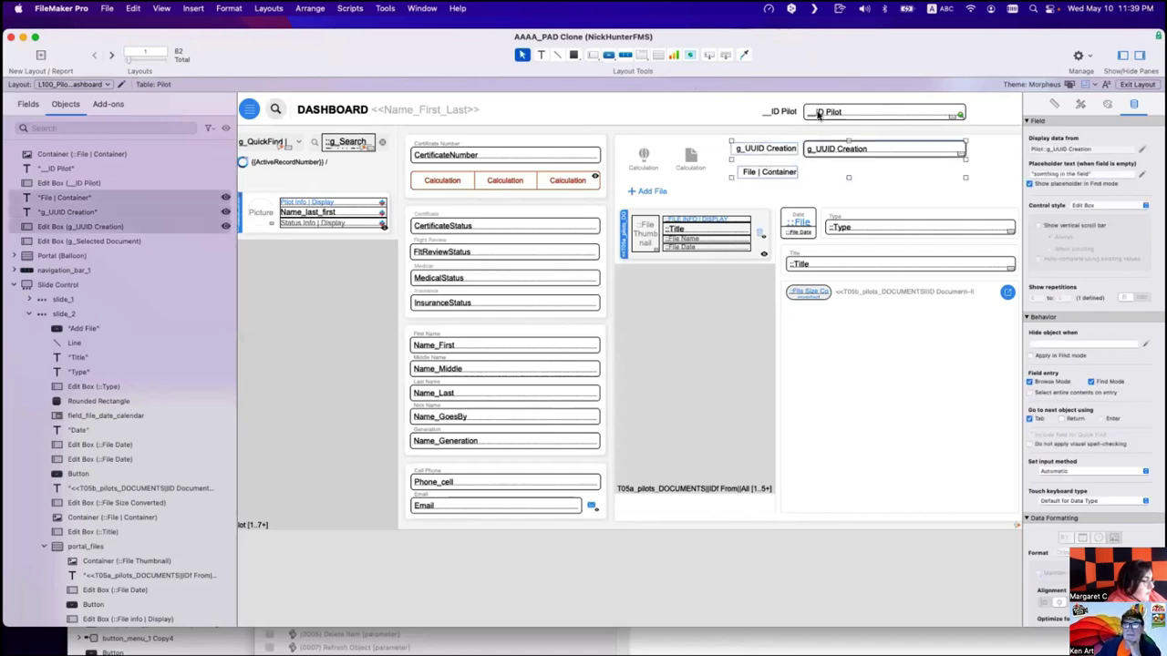
pyautogui.keyDown('shift'); pyautogui.click(817, 113); pyautogui.keyUp('shift')
pyautogui.keyDown('shift'); pyautogui.click(789, 113); pyautogui.keyUp('shift')
pyautogui.press('Delete')
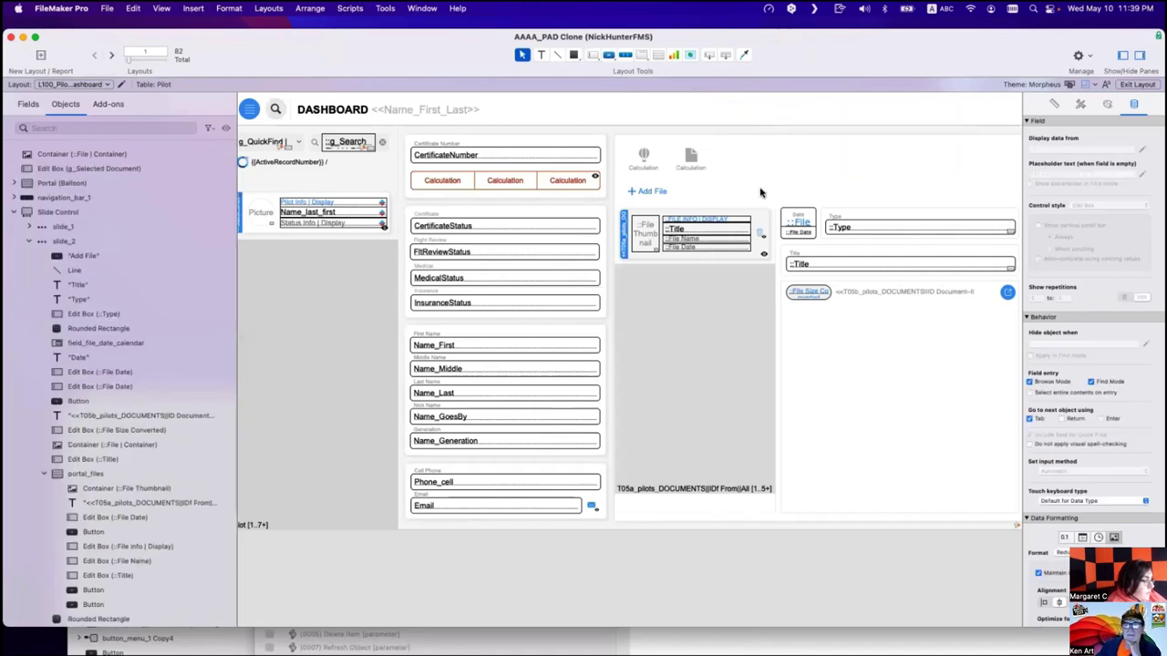
pyautogui.press('super+b')
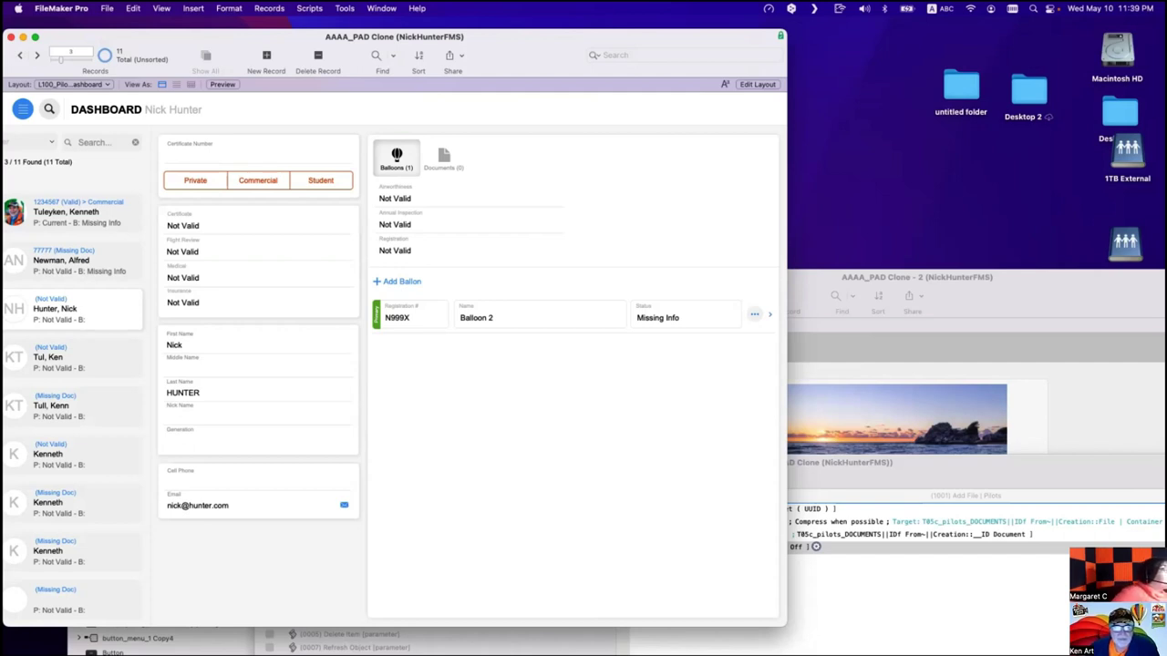
# Show the pilot's documents, and open the database relationships graph for a look before closing it.
pyautogui.click(444, 157)
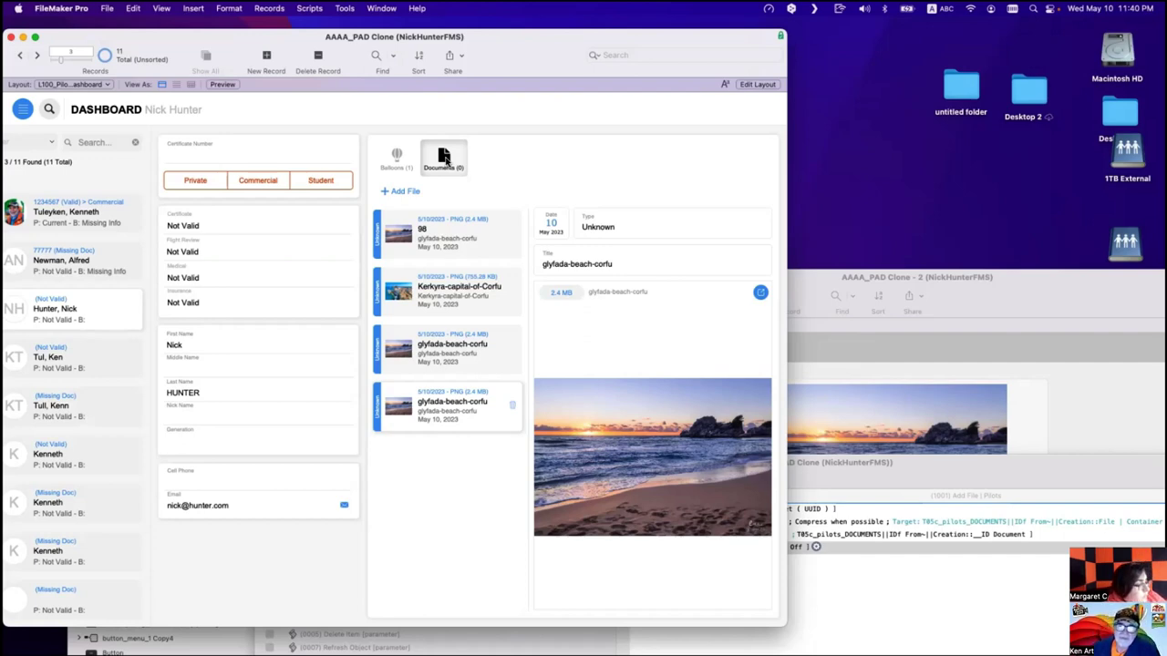
pyautogui.press('super+shift+d')
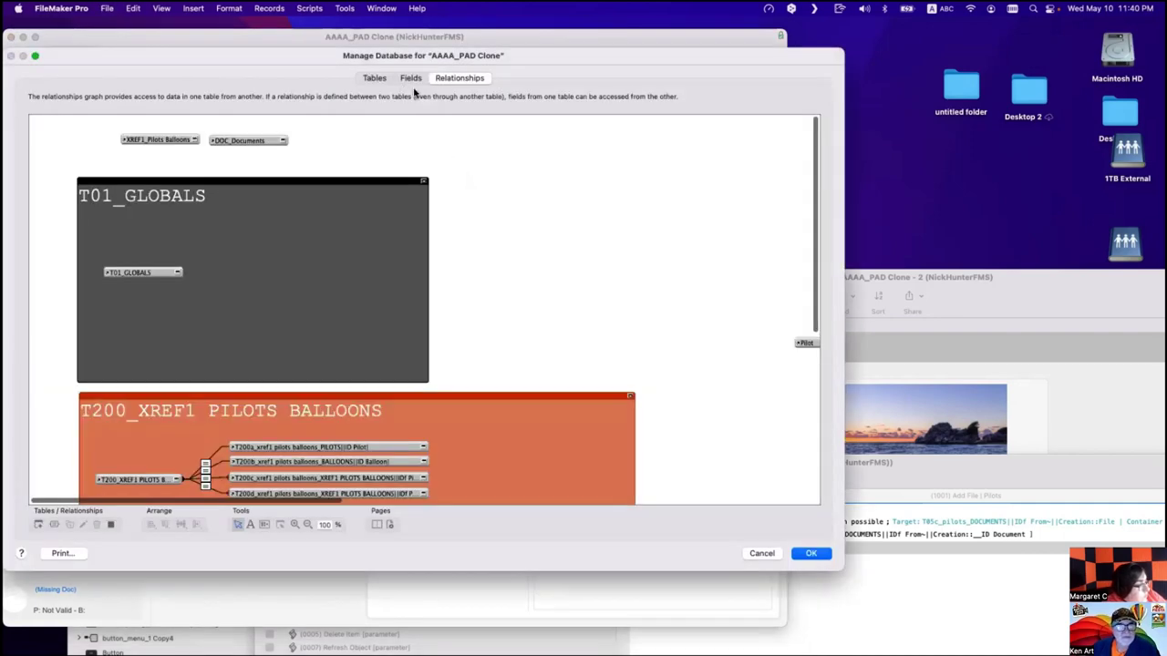
pyautogui.press('Return')
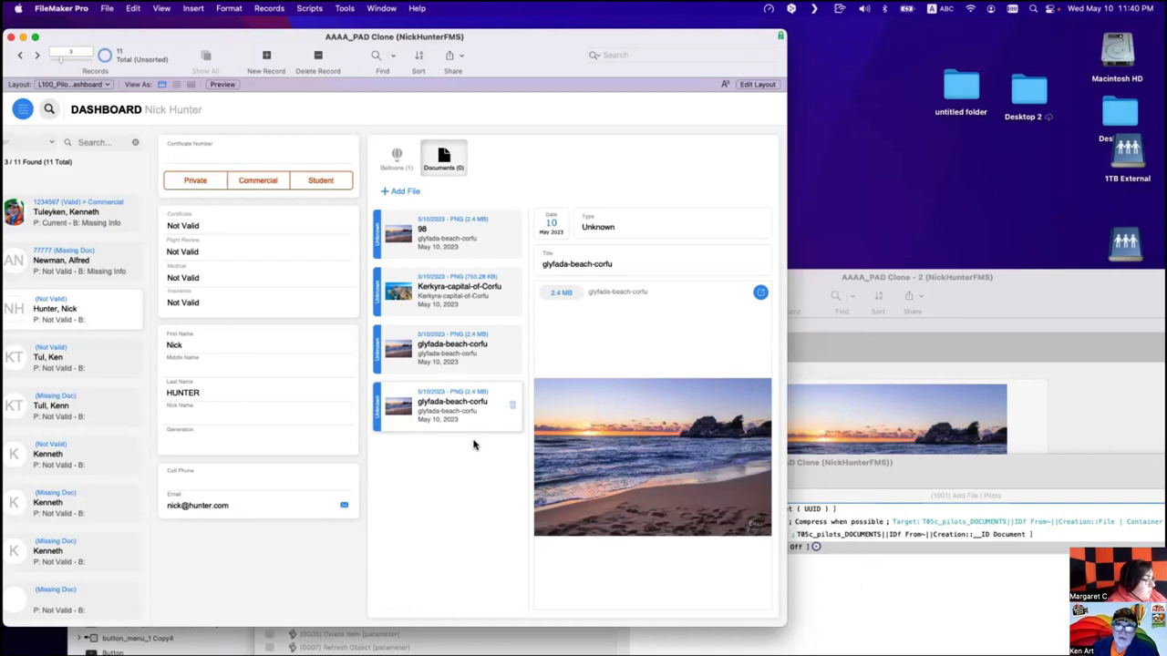
# In Layout mode, add the File Name field from T05a_pilots_DOCUMENTS||IDf From||All to the documents portal row, without a label.
pyautogui.press('super+l')
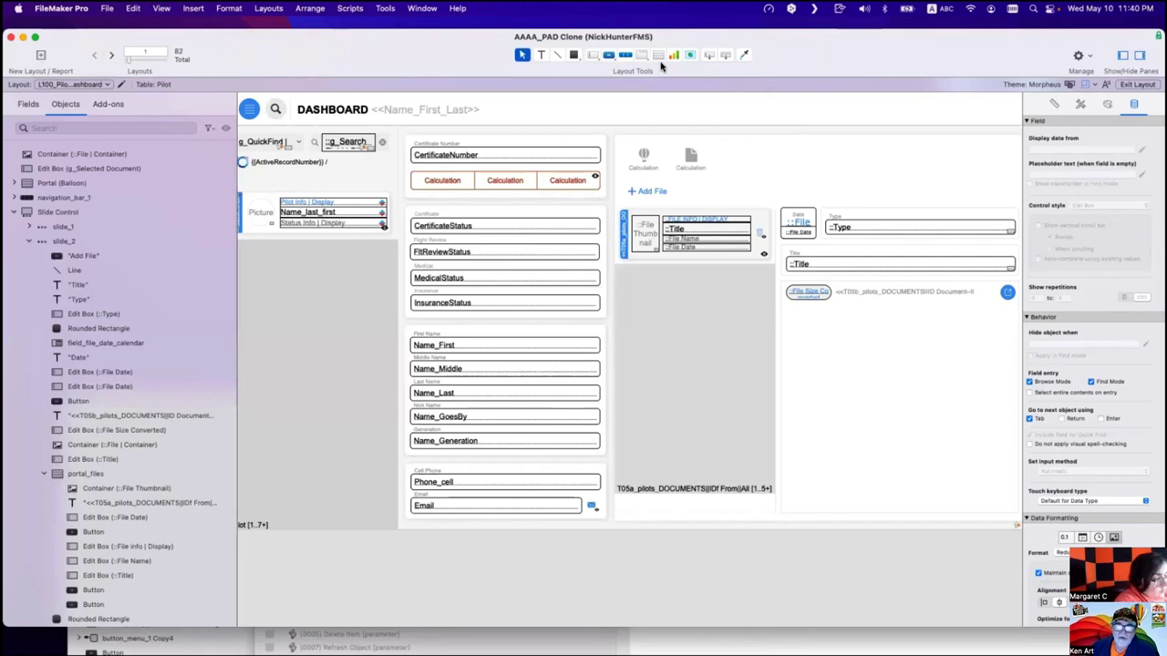
pyautogui.click(712, 58)
pyautogui.moveTo(664, 225); pyautogui.dragTo(753, 240)
pyautogui.click(667, 472)
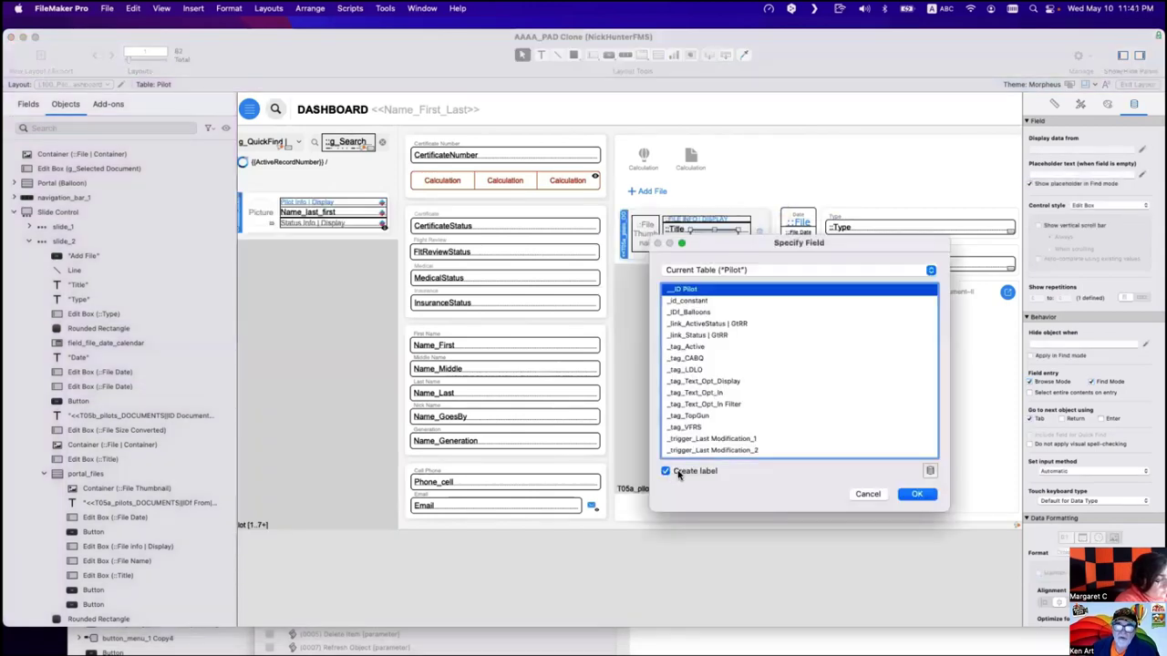
pyautogui.click(726, 271)
pyautogui.click(727, 270)
pyautogui.click(727, 271)
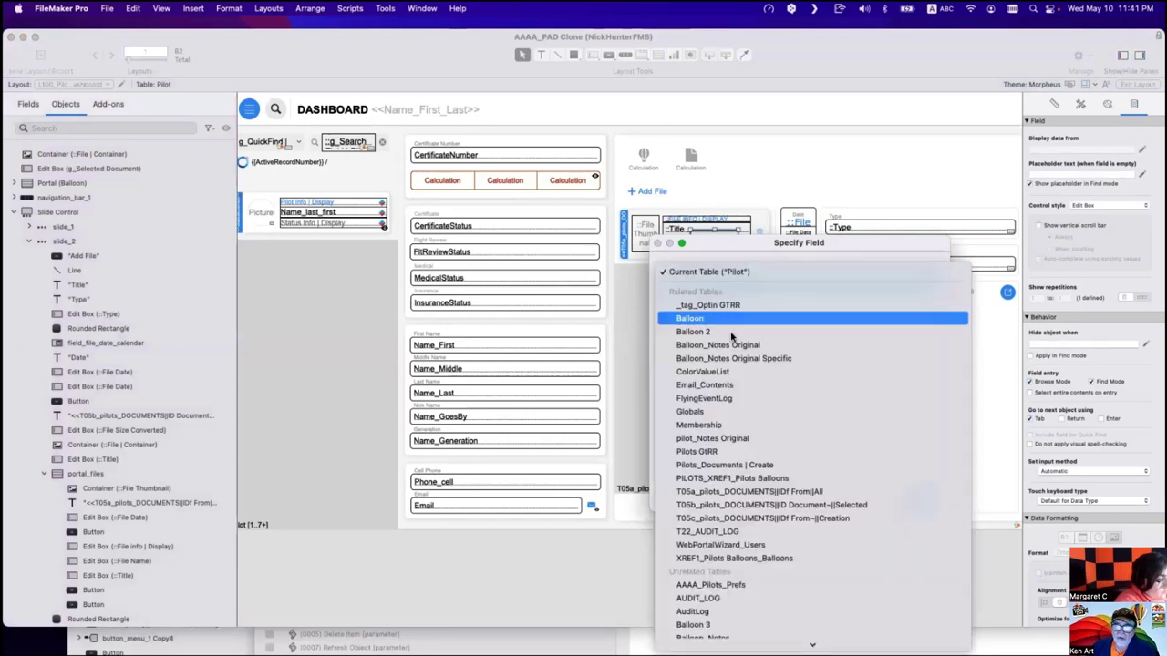
pyautogui.click(744, 492)
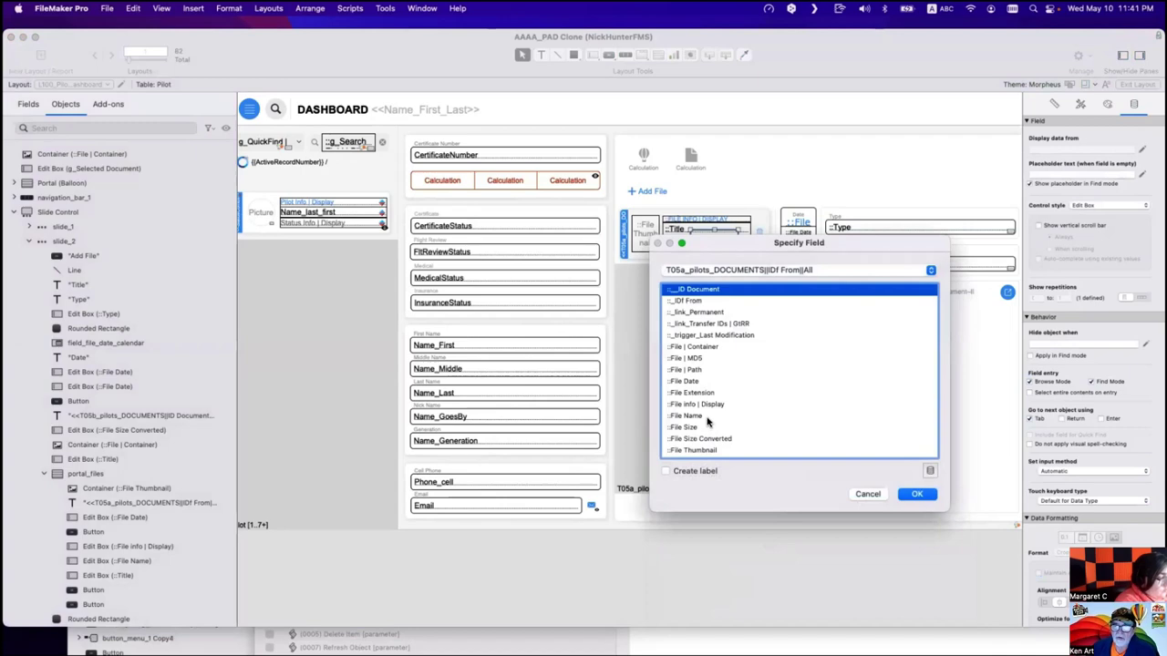
pyautogui.doubleClick(710, 421)
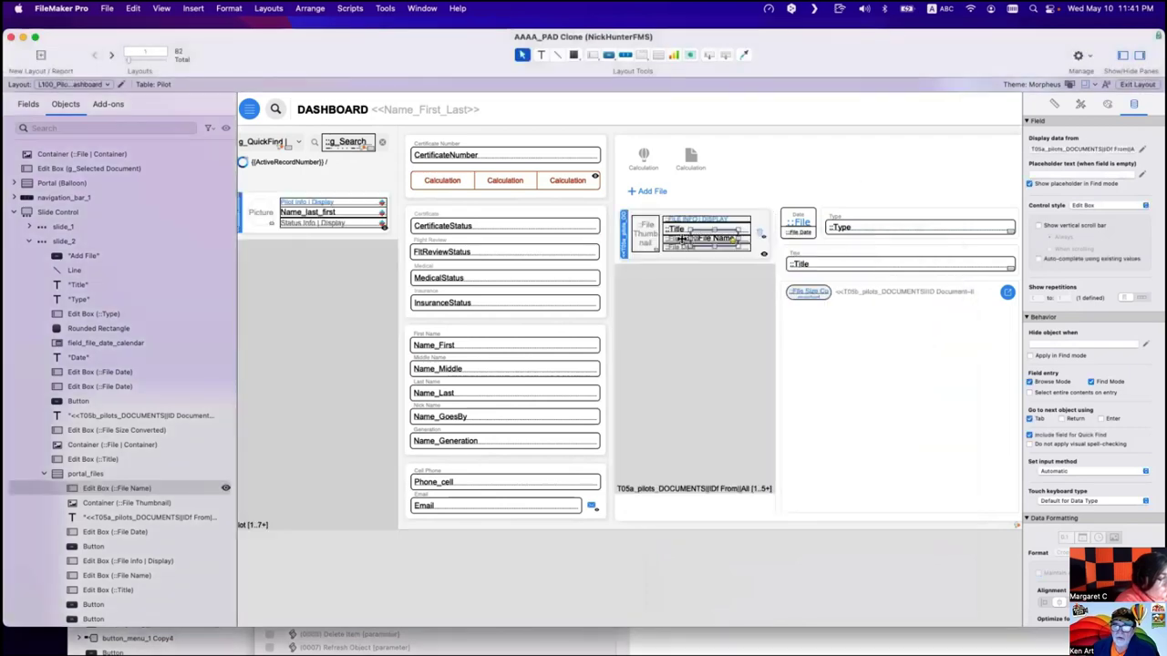
# Give the added File Name field a red fill and white text, and show the pilot's documents in Browse mode.
pyautogui.click(1107, 104)
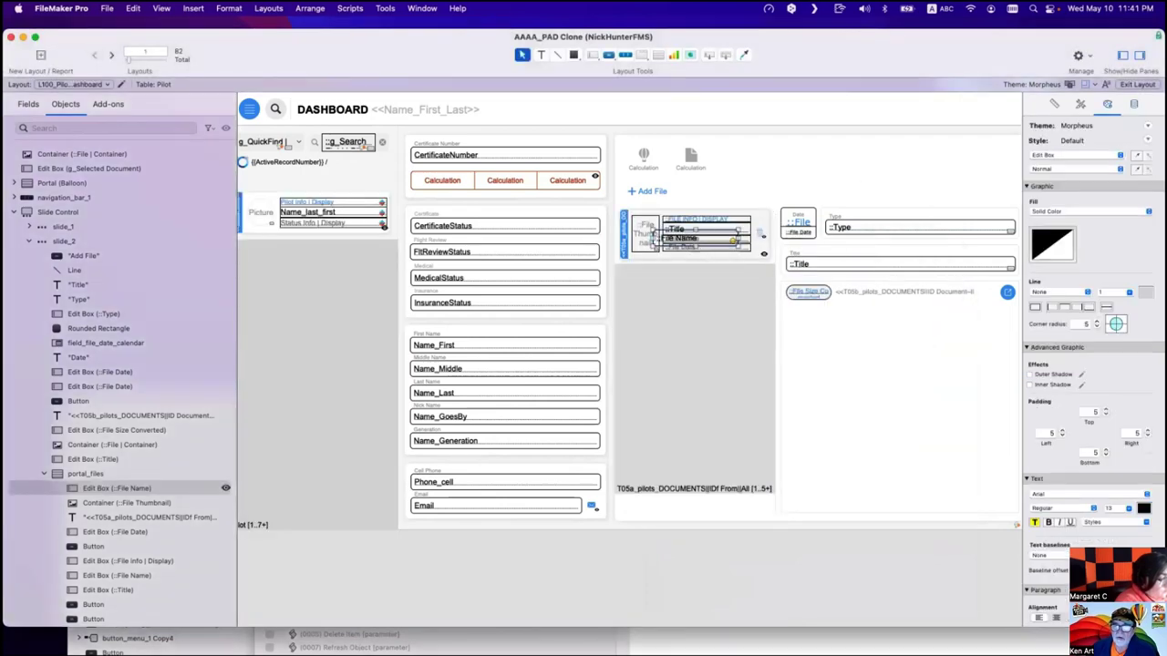
pyautogui.click(1053, 245)
pyautogui.click(1012, 346)
pyautogui.click(1144, 508)
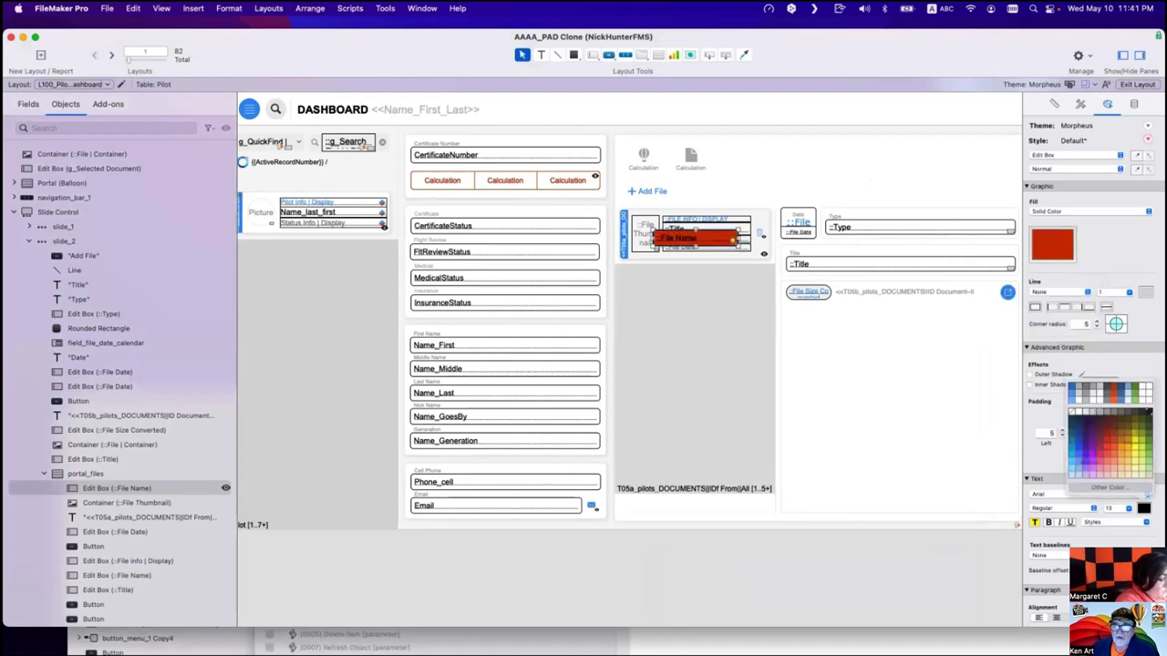
pyautogui.click(1066, 392)
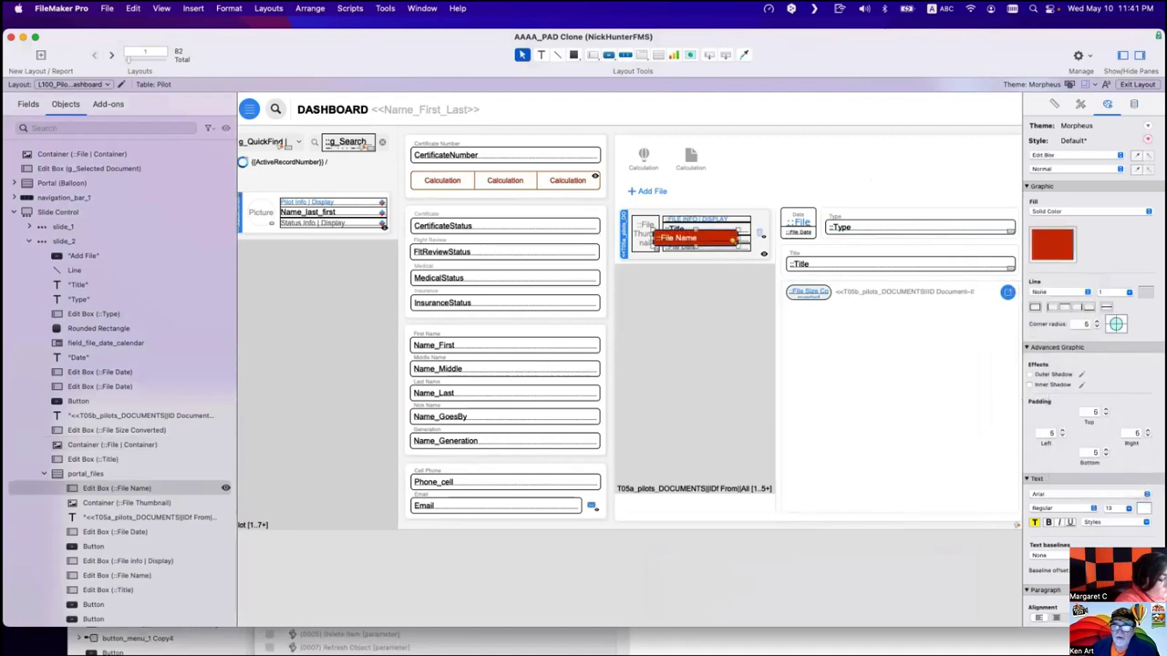
pyautogui.click(1134, 104)
pyautogui.press('super+b')
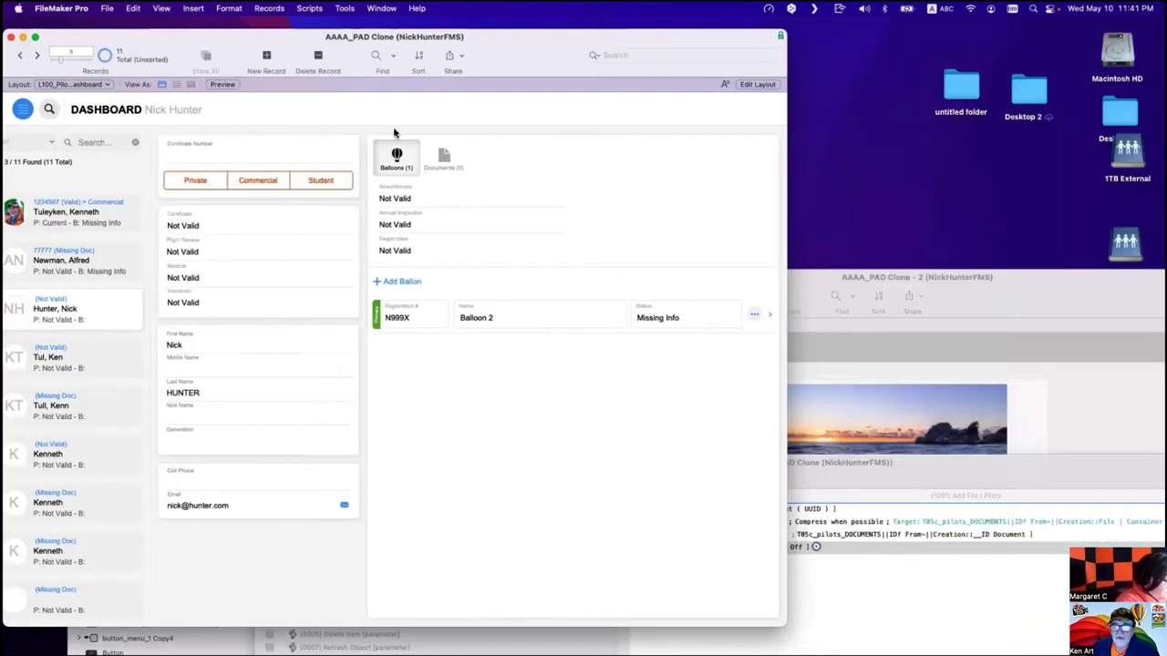
pyautogui.click(443, 157)
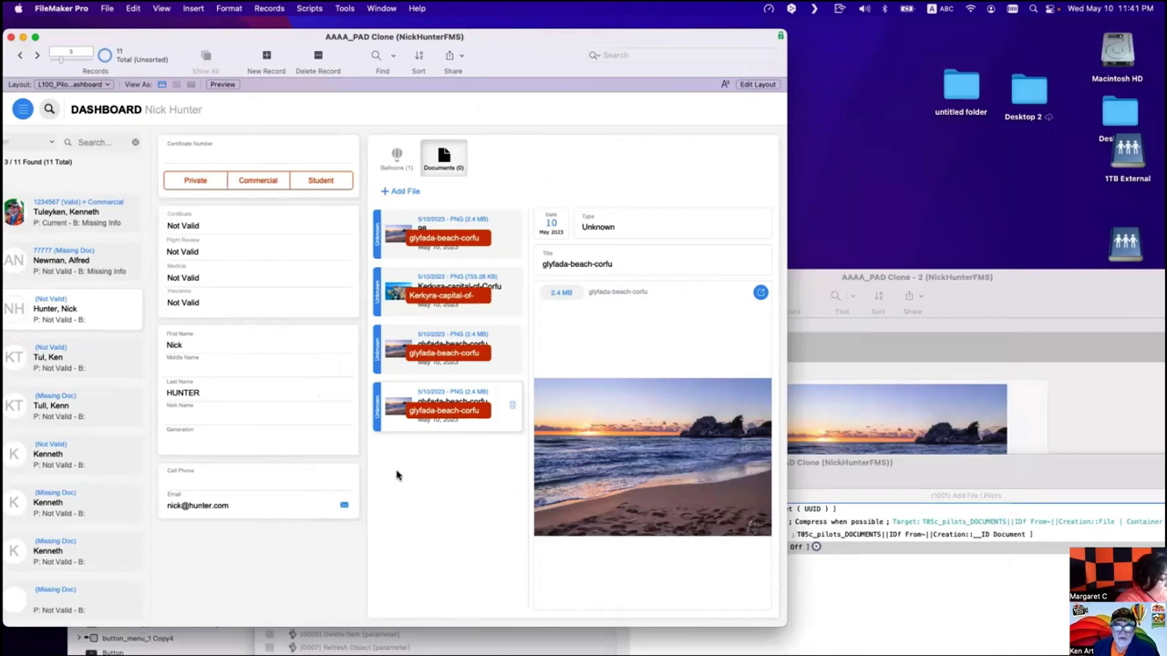
# Allow creation of records in T05a_pilots_DOCUMENTS||IDf From||All via its relationship with Pilot, and save the database changes.
pyautogui.press('super+shift+d')
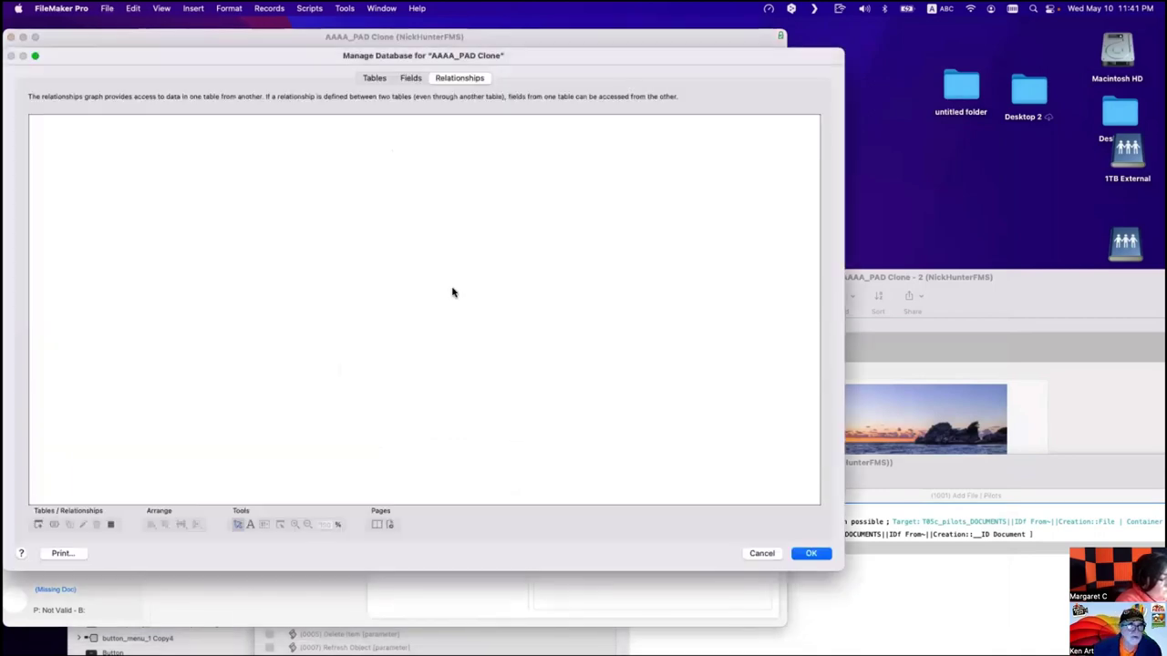
pyautogui.moveTo(475, 292); pyautogui.dragTo(192, 321)
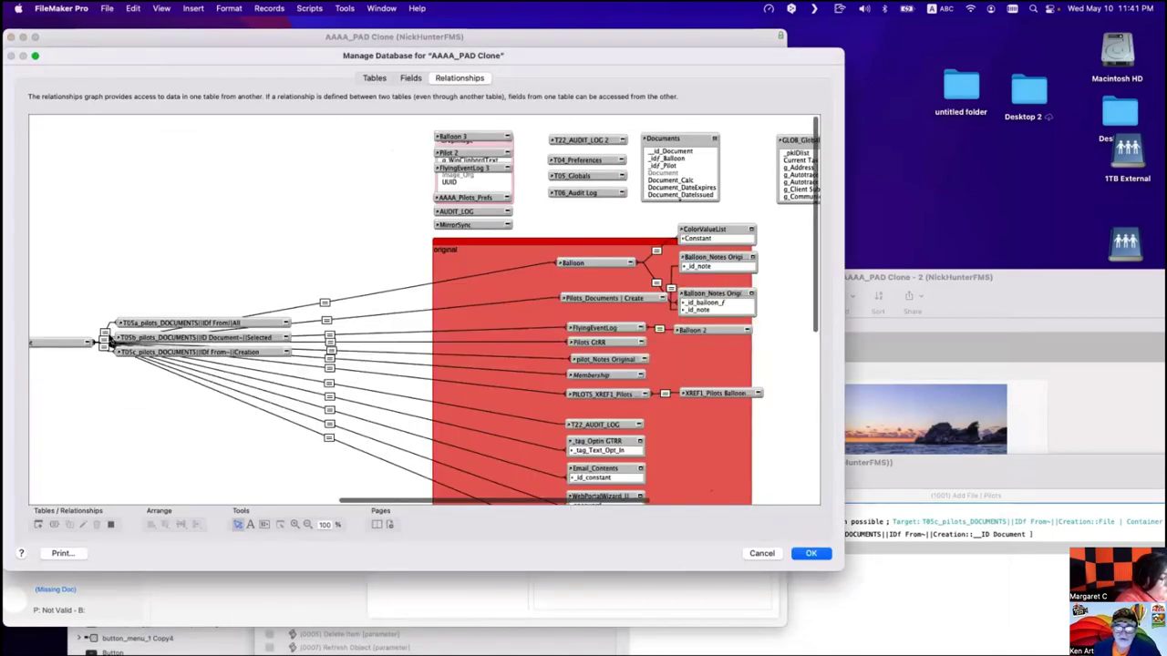
pyautogui.doubleClick(107, 339)
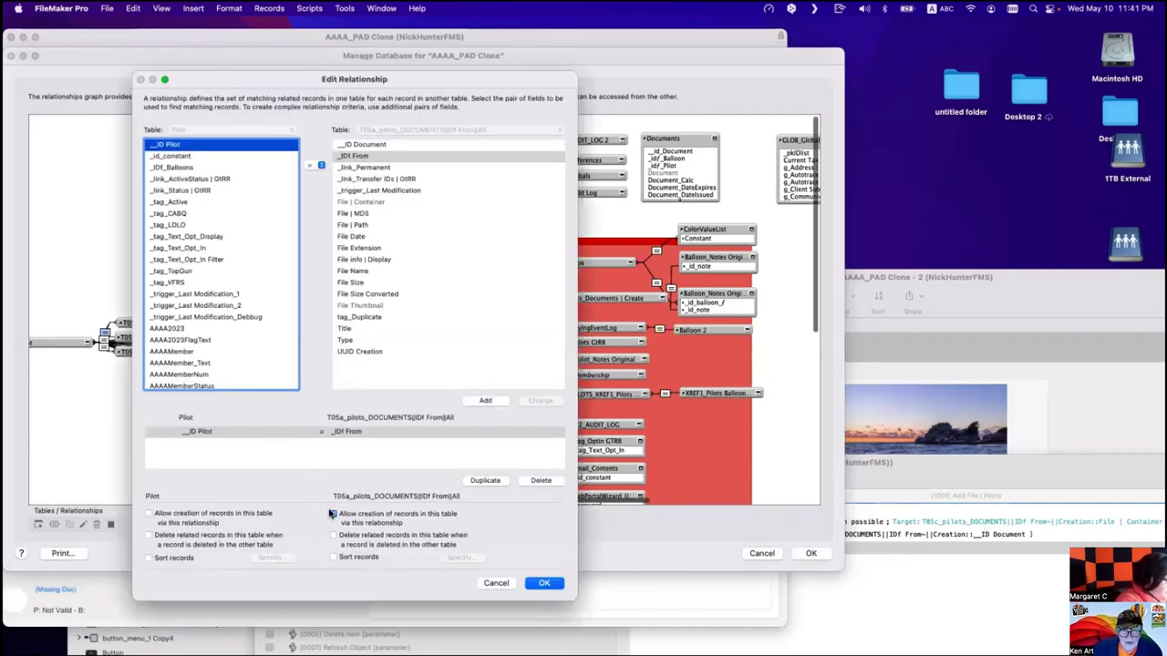
pyautogui.click(333, 514)
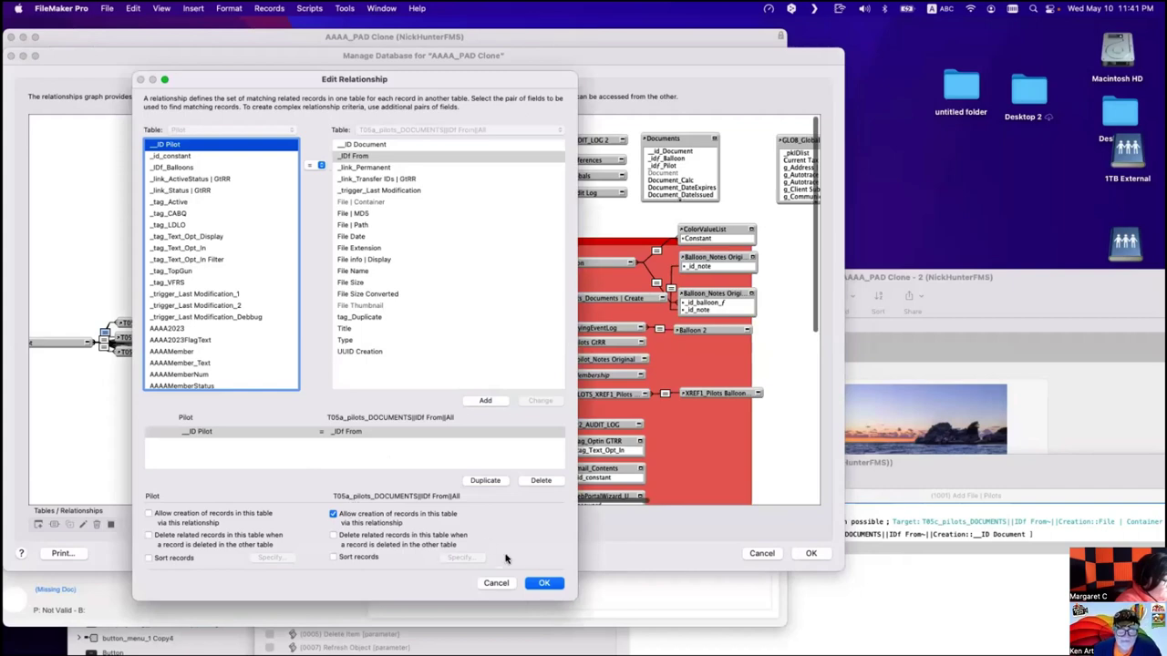
pyautogui.press('Return')
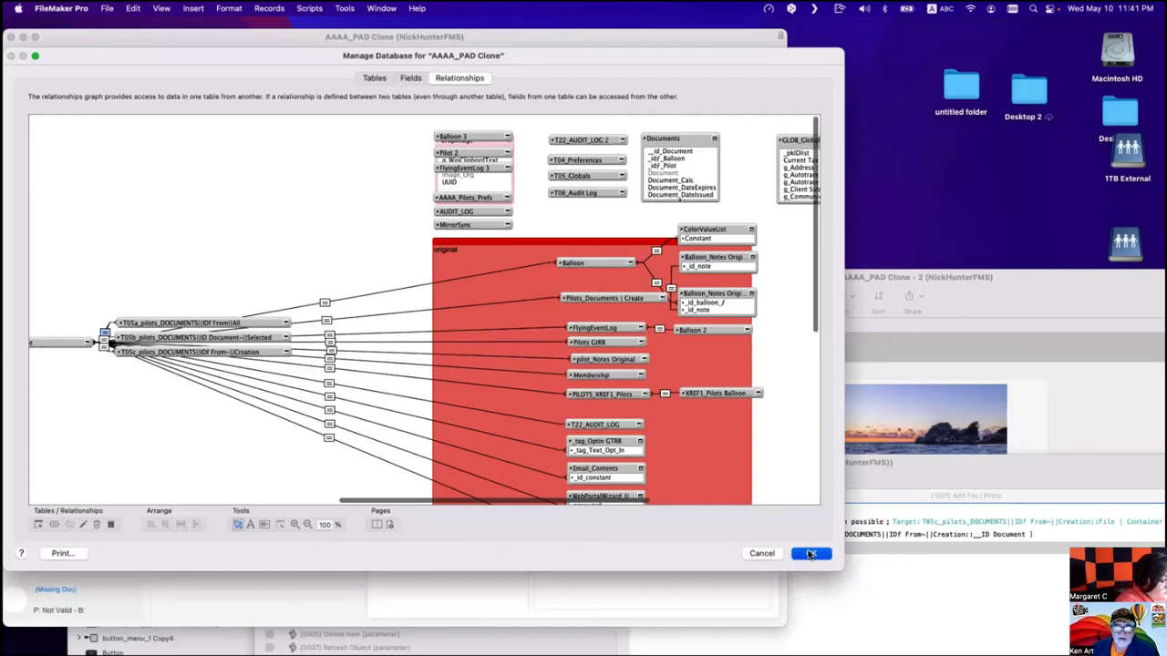
pyautogui.click(810, 553)
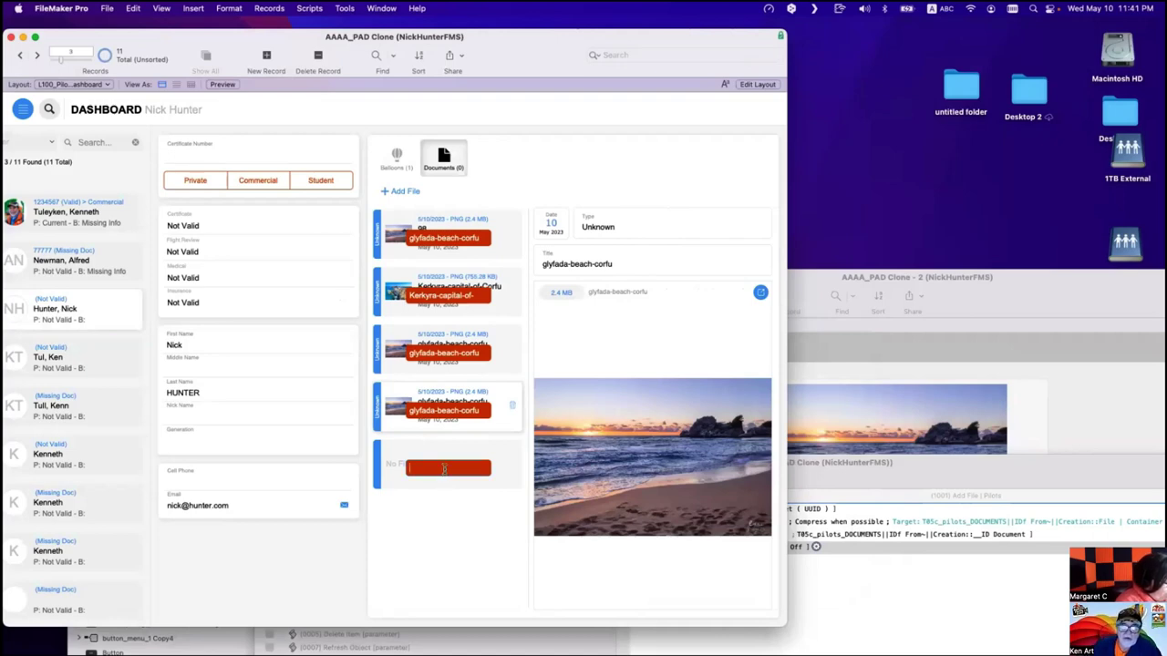
# Create two test documents by entering random text as the File Name in the portal's empty rows, committing each one.
pyautogui.write('kshdmsmdmsndms')
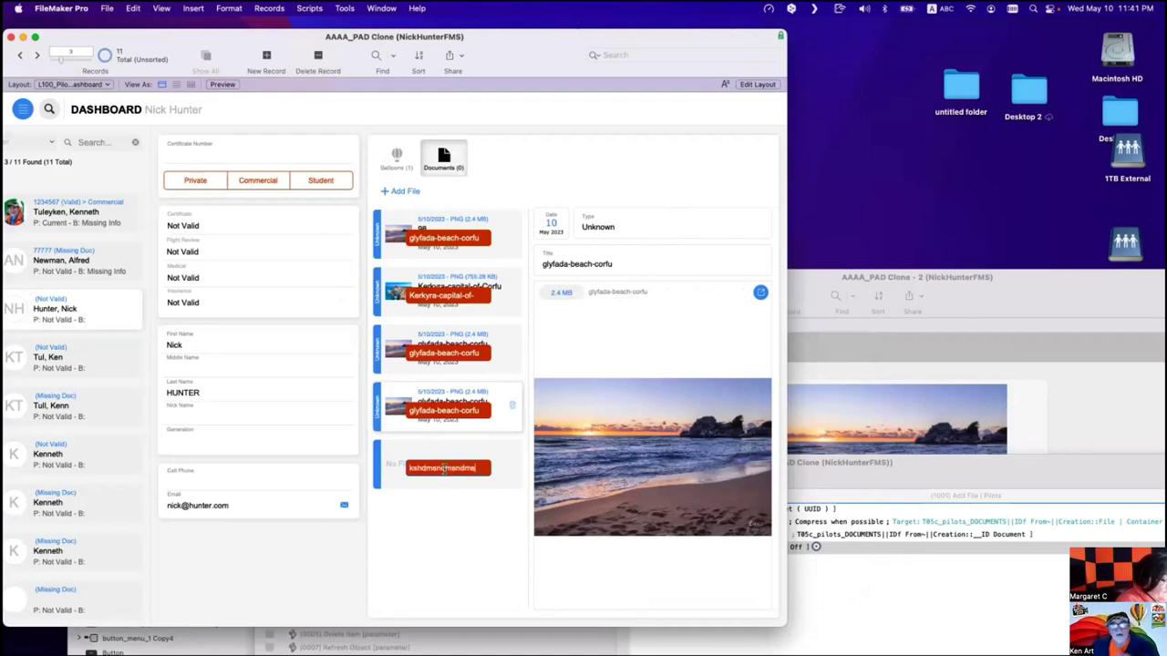
pyautogui.click(434, 537)
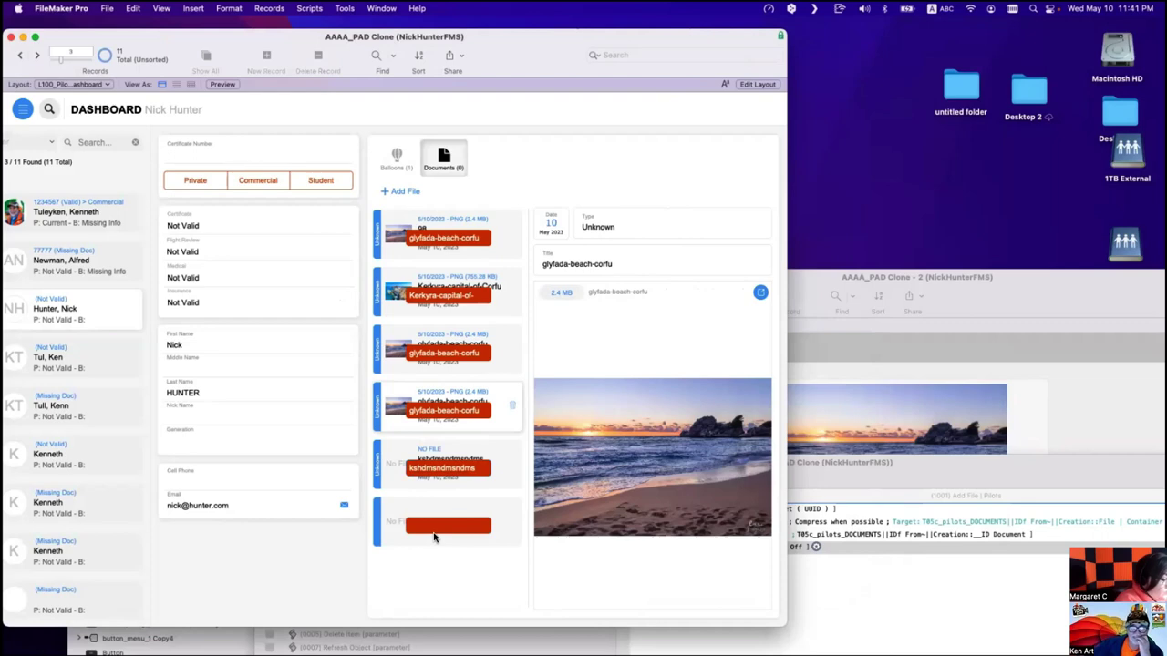
pyautogui.click(437, 527)
pyautogui.write('dfxfddw')
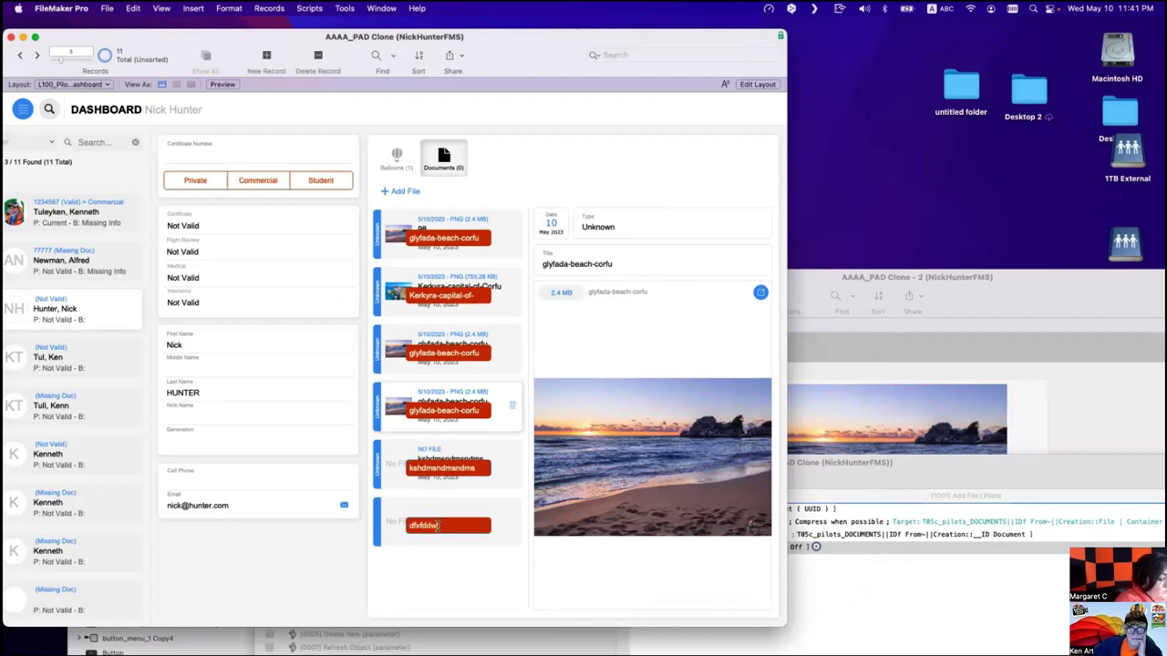
pyautogui.write('gefddfdgsg')
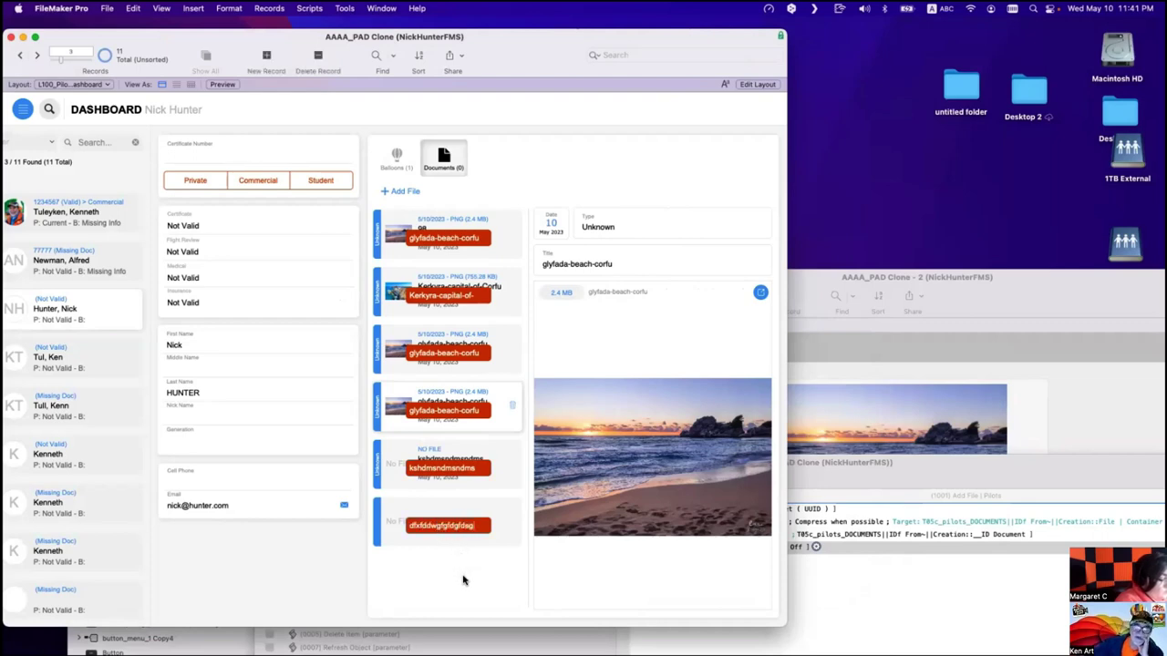
pyautogui.click(463, 580)
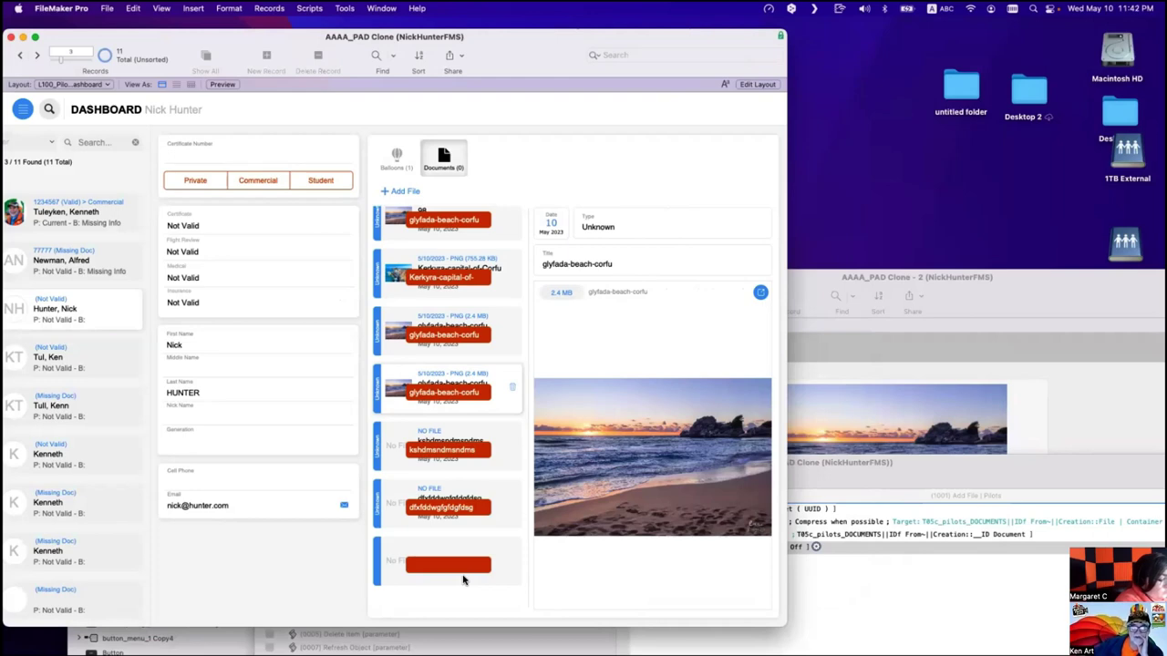
# Delete both test documents without files from the pilot's documents portal.
pyautogui.click(510, 508)
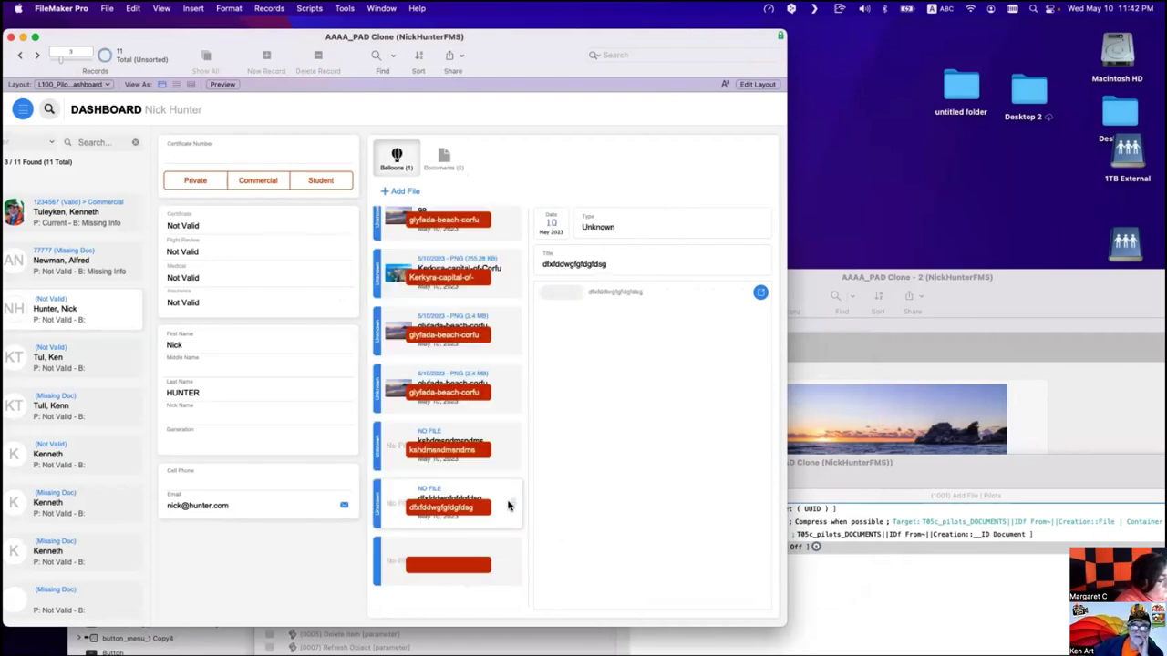
pyautogui.click(511, 505)
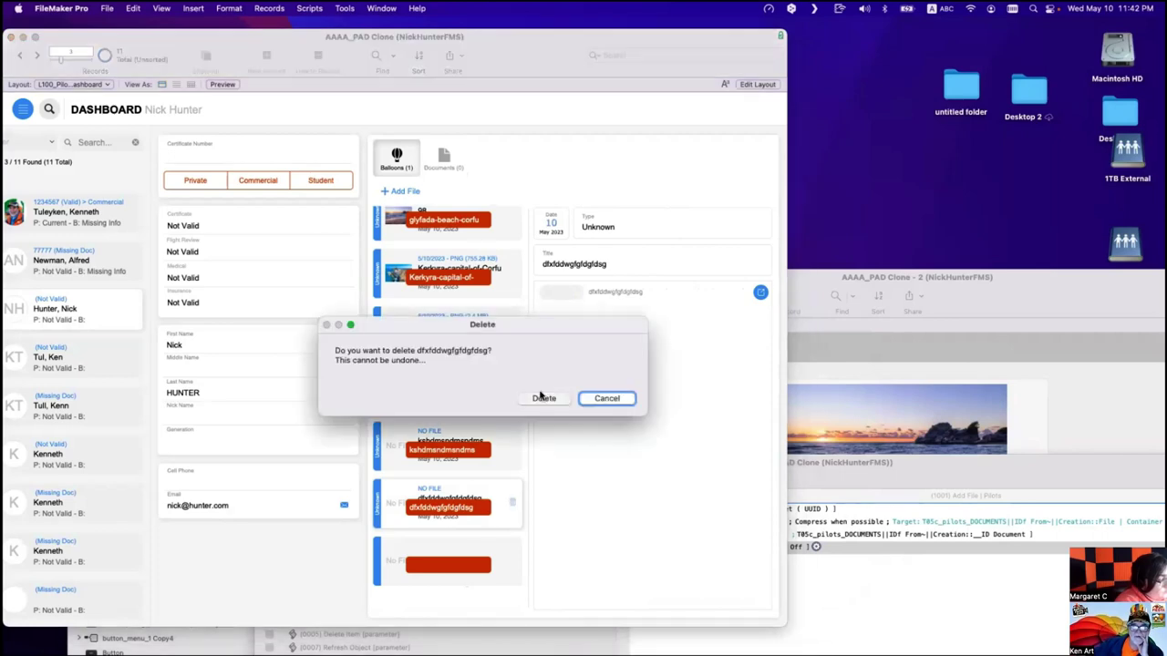
pyautogui.click(543, 398)
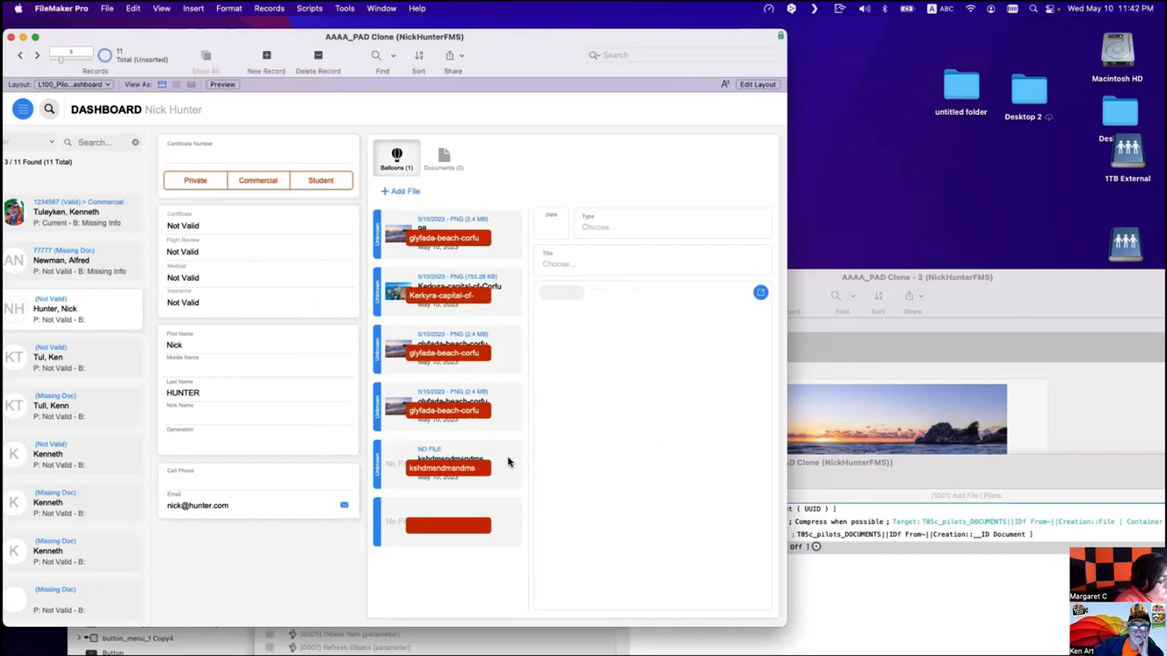
pyautogui.click(508, 462)
pyautogui.click(512, 464)
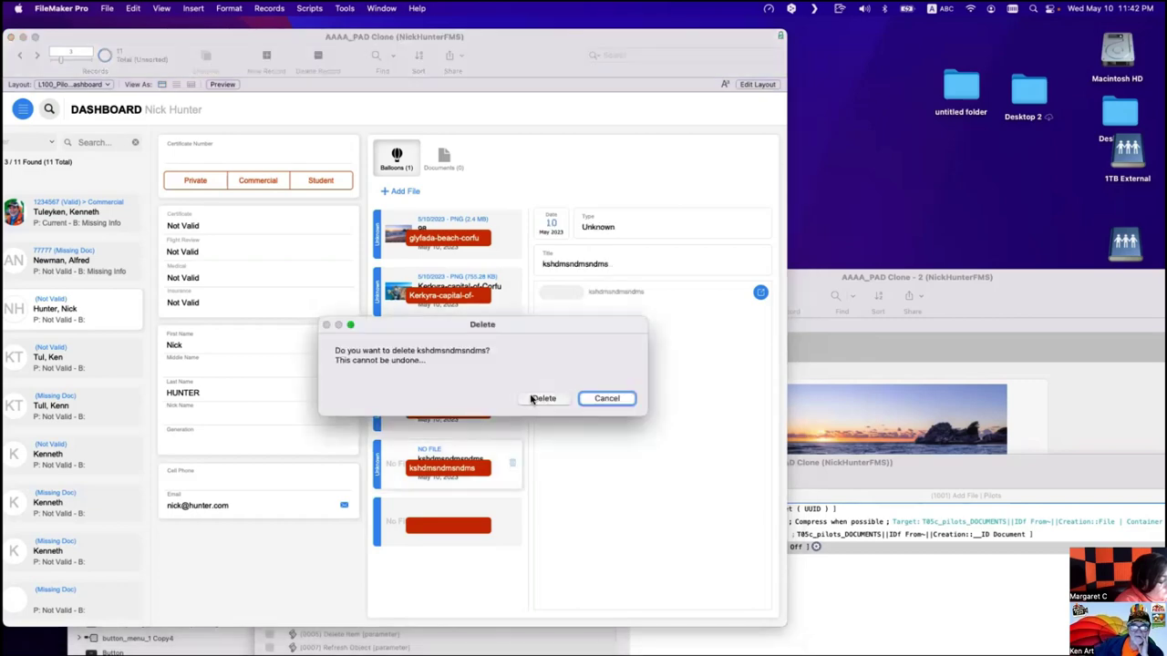
pyautogui.click(533, 399)
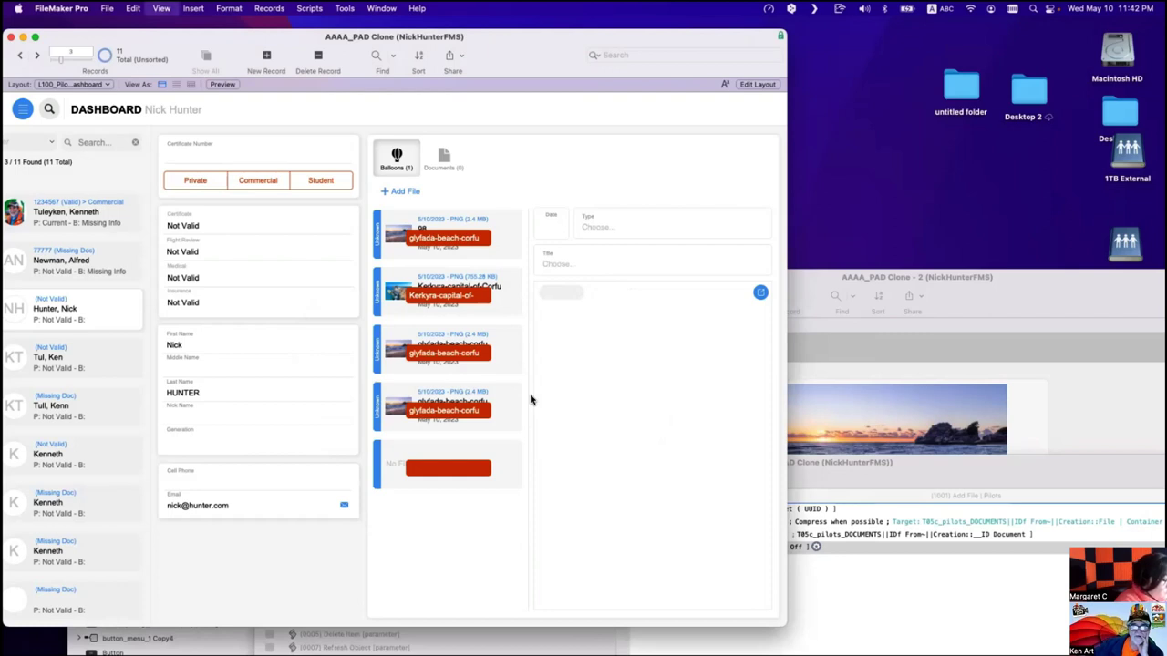
# Delete the red File Name test field from the documents portal in Layout mode.
pyautogui.press('super+l')
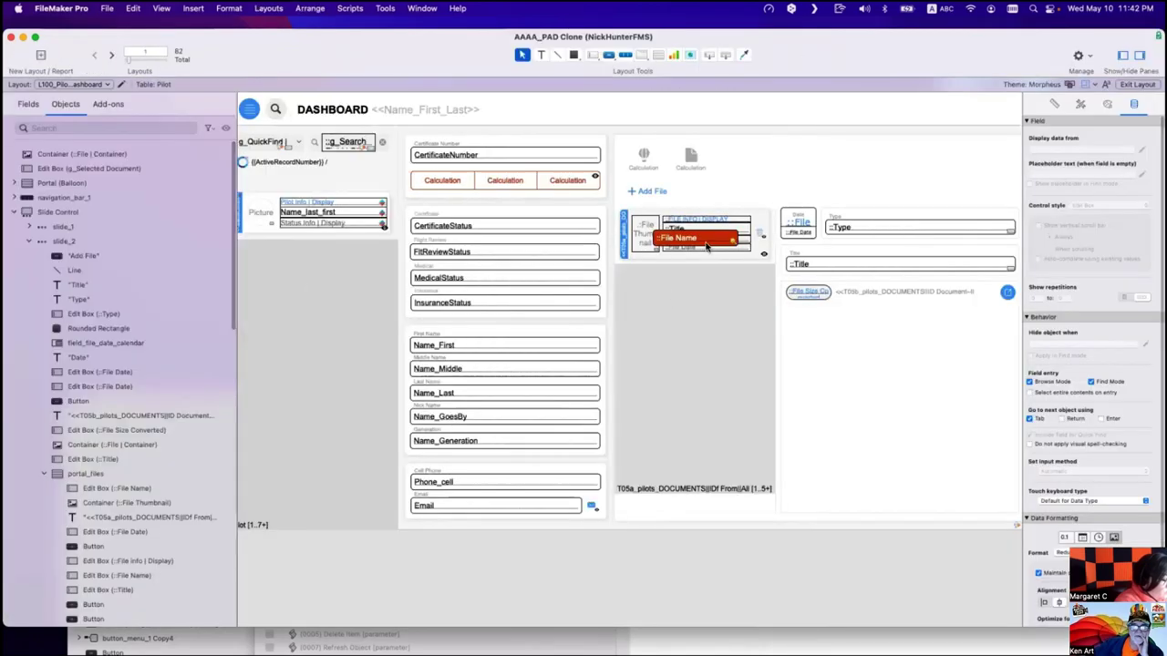
pyautogui.click(706, 246)
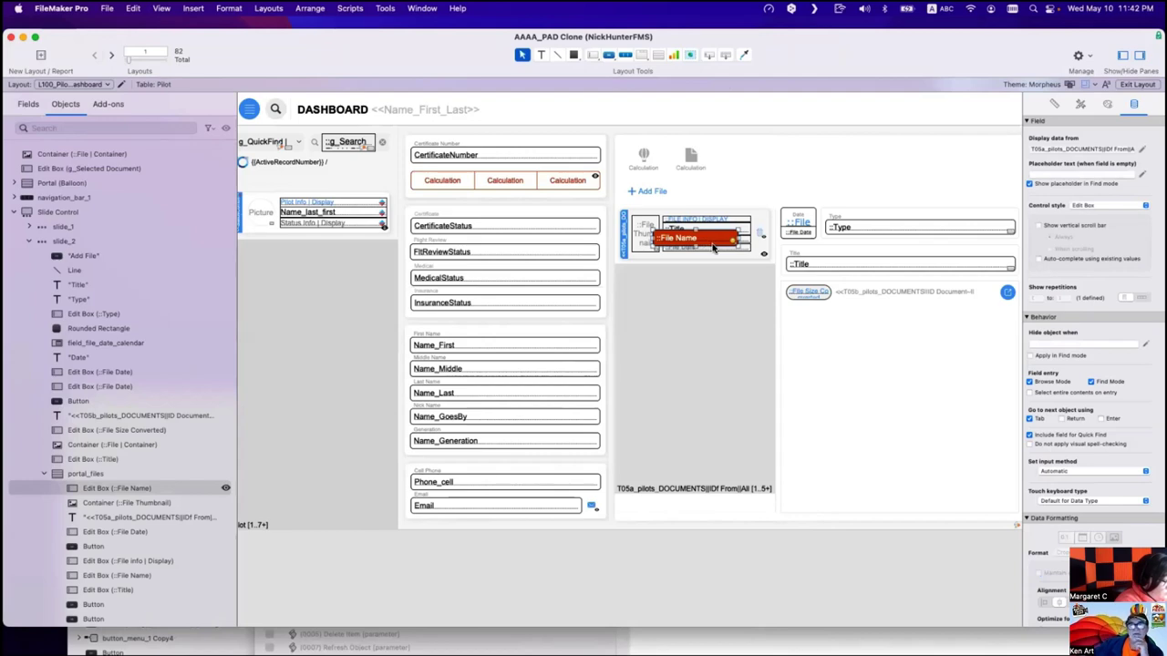
pyautogui.press('Delete')
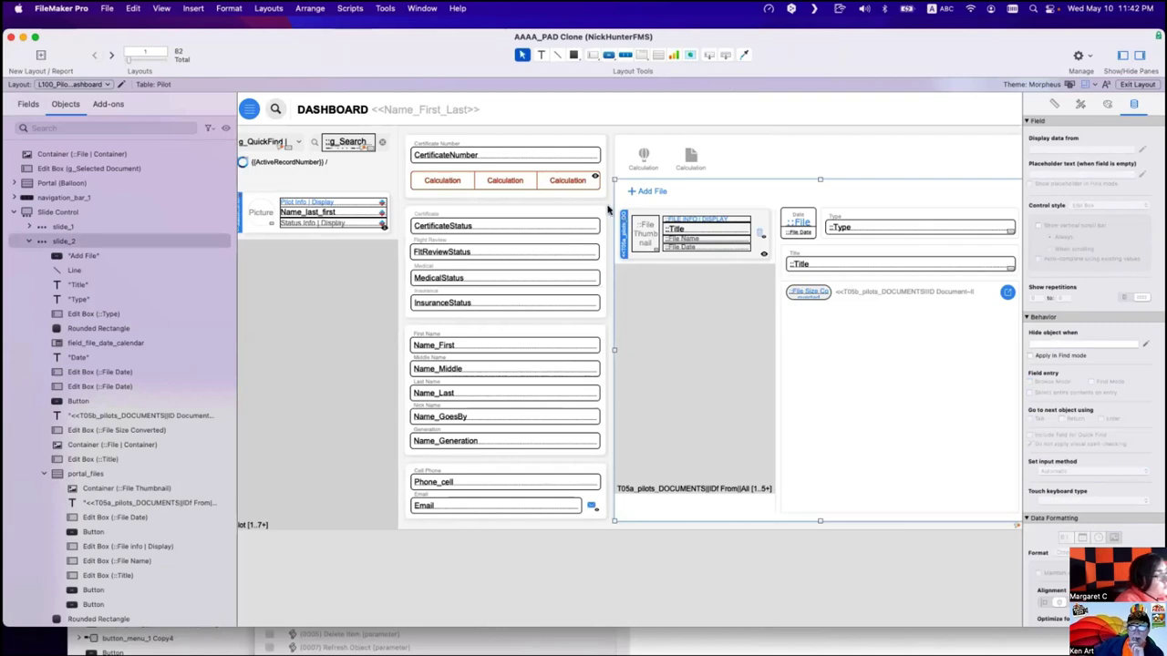
# Group all objects in the documents portal's row in Layout mode and start the group's hide condition with IsEmpty ( field ).
pyautogui.moveTo(608, 209); pyautogui.dragTo(779, 266)
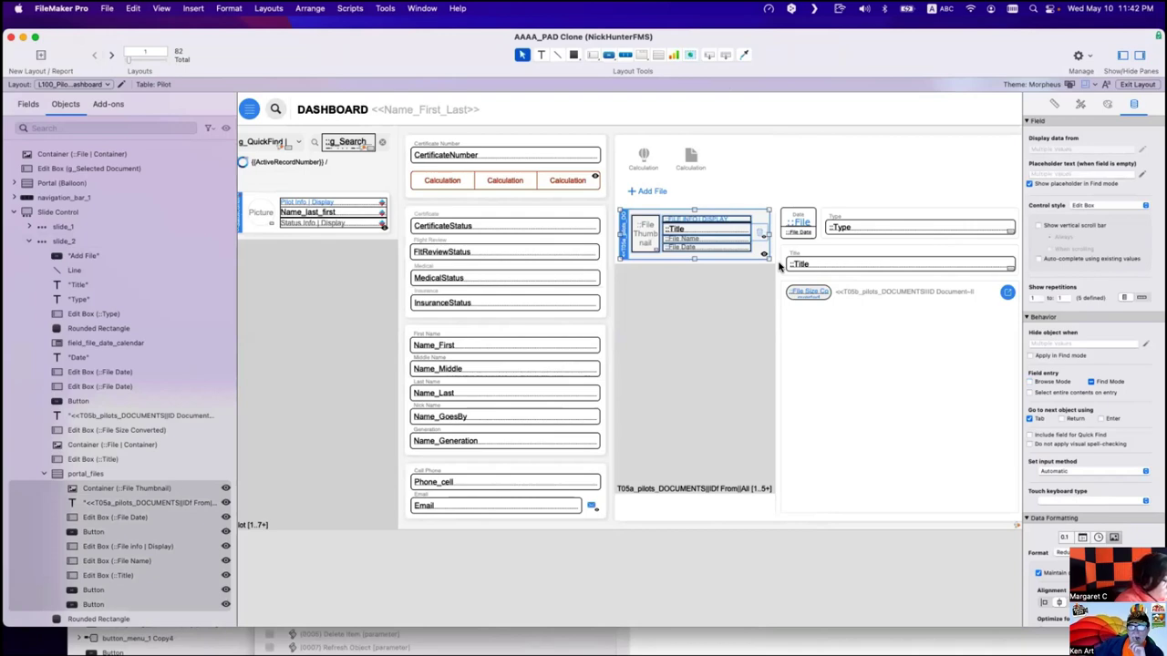
pyautogui.press('super+r')
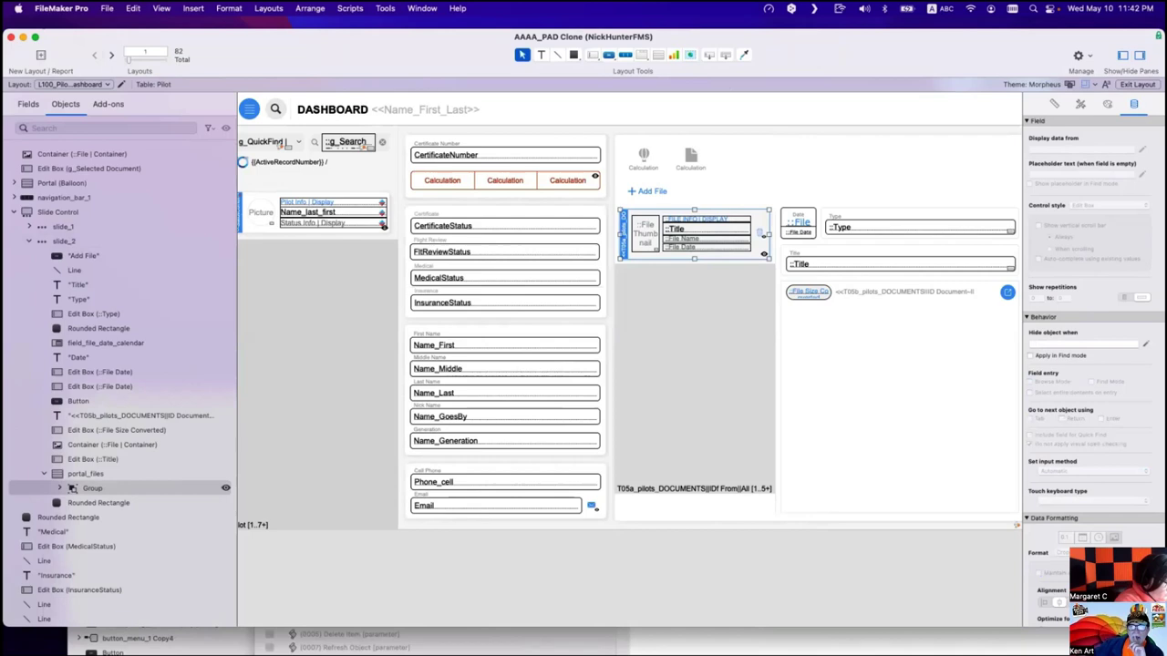
pyautogui.click(1144, 343)
pyautogui.write('IsEmpty ( field )')
pyautogui.press('Return')
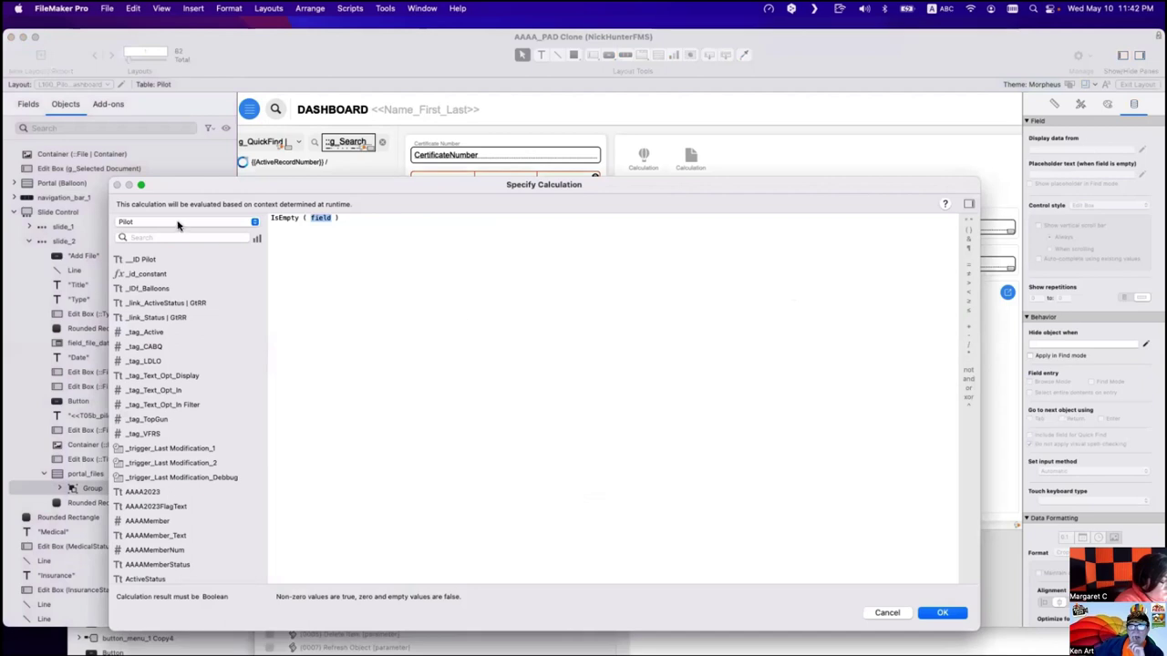
# Complete the hide condition as IsEmpty ( T05a_pilots_DOCUMENTS||IDf From||All::__ID Document ), and view the documents portal in Browse mode.
pyautogui.click(185, 222)
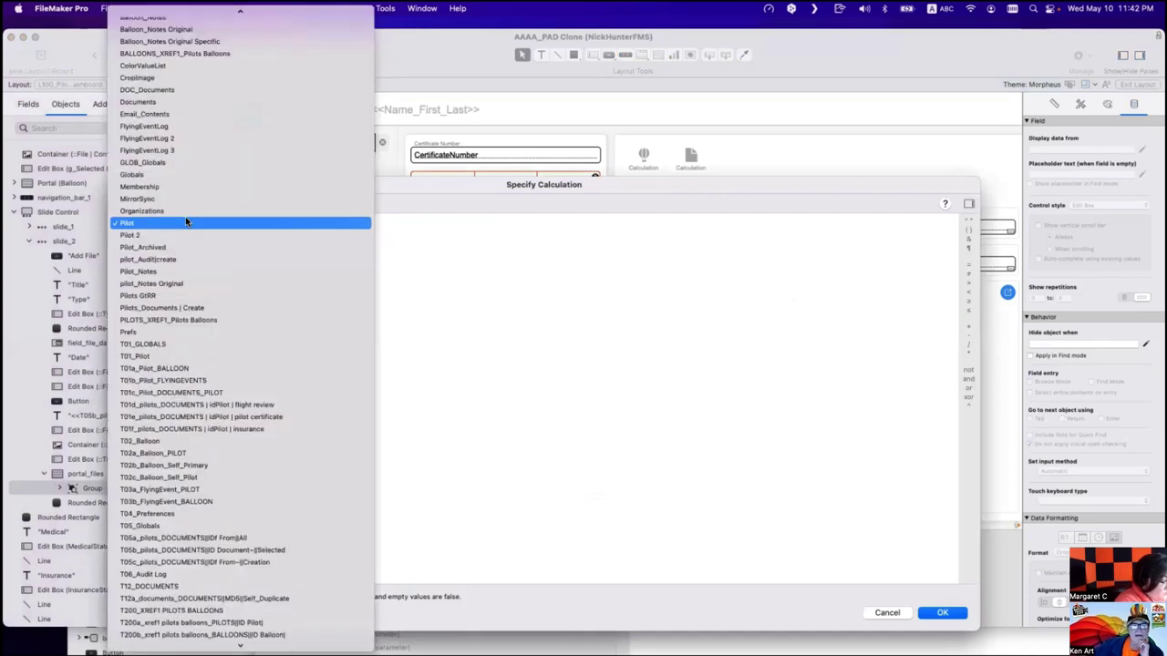
pyautogui.write('t05')
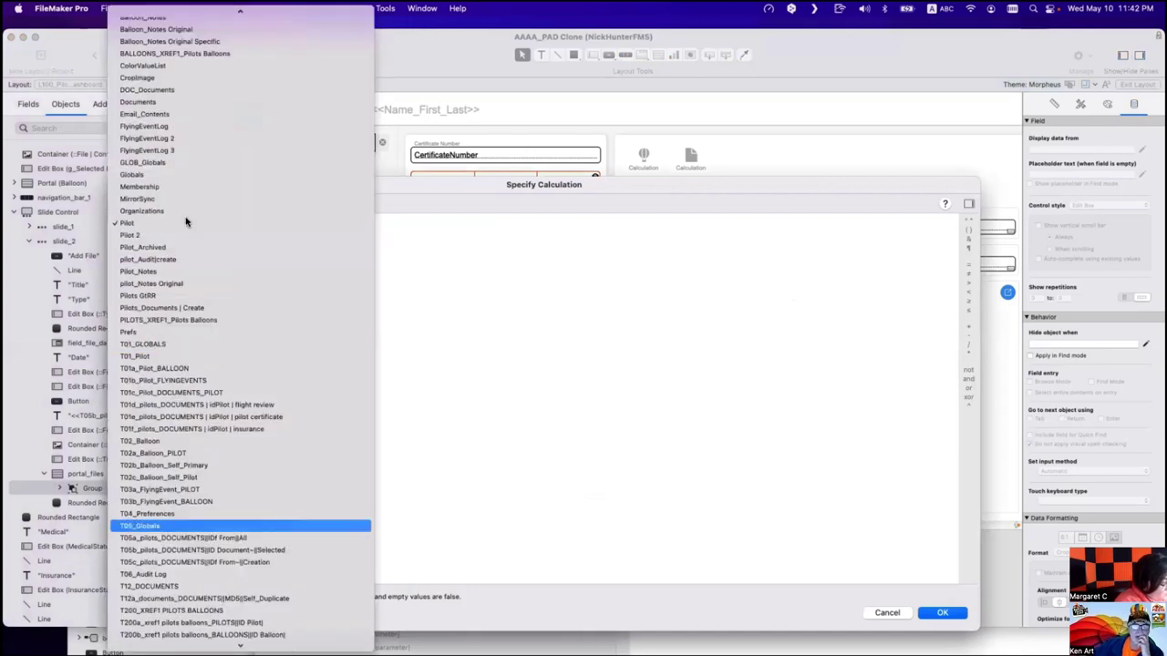
pyautogui.press('Down')
pyautogui.press('Down')
pyautogui.press('Down')
pyautogui.press('Up')
pyautogui.press('Up')
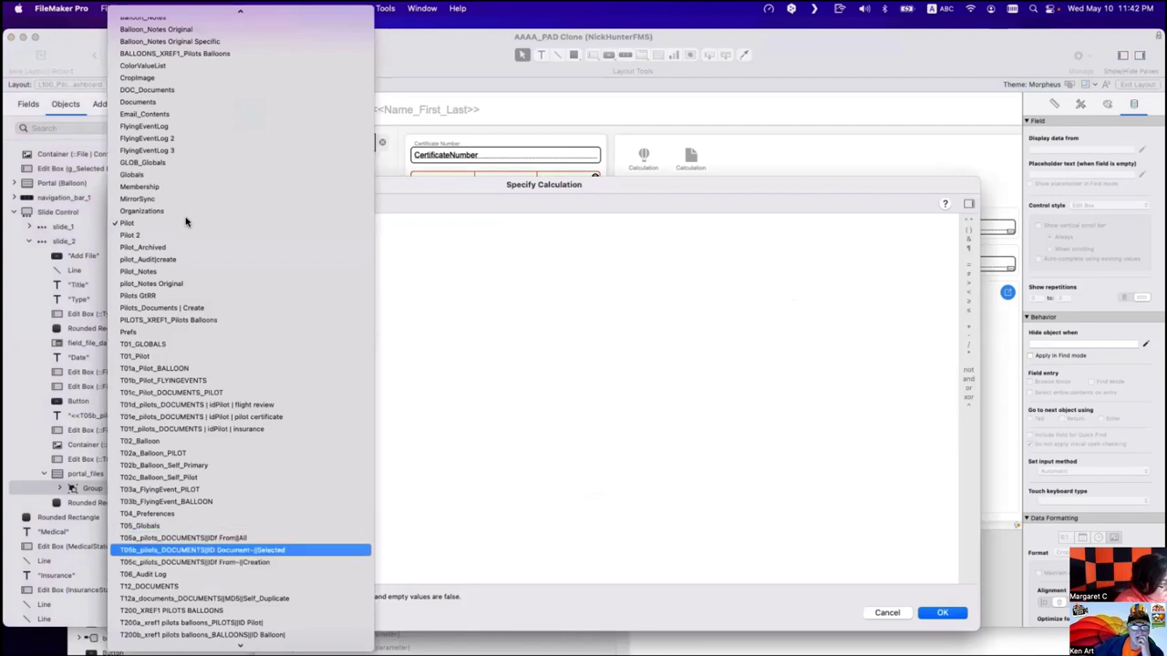
pyautogui.press('Return')
pyautogui.doubleClick(161, 262)
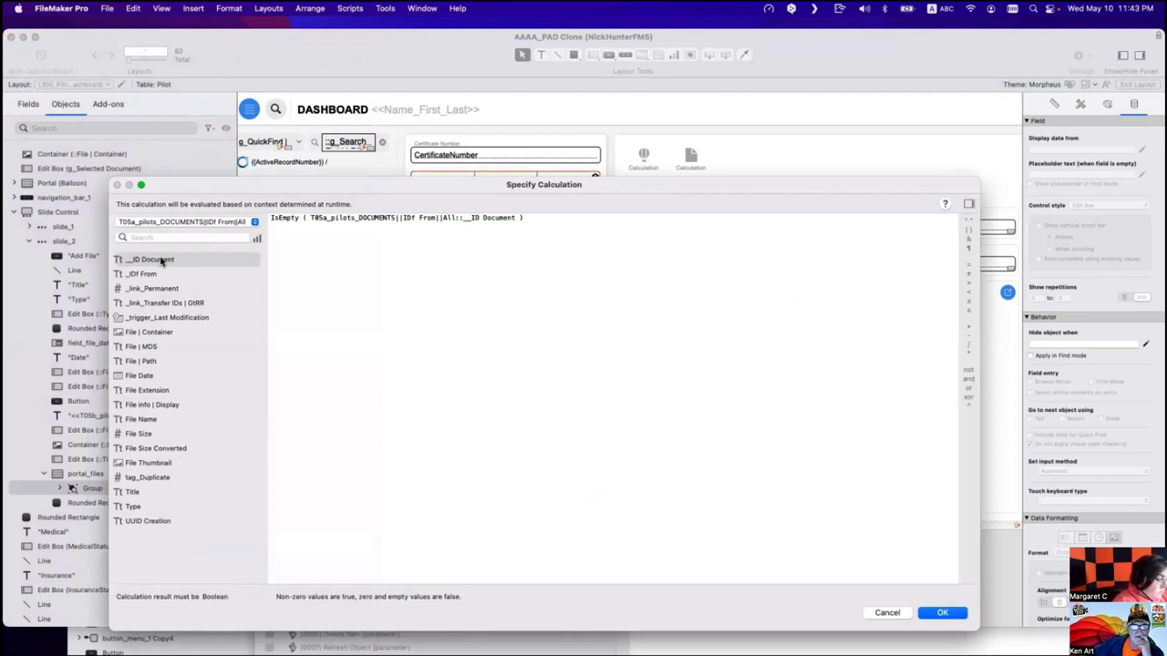
pyautogui.click(948, 616)
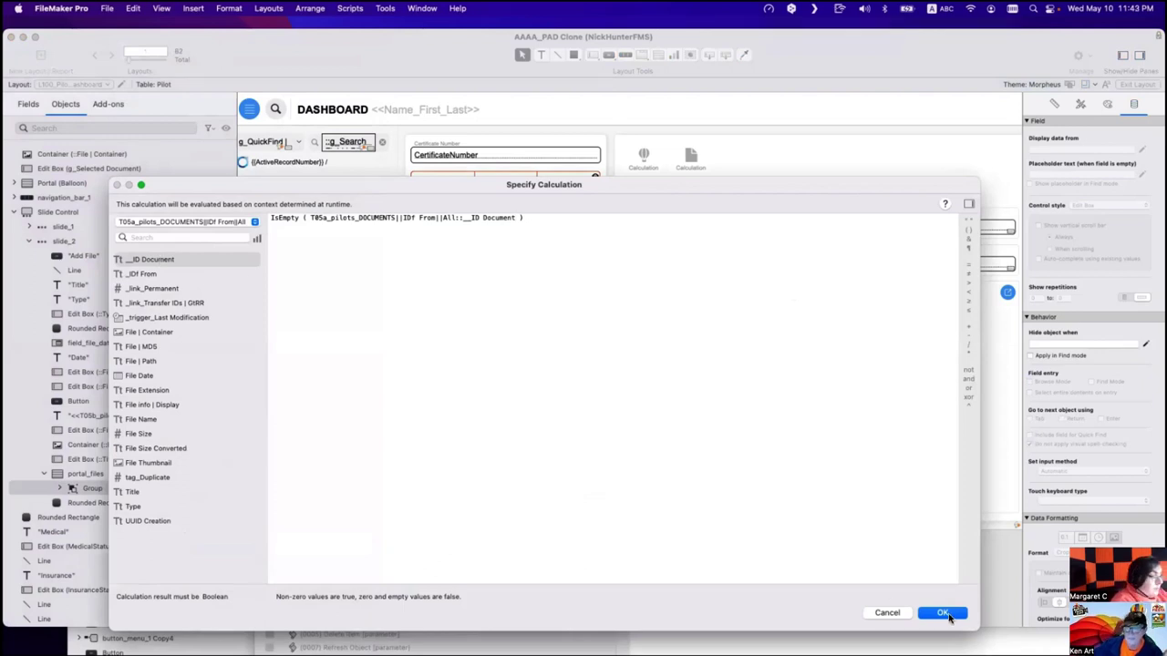
pyautogui.click(945, 612)
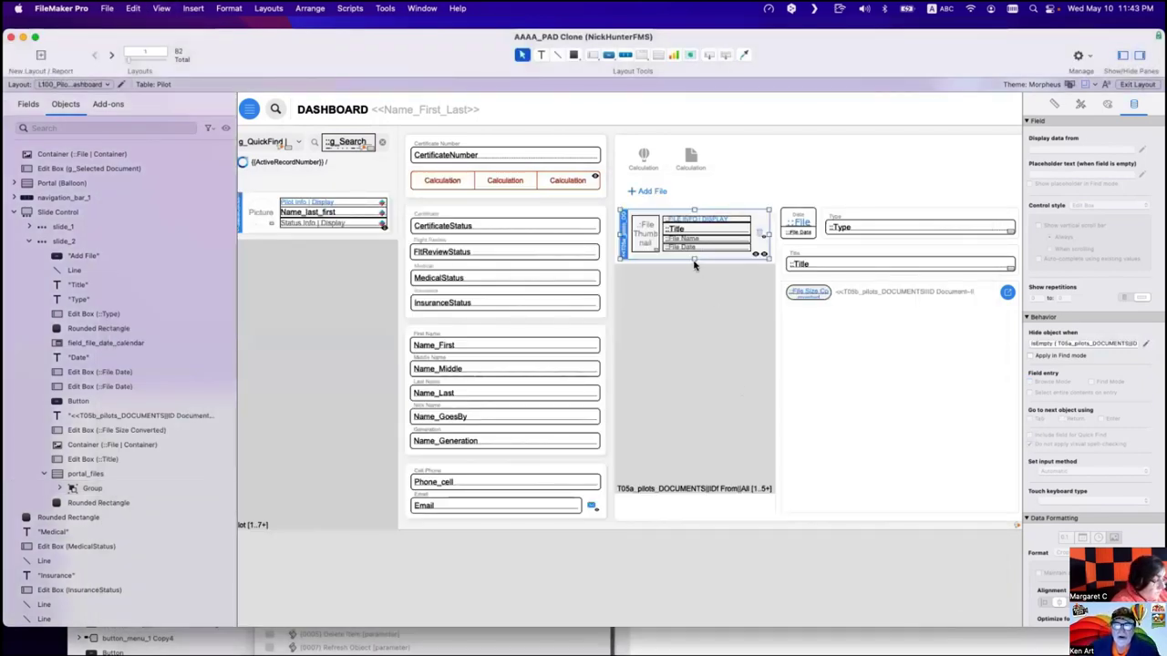
pyautogui.press('super+b')
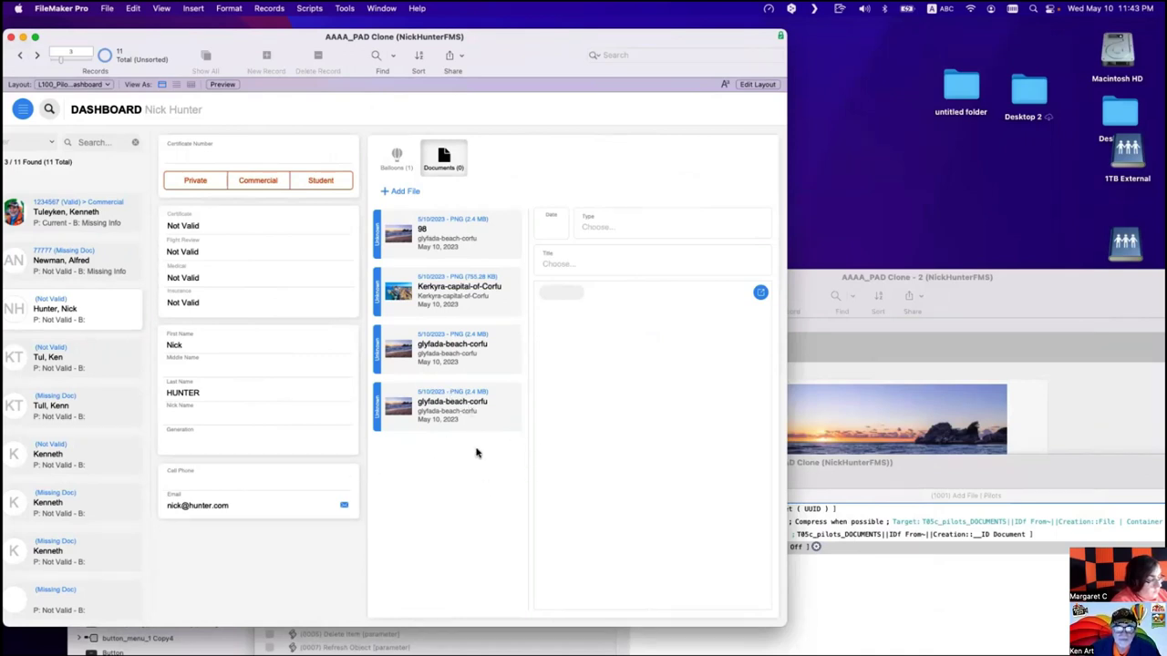
# Copy the File | Container field from the RCDB Parcels layout and paste it into the dashboard layout's empty document preview area.
pyautogui.press('super+l')
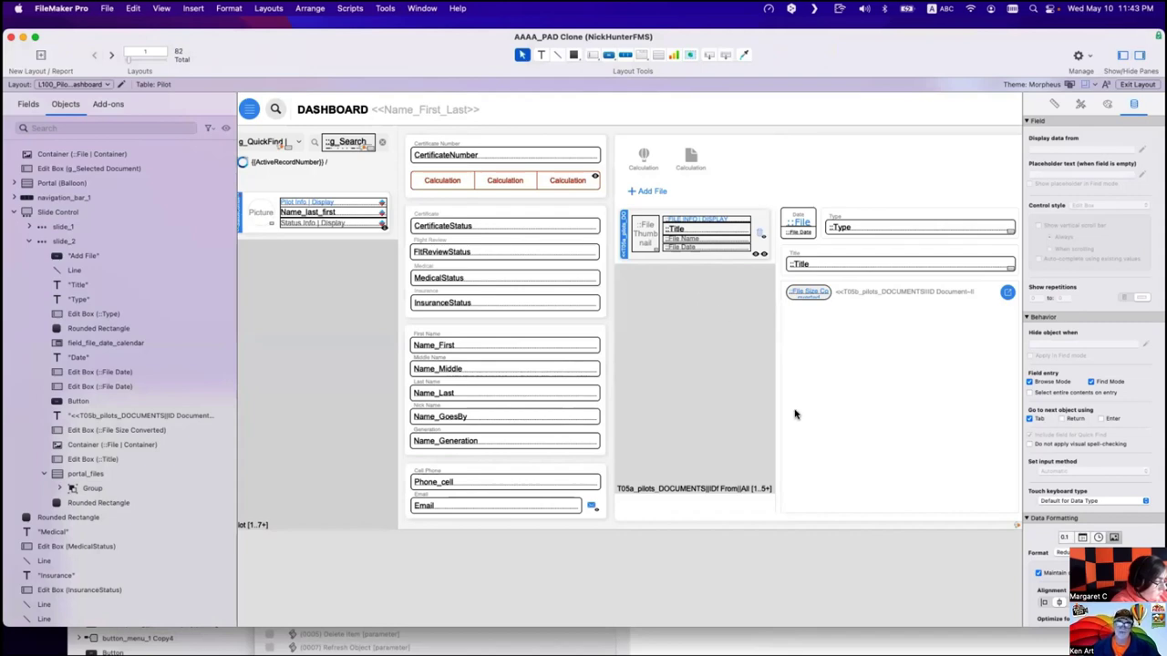
pyautogui.click(422, 8)
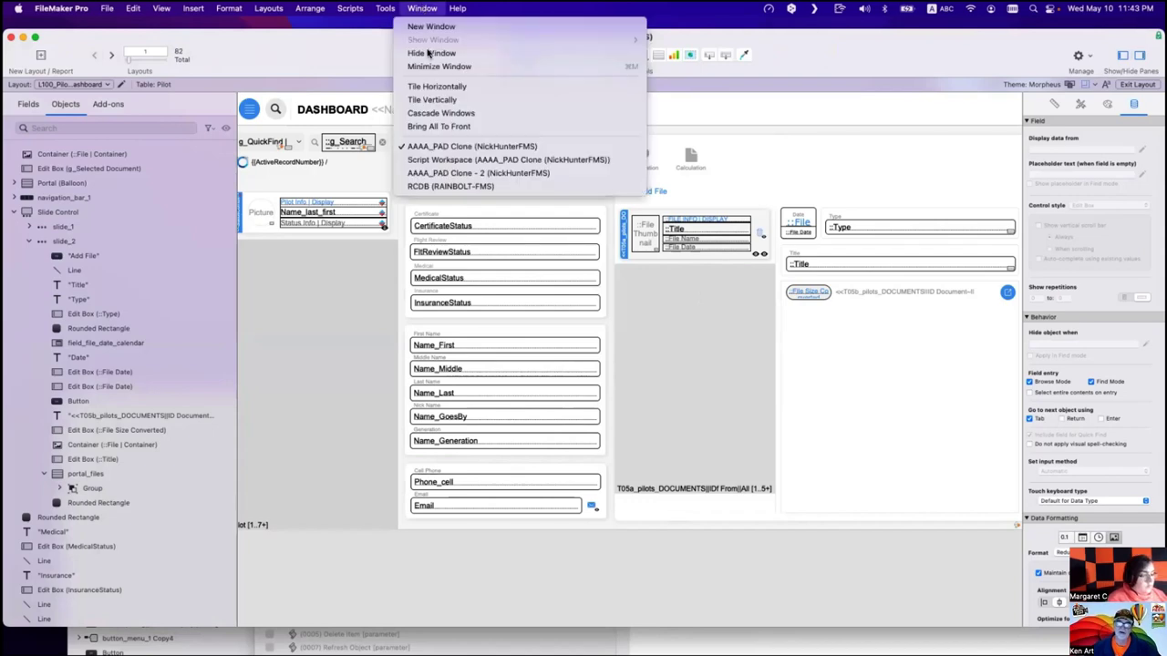
pyautogui.click(450, 186)
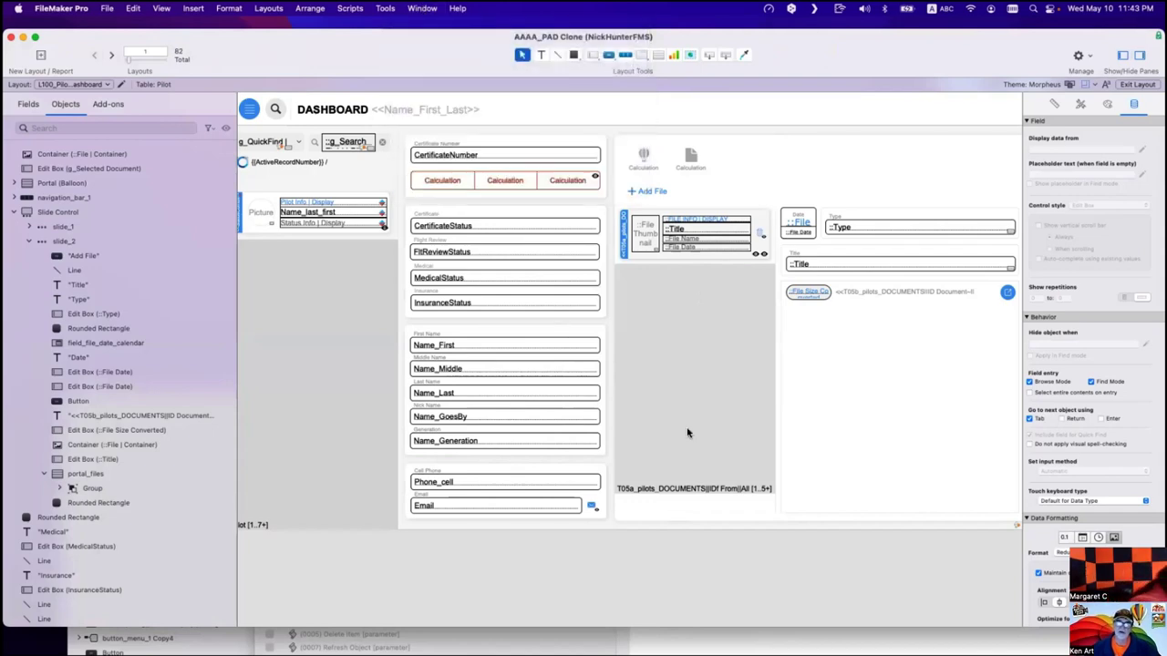
pyautogui.click(913, 575)
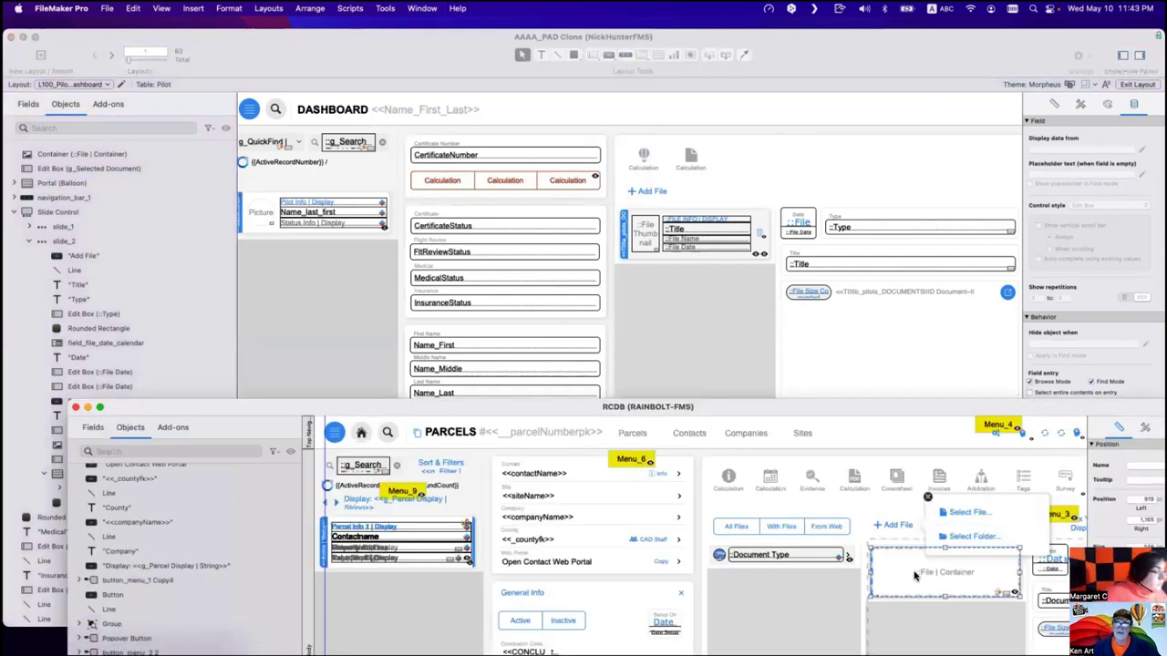
pyautogui.click(769, 378)
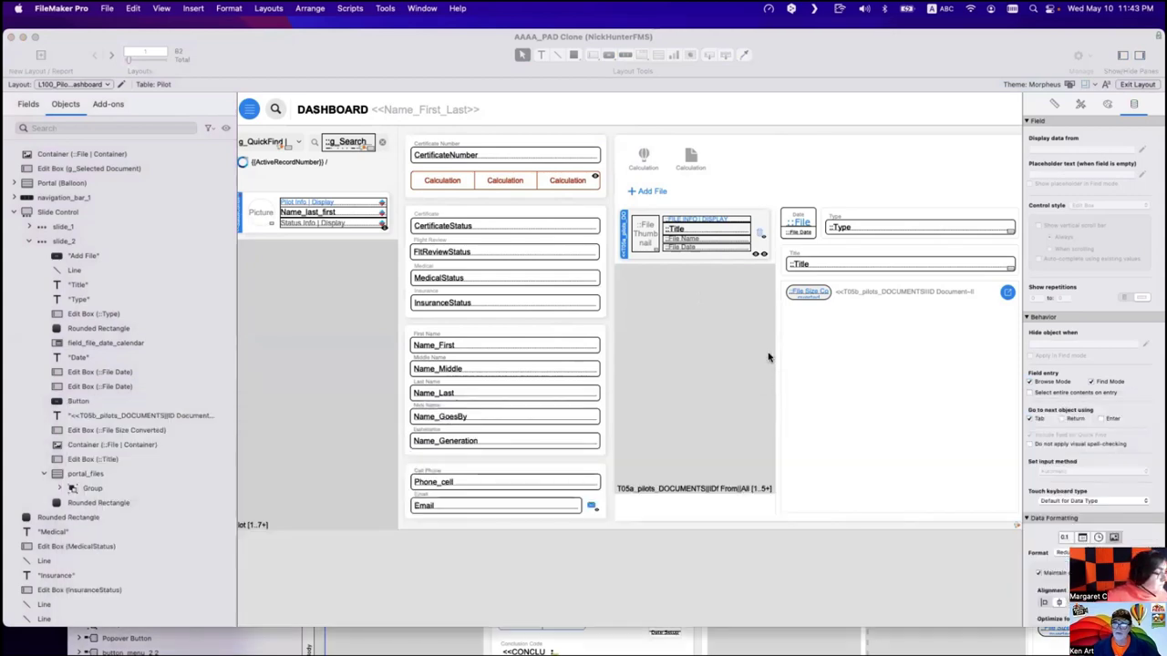
pyautogui.press('super+v')
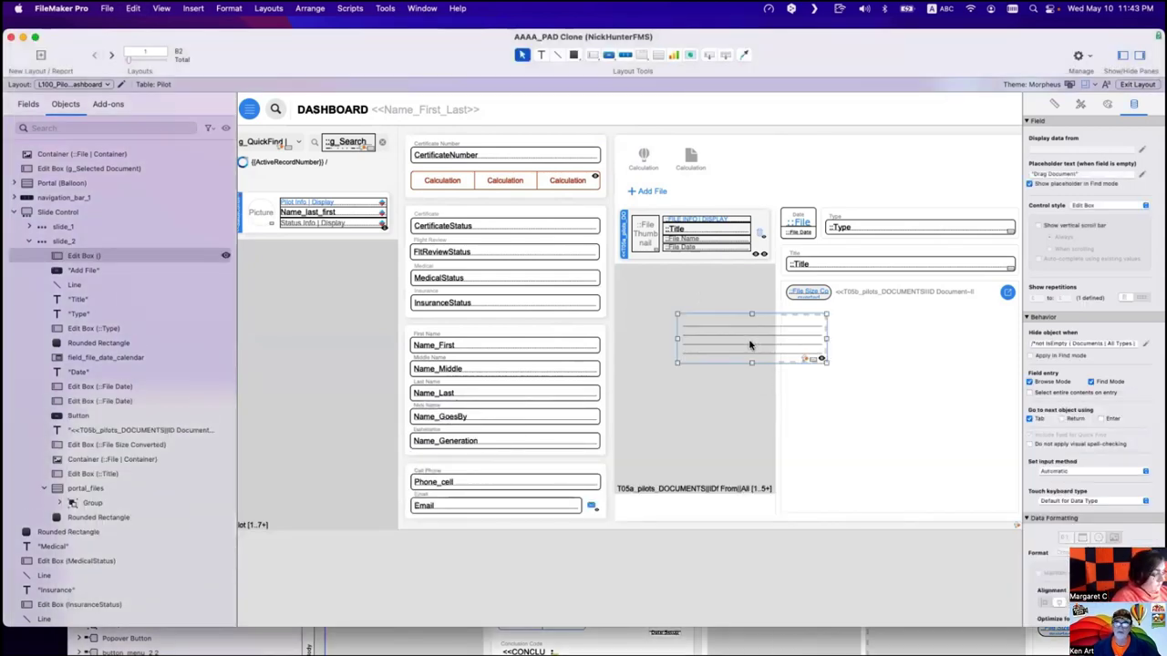
pyautogui.moveTo(749, 344); pyautogui.dragTo(862, 378)
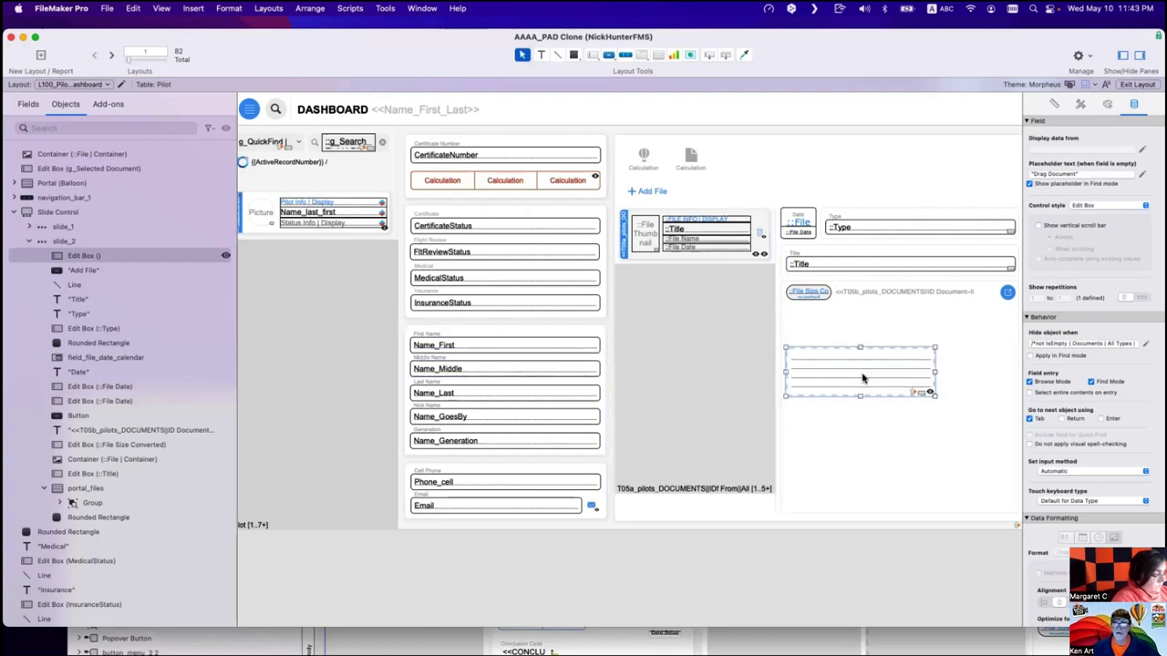
# Assign the File | Container field from T05a_pilots_DOCUMENTS||IDf From||All to the pasted field.
pyautogui.doubleClick(862, 379)
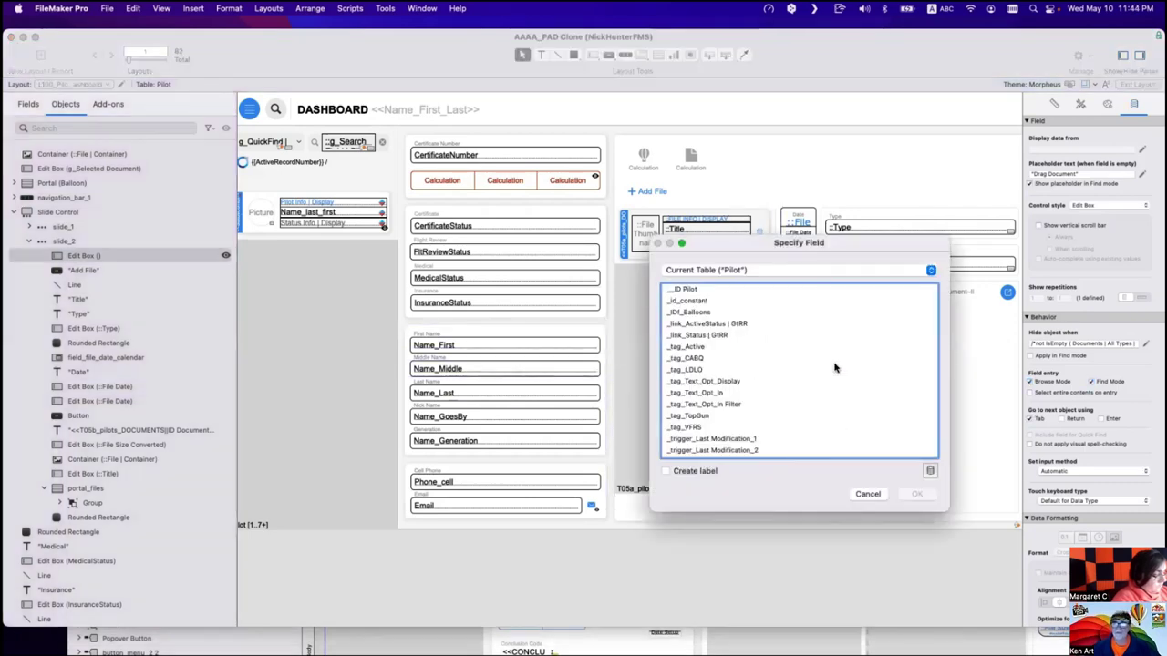
pyautogui.click(713, 271)
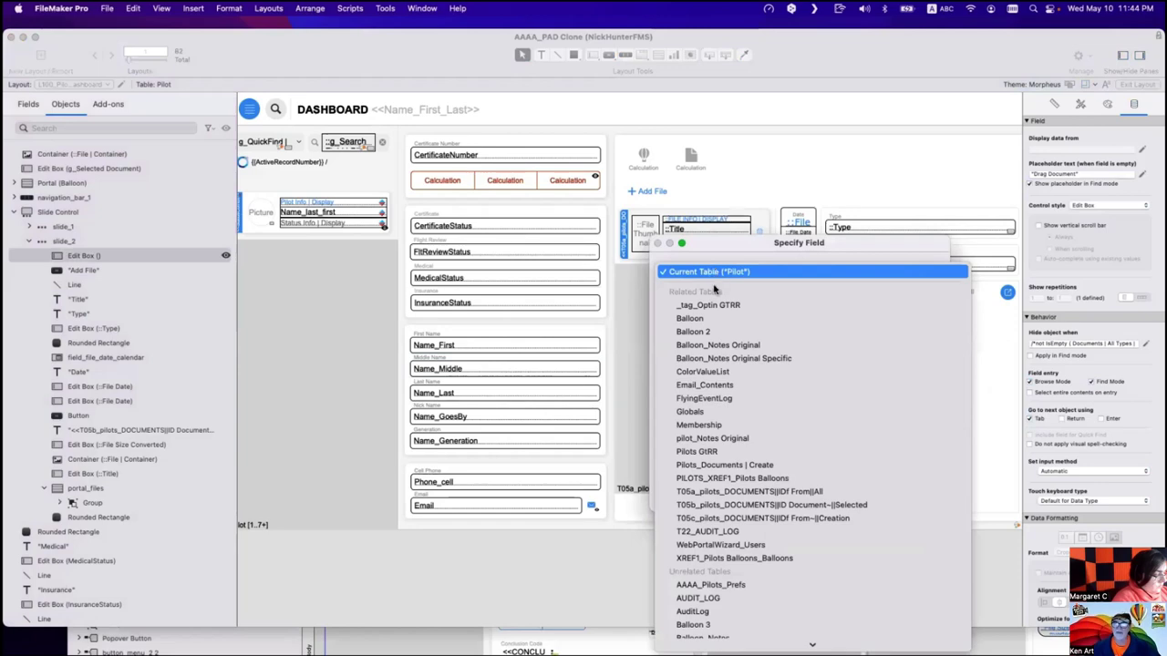
pyautogui.click(720, 491)
pyautogui.doubleClick(710, 349)
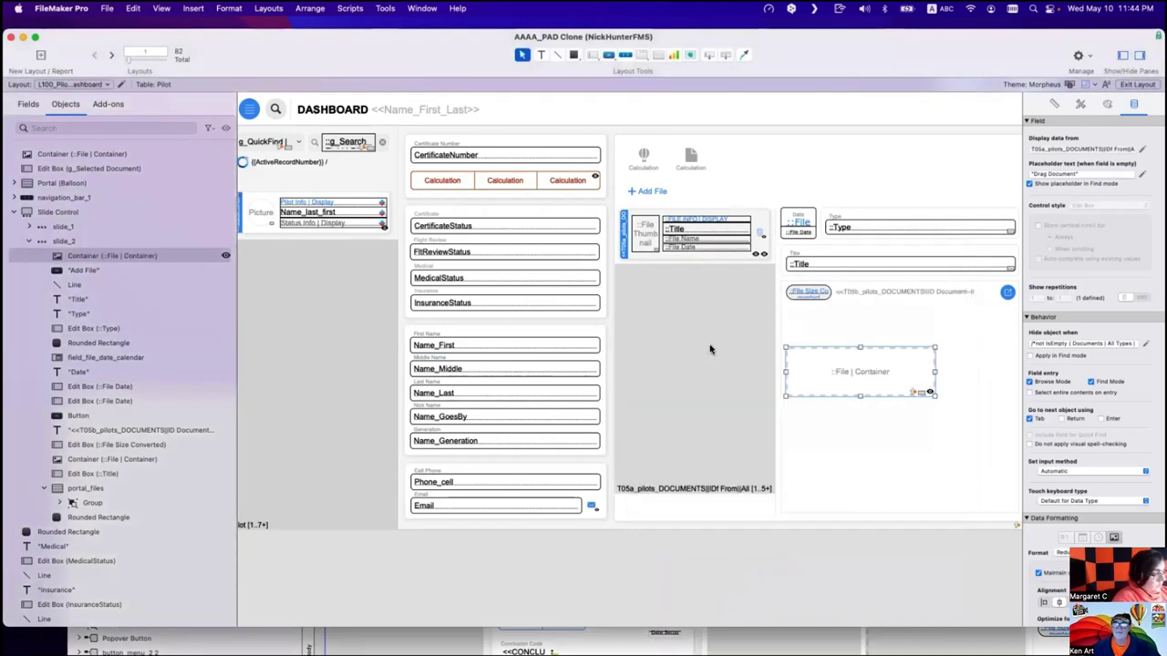
# Remove the OnObjectModify script trigger with the unknown script from the pasted File | Container field.
pyautogui.rightClick(842, 373)
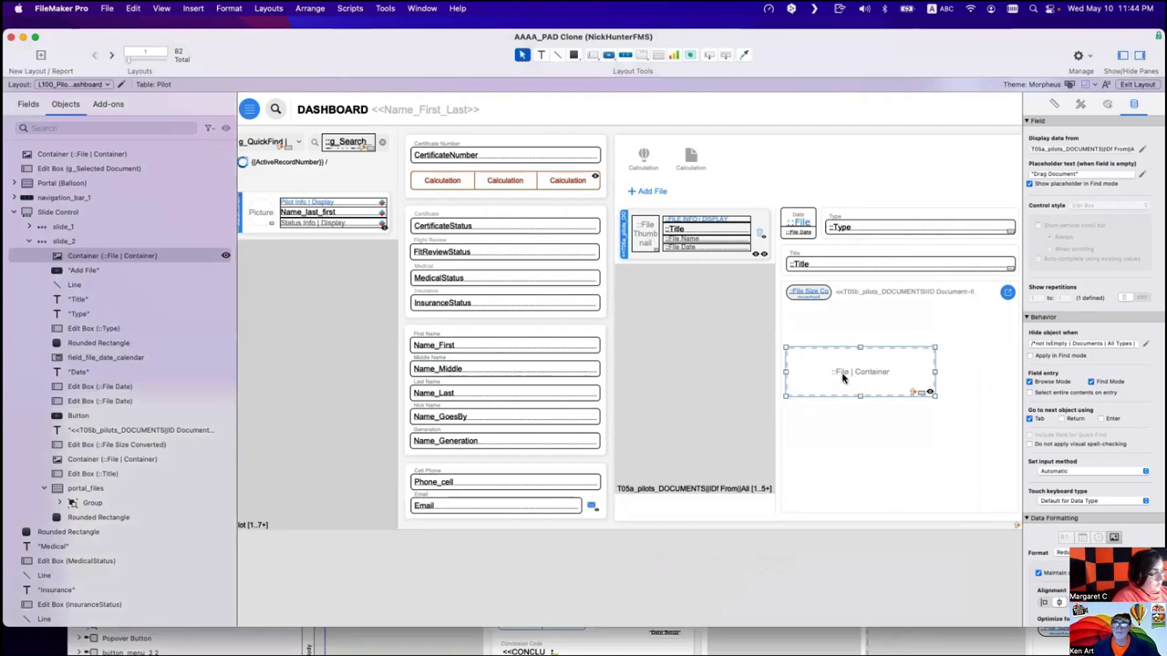
pyautogui.click(903, 510)
pyautogui.click(583, 336)
pyautogui.click(837, 493)
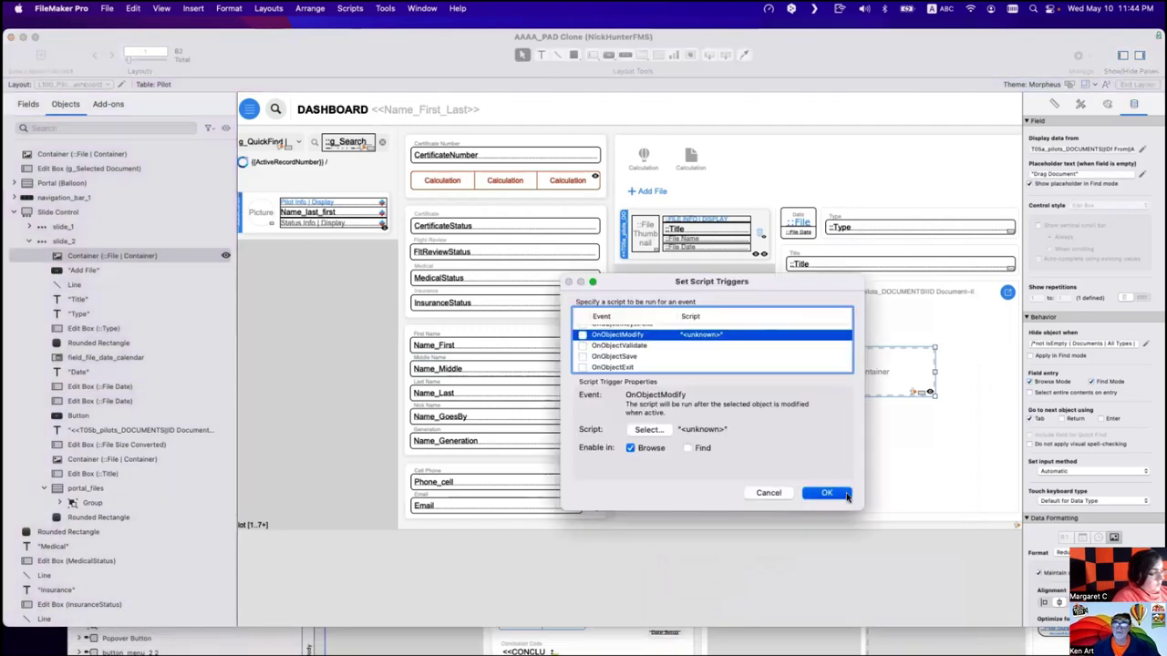
pyautogui.moveTo(866, 377); pyautogui.dragTo(880, 384)
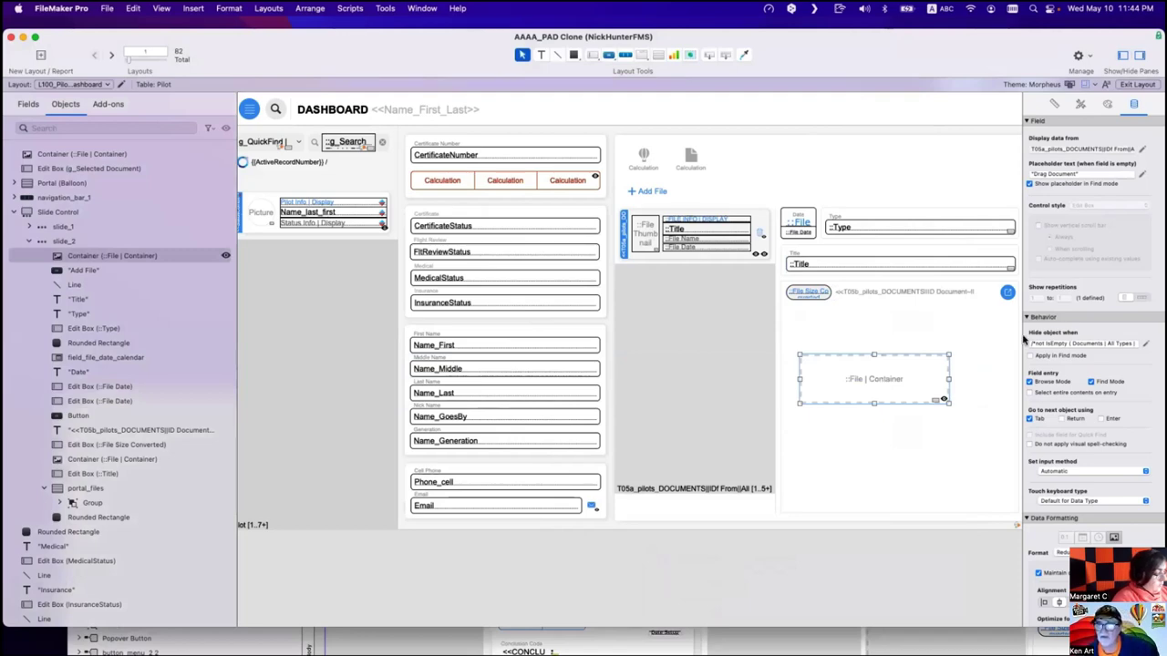
# Hide the pasted container when not IsEmpty ( T05a_pilots_DOCUMENTS||IDf From||All::__ID Document ), and place it over the documents portal's row.
pyautogui.click(1085, 343)
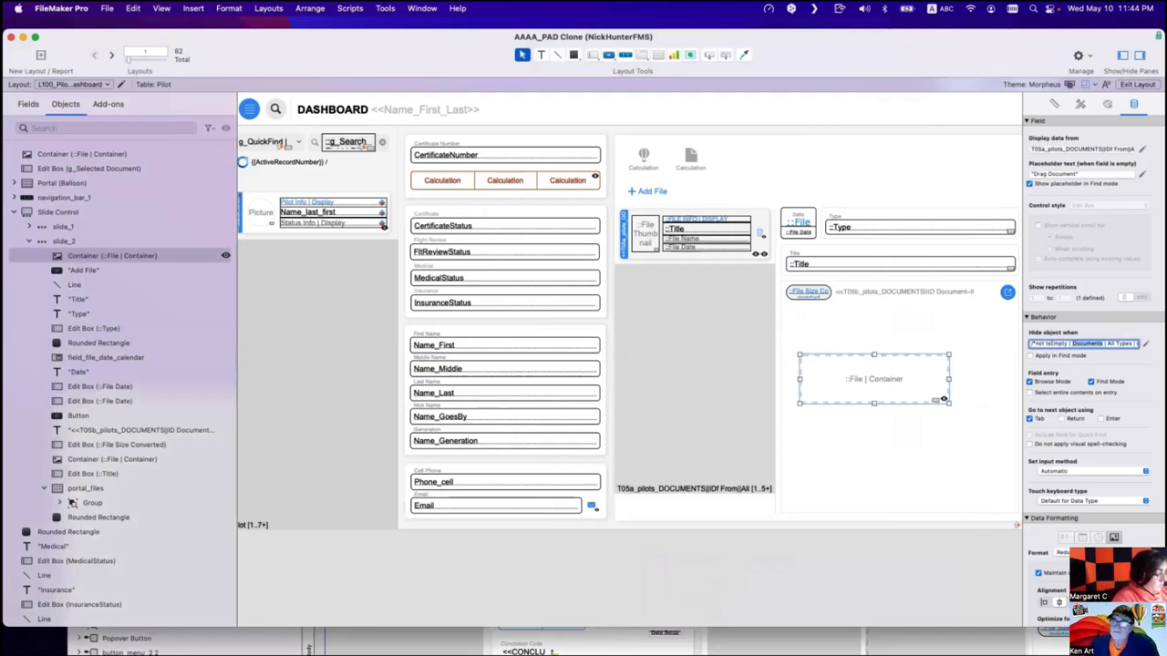
pyautogui.click(756, 242)
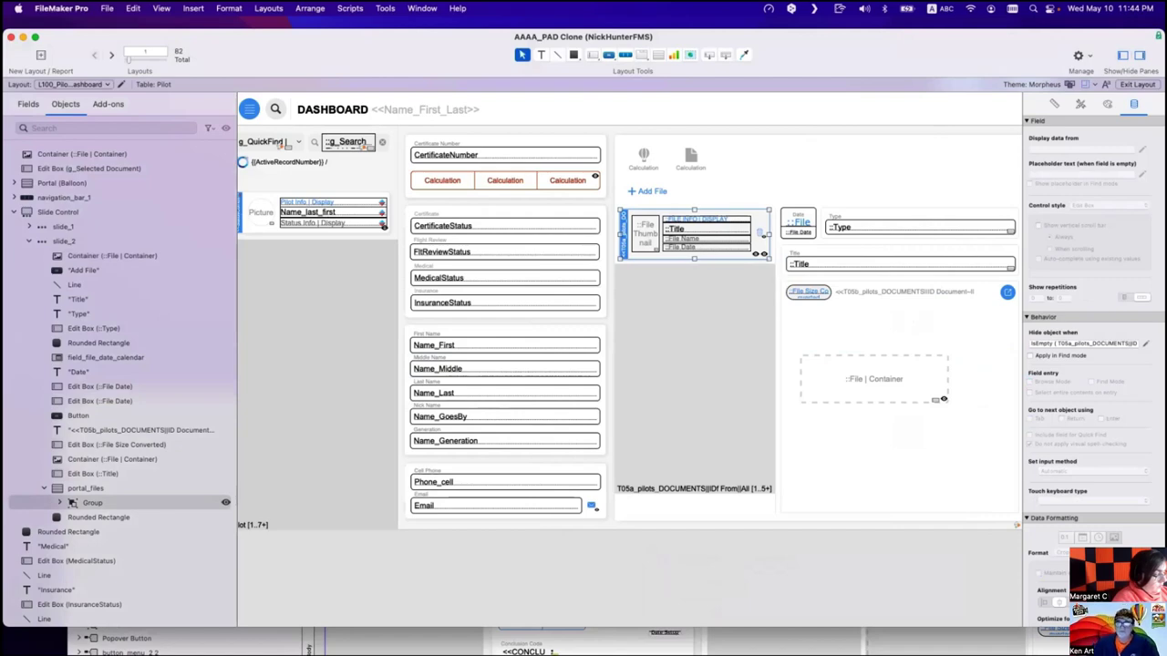
pyautogui.click(1145, 342)
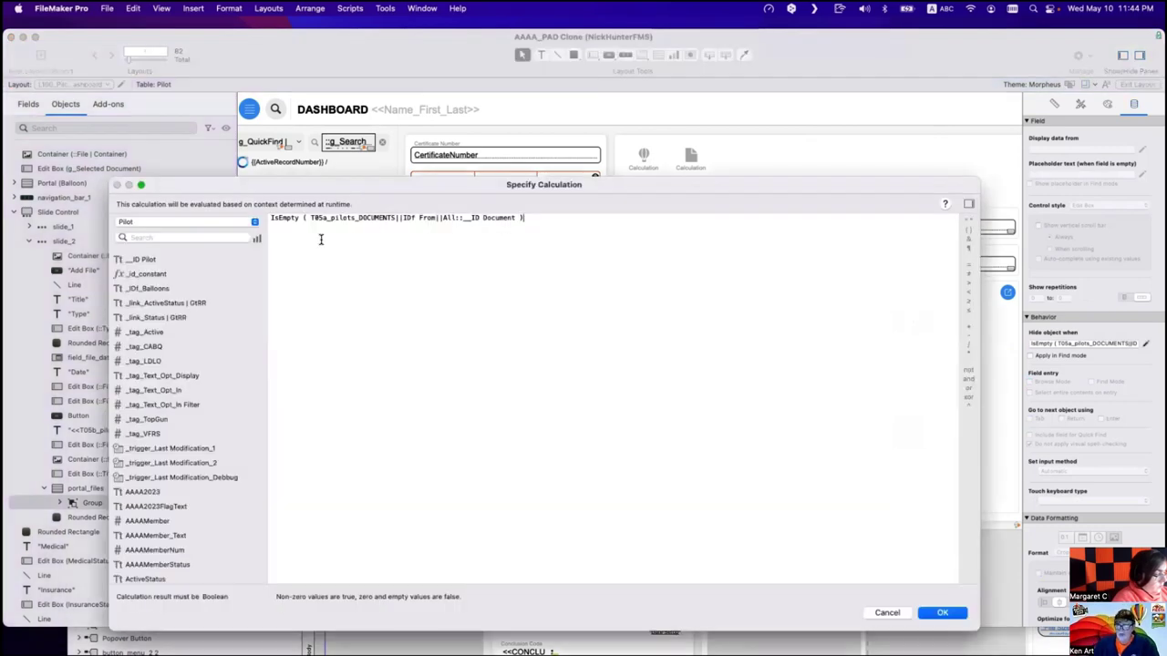
pyautogui.press('super+a')
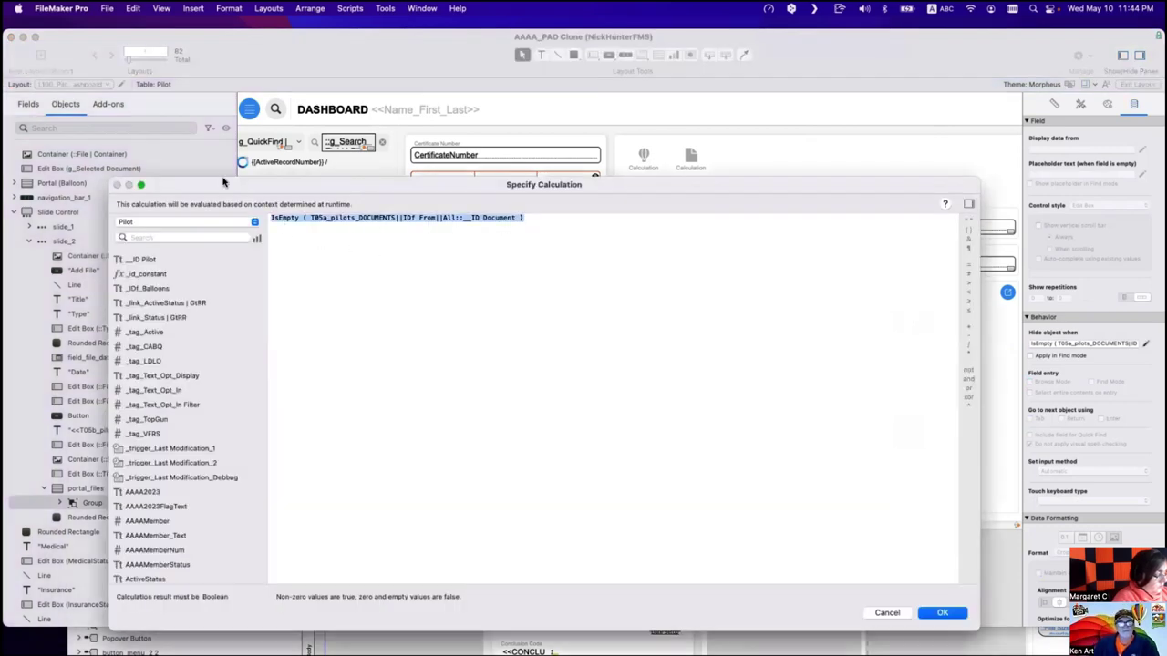
pyautogui.press('Escape')
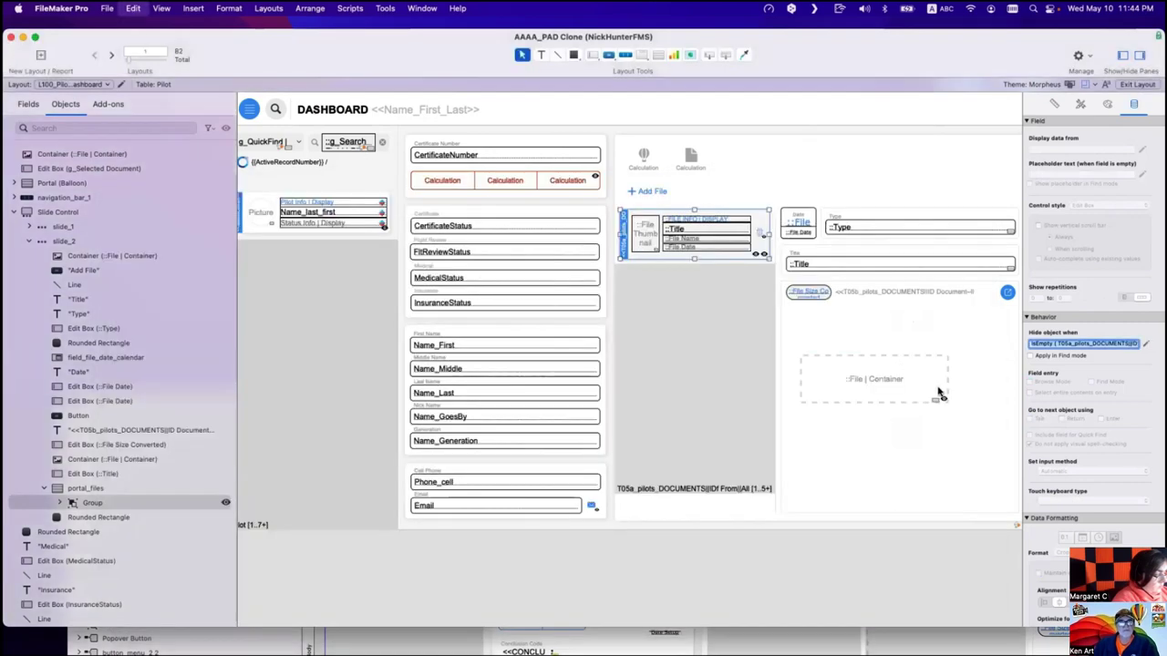
pyautogui.click(908, 390)
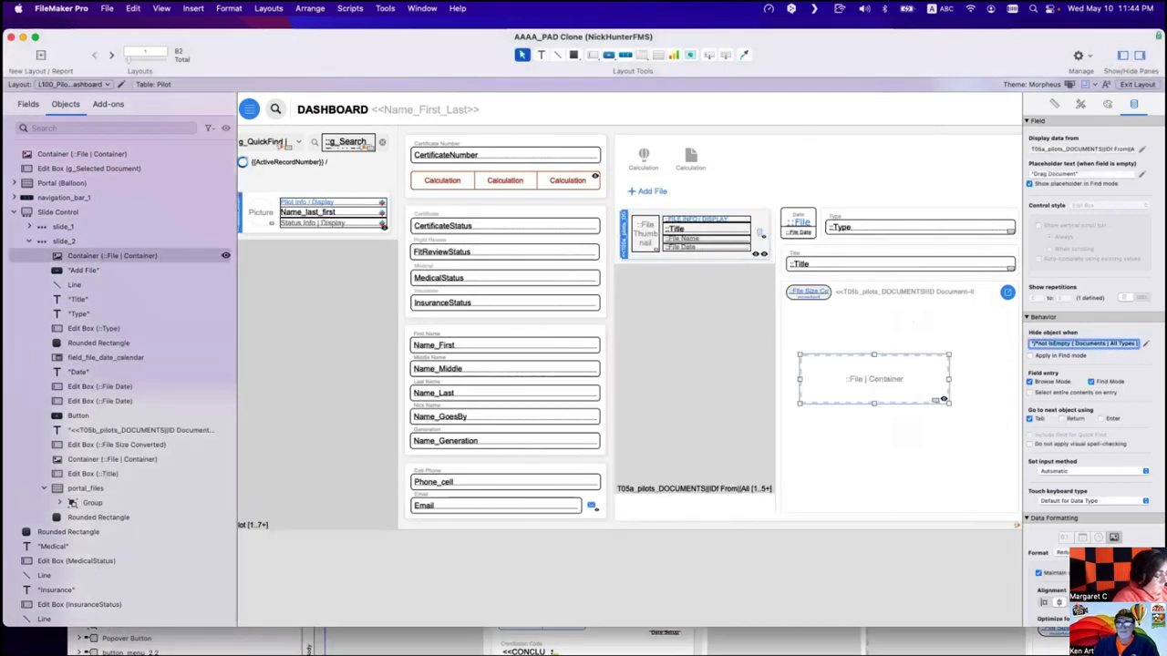
pyautogui.click(1134, 344)
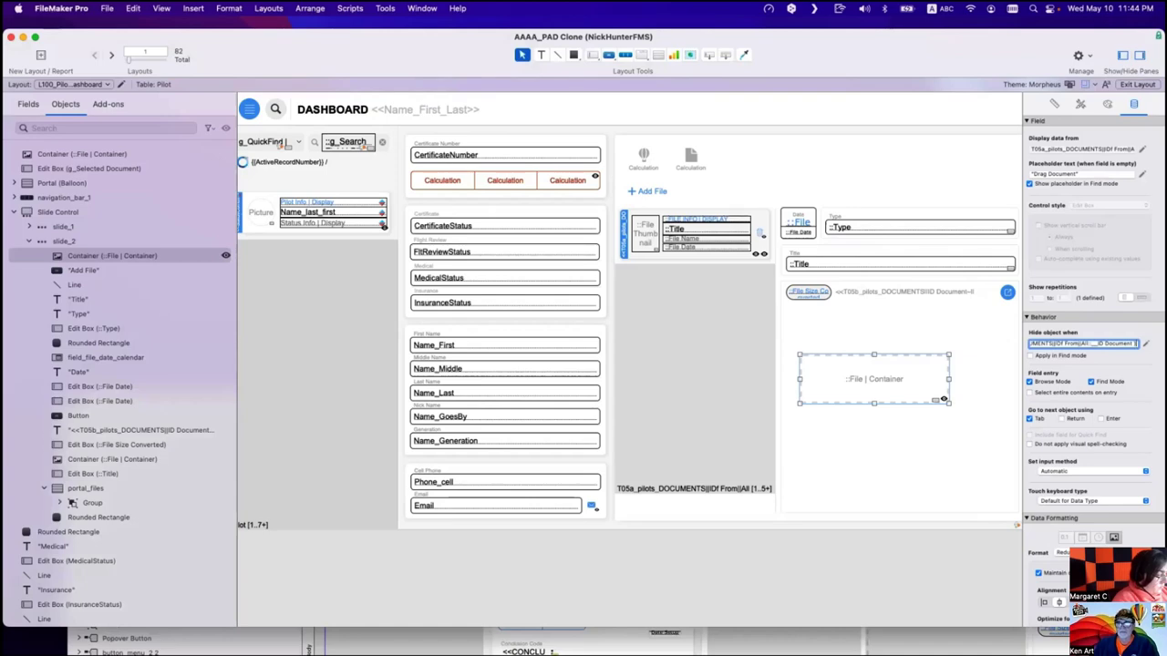
pyautogui.press('super+a')
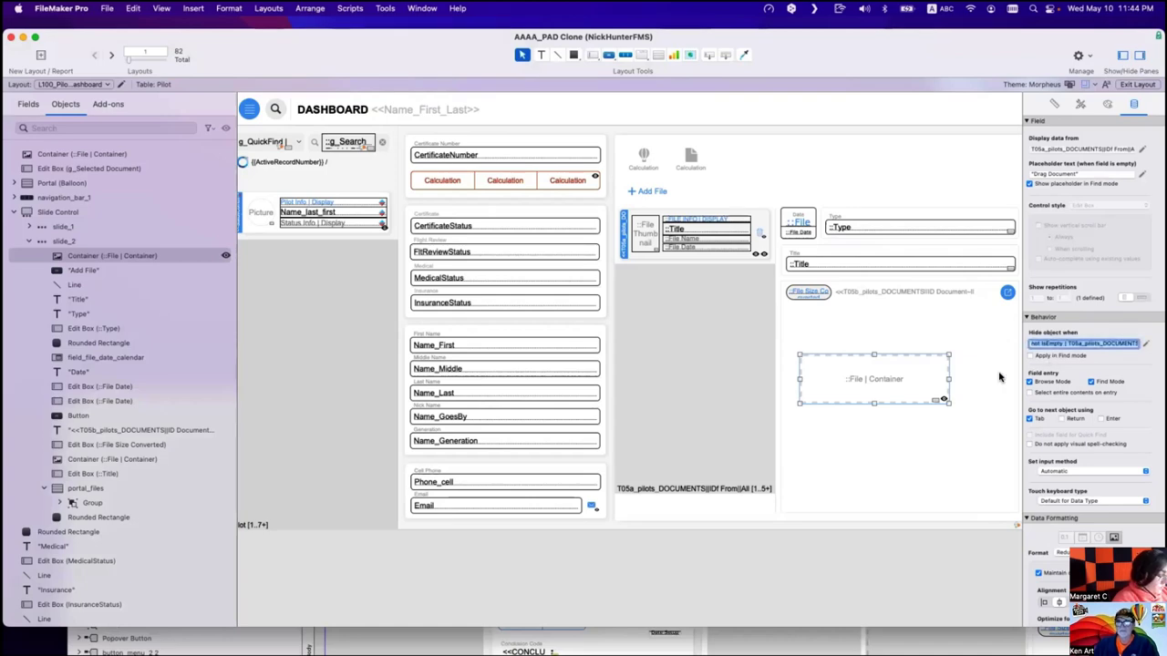
pyautogui.moveTo(917, 390); pyautogui.dragTo(713, 240)
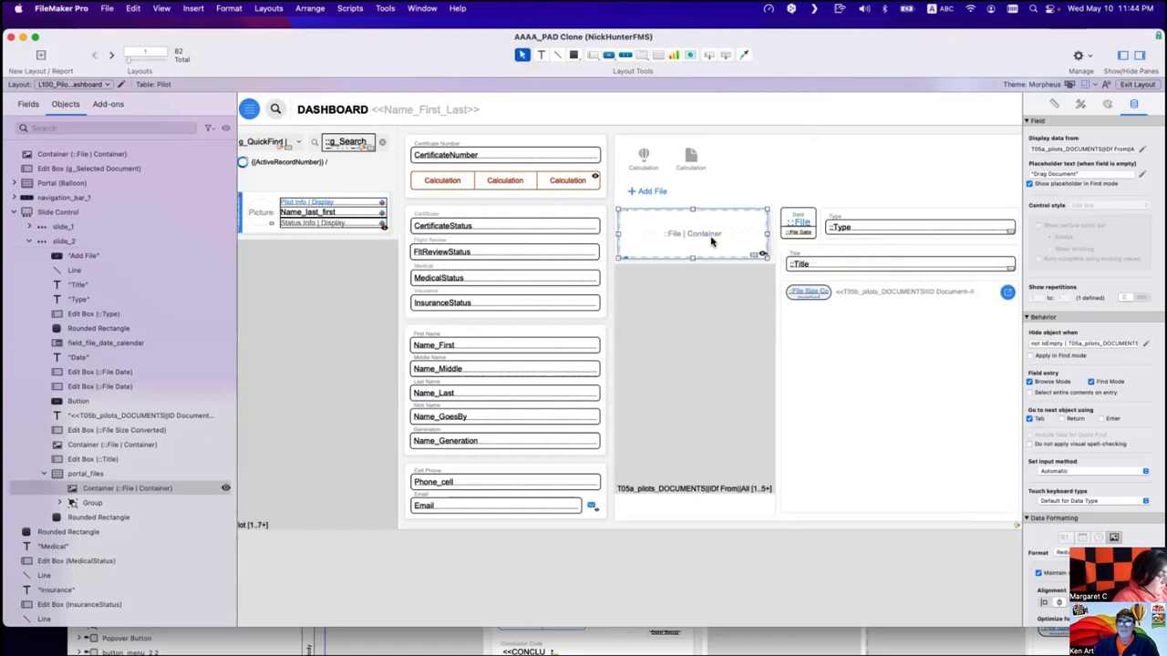
# Preview the documents portal's Drag Document area in Browse mode and move the file 98.png over it.
pyautogui.press('super+b')
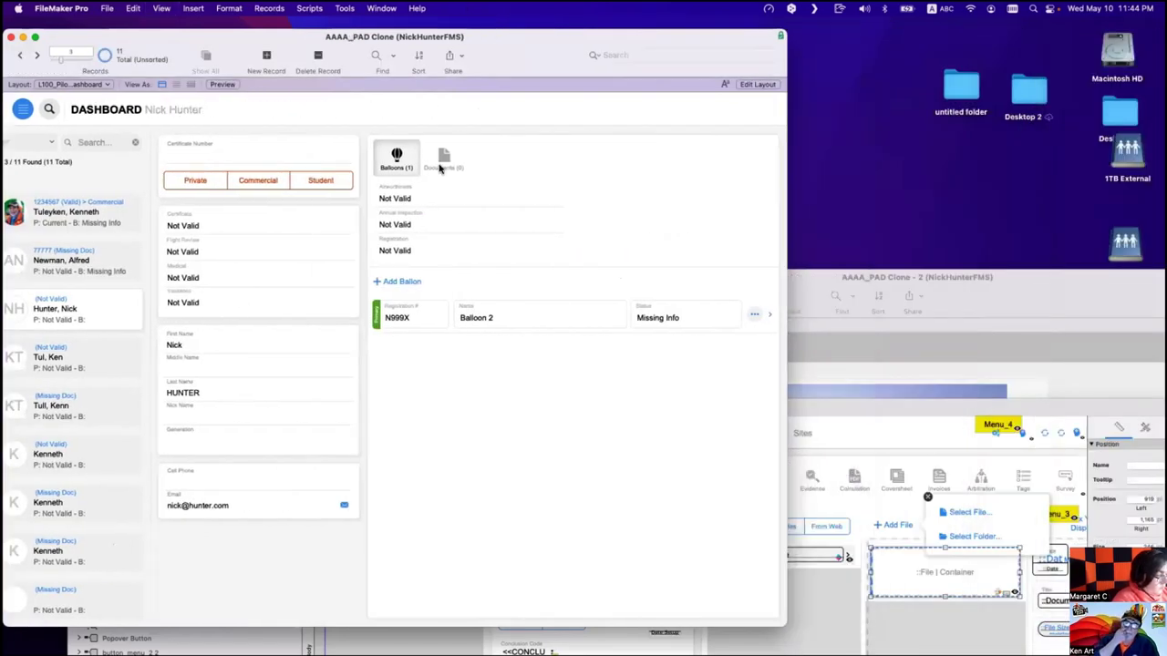
pyautogui.click(444, 157)
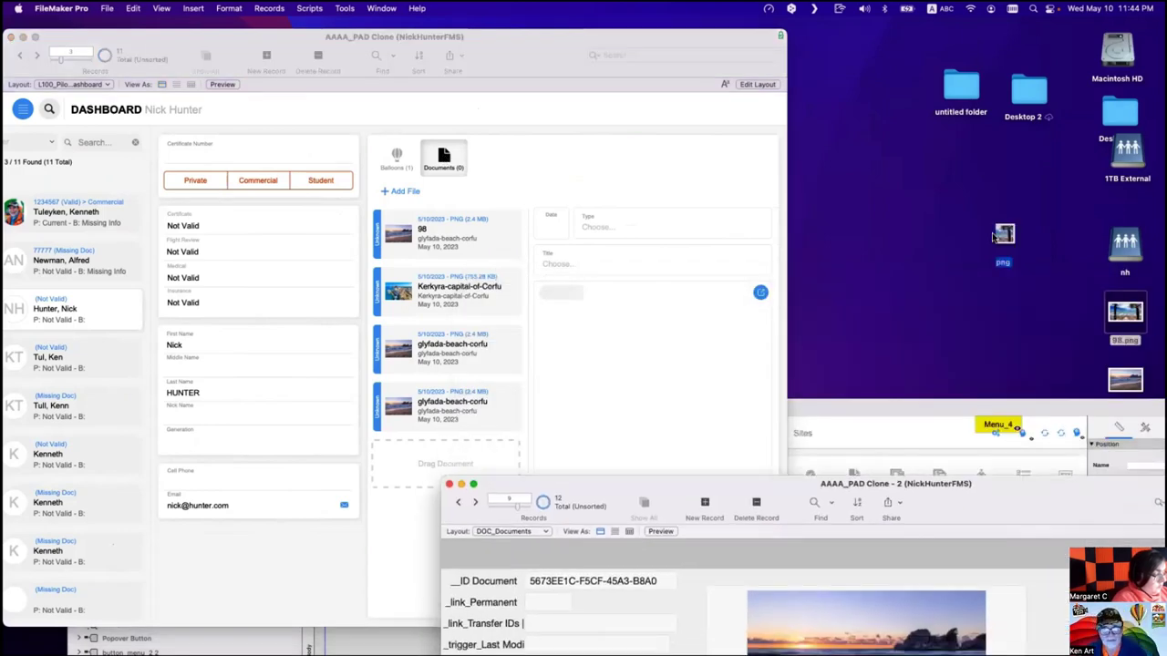
pyautogui.moveTo(993, 237); pyautogui.dragTo(422, 465)
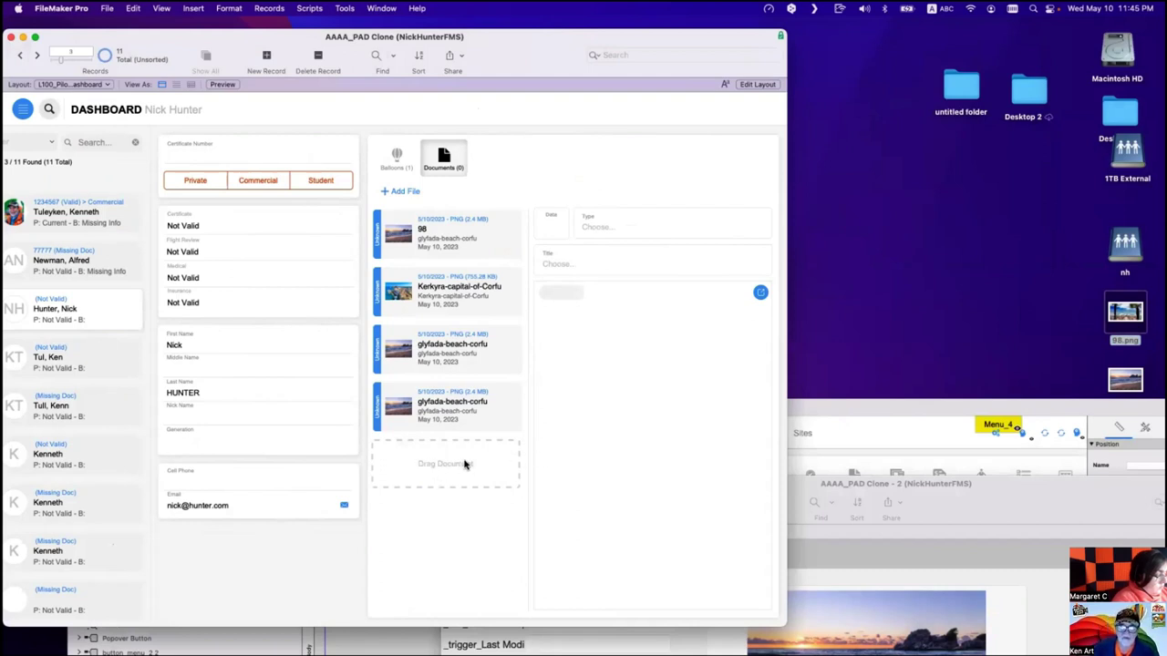
pyautogui.moveTo(495, 37); pyautogui.dragTo(539, 26)
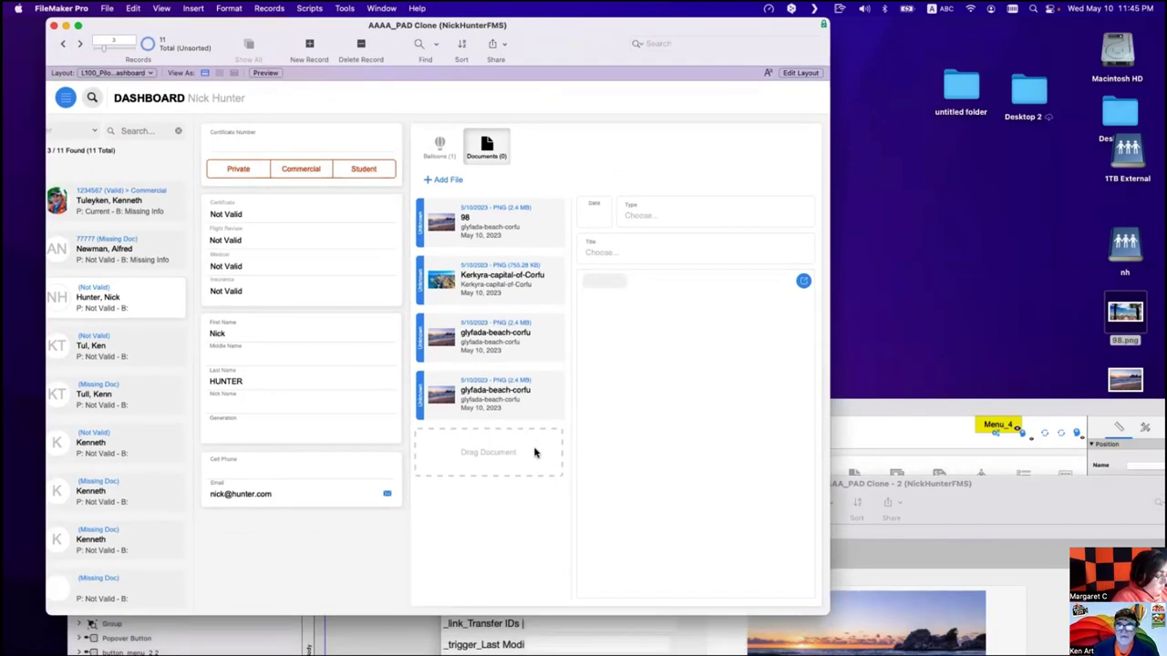
# In the dashboard layout, set the portal's File | Container field to a blue line colour for its Hover state.
pyautogui.press('super+b')
pyautogui.press('super+l')
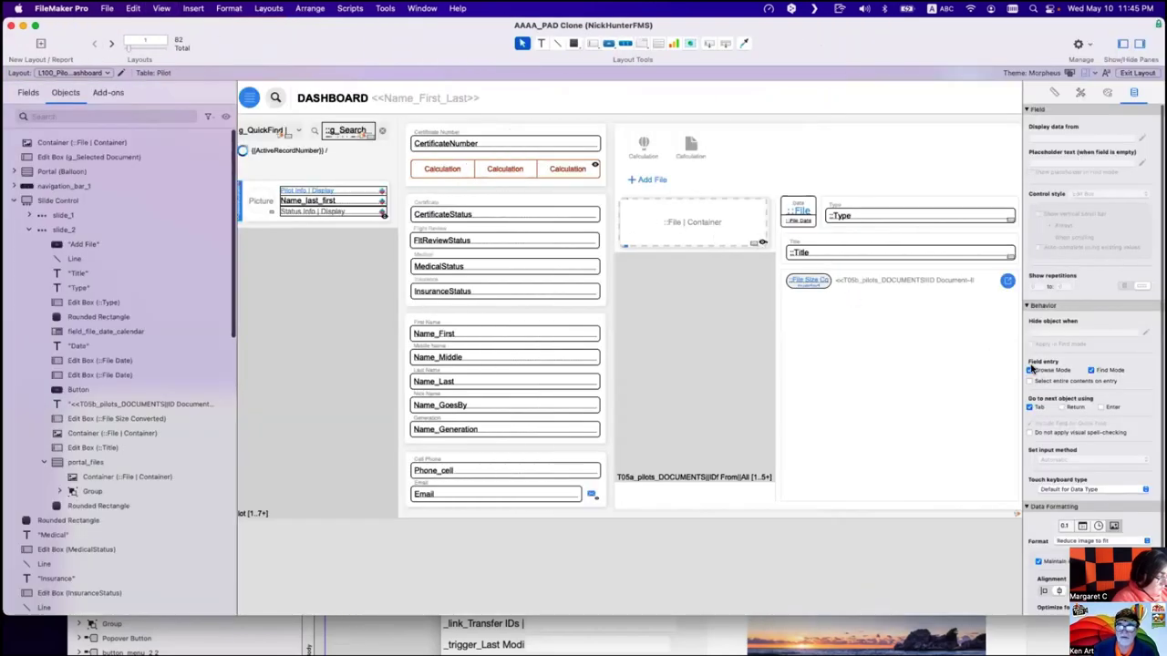
pyautogui.click(762, 240)
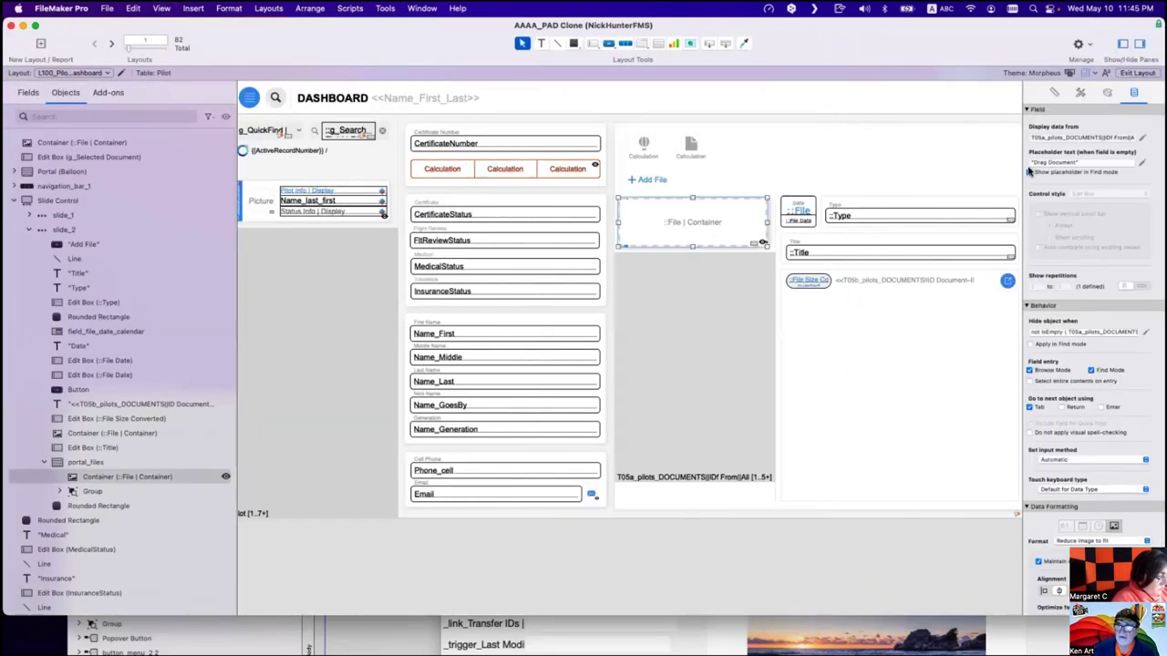
pyautogui.click(1107, 92)
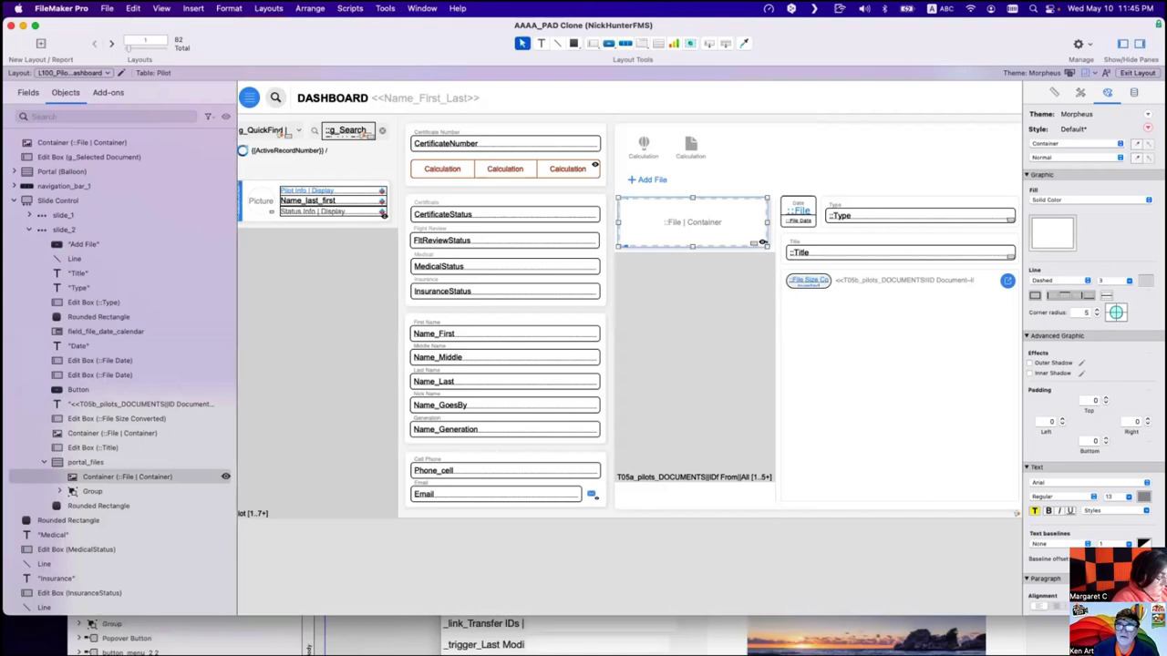
pyautogui.click(1076, 157)
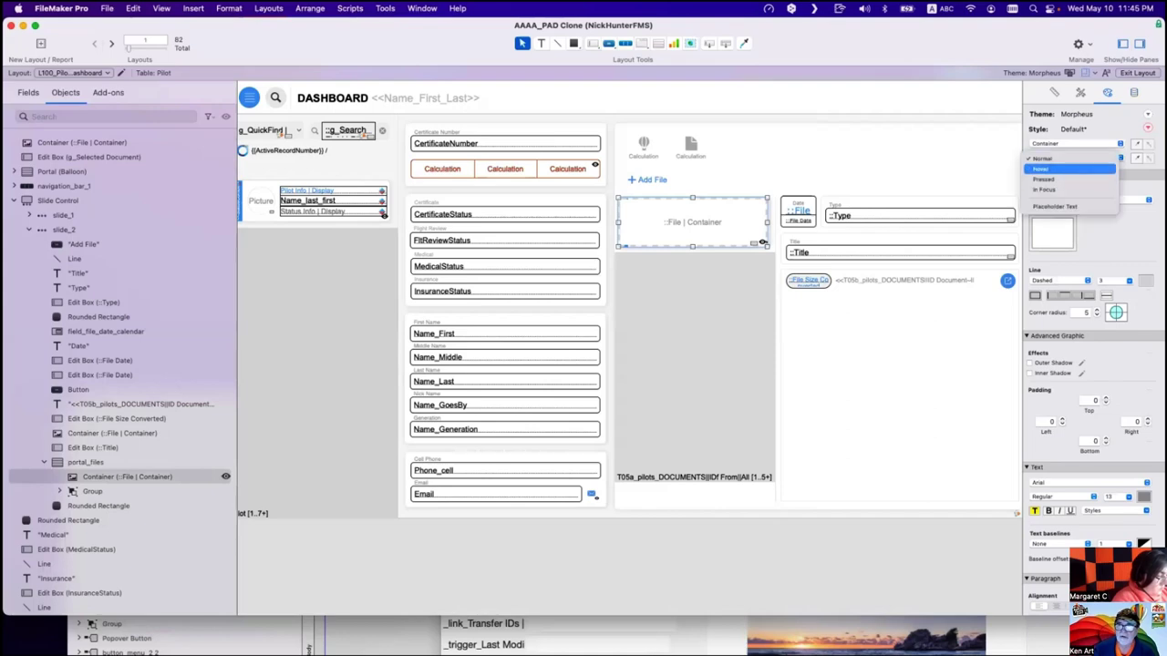
pyautogui.click(1066, 170)
pyautogui.click(1145, 279)
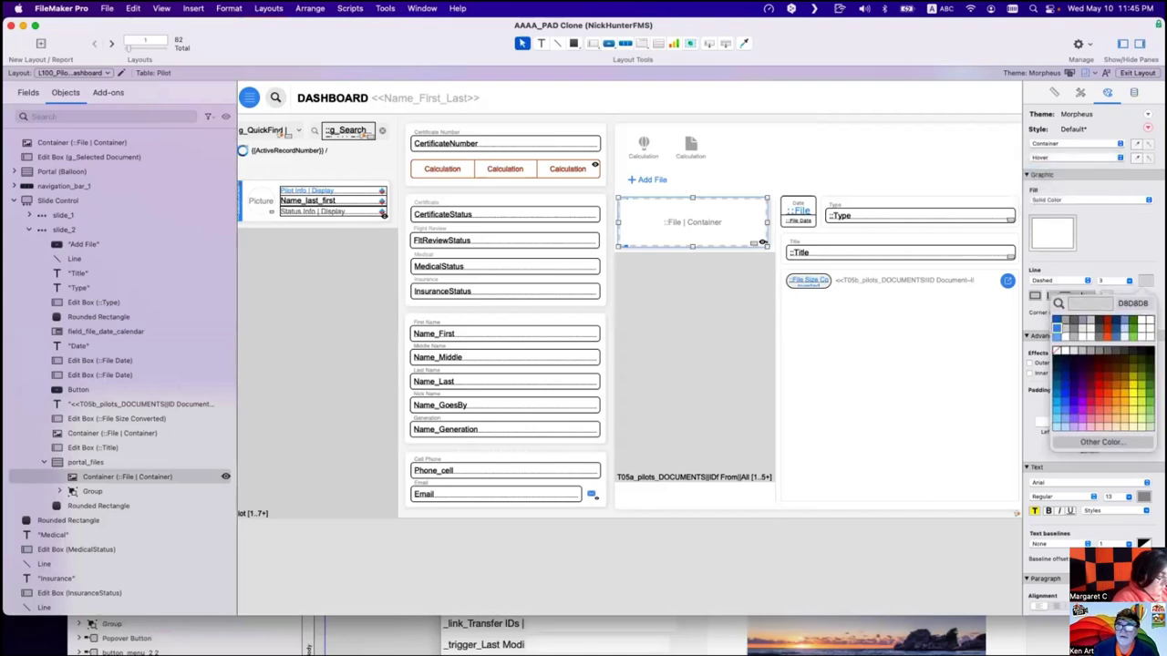
# Set the container's line colour to blue for the Pressed and In Focus states.
pyautogui.click(1076, 157)
pyautogui.click(1067, 168)
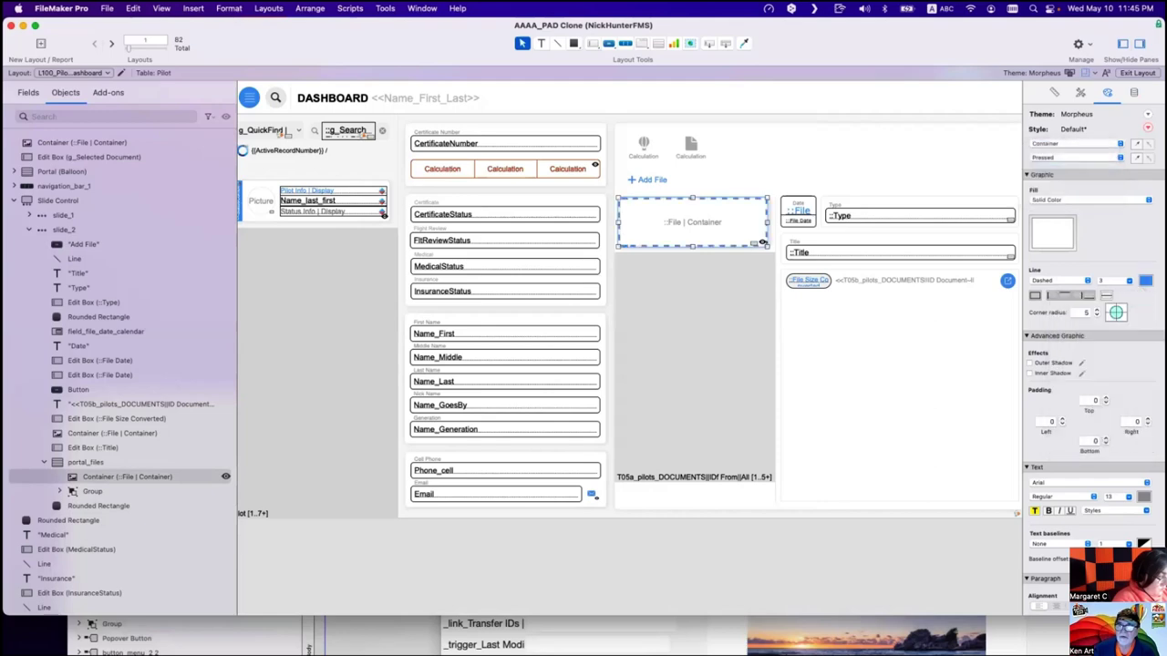
pyautogui.click(1145, 280)
pyautogui.click(1076, 157)
pyautogui.click(1067, 168)
pyautogui.click(1145, 280)
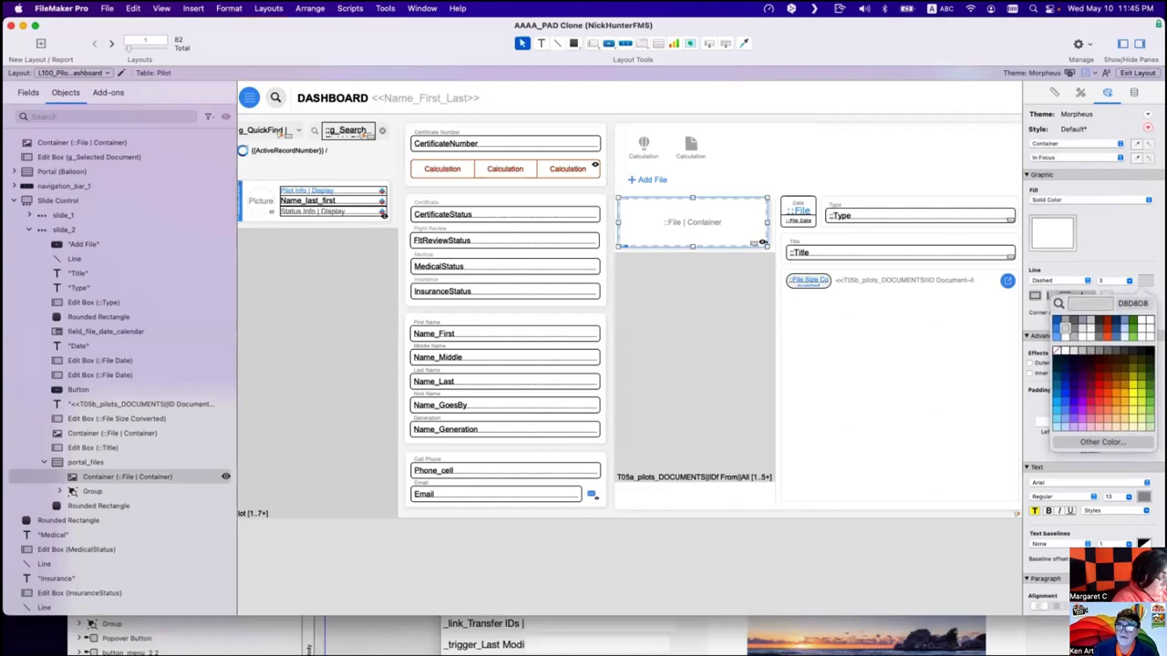
pyautogui.click(1123, 329)
# In Browse mode, drop 98.png and the glyfada-beach-corfu image onto the documents portal's empty row, and select the last document added.
pyautogui.press('super+b')
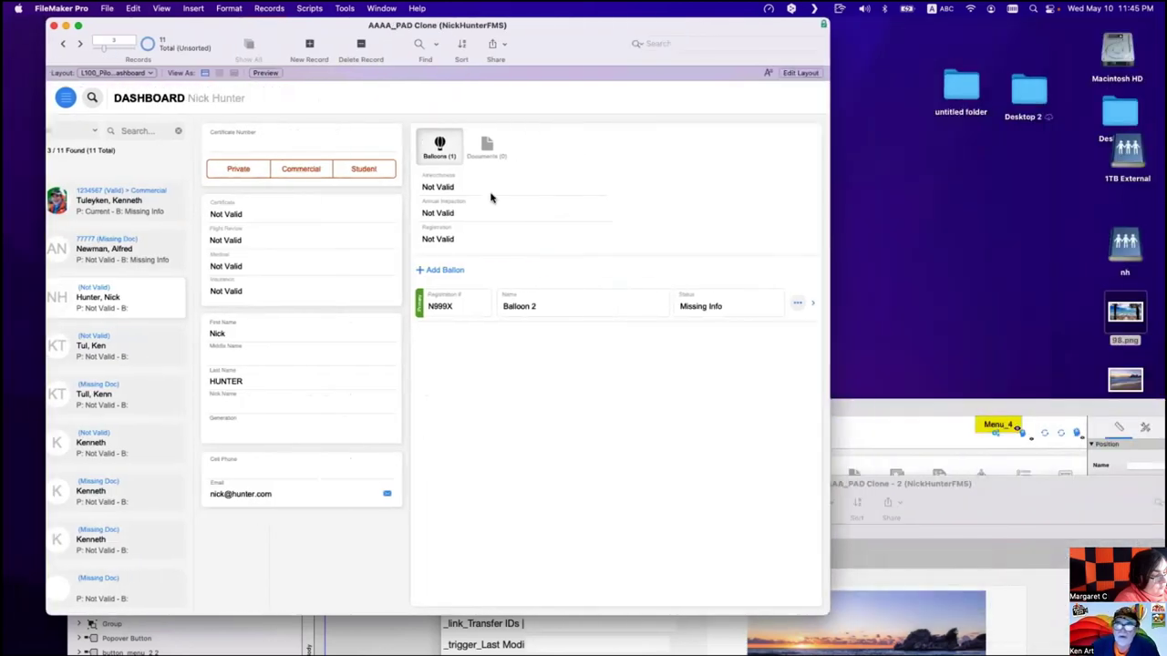
pyautogui.click(487, 146)
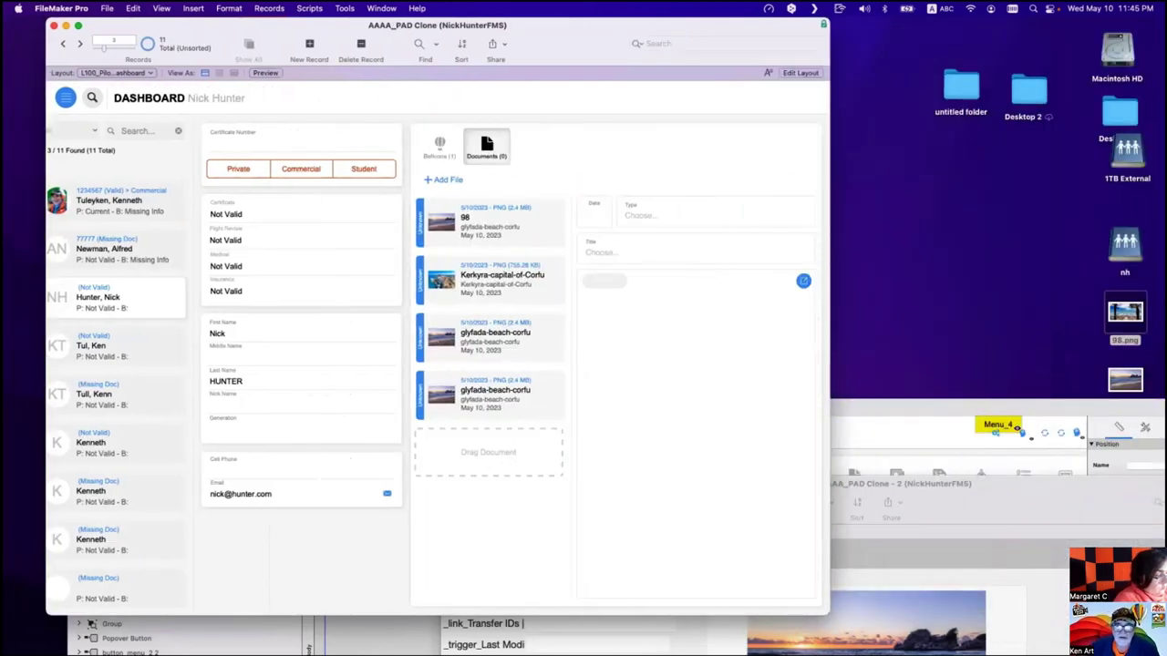
pyautogui.moveTo(451, 528); pyautogui.dragTo(508, 450)
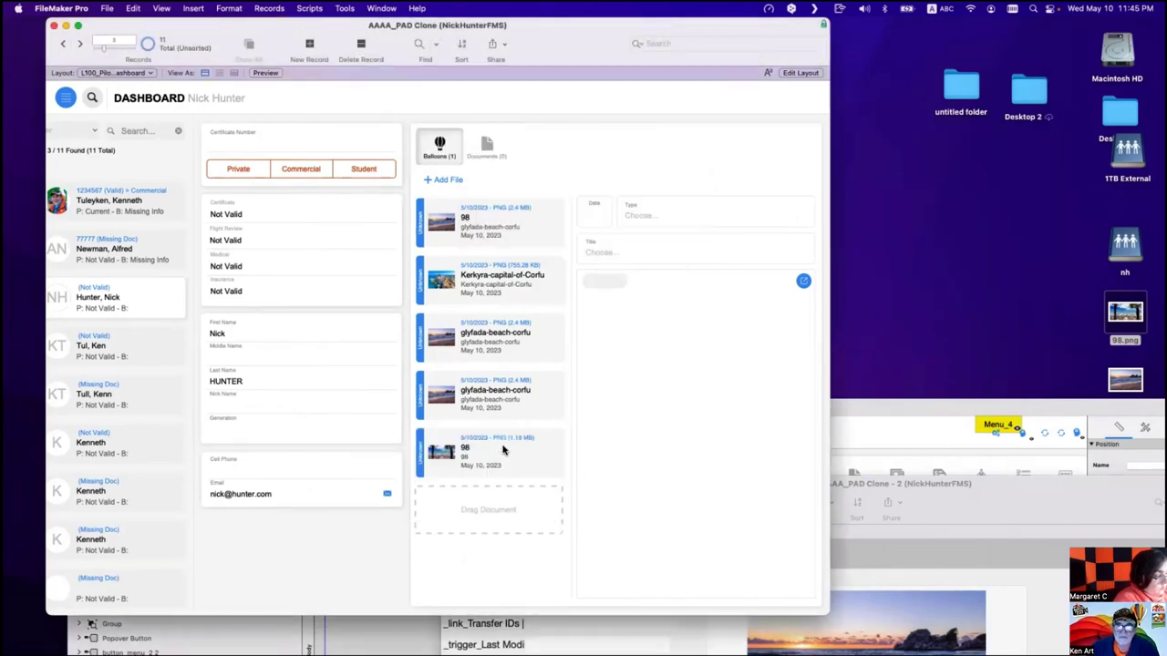
pyautogui.moveTo(1125, 378); pyautogui.dragTo(510, 511)
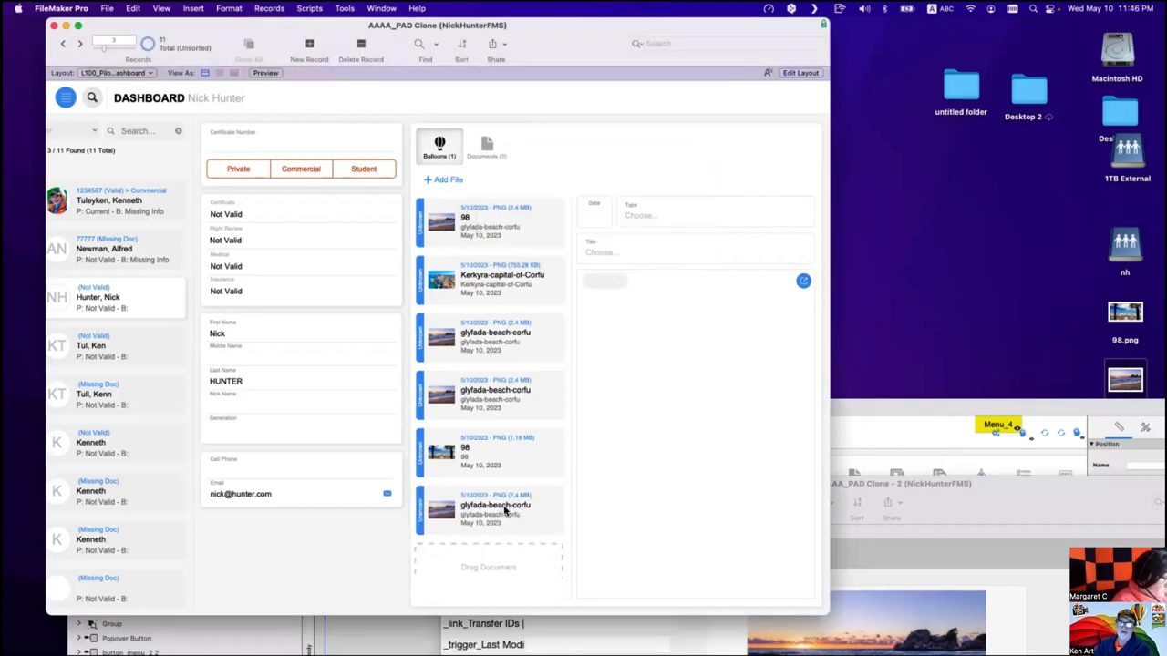
pyautogui.scroll(-1, 506, 512)
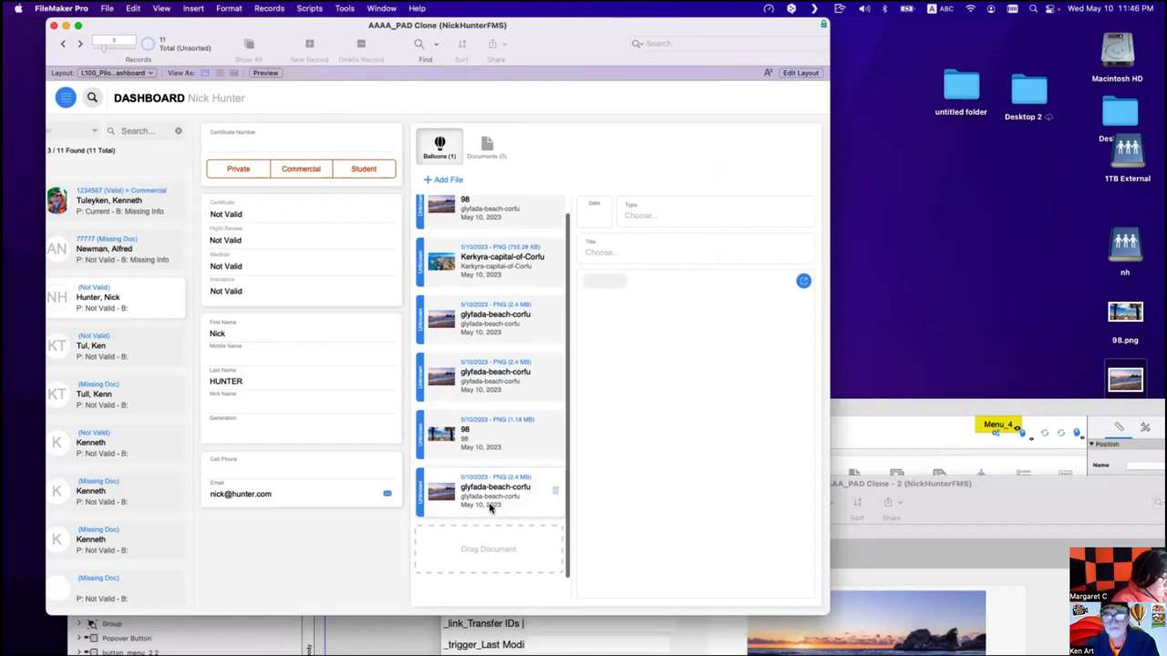
pyautogui.click(490, 508)
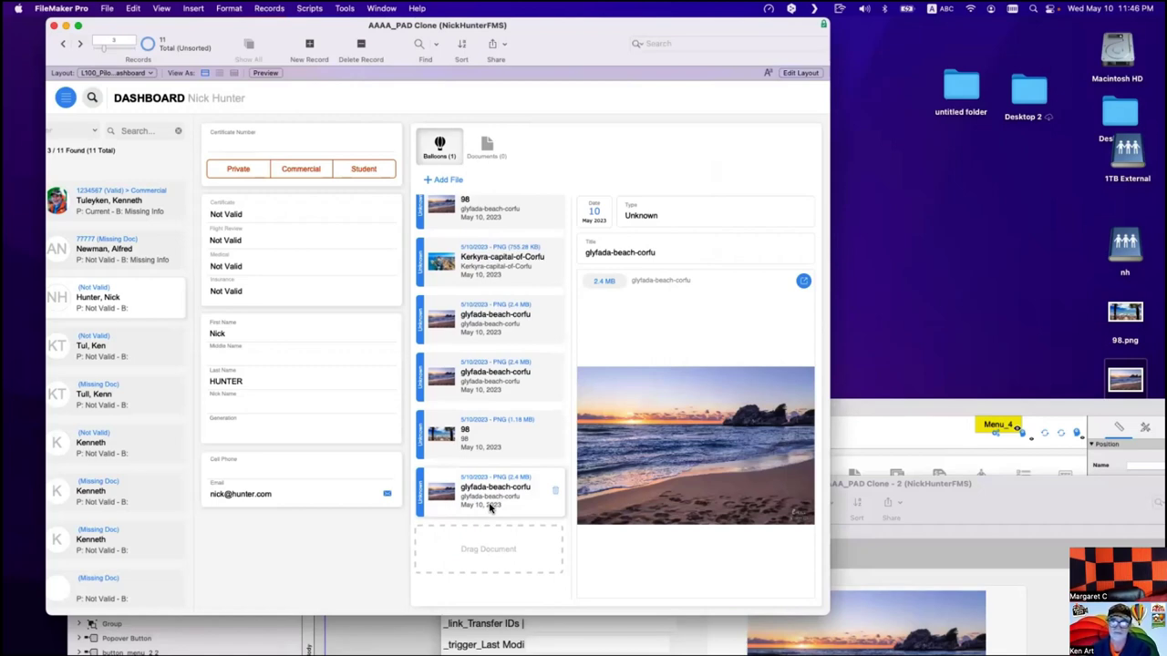
# Centre the File | Container field within the documents portal's row on the dashboard layout.
pyautogui.press('super+l')
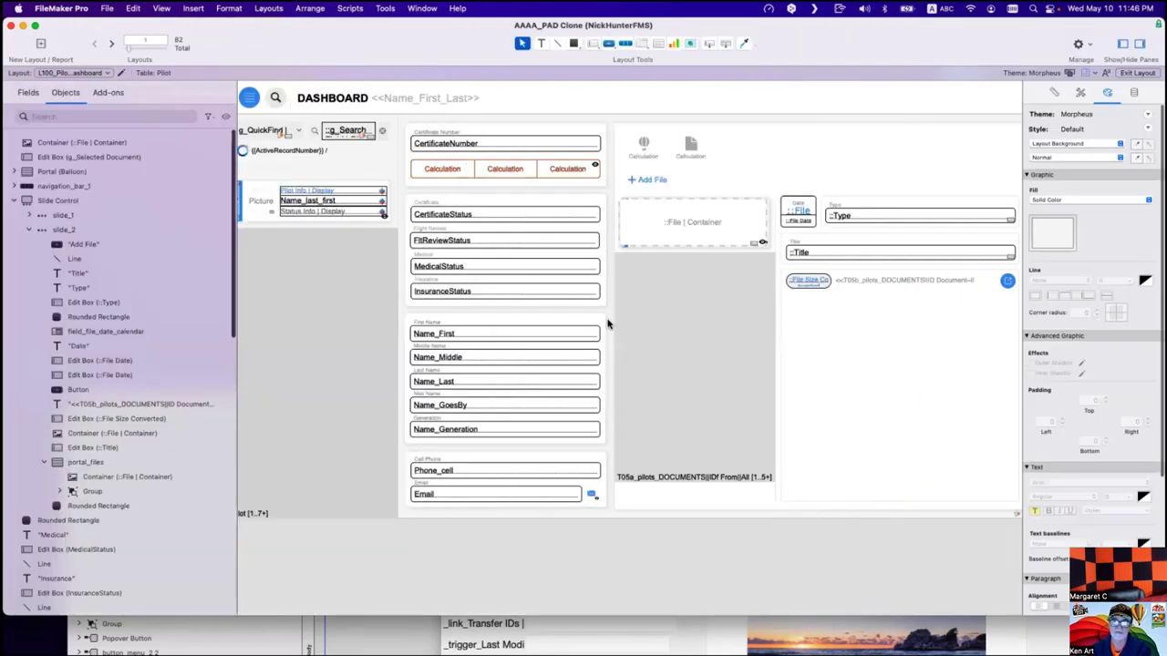
pyautogui.click(704, 228)
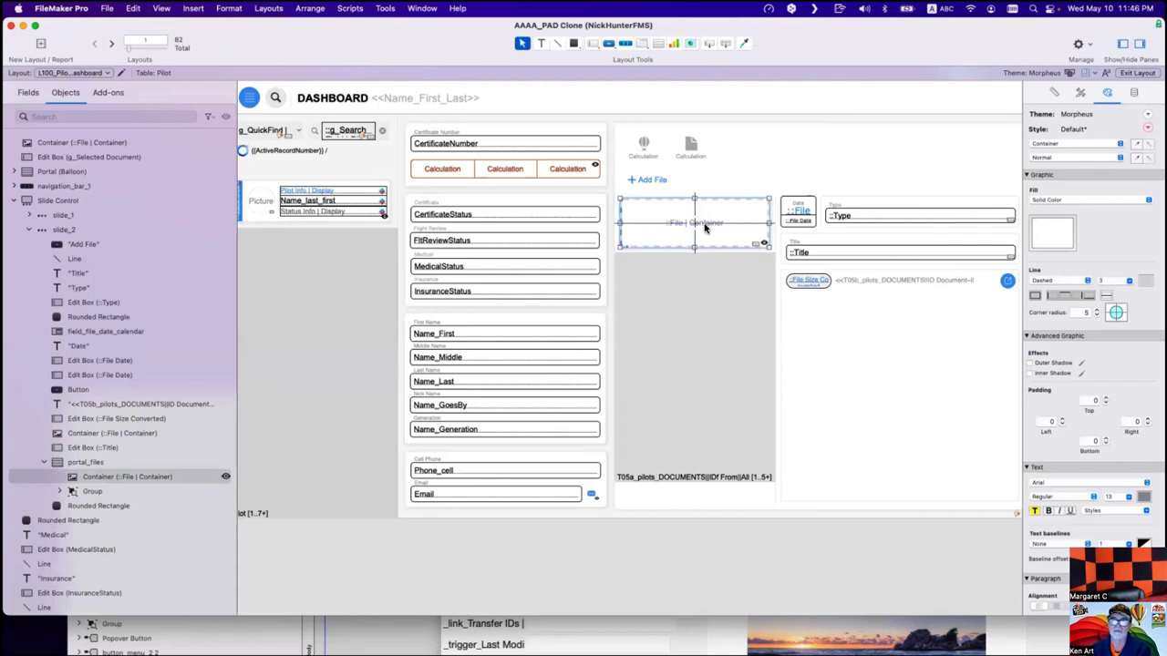
pyautogui.click(704, 301)
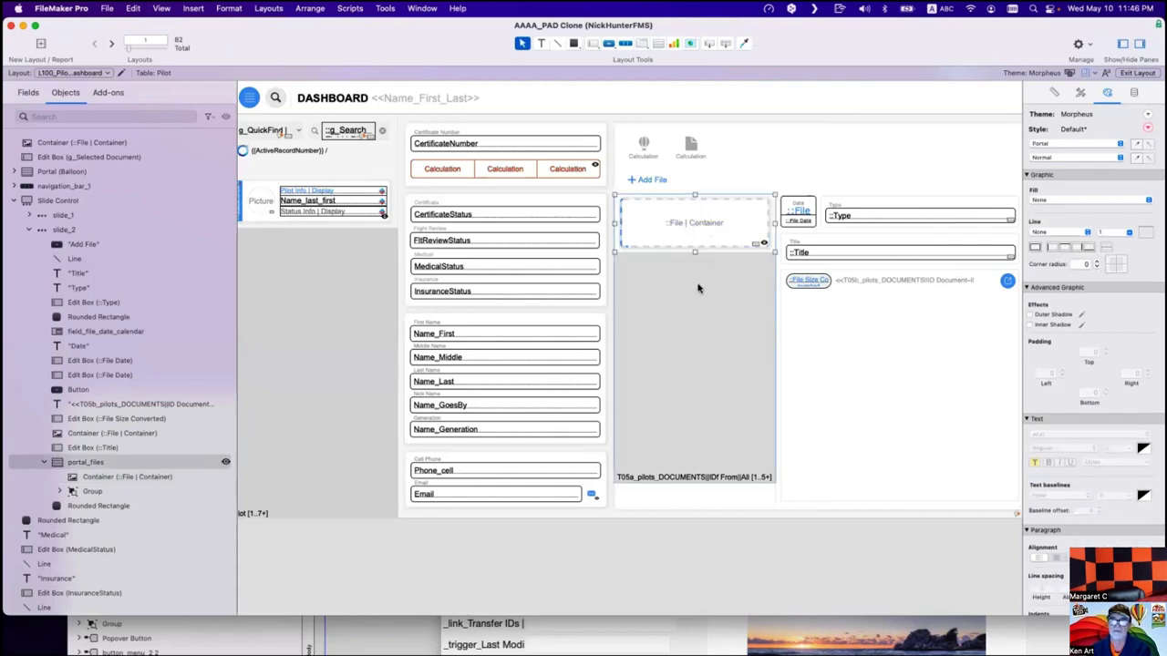
pyautogui.click(683, 234)
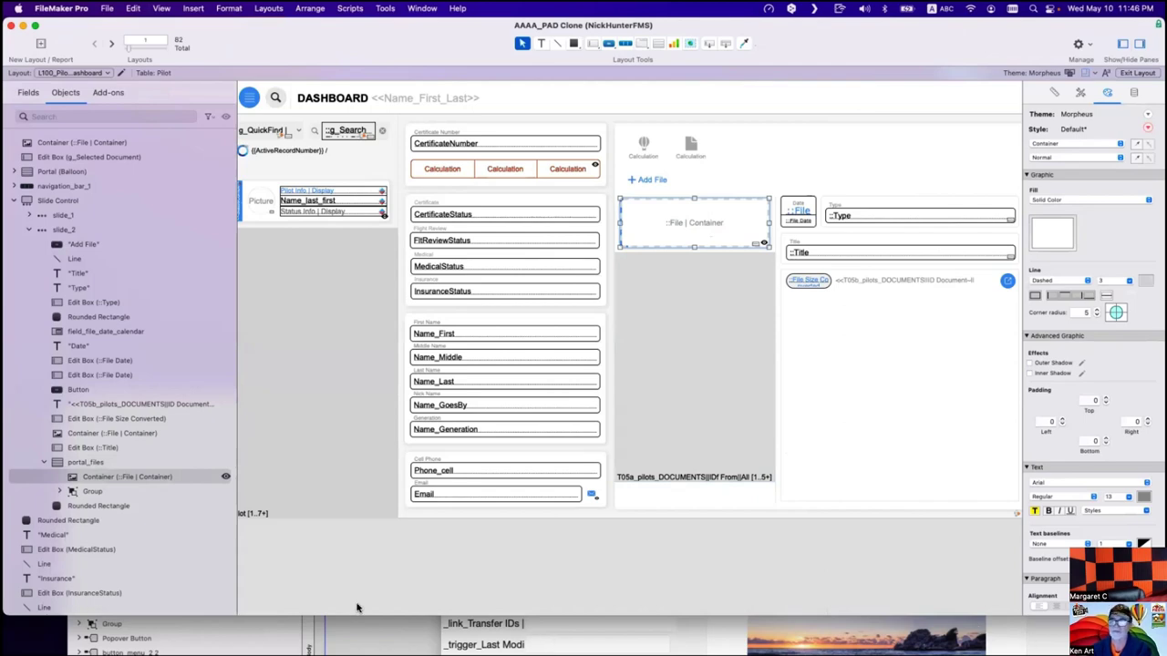
# Check the OnObjectModify script trigger on the File | Container field in the RCDB Parcels layout.
pyautogui.click(422, 8)
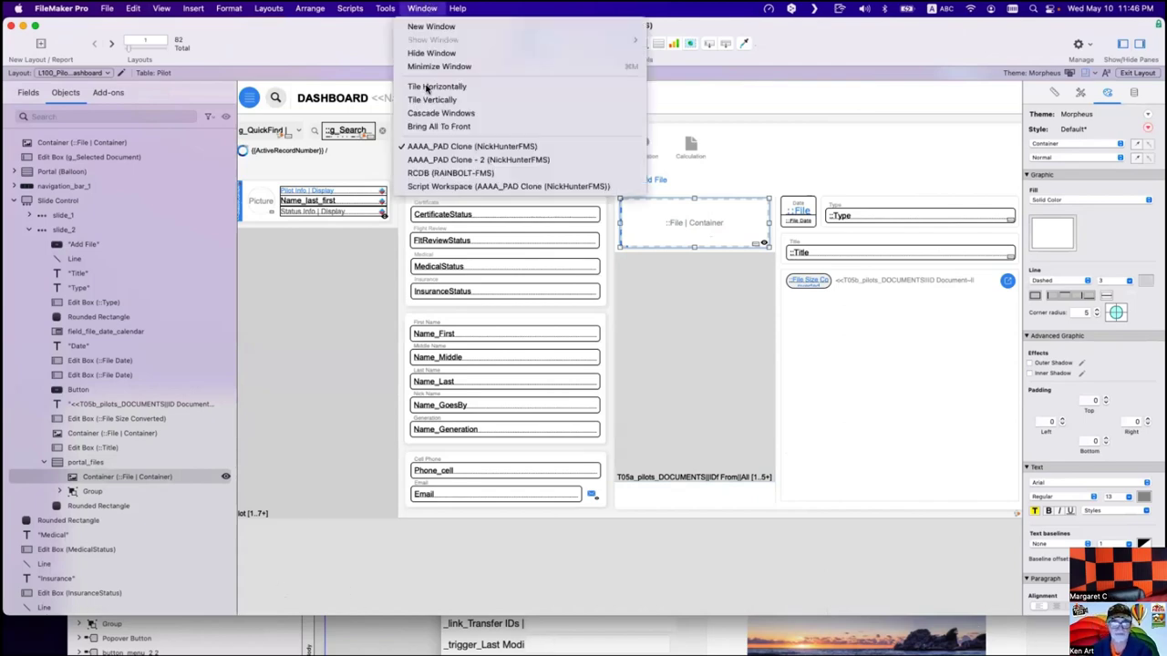
pyautogui.click(424, 173)
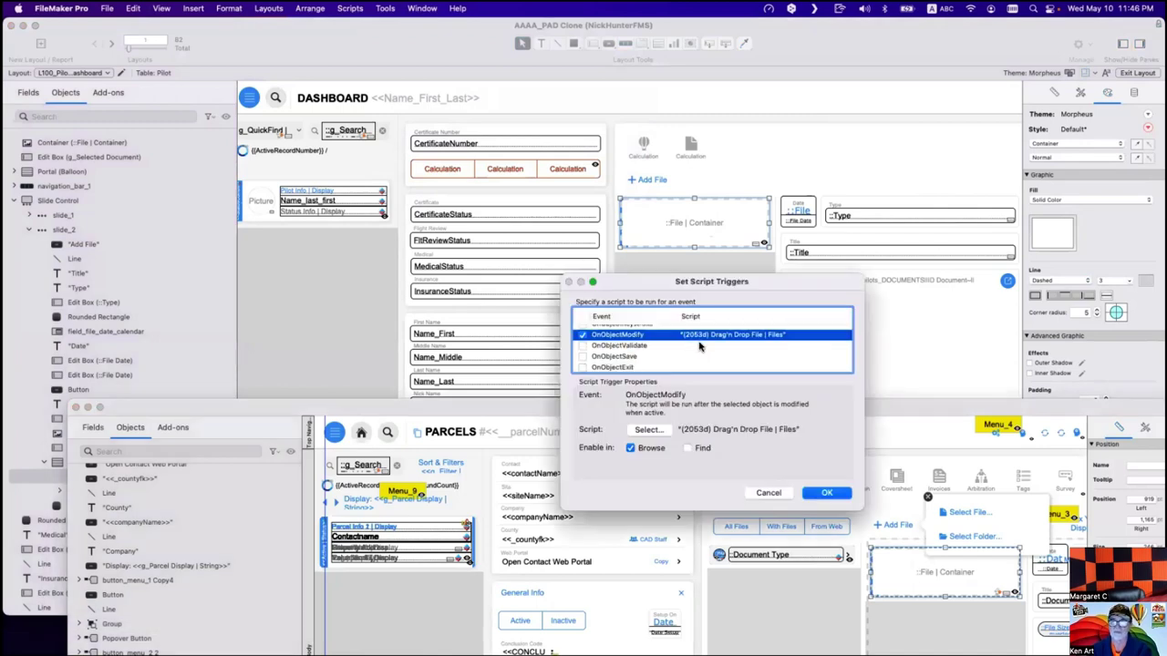
pyautogui.press('Escape')
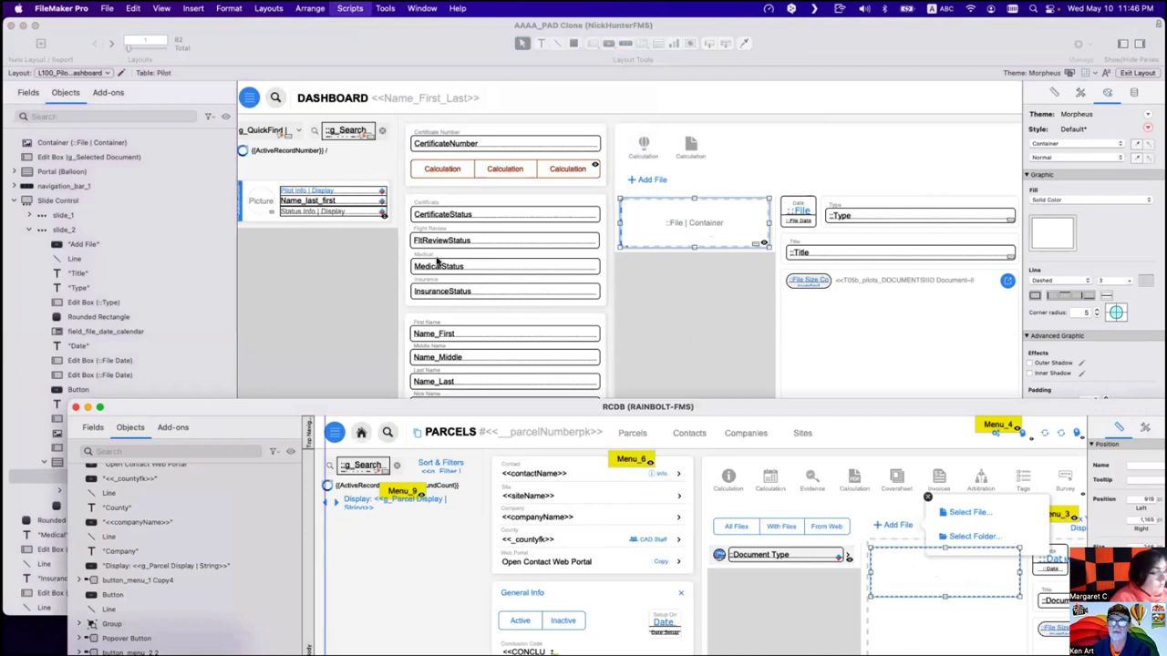
# Search the RCDB scripts for 2053 and examine Insert File | Files and Drag'n Drop File | Files.
pyautogui.press('super+shift+s')
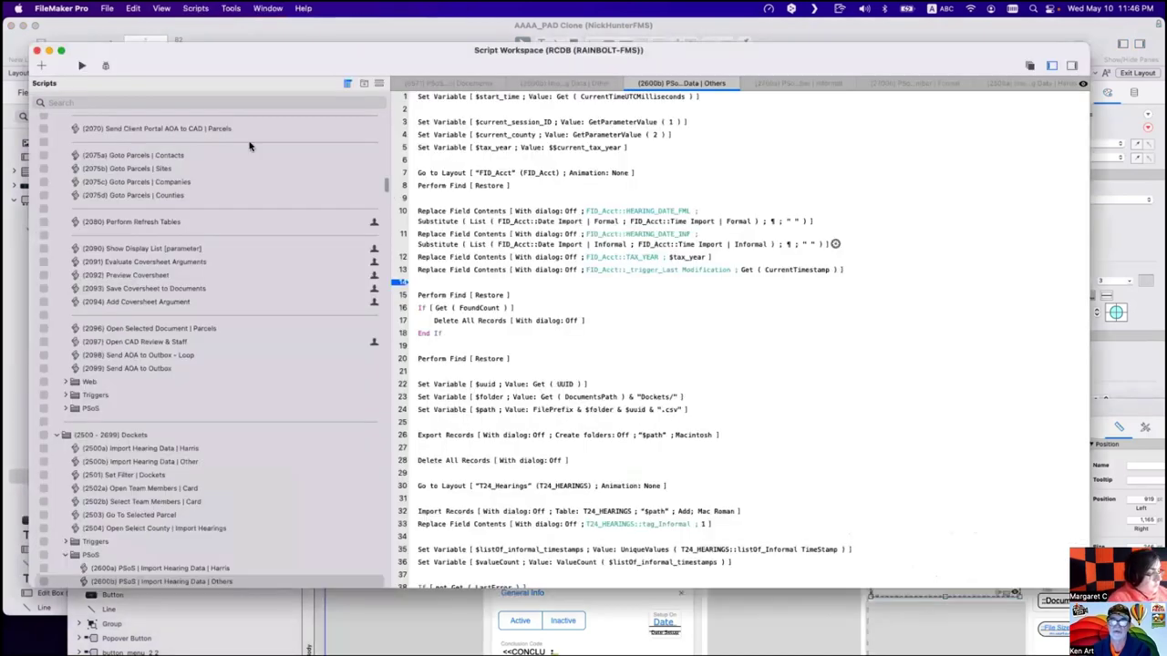
pyautogui.click(190, 103)
pyautogui.write('2053')
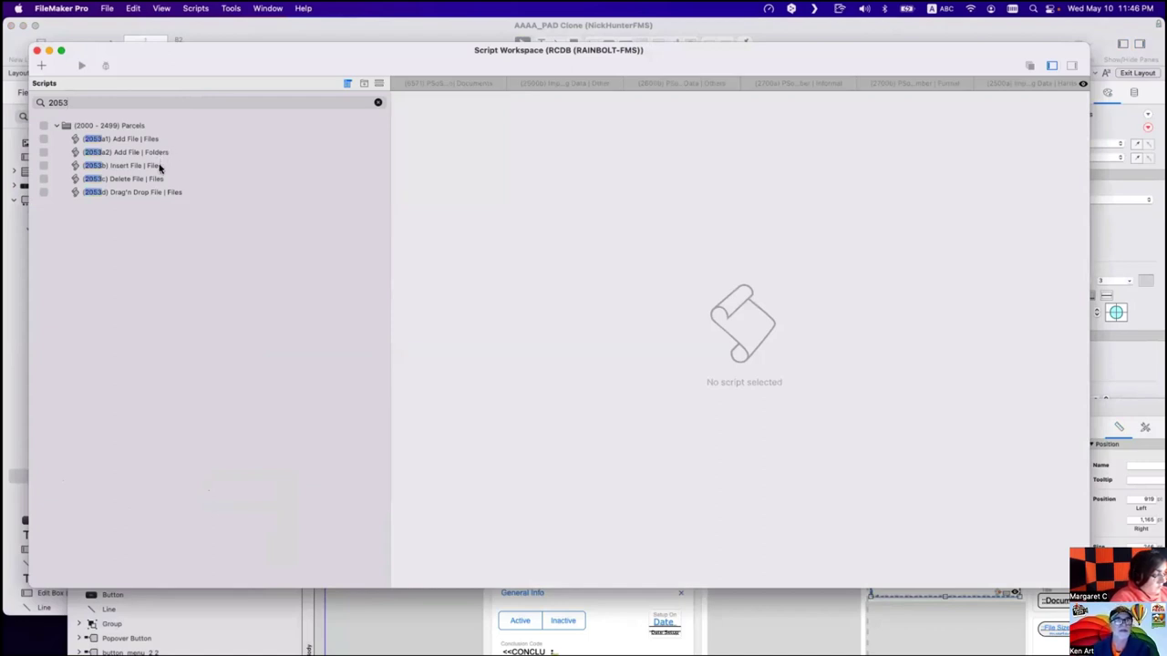
pyautogui.click(159, 167)
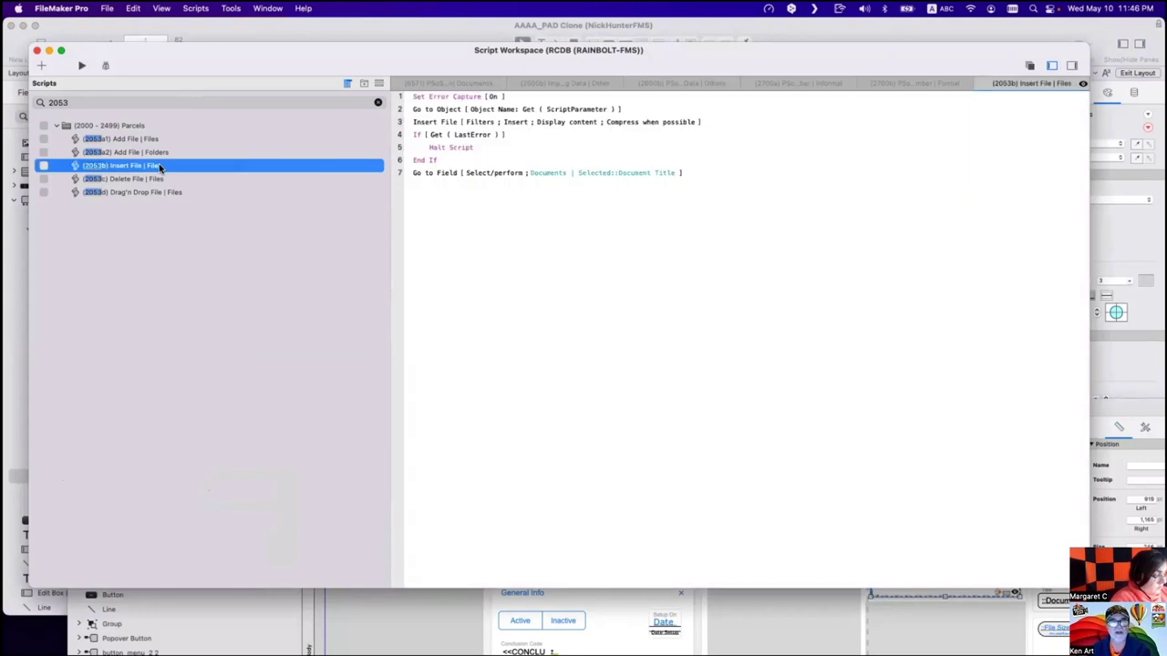
pyautogui.click(155, 192)
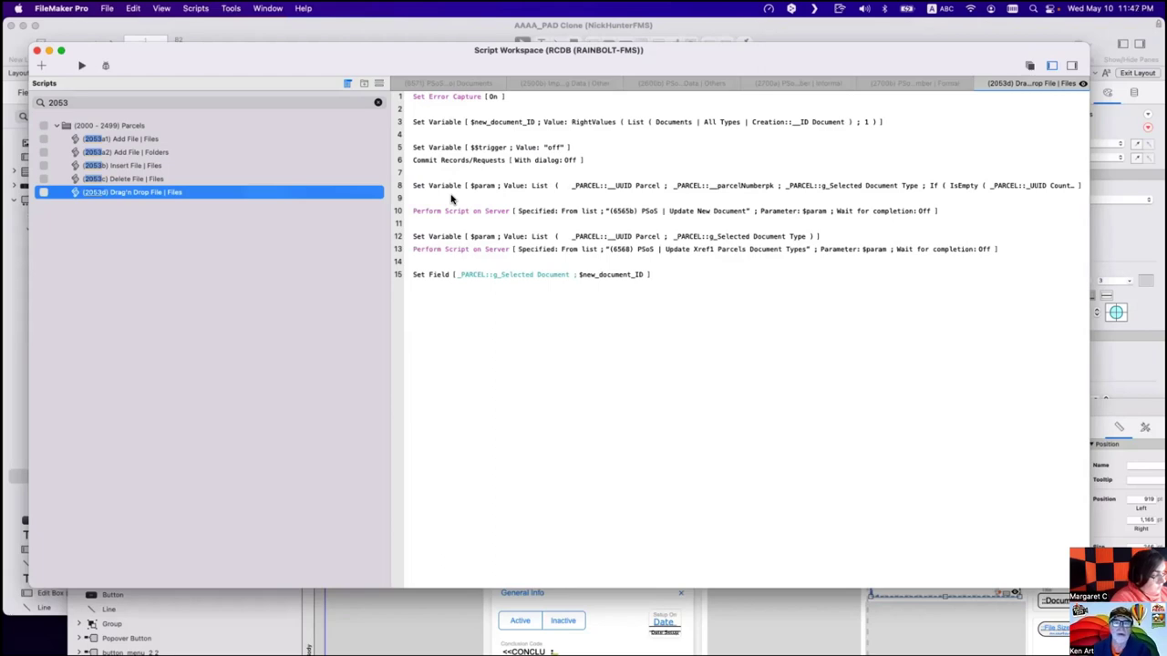
# In the AAAA_PAD Clone scripts, duplicate (1051) Trigger | OnRecordload | Pilots inside the Pilots Triggers folder.
pyautogui.moveTo(359, 53); pyautogui.dragTo(862, 512)
pyautogui.click(697, 327)
pyautogui.press('super+shift+s')
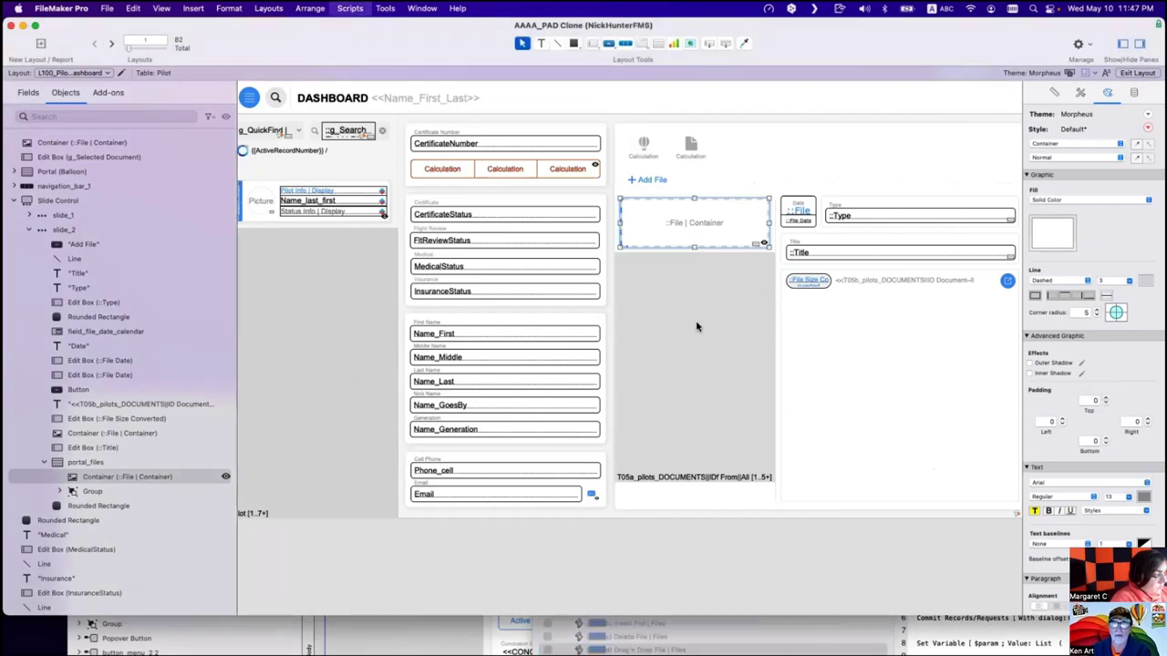
pyautogui.moveTo(629, 478); pyautogui.dragTo(526, 104)
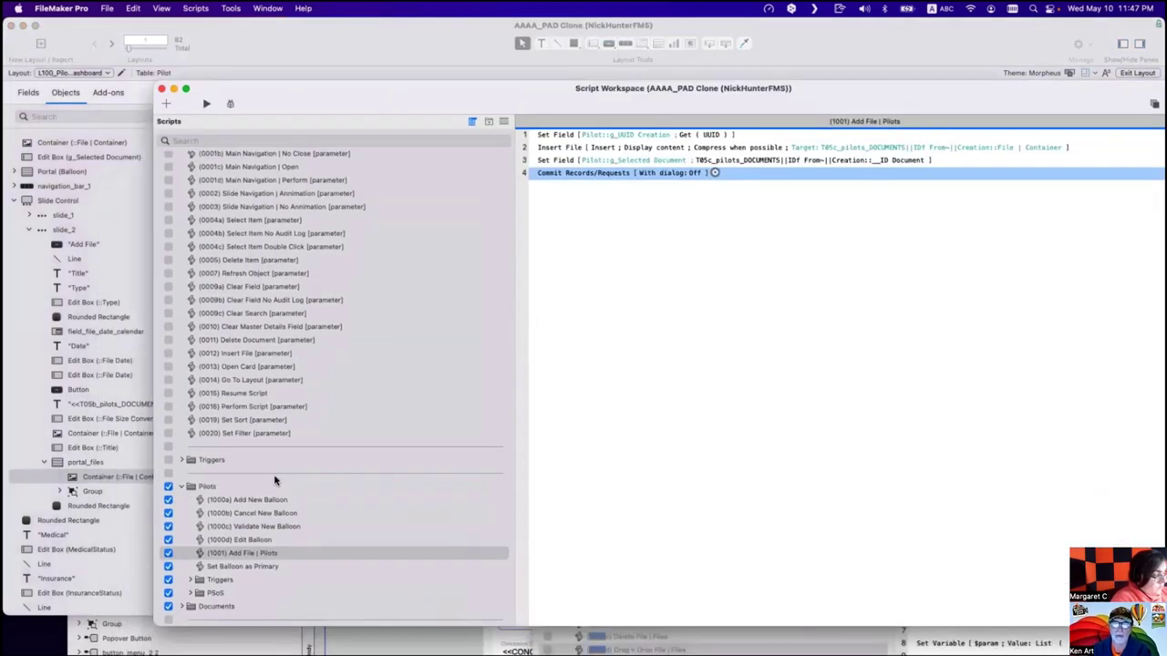
pyautogui.click(191, 582)
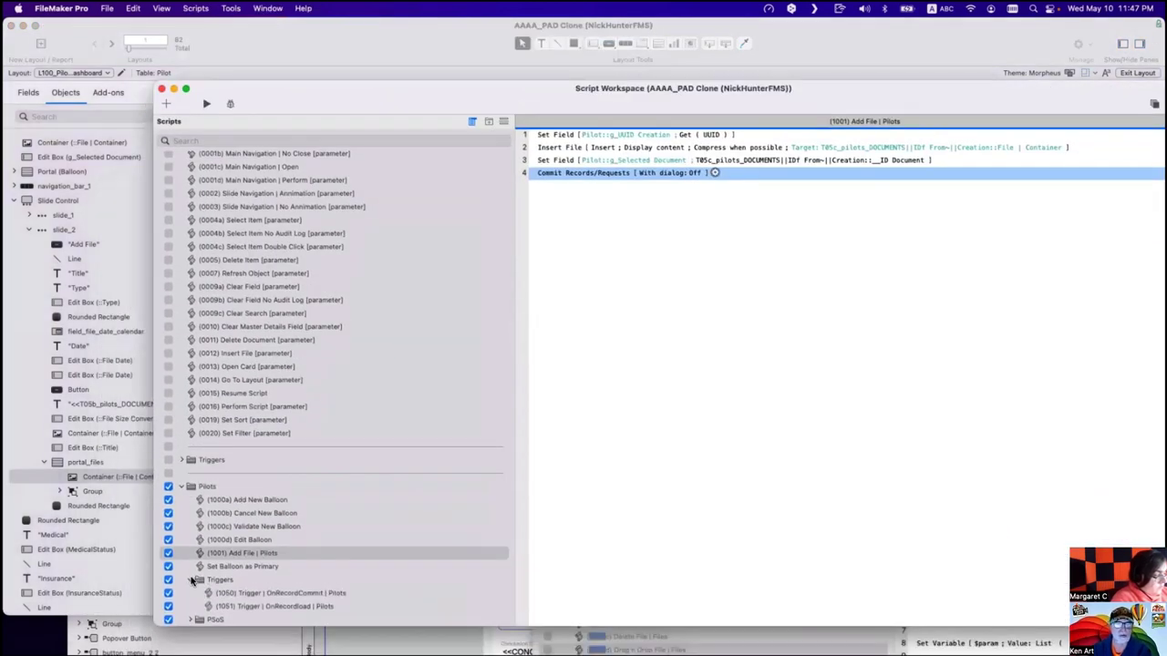
pyautogui.click(273, 606)
pyautogui.press('super+s')
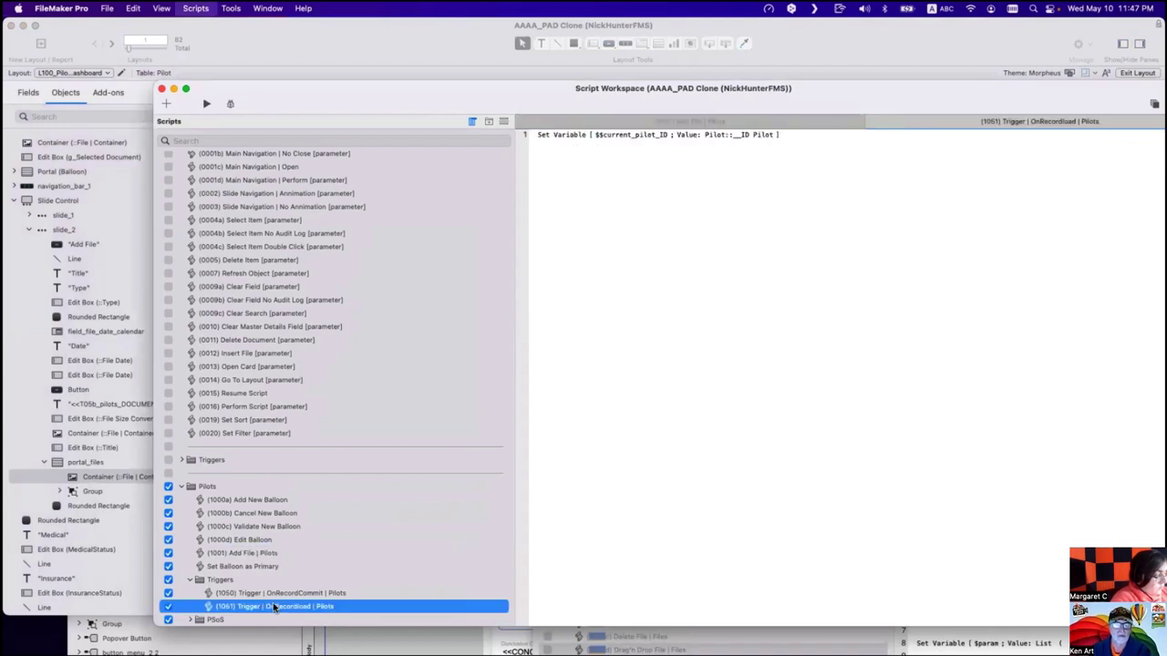
pyautogui.press('super+d')
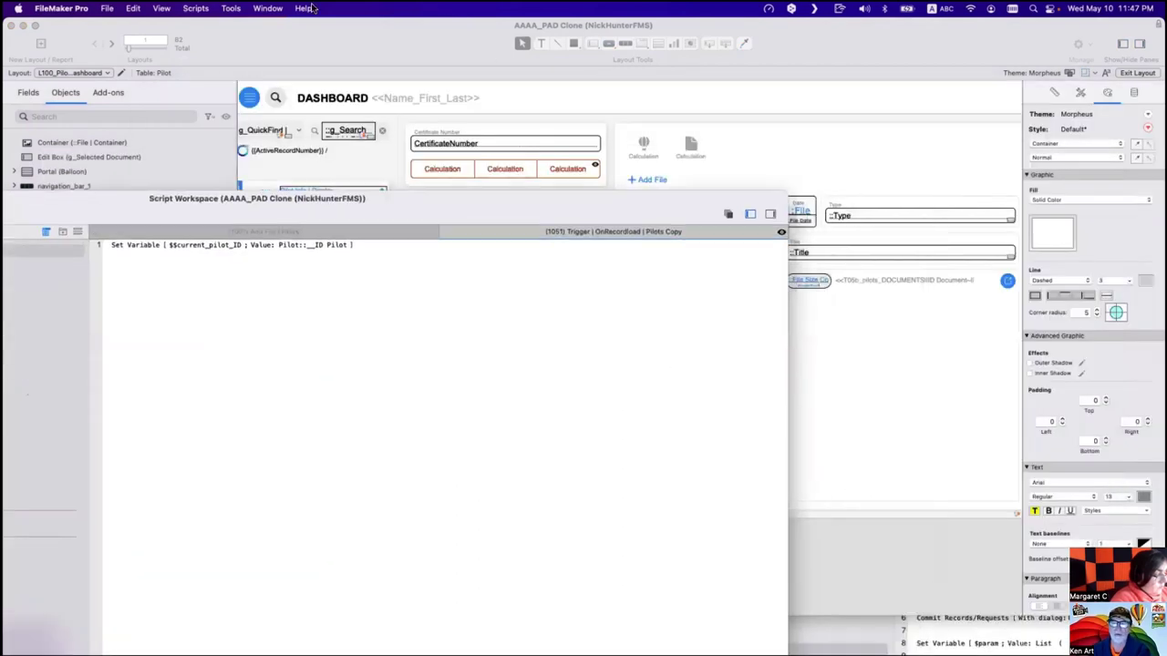
pyautogui.click(231, 8)
pyautogui.moveTo(267, 9)
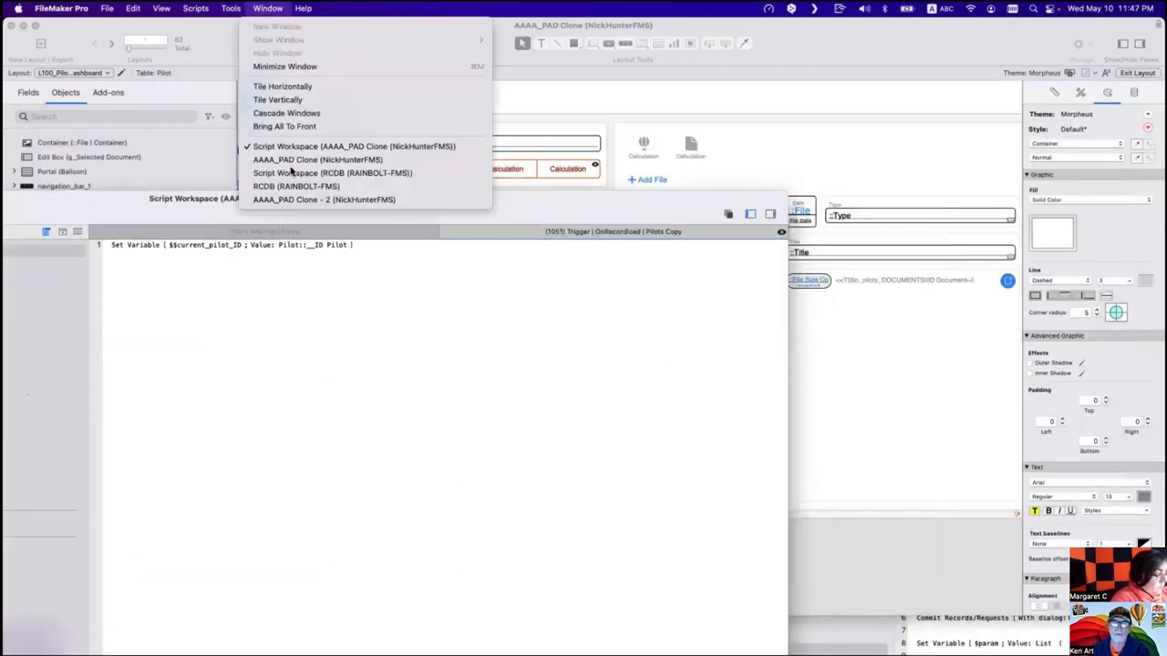
pyautogui.click(294, 186)
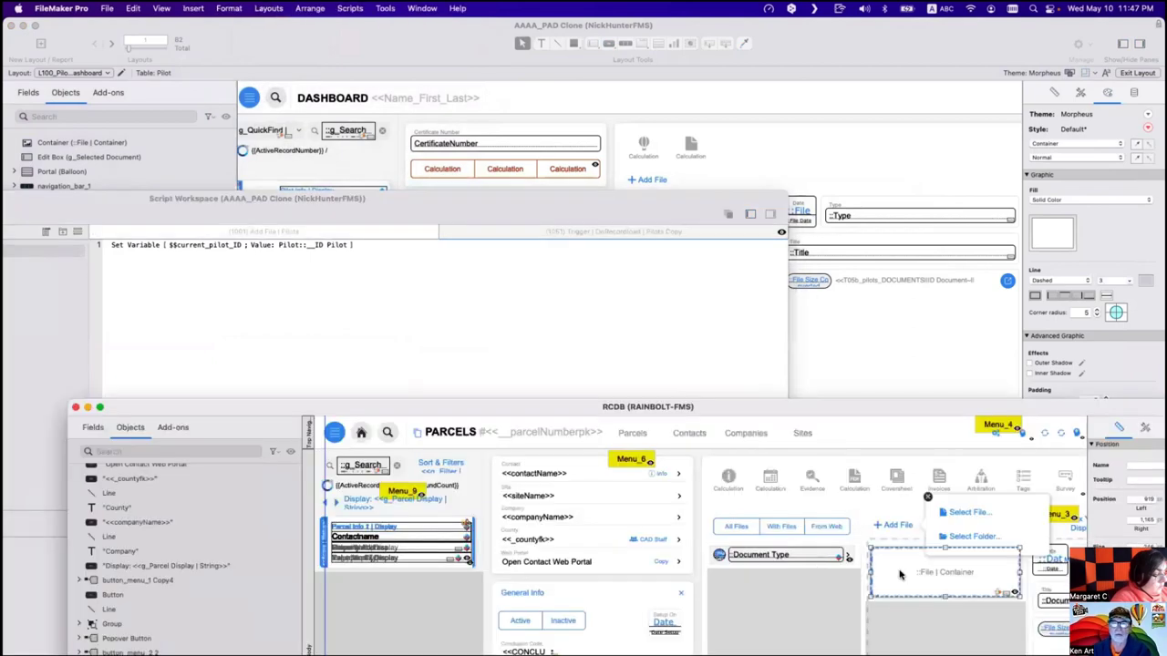
pyautogui.press('Return')
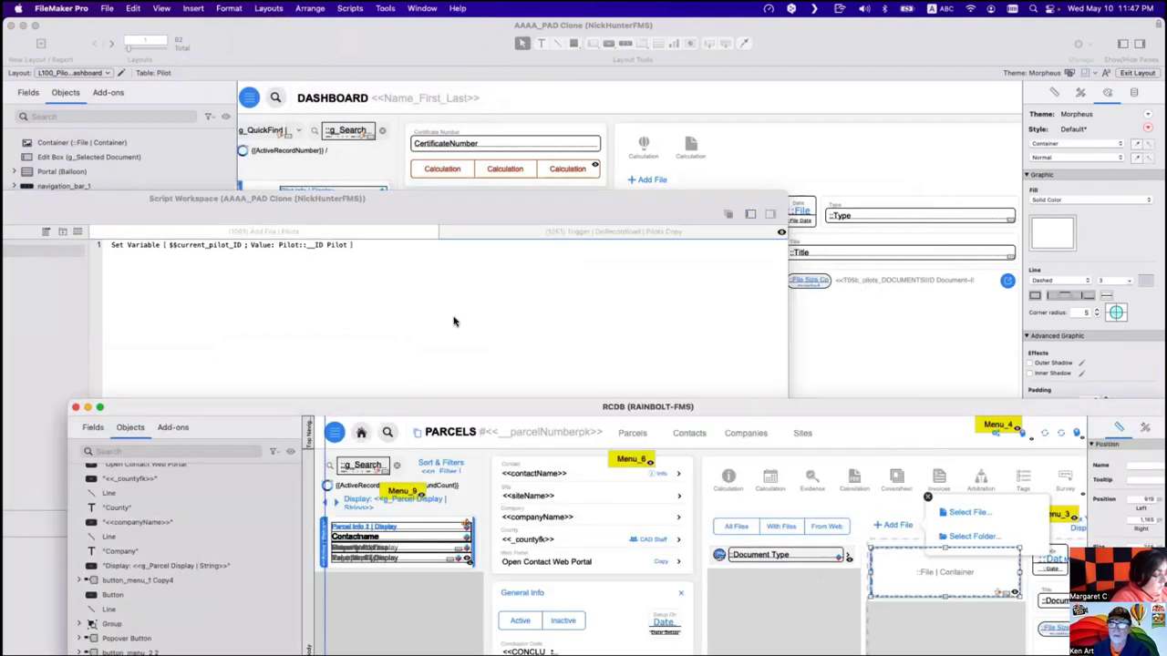
# Rename the duplicated OnRecordload script in the Pilots Triggers folder to "(1051) Trigger | OnObjectModify | Select Document".
pyautogui.click(318, 212)
pyautogui.click(212, 597)
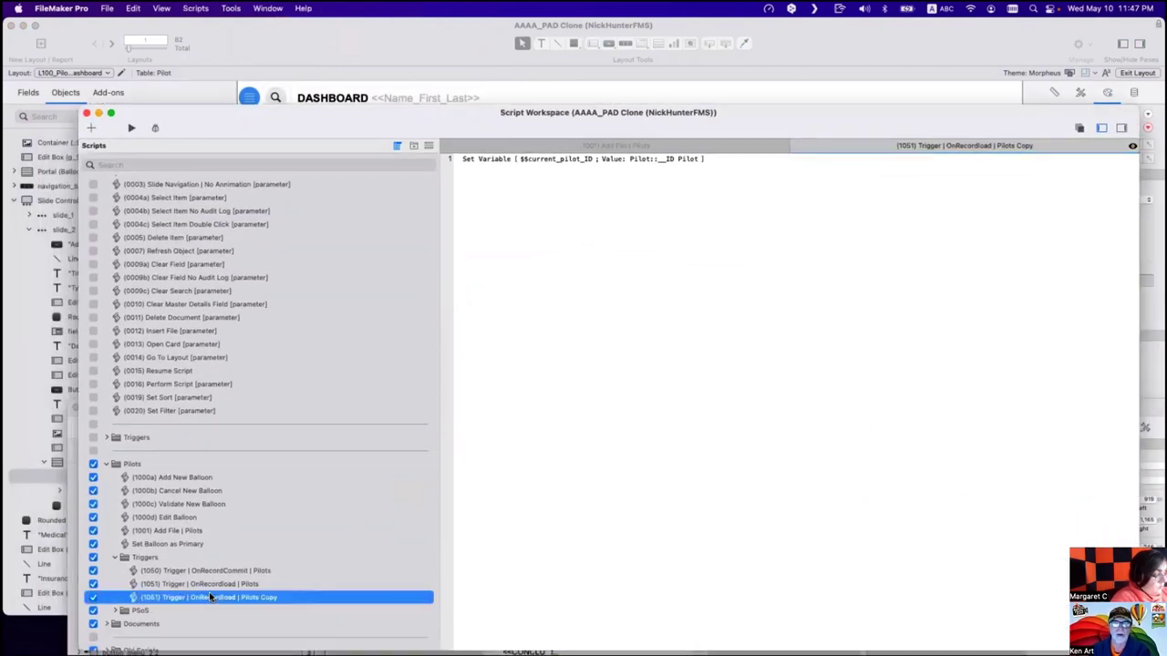
pyautogui.click(202, 599)
pyautogui.moveTo(200, 598); pyautogui.dragTo(226, 598)
pyautogui.write('ObjectModify')
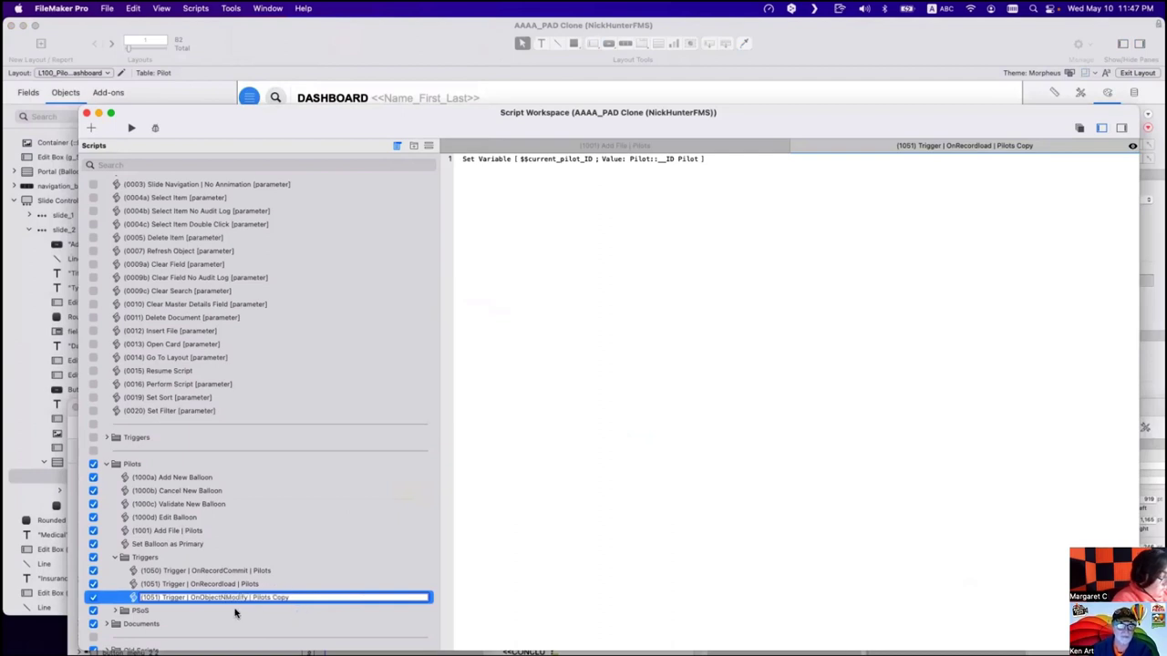
pyautogui.click(224, 597)
pyautogui.press('BackSpace')
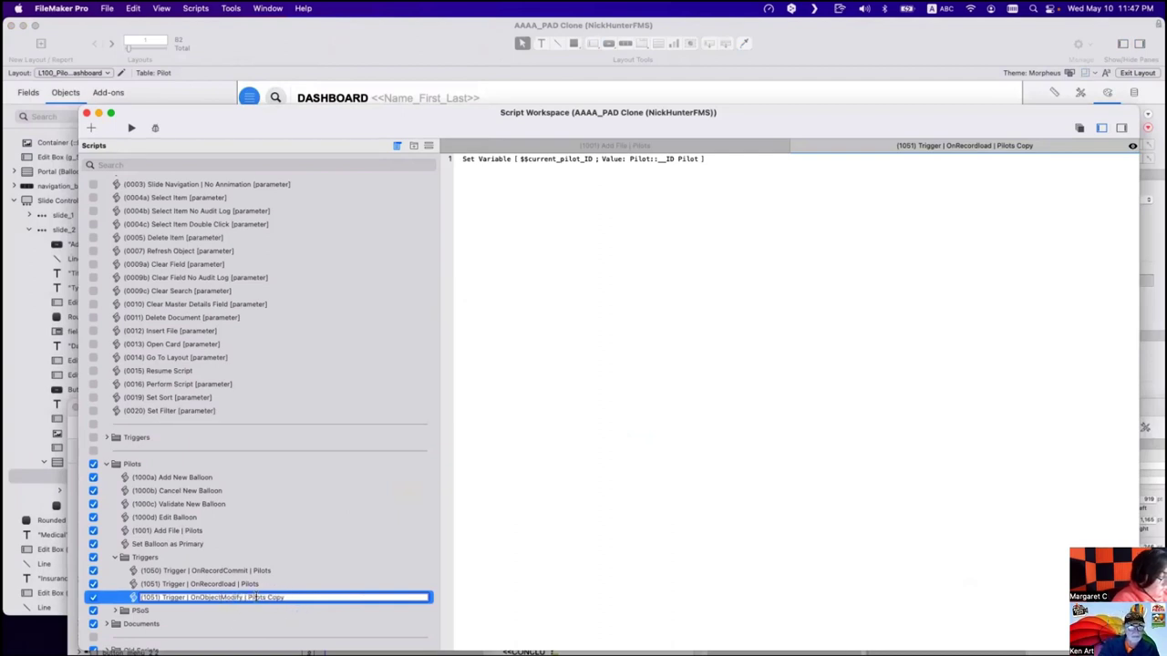
pyautogui.moveTo(245, 597); pyautogui.dragTo(284, 598)
pyautogui.press('BackSpace')
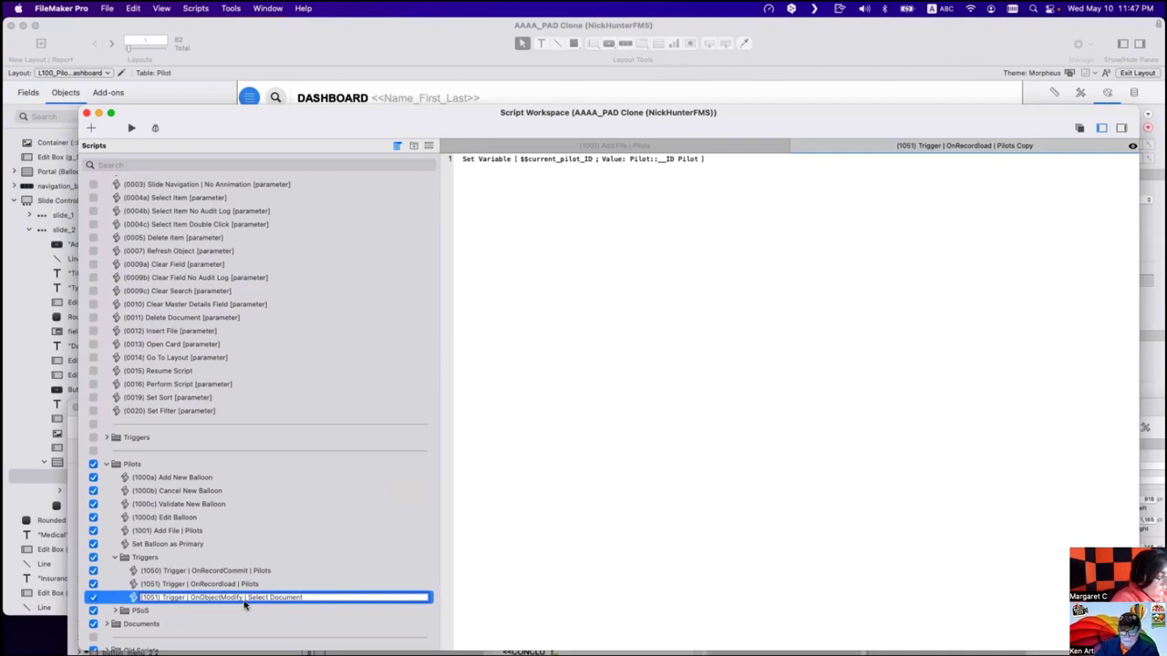
pyautogui.press('Return')
# Change the number prefix of the OnObjectModify | Select Document script to 1052.
pyautogui.click(157, 598)
pyautogui.doubleClick(157, 598)
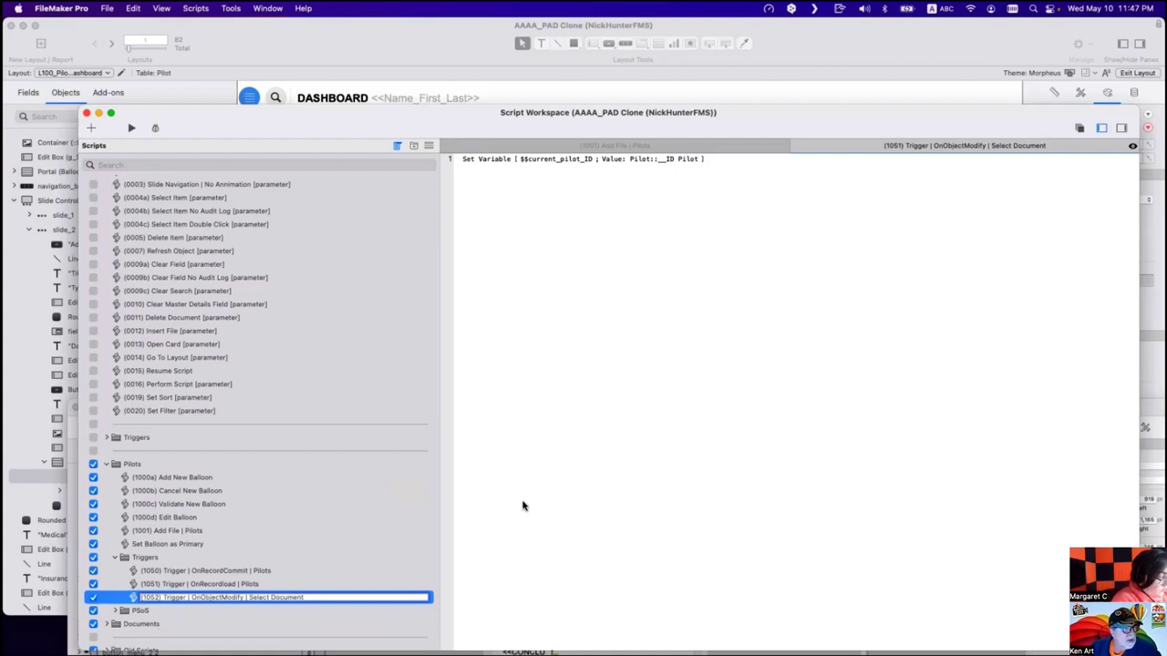
pyautogui.write('1052')
pyautogui.press('Return')
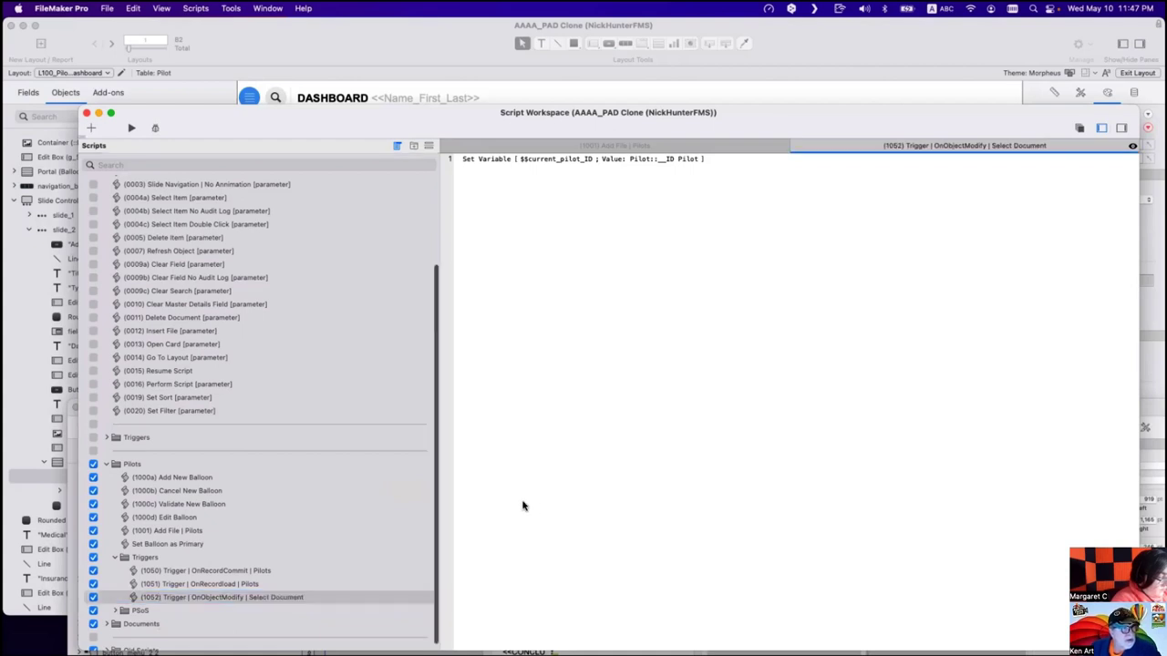
pyautogui.click(489, 165)
pyautogui.press('BackSpace')
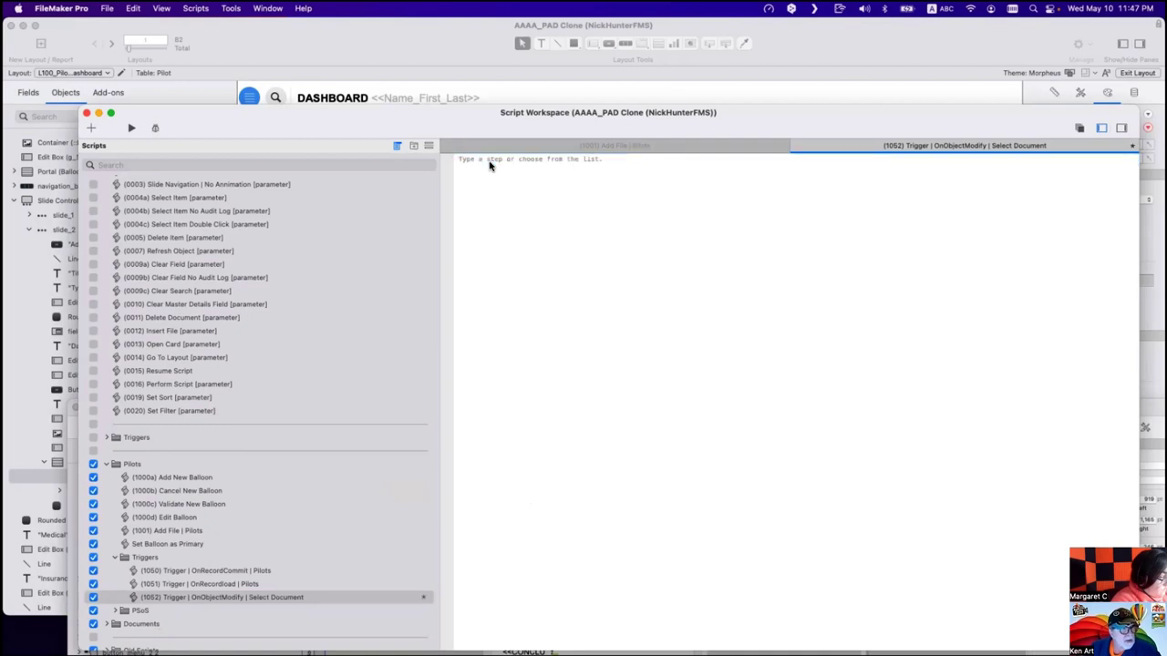
pyautogui.press('super+z')
# Rename the variable in the script's Set Variable step to $$current_document_ID.
pyautogui.doubleClick(532, 160)
pyautogui.click(402, 282)
pyautogui.write('dicument_ID')
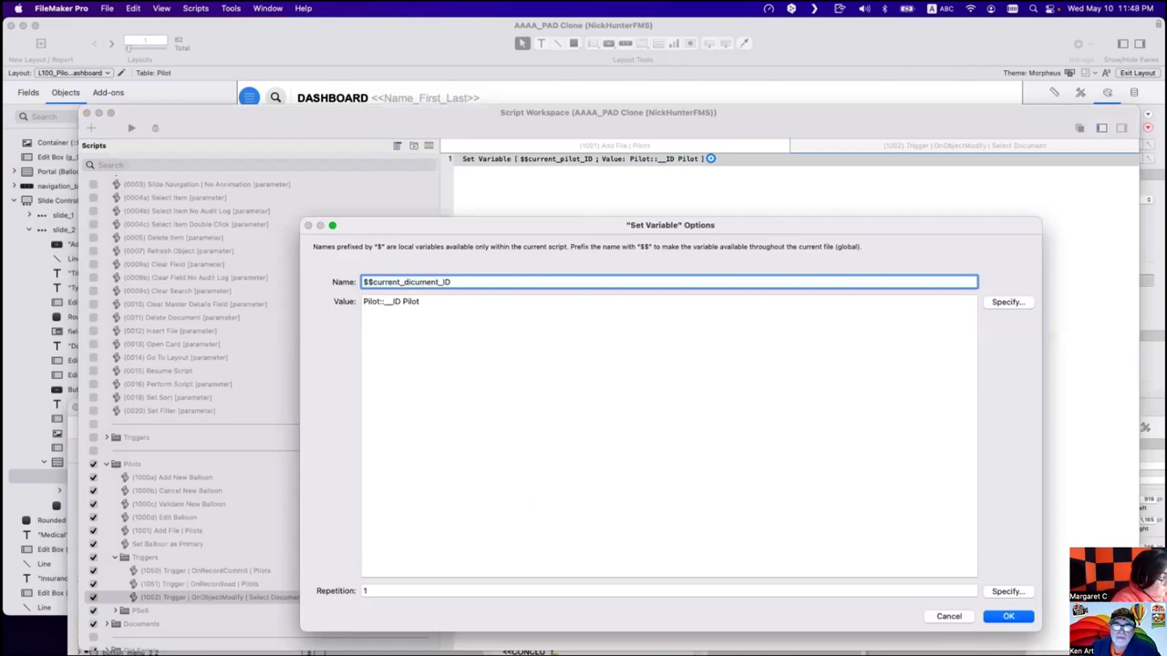
pyautogui.click(410, 281)
pyautogui.press('BackSpace')
pyautogui.write('o')
# Replace the Set Variable step's value with Get ( ScriptParameter ) and apply the step's options.
pyautogui.click(372, 380)
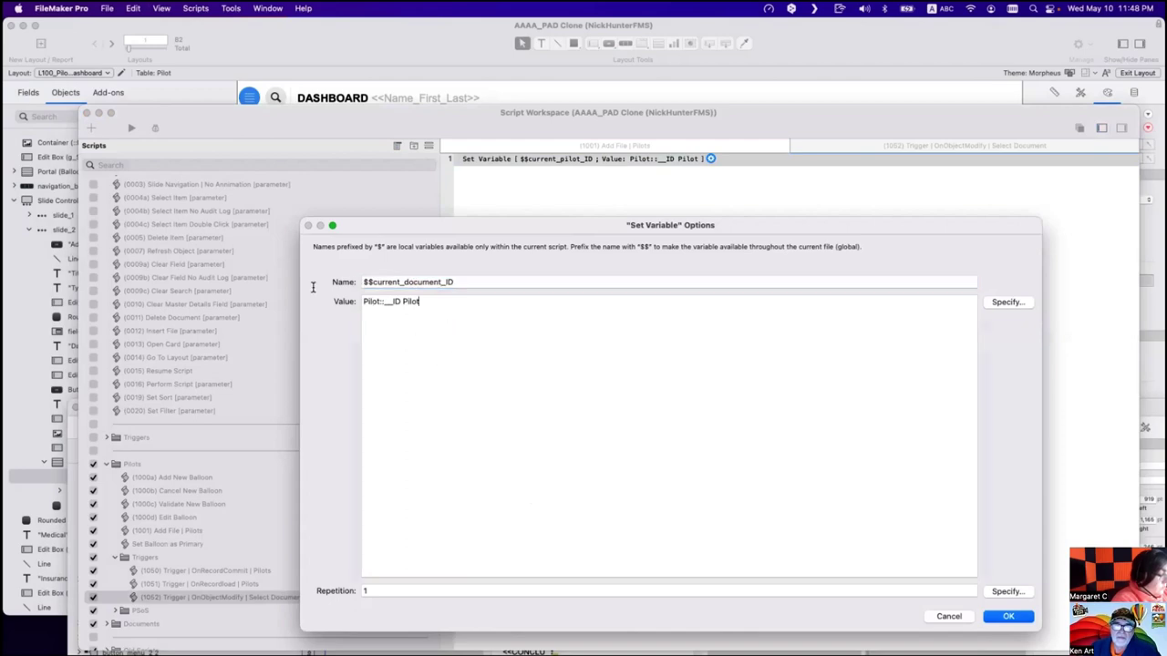
pyautogui.press('super+a')
pyautogui.click(1008, 303)
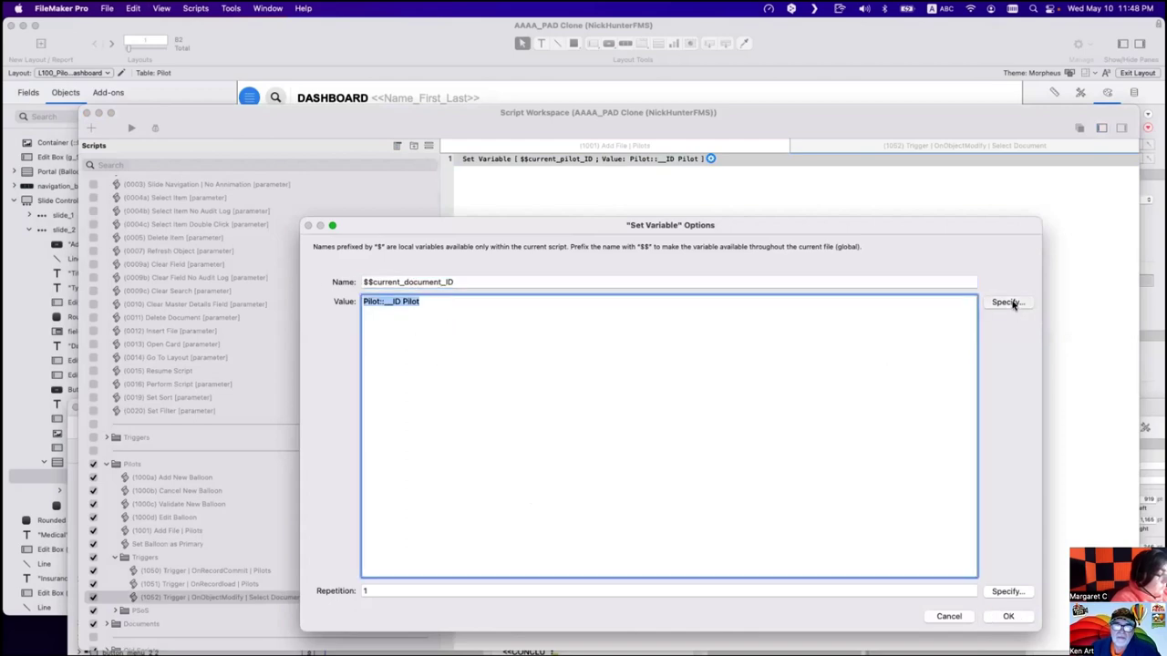
pyautogui.write('Get ( ScriptParameter )')
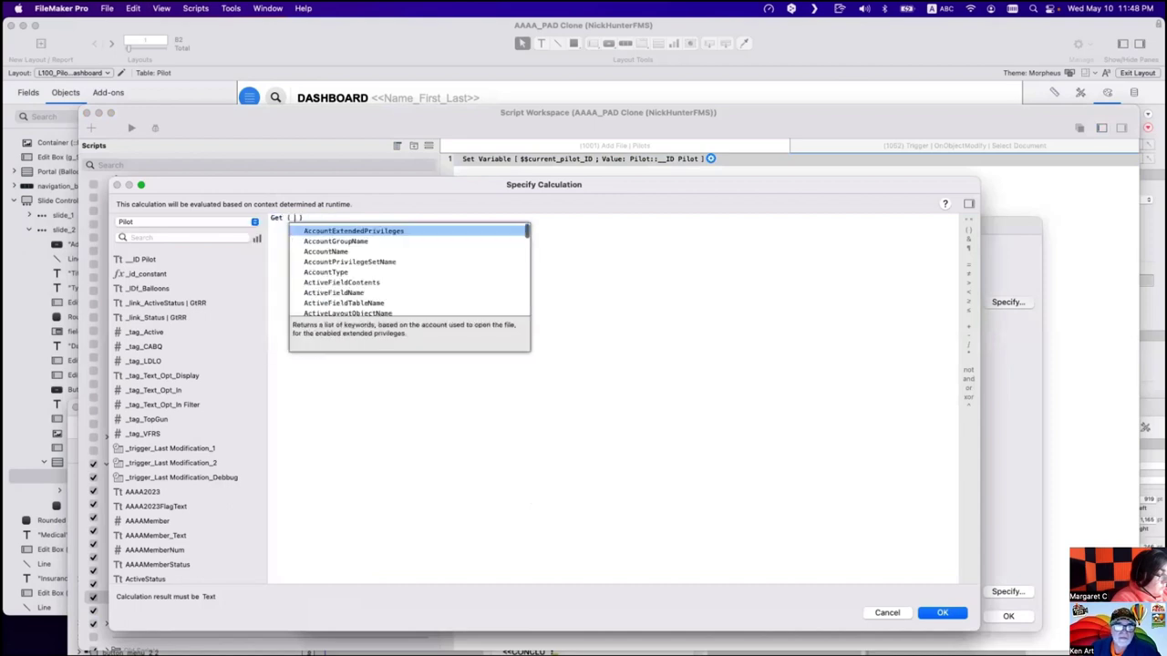
pyautogui.press('Return')
pyautogui.press('Return')
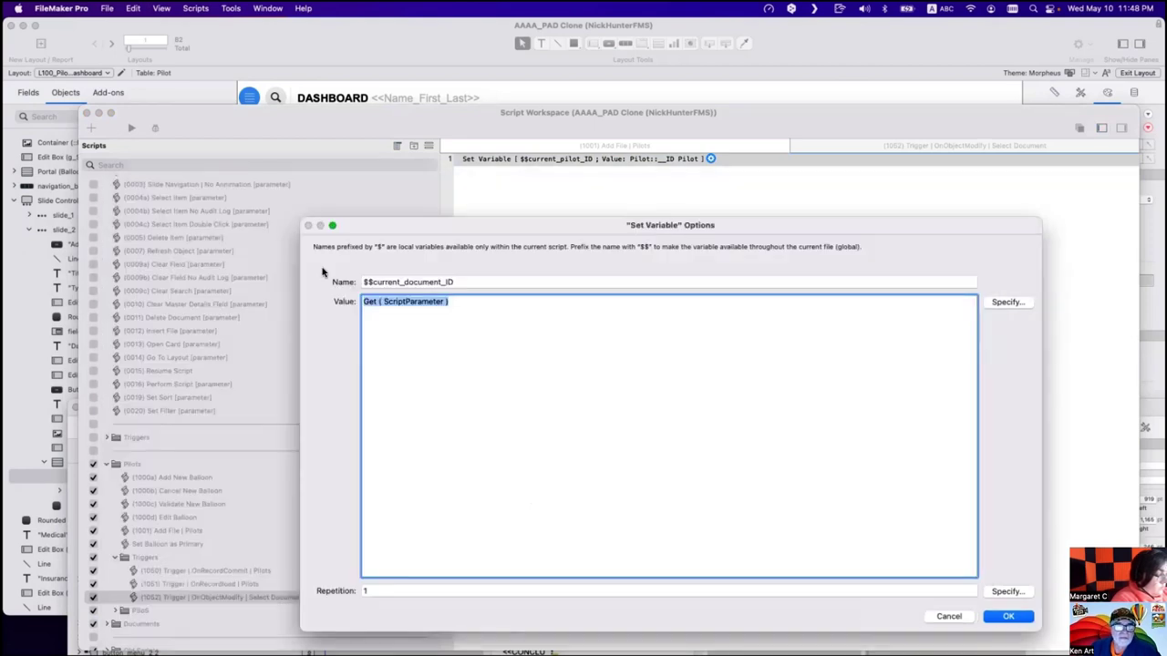
pyautogui.click(1012, 616)
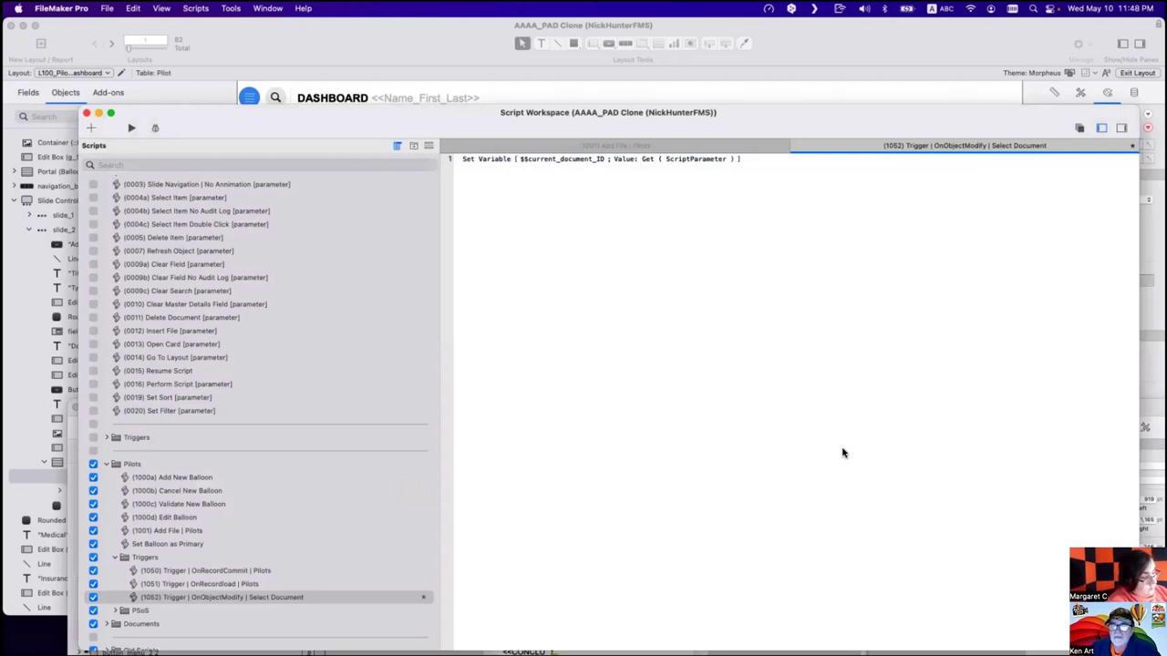
pyautogui.click(483, 160)
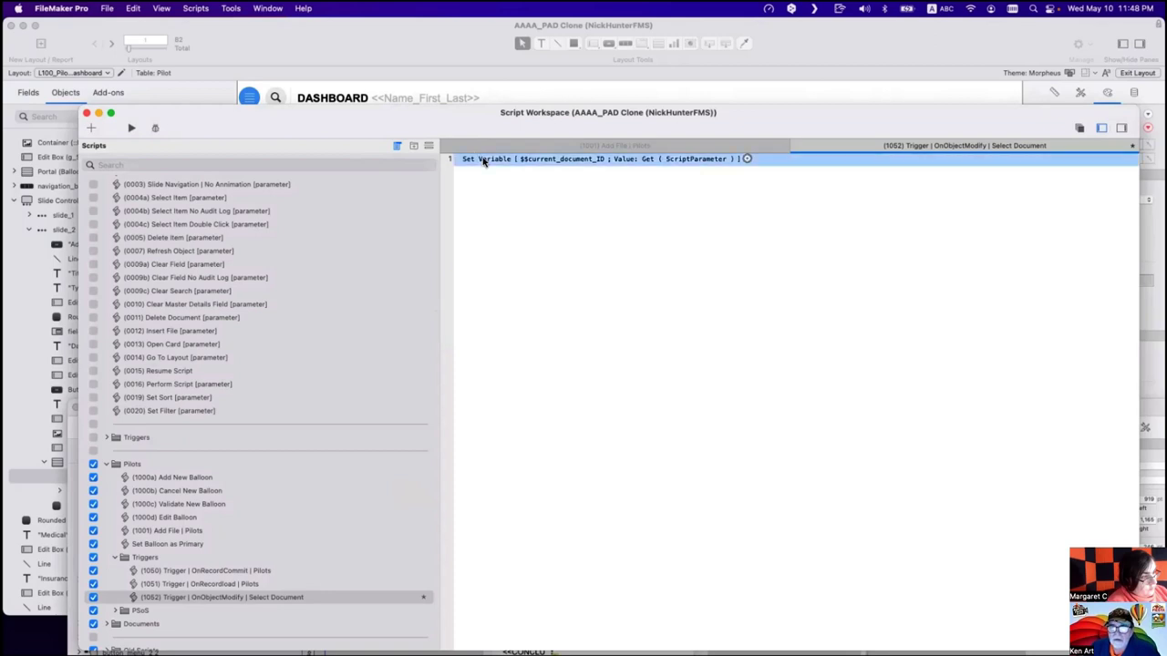
pyautogui.write('set data')
pyautogui.press('Return')
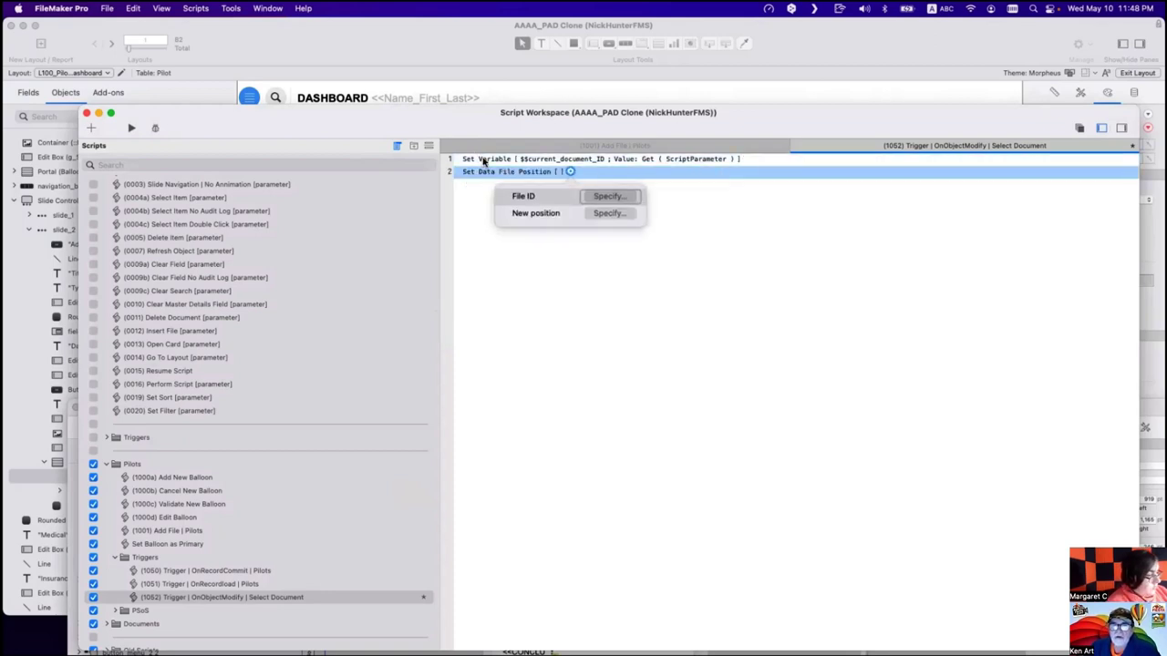
pyautogui.press('Escape')
pyautogui.press('BackSpace')
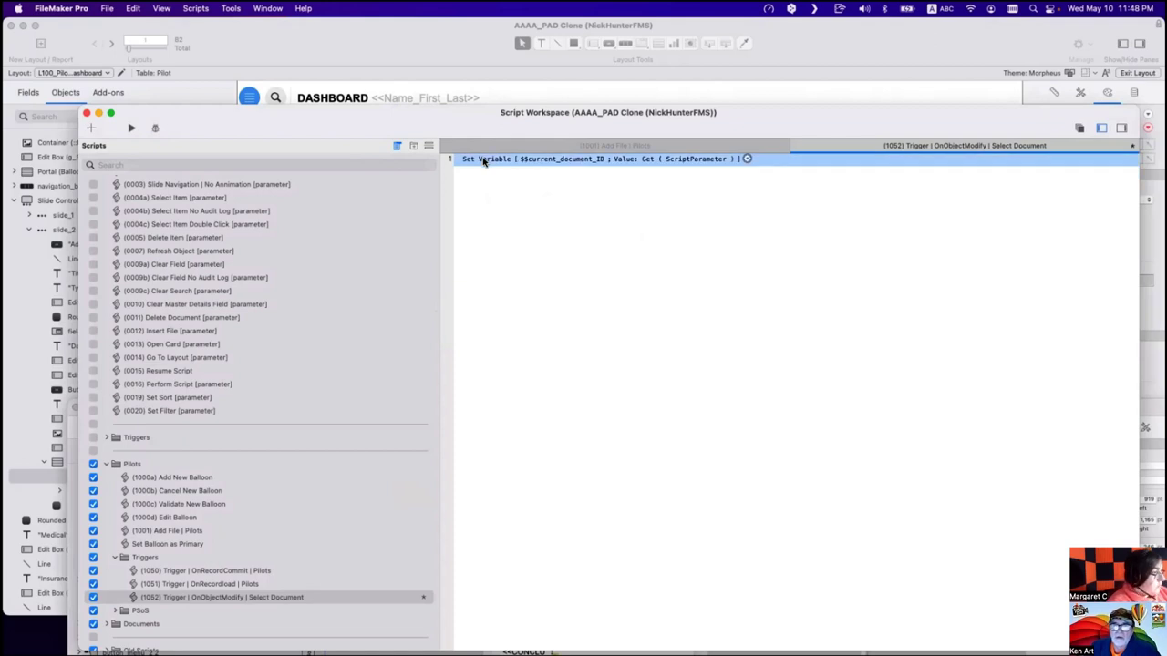
# Add a Set Field step after the variable, targeting the Pilot table's g_Selected Document field.
pyautogui.write('sp')
pyautogui.click(518, 172)
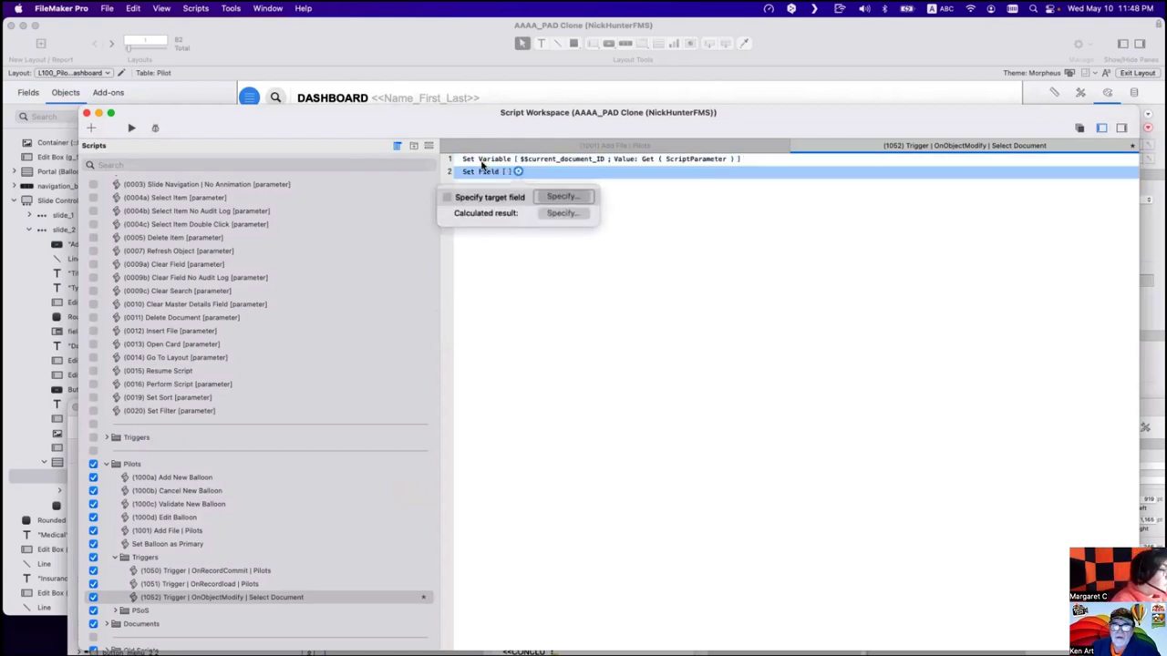
pyautogui.click(563, 197)
pyautogui.click(909, 343)
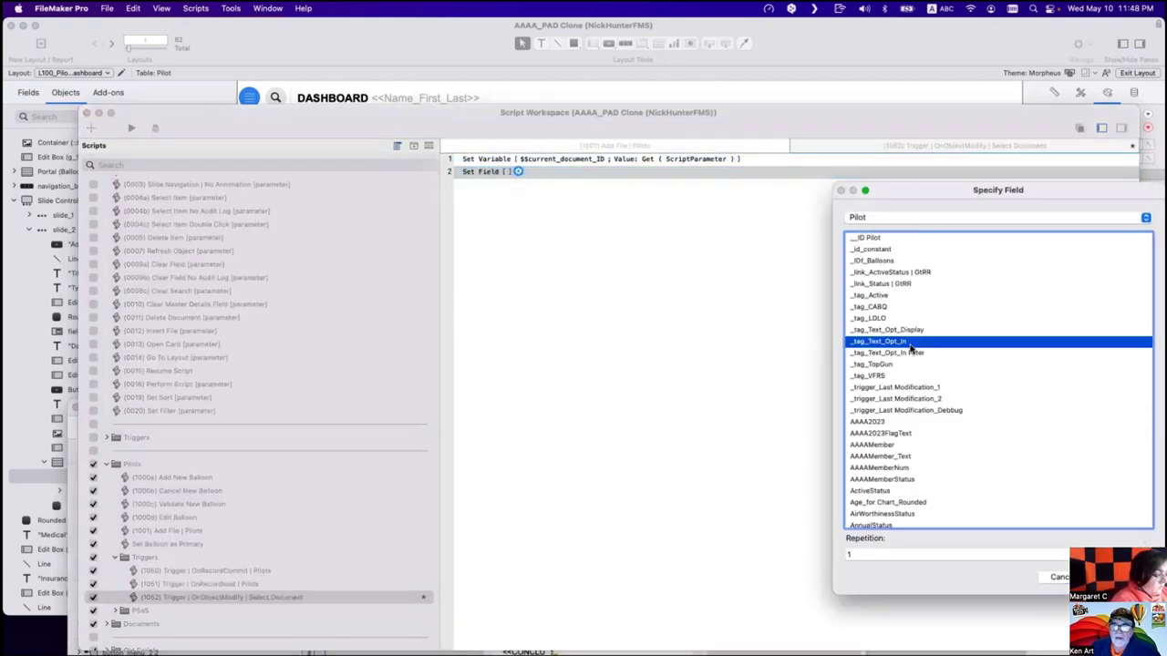
pyautogui.press('Down')
pyautogui.press('Down')
pyautogui.press('Down')
pyautogui.press('Down')
pyautogui.press('Down')
pyautogui.press('Down')
pyautogui.press('Down')
pyautogui.press('Down')
pyautogui.press('Down')
pyautogui.press('Down')
pyautogui.press('Down')
pyautogui.press('Down')
pyautogui.press('Down')
pyautogui.press('Down')
pyautogui.press('Down')
pyautogui.press('Down')
pyautogui.press('Down')
pyautogui.press('Down')
pyautogui.press('Down')
pyautogui.press('Down')
pyautogui.scroll(-5, 877, 394)
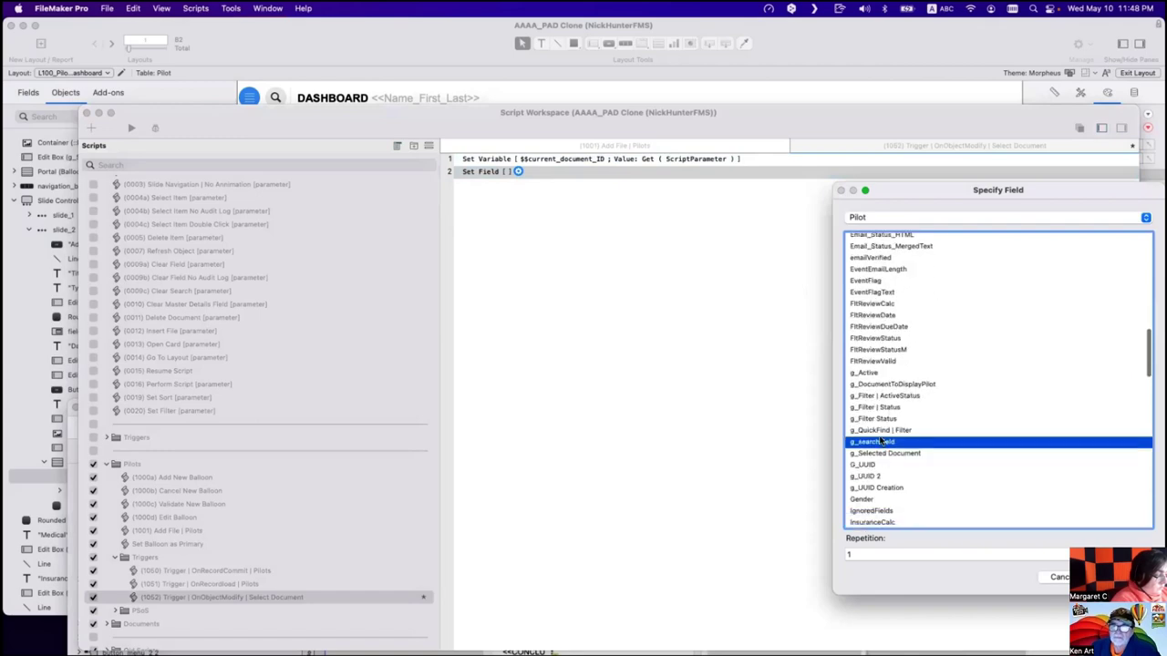
pyautogui.doubleClick(896, 450)
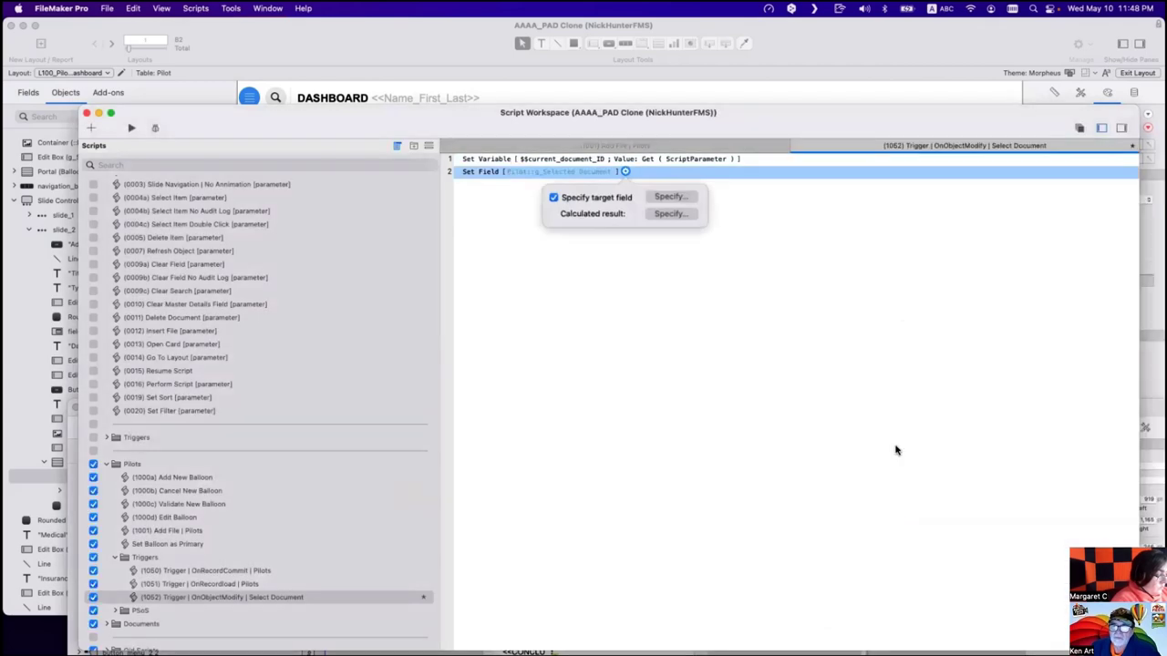
# Set the calculated result of the Set Field step to $$current_document_ID.
pyautogui.doubleClick(637, 162)
pyautogui.press('Escape')
pyautogui.click(626, 171)
pyautogui.click(670, 212)
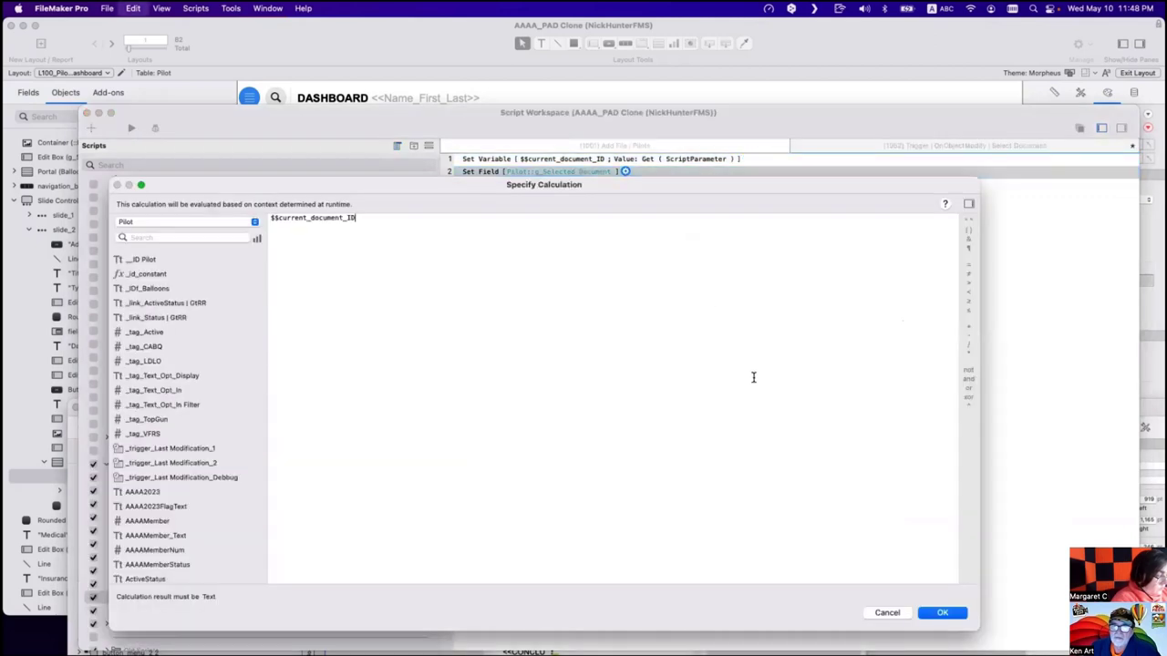
pyautogui.click(942, 613)
pyautogui.click(675, 325)
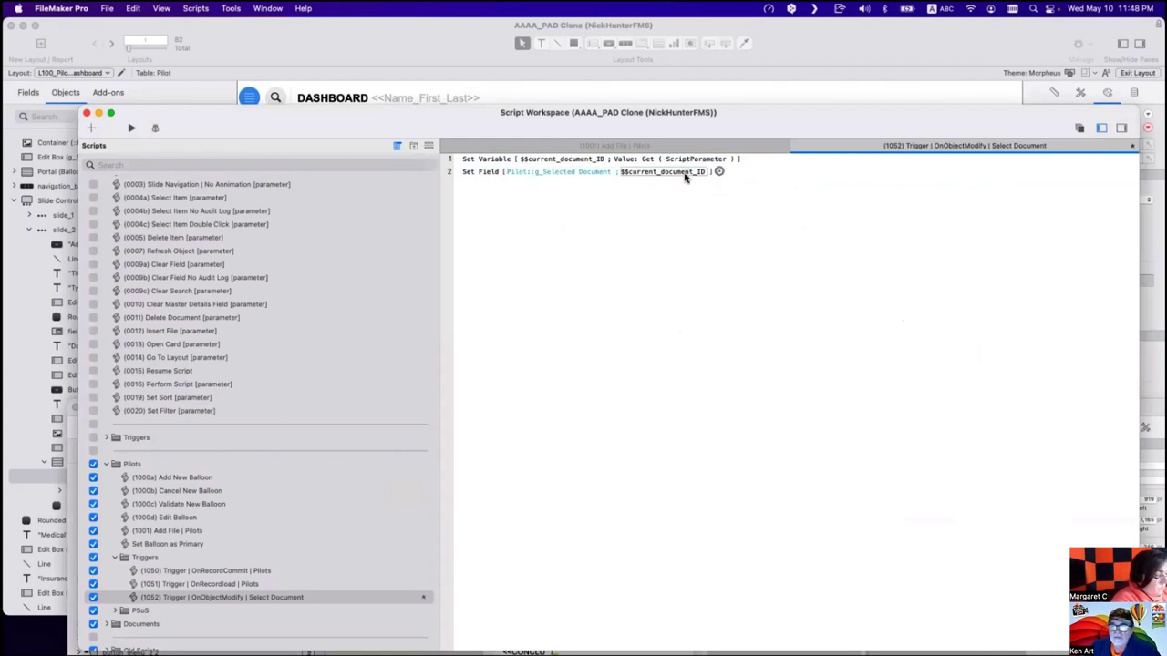
# Make the Set Variable step's variable local by renaming it $current_document_ID.
pyautogui.click(484, 162)
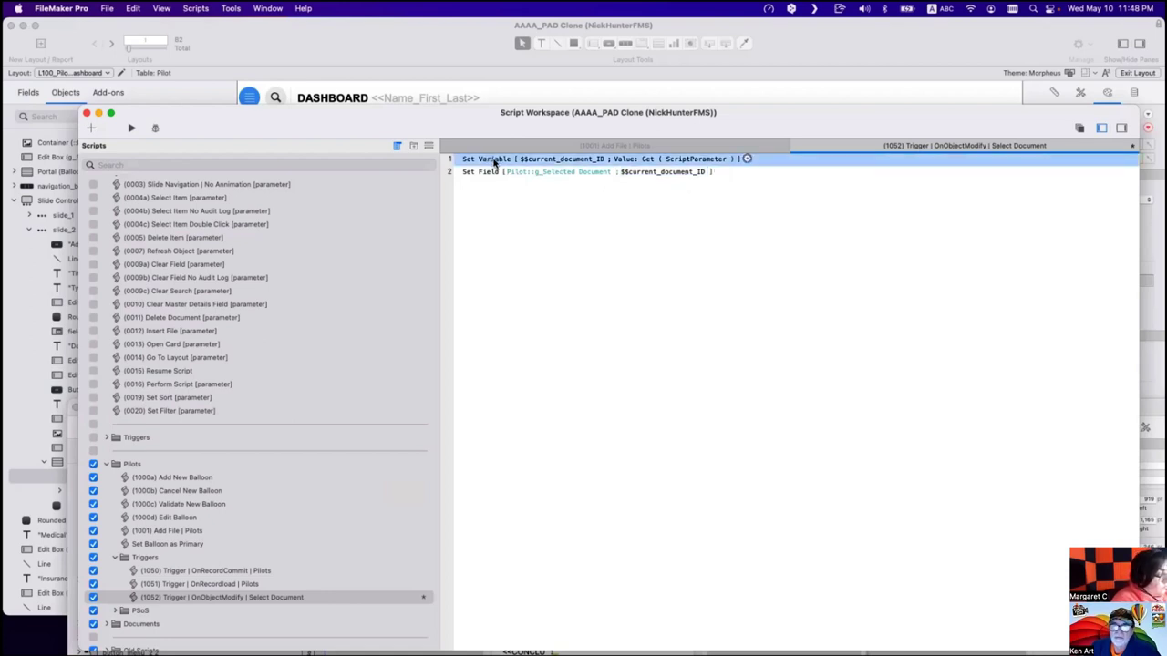
pyautogui.doubleClick(485, 162)
pyautogui.click(366, 282)
pyautogui.write('$')
pyautogui.press('Return')
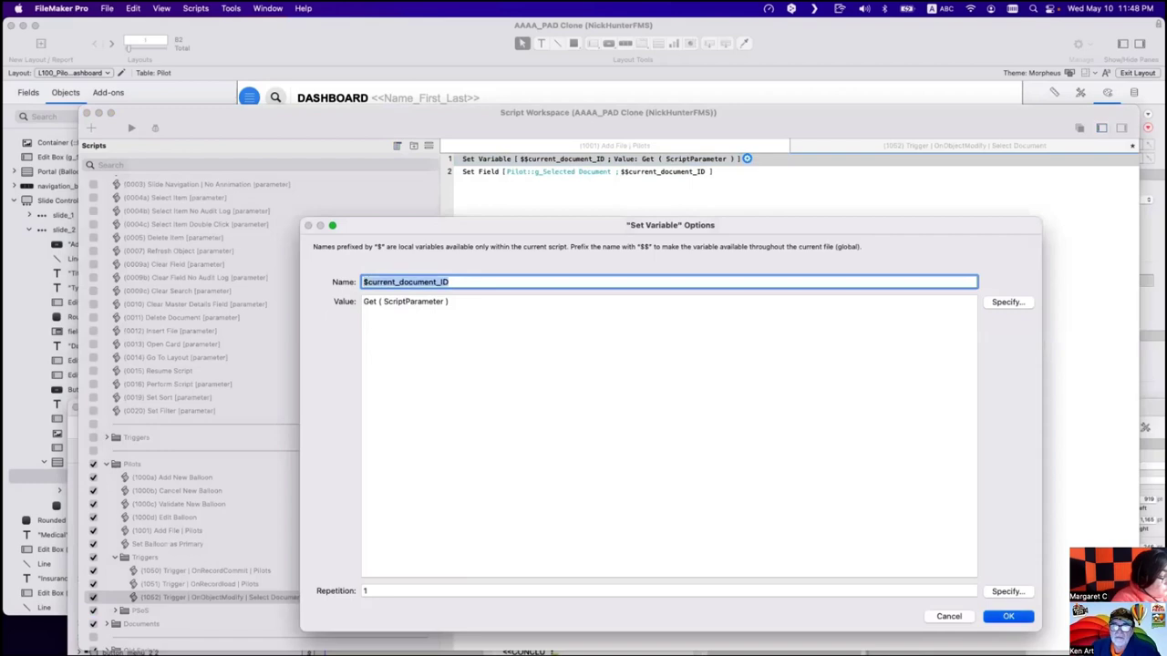
# Change the Set Field step's calculated result to the local $current_document_ID and save the script.
pyautogui.press('Down')
pyautogui.press('Return')
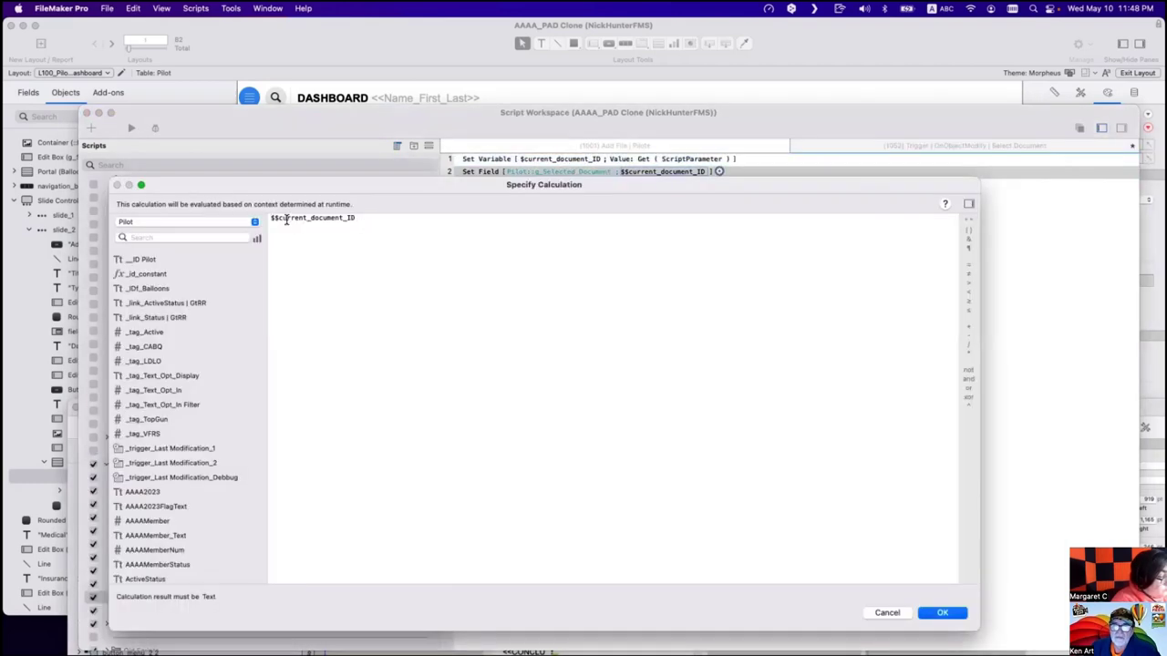
pyautogui.click(276, 218)
pyautogui.press('BackSpace')
pyautogui.press('Return')
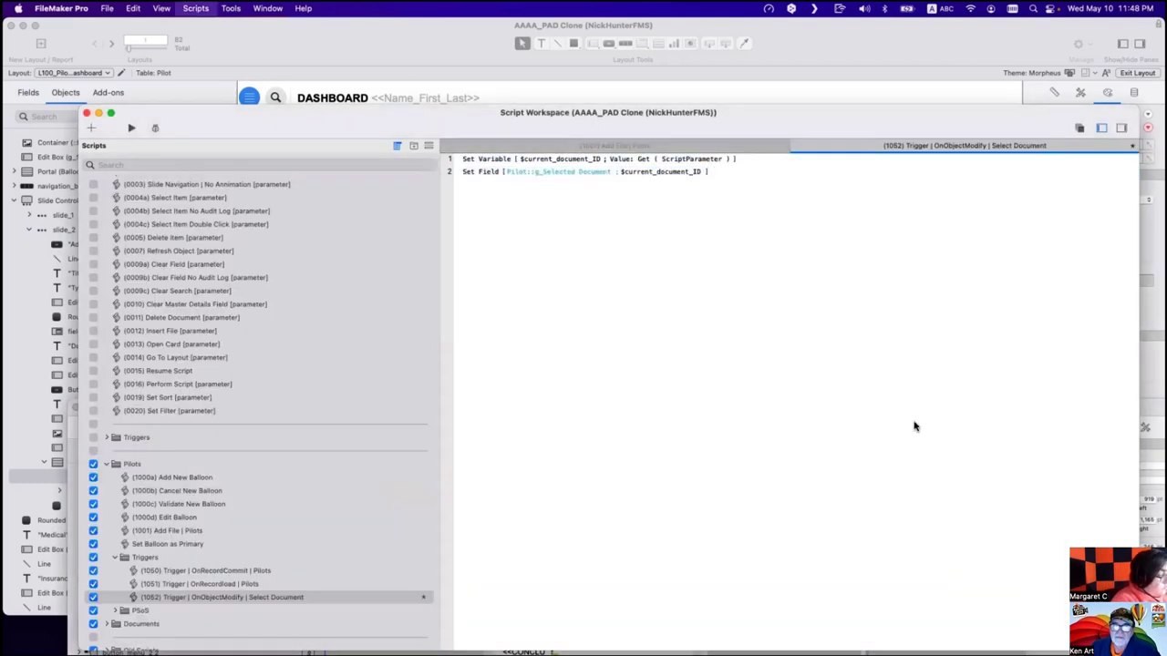
pyautogui.press('super+s')
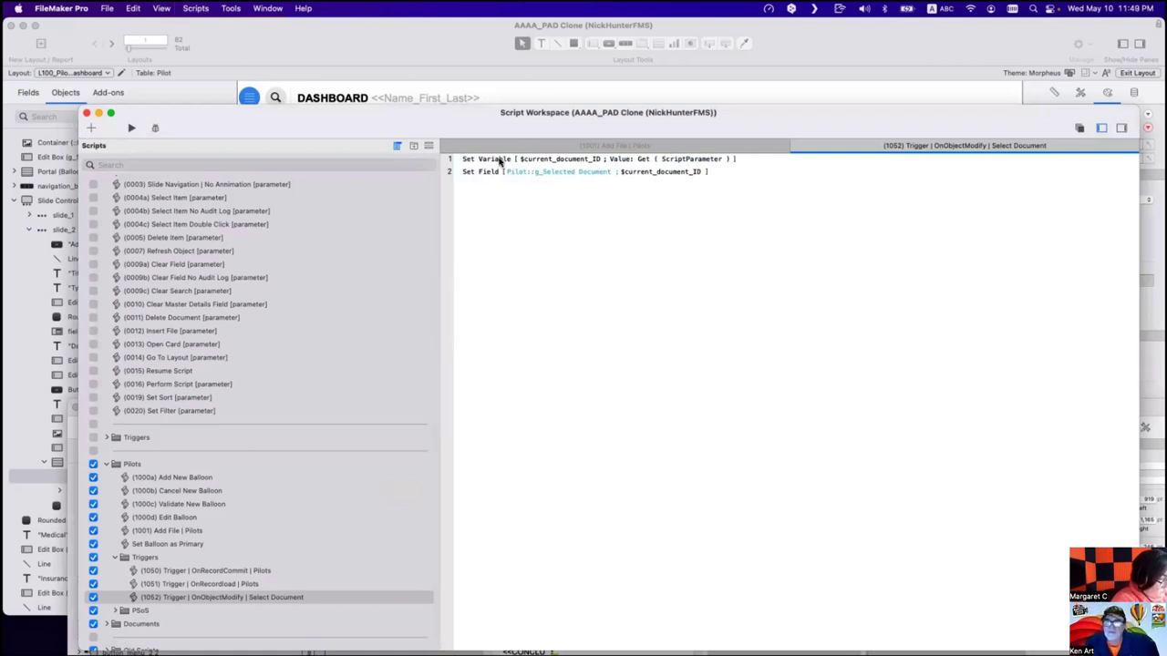
# Assign the (1052) Trigger | OnObjectModify | Select Document script to the OnObjectModify event of the documents portal's File | Container field.
pyautogui.moveTo(485, 128); pyautogui.dragTo(726, 457)
pyautogui.click(712, 247)
pyautogui.rightClick(712, 246)
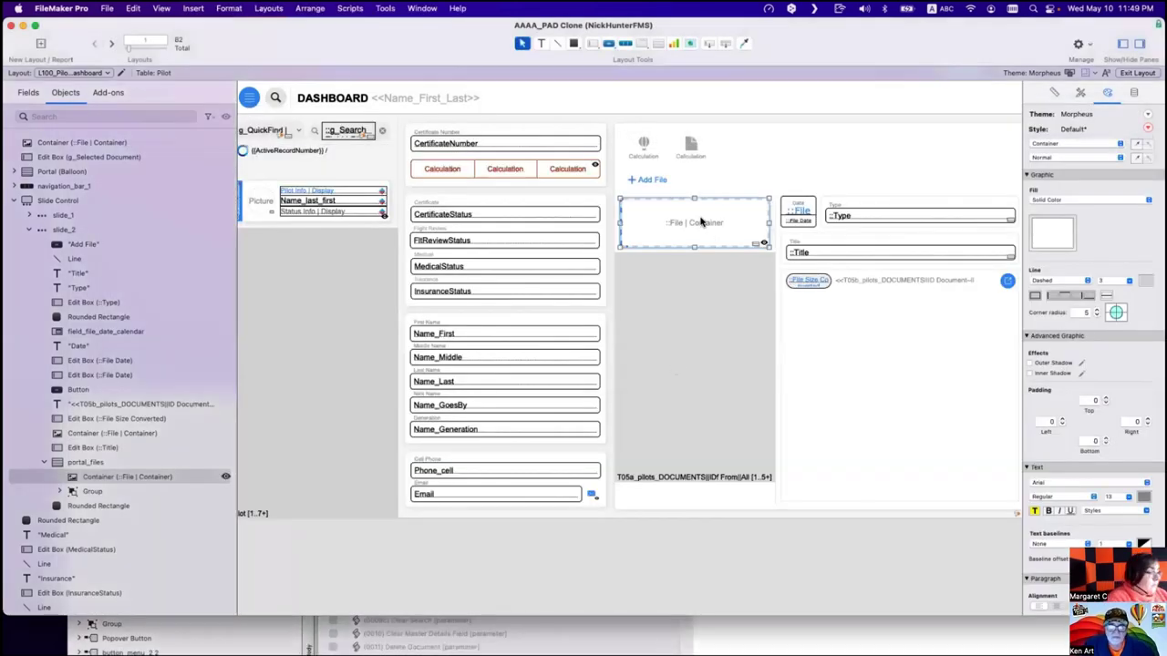
pyautogui.click(698, 222)
pyautogui.click(582, 352)
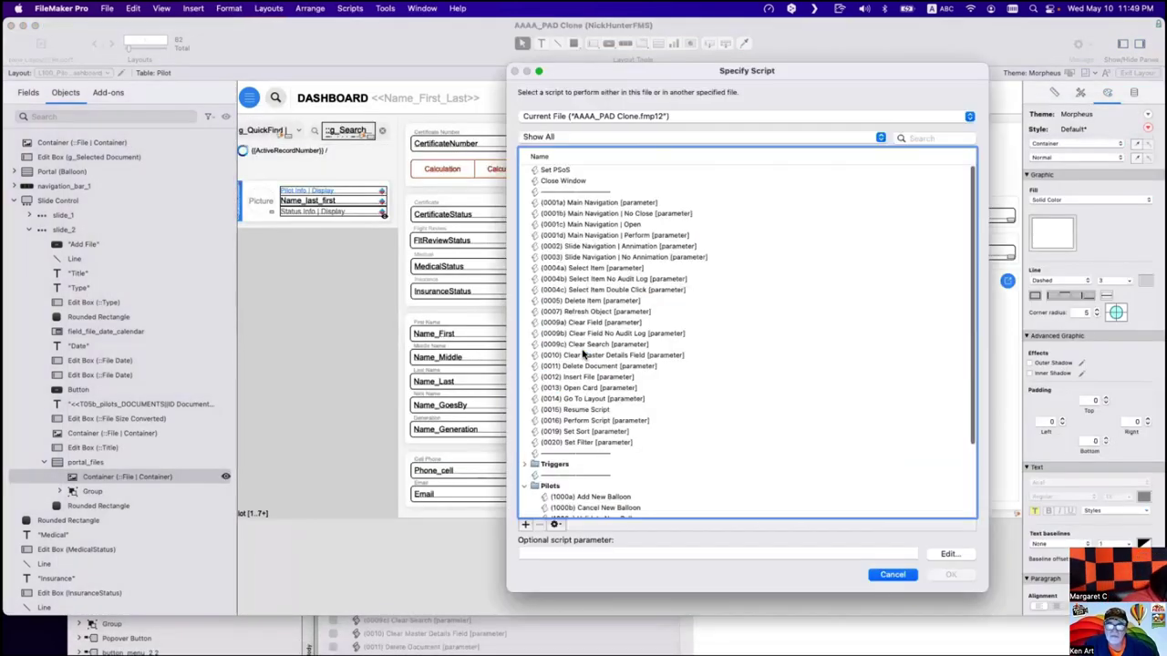
pyautogui.scroll(-5, 620, 402)
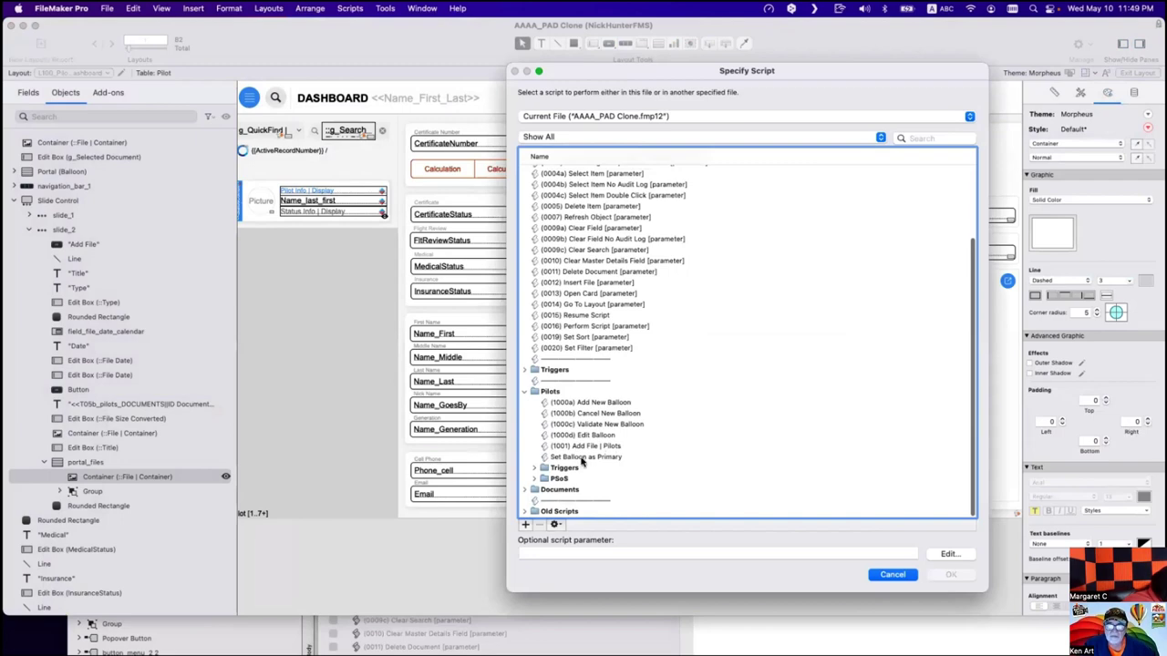
pyautogui.click(536, 468)
pyautogui.scroll(-1, 629, 483)
pyautogui.click(659, 494)
pyautogui.doubleClick(659, 494)
pyautogui.click(645, 424)
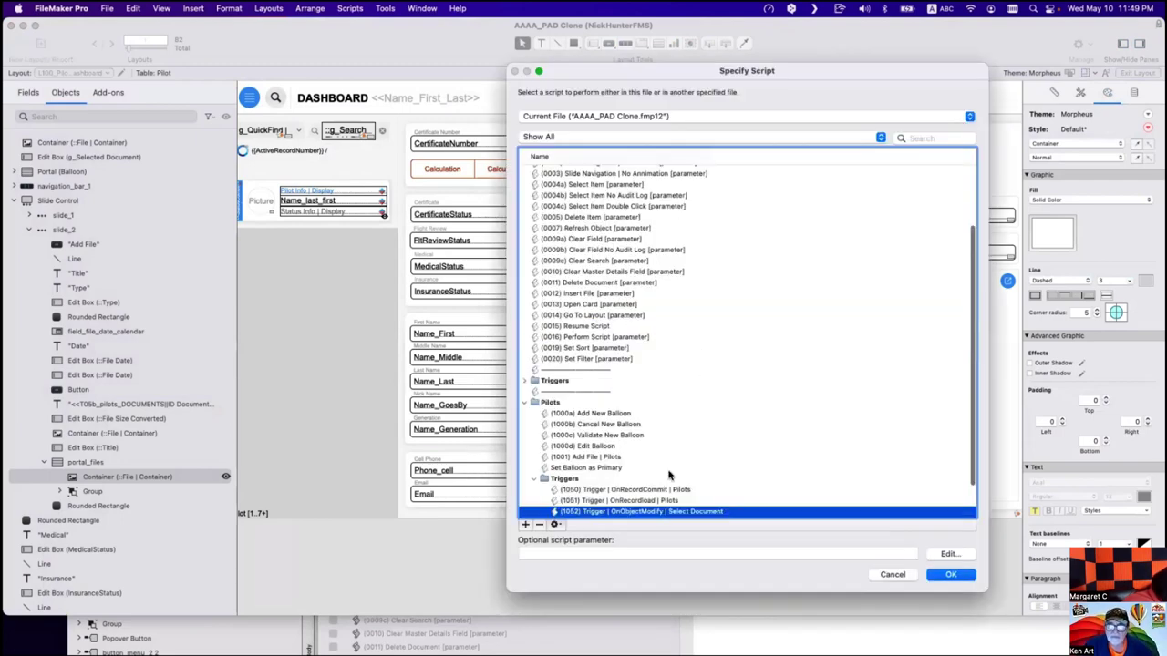
# Set the trigger's script parameter to T05a_pilots_DOCUMENTS||IDf From||All::__ID Document and save the script trigger.
pyautogui.click(948, 556)
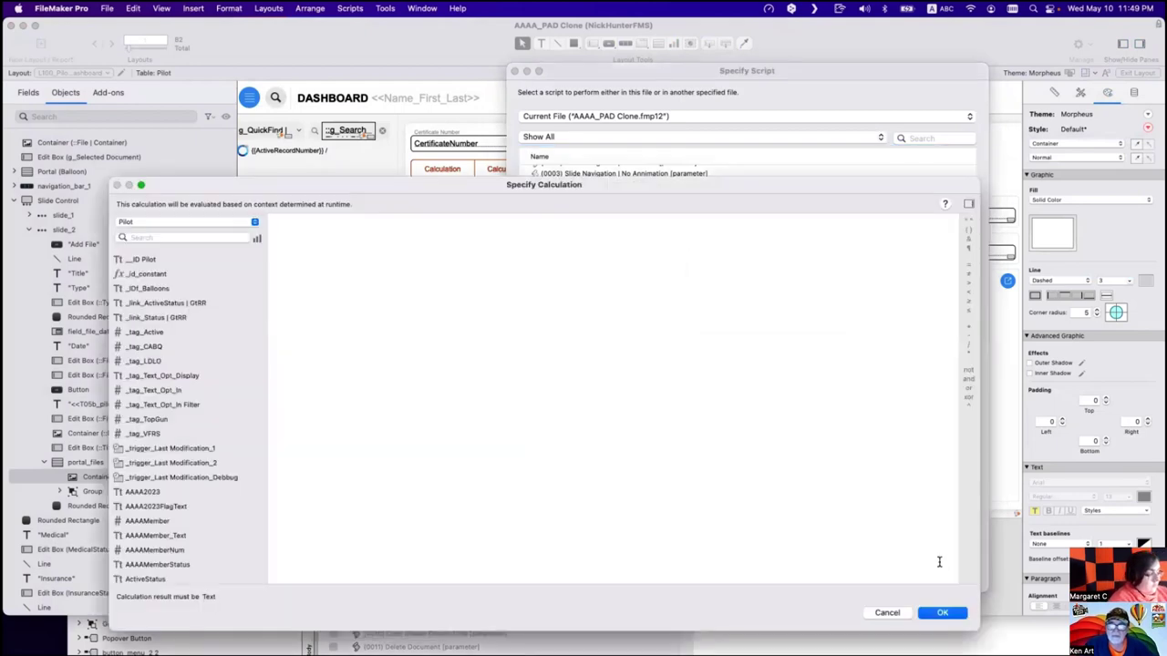
pyautogui.click(128, 225)
pyautogui.click(371, 276)
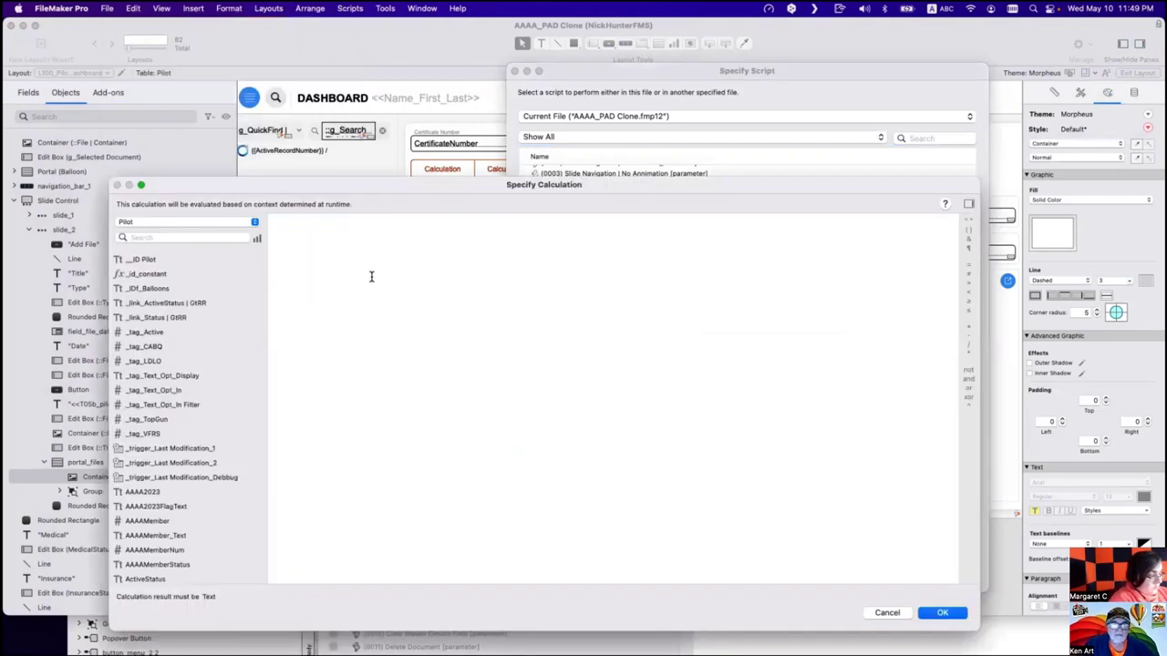
pyautogui.write('tpS05')
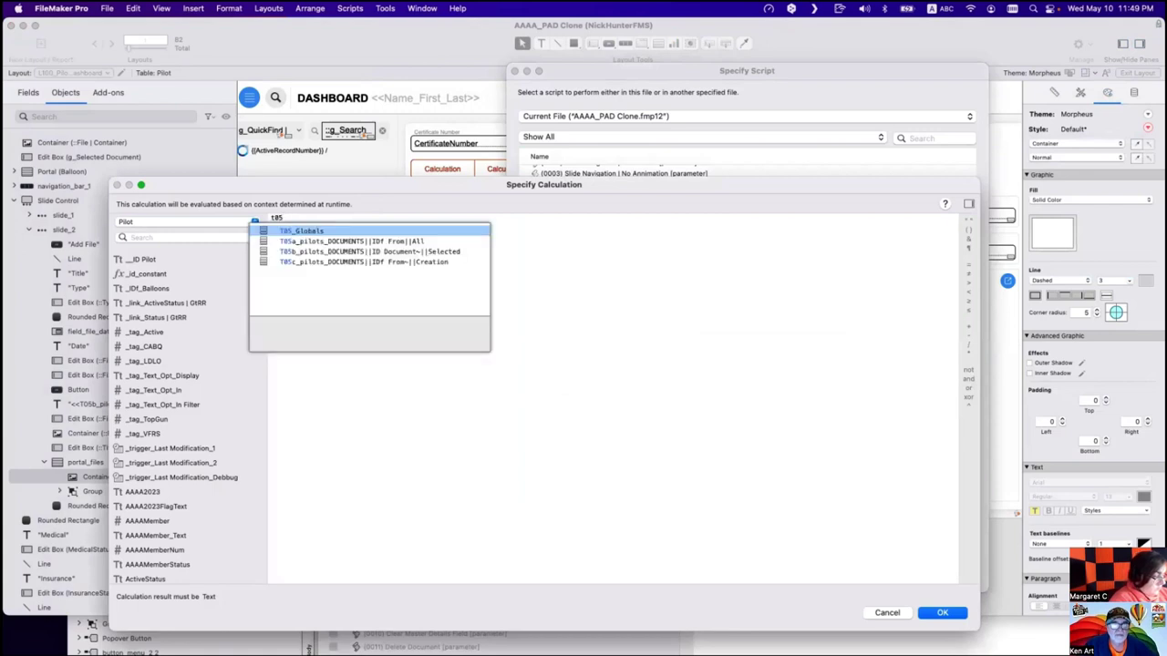
pyautogui.press('Down')
pyautogui.press('Return')
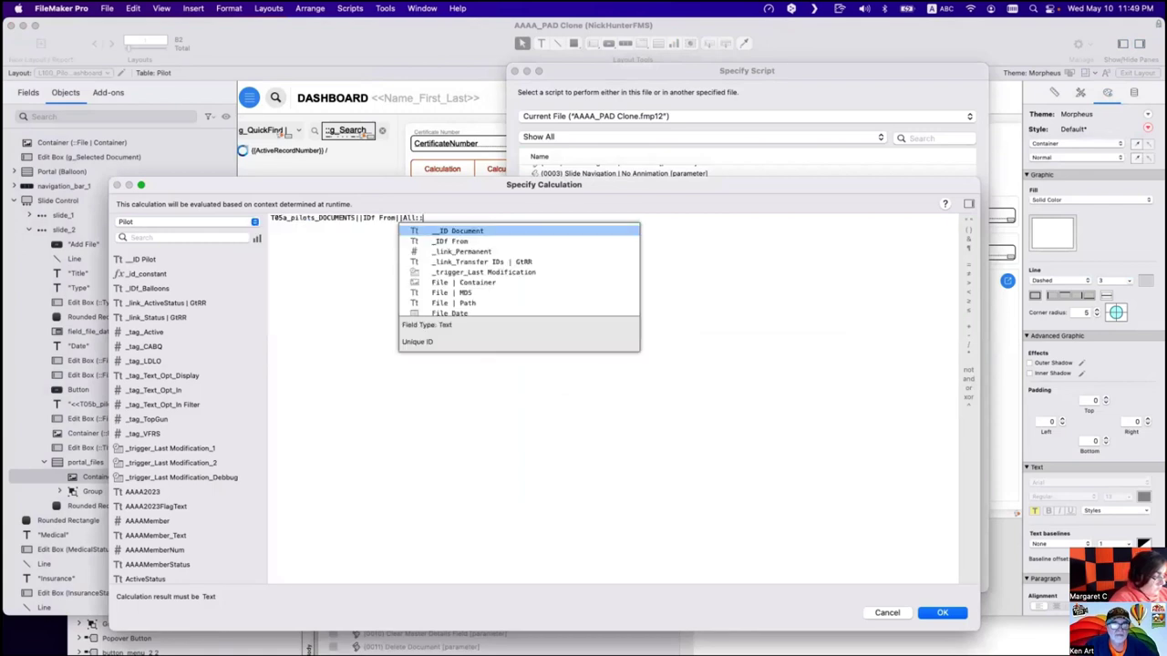
pyautogui.press('Return')
pyautogui.press('Return')
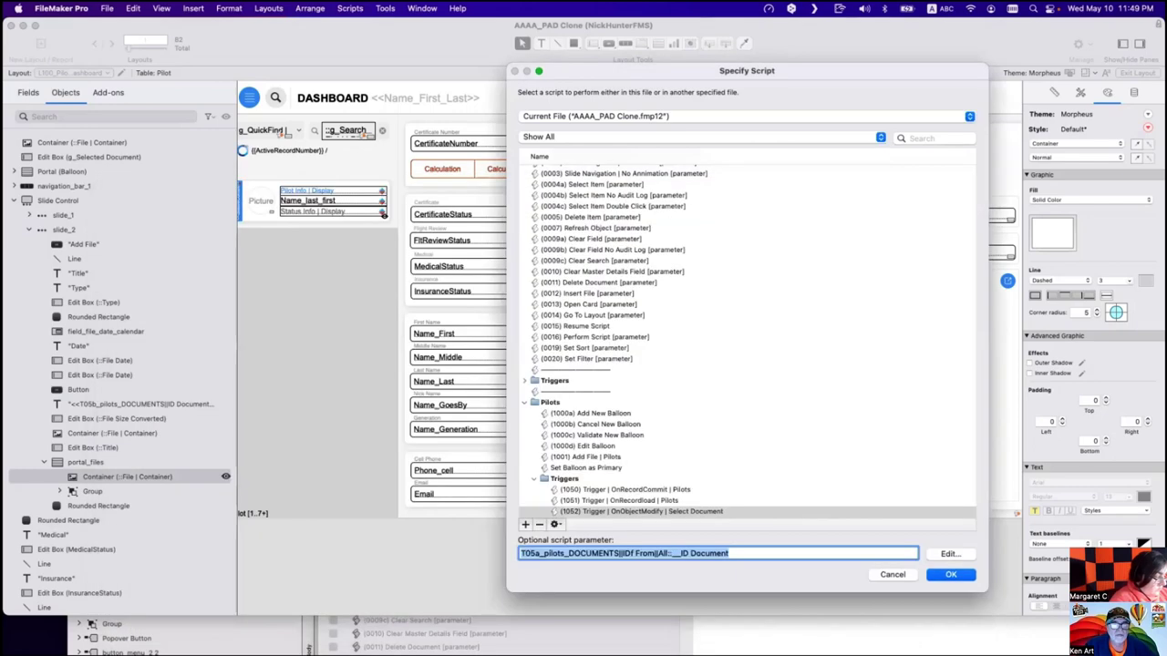
pyautogui.click(951, 578)
pyautogui.click(826, 493)
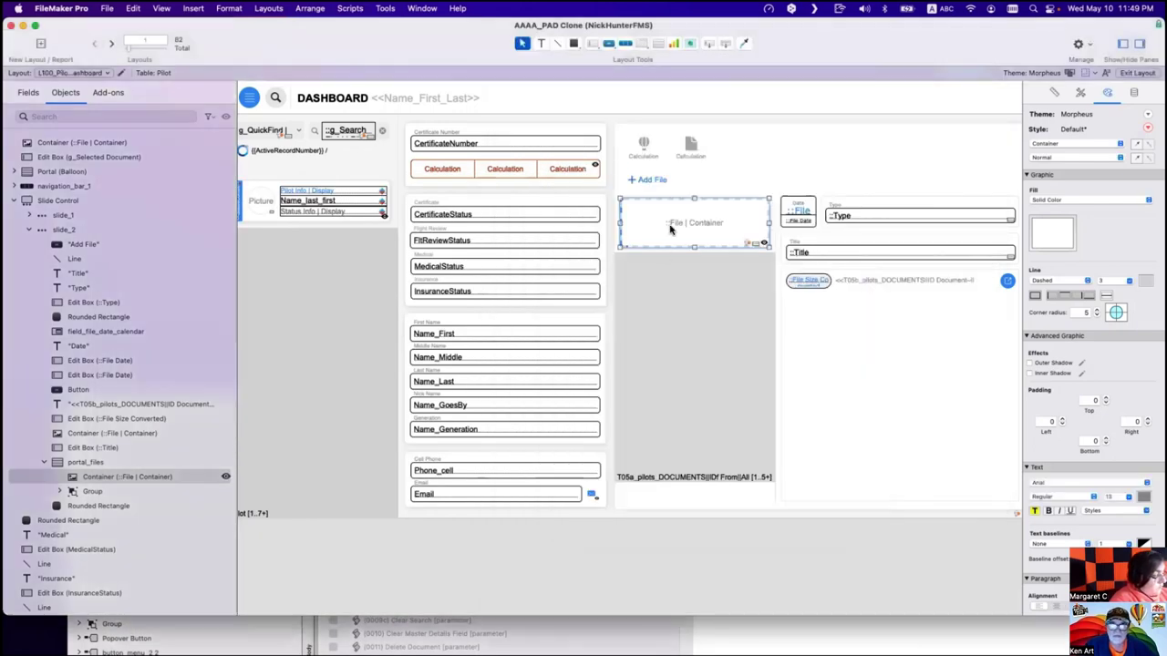
# Check the portal's table occurrence against the script parameter of the File | Container field's OnObjectModify trigger.
pyautogui.click(700, 294)
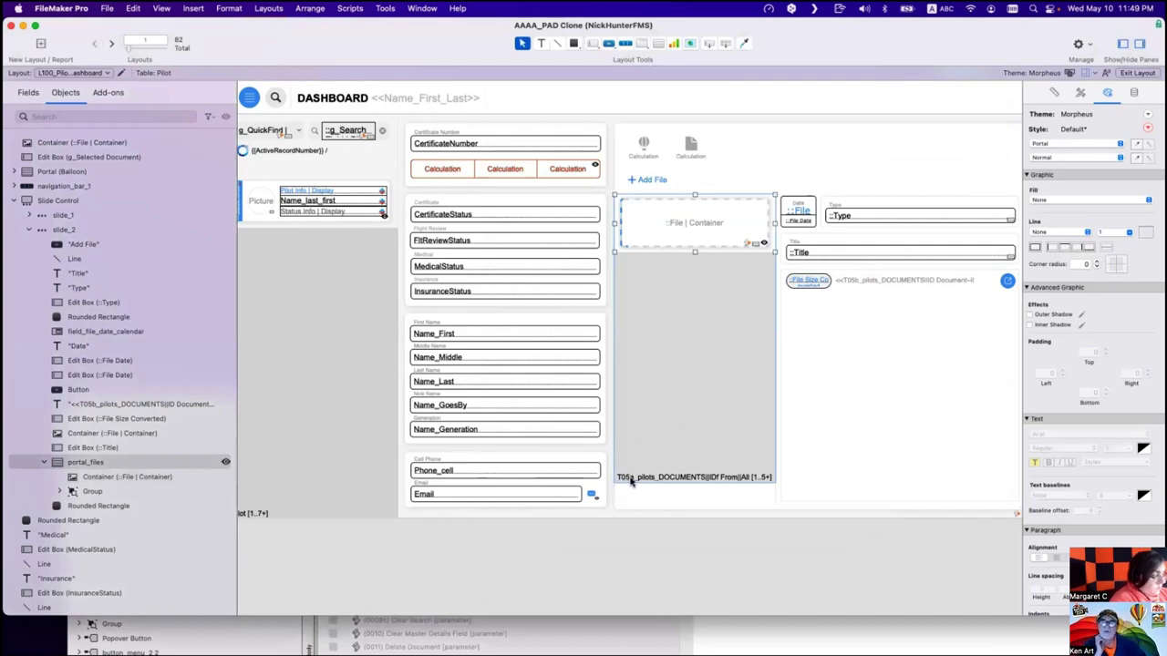
pyautogui.click(686, 224)
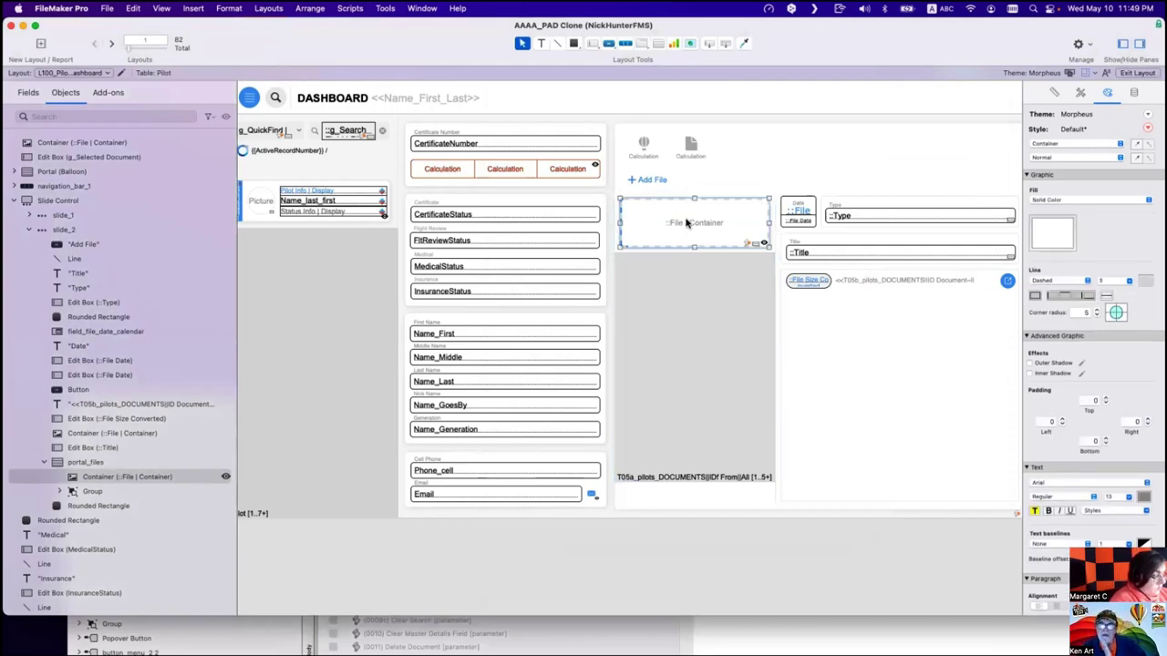
pyautogui.rightClick(679, 223)
pyautogui.click(634, 321)
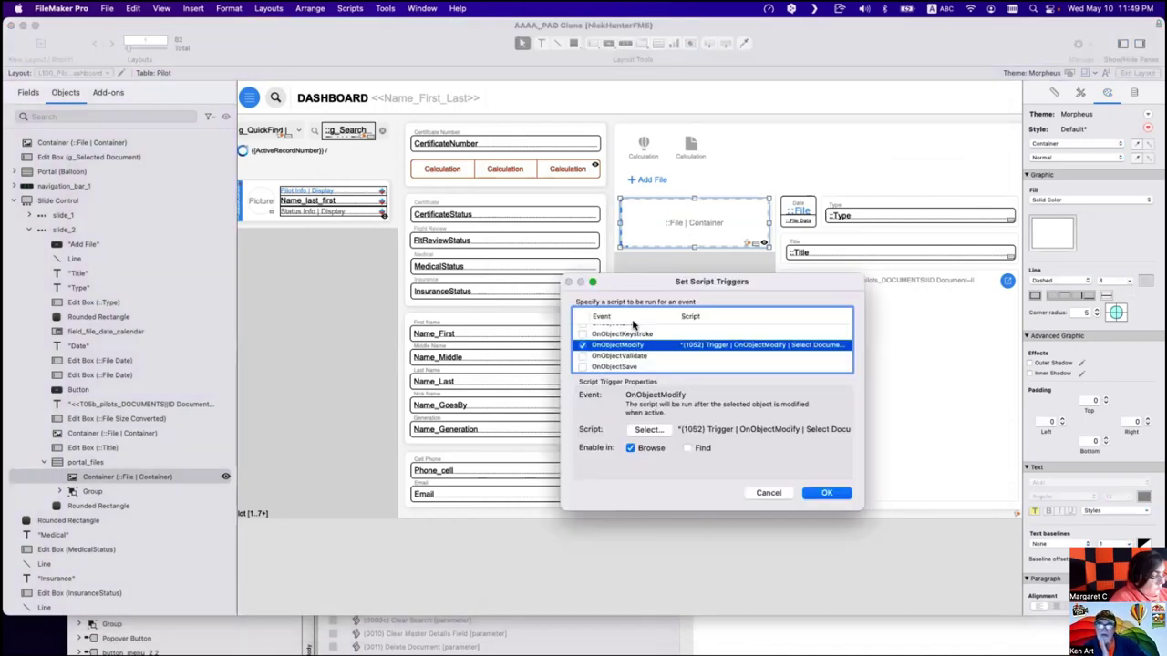
pyautogui.doubleClick(642, 347)
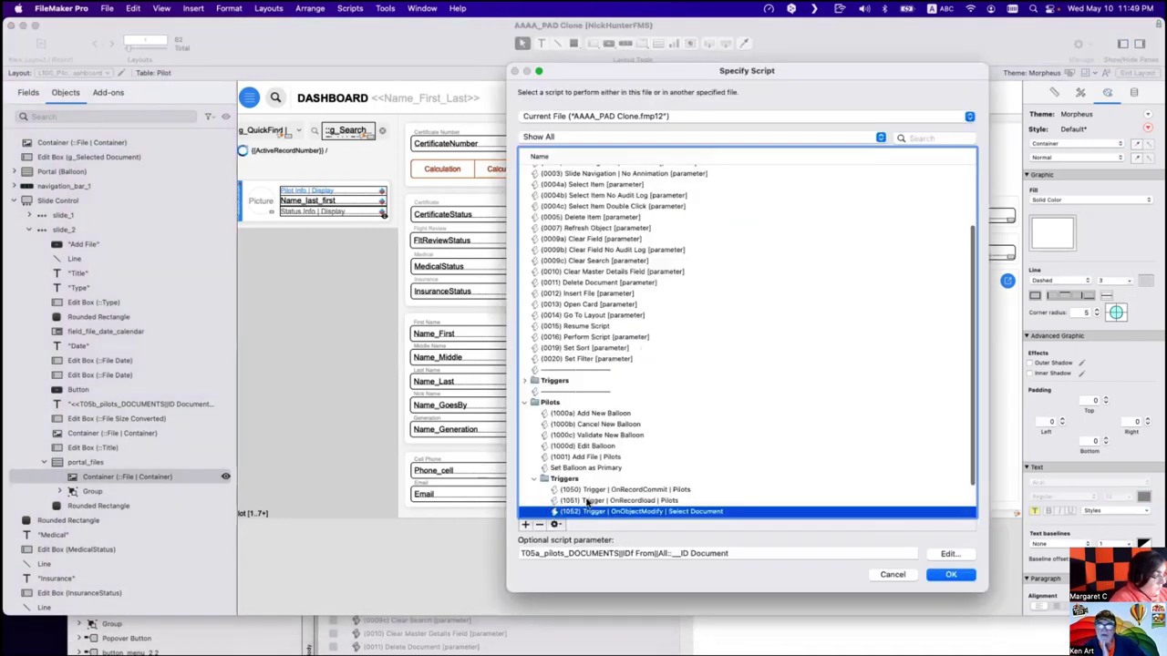
pyautogui.tripleClick(742, 553)
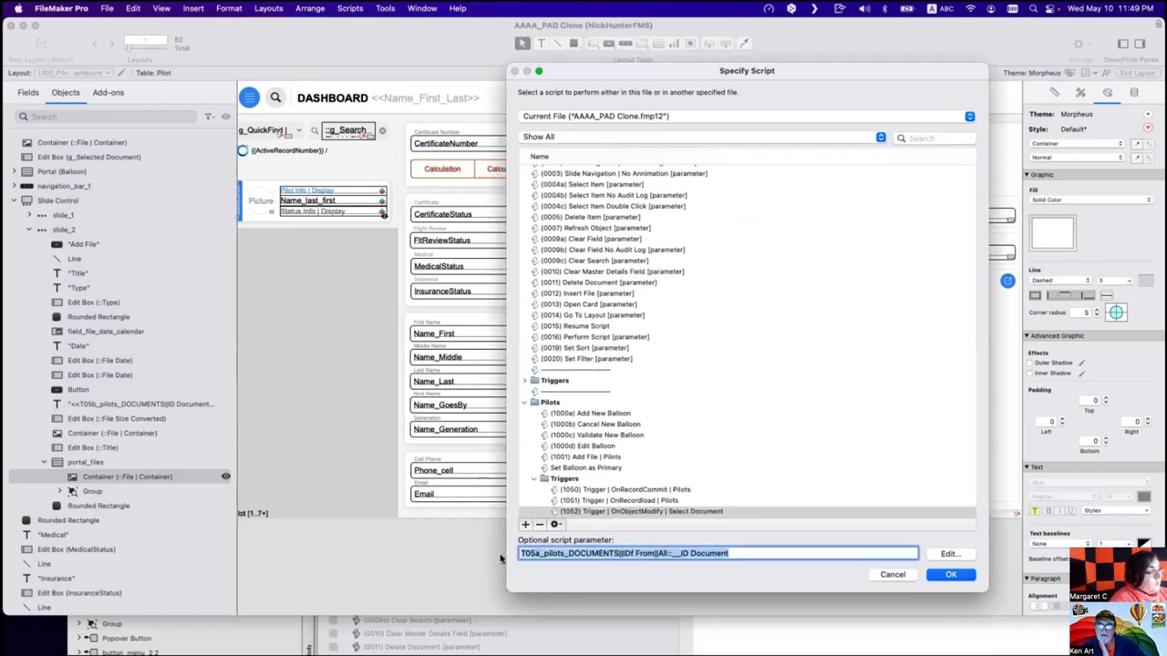
pyautogui.press('Return')
pyautogui.press('Return')
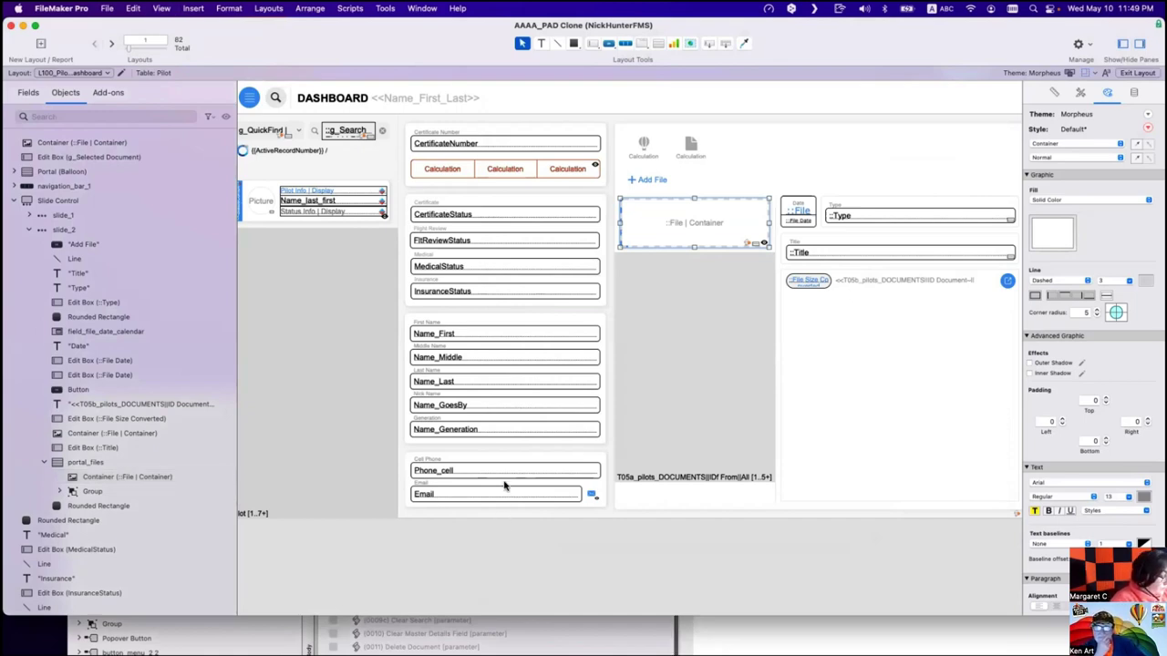
# In Browse mode, drop 98.png into the empty document row of the fourth listed pilot and widen the window to show the preview.
pyautogui.press('super+b')
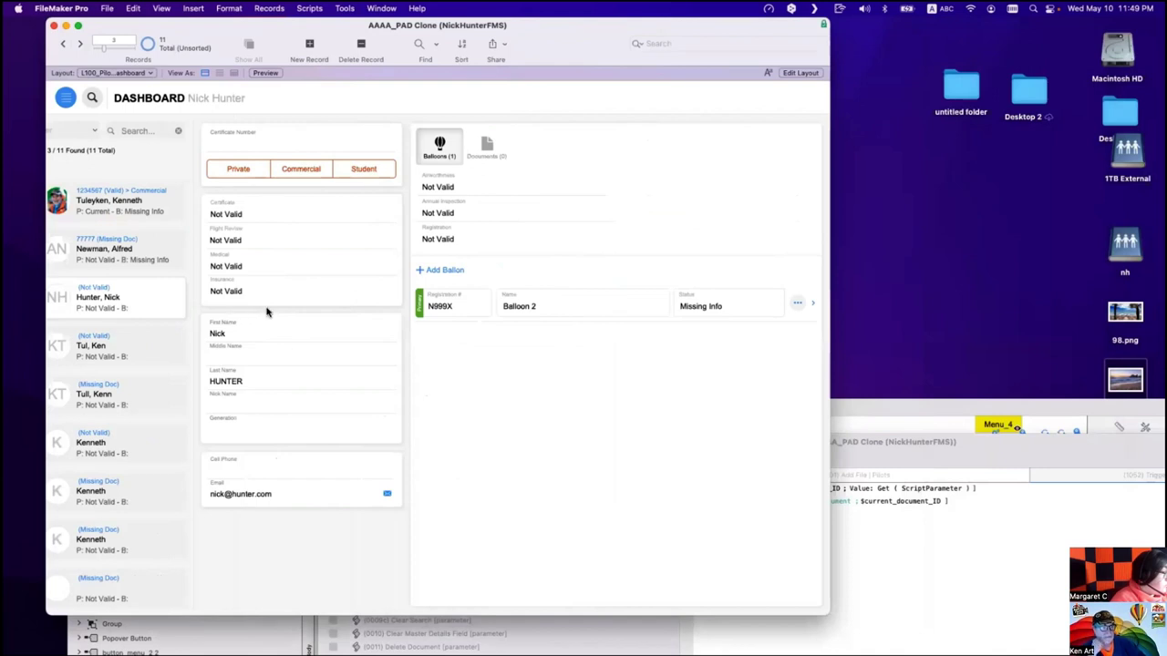
pyautogui.click(169, 344)
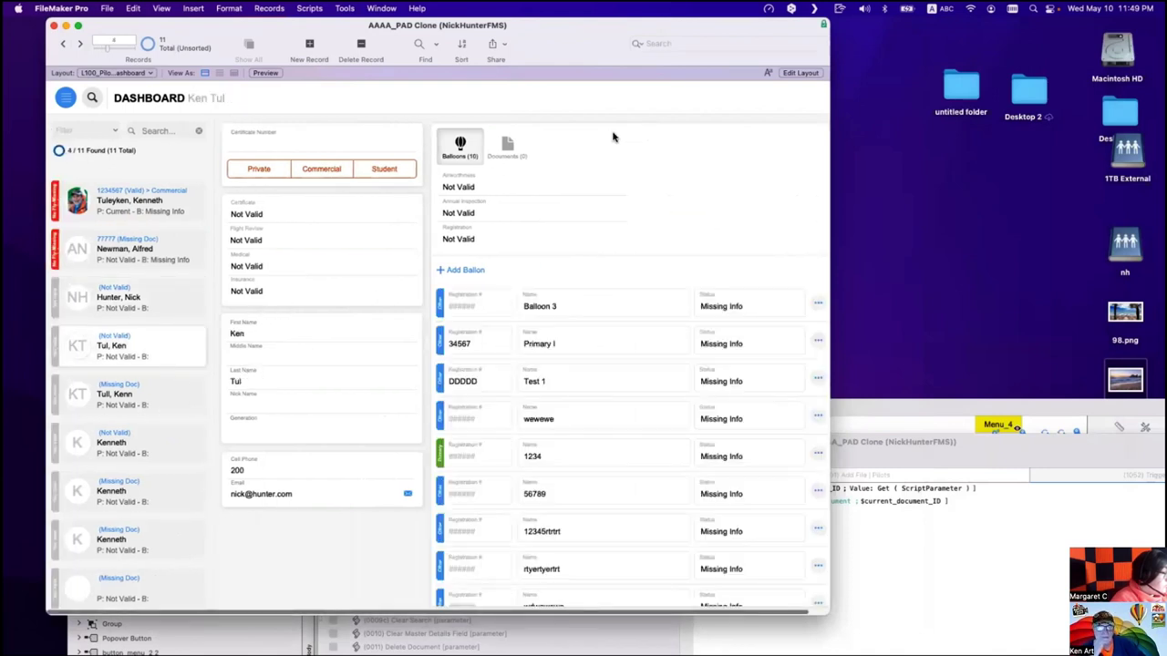
pyautogui.click(504, 143)
pyautogui.moveTo(1125, 312); pyautogui.dragTo(541, 235)
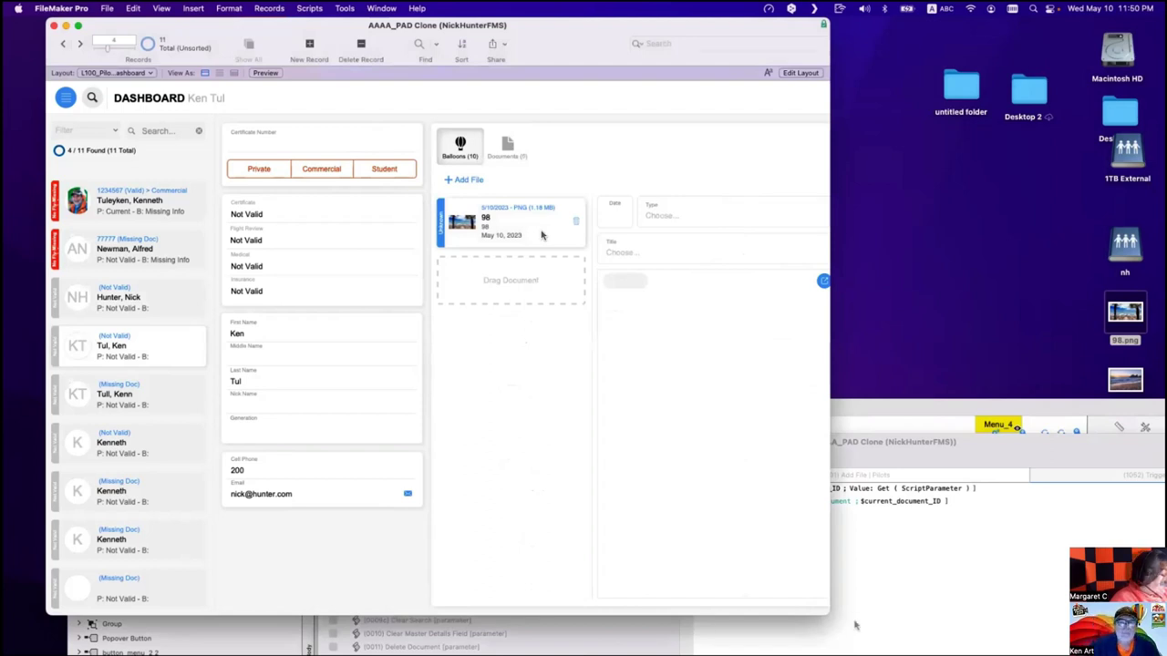
pyautogui.moveTo(829, 545); pyautogui.dragTo(924, 541)
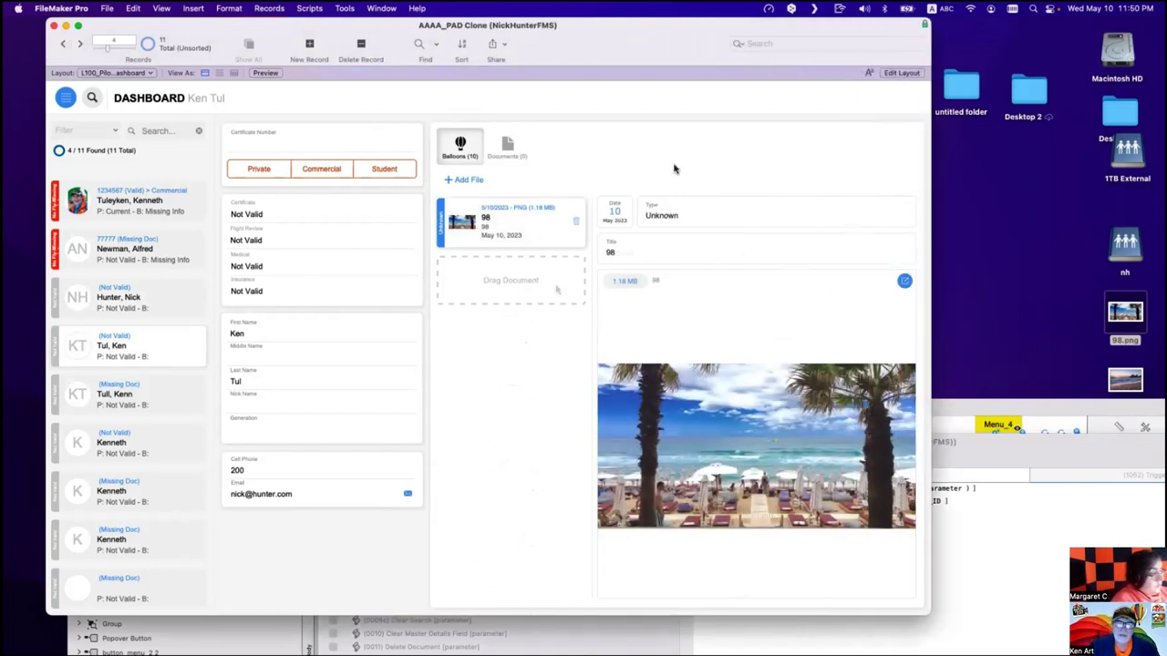
# Add a commit step after the Set Field step in the OnObjectModify Select Document script.
pyautogui.click(985, 543)
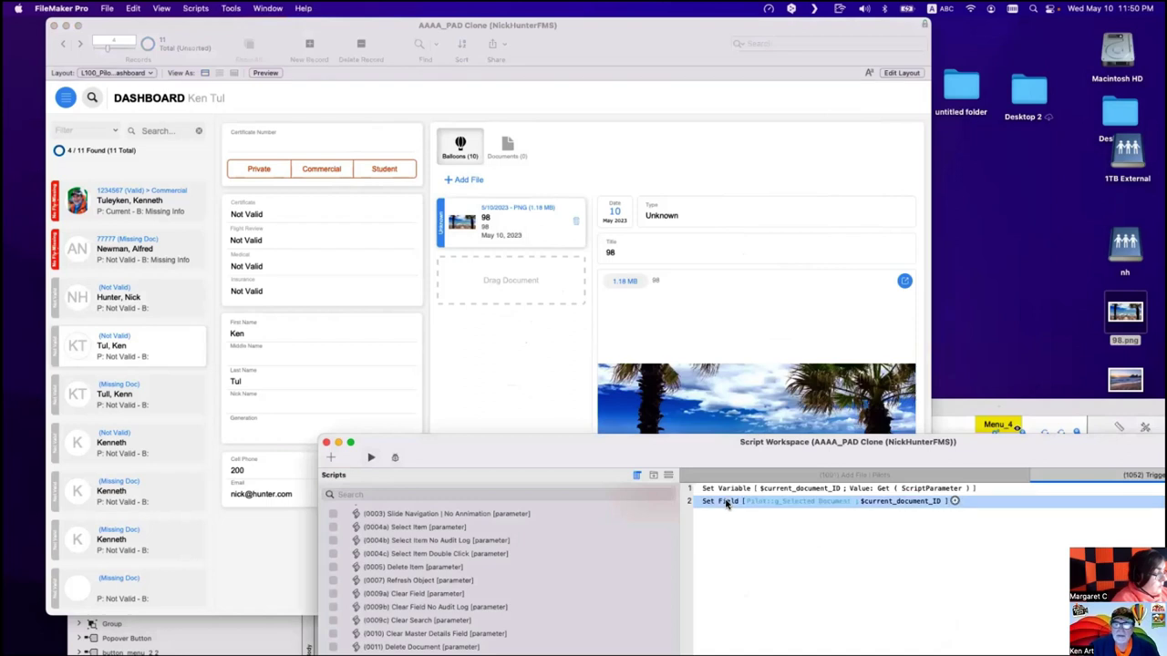
pyautogui.write('commit')
pyautogui.press('Return')
pyautogui.press('super+r')
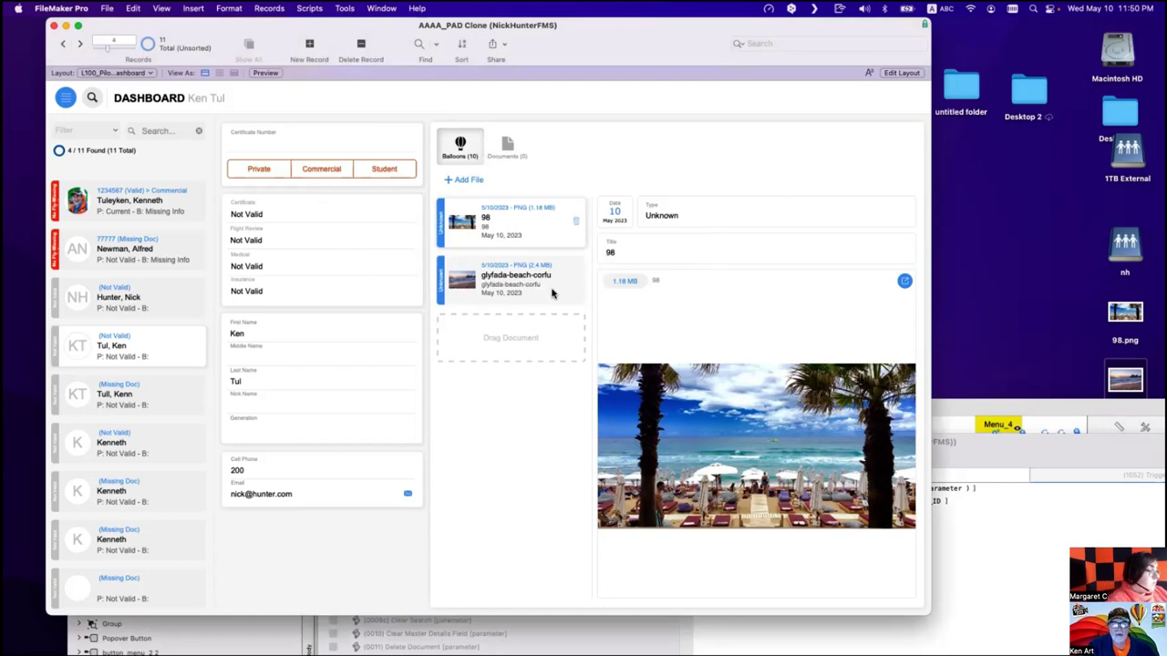
# Select the 98, glyfada-beach-corfu and Kerkyra-capital-of-Corfu documents in turn to check each preview.
pyautogui.click(548, 288)
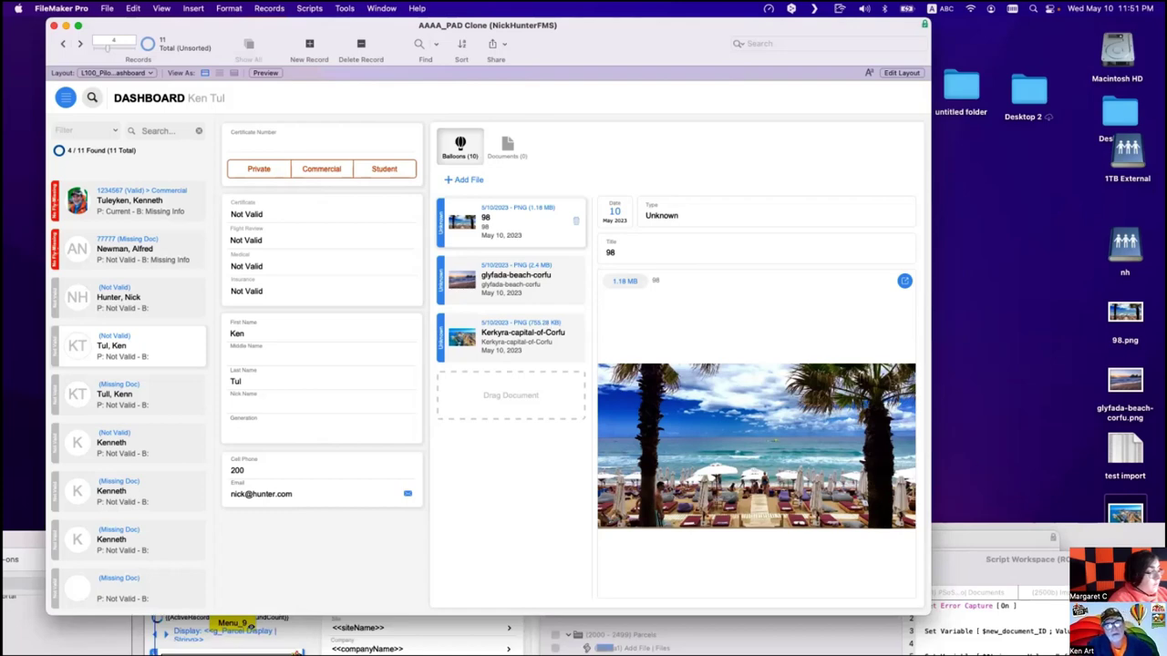
pyautogui.click(584, 332)
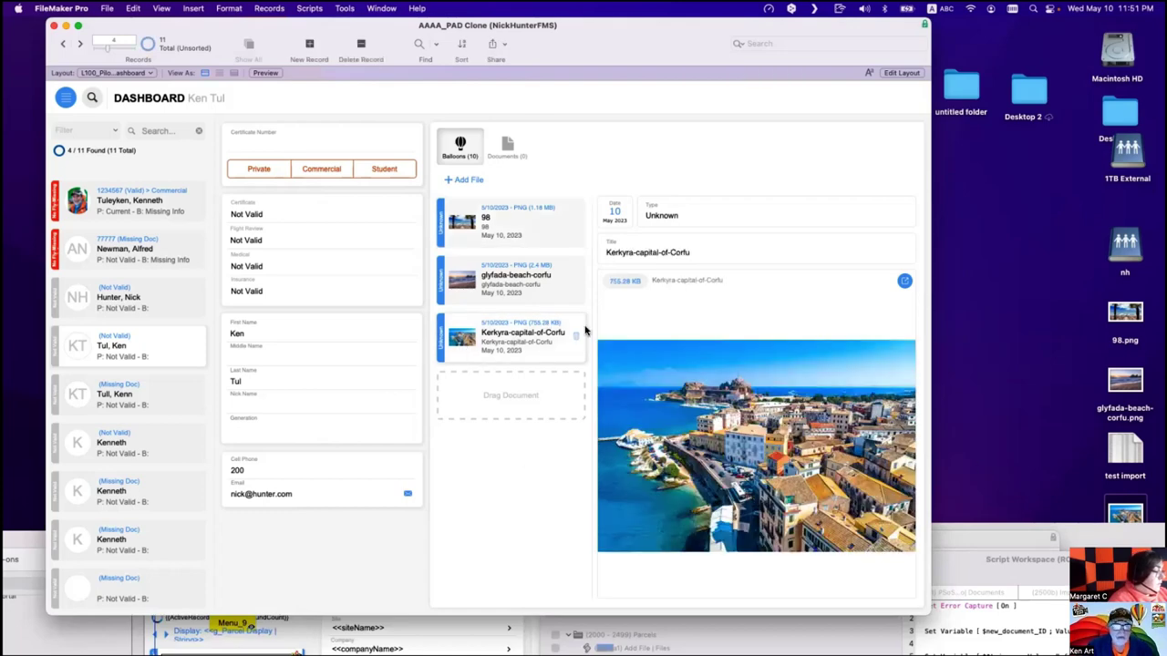
pyautogui.click(515, 279)
pyautogui.click(520, 233)
pyautogui.click(524, 297)
pyautogui.click(566, 252)
pyautogui.click(567, 271)
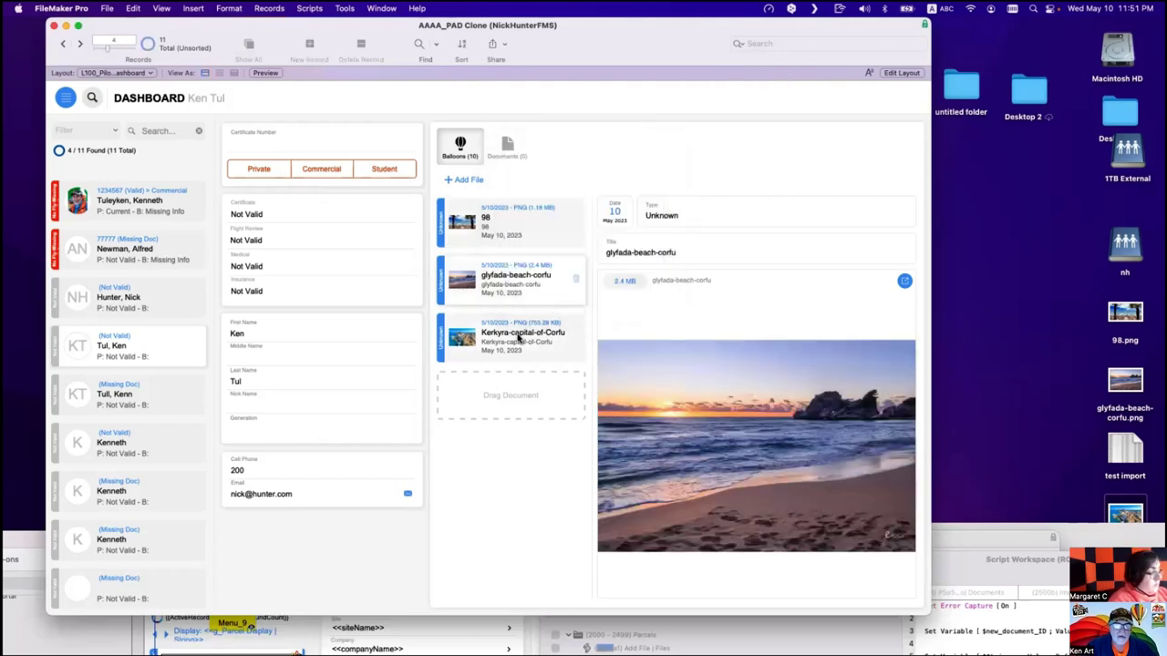
# Review how RCDB's (2053d) Drag'n Drop File | Files trigger script sets $new_document_ID and the selected document, then minimise the RCDB window.
pyautogui.press('super+l')
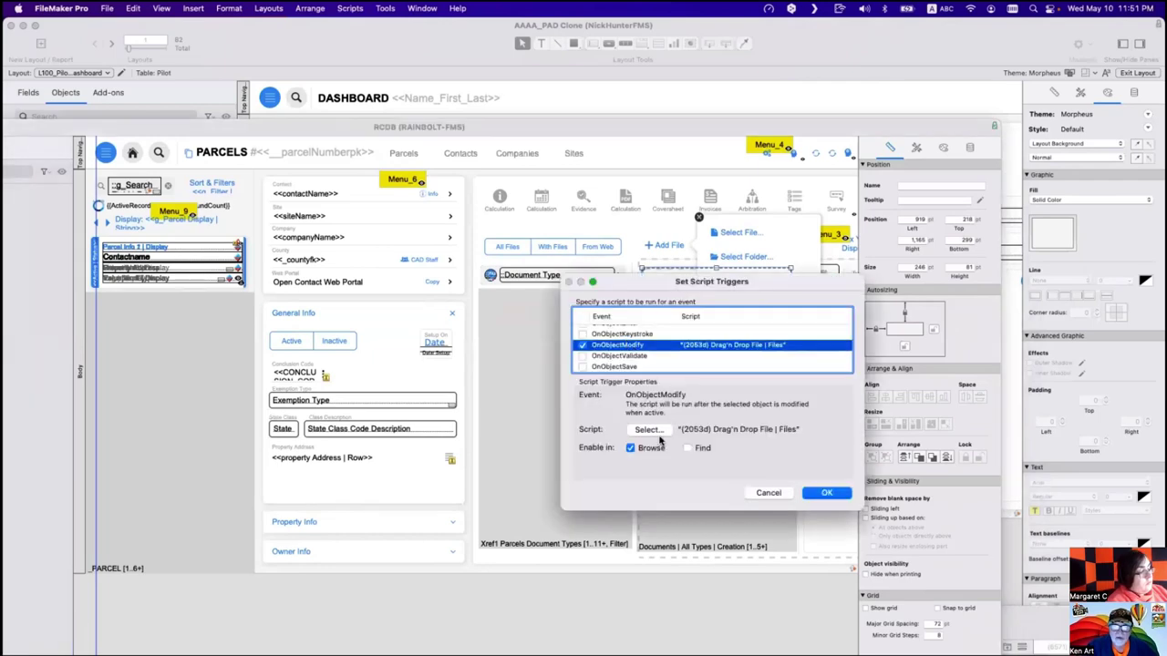
pyautogui.click(658, 434)
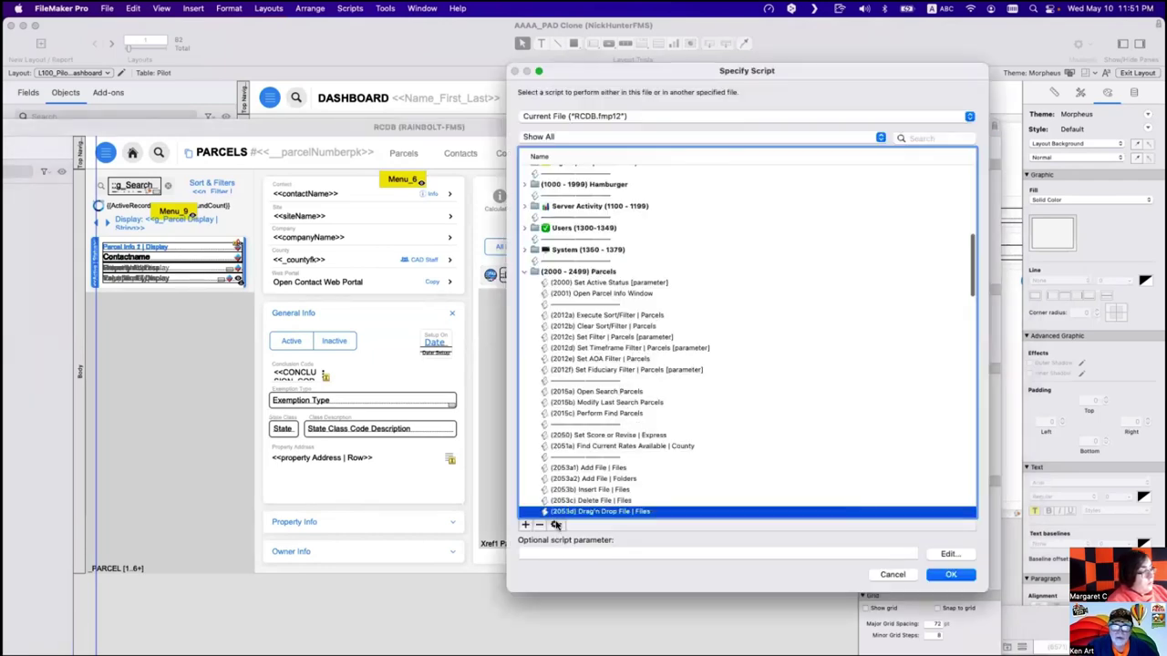
pyautogui.click(555, 525)
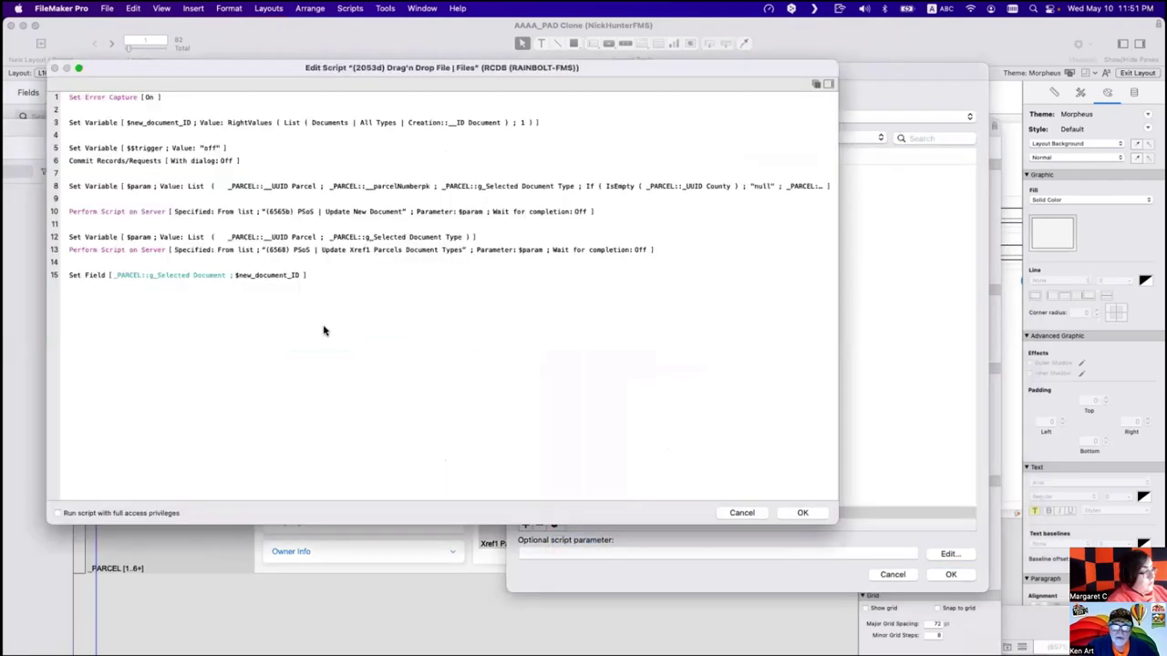
pyautogui.click(91, 277)
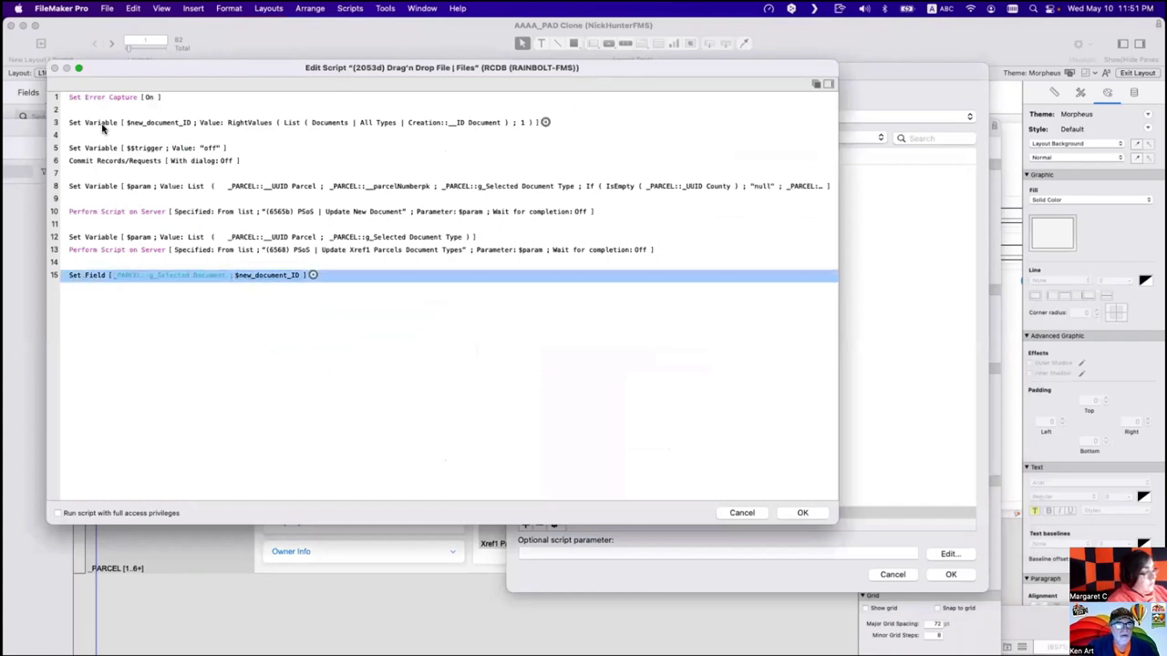
pyautogui.click(136, 124)
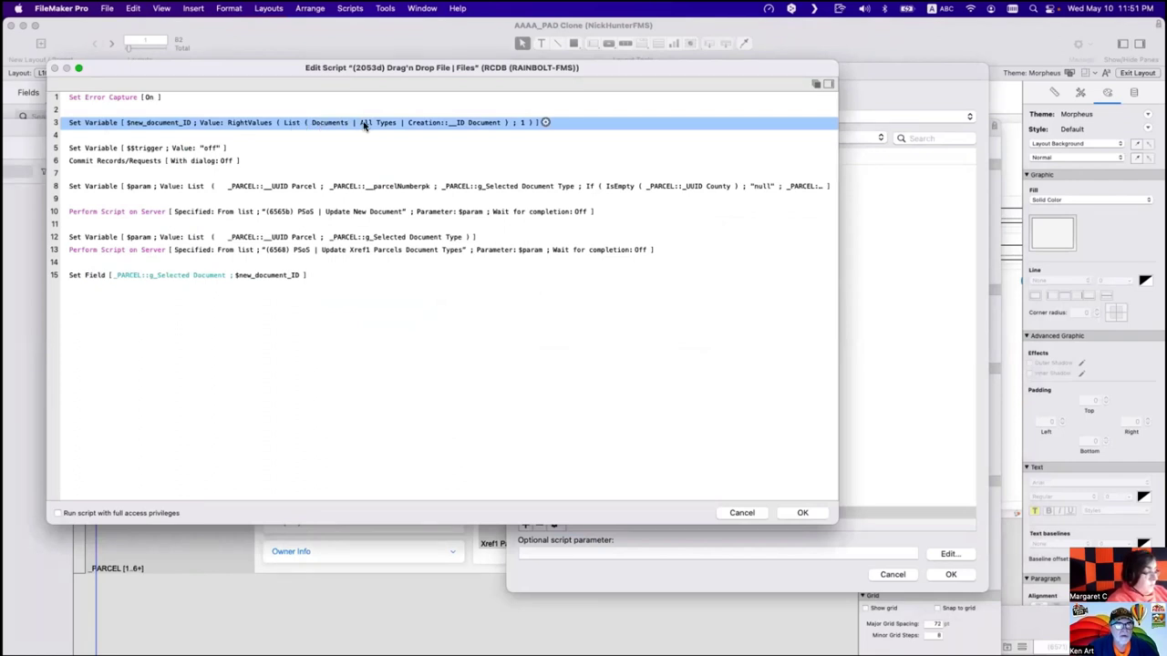
pyautogui.click(802, 513)
pyautogui.click(951, 574)
pyautogui.click(821, 490)
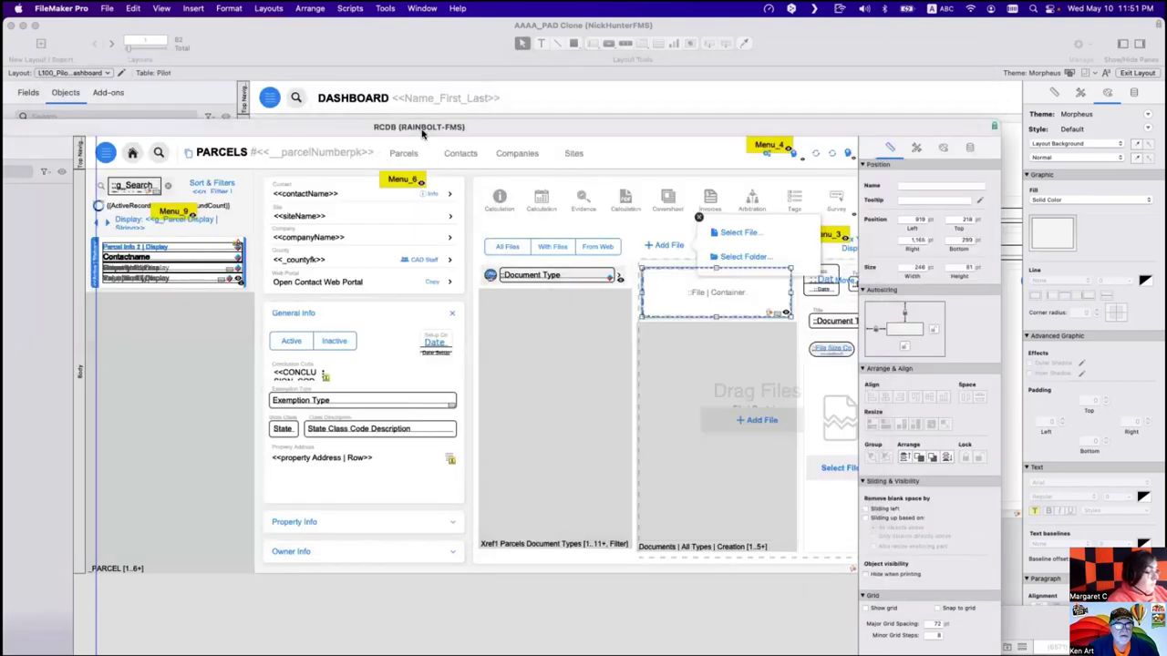
pyautogui.press('super+m')
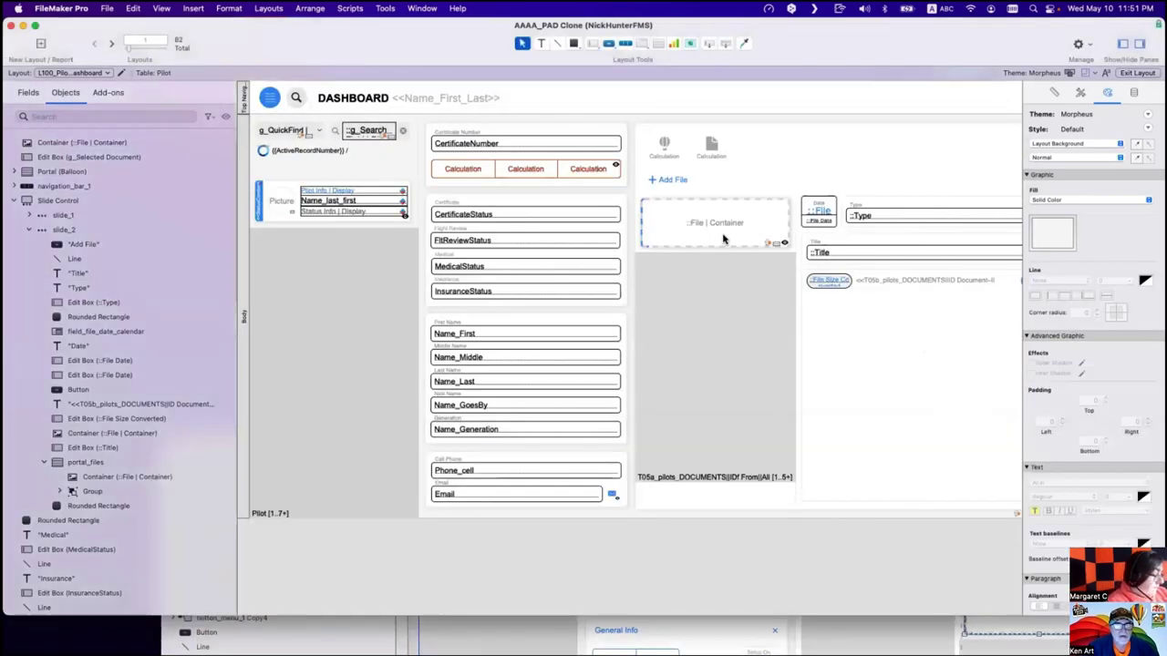
# Check the OnObjectModify trigger on the dashboard portal's File | Container field and return to Browse mode.
pyautogui.click(722, 238)
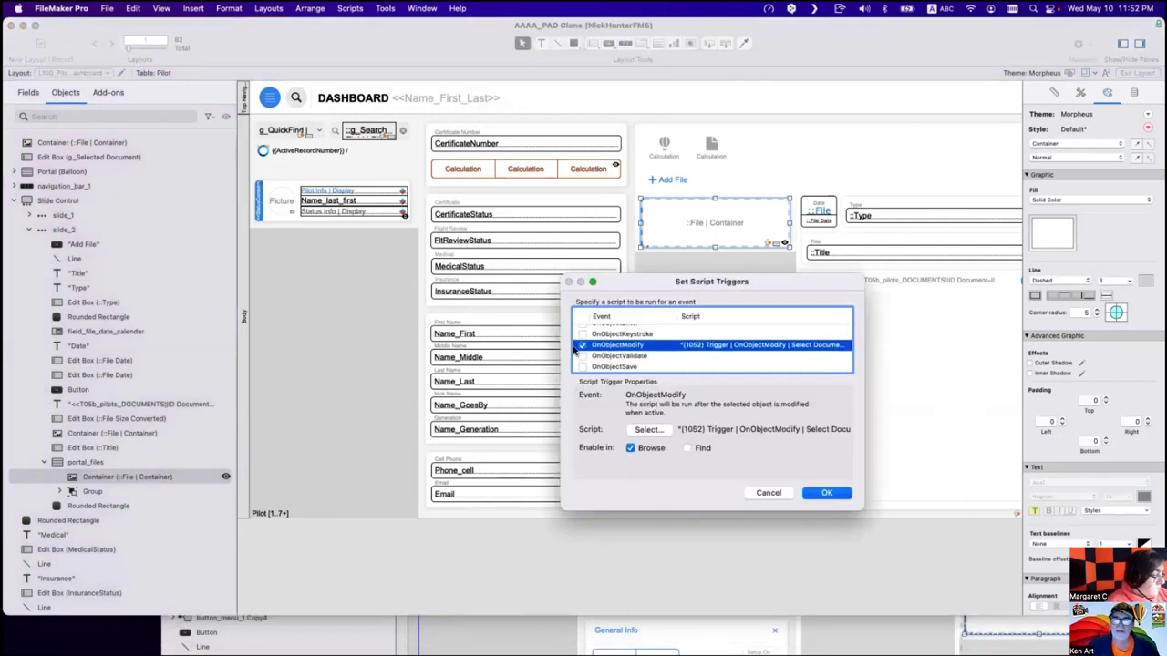
pyautogui.click(825, 492)
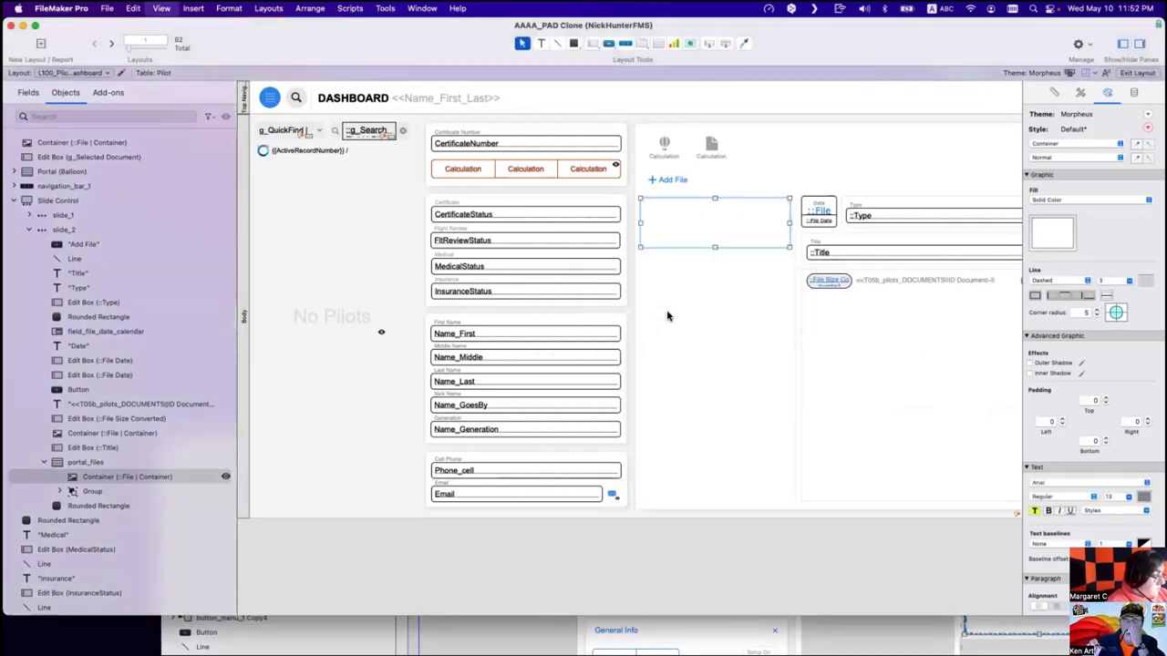
pyautogui.press('super+b')
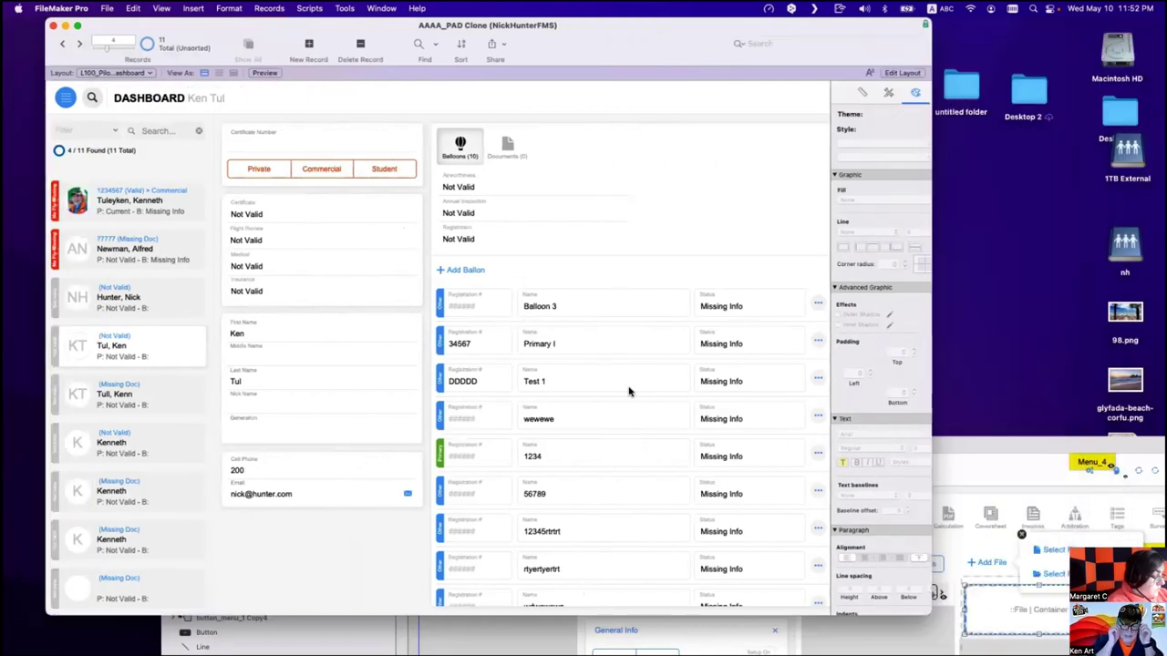
# Show the pilot's documents and switch between the Kerkyra-capital-of-Corfu and glyfada-beach-corfu records to check their previews.
pyautogui.click(516, 152)
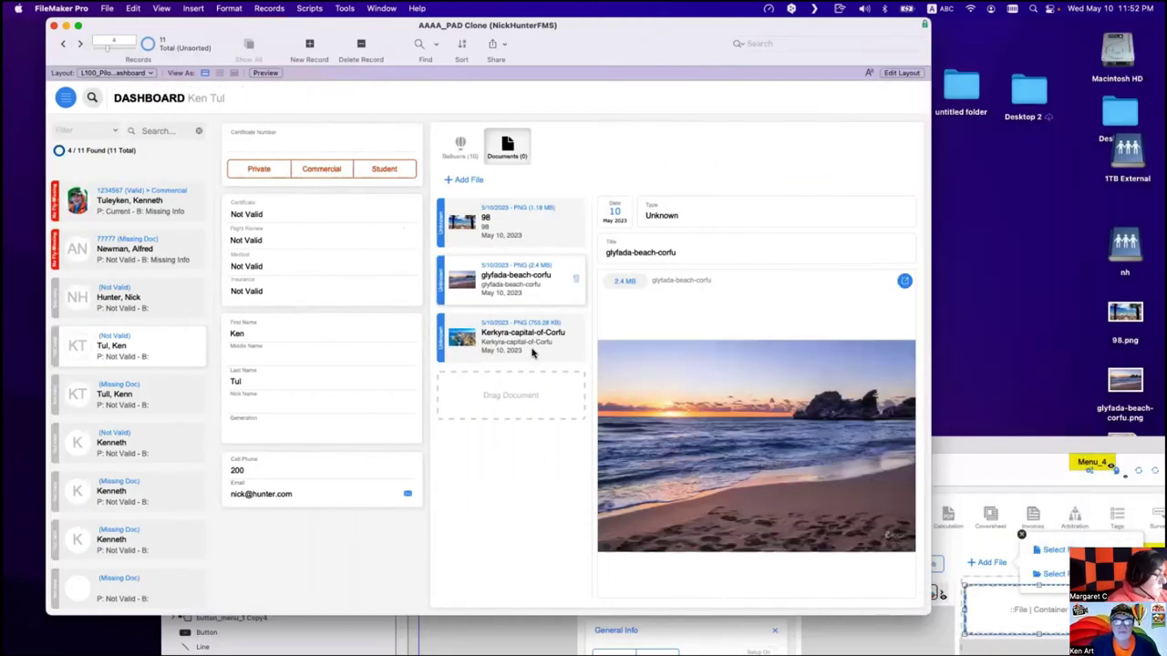
pyautogui.click(533, 354)
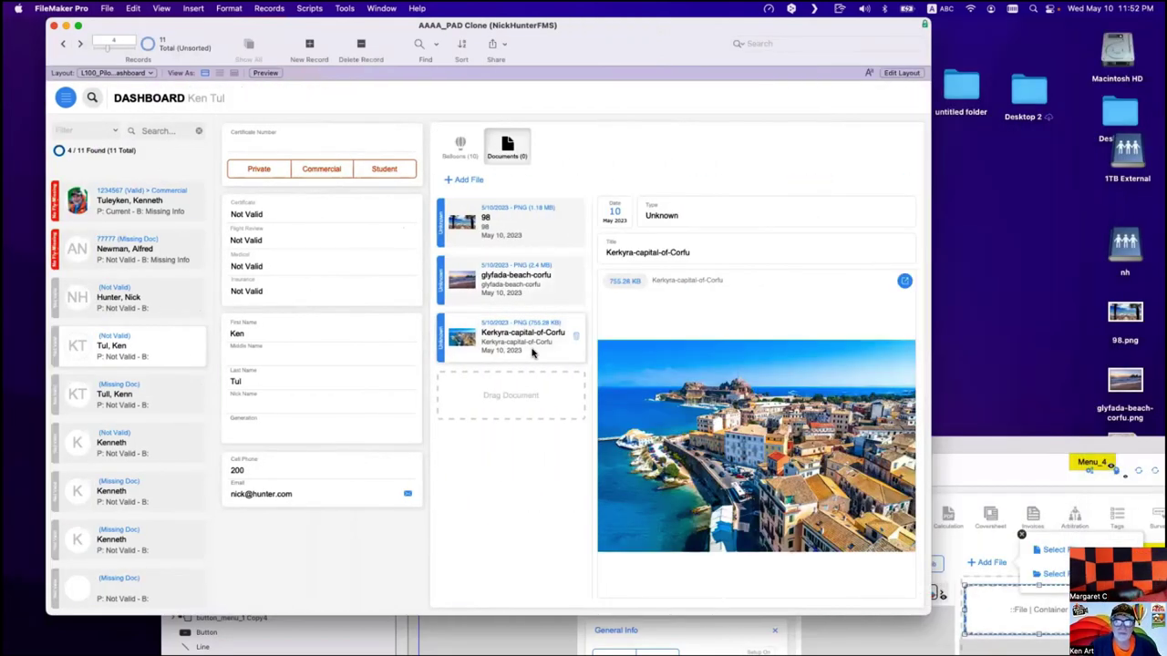
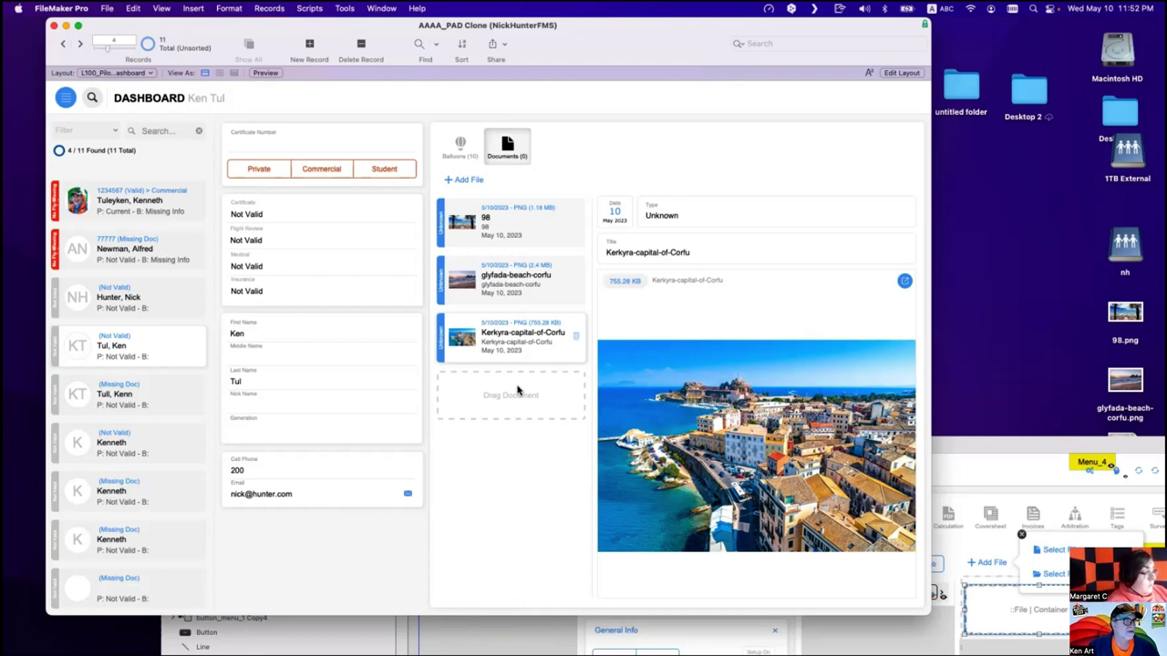
pyautogui.click(546, 281)
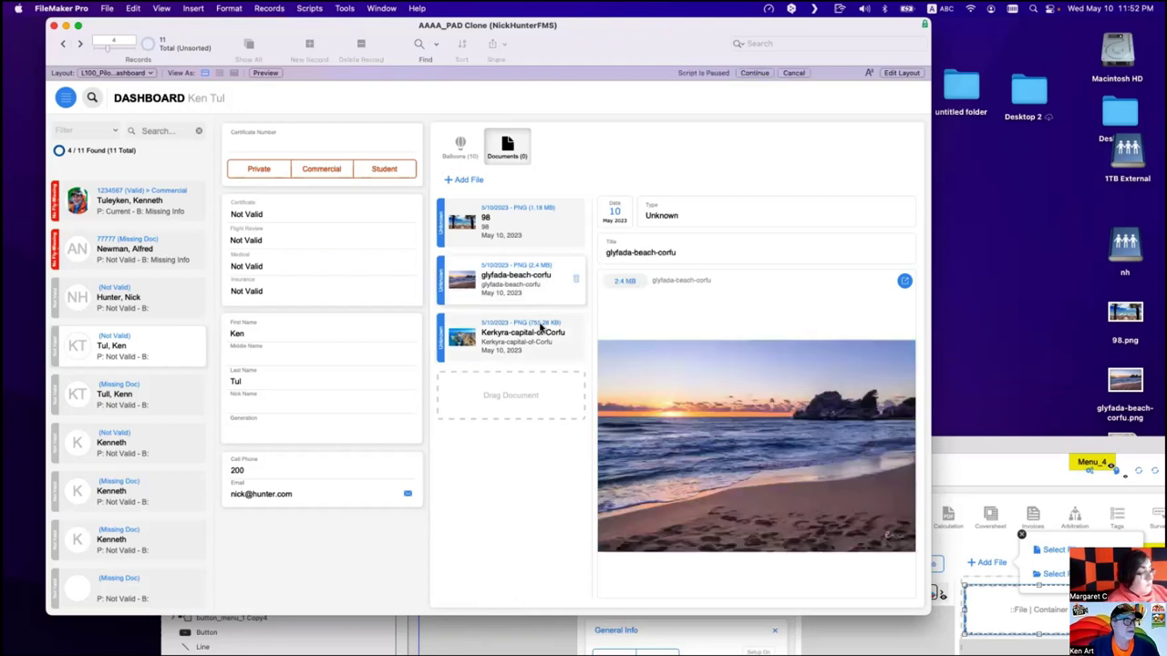
pyautogui.click(538, 327)
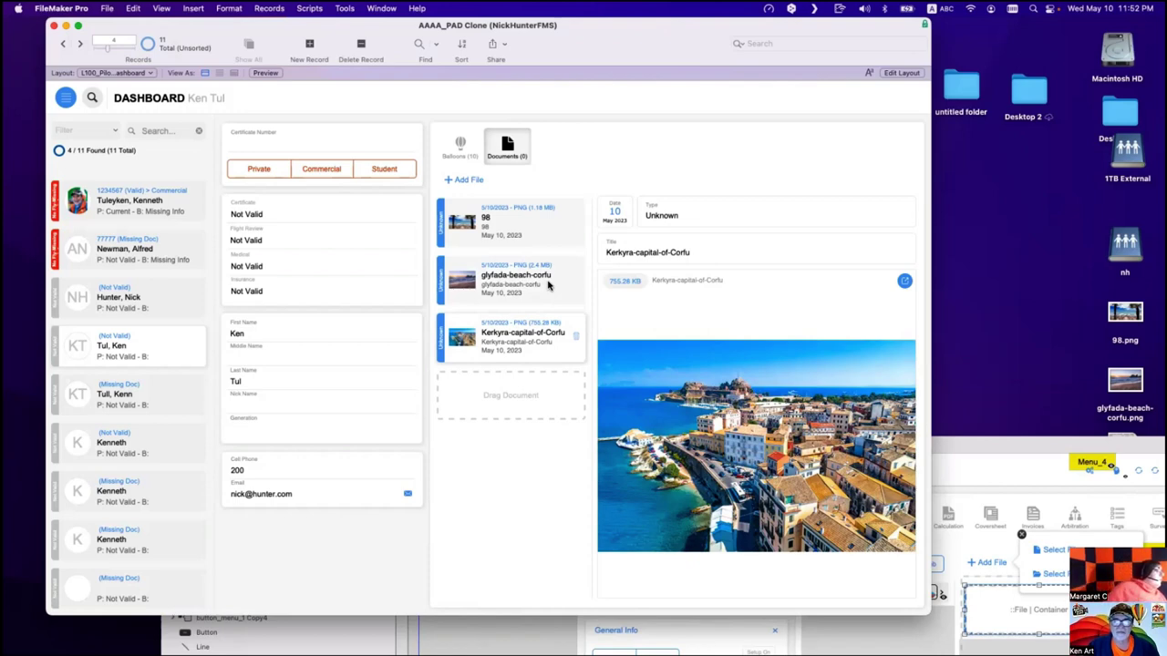
# Move the RCDB window lower to uncover more desktop files, and return to the AAAA_PAD Clone dashboard.
pyautogui.click(946, 504)
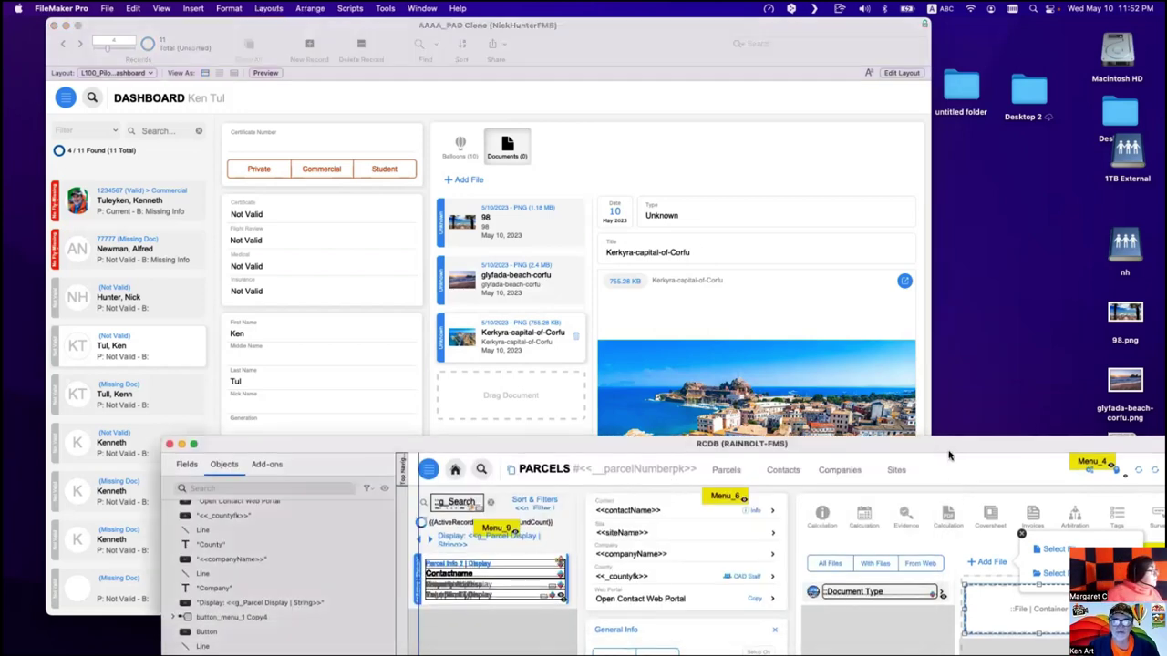
pyautogui.moveTo(948, 456); pyautogui.dragTo(968, 532)
pyautogui.click(532, 444)
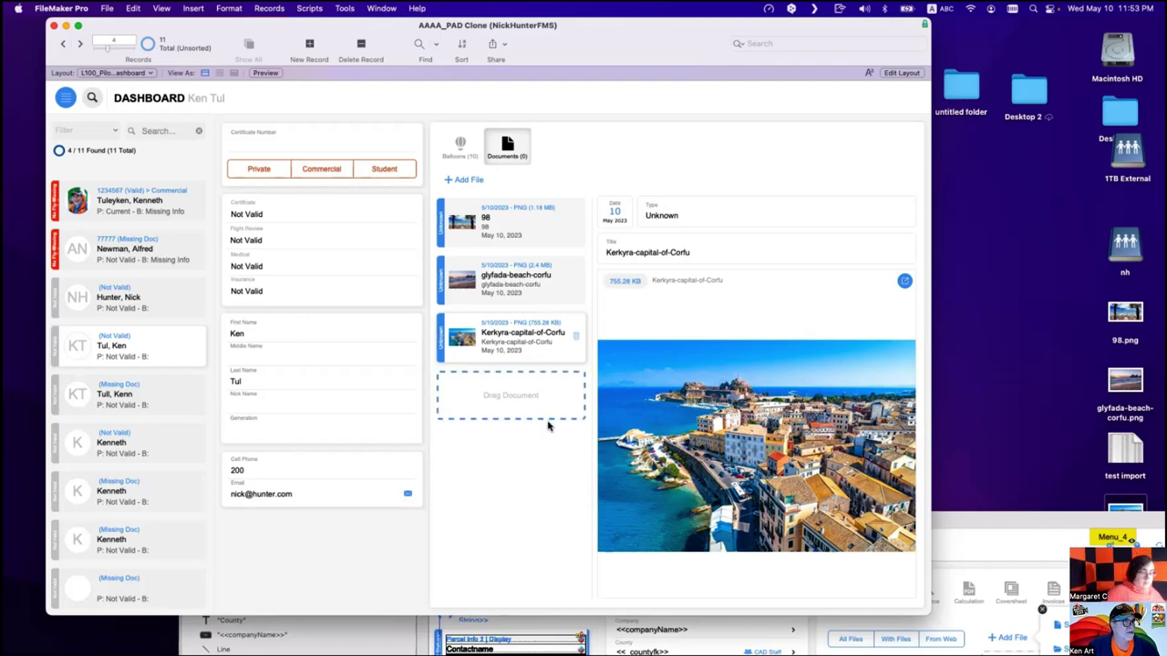
# Select the glyfada-beach-corfu document and the 98 document in the portal to compare their previews.
pyautogui.click(515, 289)
pyautogui.click(527, 228)
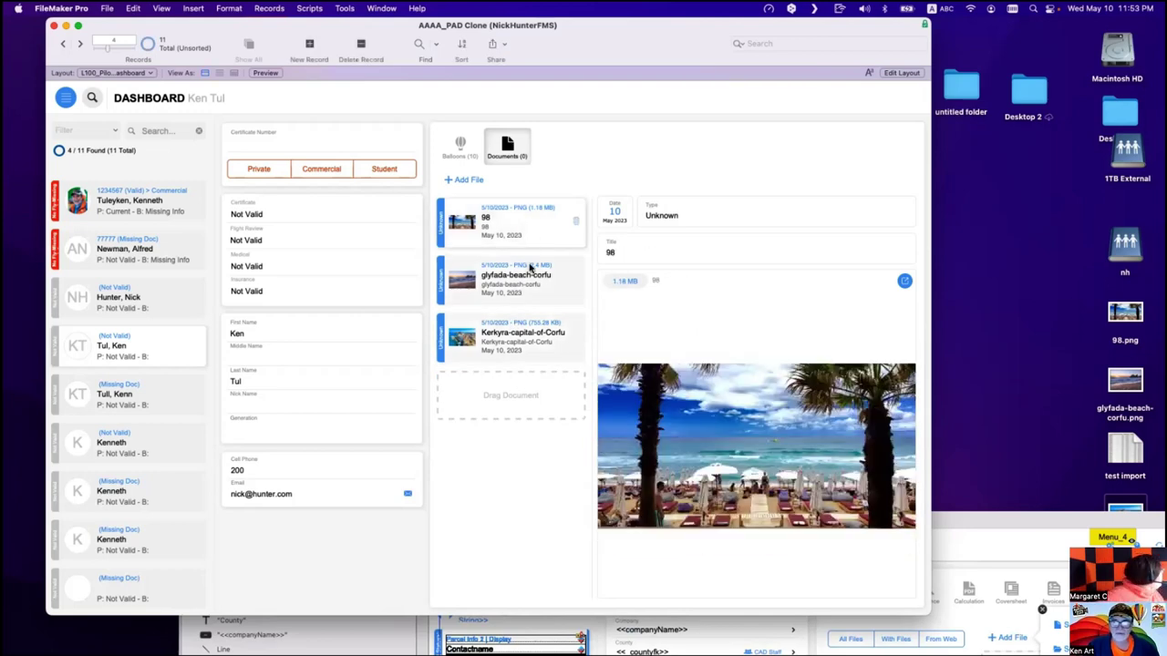
# Preview the glyfada-beach-corfu and Kerkyra-capital-of-Corfu documents attached to the pilot record.
pyautogui.click(529, 267)
pyautogui.click(533, 339)
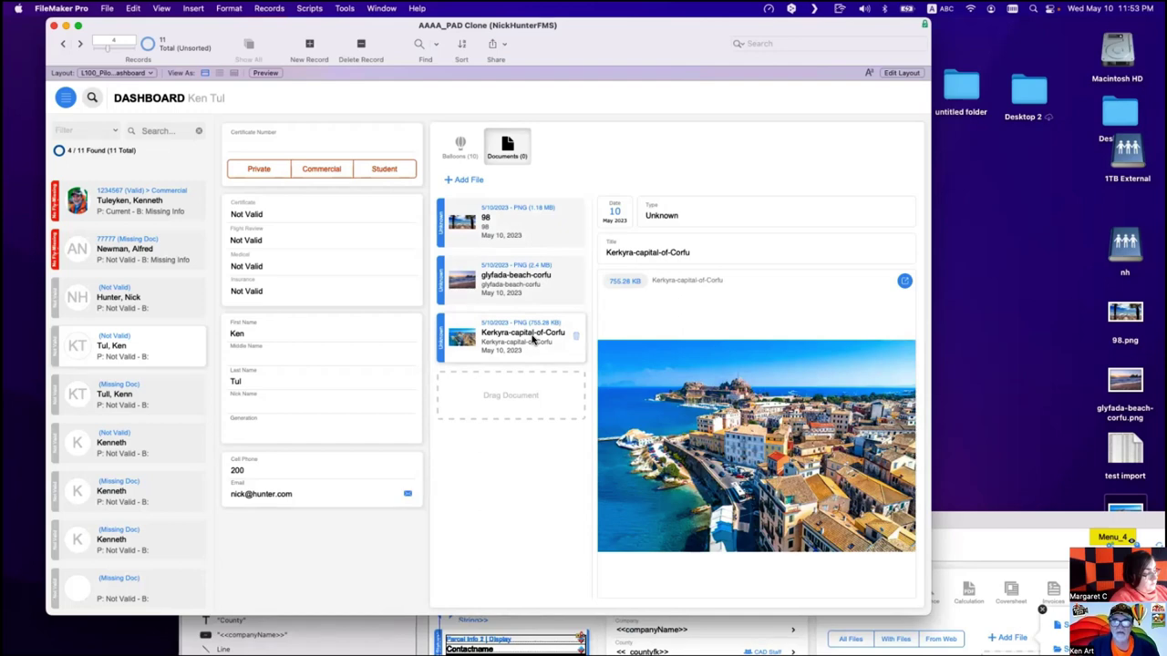
# In the RCDB file, search the managed layouts for "vali" and open the VALI1 value list layout.
pyautogui.click(951, 523)
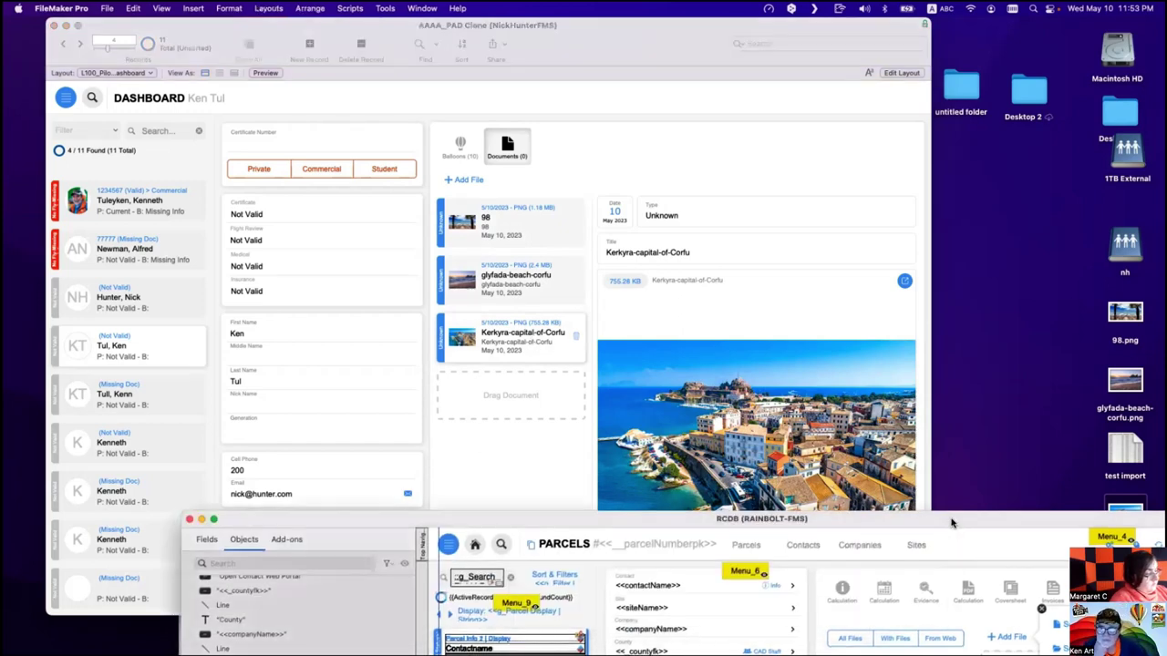
pyautogui.press('super+w')
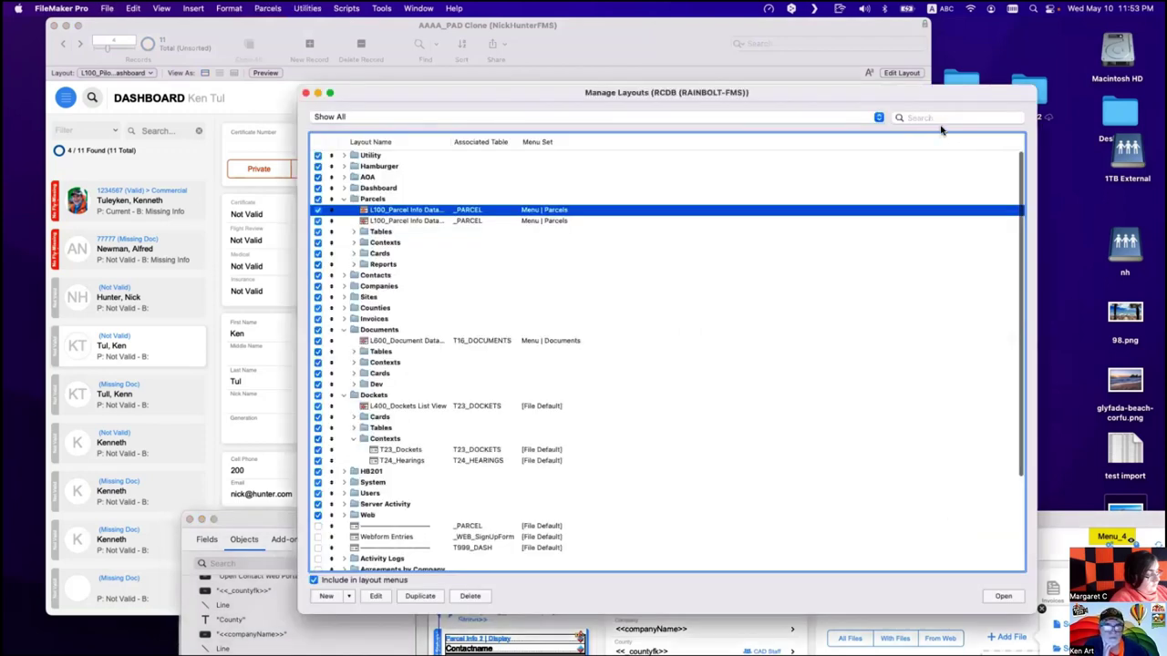
pyautogui.click(939, 119)
pyautogui.write('vali')
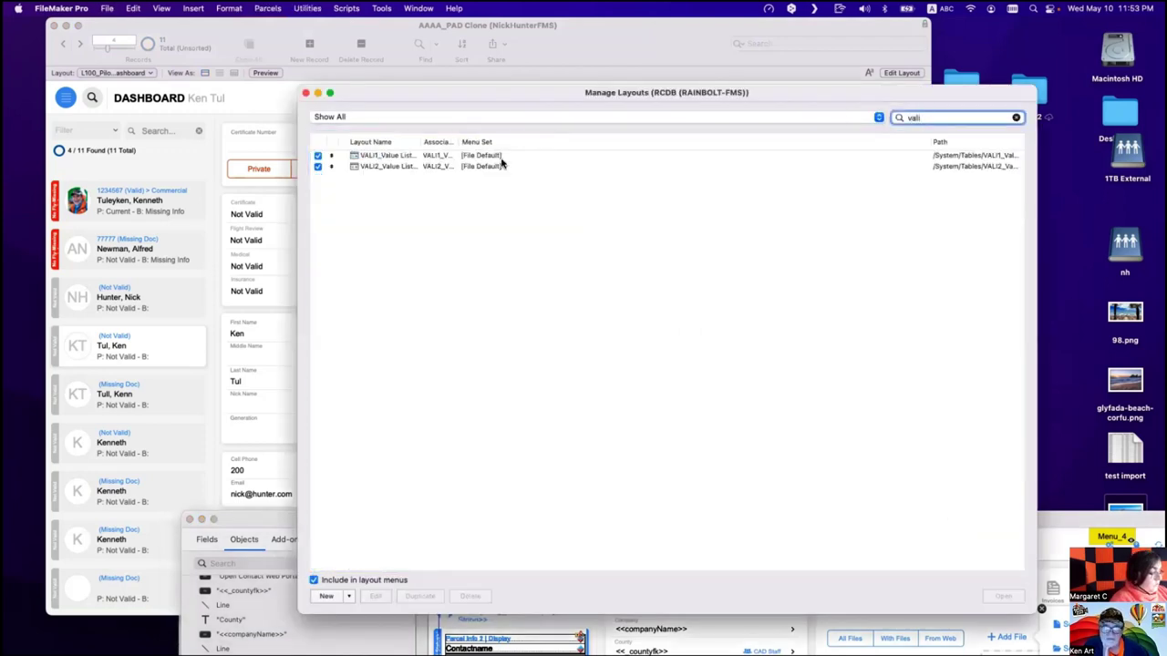
pyautogui.click(462, 156)
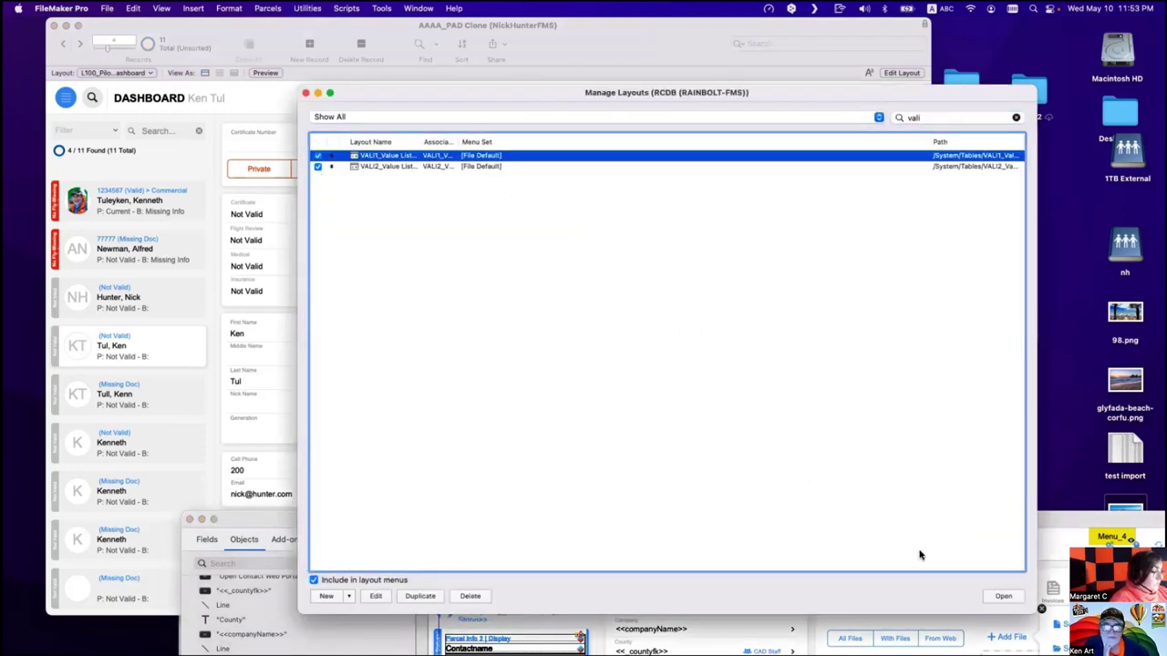
pyautogui.click(1002, 596)
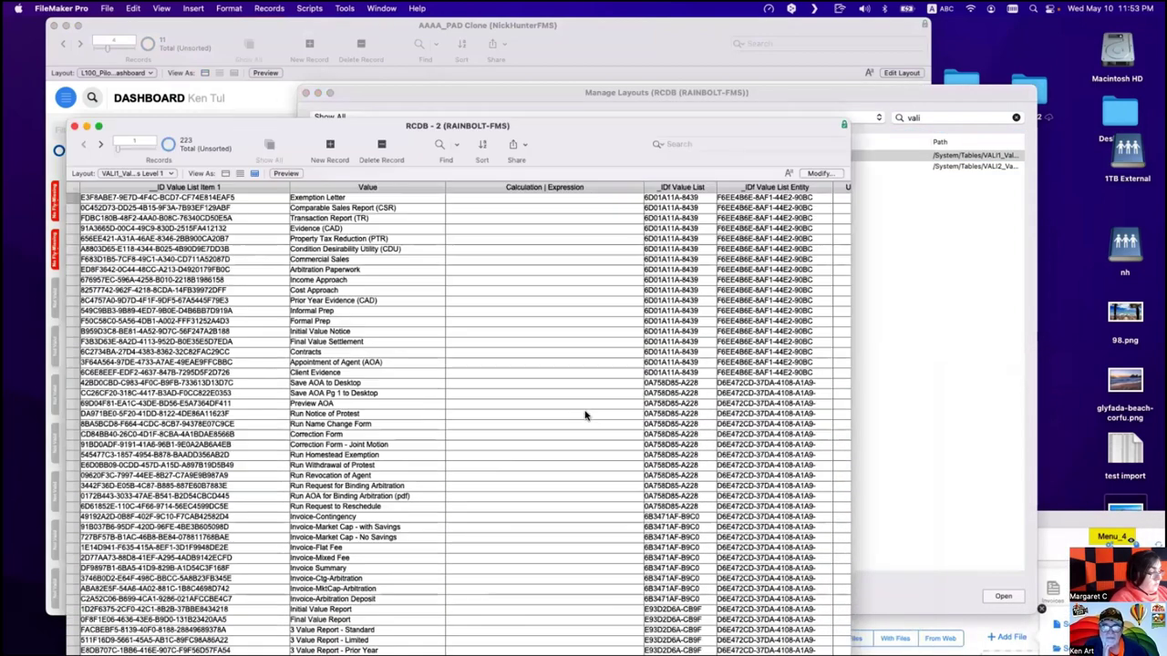
# Examine the value list records, including their Entity, Value List Title and Slide Number columns.
pyautogui.hscroll(5, 585, 416)
pyautogui.hscroll(5, 586, 416)
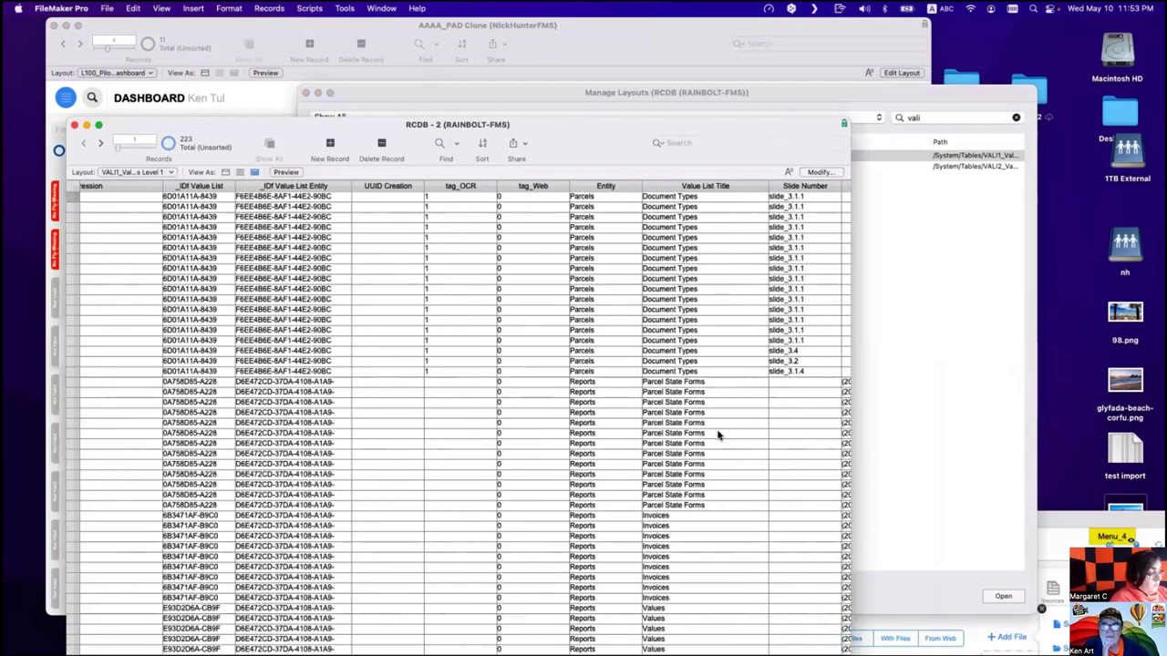
pyautogui.scroll(-5, 711, 477)
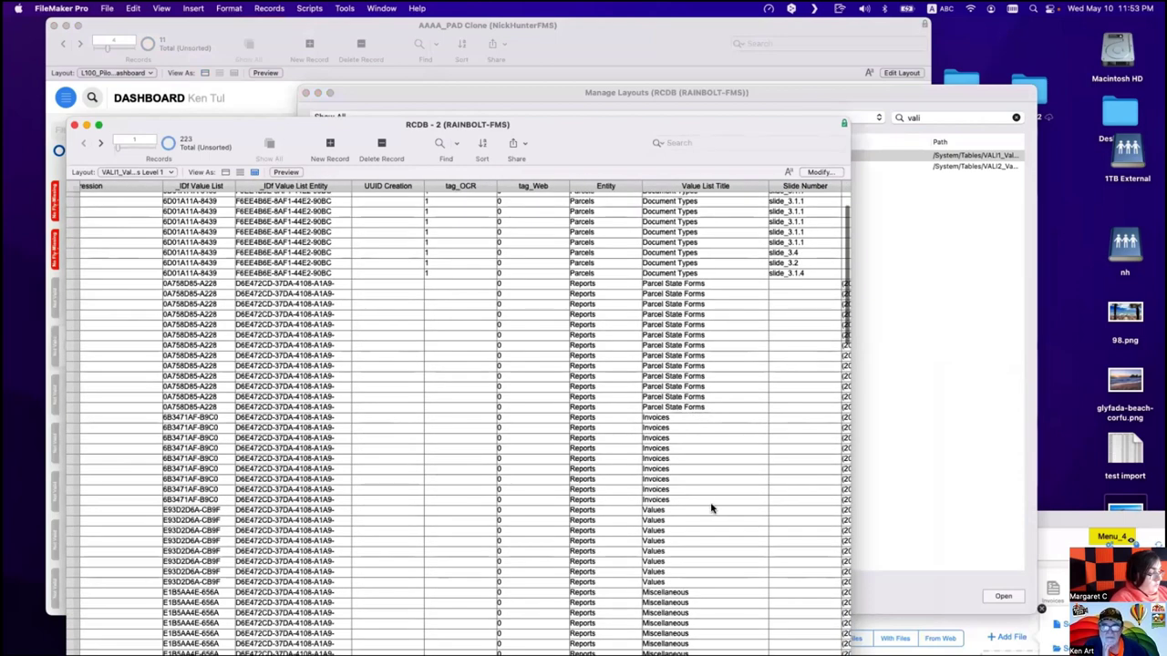
pyautogui.scroll(-3, 703, 478)
pyautogui.scroll(-15, 720, 524)
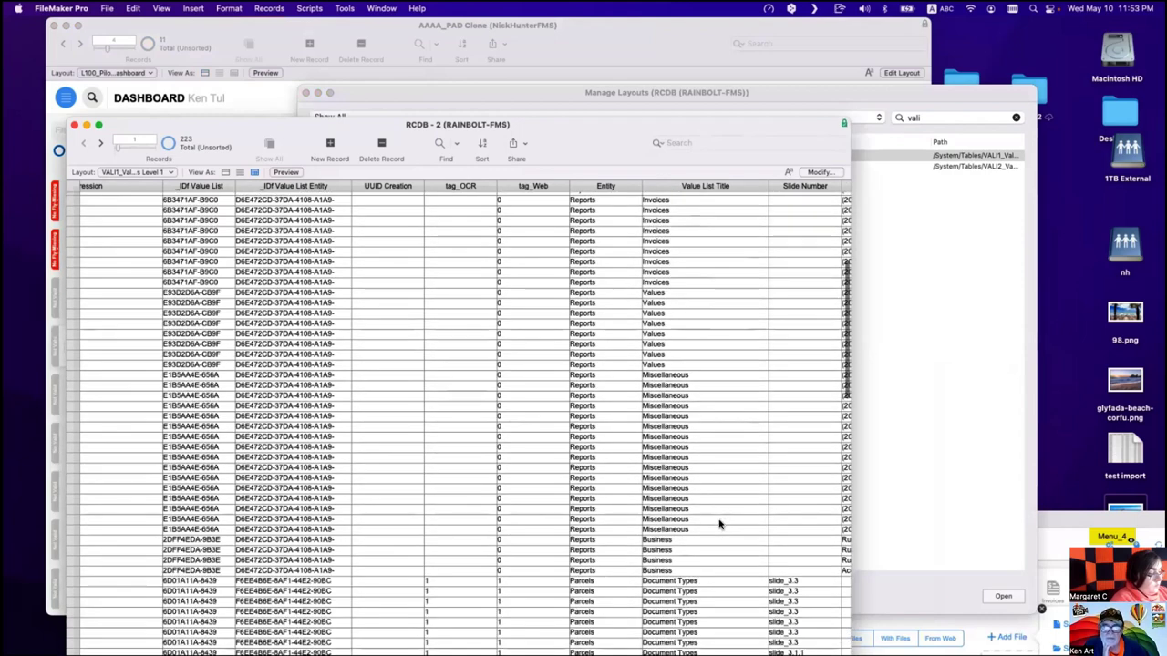
pyautogui.scroll(-10, 727, 492)
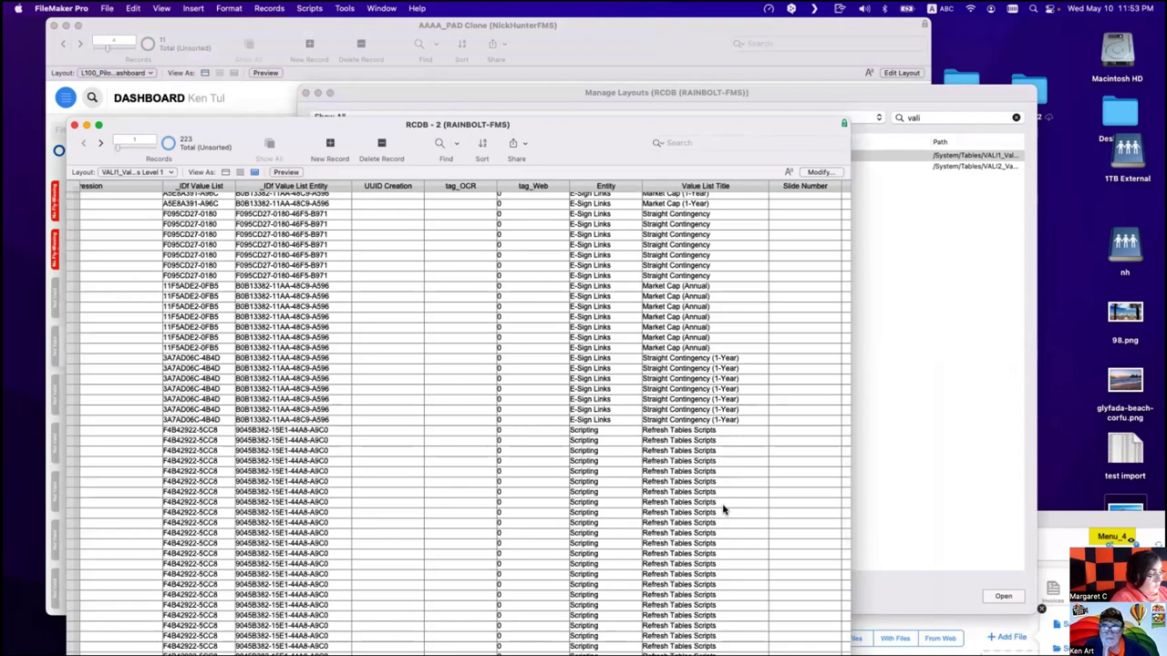
pyautogui.scroll(5, 723, 510)
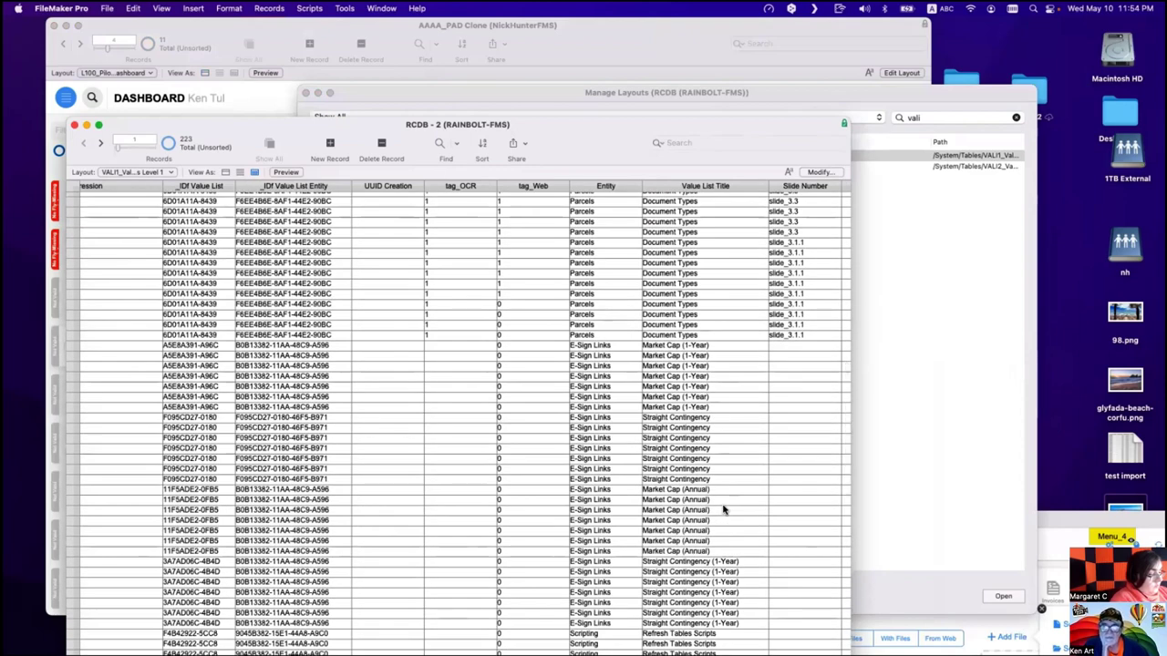
pyautogui.scroll(15, 723, 511)
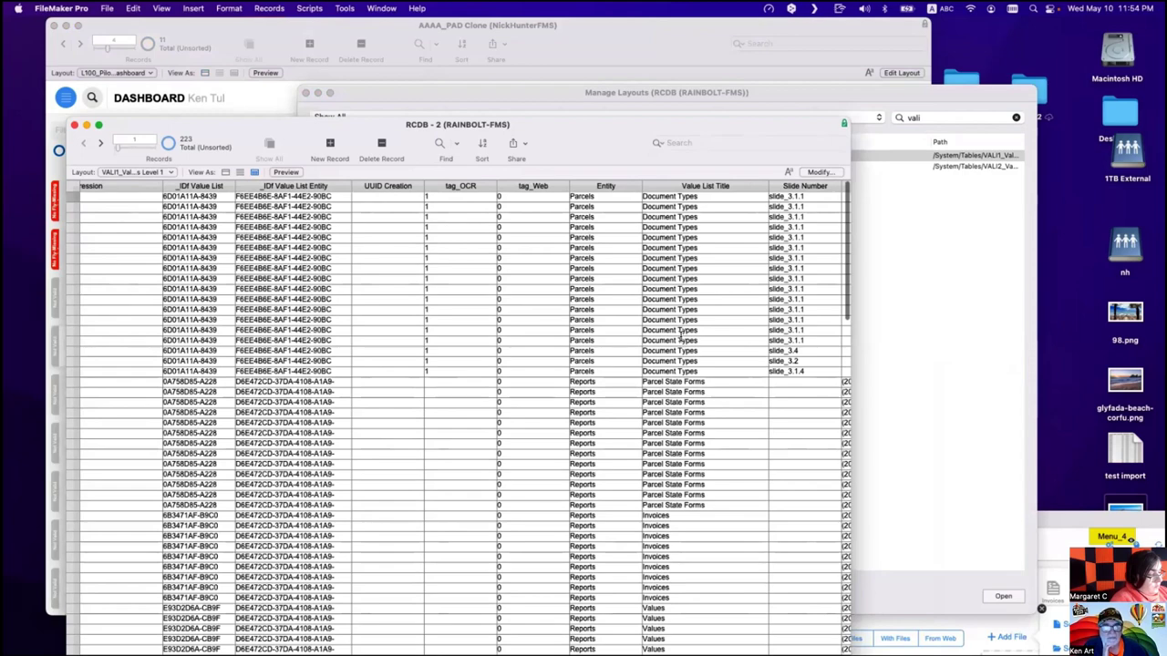
pyautogui.click(680, 338)
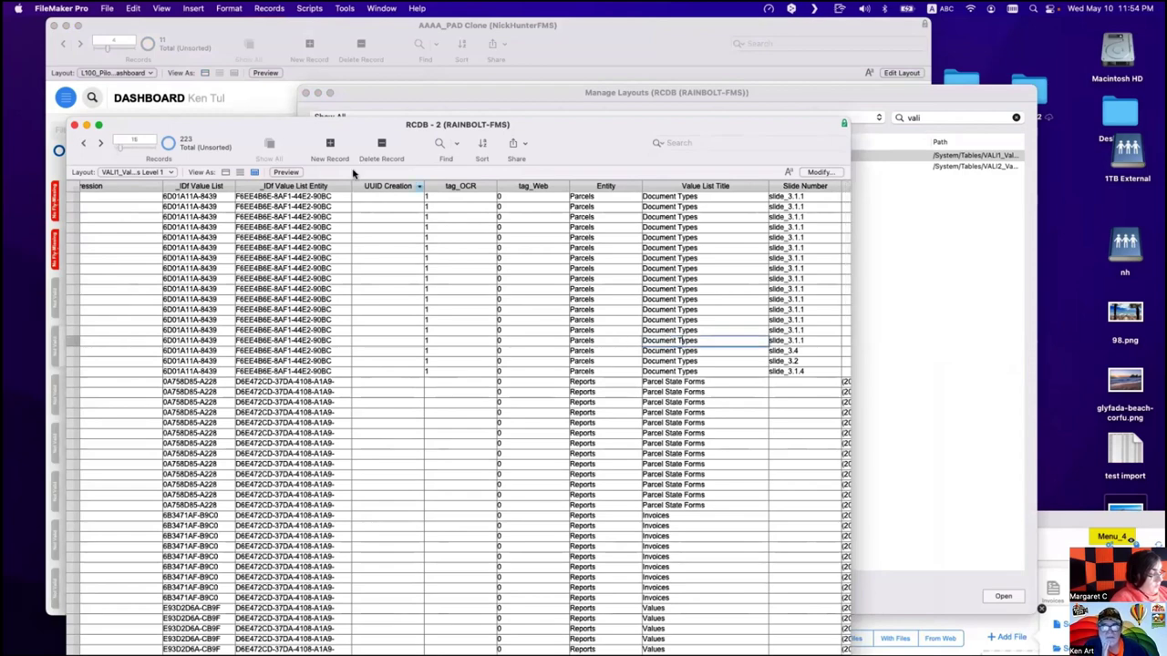
# Move the value list window aside and switch the RCDB Parcels window from layout editing to Browse mode.
pyautogui.moveTo(327, 128); pyautogui.dragTo(876, 284)
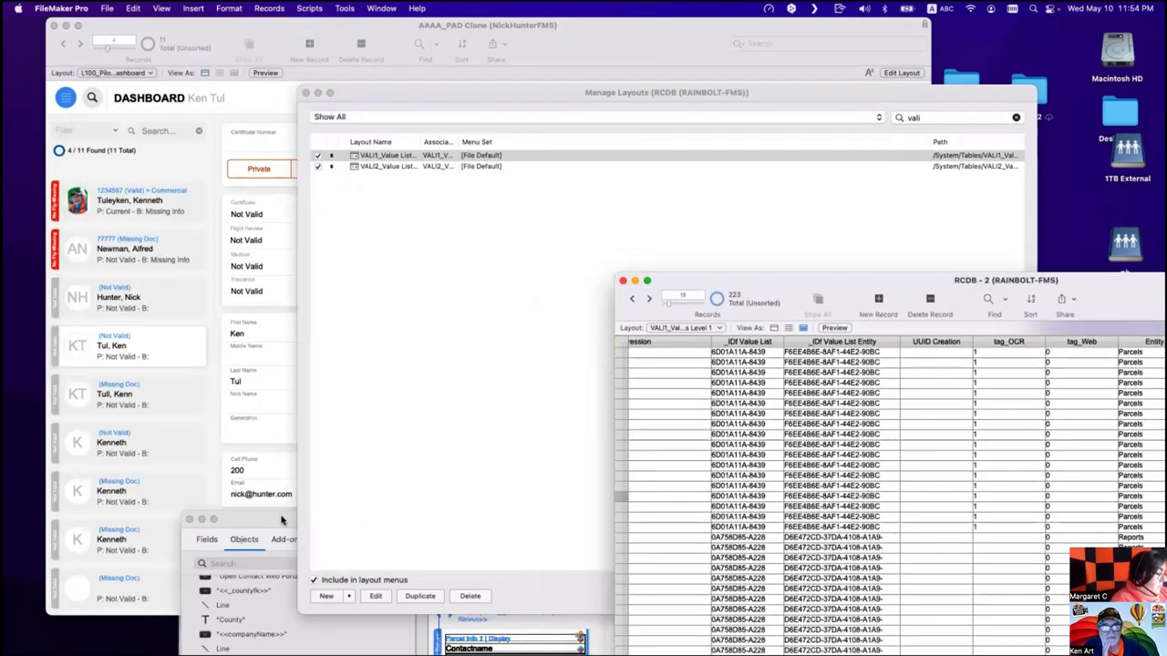
pyautogui.click(283, 520)
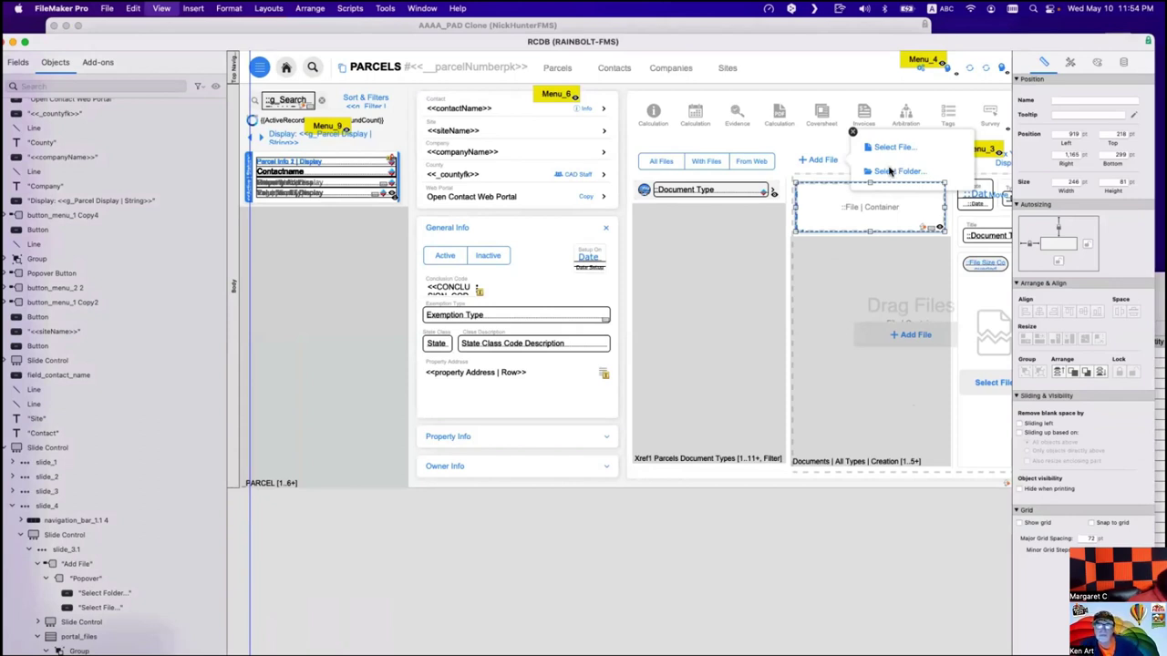
pyautogui.click(890, 171)
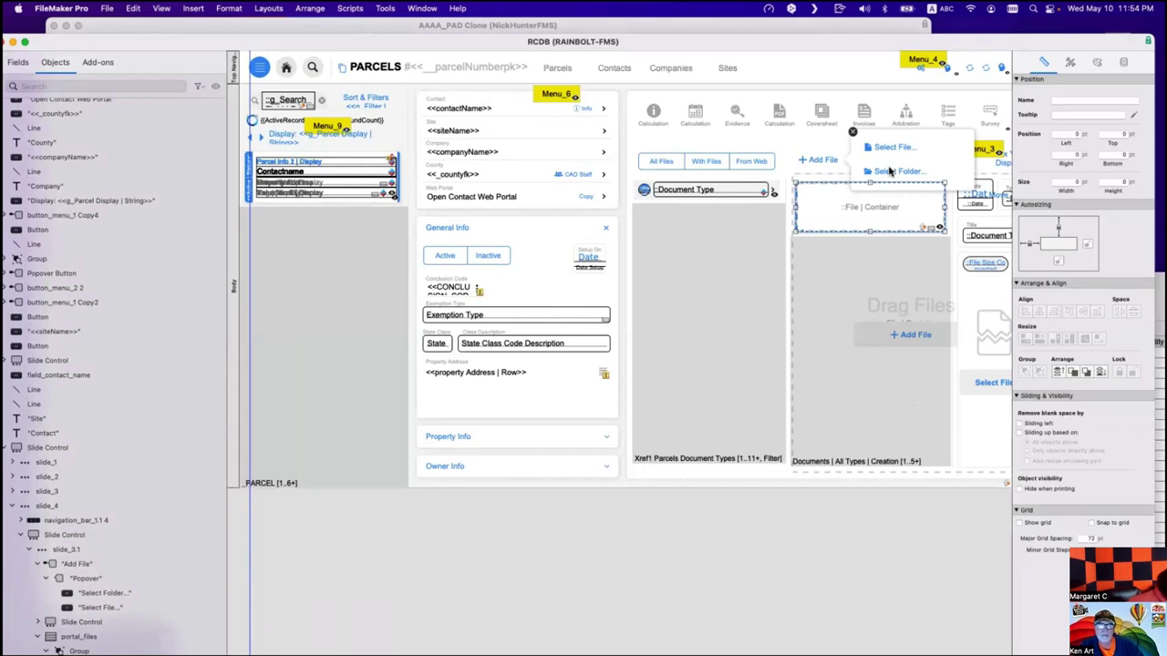
pyautogui.press('super+b')
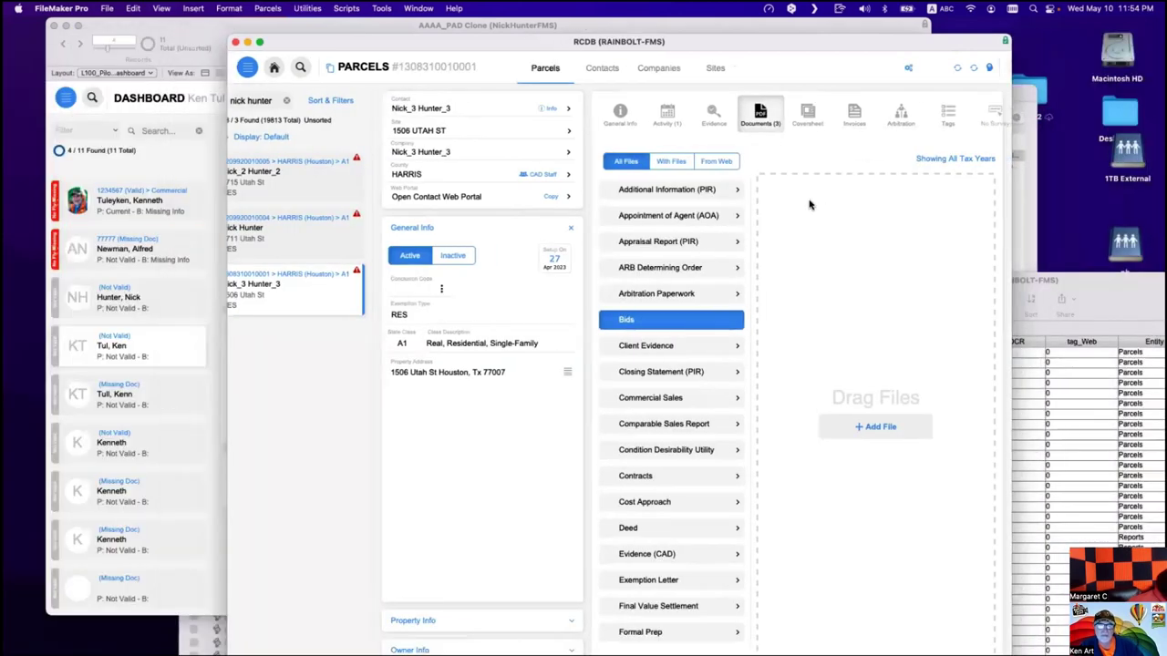
# Show the parcel's documents filed under the Foundation Problems (PIR) document type.
pyautogui.click(760, 114)
pyautogui.scroll(-5, 653, 278)
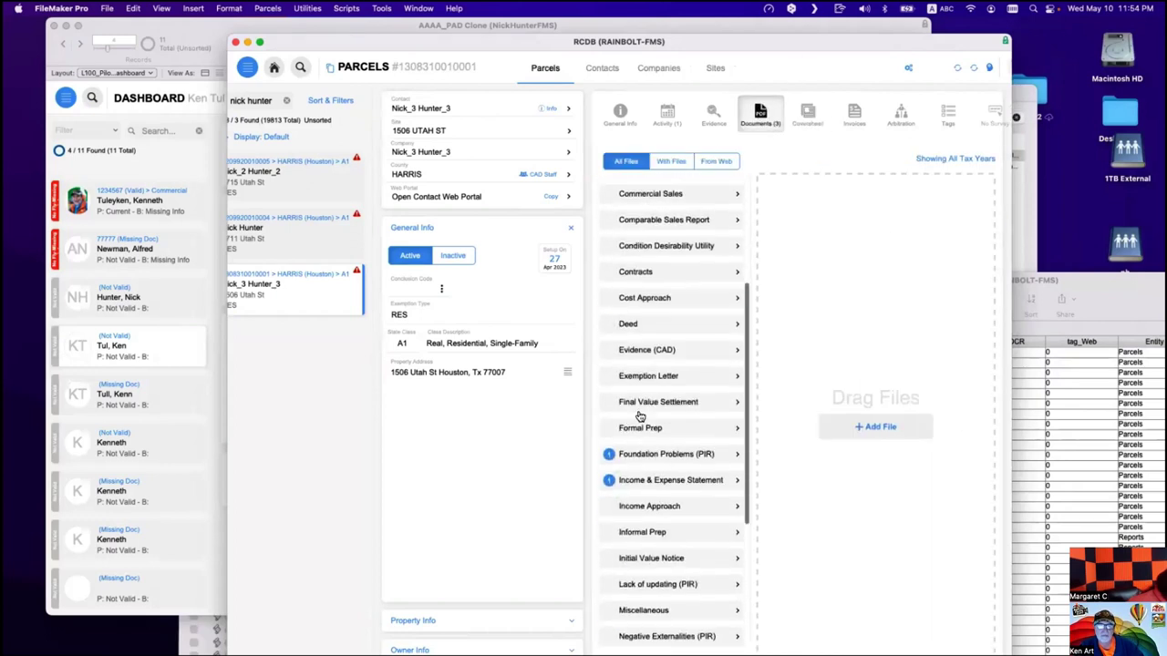
pyautogui.click(644, 456)
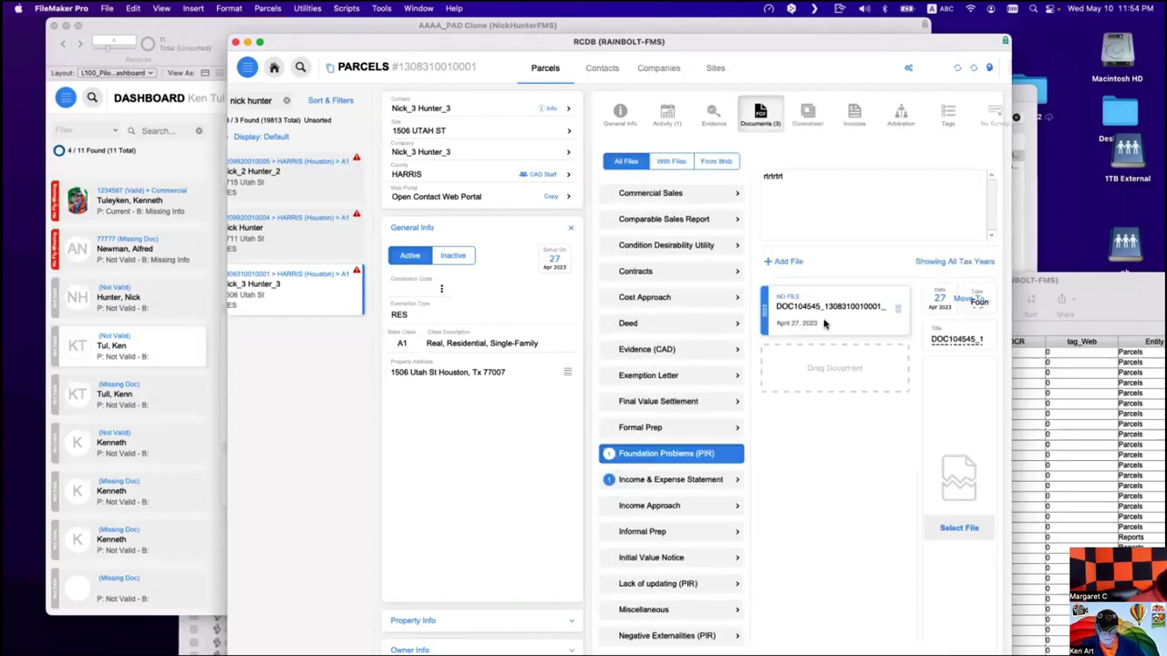
# Widen the Parcels window, review the document types offered for moving the file, and dismiss the list without choosing one.
pyautogui.moveTo(1012, 340); pyautogui.dragTo(1156, 341)
pyautogui.click(1113, 298)
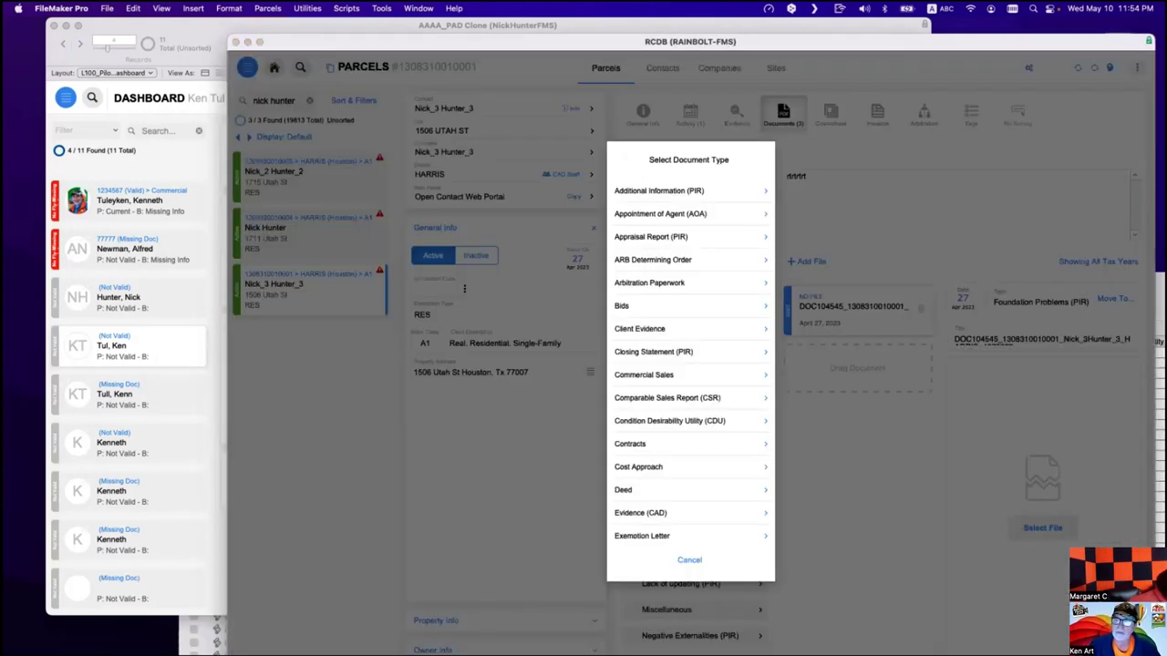
pyautogui.scroll(-3, 712, 311)
pyautogui.scroll(-5, 712, 311)
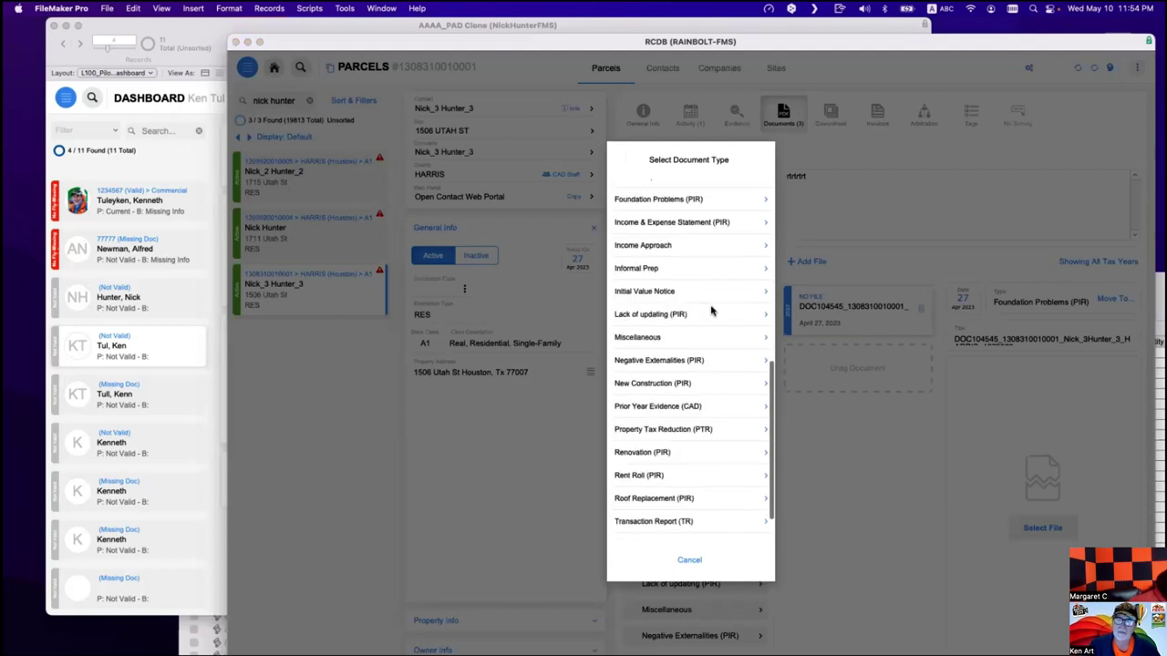
pyautogui.scroll(6, 668, 316)
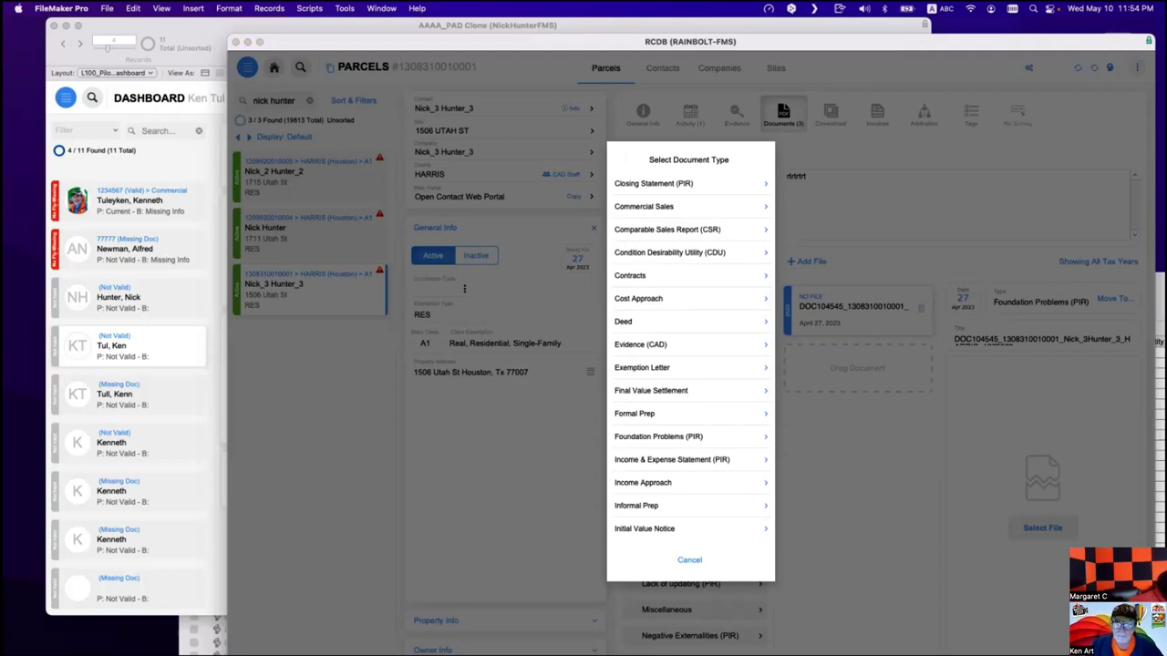
pyautogui.press('Escape')
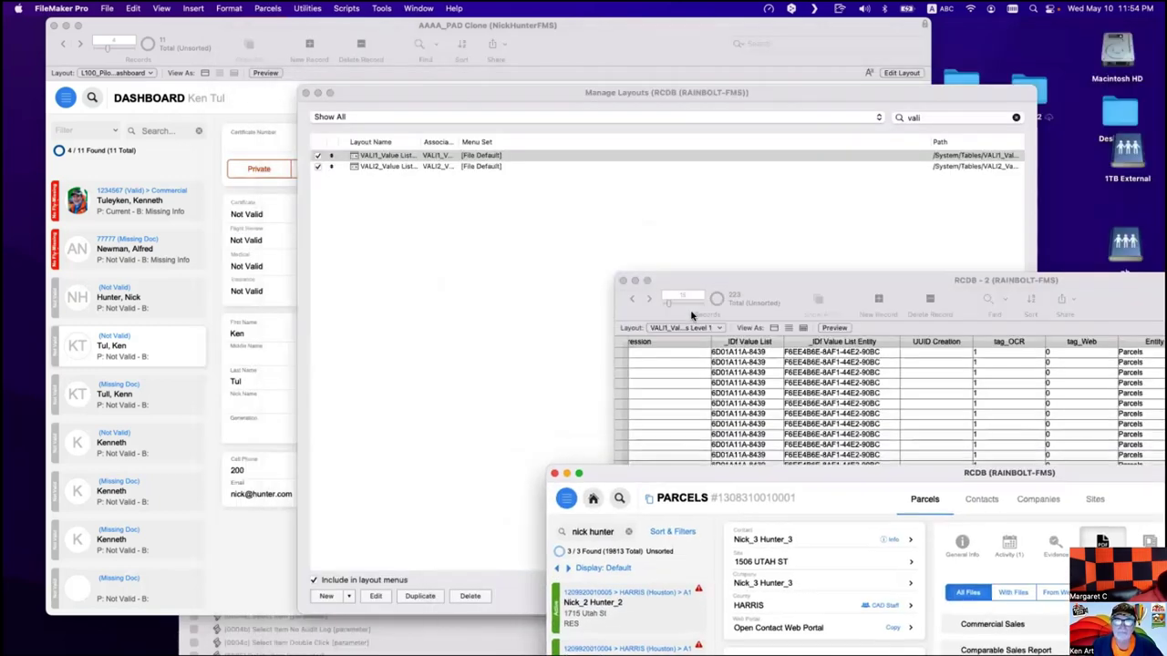
# Close the Manage Layouts window, move the value list window out of the way, and return to the AAAA_PAD Clone dashboard.
pyautogui.click(535, 252)
pyautogui.press('super+w')
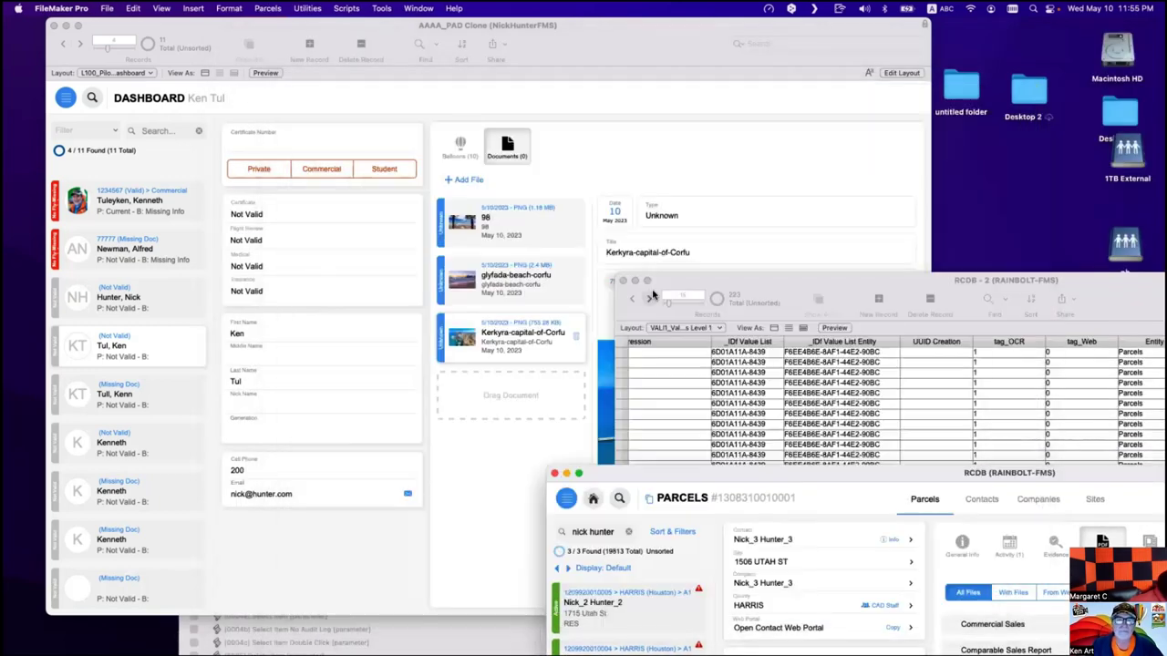
pyautogui.moveTo(704, 284); pyautogui.dragTo(897, 344)
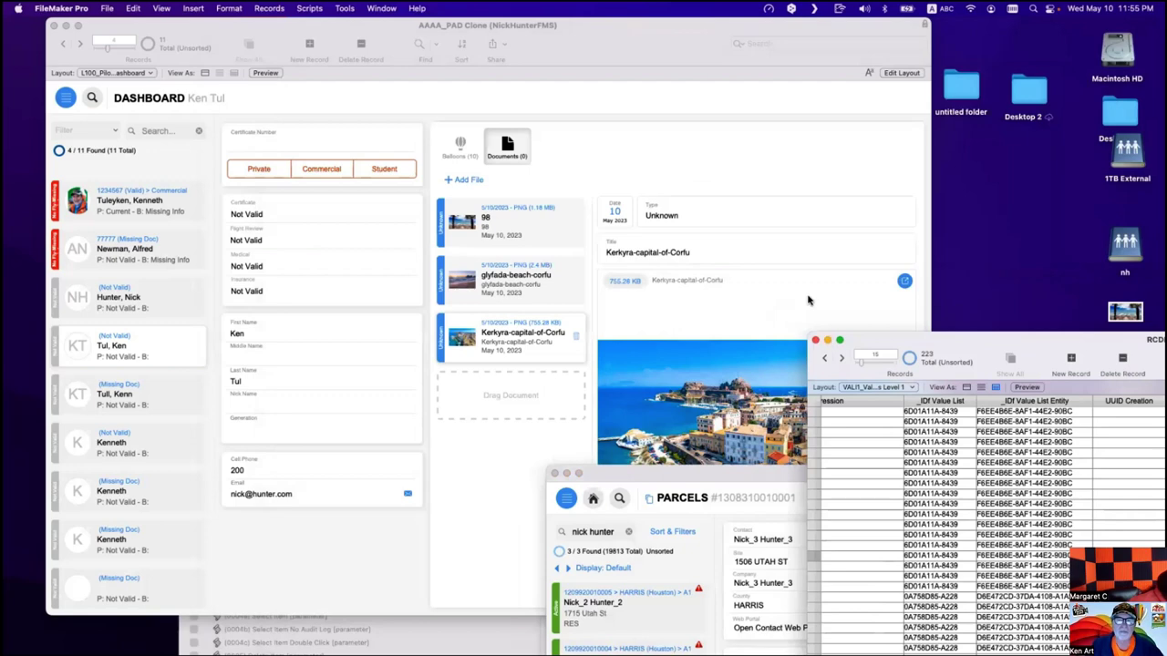
pyautogui.click(576, 457)
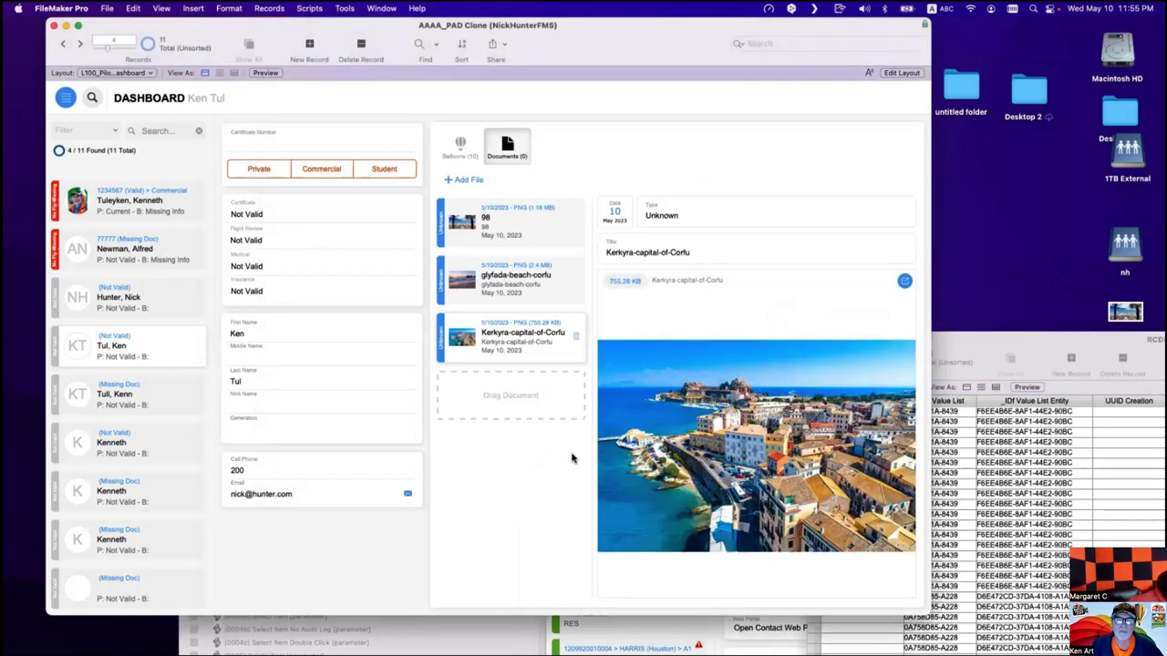
# Create a table named "VALI_Value List Items" in the AAAA_PAD Clone database.
pyautogui.press('super+shift+d')
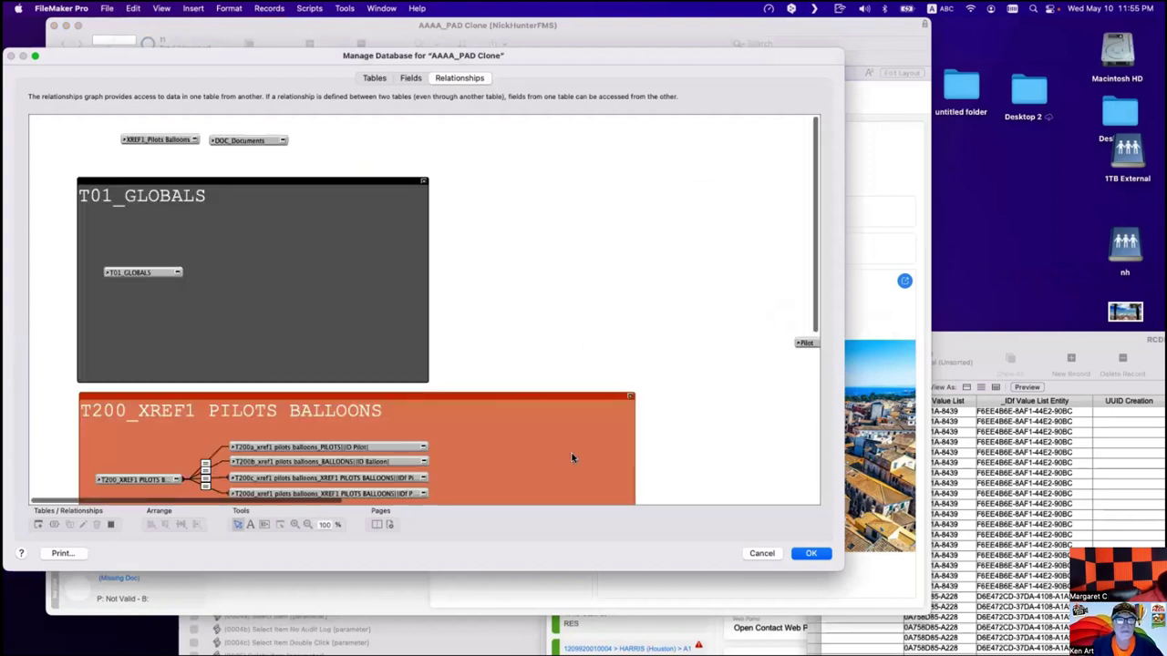
pyautogui.moveTo(343, 58); pyautogui.dragTo(396, 71)
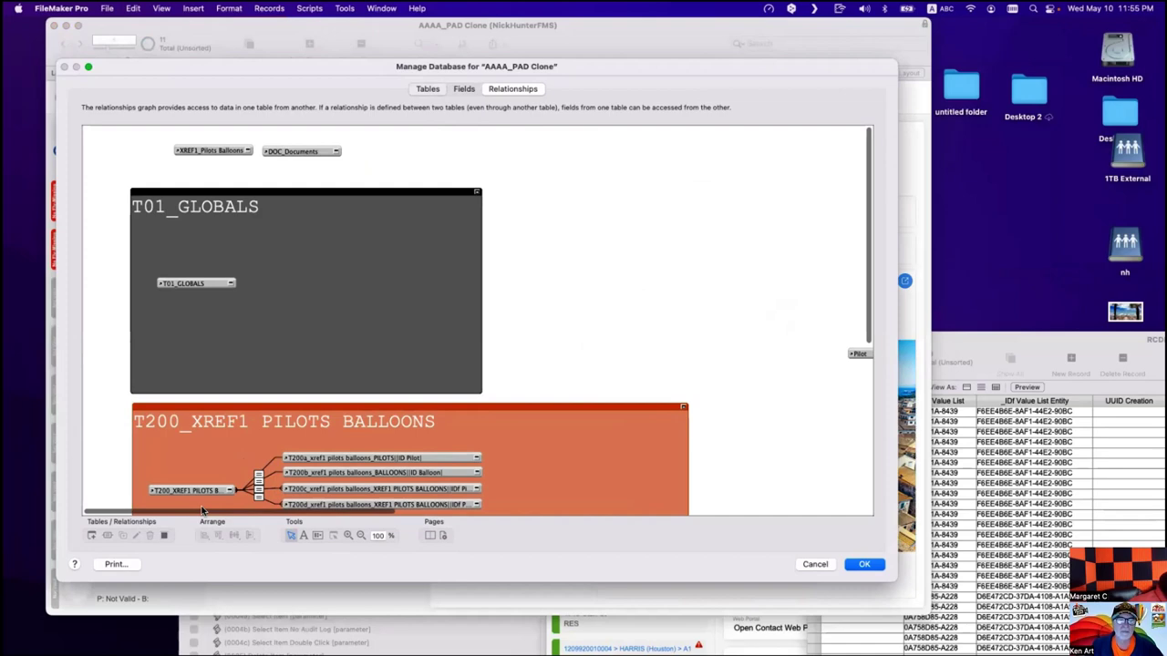
pyautogui.press('super+1')
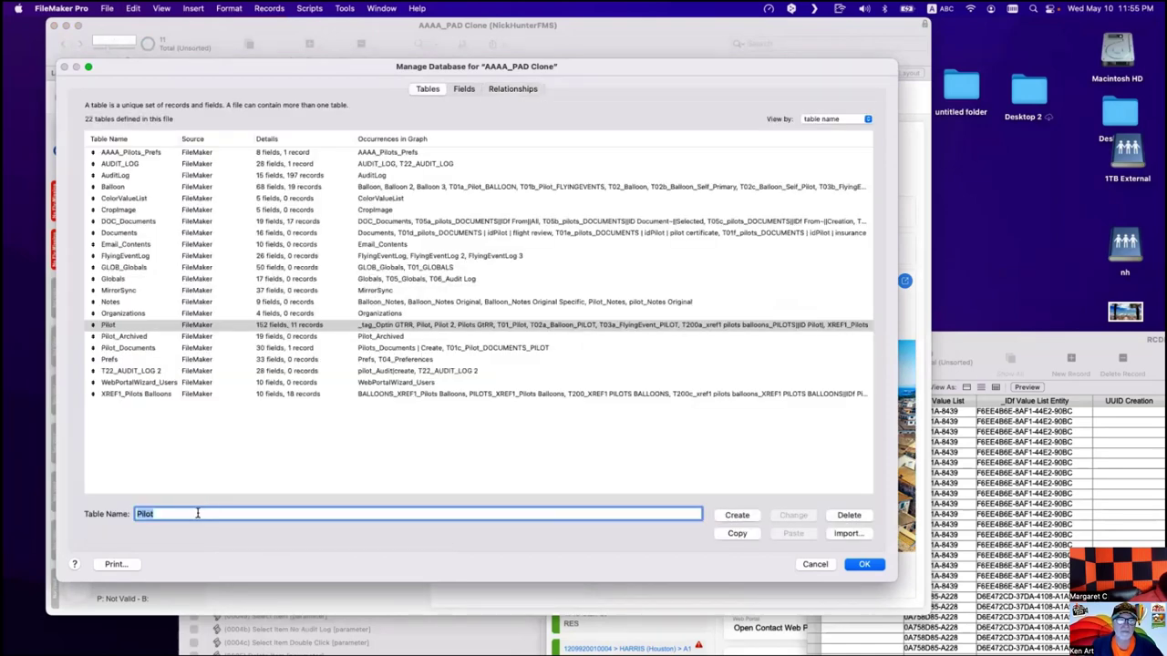
pyautogui.write('VALI')
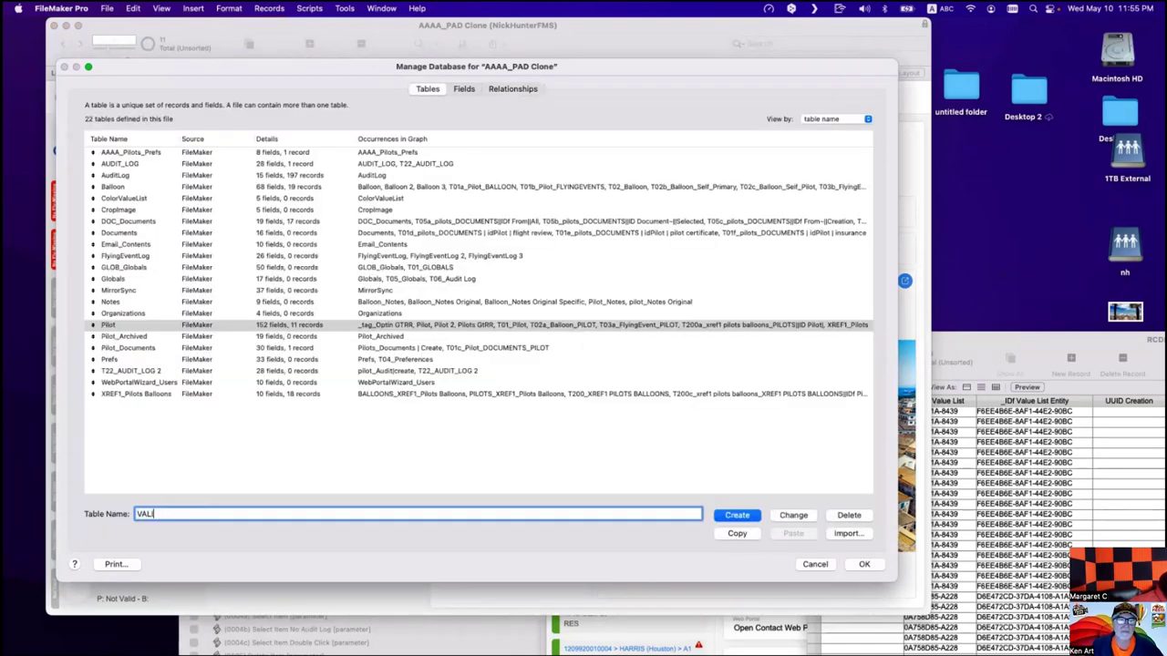
pyautogui.write('_Value List Items')
pyautogui.click(732, 516)
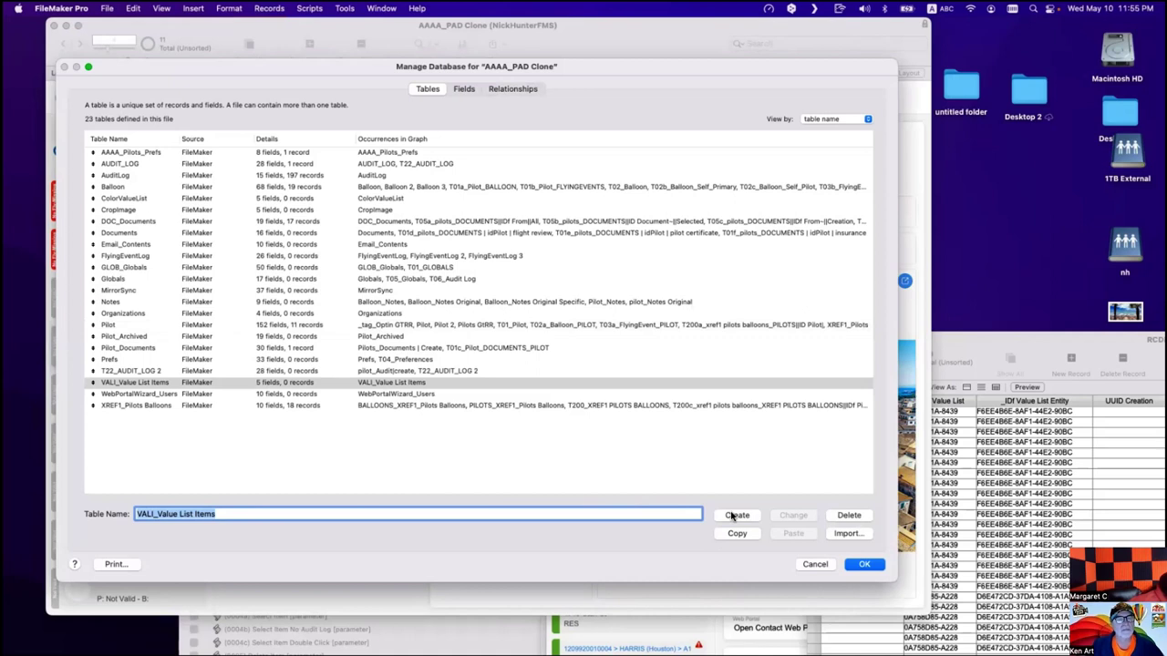
# Open the field definitions of the VALI_Value List Items table and delete all of its default fields.
pyautogui.click(271, 386)
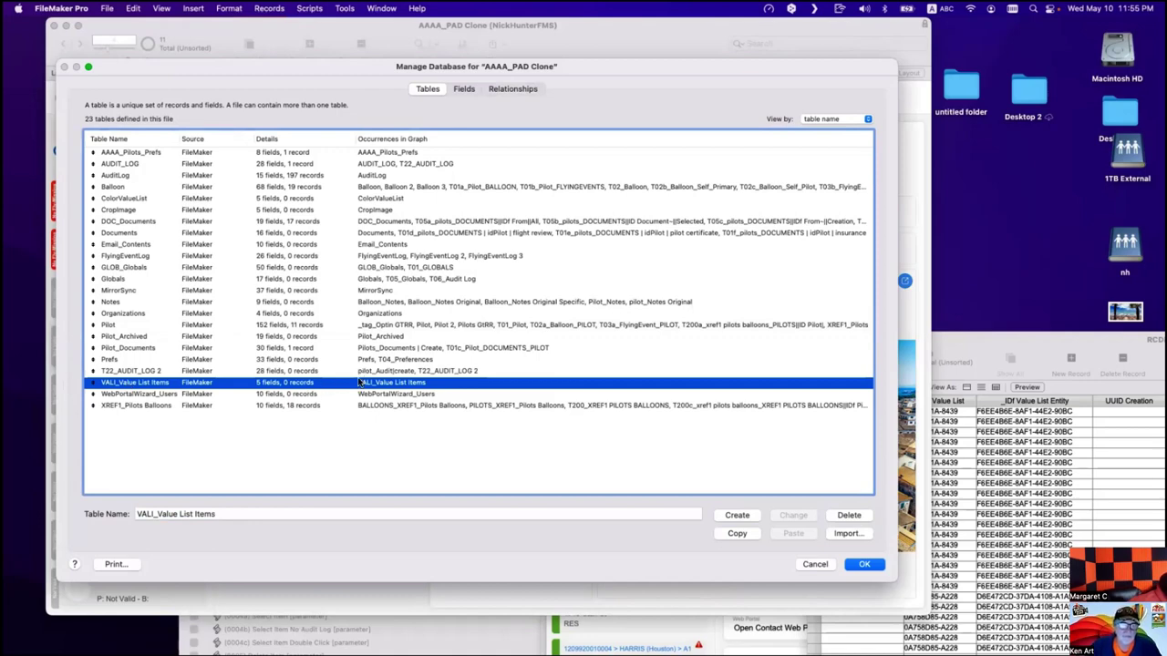
pyautogui.doubleClick(355, 386)
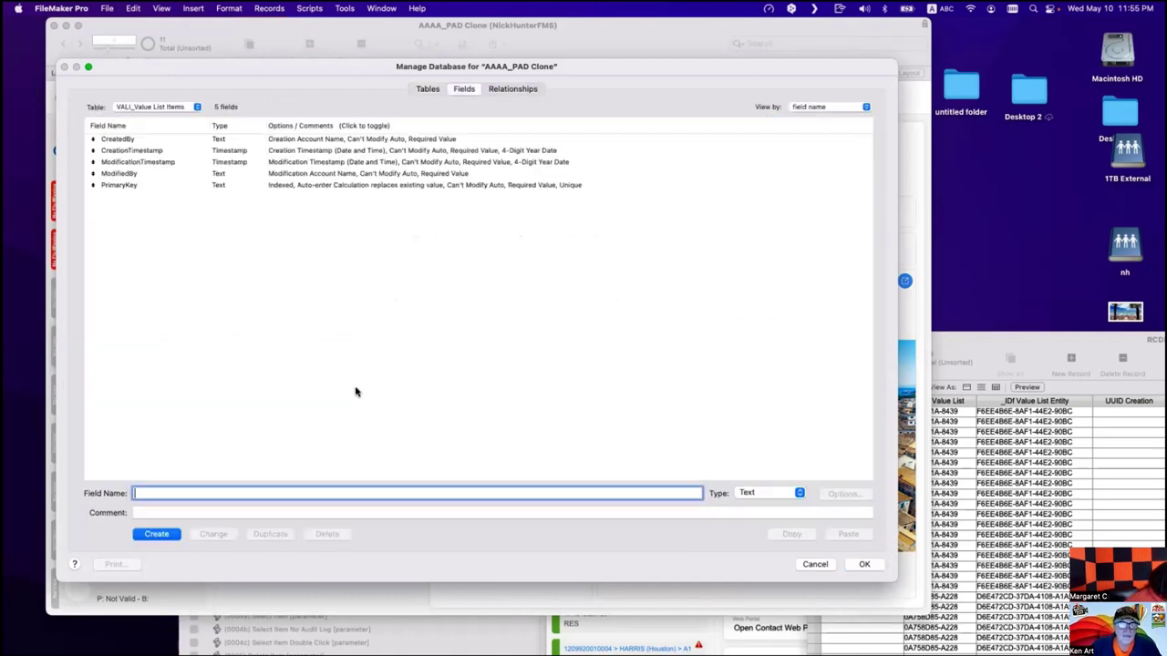
pyautogui.press('super+a')
pyautogui.click(135, 210)
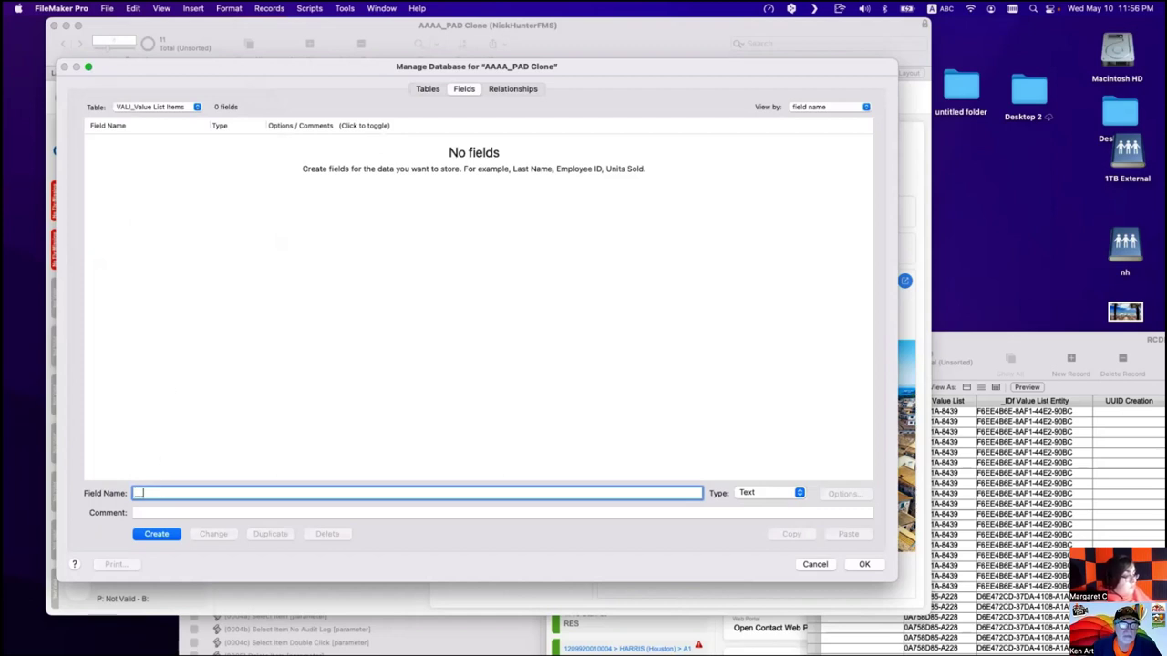
# Create a text field named "__ID Value List Item" in the VALI_Value List Items table.
pyautogui.write('_V')
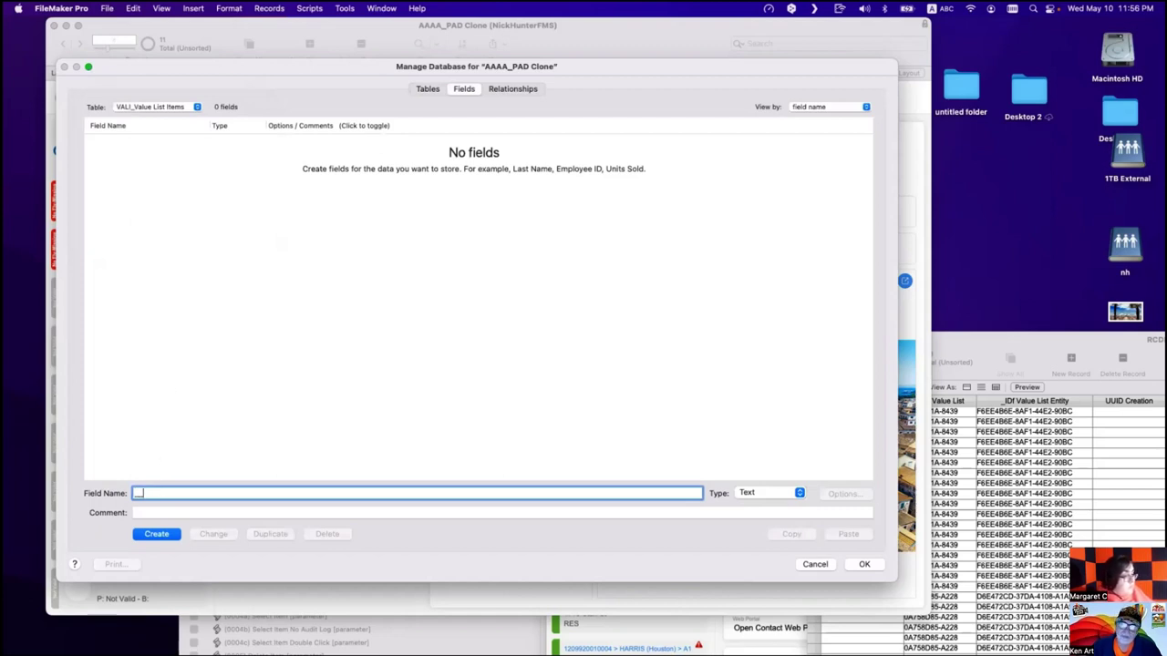
pyautogui.write('alue List')
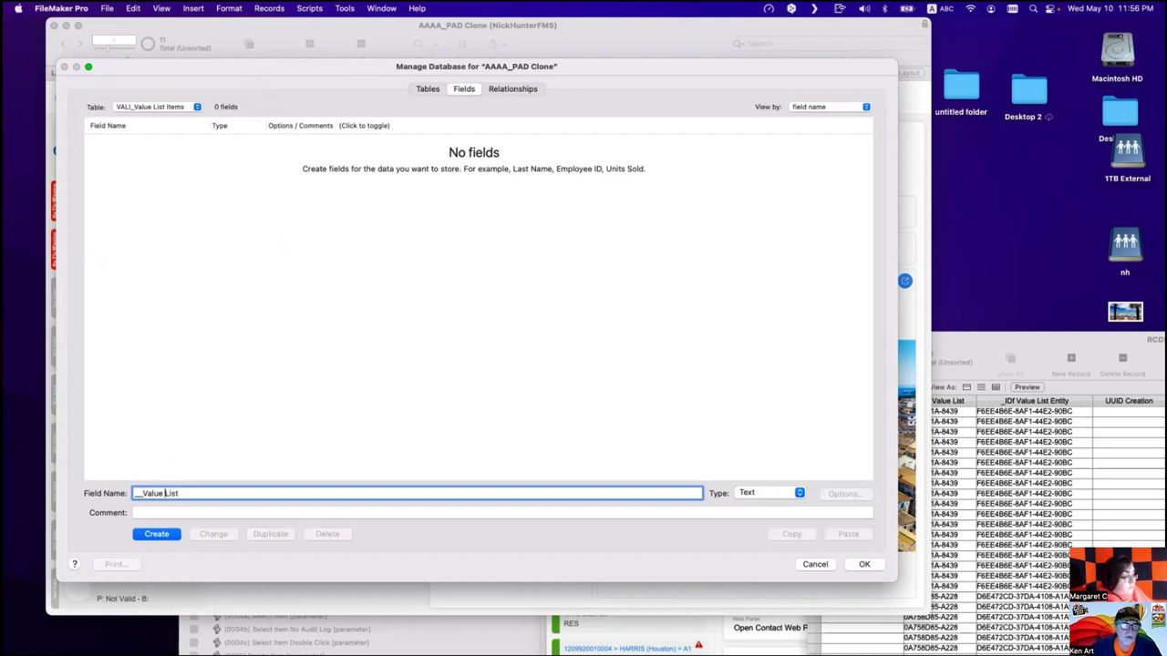
pyautogui.write('ID')
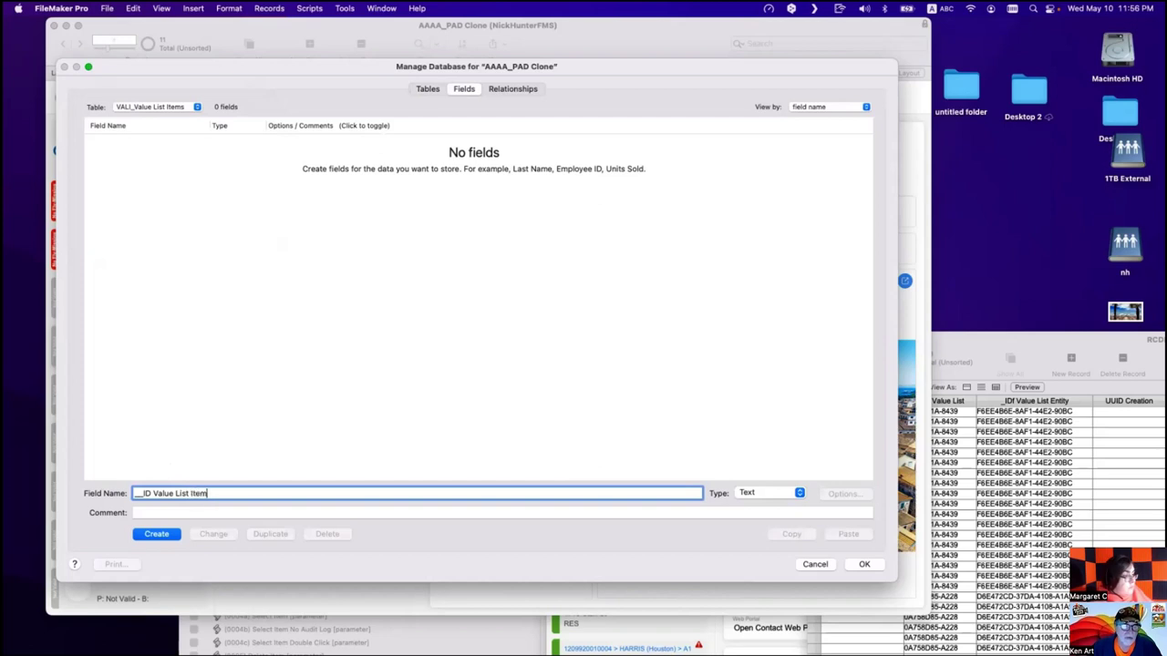
pyautogui.click(171, 539)
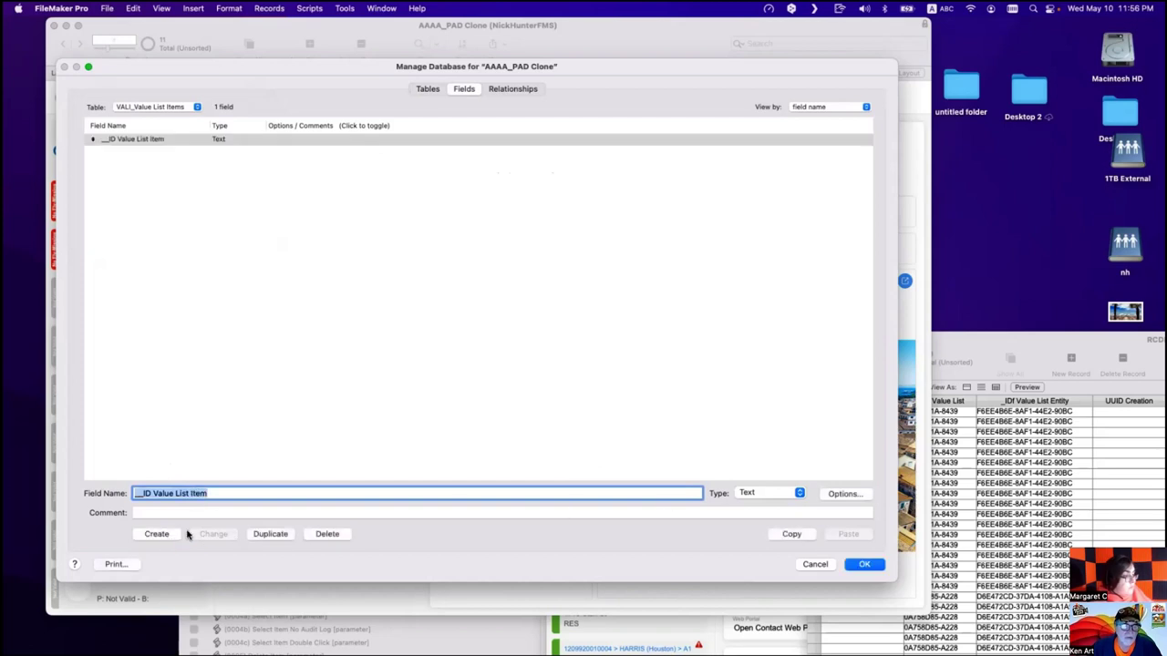
# Set the __ID Value List Item field to auto-enter the calculated value Get ( UUID ).
pyautogui.click(832, 496)
pyautogui.click(558, 232)
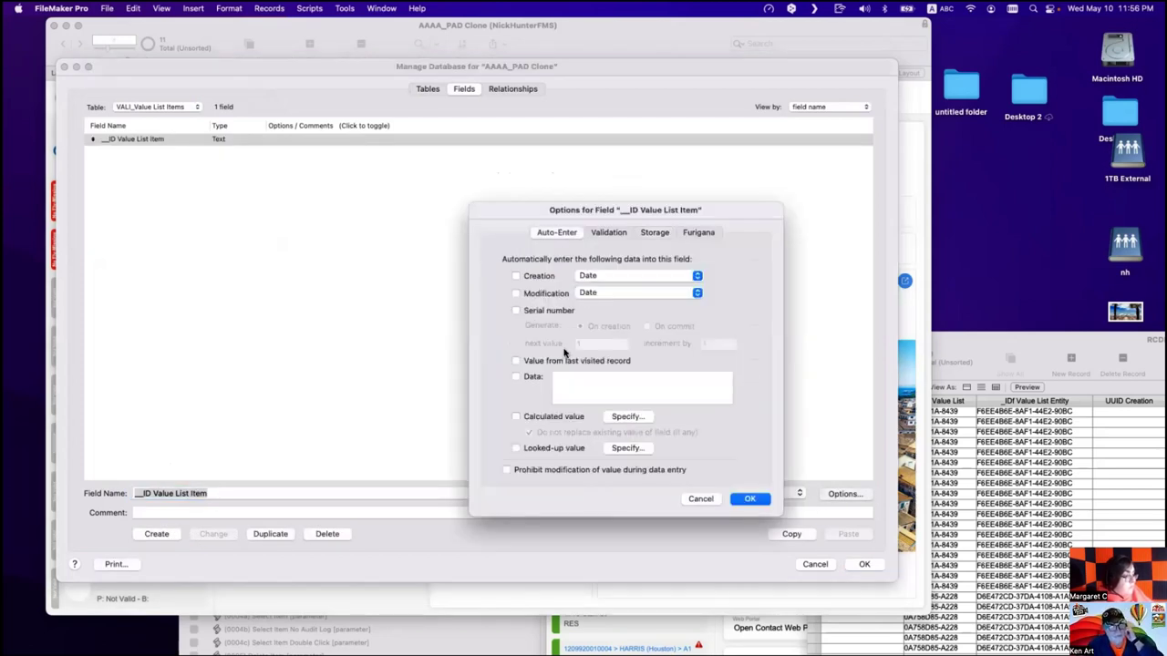
pyautogui.click(628, 417)
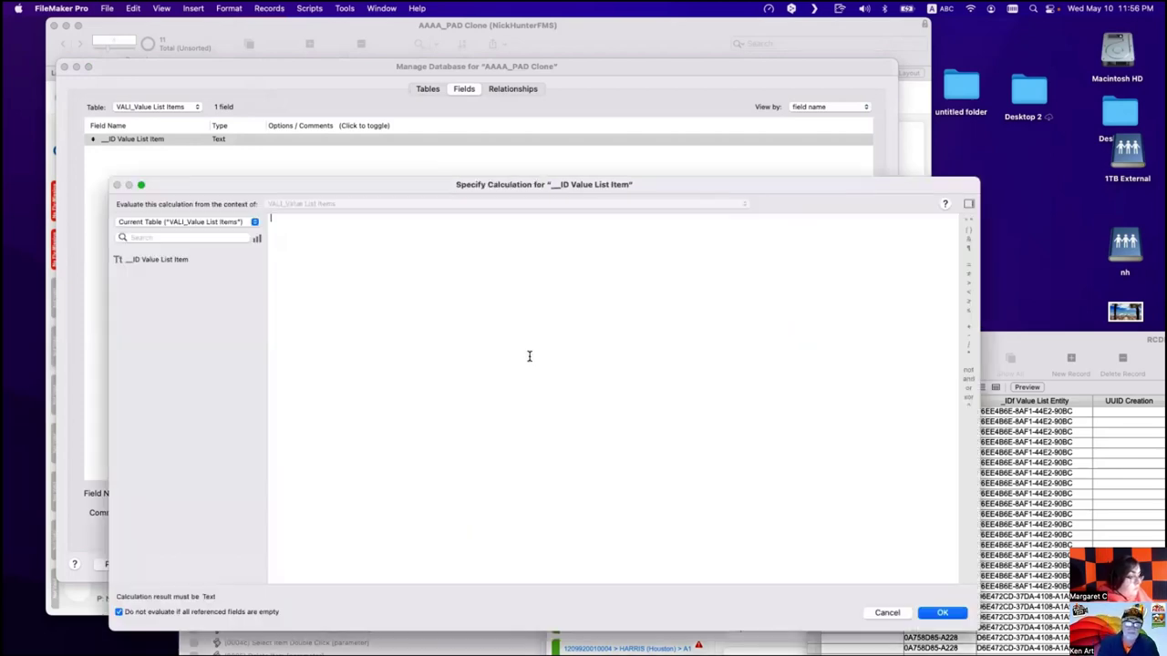
pyautogui.write('Get ( UUID )')
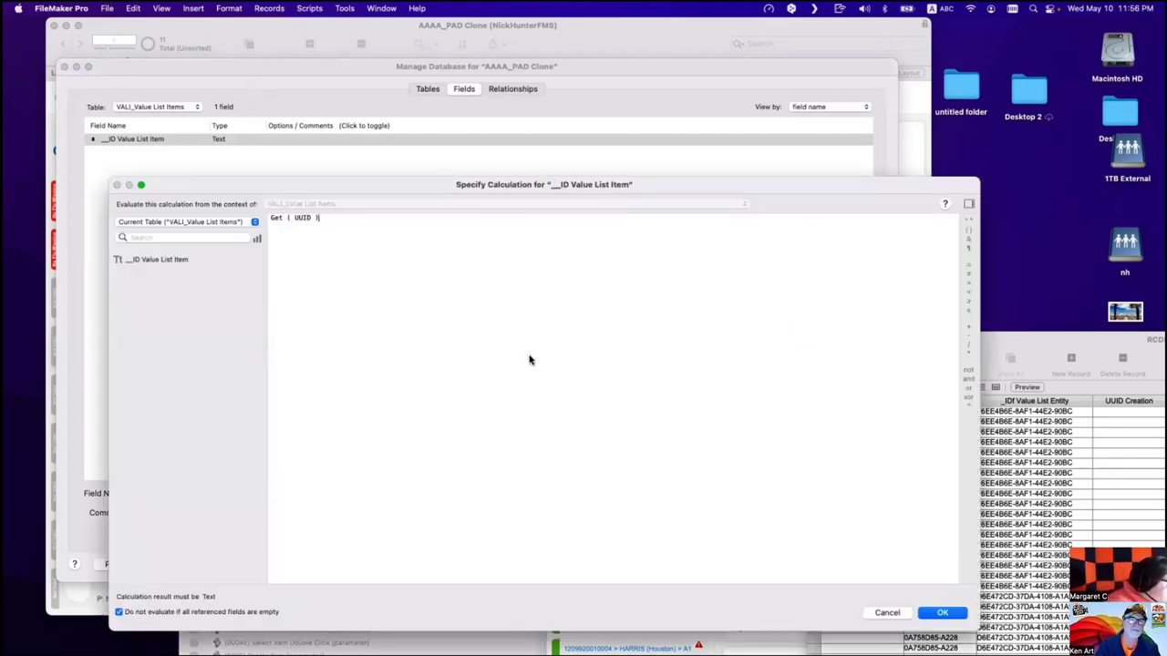
pyautogui.press('Return')
pyautogui.click(761, 501)
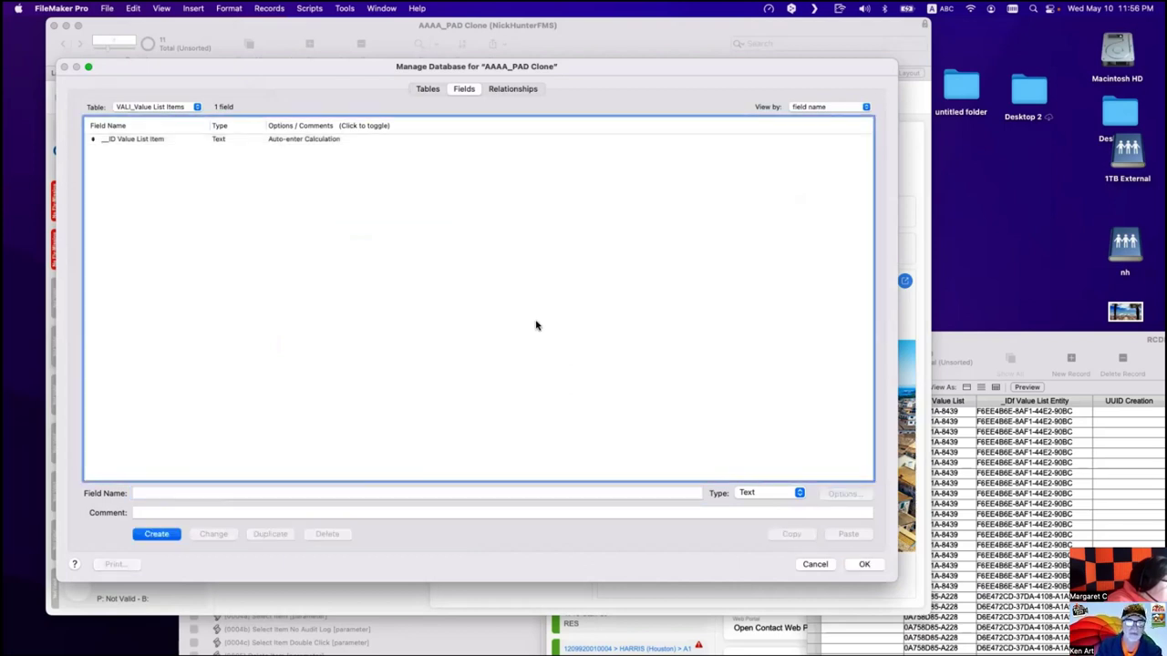
# Create a text field named "Value" and save the database changes, skipping their application to all layouts.
pyautogui.click(147, 493)
pyautogui.write('Value')
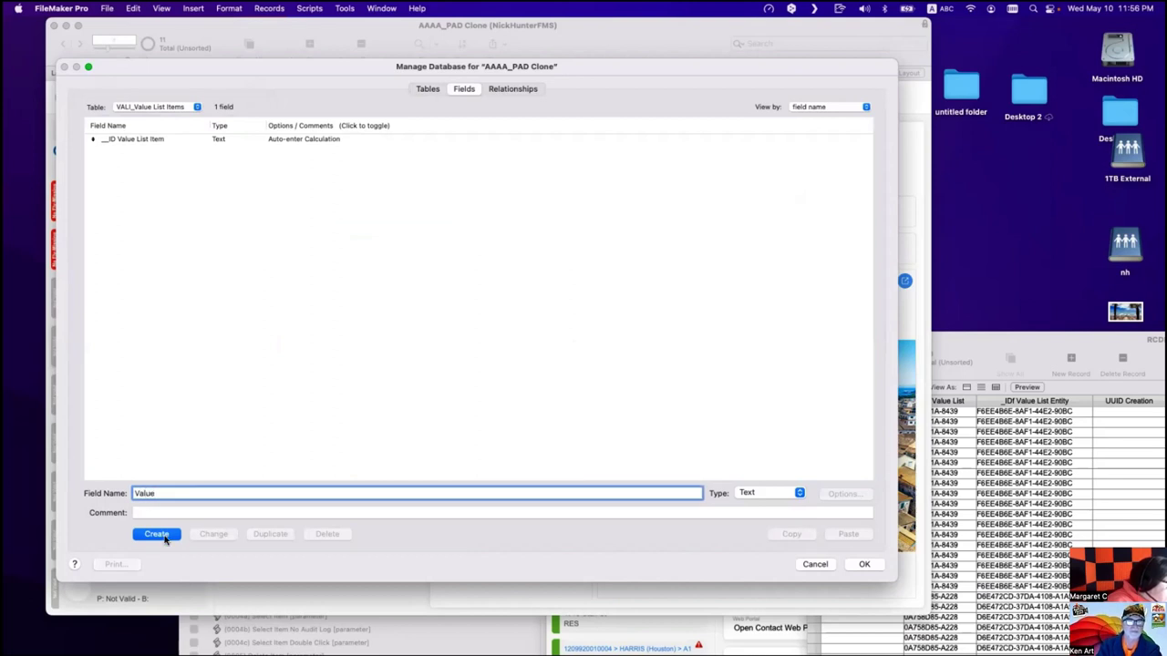
pyautogui.click(157, 535)
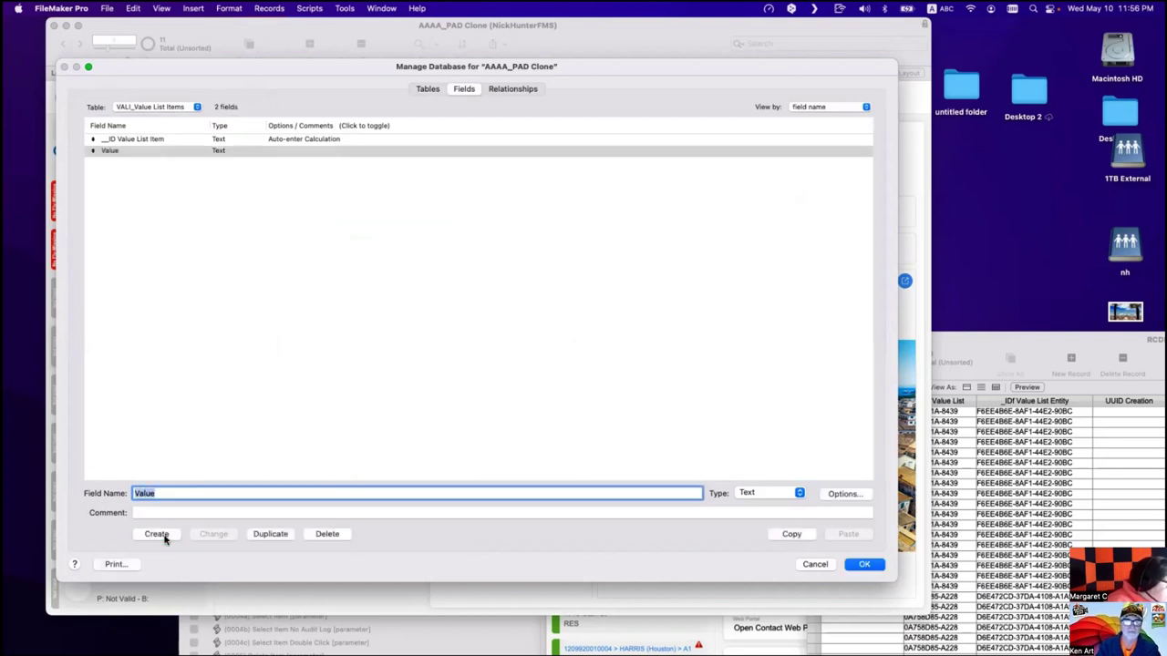
pyautogui.click(868, 565)
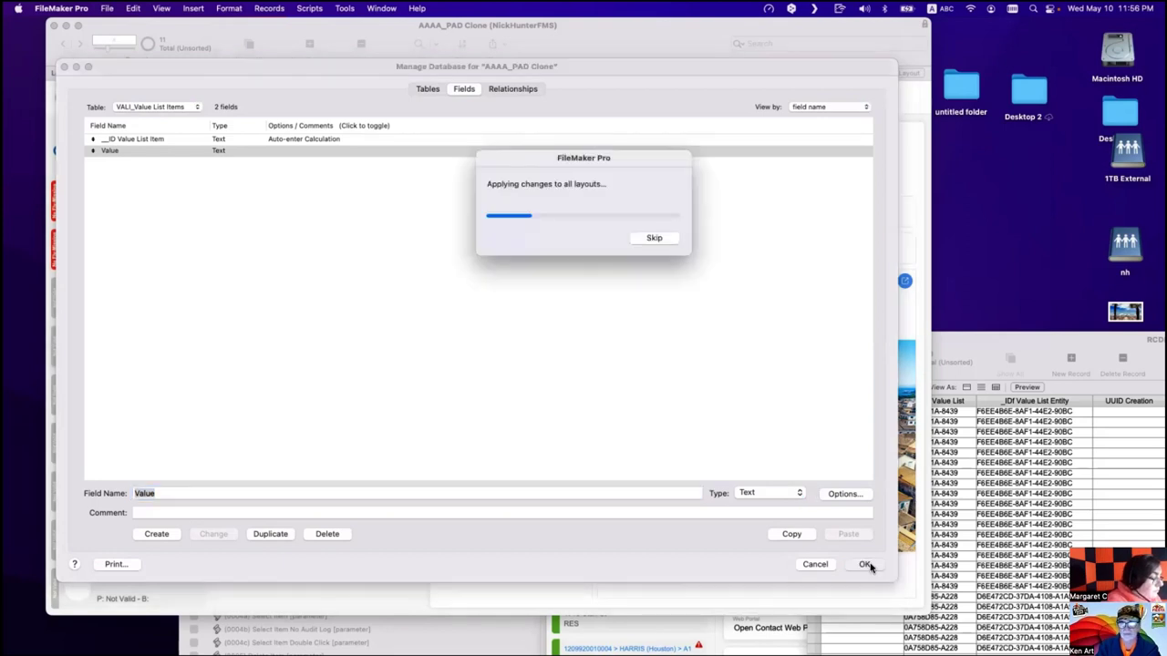
pyautogui.click(655, 238)
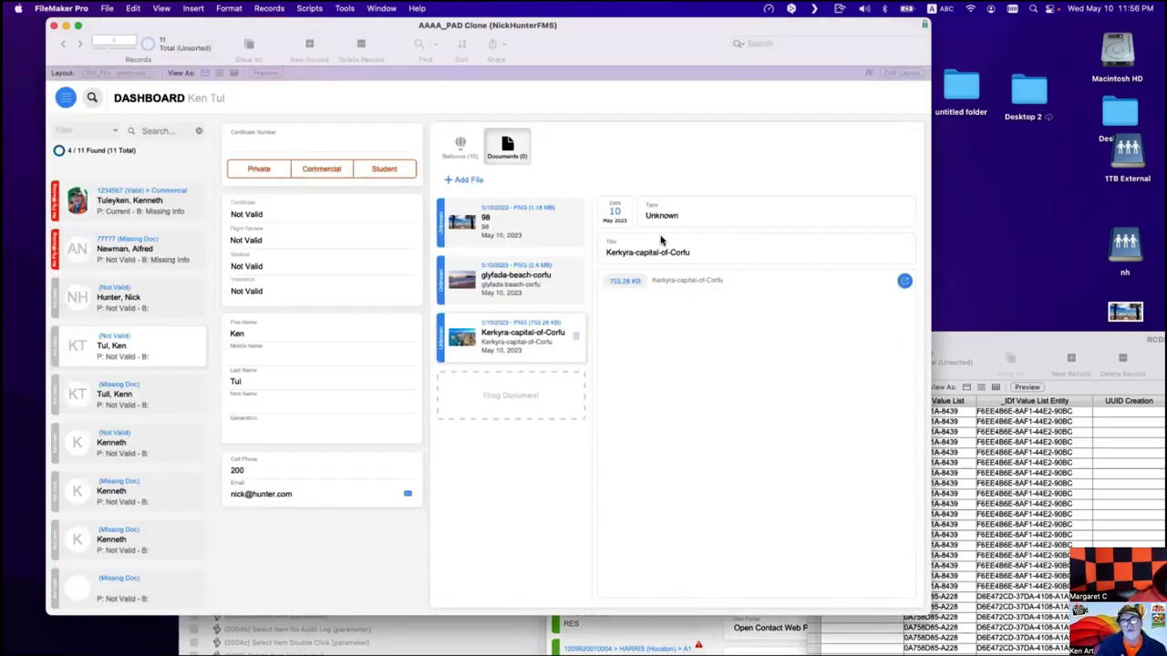
# Close the Manage Layouts window, bring the RCDB window into view, and open the value lists in its System area.
pyautogui.press('super+shift+l')
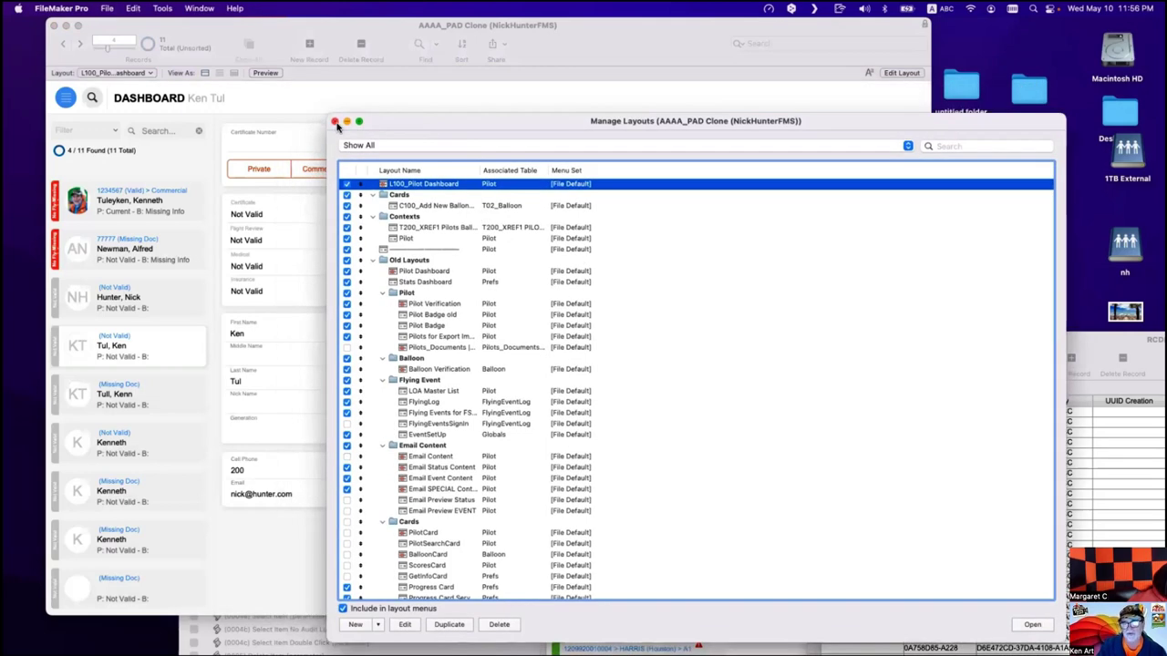
pyautogui.click(334, 122)
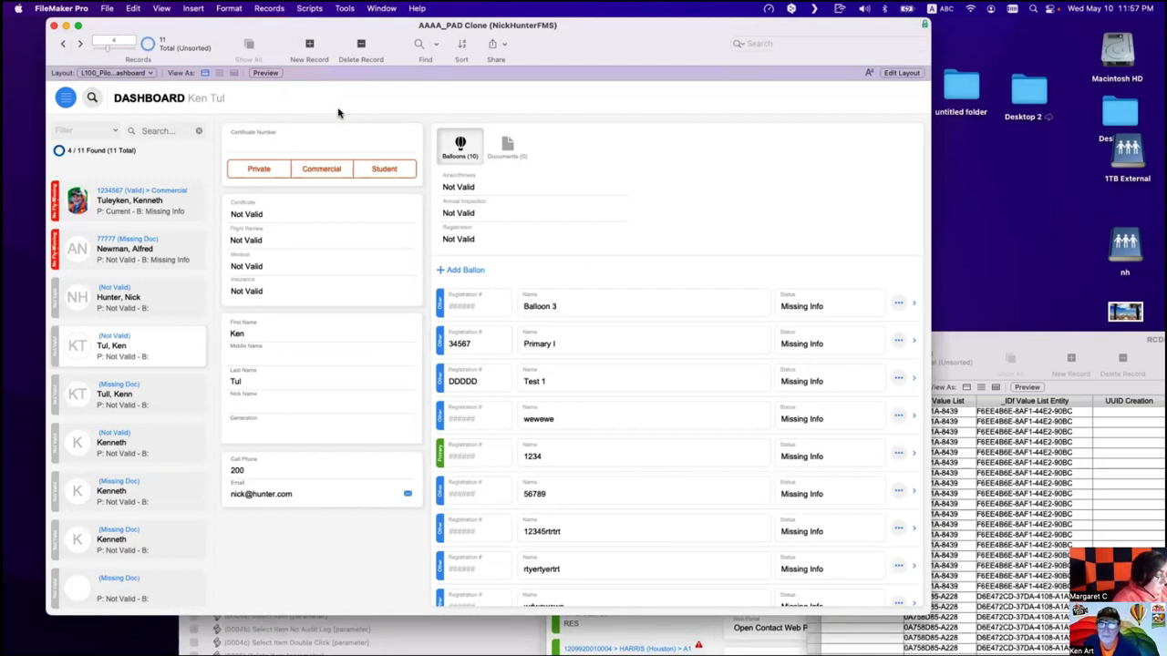
pyautogui.moveTo(970, 348); pyautogui.dragTo(1104, 400)
pyautogui.moveTo(584, 474); pyautogui.dragTo(216, 158)
pyautogui.click(203, 181)
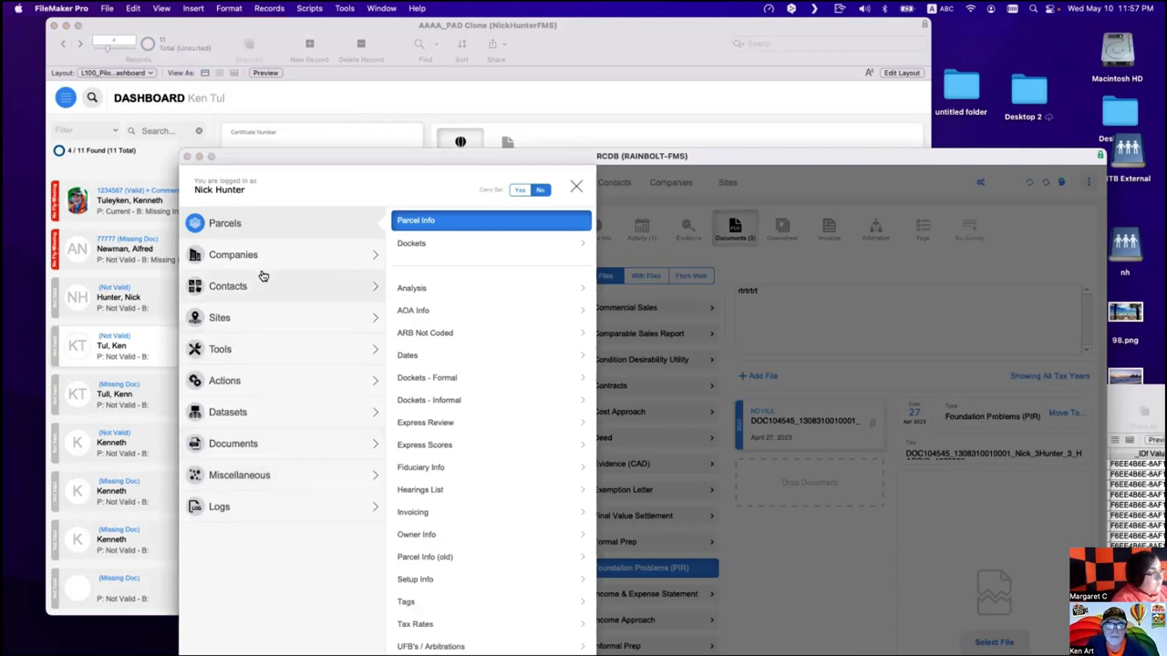
pyautogui.click(244, 356)
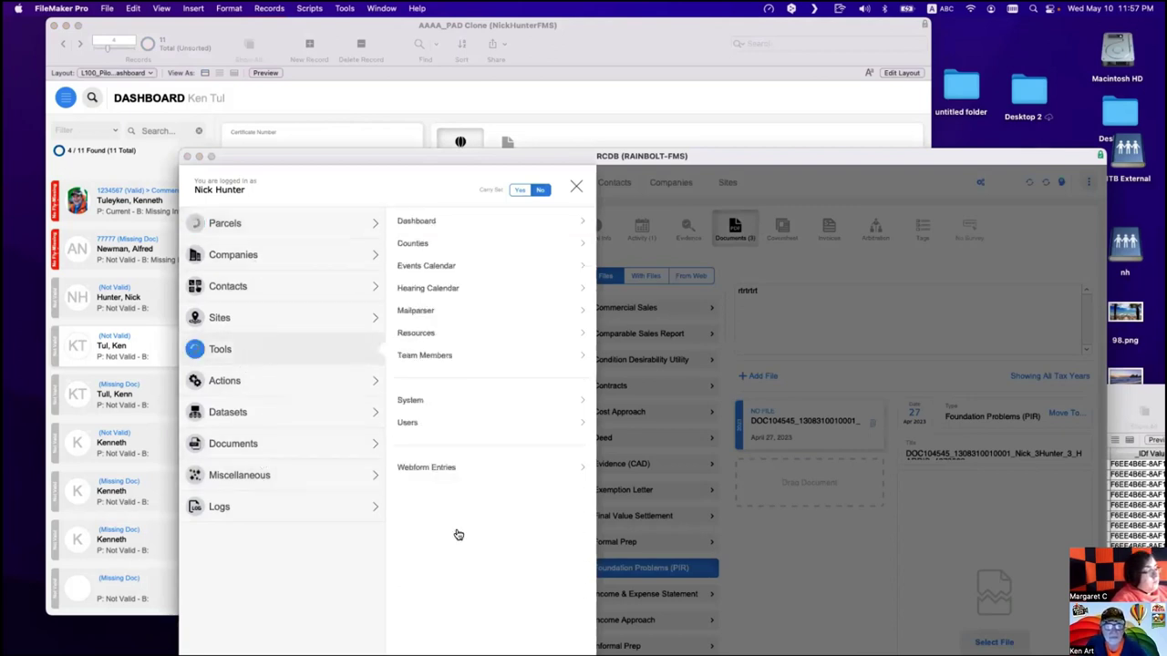
pyautogui.click(436, 405)
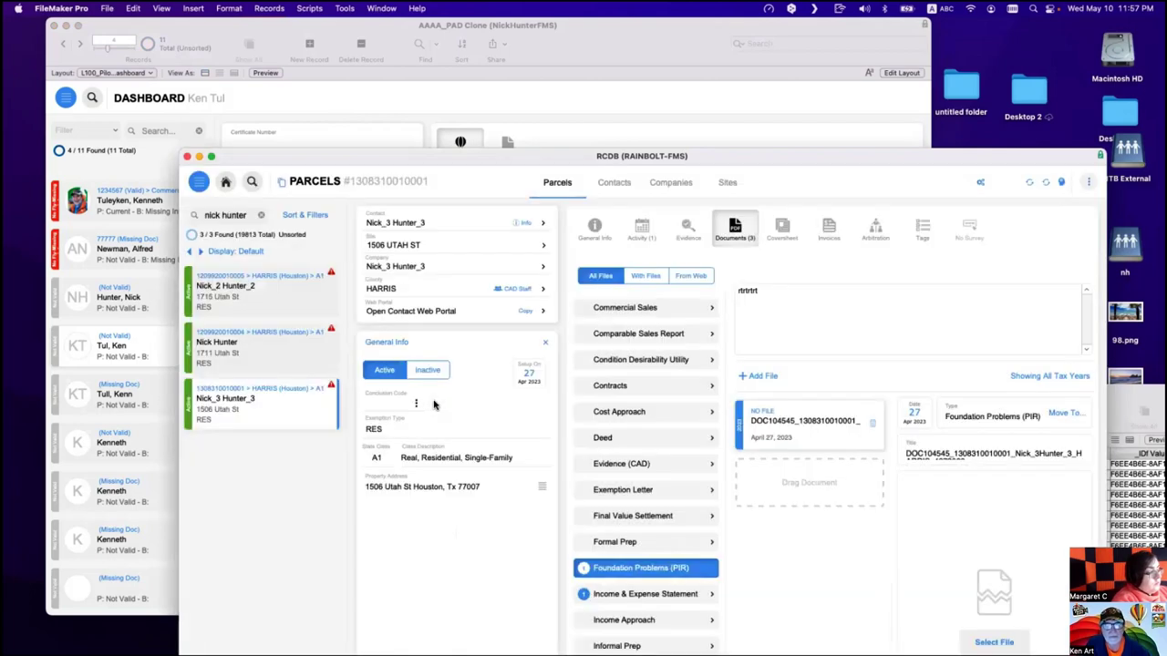
pyautogui.click(258, 249)
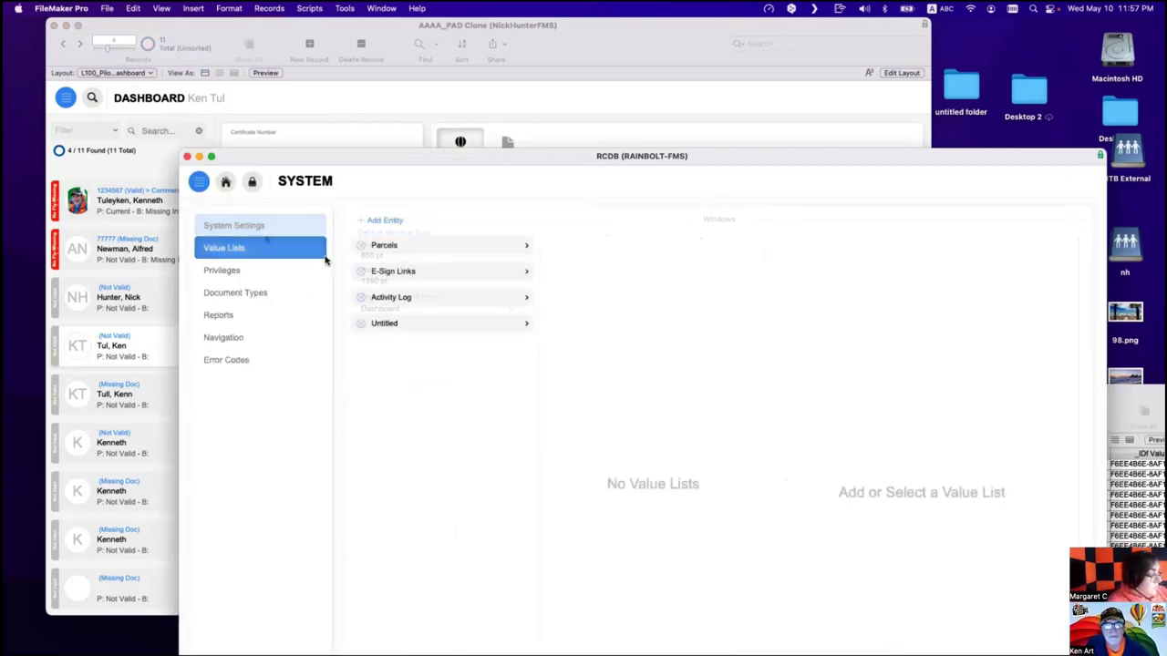
# Examine the value lists and their values under the Parcels, E-Sign Links and Activity Log entities.
pyautogui.click(397, 247)
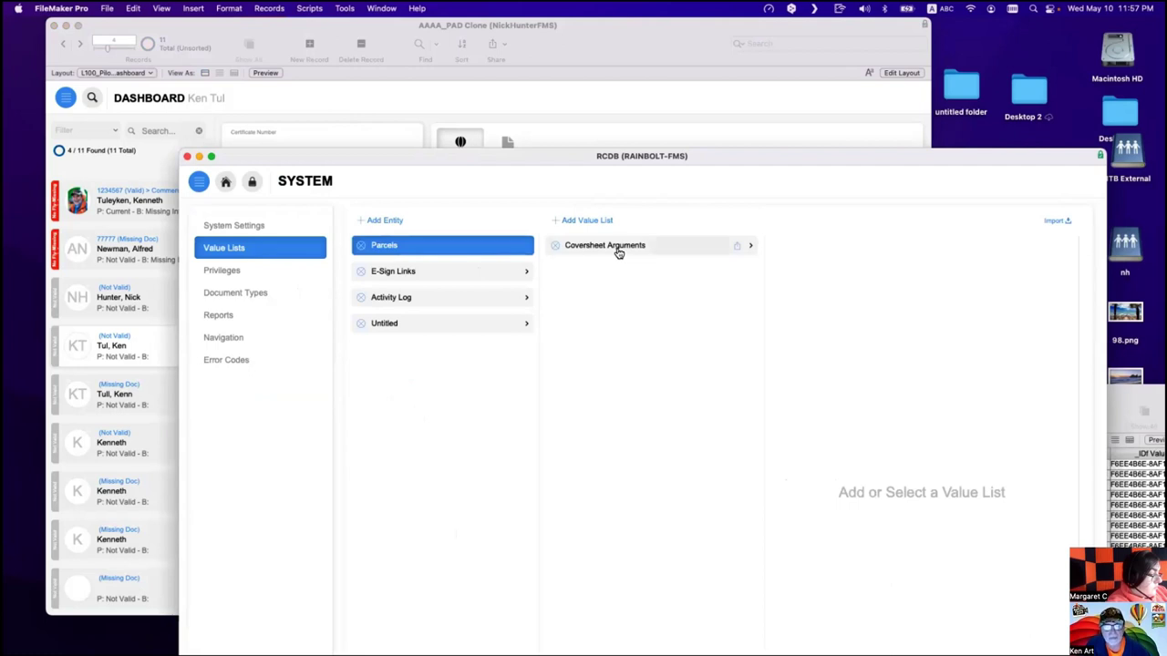
pyautogui.click(617, 250)
pyautogui.click(516, 274)
pyautogui.click(599, 248)
pyautogui.click(620, 273)
pyautogui.click(625, 297)
pyautogui.click(622, 323)
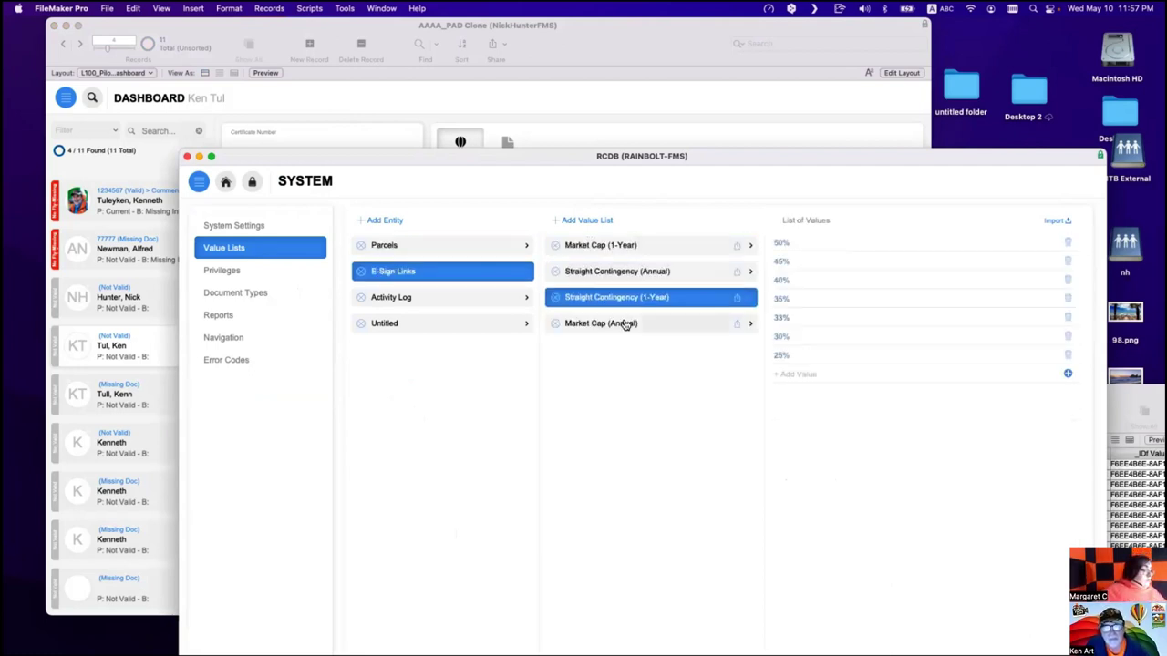
pyautogui.click(810, 376)
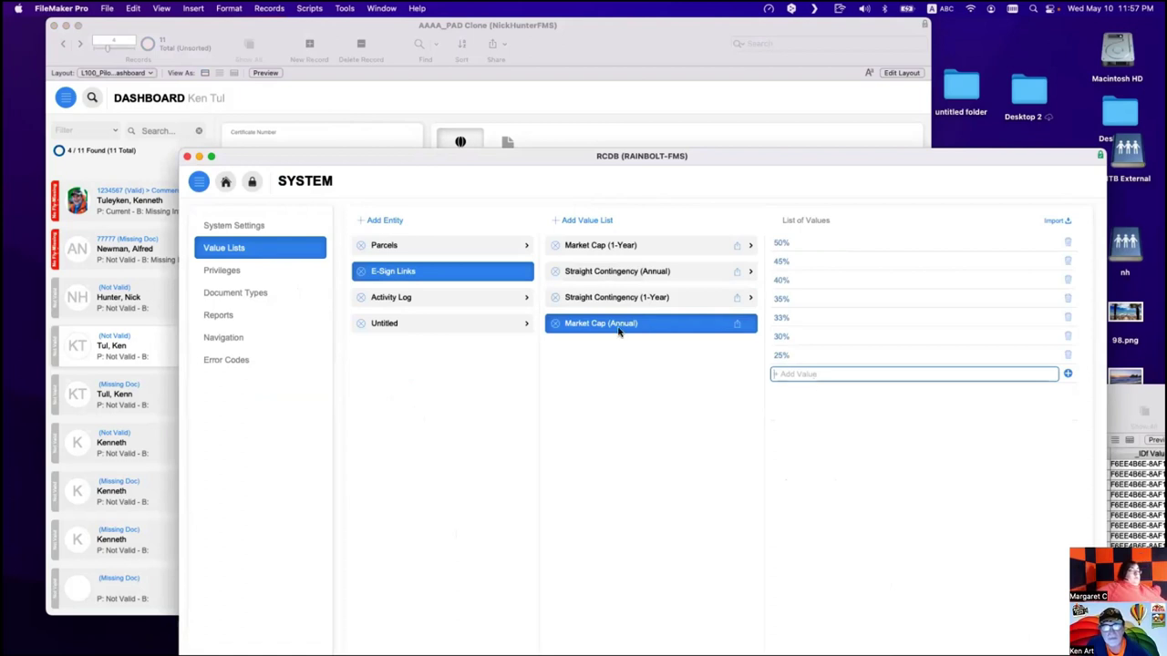
pyautogui.click(448, 300)
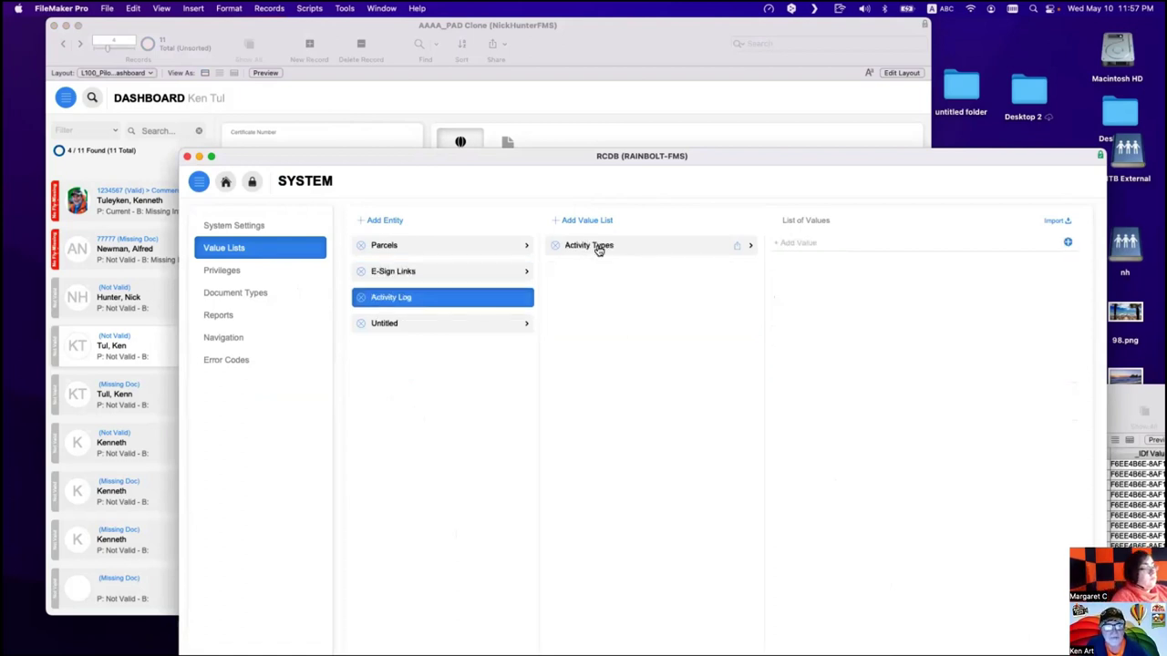
pyautogui.click(598, 250)
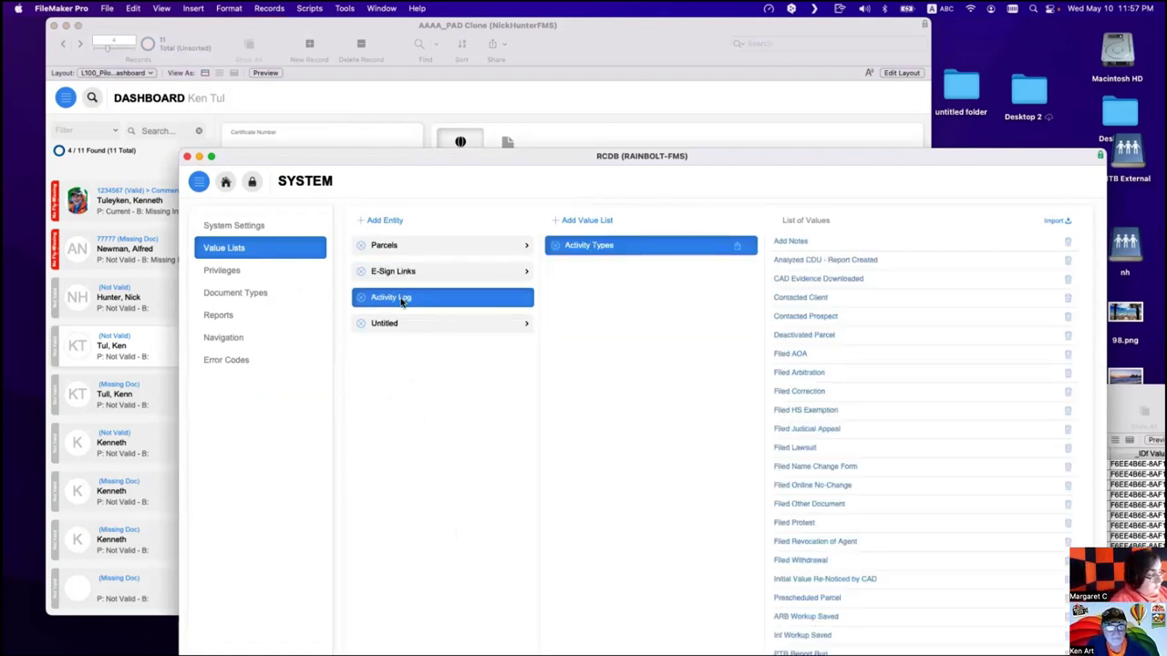
# Compare which value lists belong to the Parcels, Untitled, Activity Log and E-Sign Links entities.
pyautogui.click(405, 249)
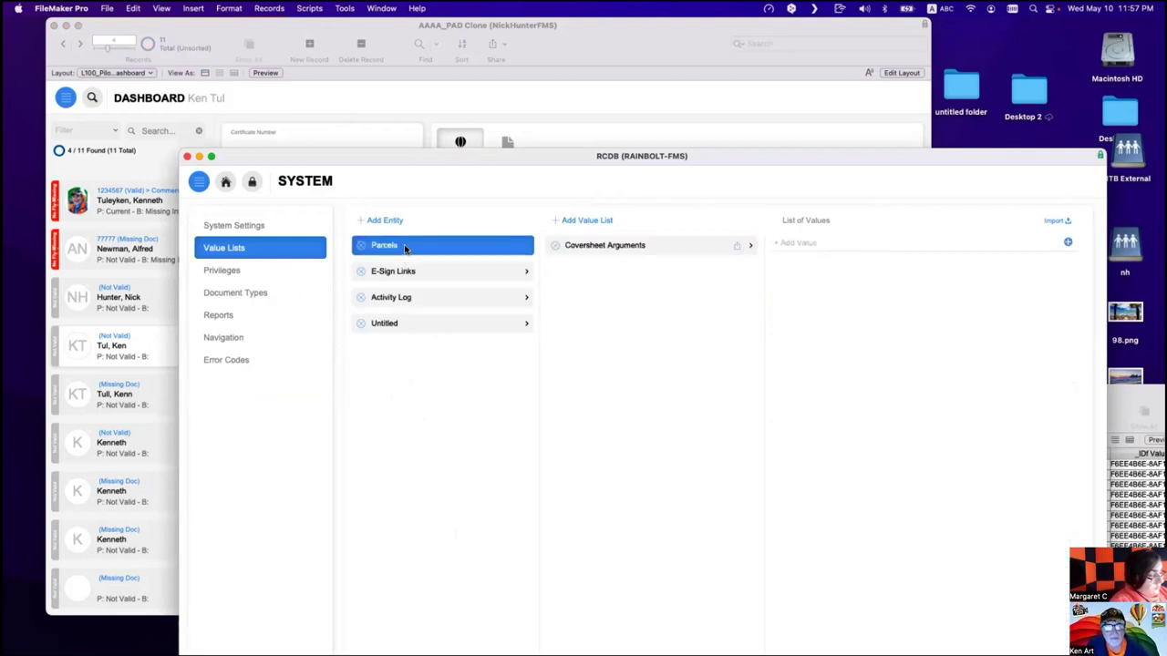
pyautogui.click(399, 321)
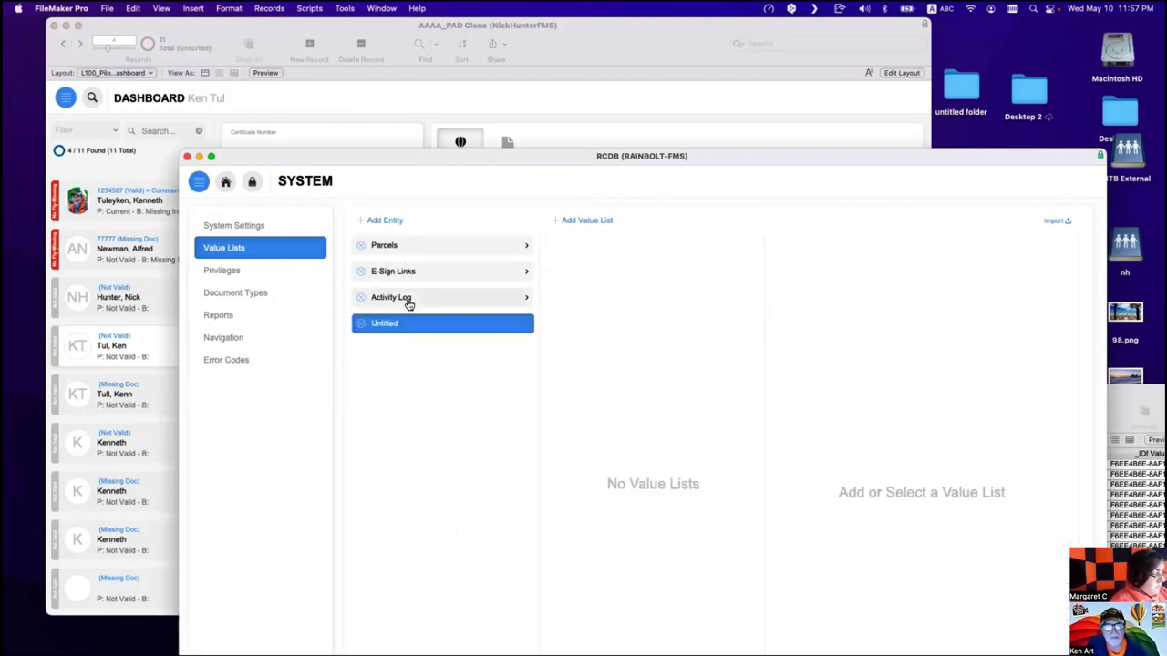
pyautogui.click(408, 302)
pyautogui.click(418, 277)
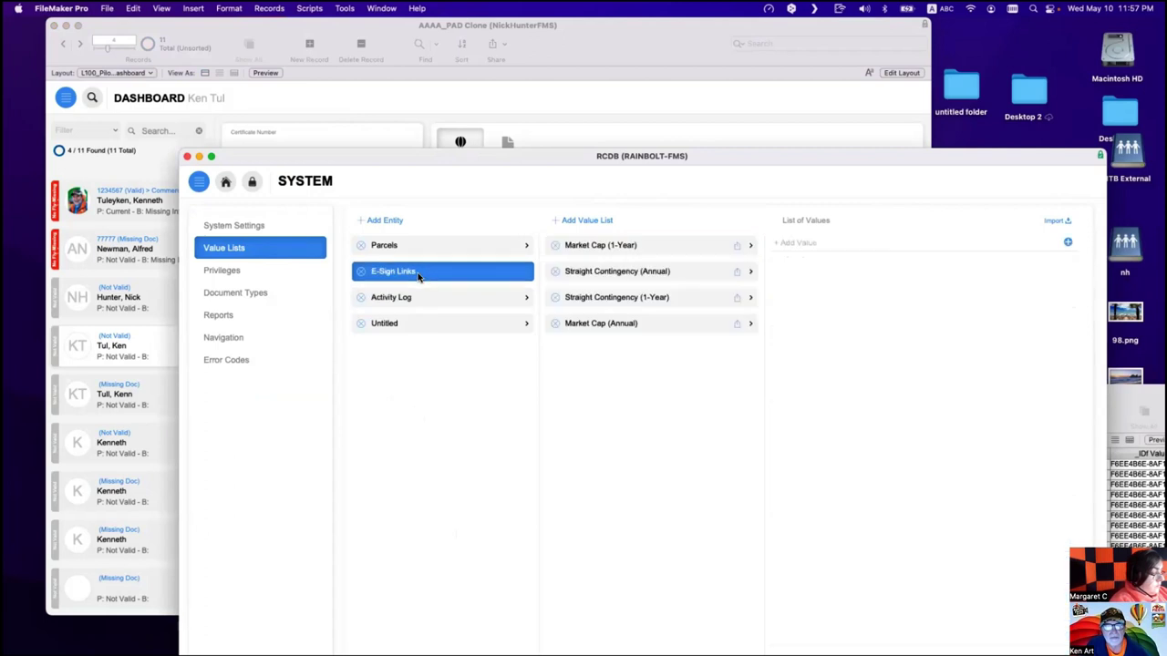
pyautogui.click(422, 247)
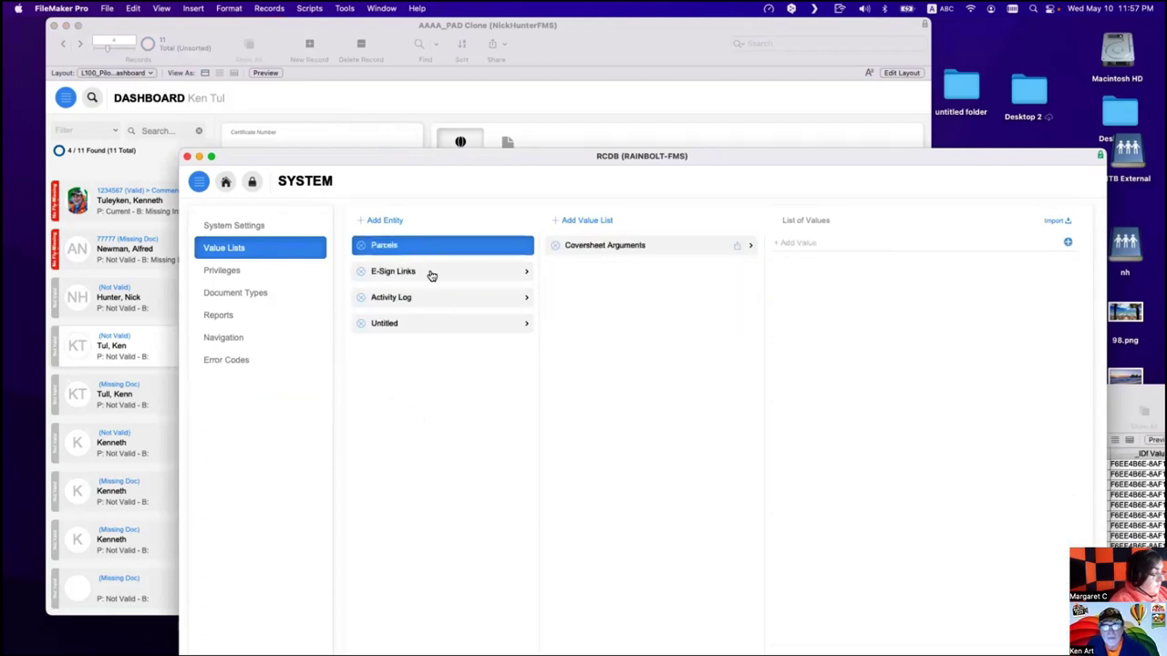
pyautogui.click(431, 276)
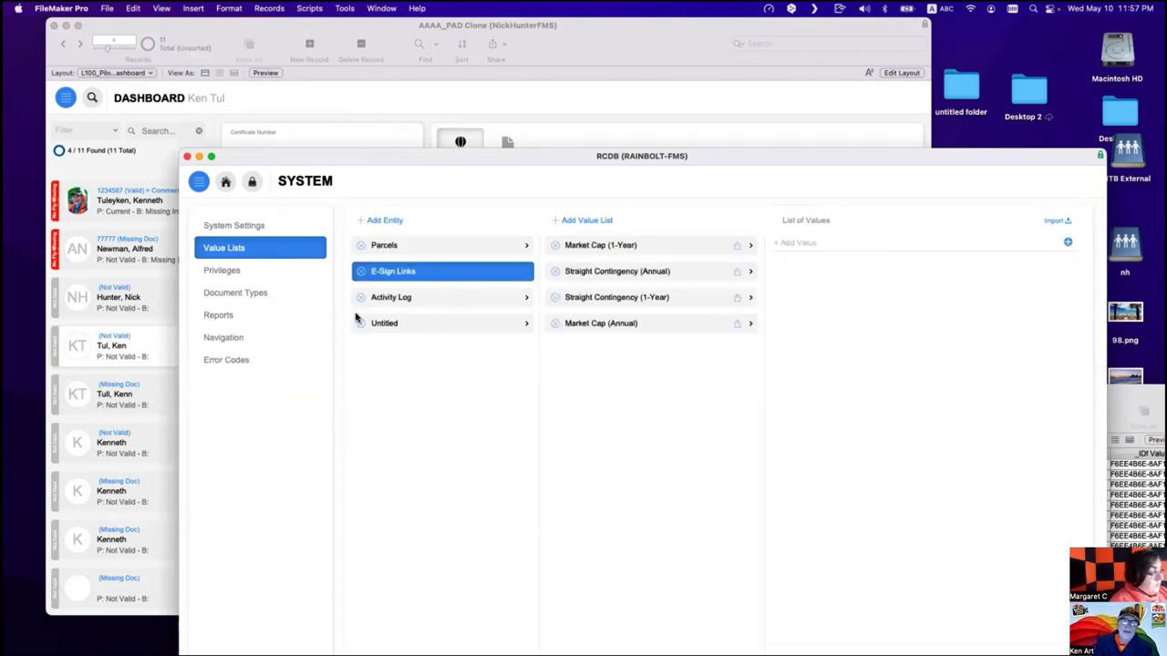
# View the Exemption Letter entry among the RCDB document types, move the window aside, and return to the AAAA_PAD Clone dashboard.
pyautogui.click(257, 297)
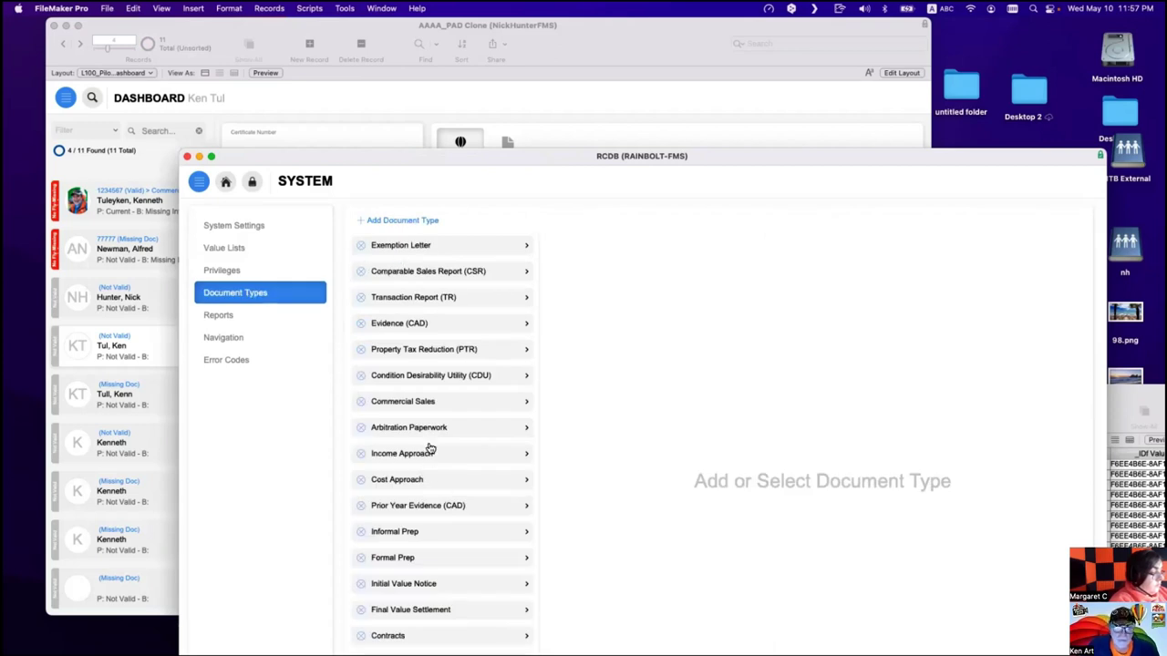
pyautogui.click(428, 247)
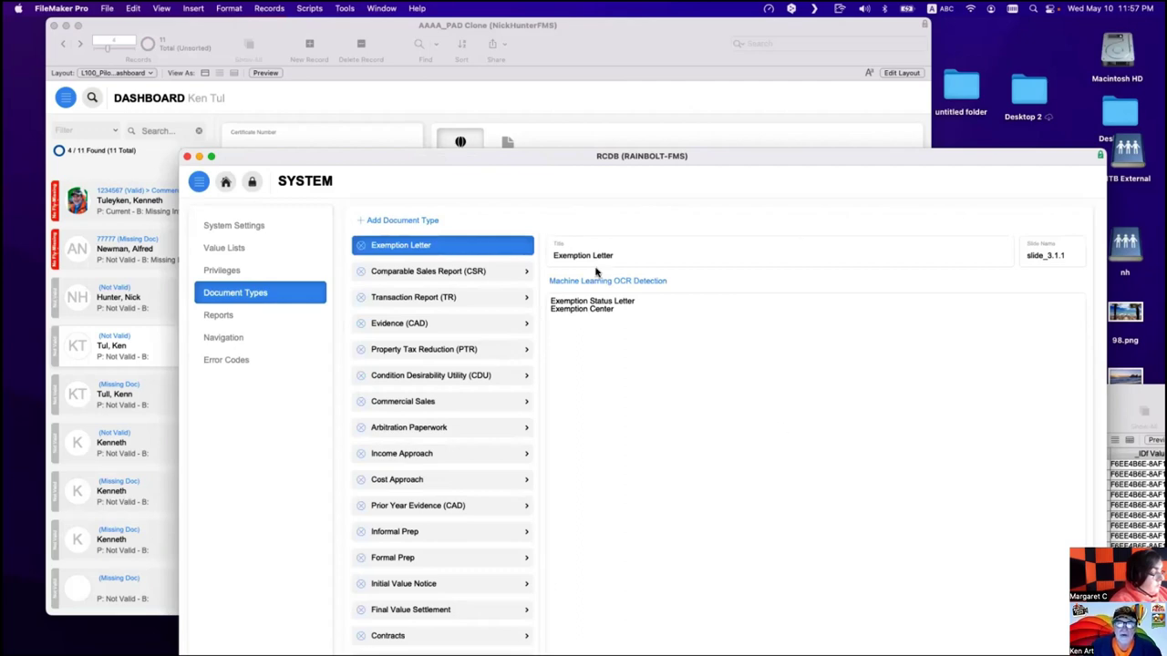
pyautogui.moveTo(461, 160); pyautogui.dragTo(718, 349)
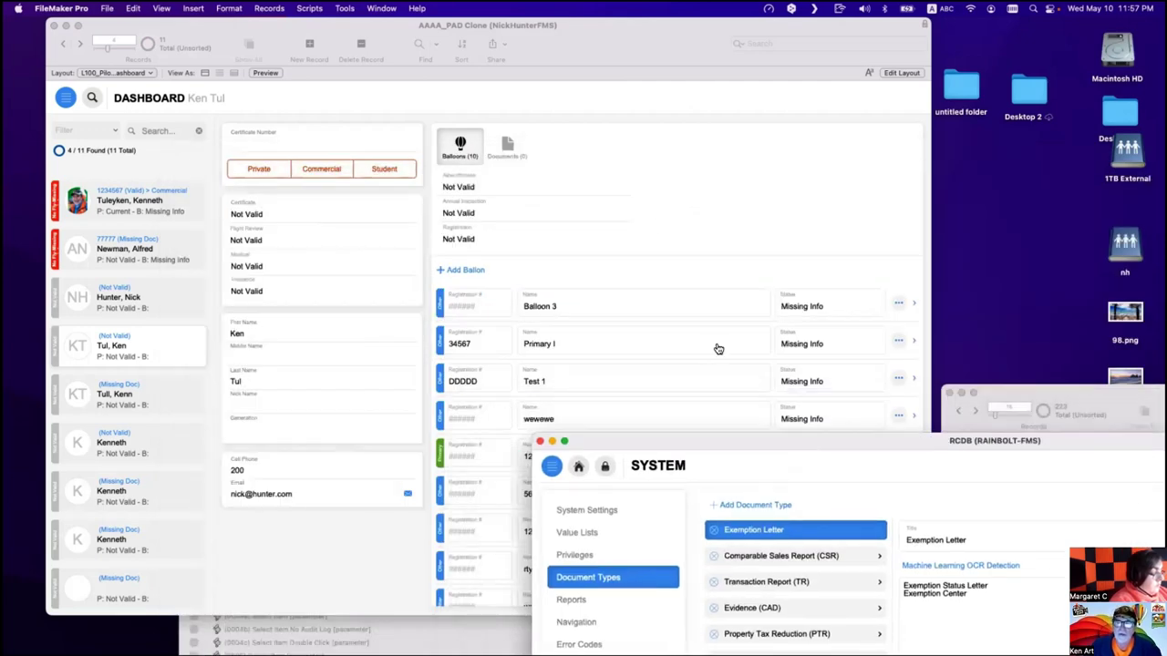
pyautogui.click(717, 349)
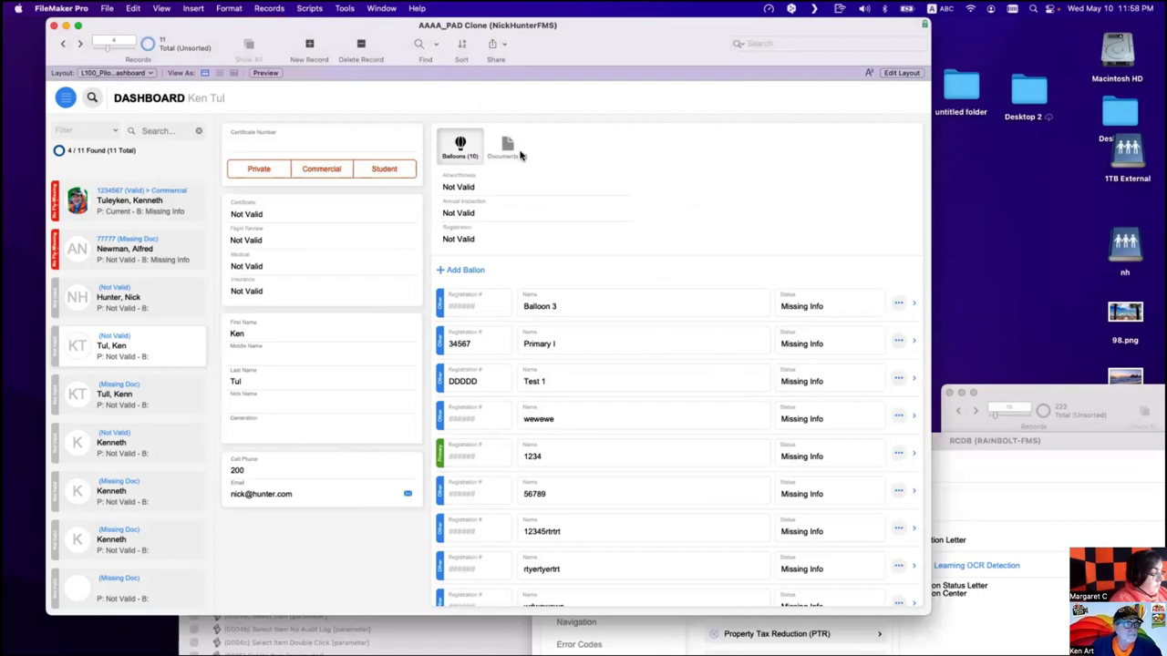
# Show the selected pilot's documents, and open the VALI_Value List Items layout in its own window through Manage Layouts.
pyautogui.click(507, 148)
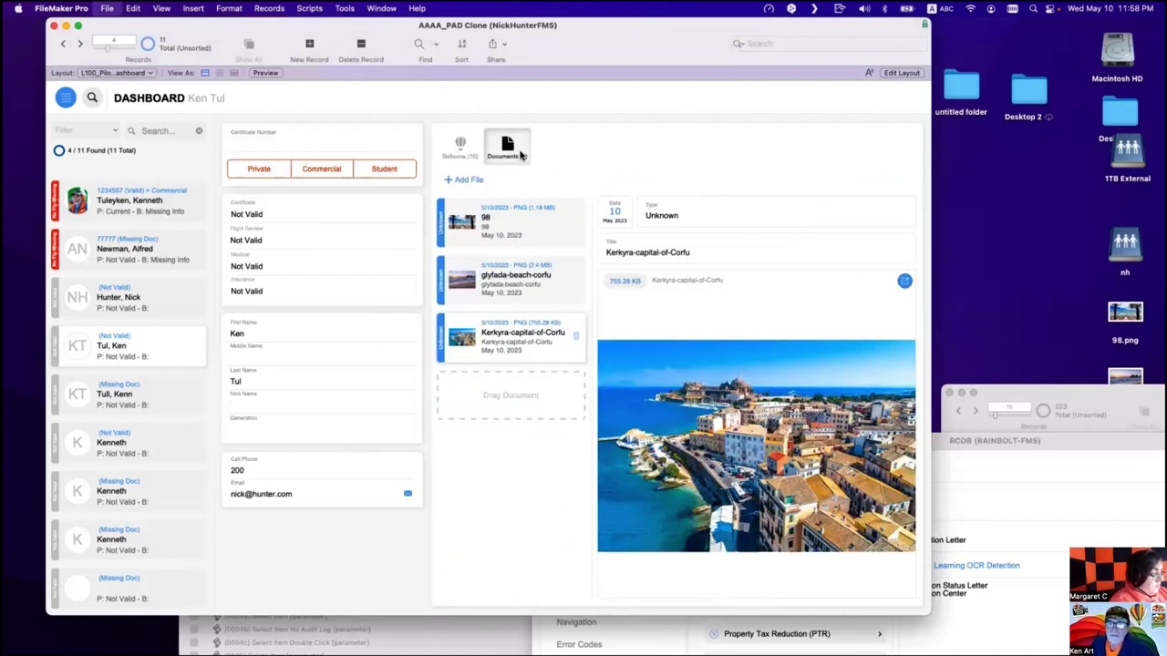
pyautogui.press('super+shift+l')
pyautogui.scroll(-15, 550, 471)
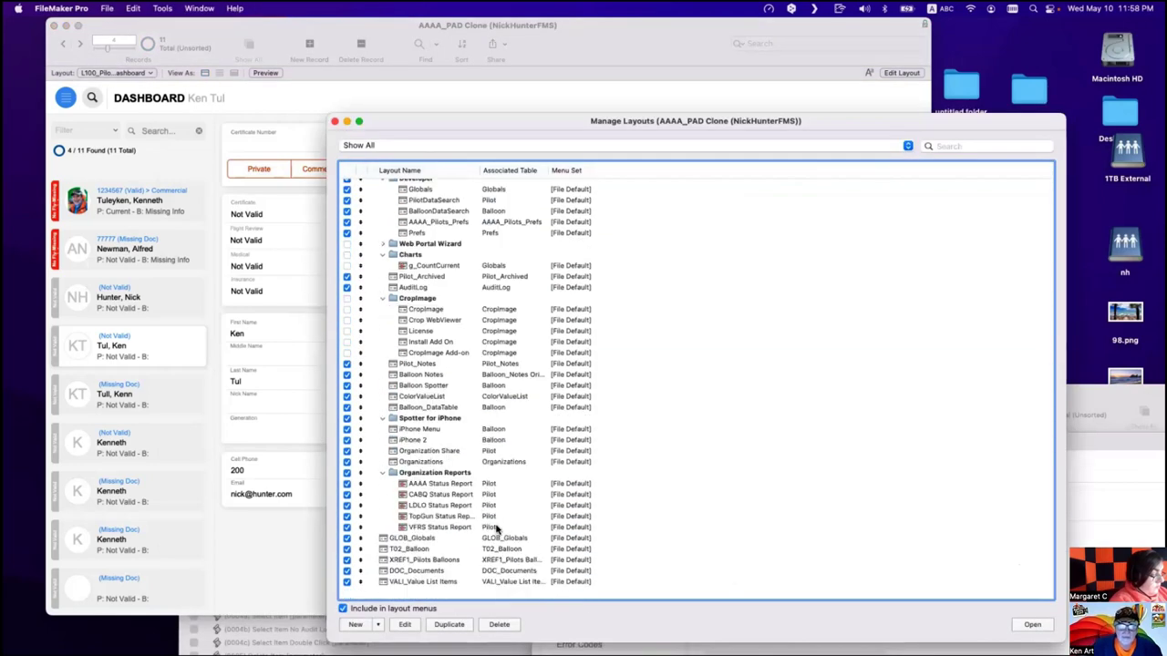
pyautogui.click(446, 592)
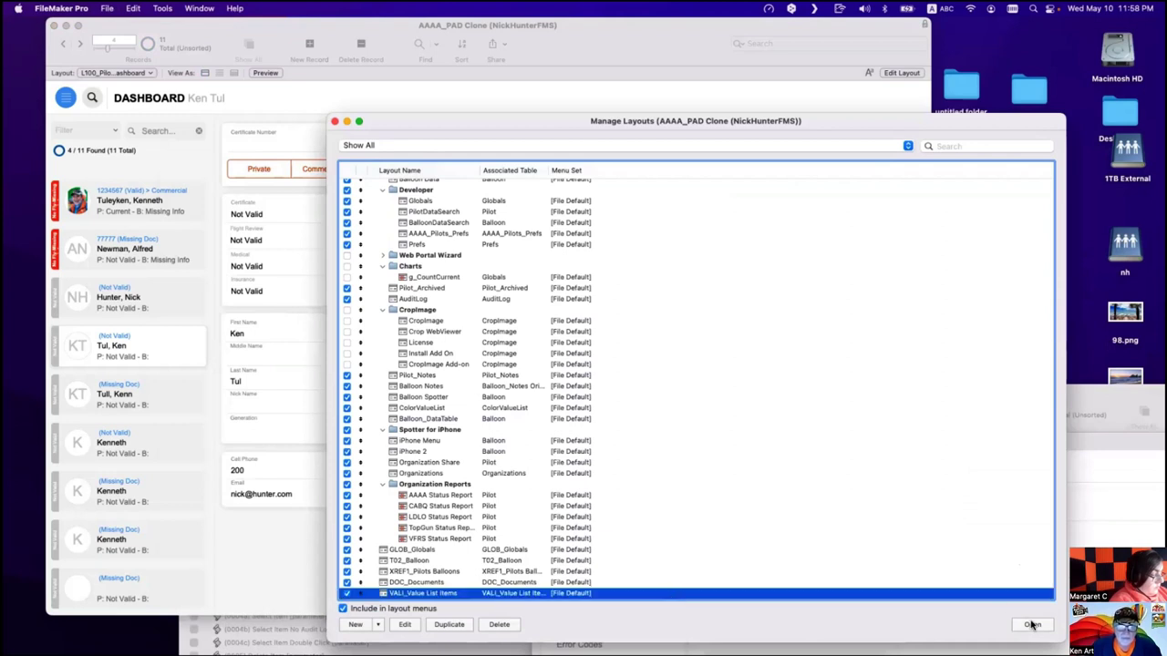
pyautogui.press('Return')
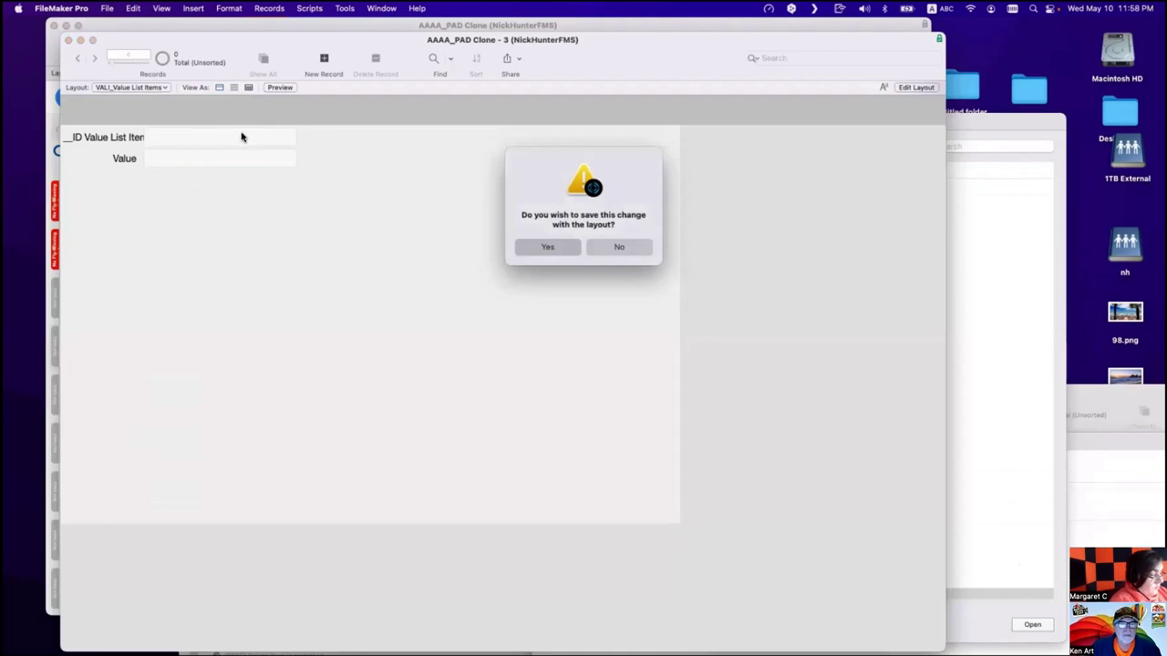
# Show the VALI_Value List Items layout as a table, save the view changes with the layout, and widen the Value column.
pyautogui.press('Return')
pyautogui.moveTo(219, 105); pyautogui.dragTo(338, 105)
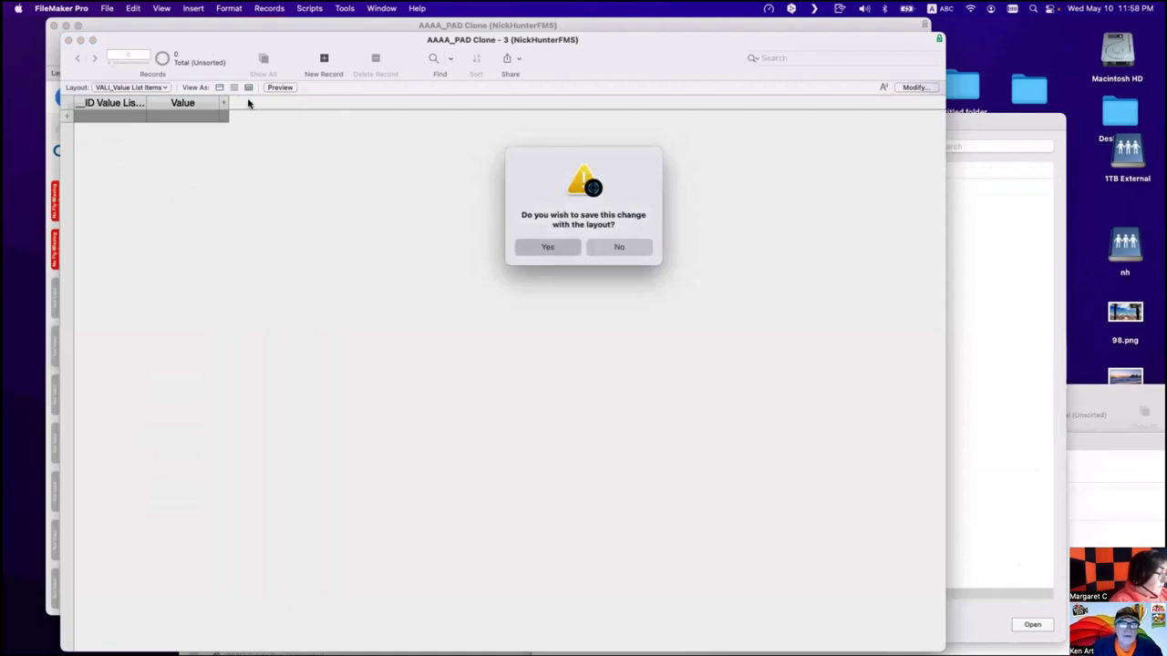
pyautogui.press('Return')
pyautogui.moveTo(247, 77); pyautogui.dragTo(573, 204)
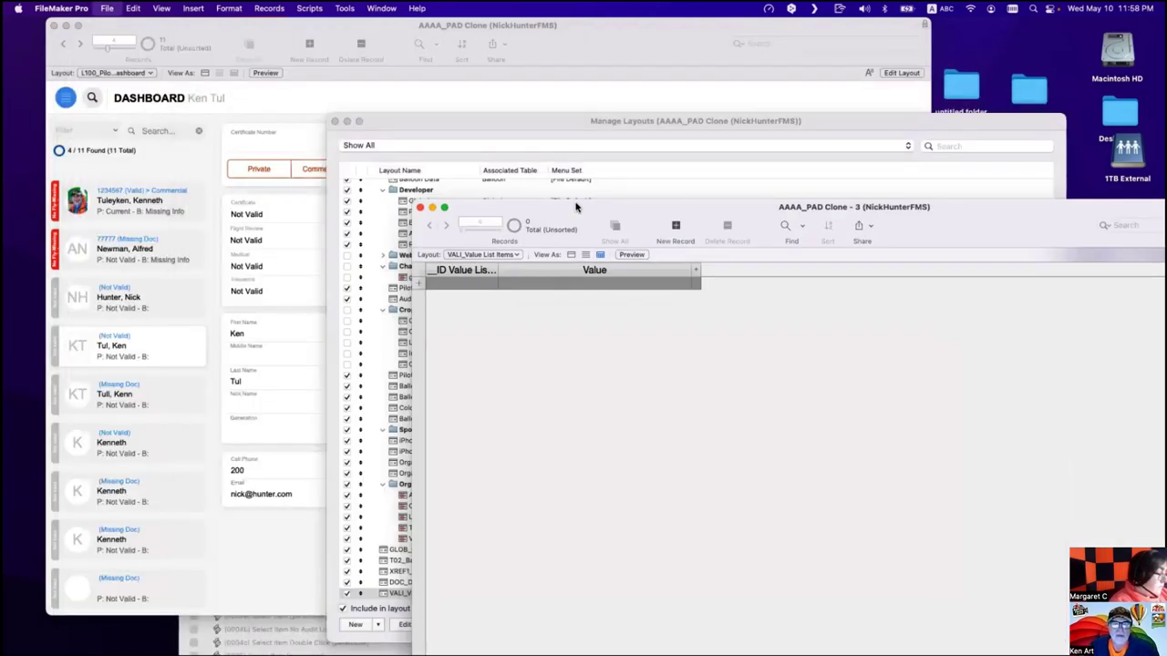
# Open the Pilots_Documents | Create layout in its own window, close Manage Layouts, and place it beside the value list items window.
pyautogui.click(431, 215)
pyautogui.scroll(15, 431, 215)
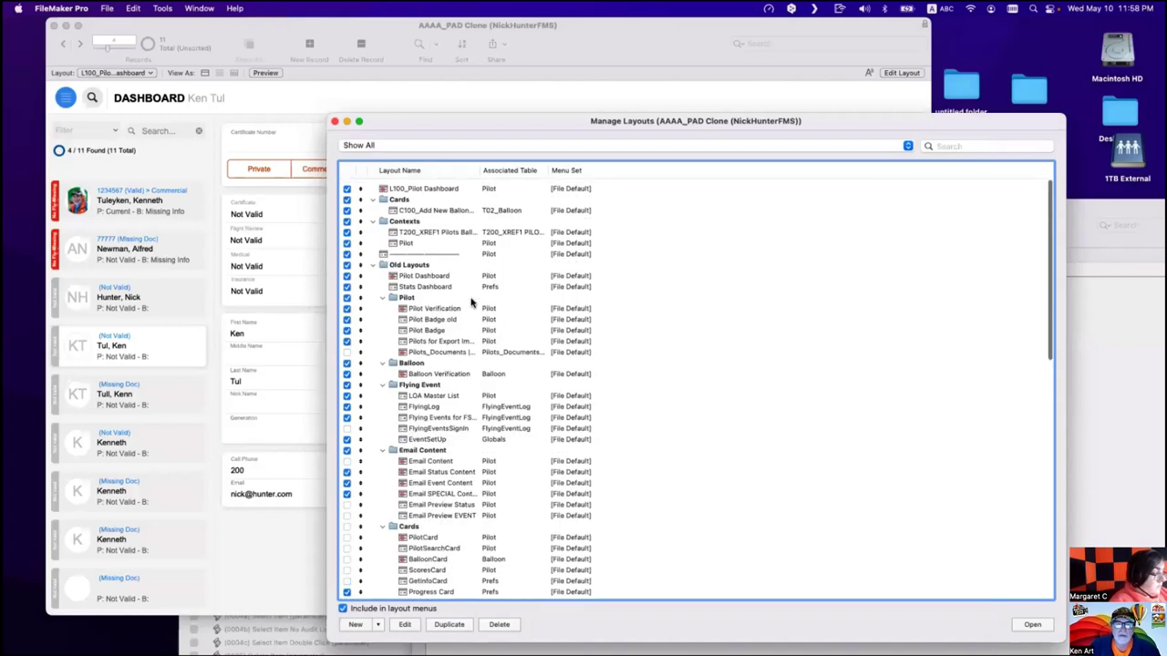
pyautogui.click(453, 347)
pyautogui.click(1035, 624)
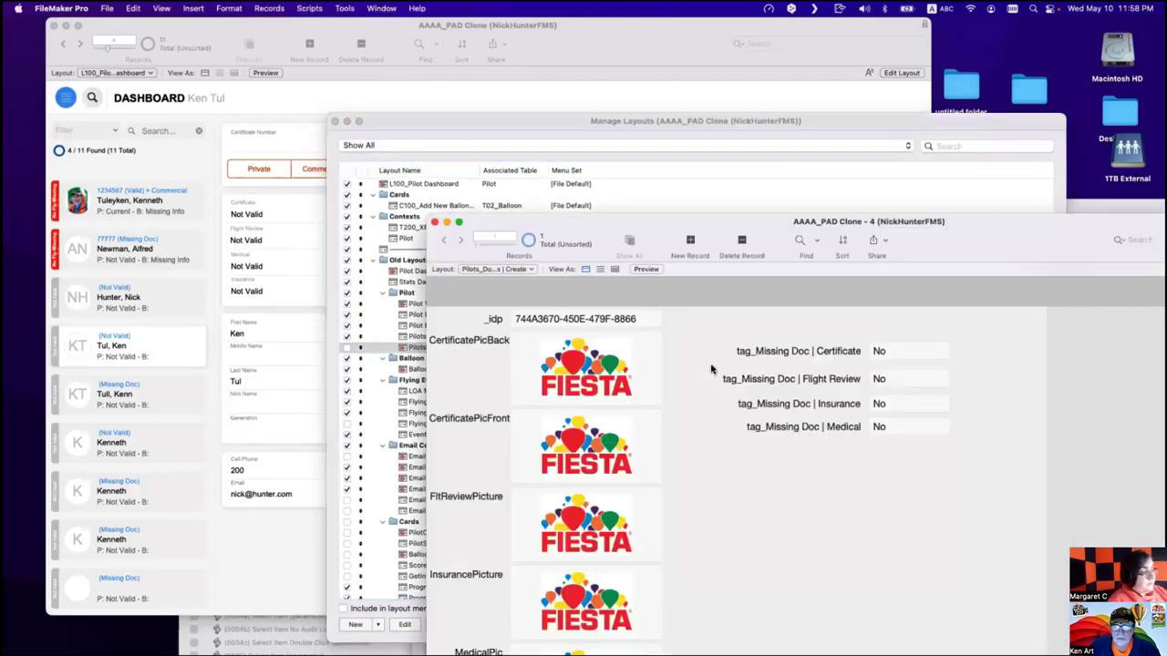
pyautogui.moveTo(709, 235)
pyautogui.mouseDown()
pyautogui.moveTo(360, 394)
pyautogui.moveTo(395, 314)
pyautogui.mouseUp()
pyautogui.click(625, 284)
pyautogui.press('super+w')
pyautogui.moveTo(543, 216); pyautogui.dragTo(671, 221)
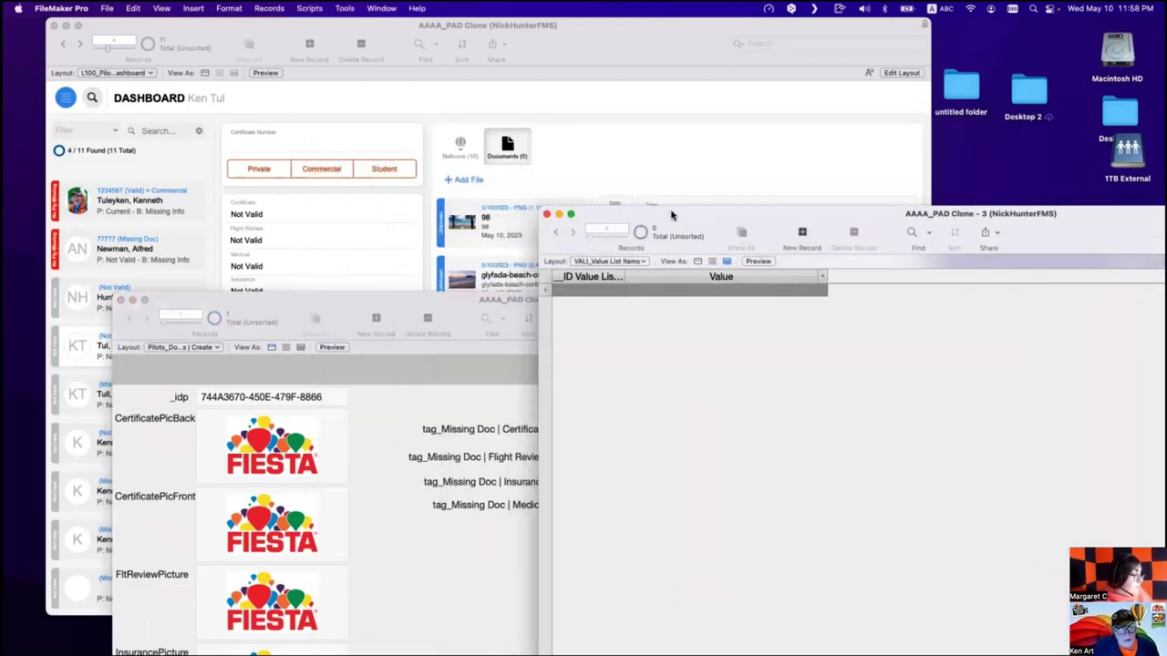
# Create a value list item record with the value "Certificate Front".
pyautogui.click(672, 290)
pyautogui.write('Cert')
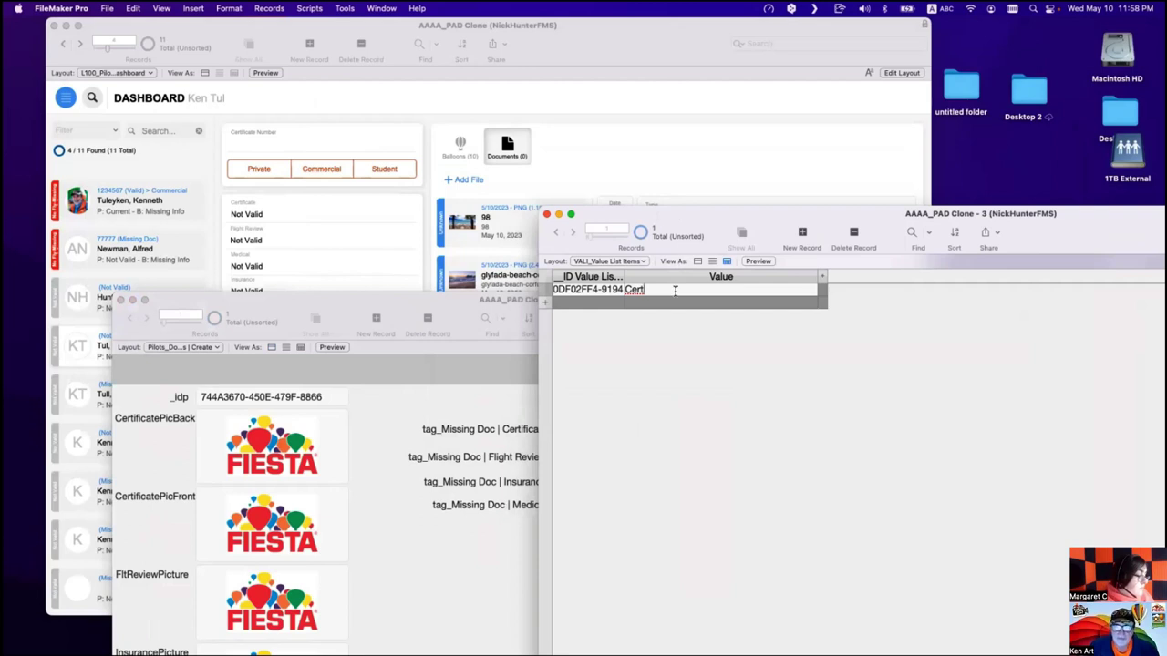
pyautogui.write('ificate Fron')
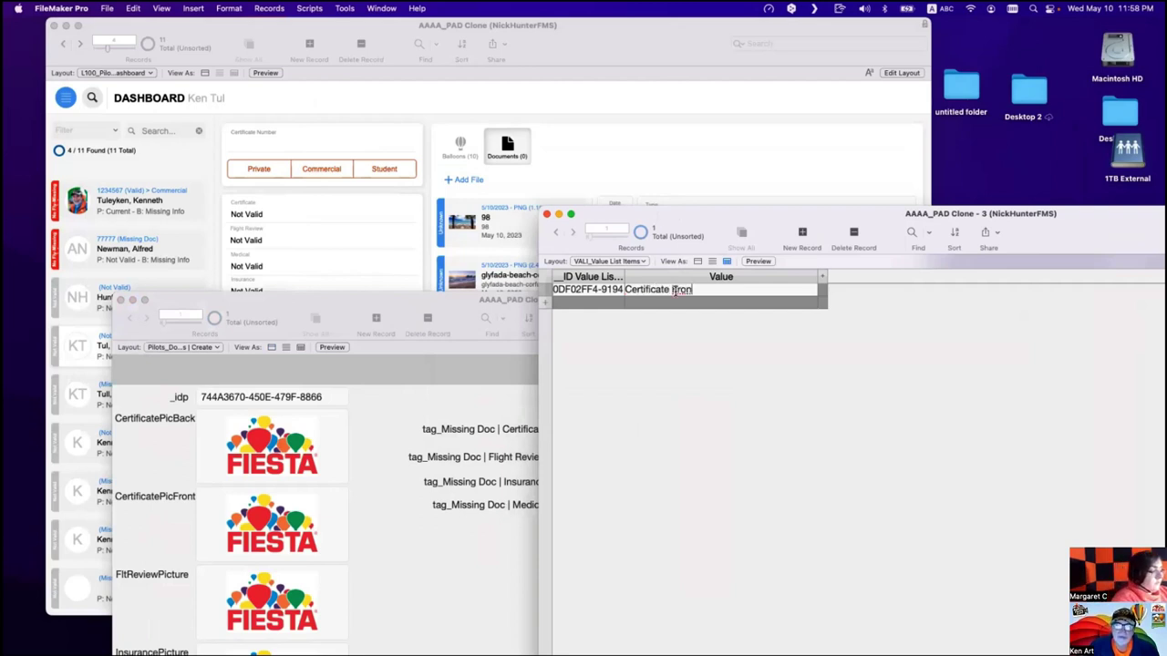
pyautogui.press('BackSpace')
pyautogui.press('BackSpace')
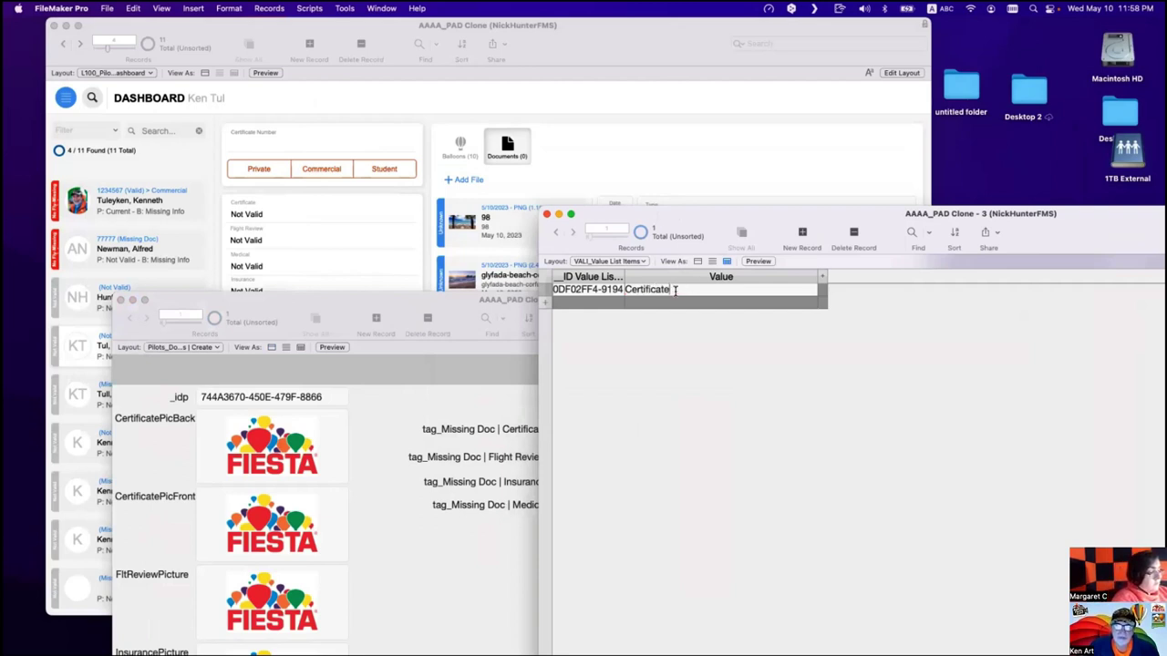
pyautogui.write('Front')
# Copy the first record's value into a new record and change it to "Certificate Back".
pyautogui.tripleClick(688, 290)
pyautogui.press('super+c')
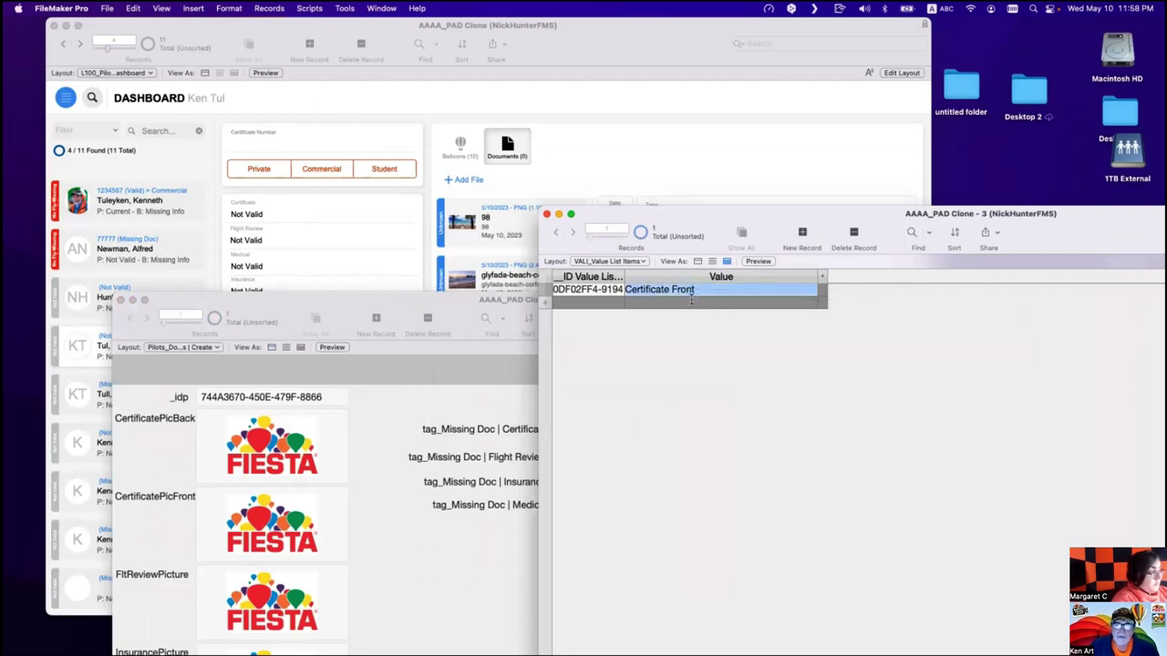
pyautogui.press('super+n')
pyautogui.press('super+v')
pyautogui.doubleClick(688, 303)
pyautogui.write('Back')
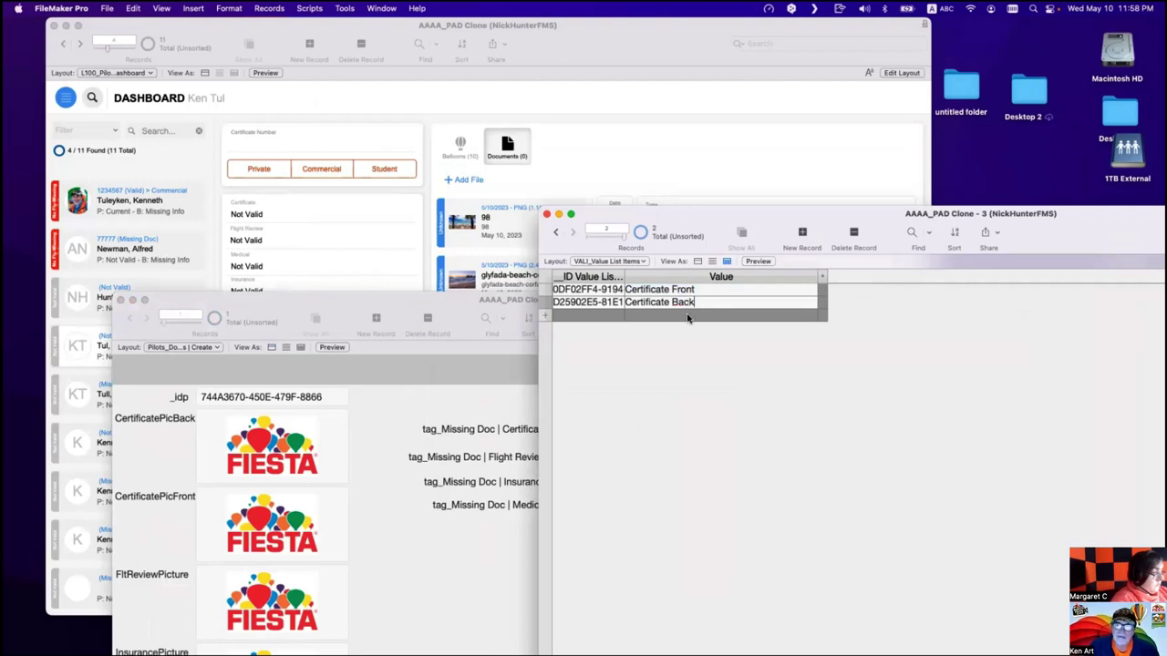
# Add a third value list item record with the value "Flight Review".
pyautogui.press('super+n')
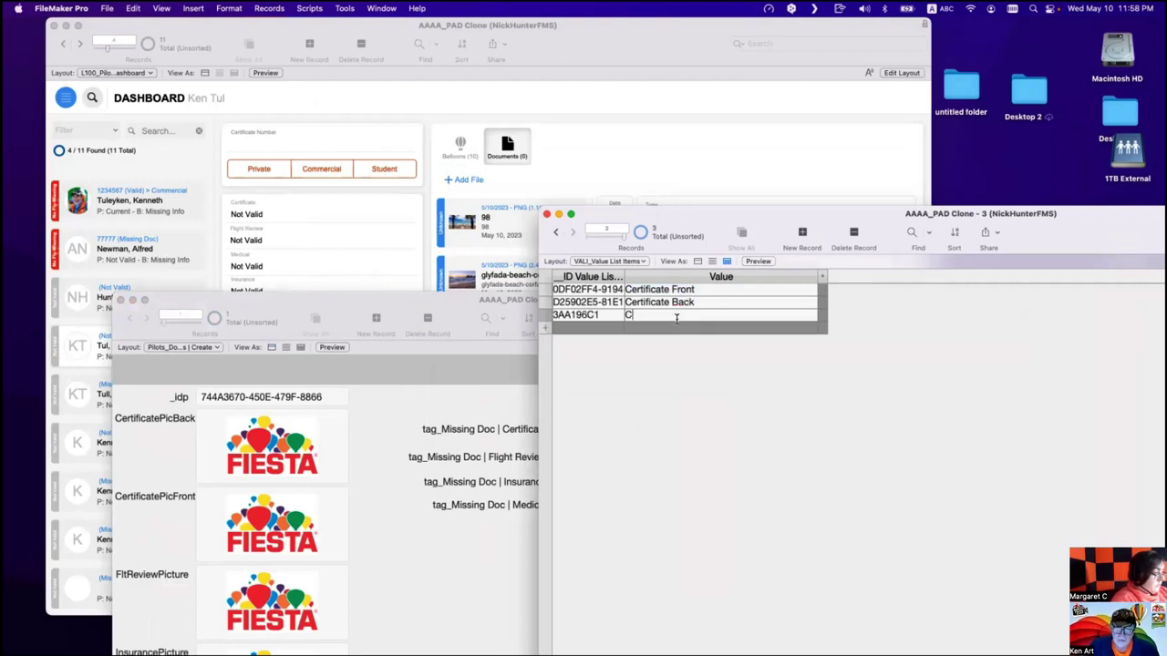
pyautogui.write('Flight')
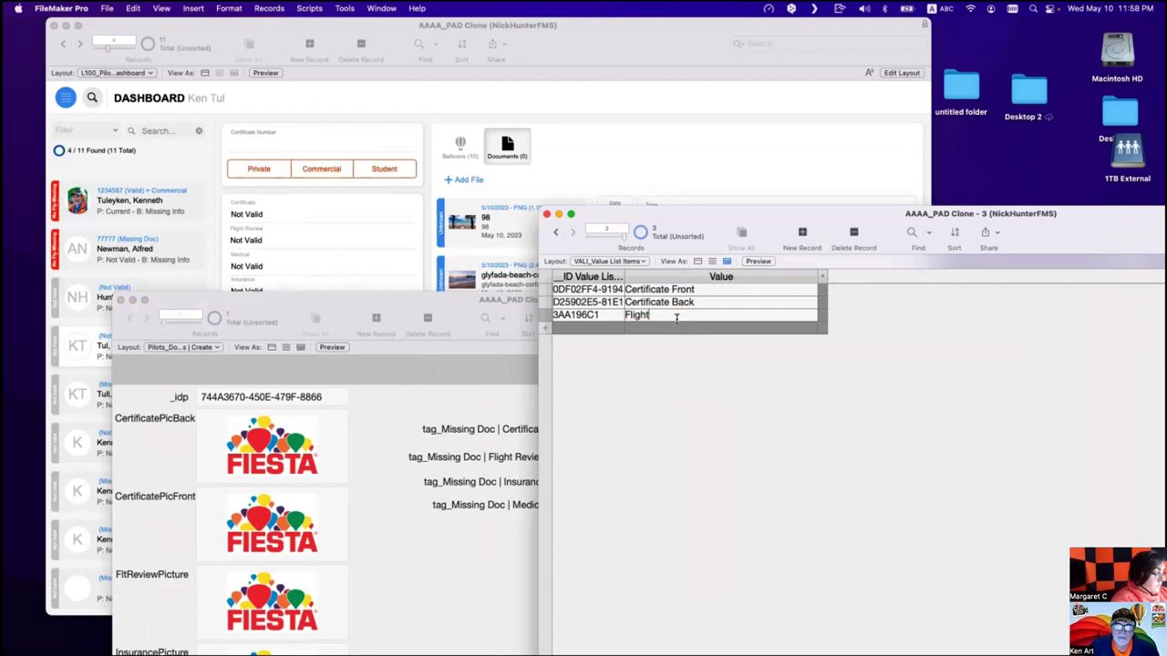
pyautogui.write(' review')
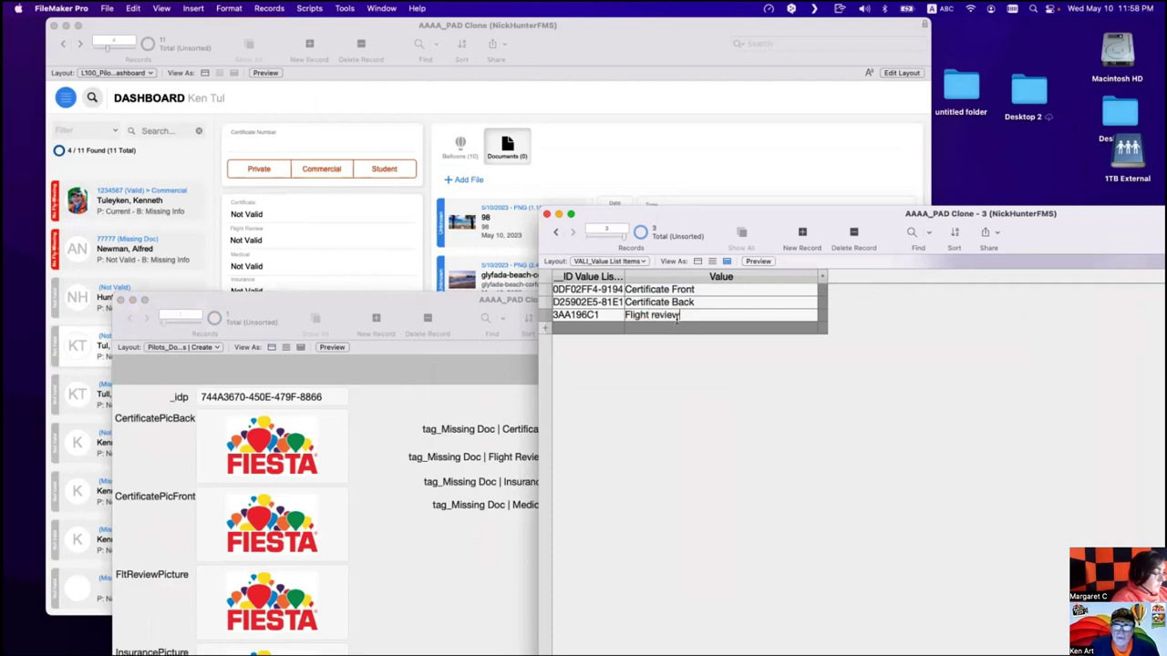
pyautogui.press('BackSpace')
pyautogui.press('BackSpace')
pyautogui.press('BackSpace')
pyautogui.press('BackSpace')
pyautogui.press('BackSpace')
pyautogui.press('BackSpace')
pyautogui.write('Review')
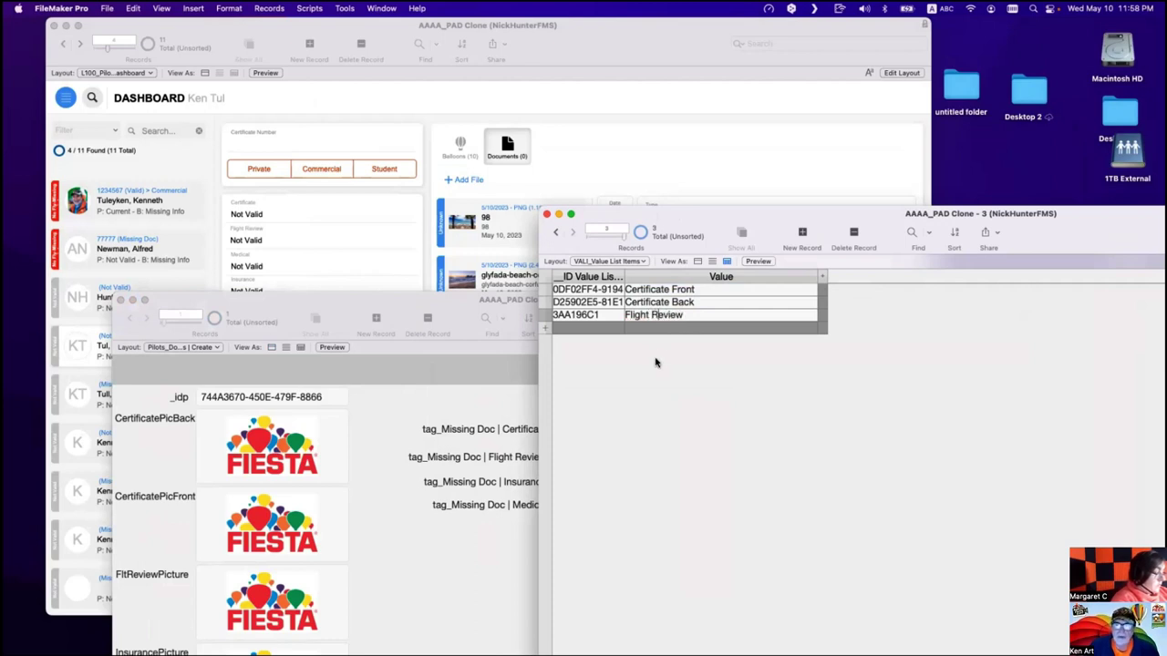
# Add three more value list item records with the values "Insurance", "Medical" and "Head Shot".
pyautogui.click(658, 330)
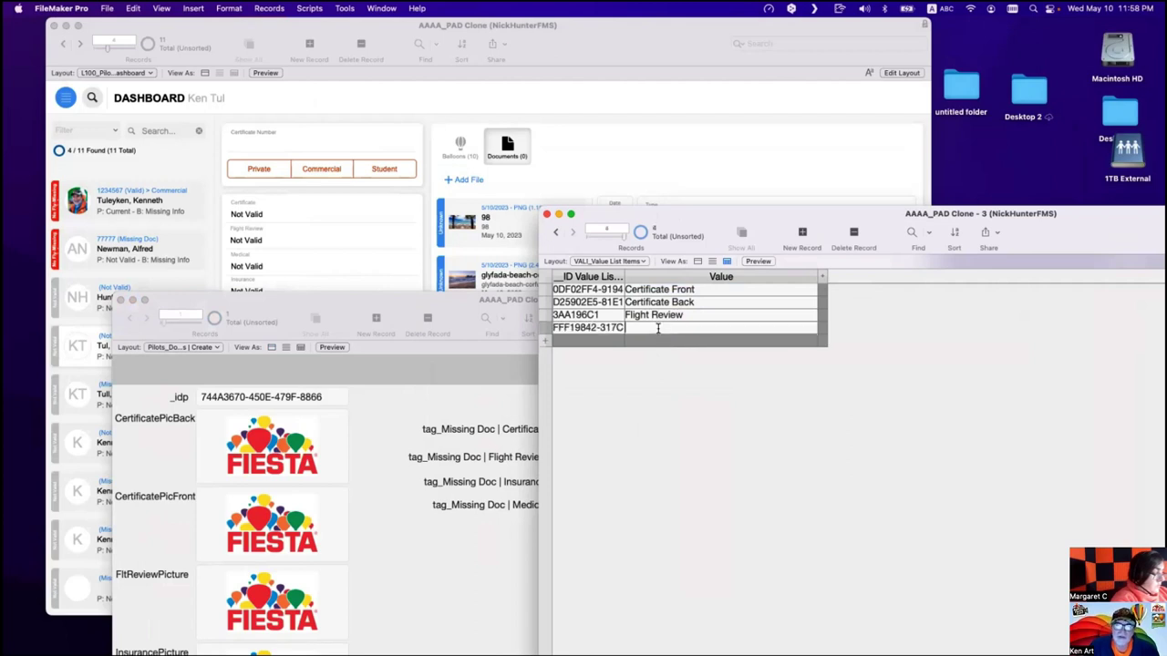
pyautogui.write('Insurance')
pyautogui.click(662, 340)
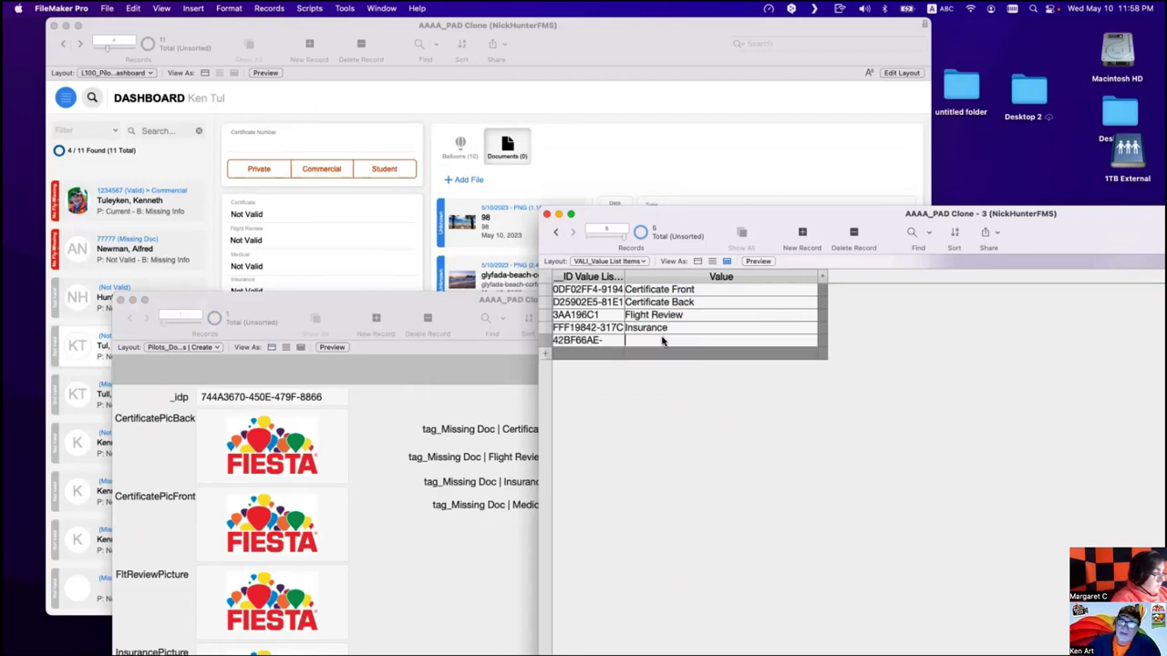
pyautogui.moveTo(398, 299); pyautogui.dragTo(370, 120)
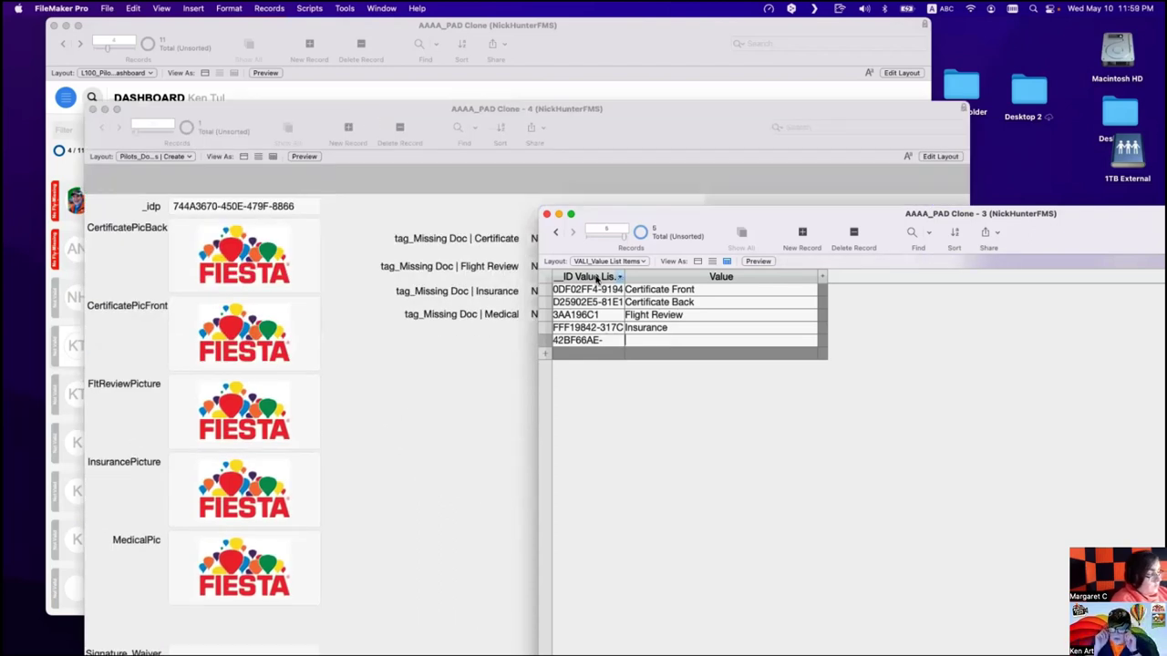
pyautogui.write('Medical')
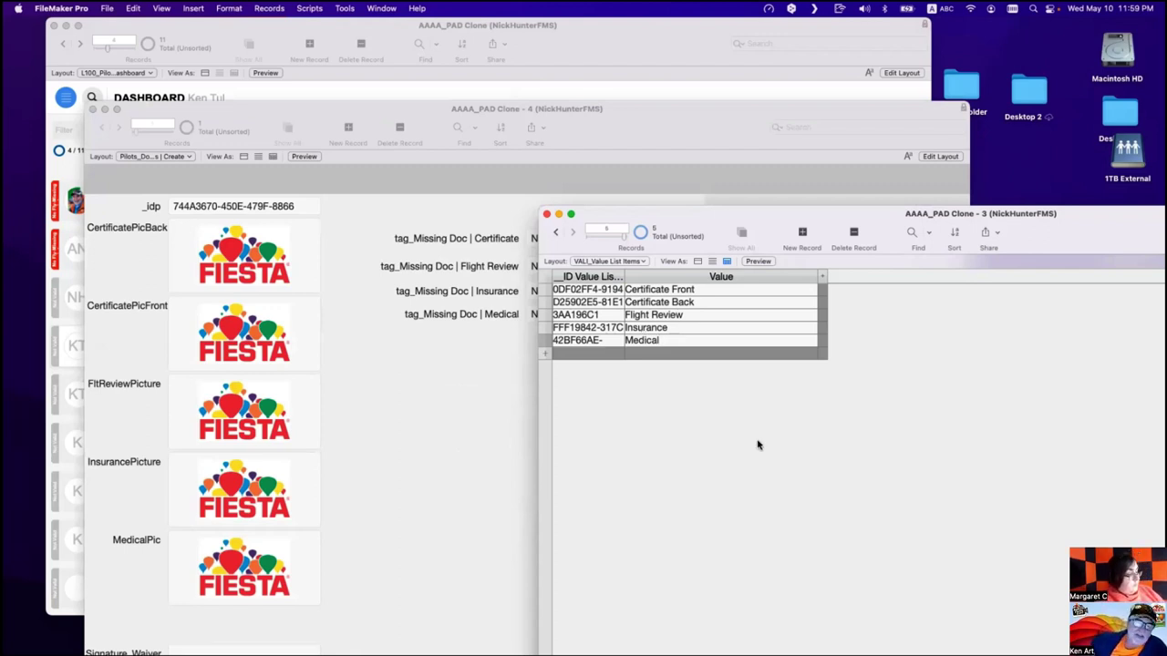
pyautogui.click(651, 352)
pyautogui.write('Head Shot')
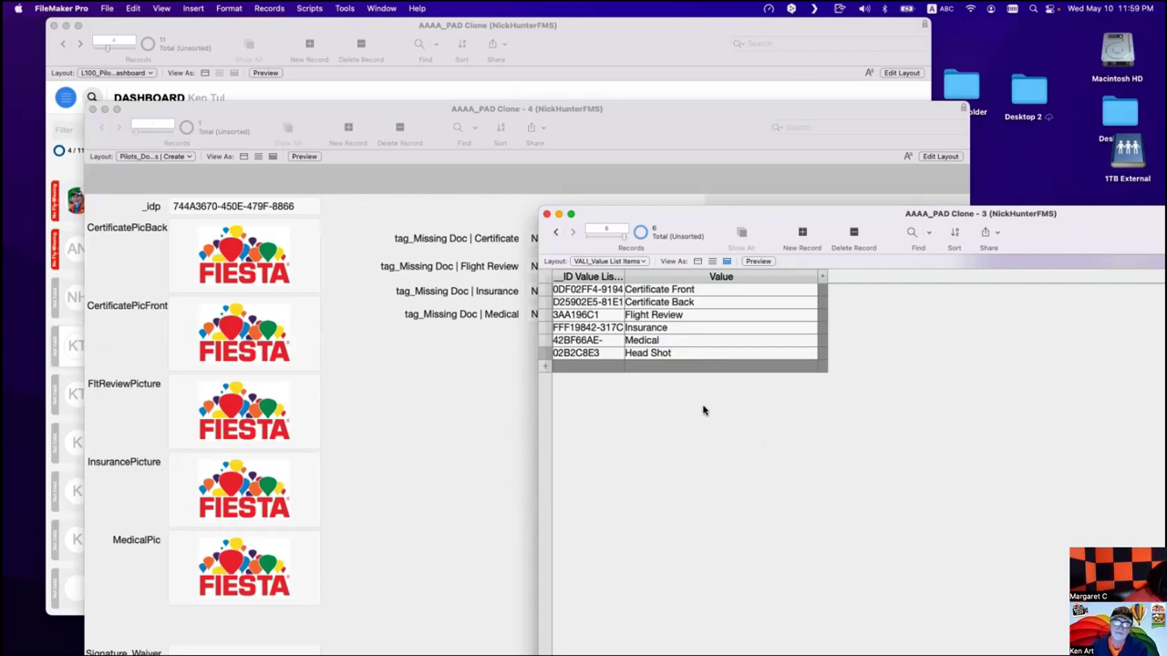
# Move the Pilots_Documents window aside and view the documents of the first pilot listed on the dashboard.
pyautogui.click(416, 108)
pyautogui.moveTo(416, 109); pyautogui.dragTo(583, 347)
pyautogui.click(157, 210)
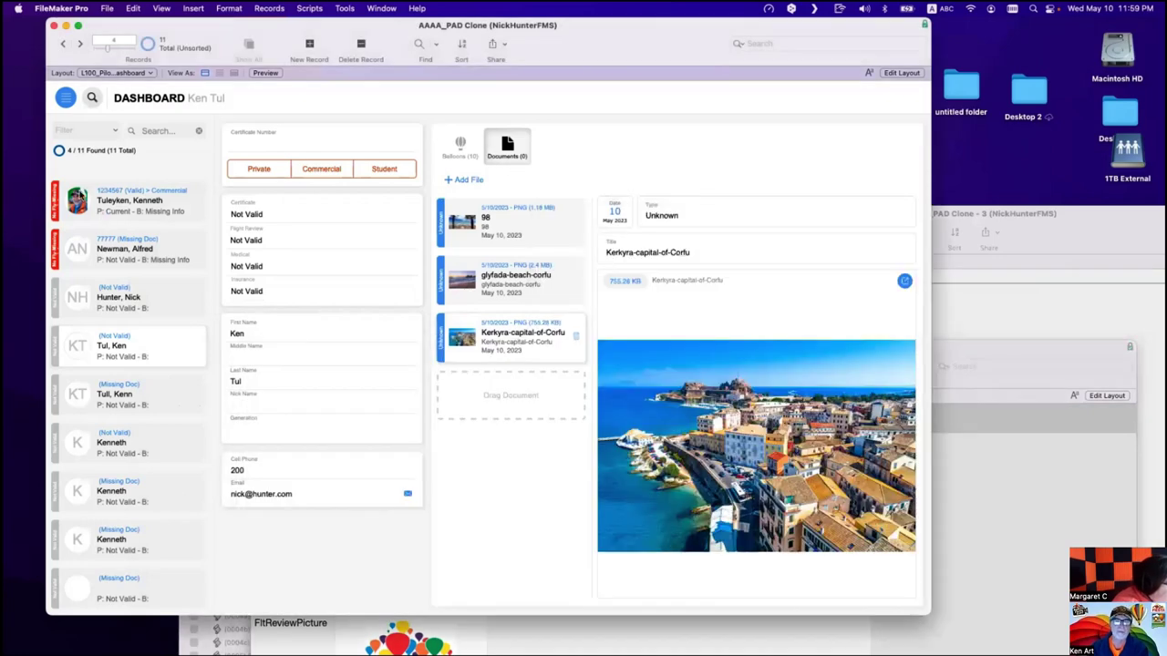
pyautogui.click(82, 204)
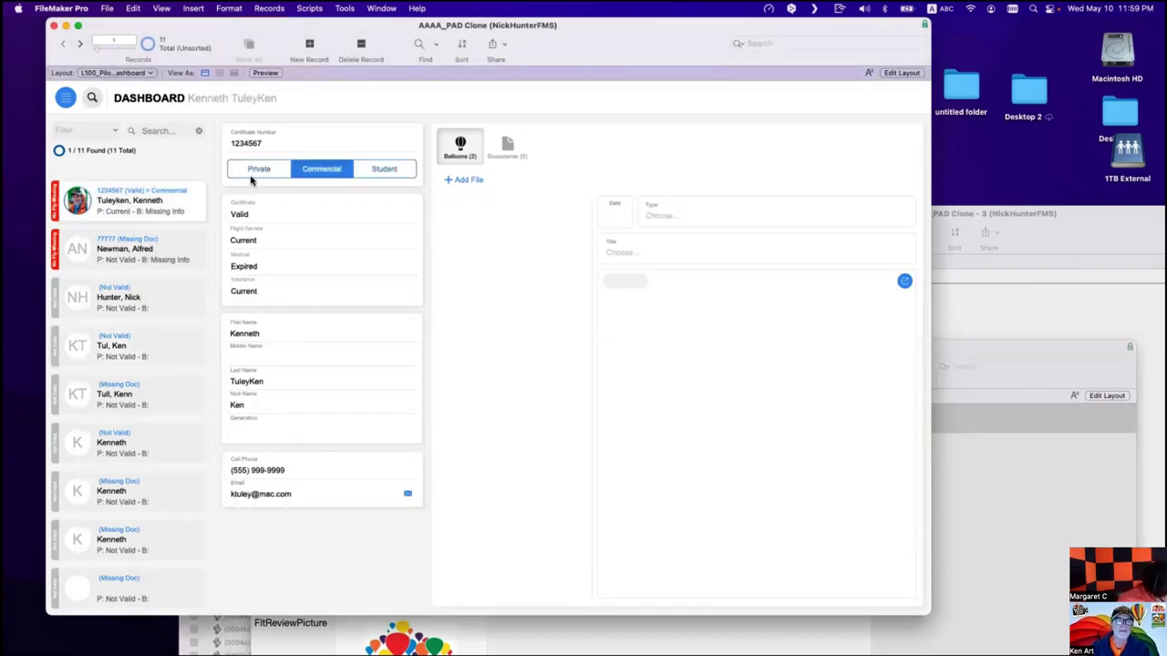
pyautogui.click(515, 148)
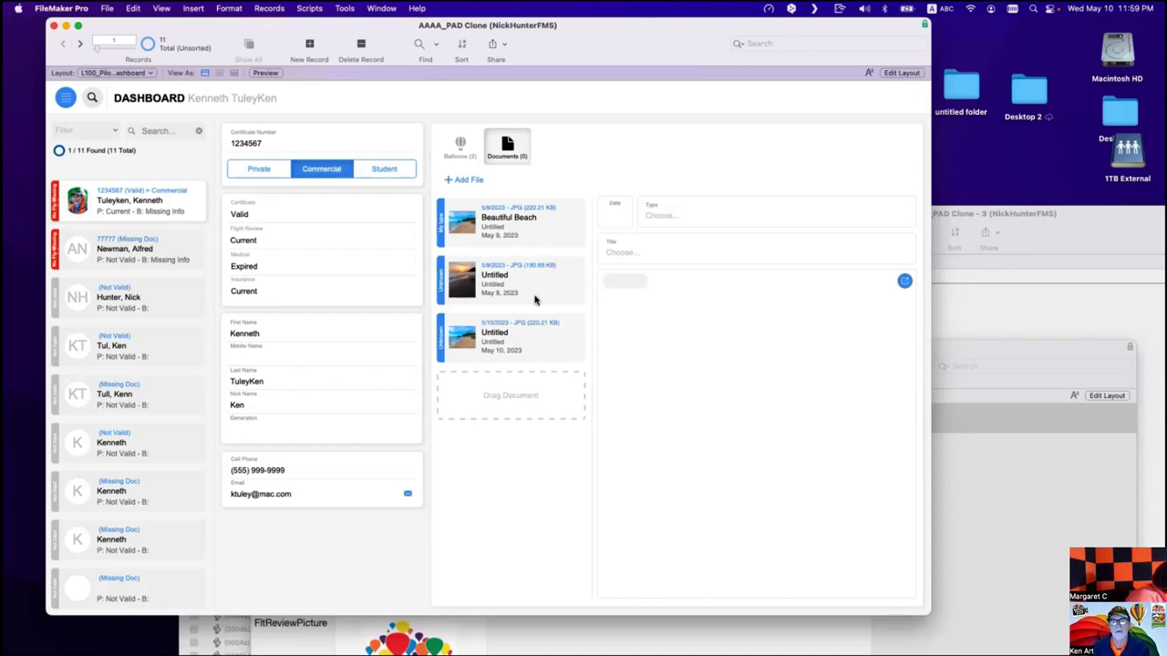
# Look at the dashboard in Layout mode and return to the pilot's documents in Browse mode.
pyautogui.press('super+l')
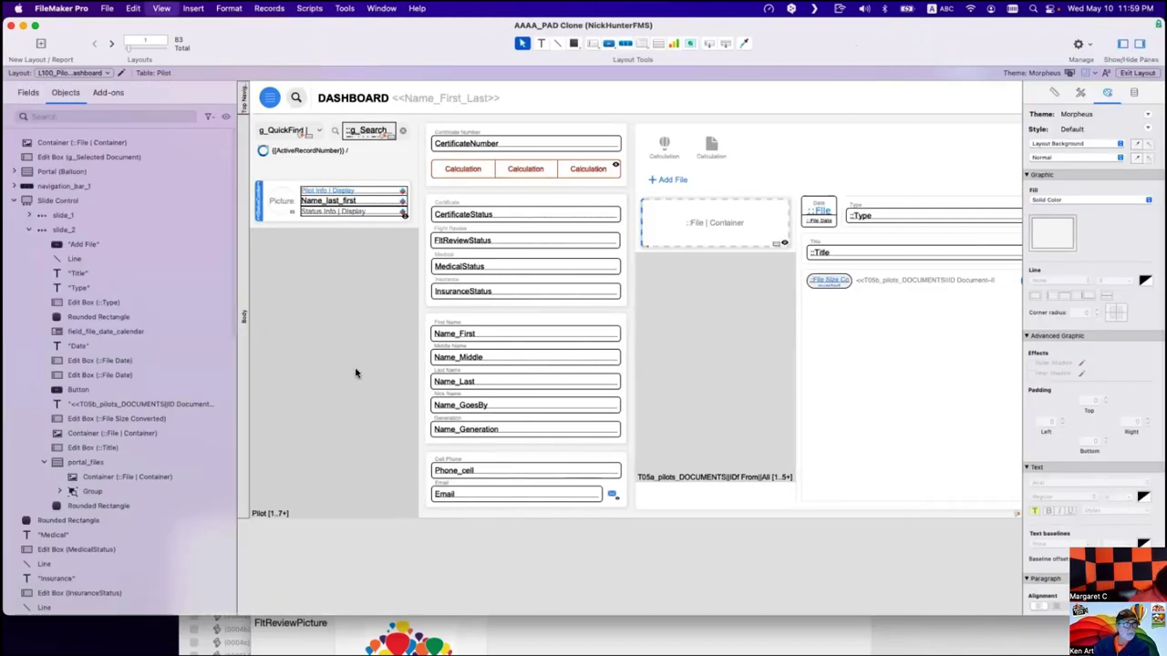
pyautogui.press('super+b')
pyautogui.click(508, 149)
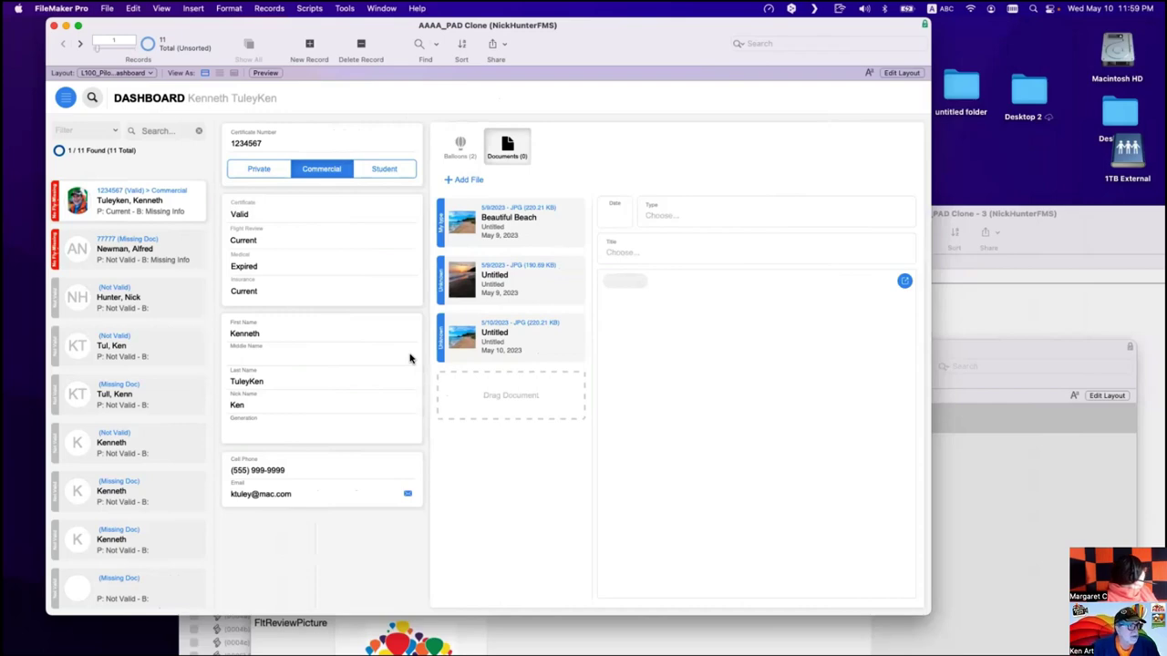
# Bring the value list items window forward and delete the "Head Shot" record.
pyautogui.click(976, 401)
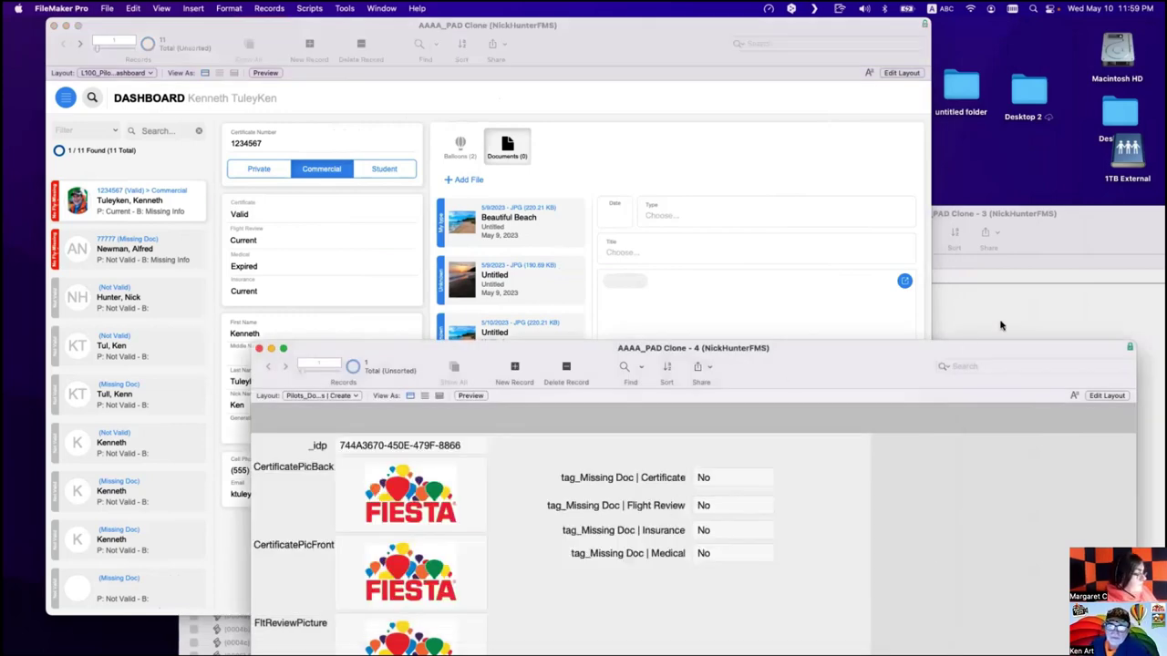
pyautogui.click(969, 339)
pyautogui.click(706, 356)
pyautogui.press('super+e')
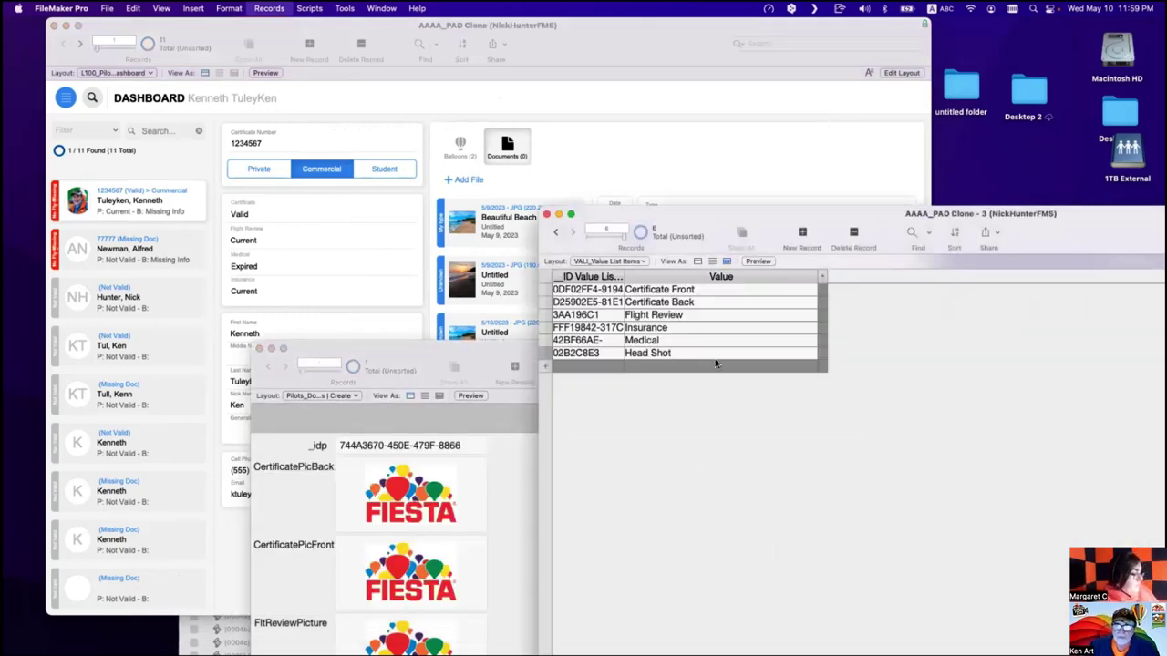
pyautogui.click(551, 249)
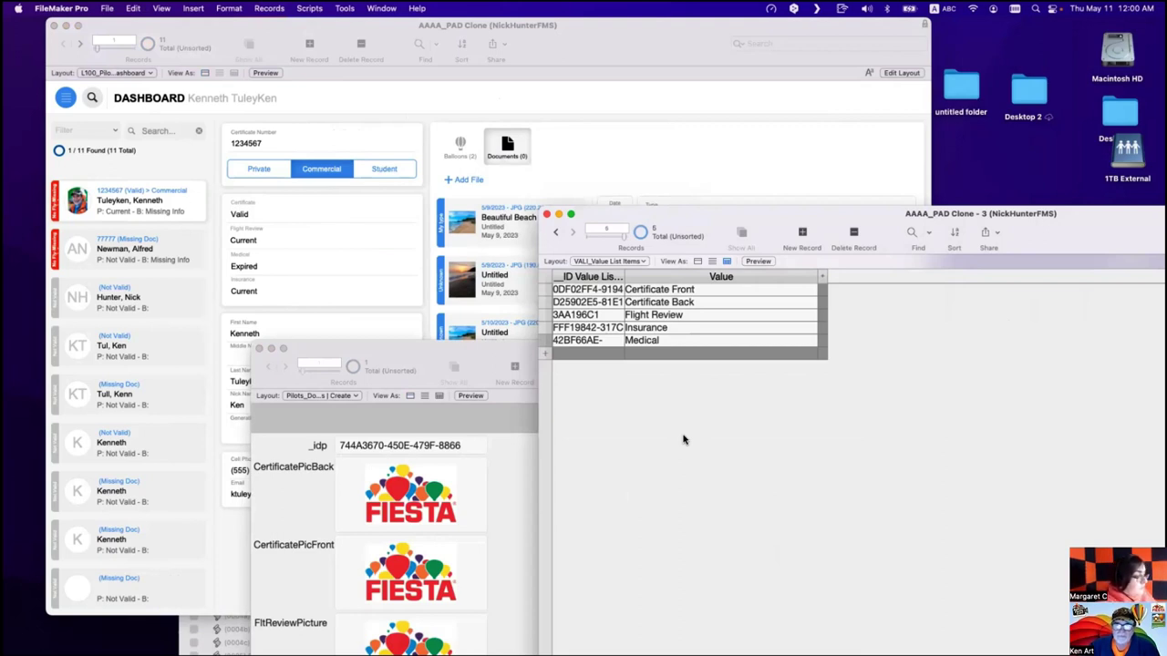
# Arrange the dashboard behind the value list items table and widen the __ID Value List Item column to show full IDs.
pyautogui.click(635, 166)
pyautogui.click(1039, 344)
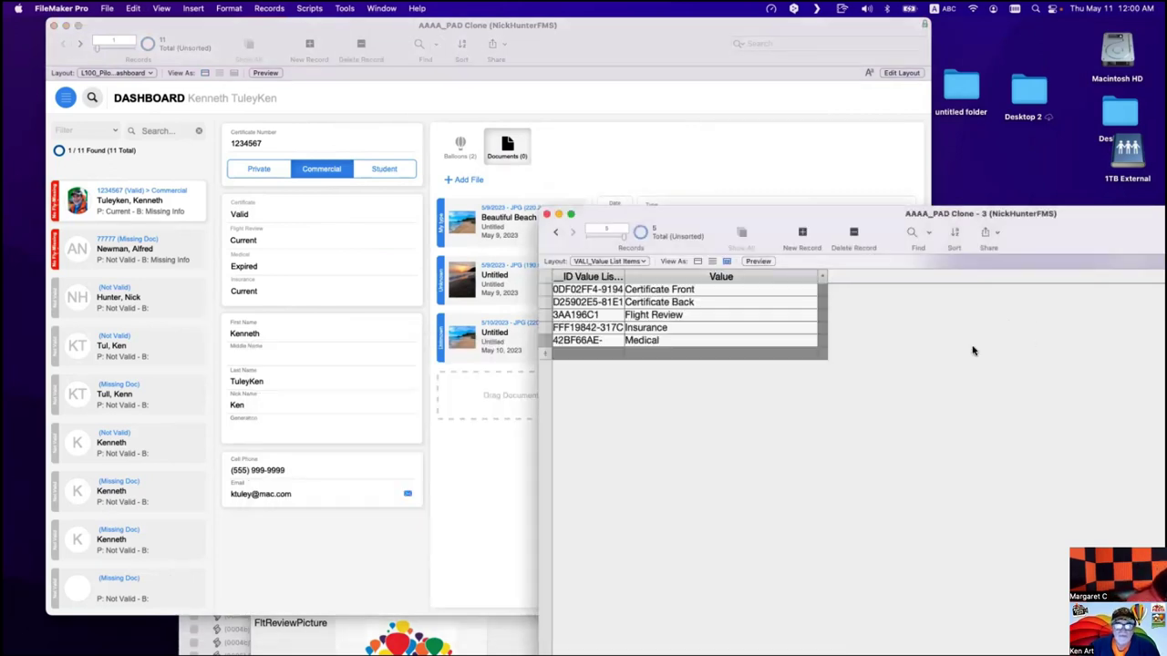
pyautogui.moveTo(619, 277); pyautogui.dragTo(733, 280)
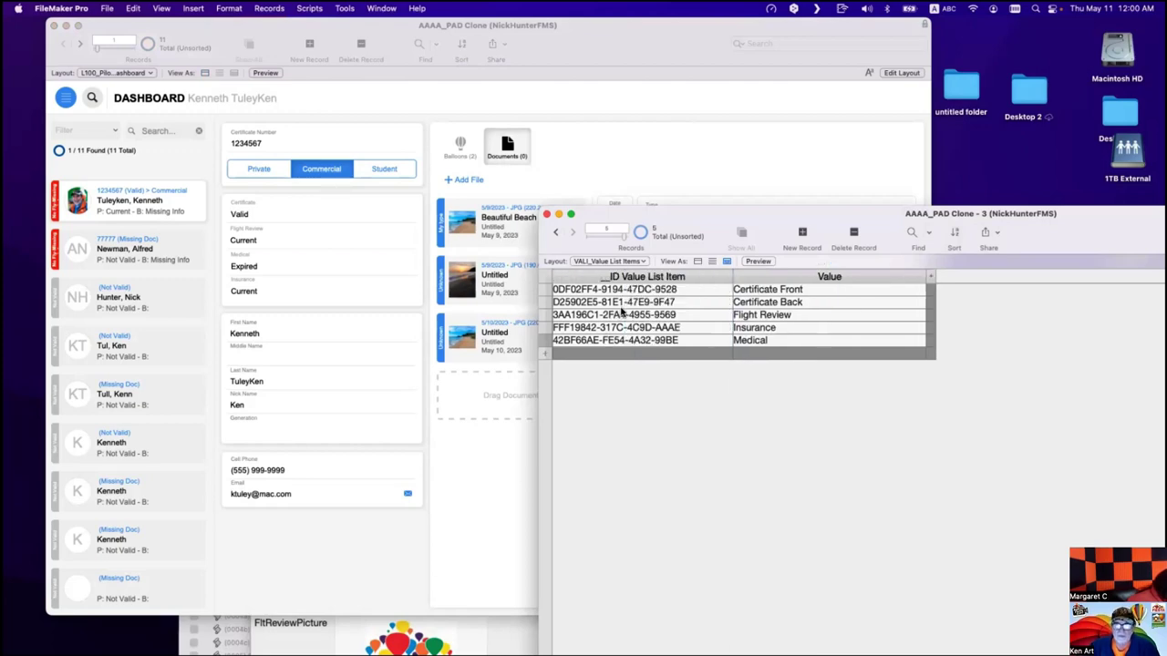
# Bring the dashboard forward and show the DOC_Documents table's fields in the database definition.
pyautogui.click(610, 156)
pyautogui.press('shift+super+d')
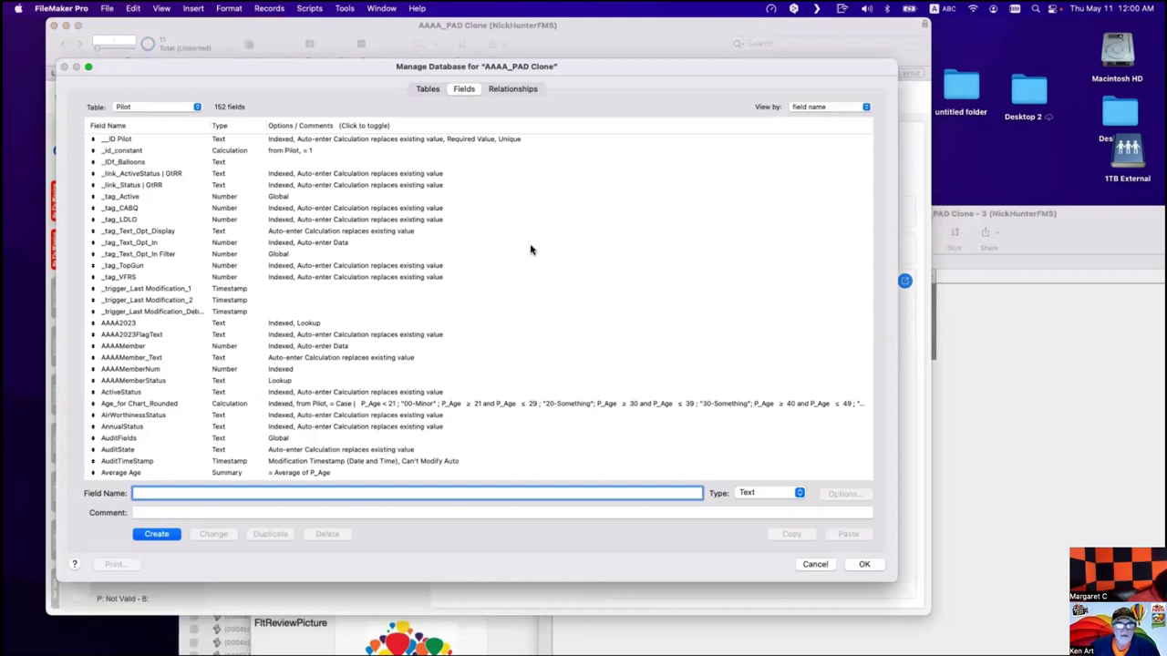
pyautogui.click(141, 108)
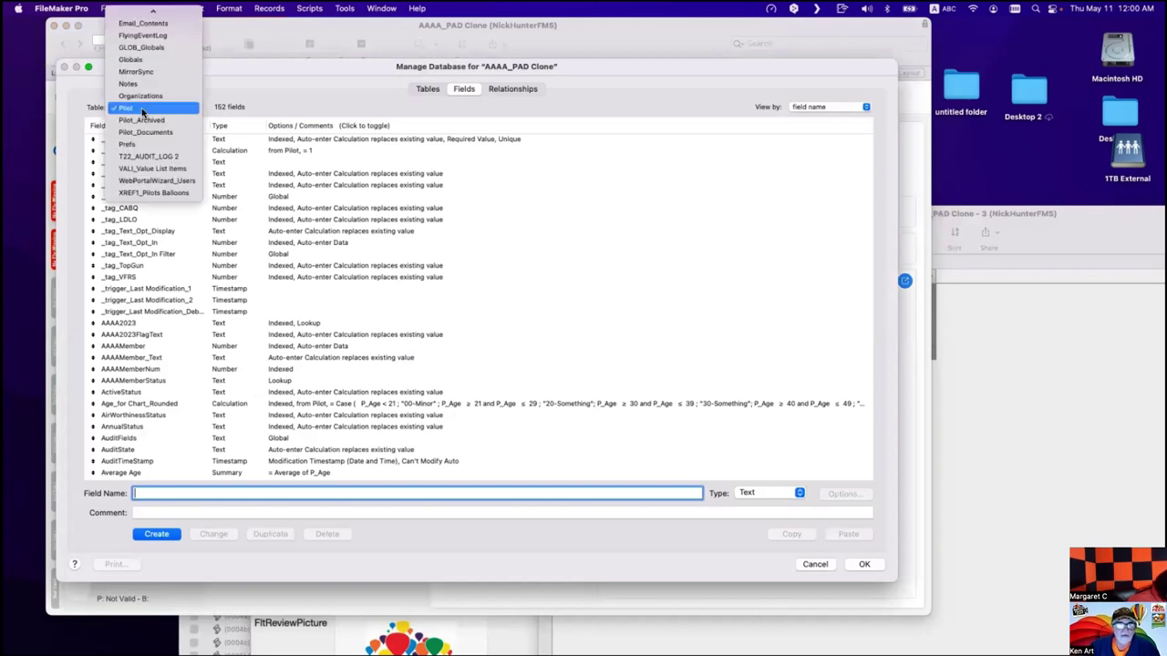
pyautogui.scroll(3, 141, 111)
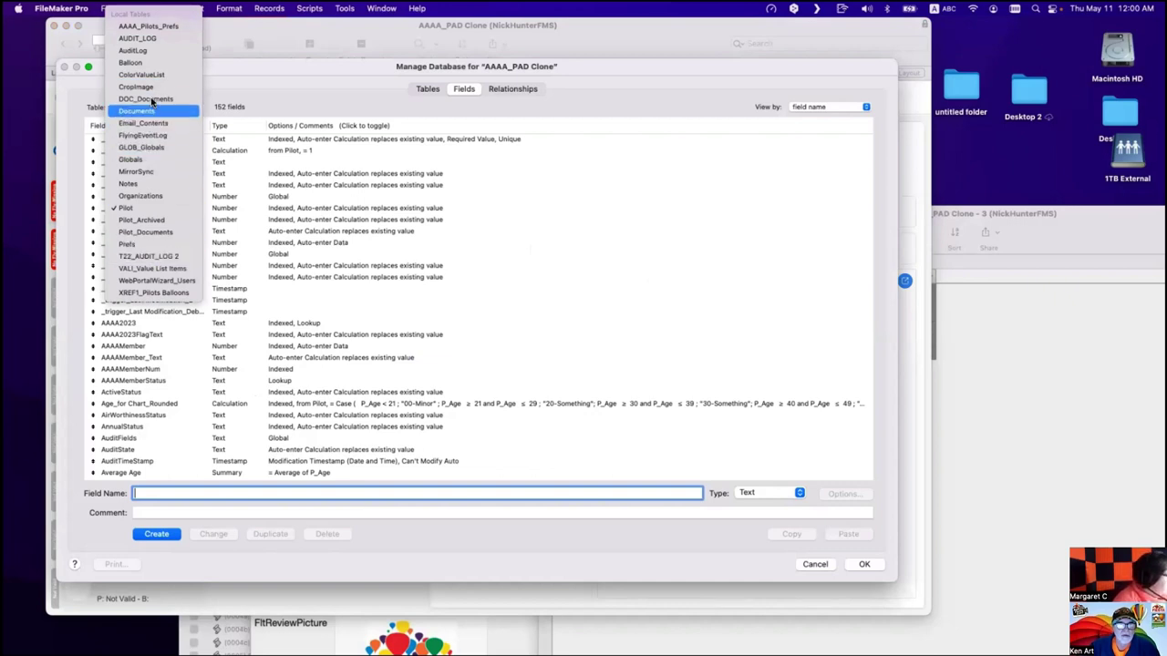
pyautogui.press('Return')
# Duplicate the _IDf From field in DOC_Documents and rename the copy as _IDf Document Type.
pyautogui.click(152, 152)
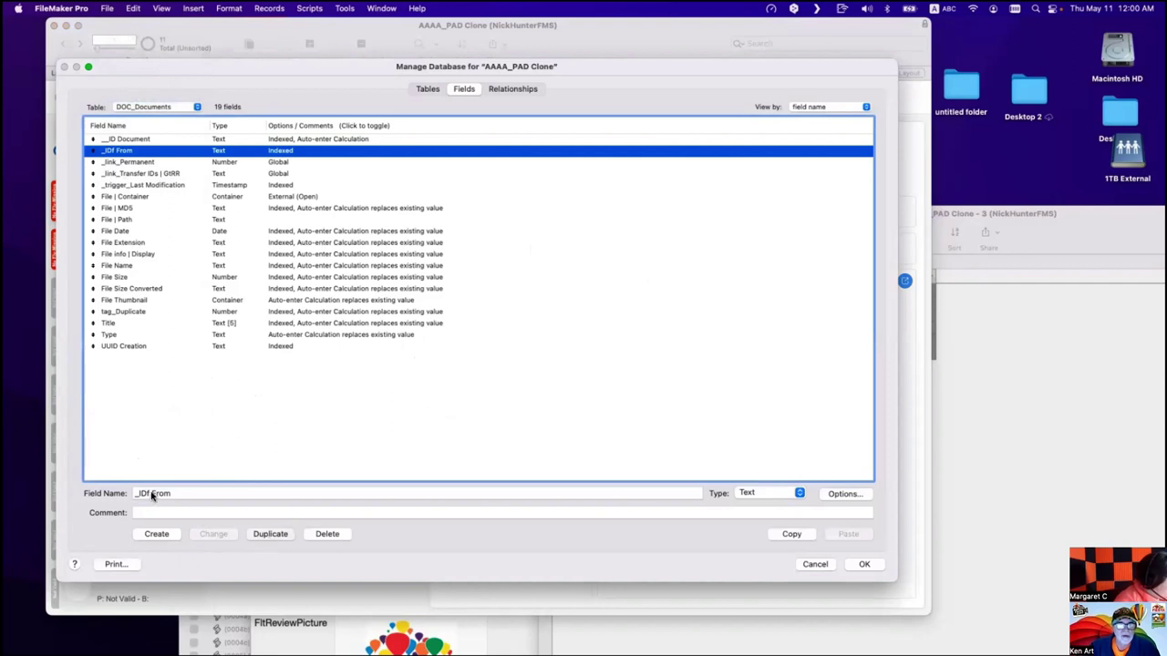
pyautogui.press('super+d')
pyautogui.moveTo(152, 493); pyautogui.dragTo(200, 493)
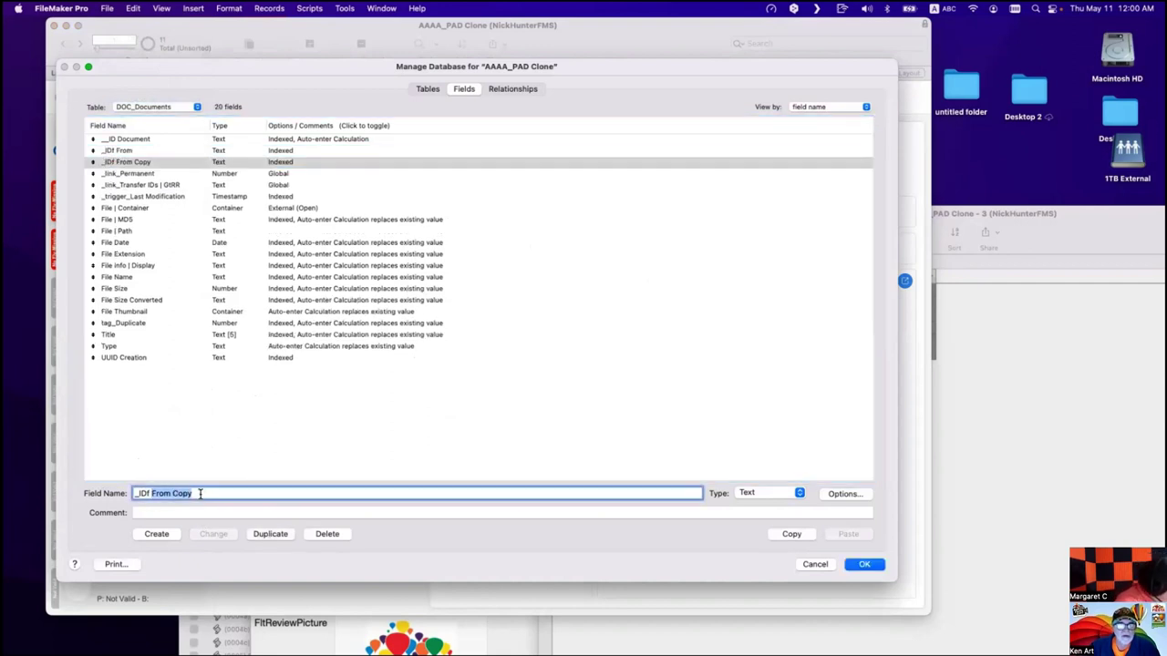
pyautogui.write('Du')
pyautogui.write('cumeent')
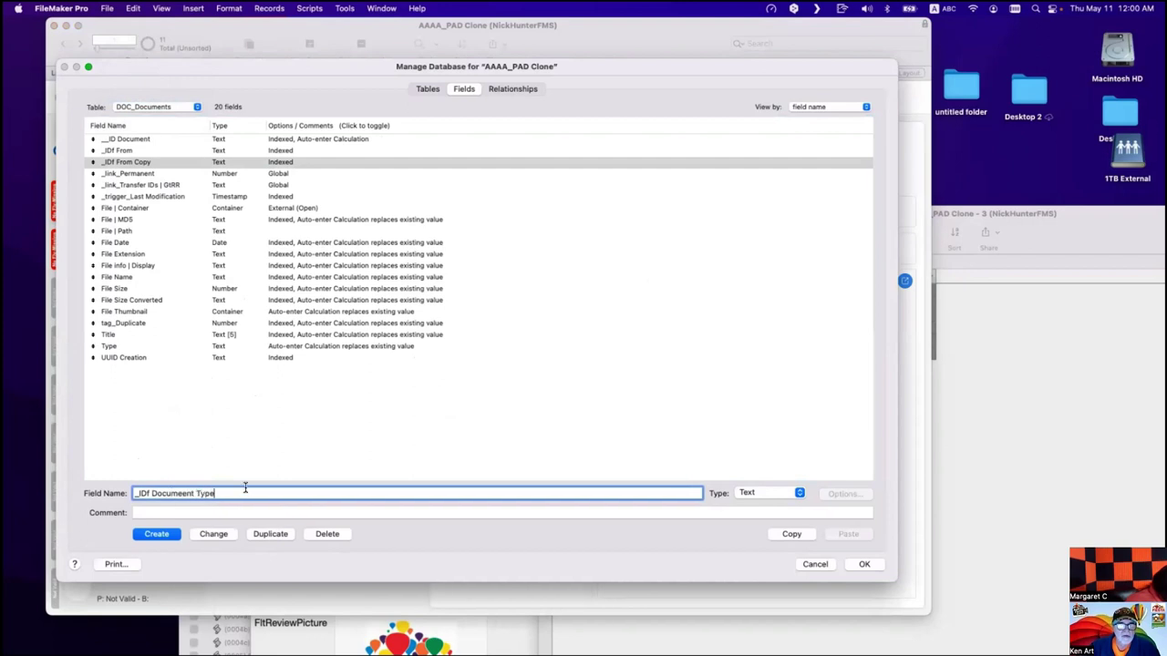
pyautogui.click(180, 493)
pyautogui.press('BackSpace')
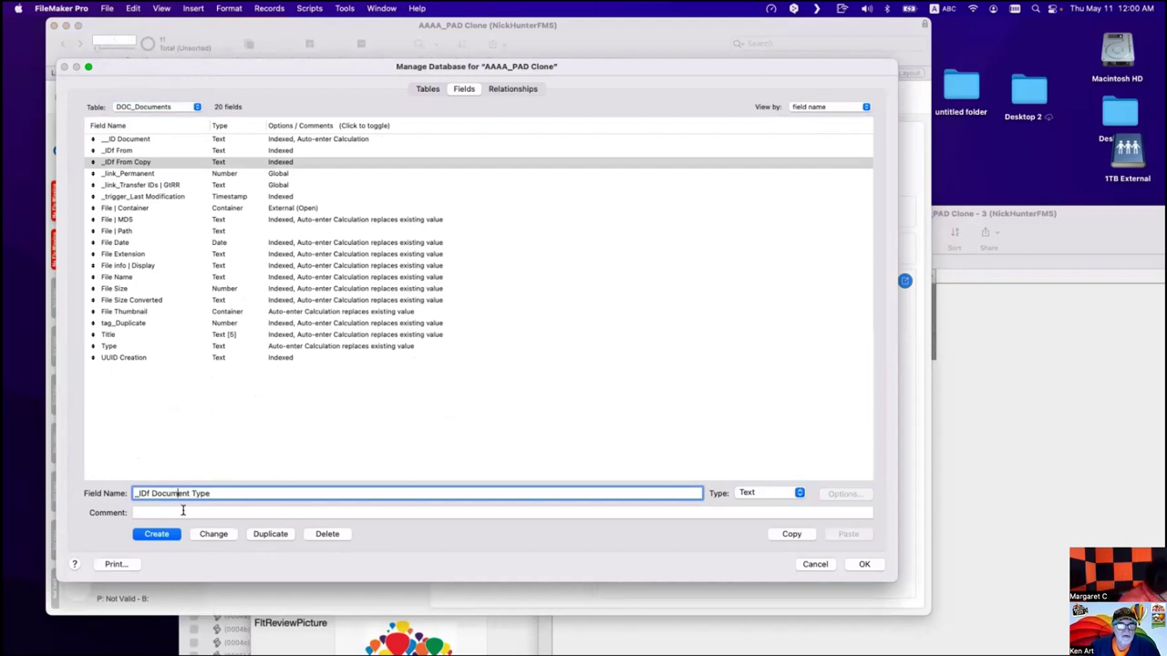
pyautogui.click(210, 534)
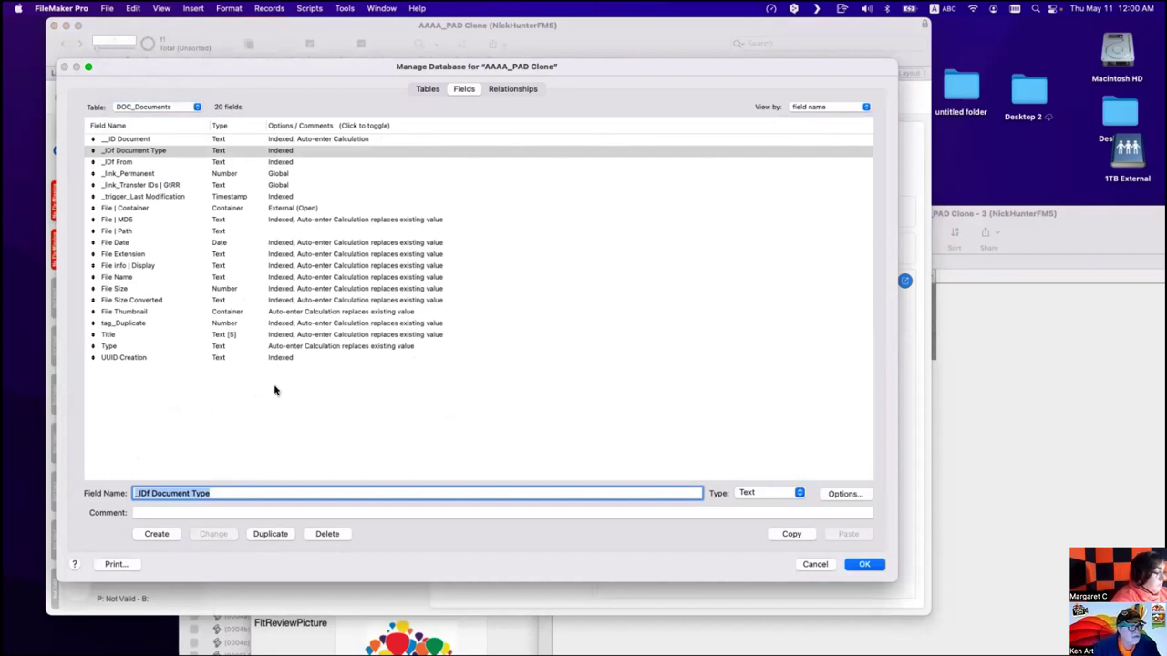
# Rename the Type field as "Docuement Type" and save the database changes, skipping the layout updates.
pyautogui.click(141, 347)
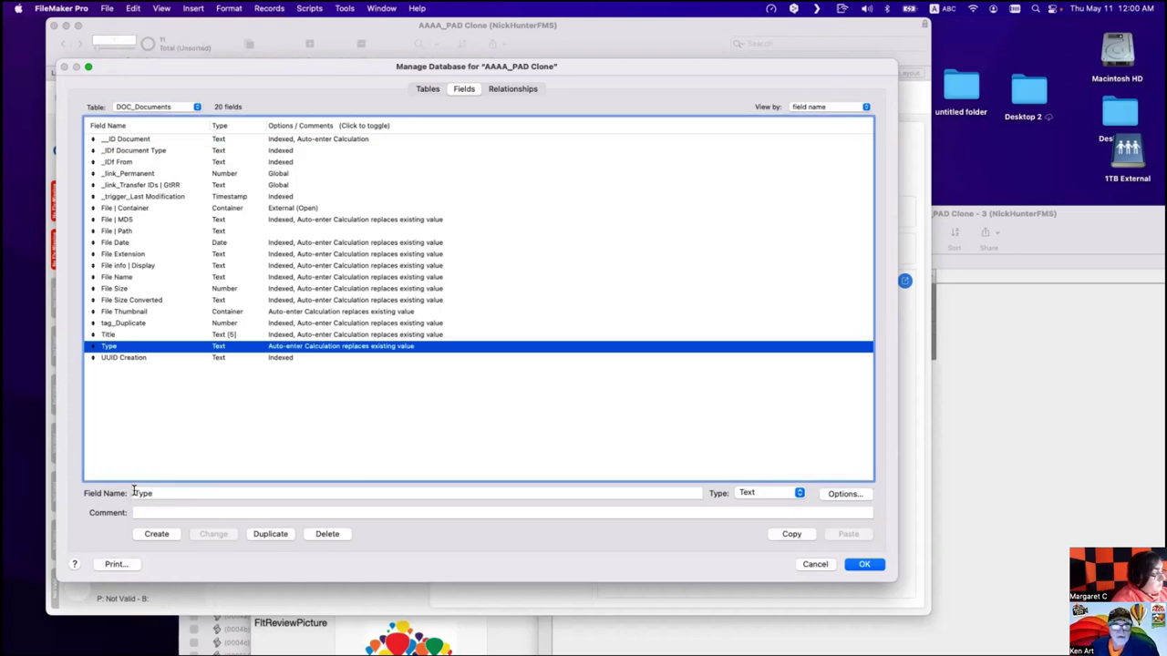
pyautogui.click(136, 494)
pyautogui.write('Docuement')
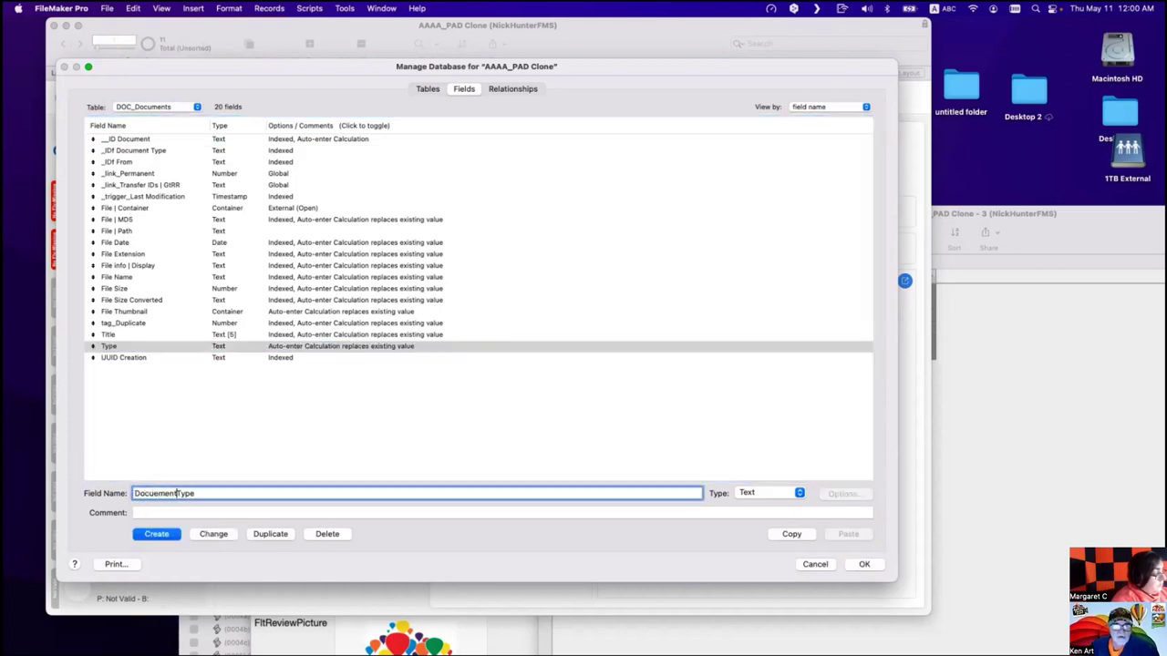
pyautogui.click(209, 534)
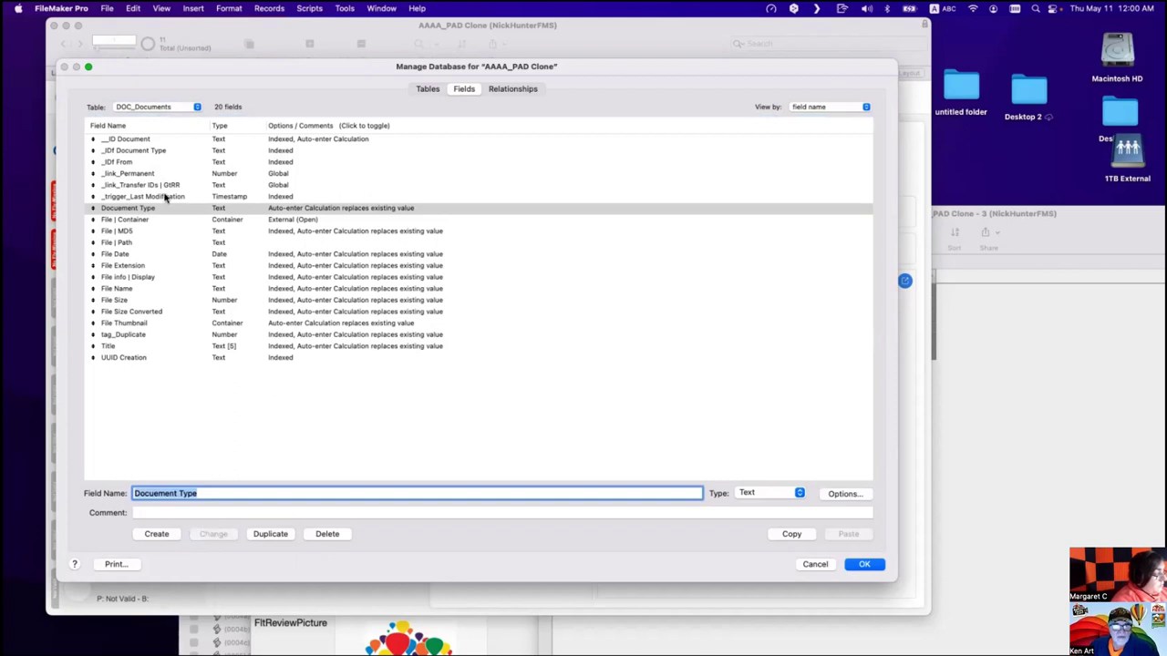
pyautogui.click(160, 153)
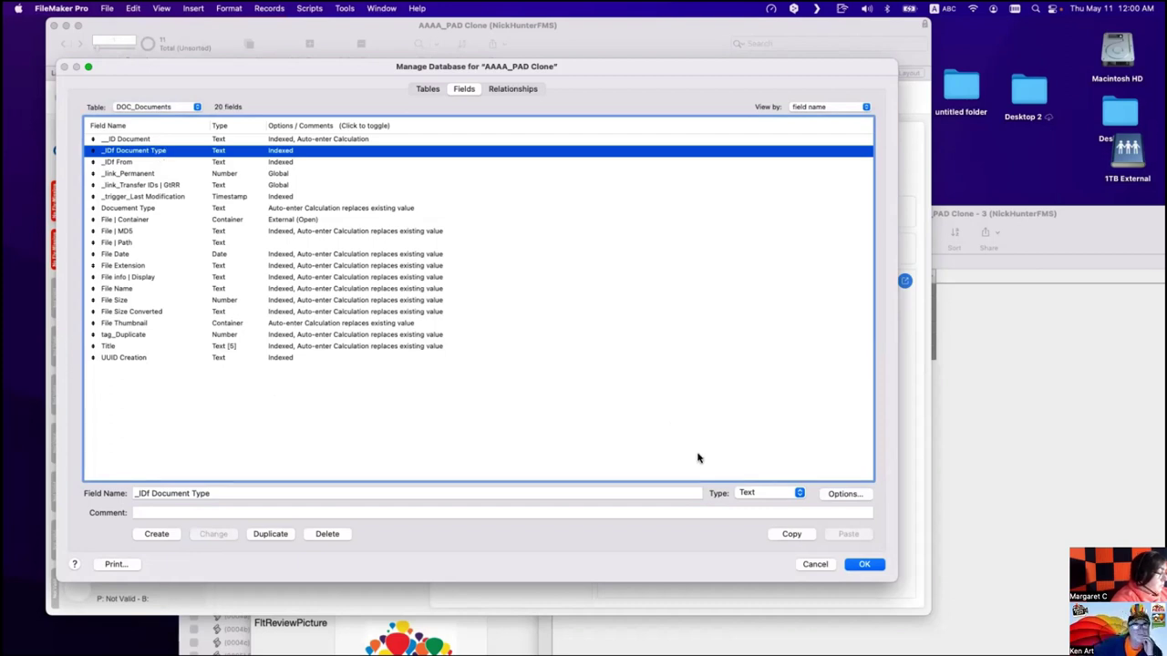
pyautogui.click(864, 566)
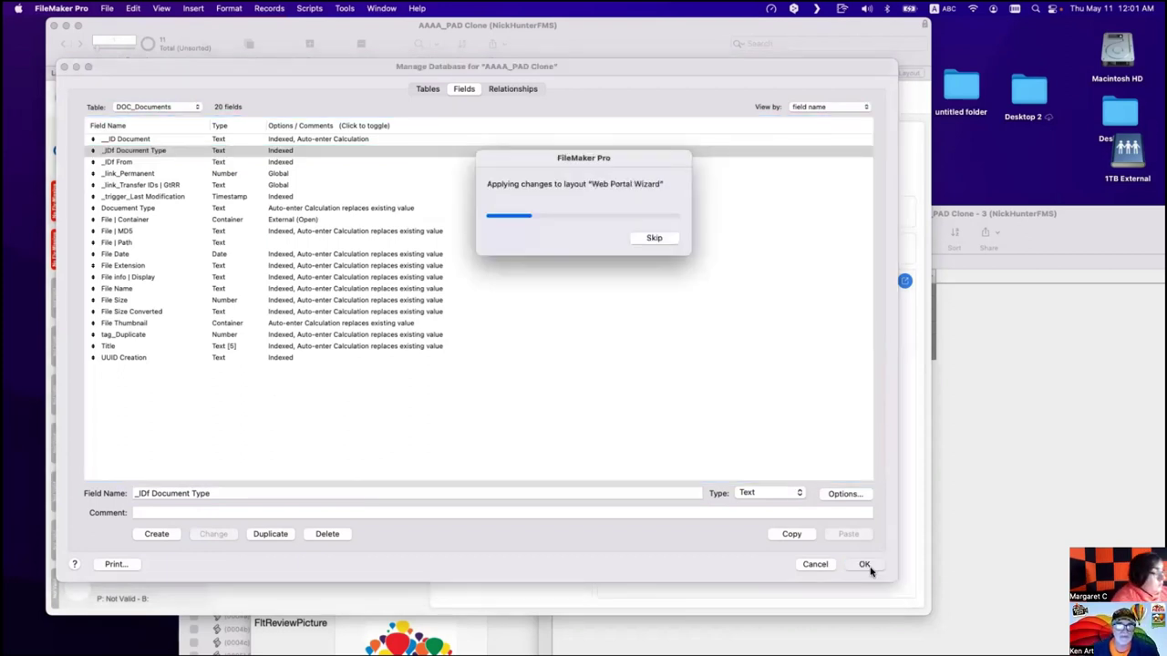
pyautogui.click(654, 238)
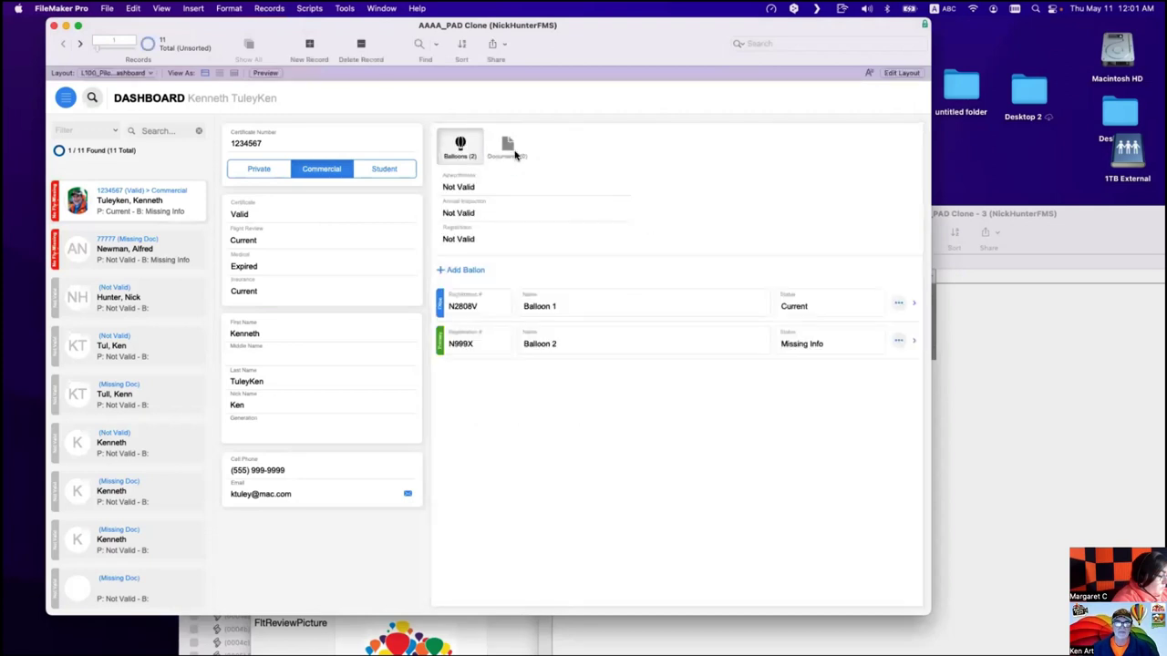
# View the Beautiful Beach document and inspect the Type, Date and Title field settings in Layout mode, returning to Browse mode.
pyautogui.click(508, 149)
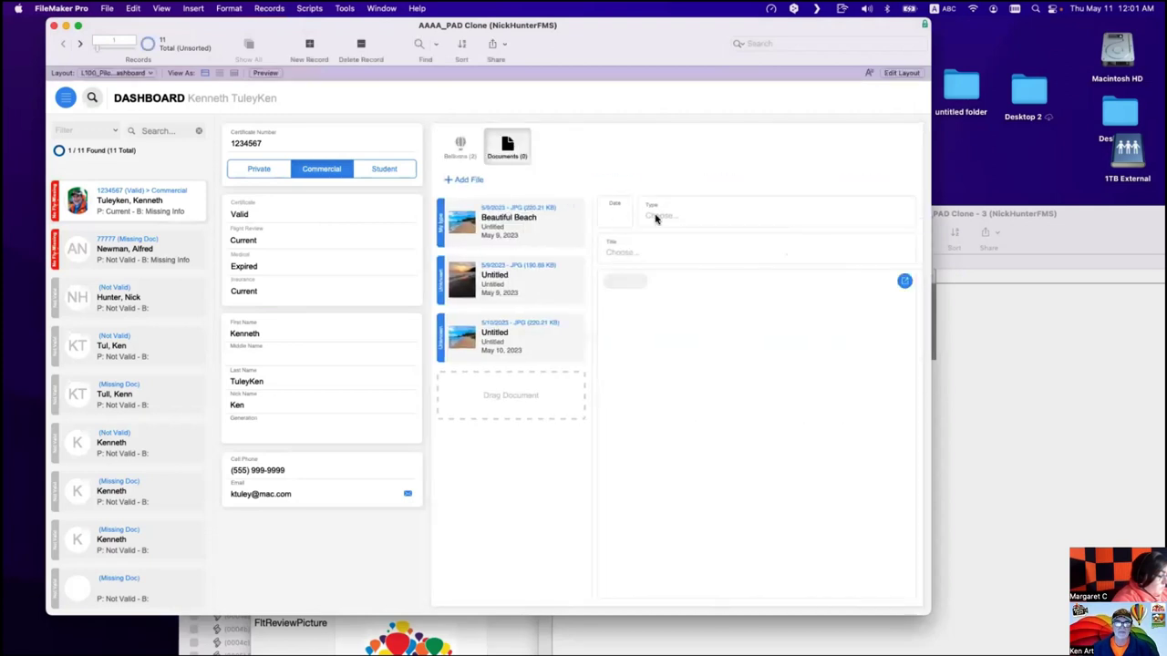
pyautogui.click(546, 219)
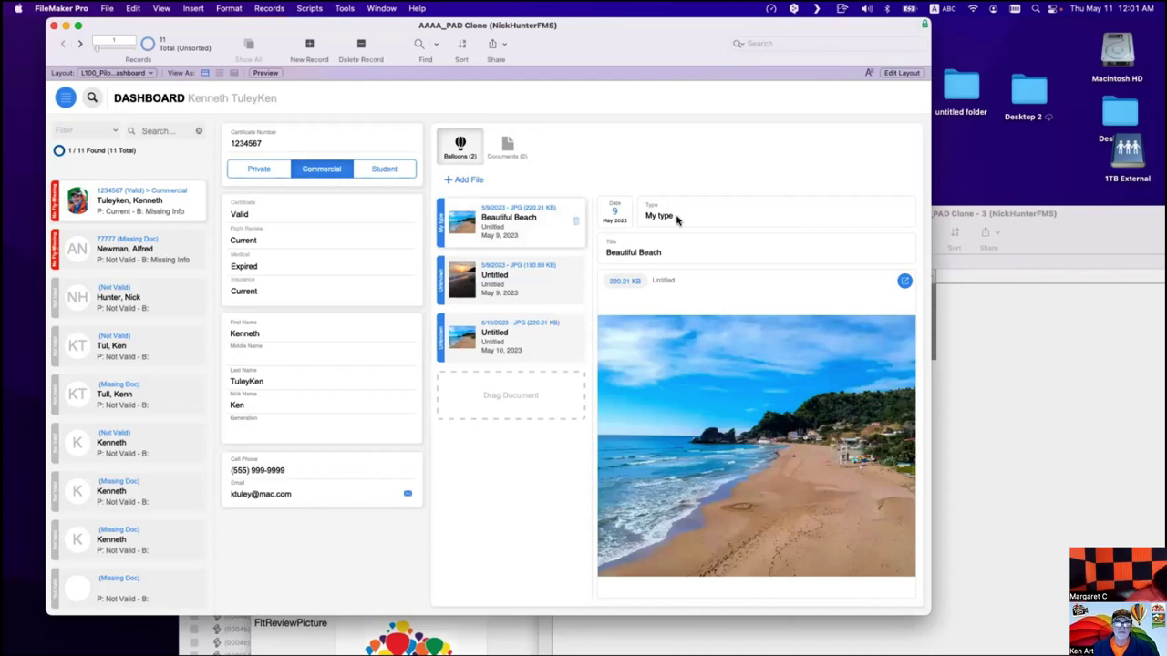
pyautogui.press('super+l')
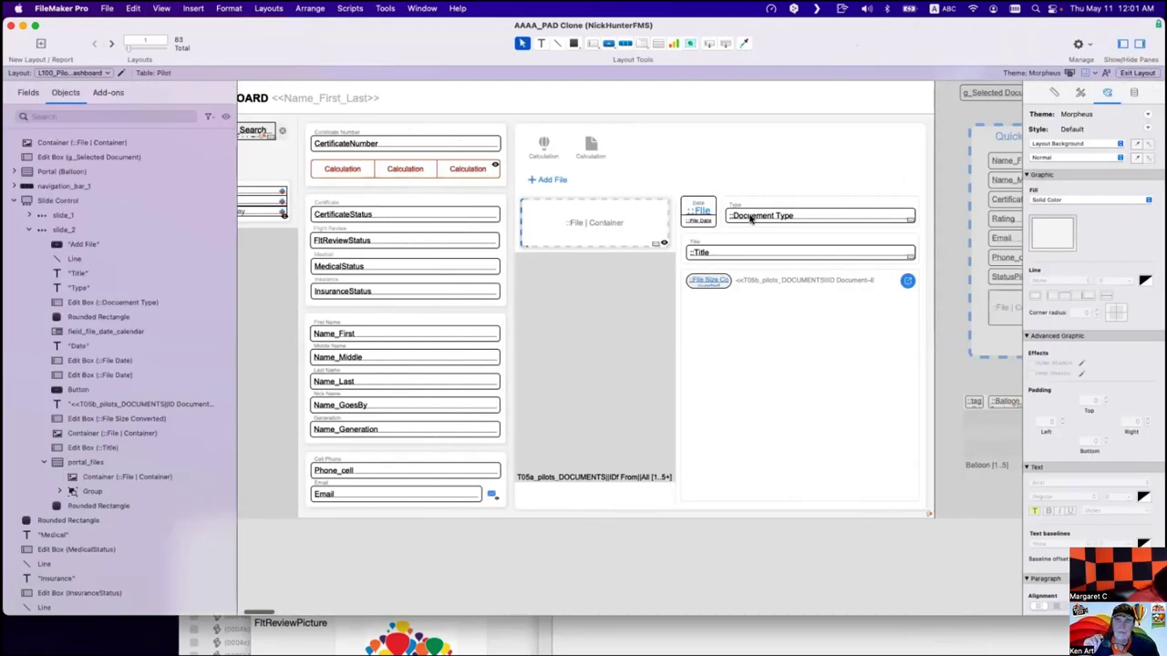
pyautogui.click(747, 216)
pyautogui.click(1133, 92)
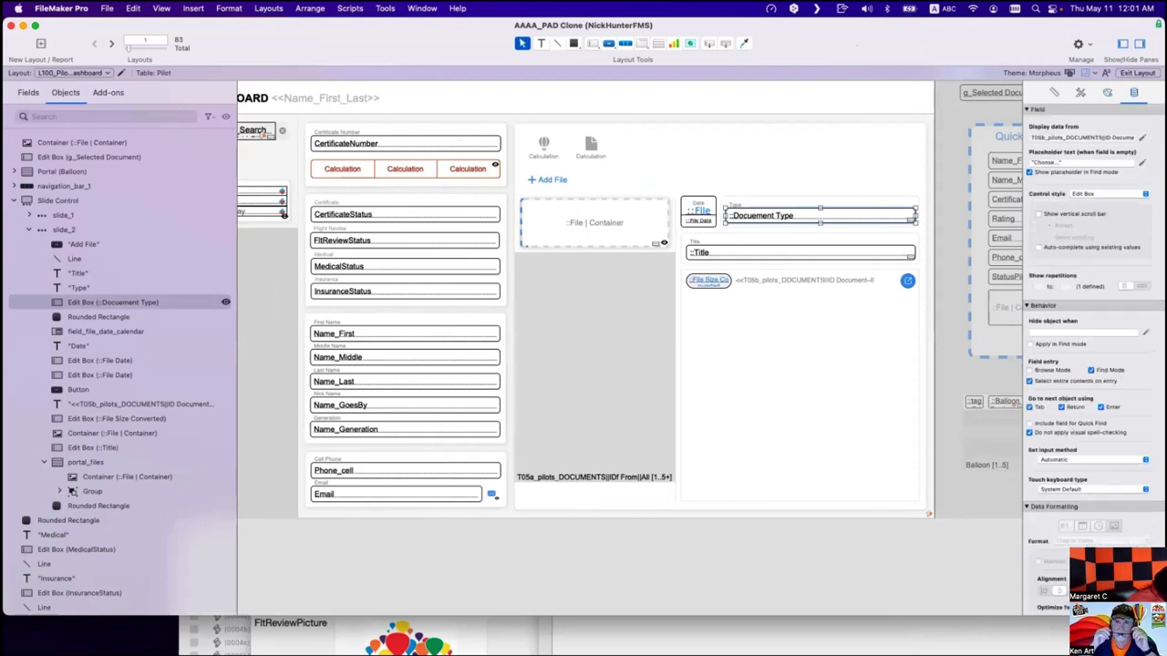
pyautogui.click(696, 215)
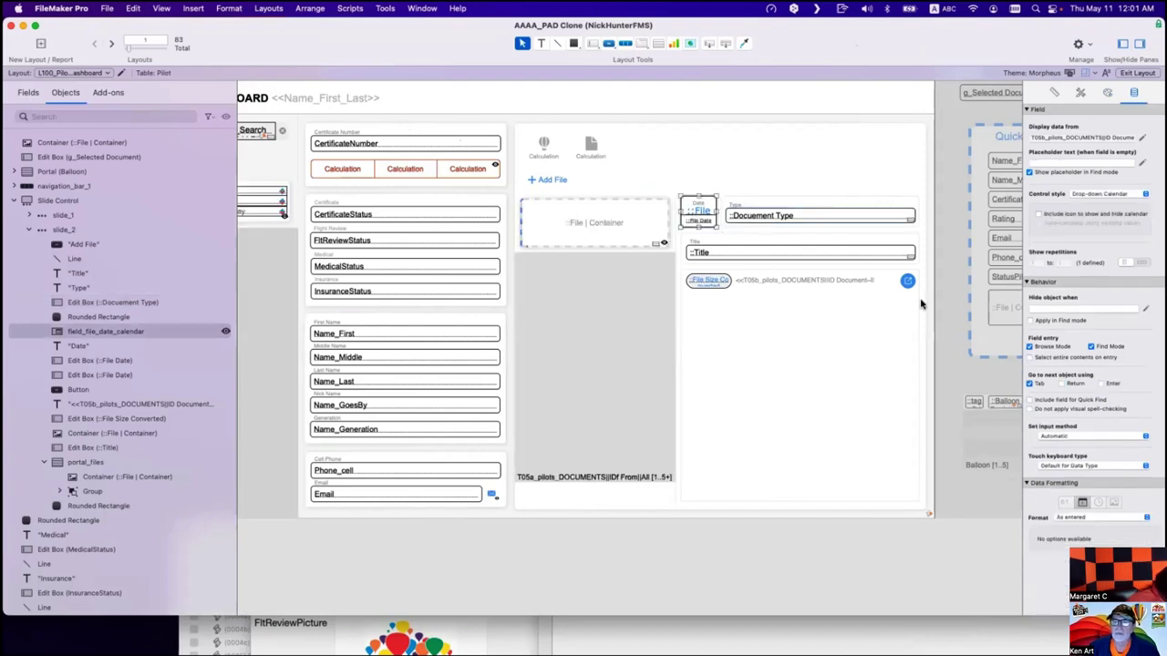
pyautogui.click(793, 255)
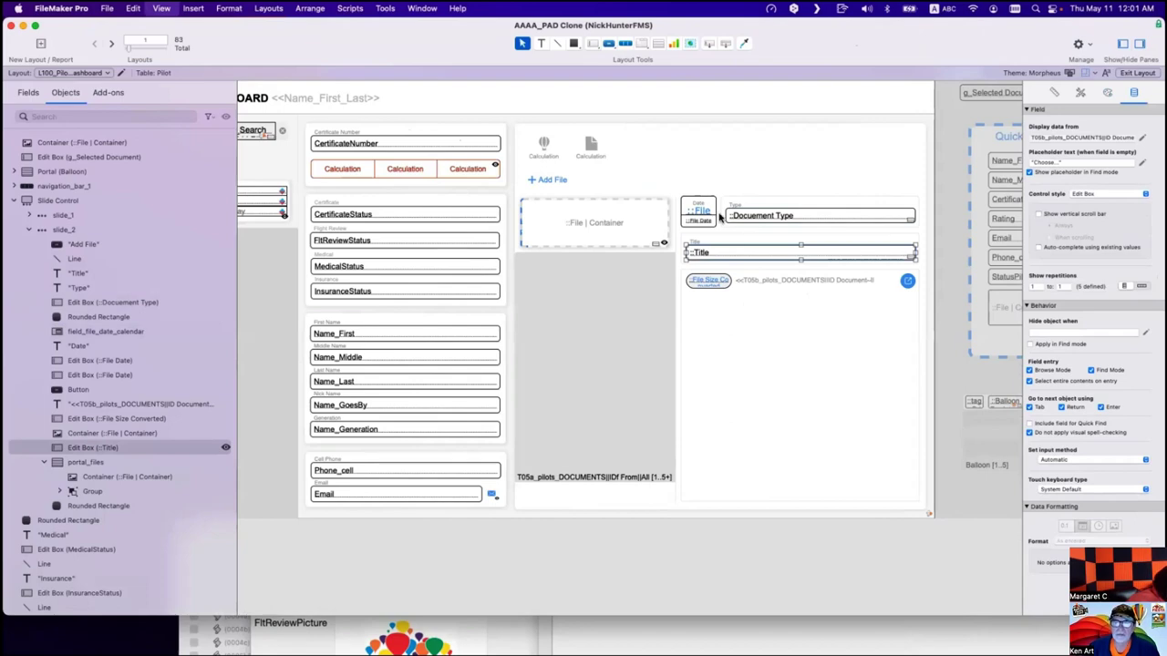
pyautogui.press('super+b')
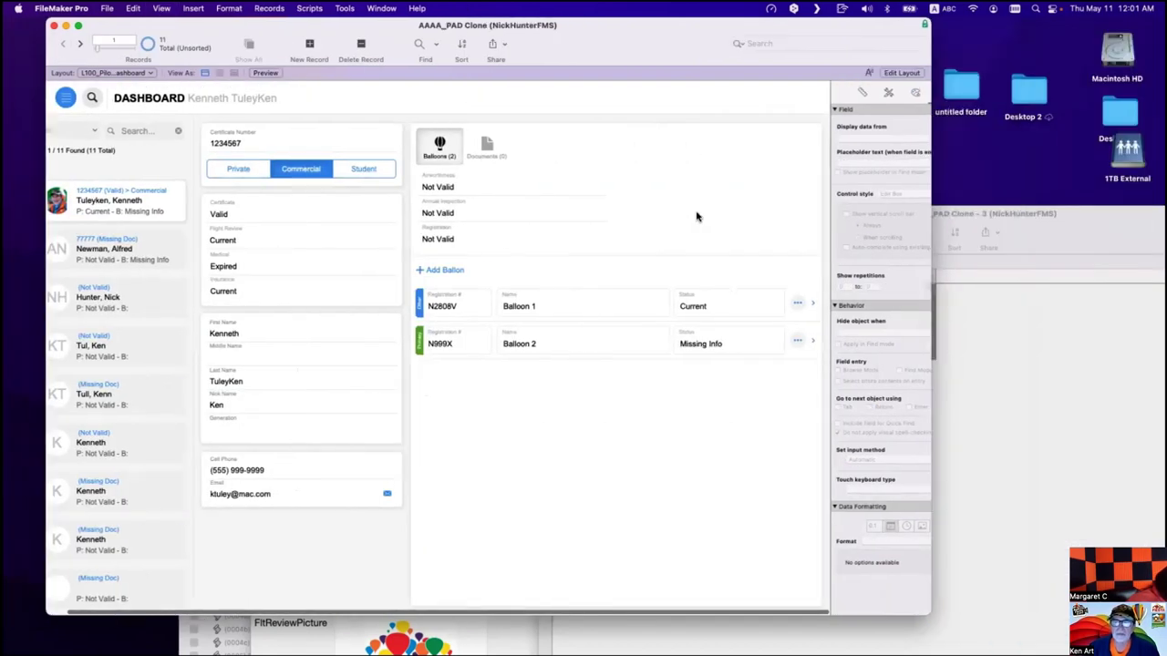
# Correct the misspelled type field in DOC_Documents to "Document Type" and save the database changes, skipping the layout updates.
pyautogui.press('super+shift+d')
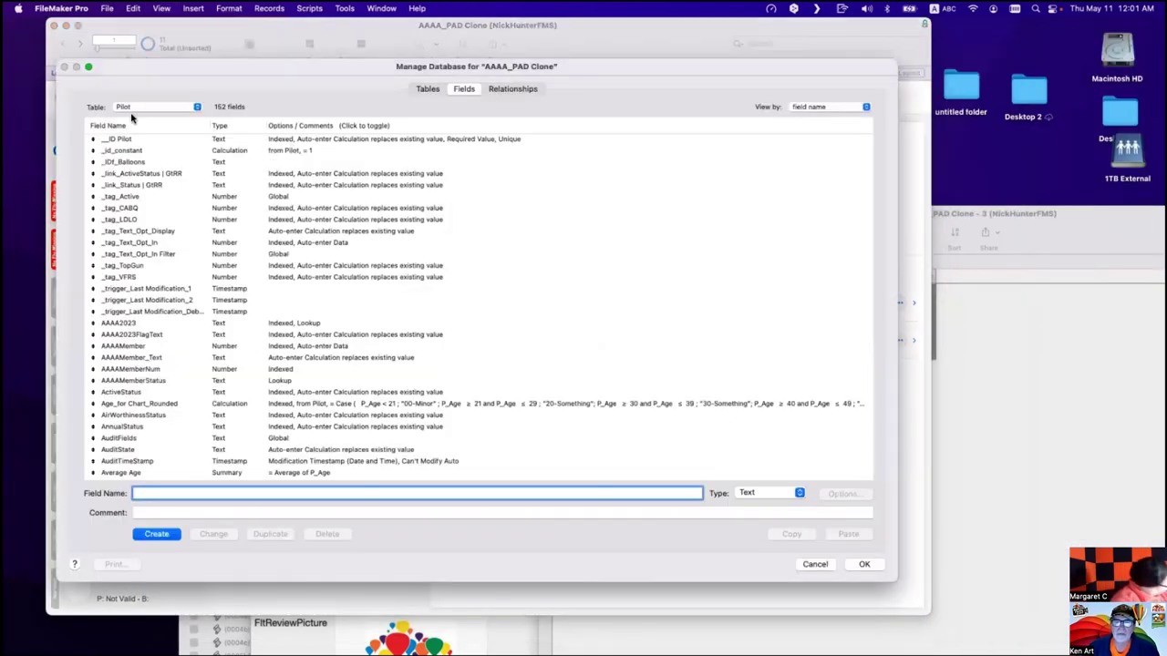
pyautogui.click(150, 107)
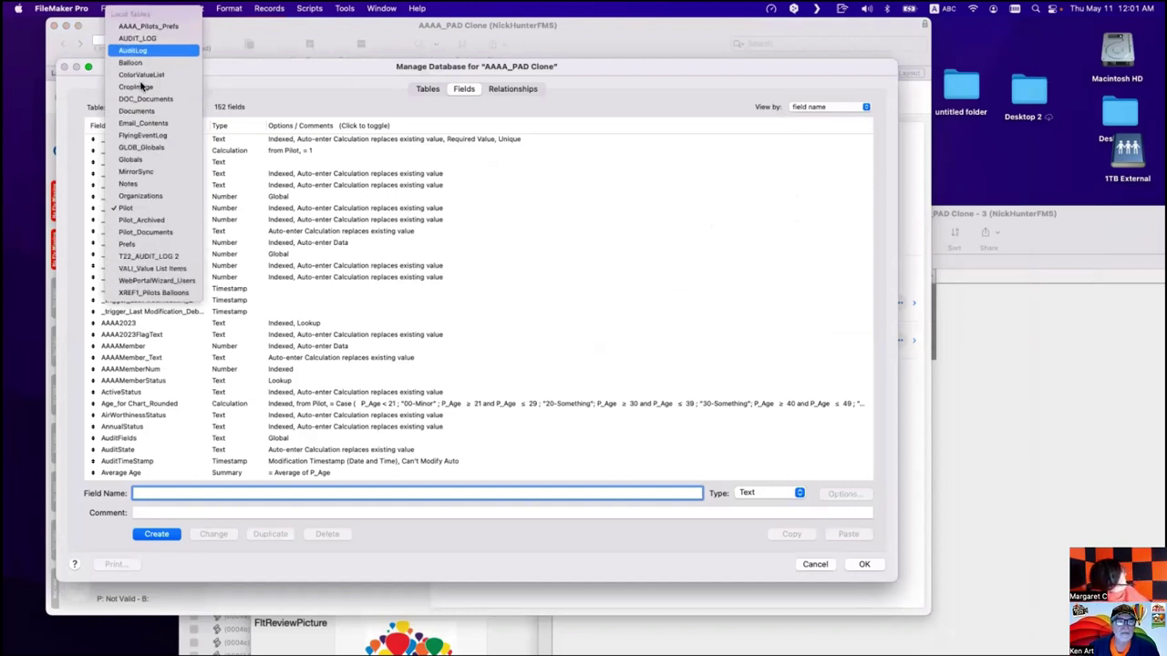
pyautogui.click(144, 98)
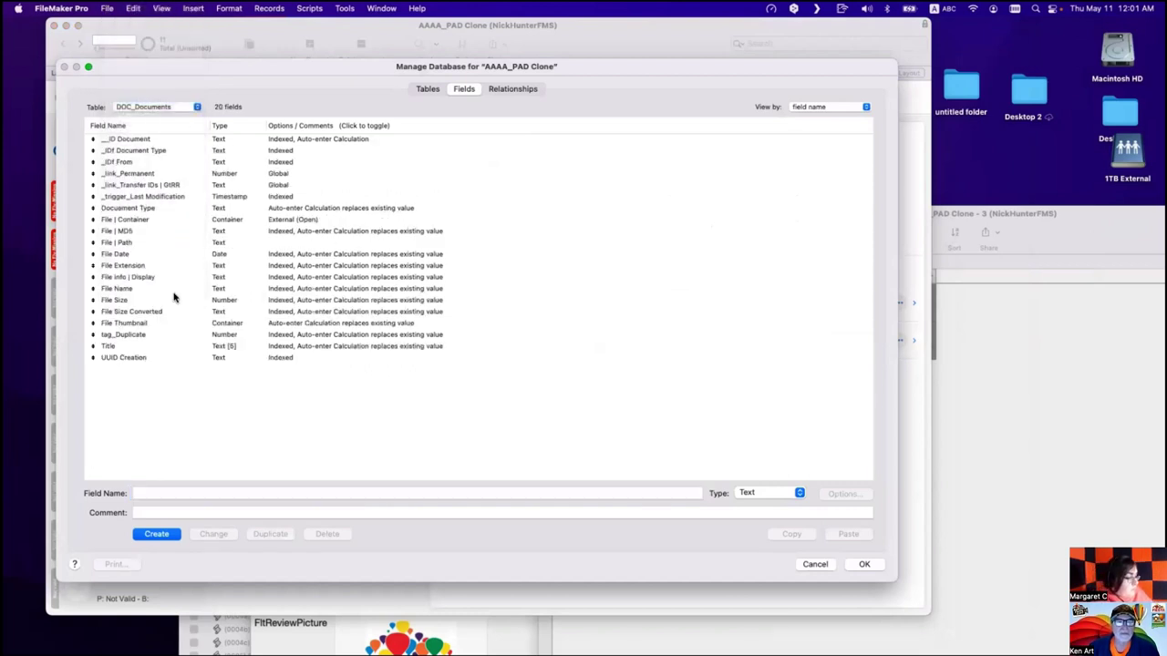
pyautogui.click(135, 207)
pyautogui.click(158, 493)
pyautogui.press('BackSpace')
pyautogui.click(213, 534)
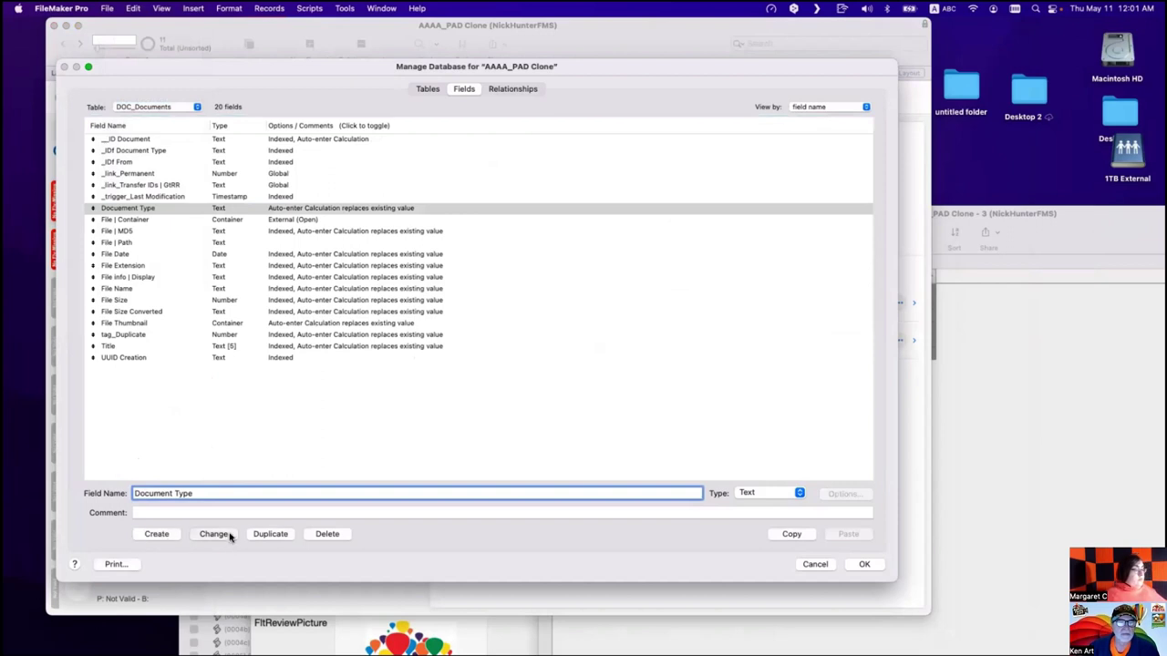
pyautogui.click(868, 565)
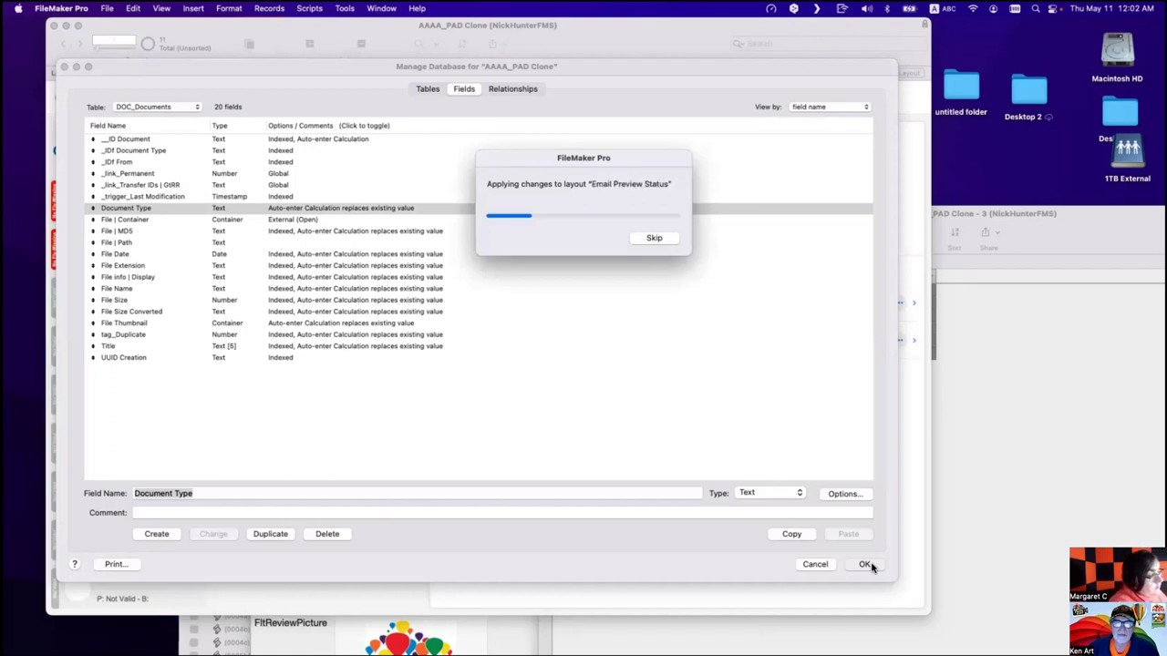
pyautogui.click(656, 238)
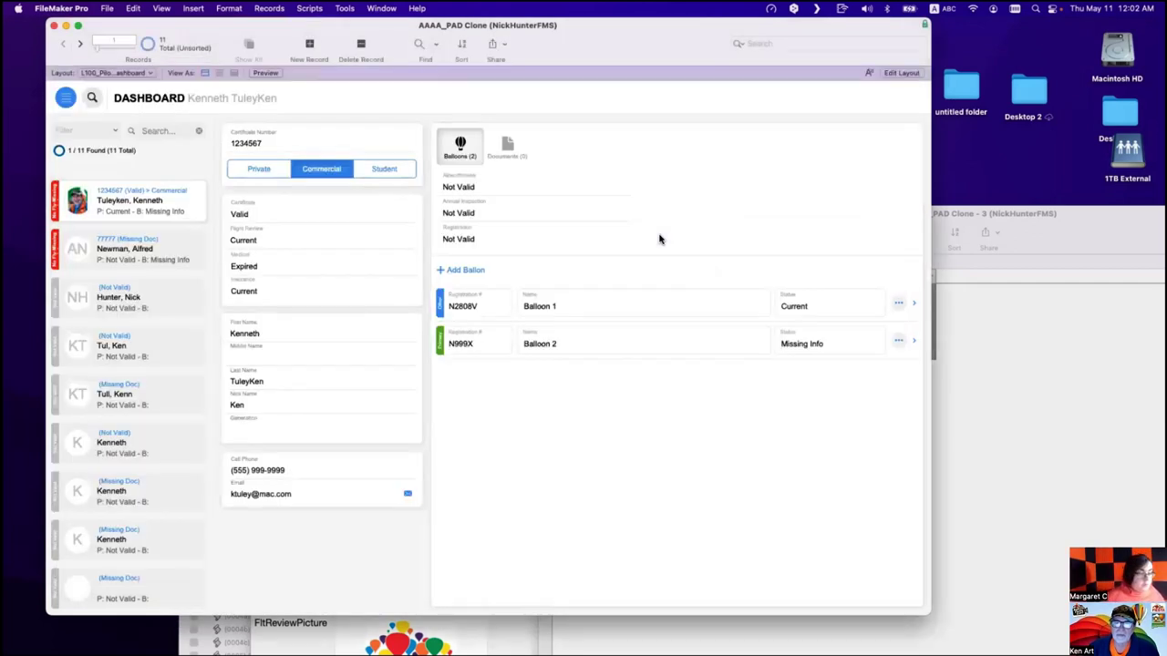
# Using the value list items, set the Beautiful Beach document's type to "My Certificate Front" and the second document's to "Certificate Back".
pyautogui.click(511, 150)
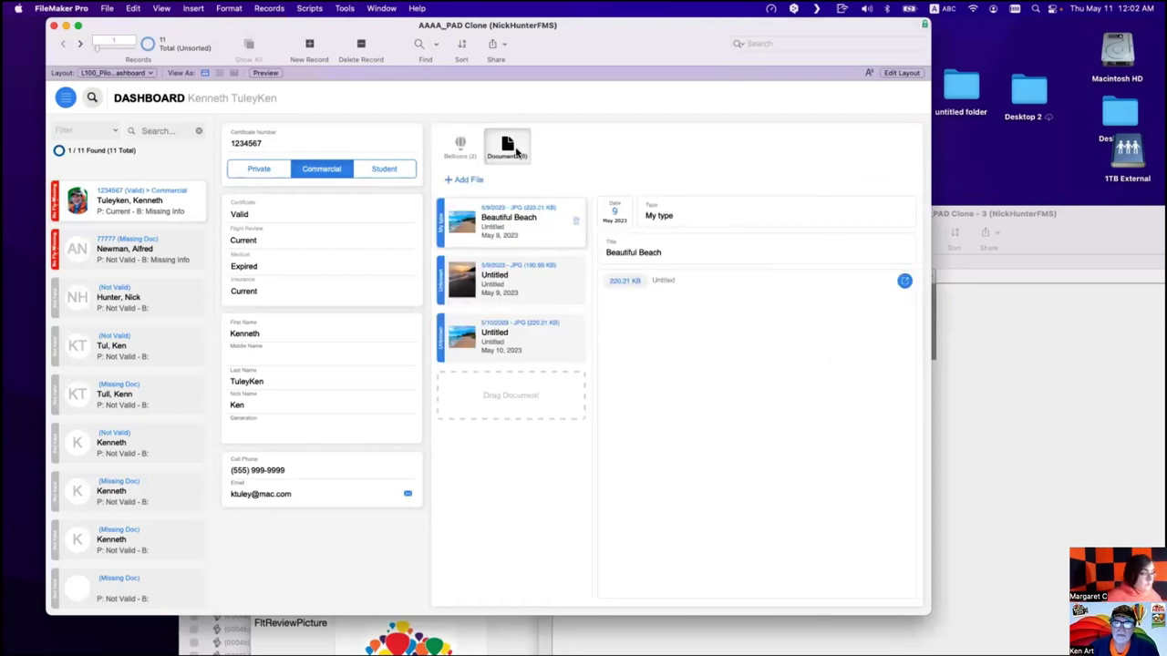
pyautogui.click(982, 385)
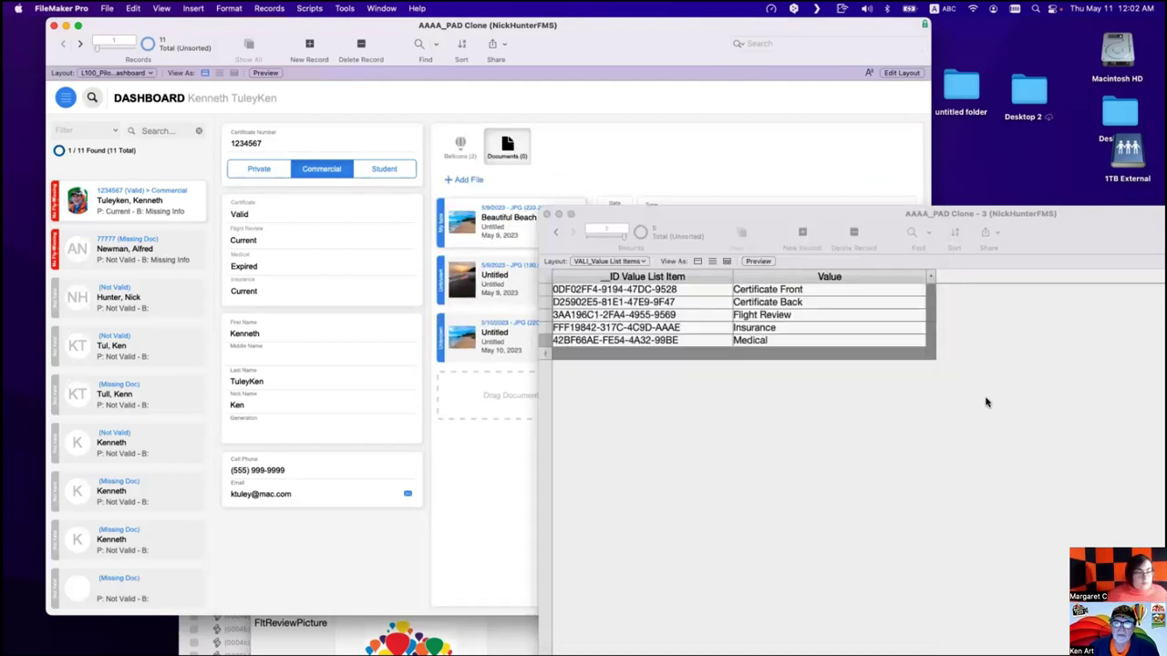
pyautogui.click(729, 289)
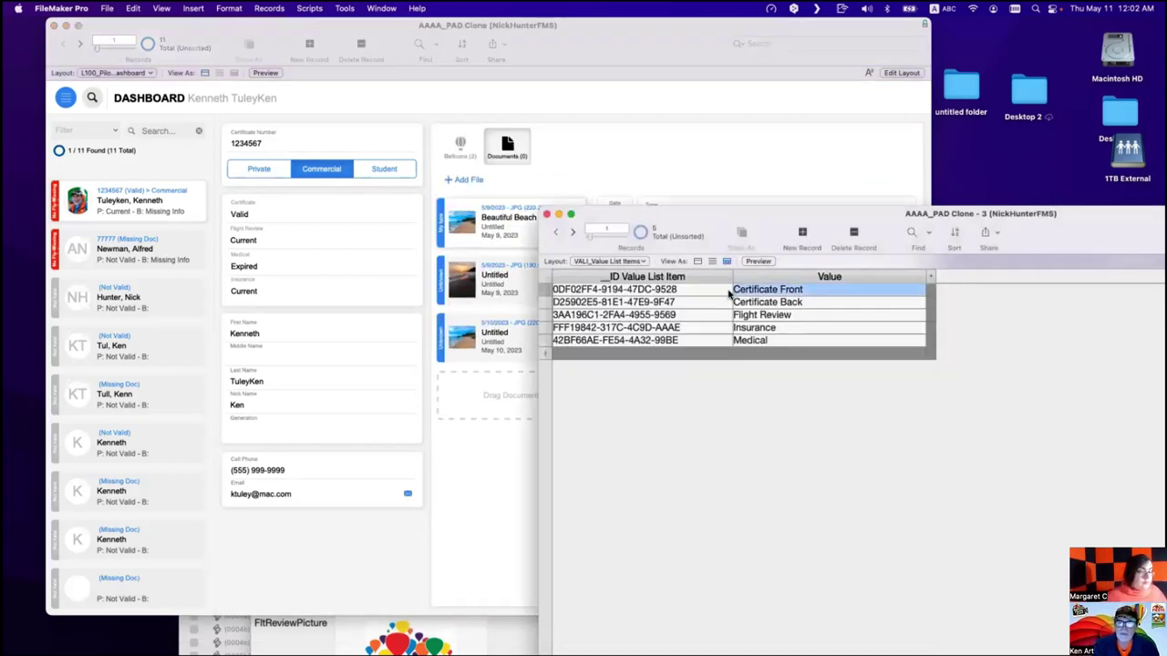
pyautogui.click(682, 203)
pyautogui.click(679, 218)
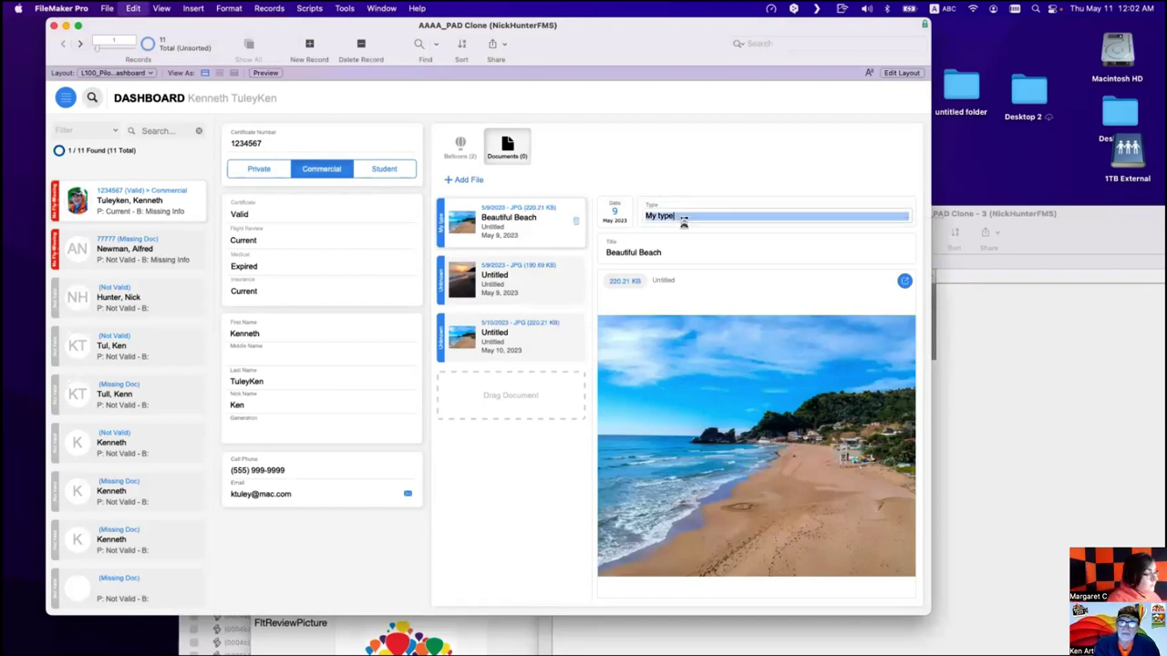
pyautogui.write('My Certificate Front')
pyautogui.click(980, 333)
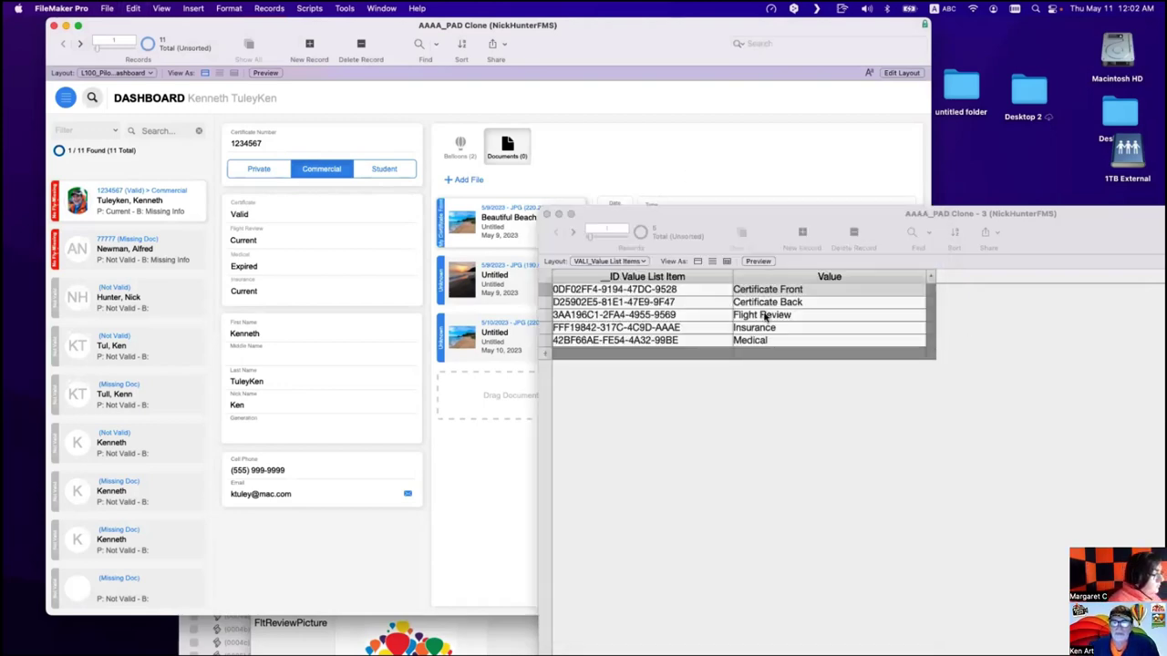
pyautogui.click(770, 305)
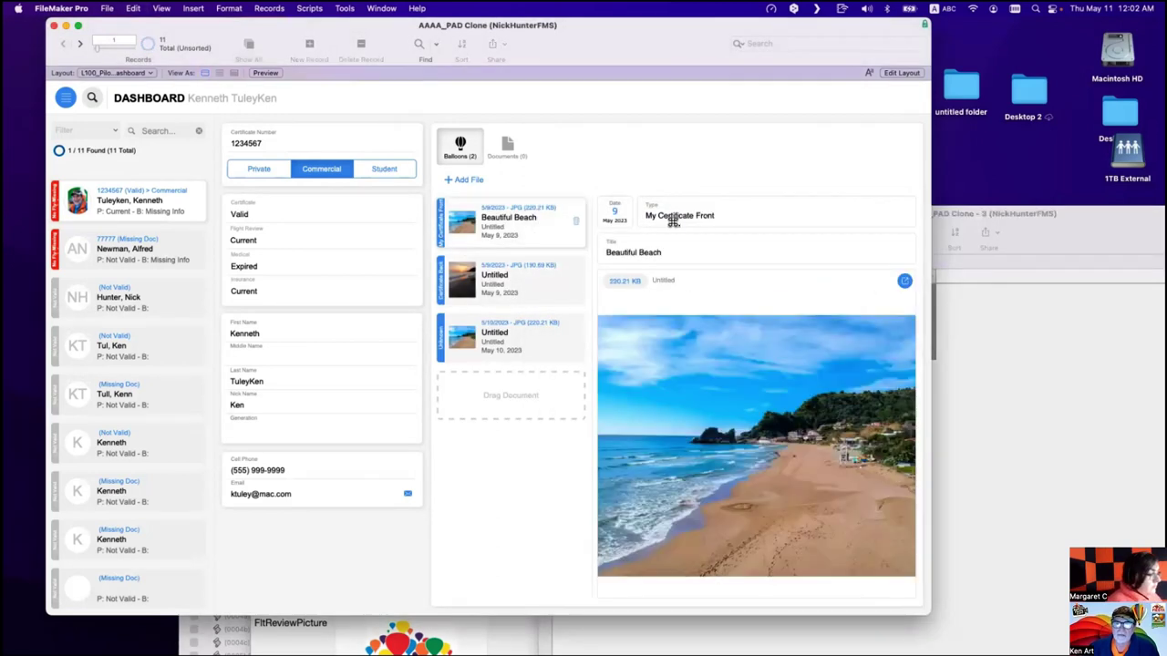
# Shorten the Beautiful Beach document's type to "Certificate Front" and commit the change.
pyautogui.click(655, 219)
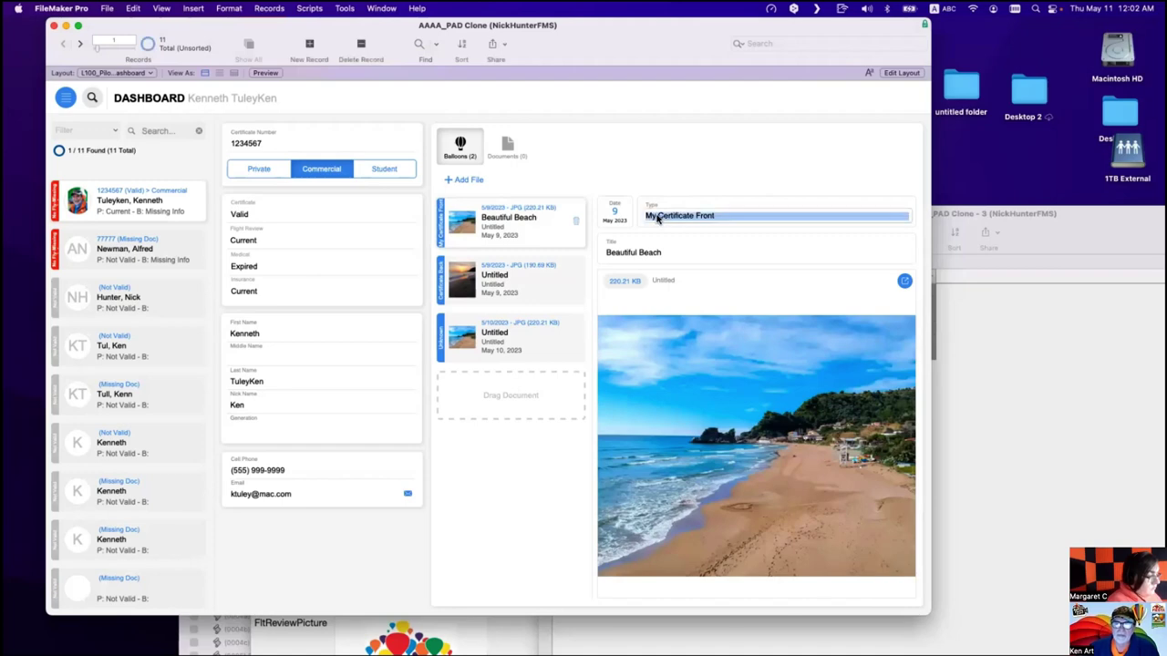
pyautogui.press('BackSpace')
pyautogui.press('BackSpace')
pyautogui.press('BackSpace')
pyautogui.click(654, 177)
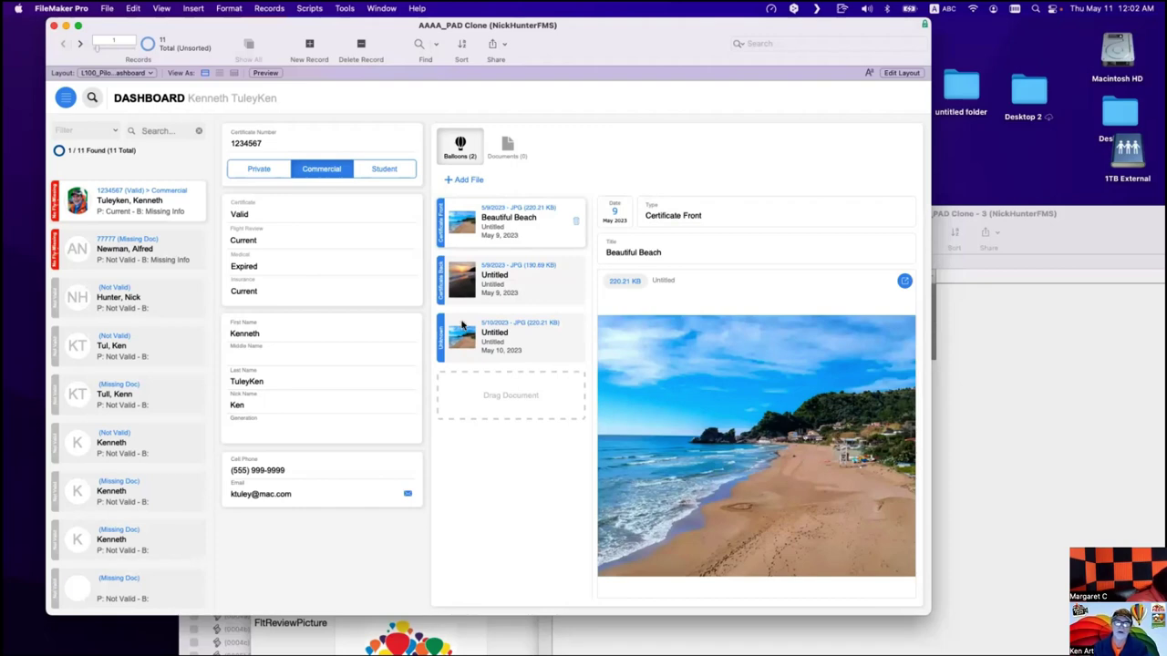
# Set the third document's type to "Flight Review" using the matching value list item, then reopen the Beautiful Beach document.
pyautogui.click(481, 345)
pyautogui.click(1010, 392)
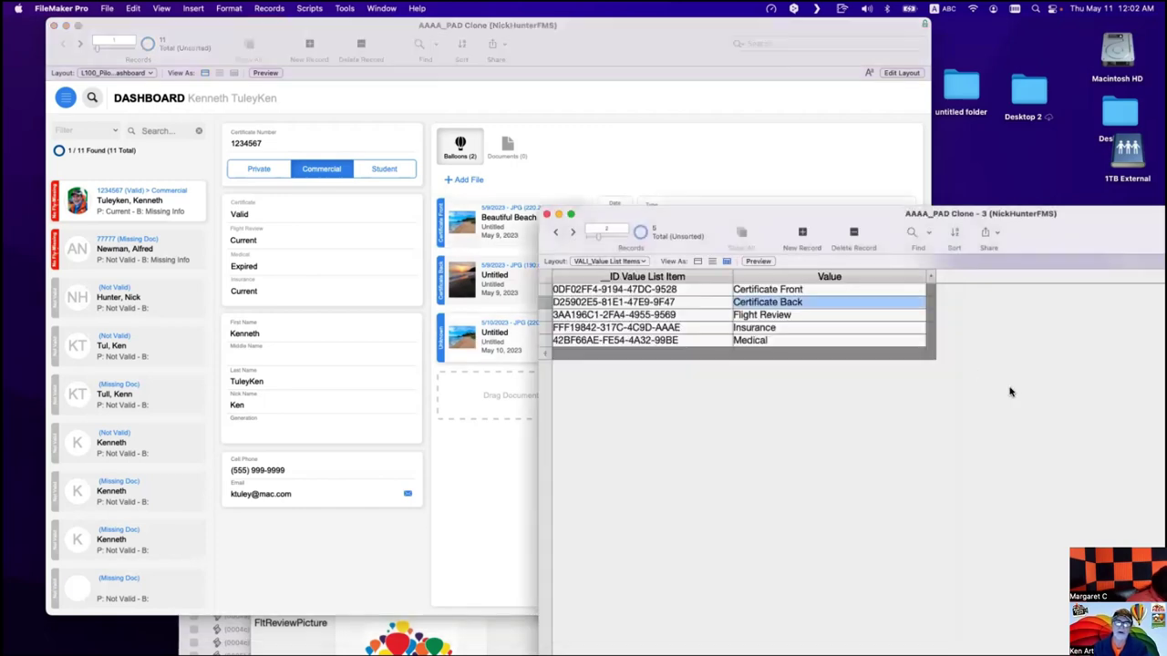
pyautogui.click(800, 317)
pyautogui.click(716, 152)
pyautogui.click(672, 253)
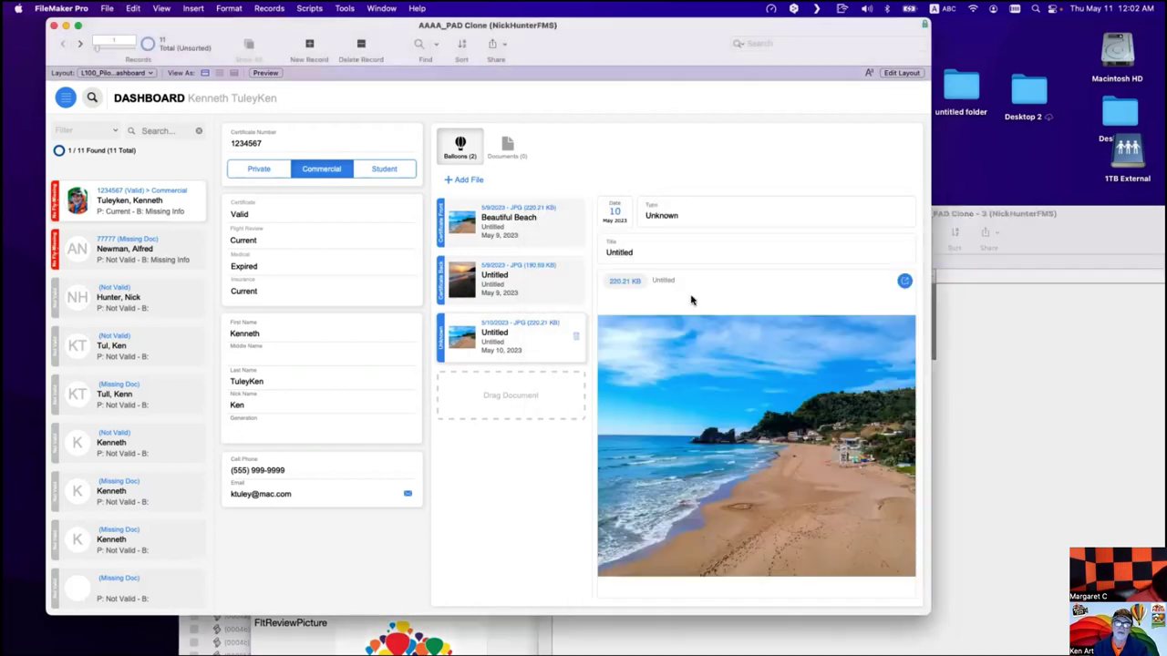
pyautogui.write('Flight Review')
pyautogui.click(675, 162)
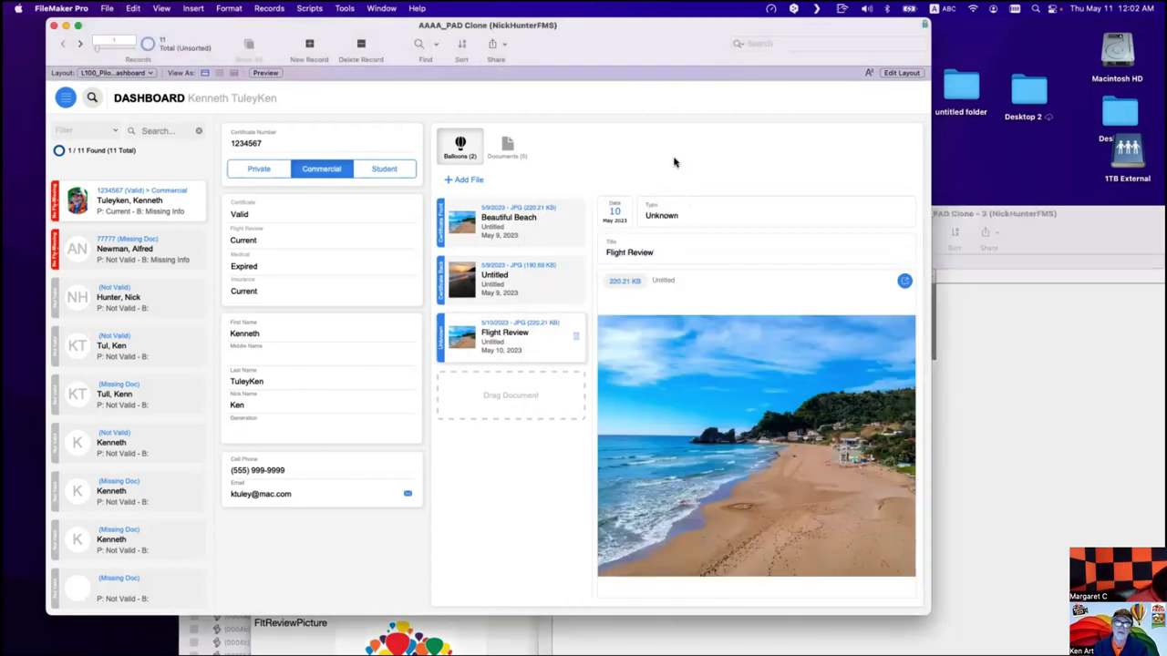
pyautogui.click(653, 220)
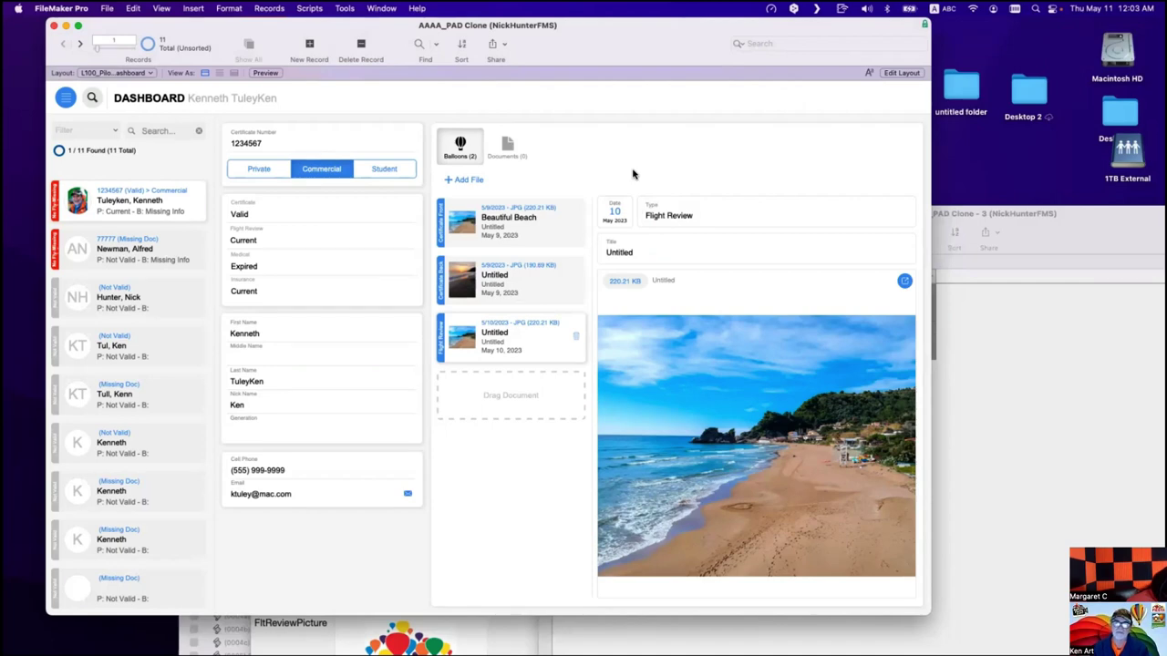
pyautogui.click(538, 275)
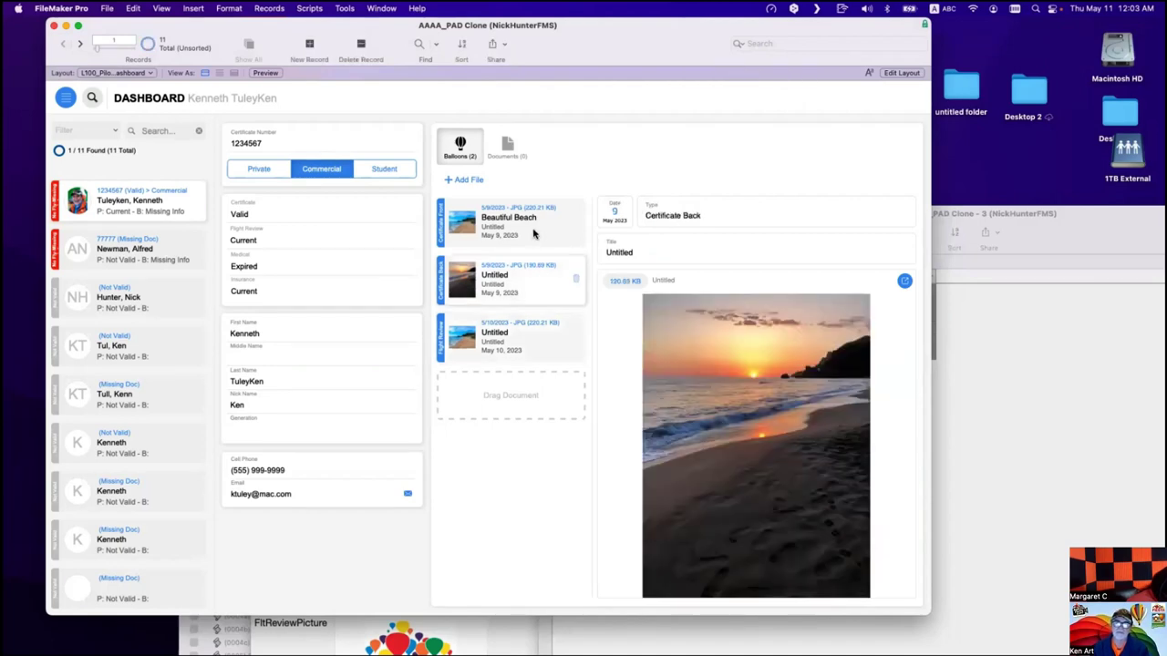
pyautogui.click(534, 234)
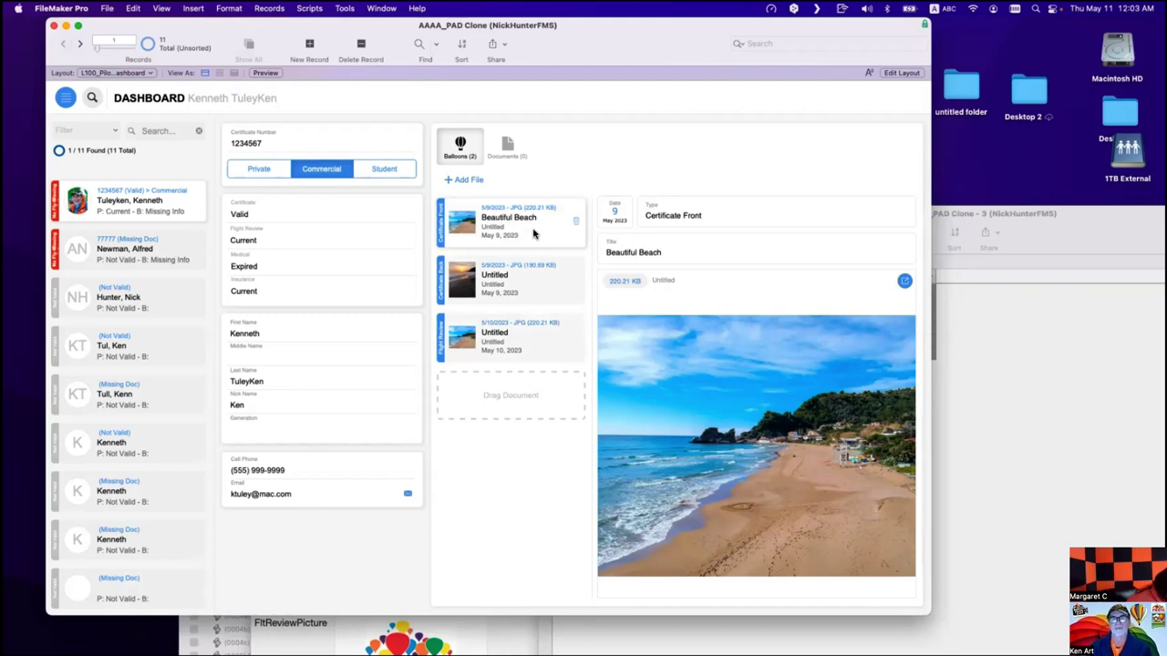
# In a new Data Viewer watch expression, evaluate List ( T05a_pilots_DOCUMENTS||IDf From||All::Document Type ).
pyautogui.click(344, 8)
pyautogui.click(362, 55)
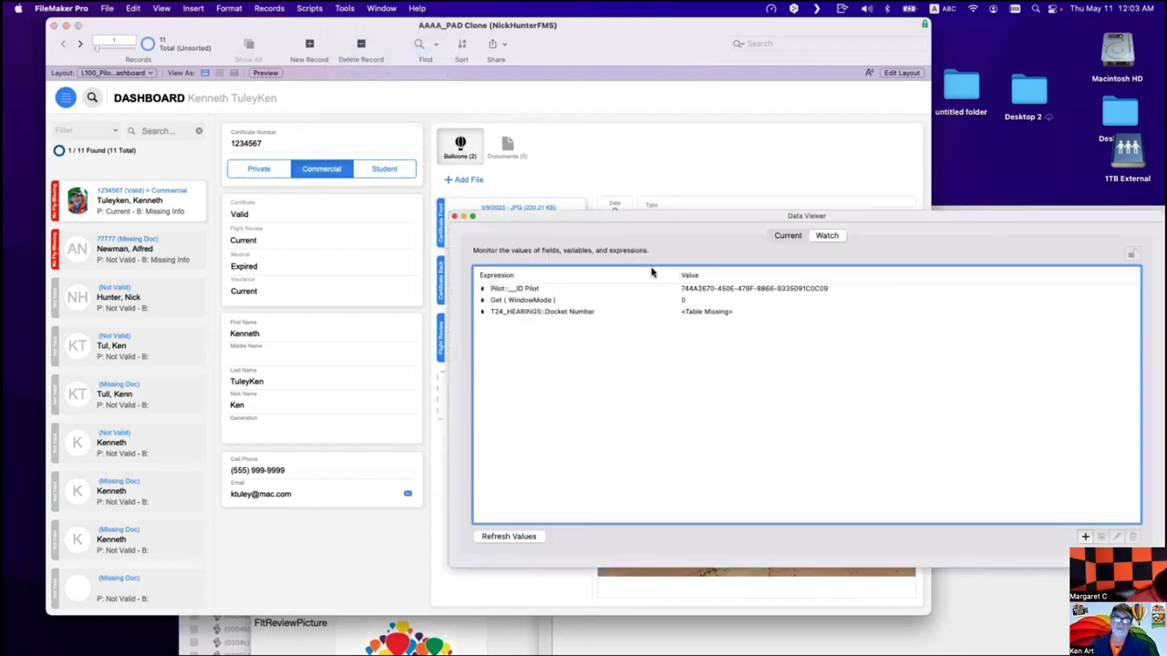
pyautogui.click(1085, 536)
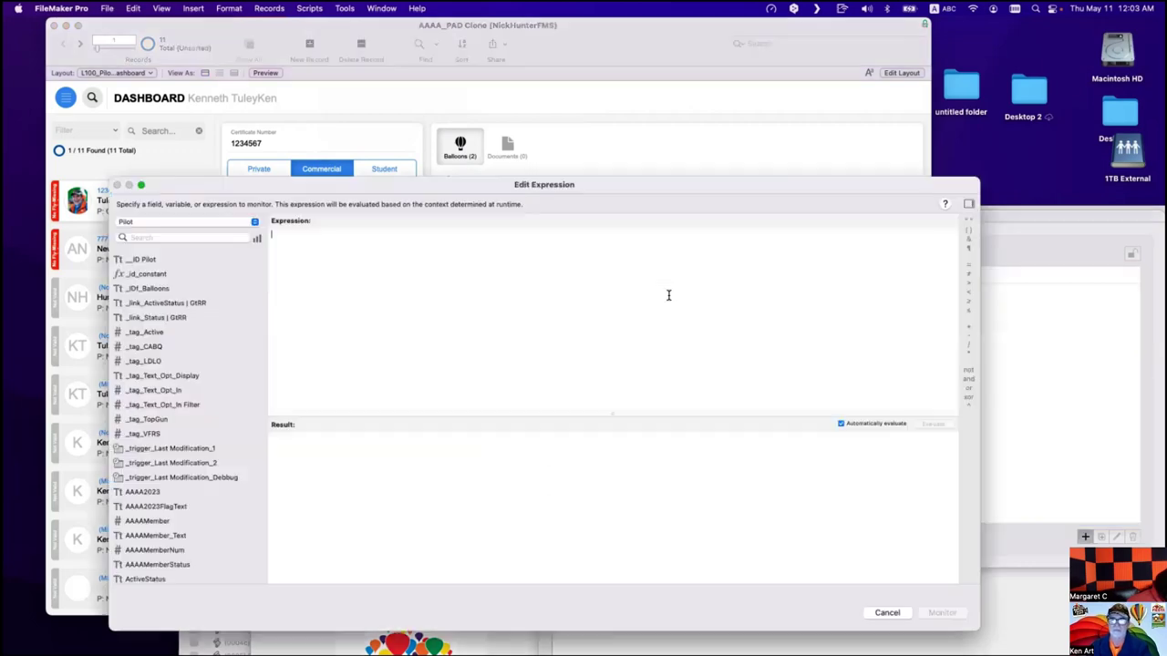
pyautogui.write('l')
pyautogui.press('BackSpace')
pyautogui.write('lis')
pyautogui.press('Return')
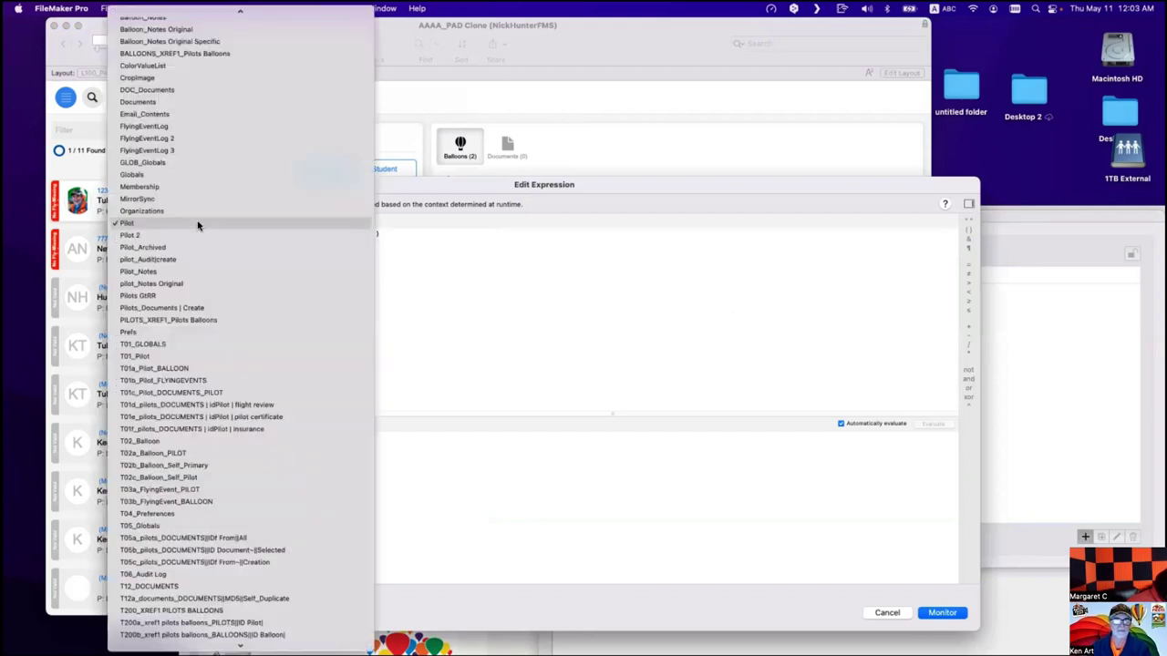
pyautogui.write('doc')
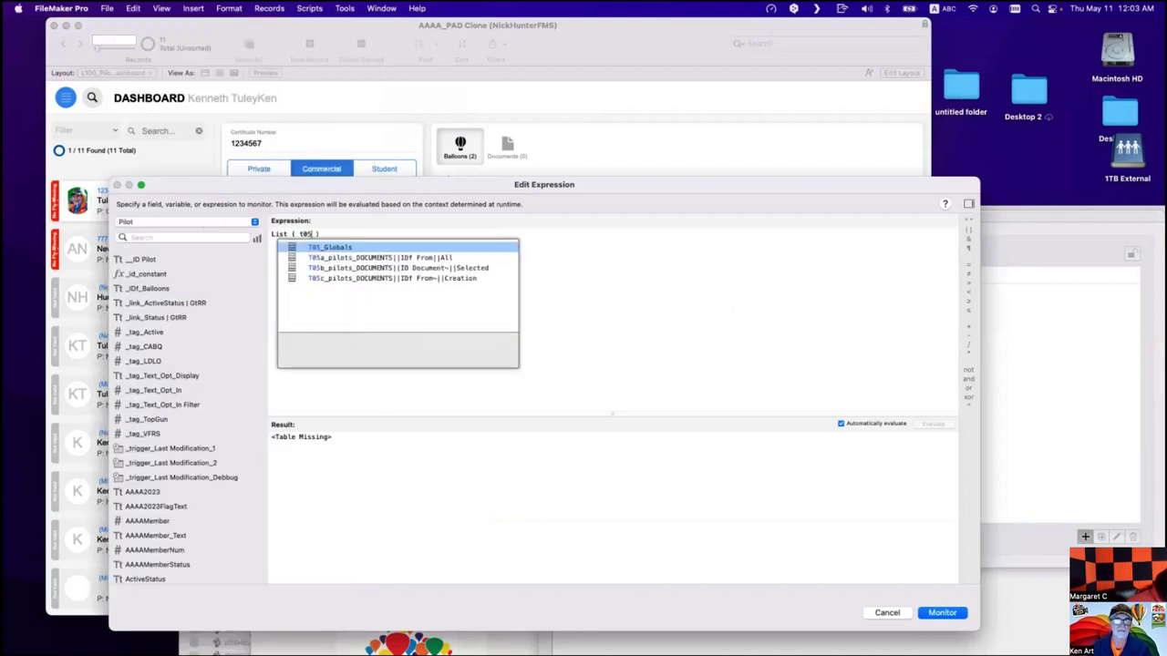
pyautogui.press('Return')
pyautogui.press('Down')
pyautogui.press('Down')
pyautogui.press('Down')
pyautogui.press('Down')
pyautogui.press('Down')
pyautogui.press('Down')
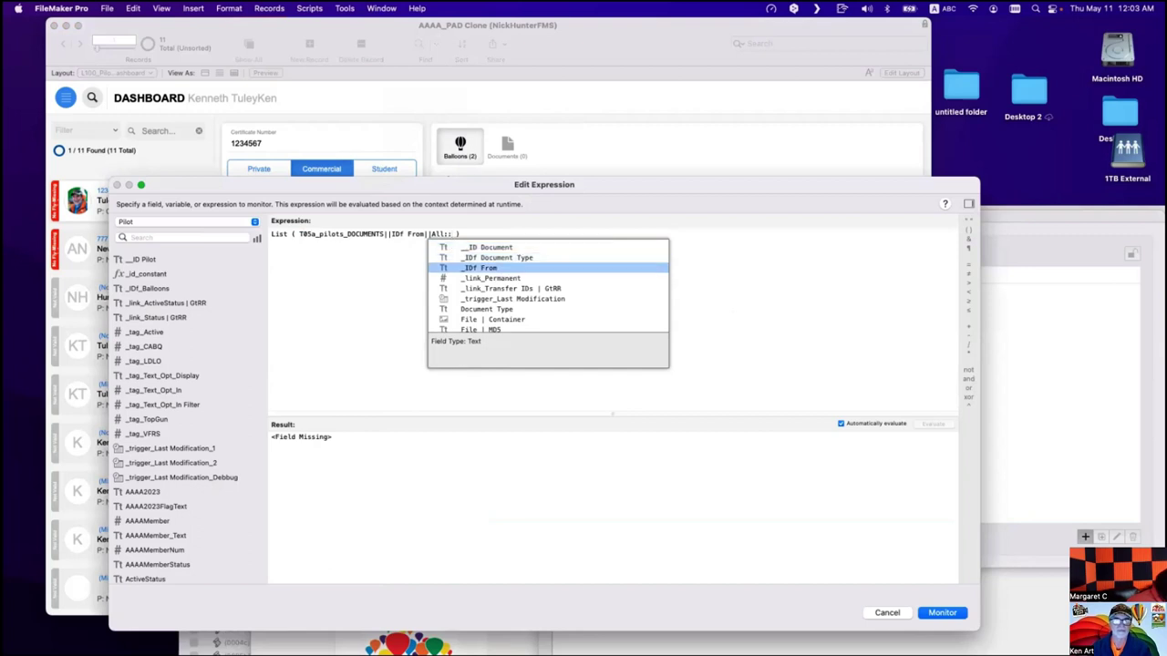
pyautogui.press('Return')
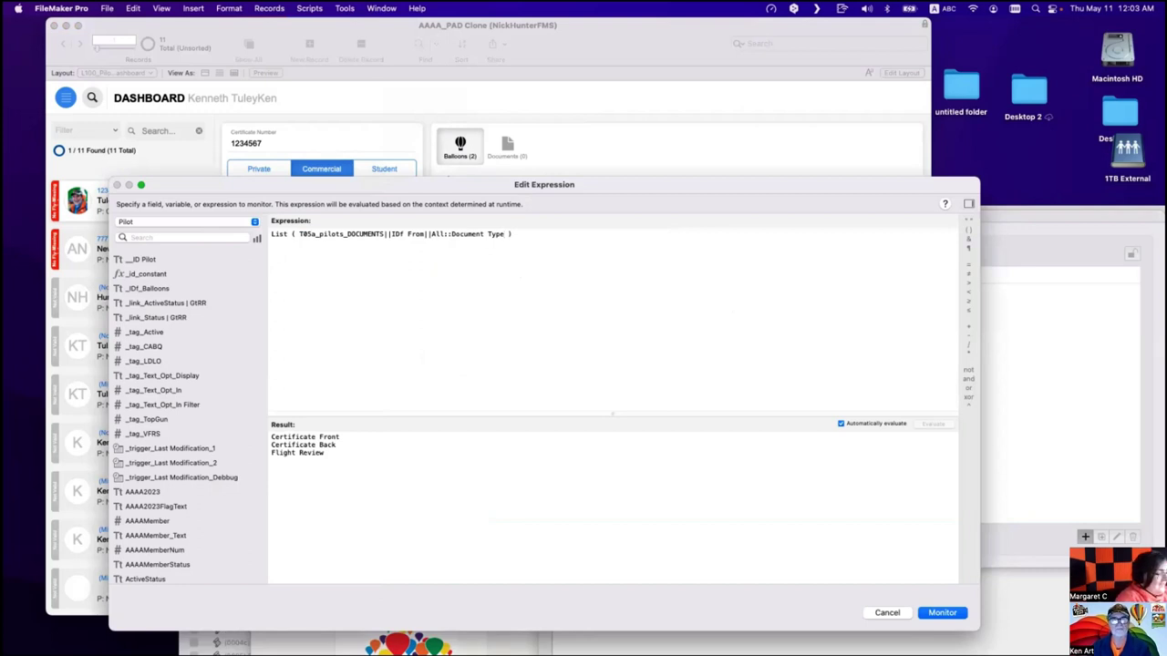
# Rebuild the expression as a PatternCount of the Document Type list with "Certificate" as the search string.
pyautogui.press('super+a')
pyautogui.press('super+c')
pyautogui.press('BackSpace')
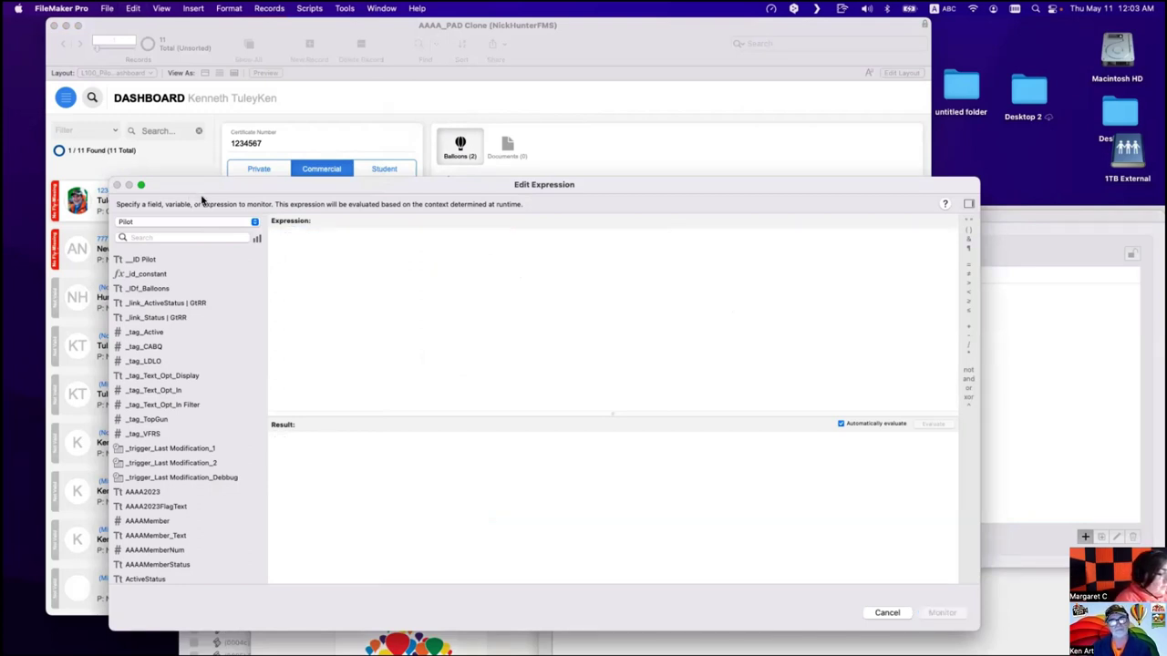
pyautogui.write('pat')
pyautogui.press('Return')
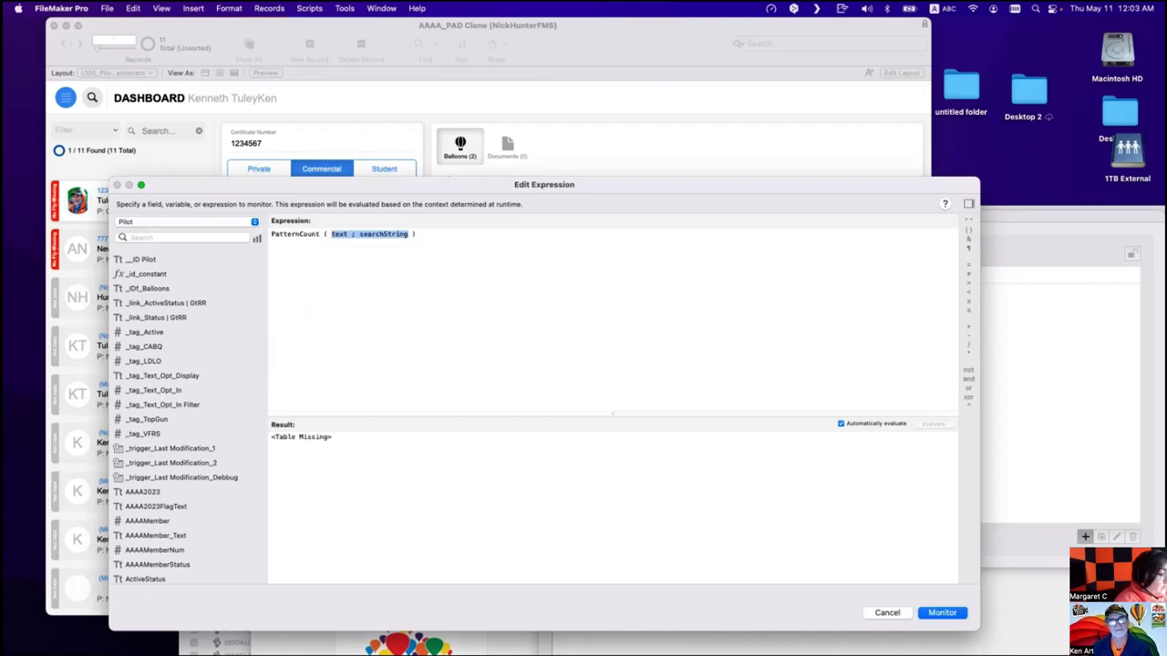
pyautogui.doubleClick(339, 233)
pyautogui.press('super+v')
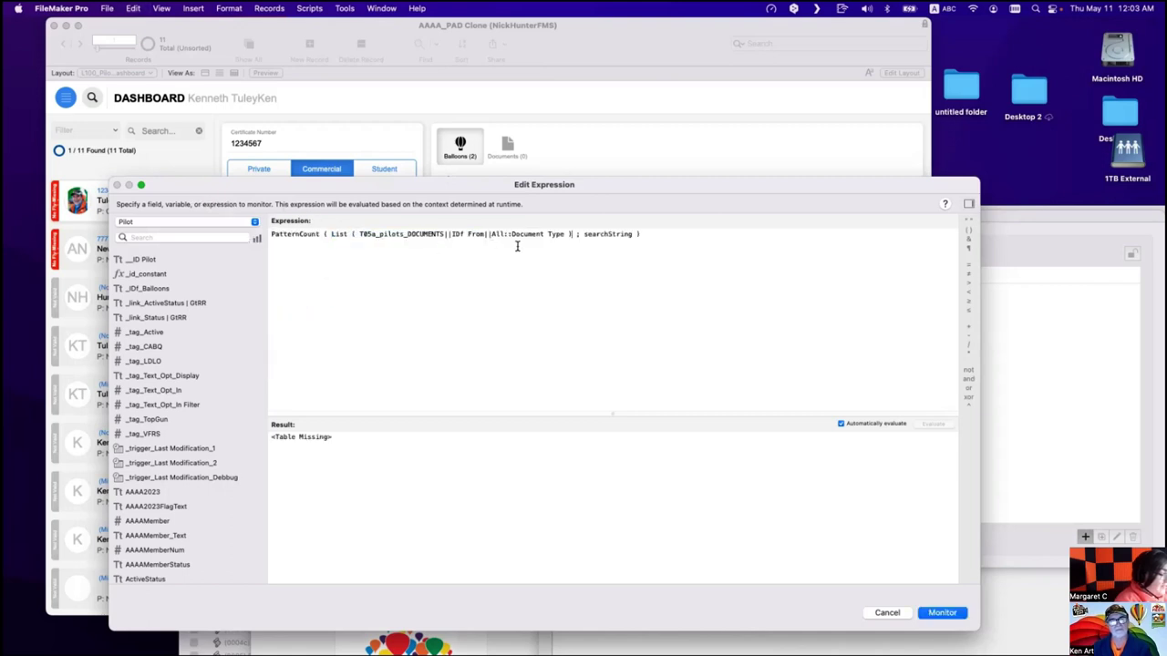
pyautogui.doubleClick(596, 234)
pyautogui.write('"Certificate')
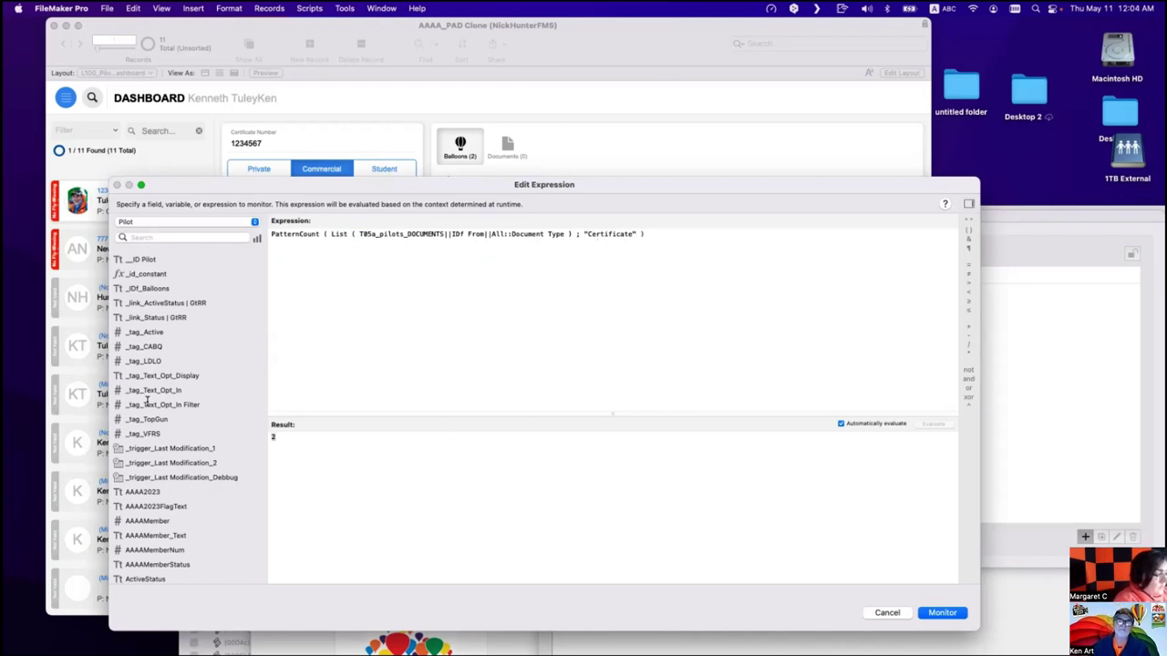
# Try the count with "Certificate Front", restore the search string to "Certificate", and discard the expression.
pyautogui.write('From')
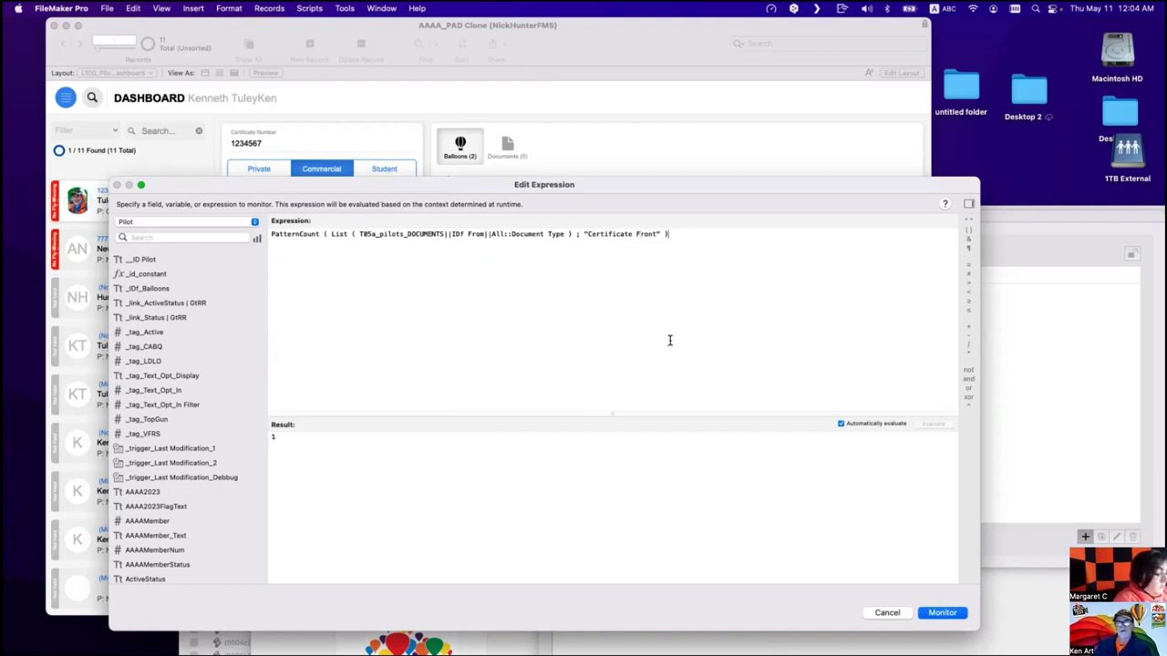
pyautogui.doubleClick(650, 234)
pyautogui.press('BackSpace')
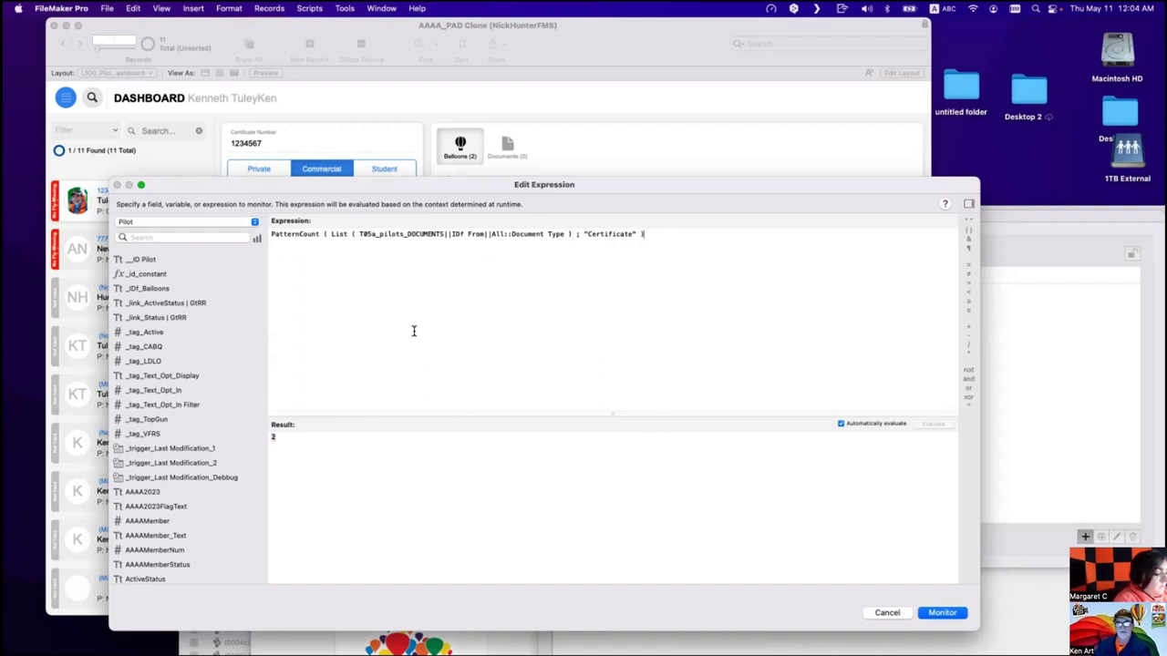
pyautogui.press('Escape')
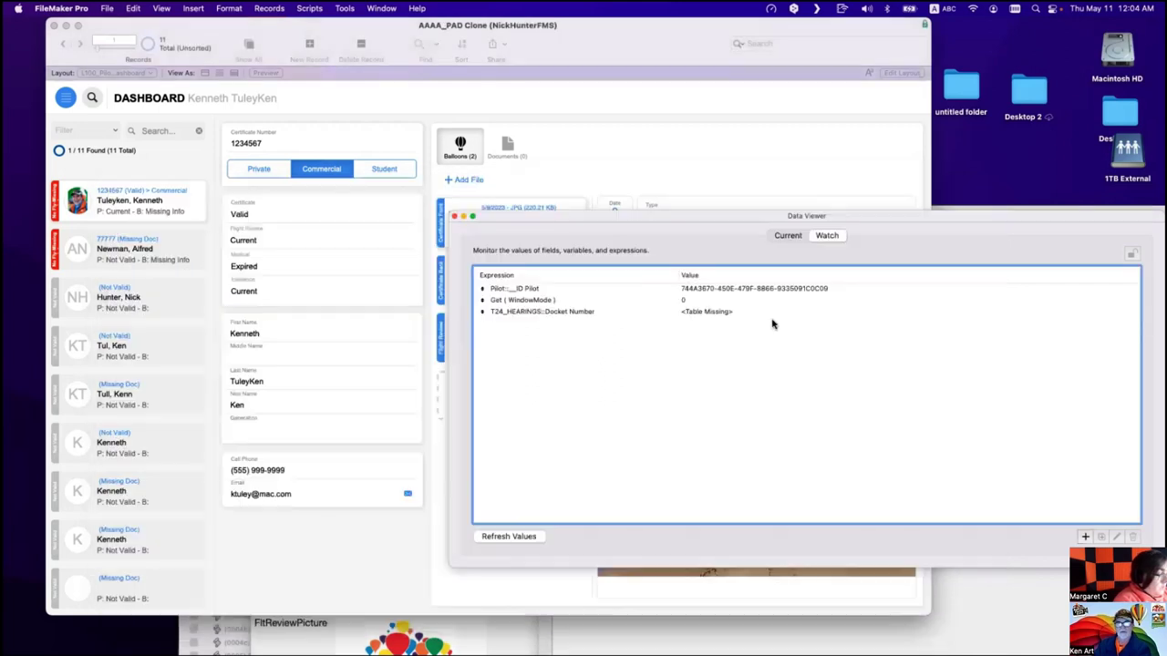
# Add the watch expression List ( T05a_pilots_DOCUMENTS||IDf From||All::_IDf Document Type ) for monitoring and close the Data Viewer.
pyautogui.moveTo(527, 219); pyautogui.dragTo(584, 313)
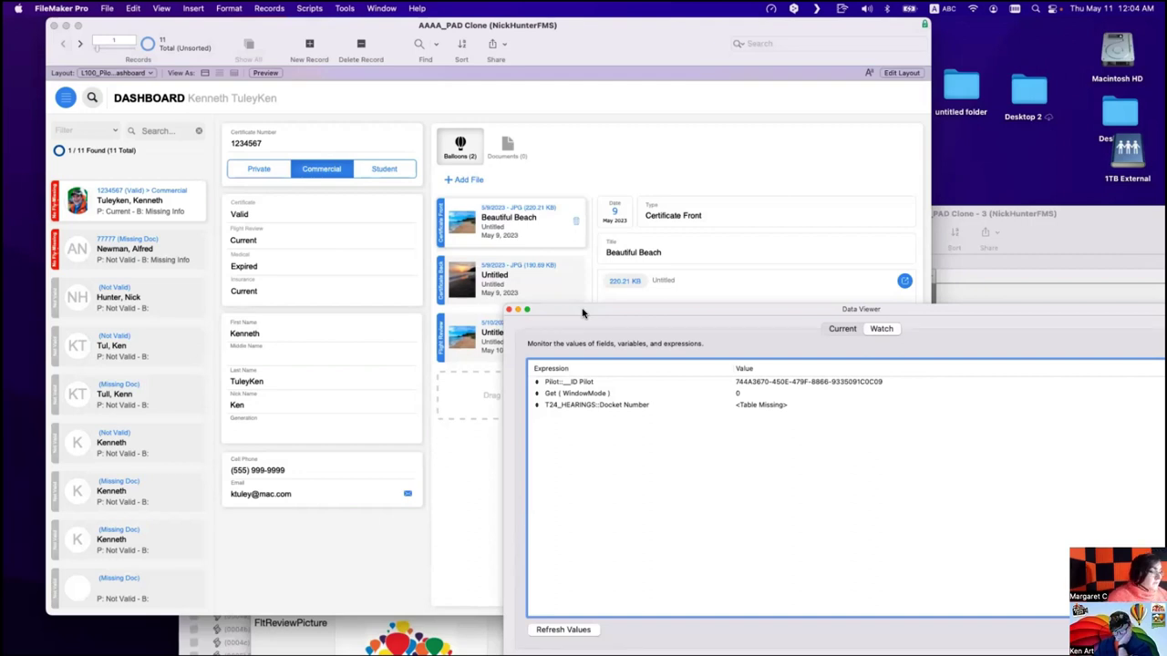
pyautogui.moveTo(761, 309); pyautogui.dragTo(467, 135)
pyautogui.doubleClick(552, 308)
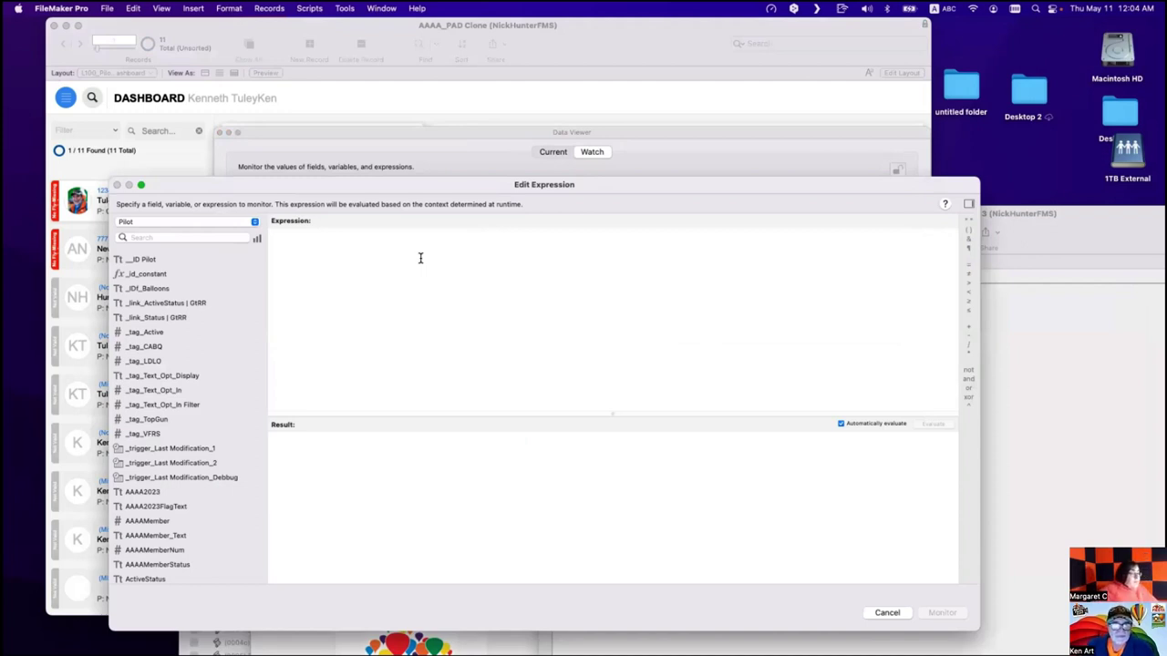
pyautogui.write('List')
pyautogui.press('Return')
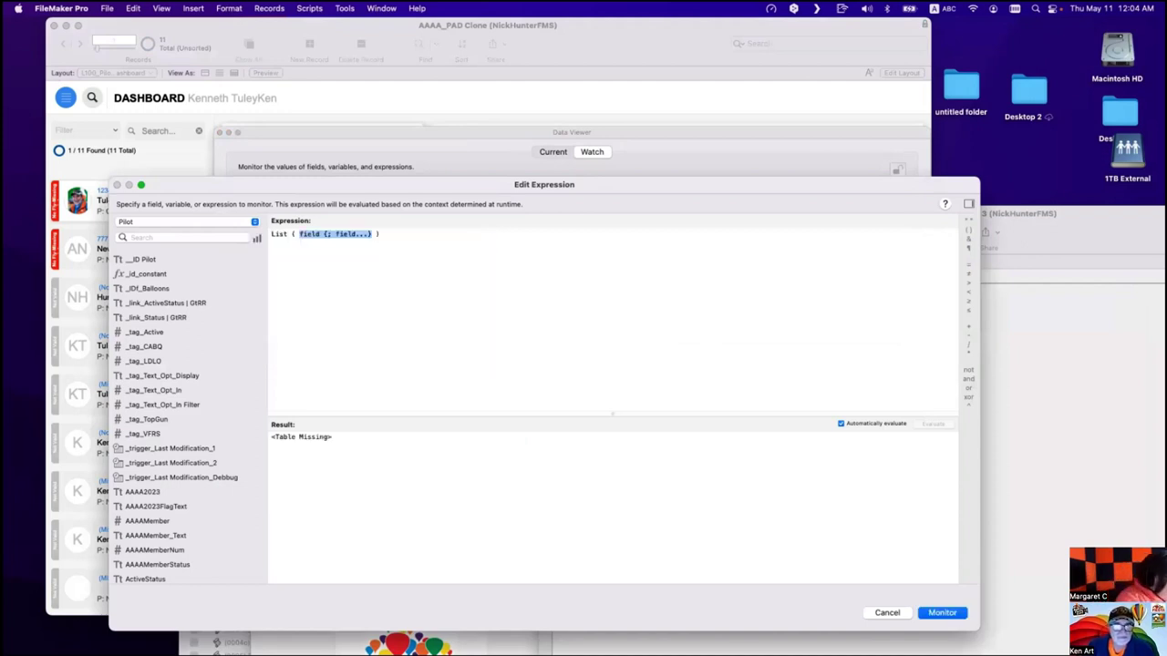
pyautogui.write('T05')
pyautogui.press('Return')
pyautogui.press('Down')
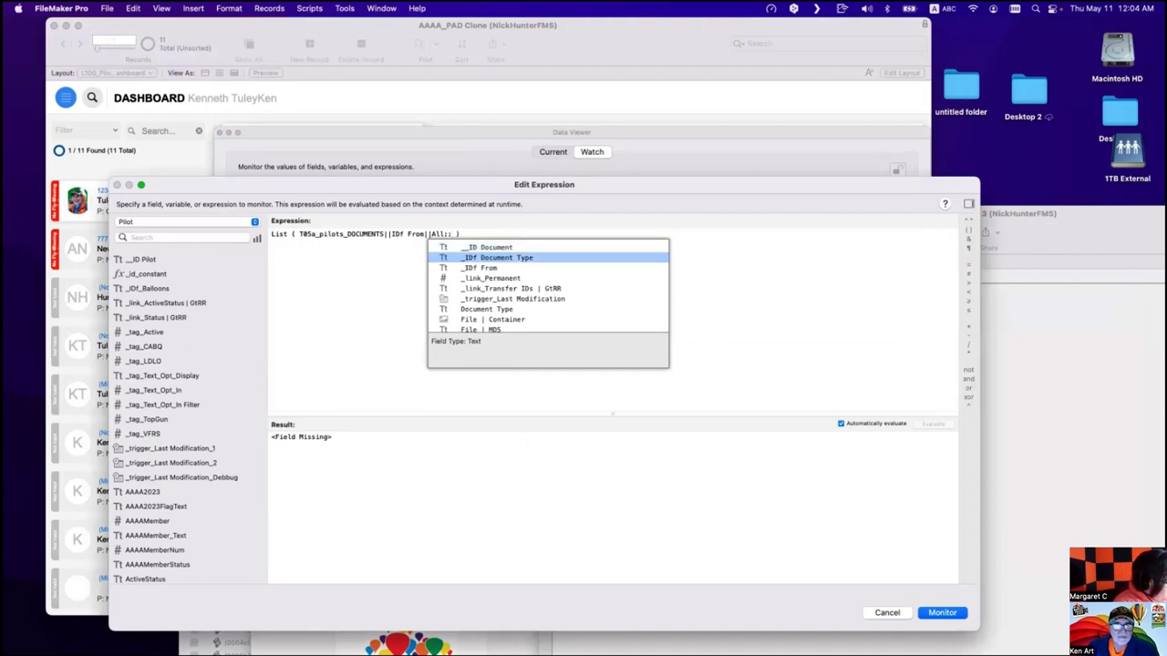
pyautogui.press('Return')
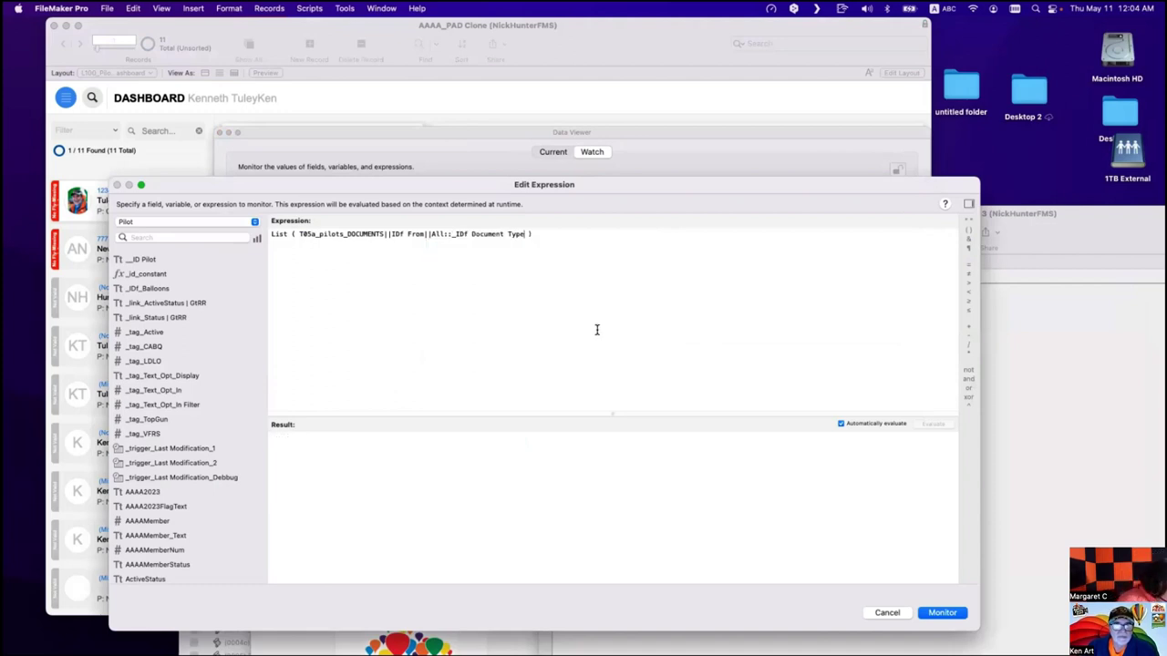
pyautogui.press('super+a')
pyautogui.click(941, 614)
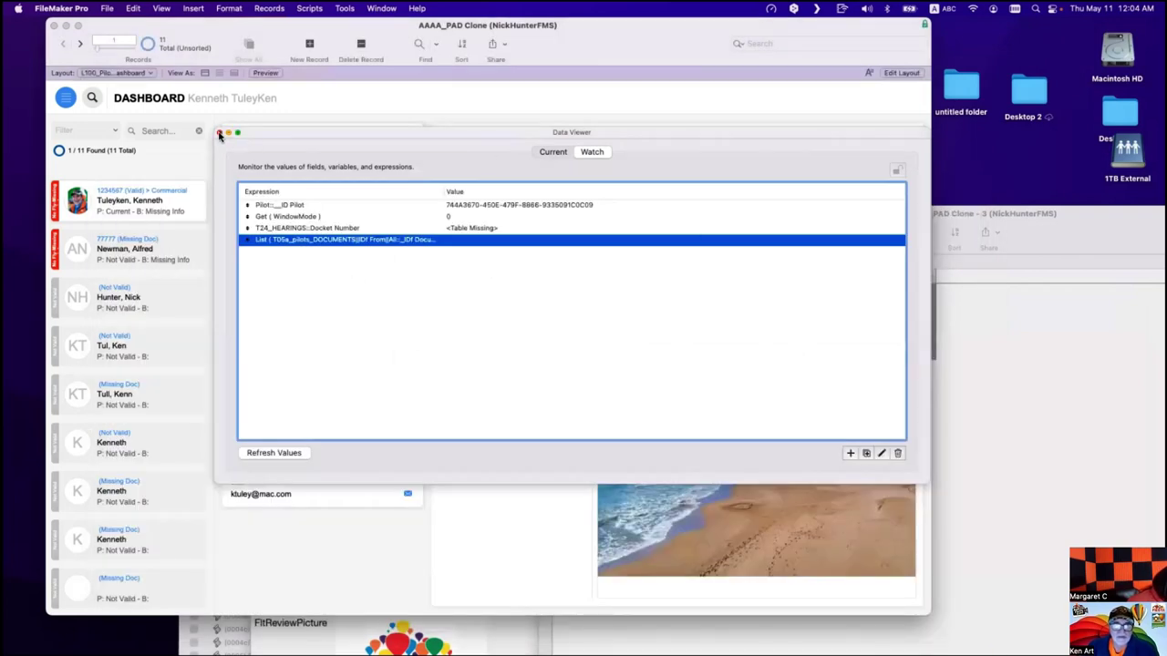
pyautogui.click(220, 134)
# Check the value list items, return to the pilot dashboard, and open the DOC_Documents layout in its own window.
pyautogui.click(993, 362)
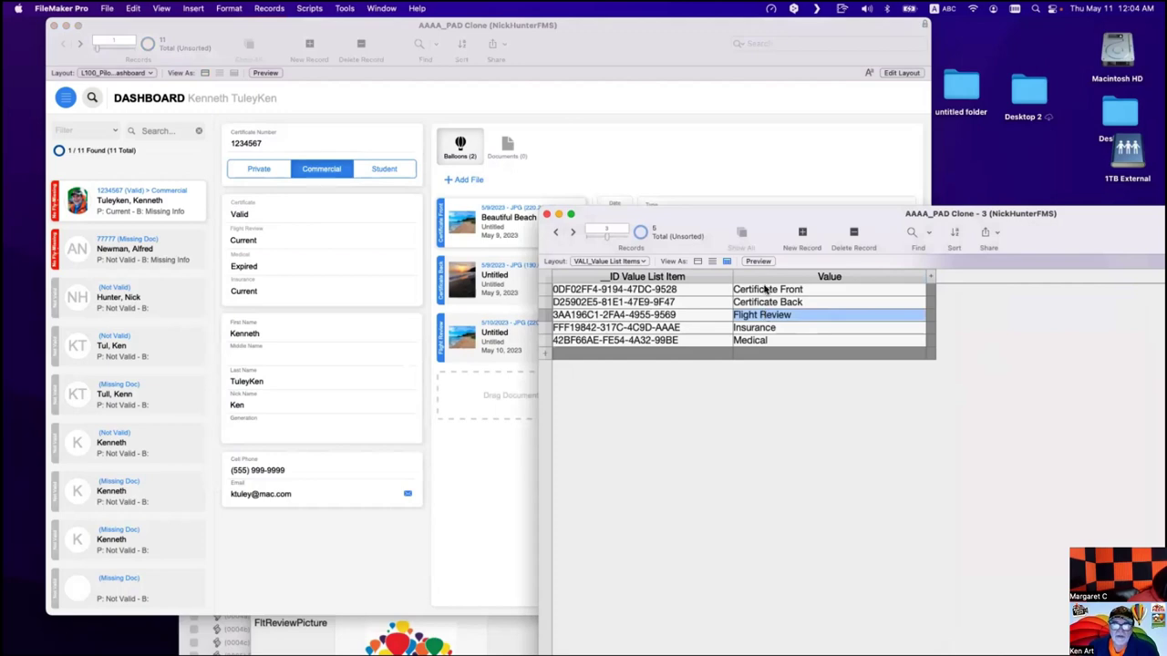
pyautogui.click(664, 121)
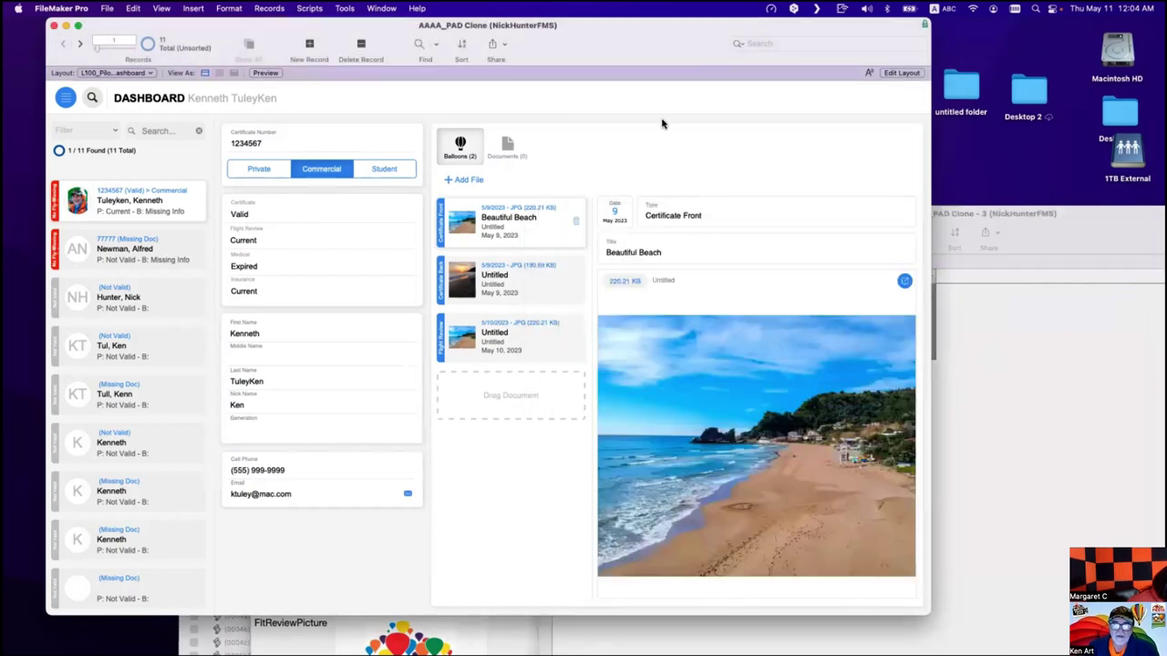
pyautogui.press('super+shift+l')
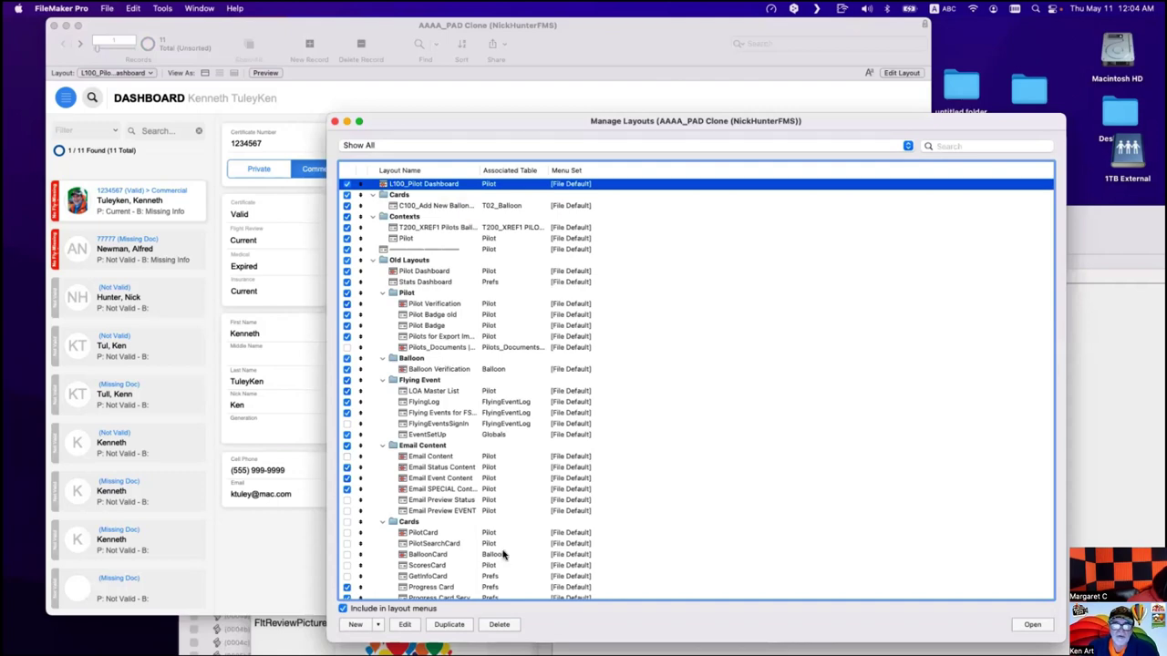
pyautogui.scroll(-15, 504, 554)
pyautogui.click(447, 583)
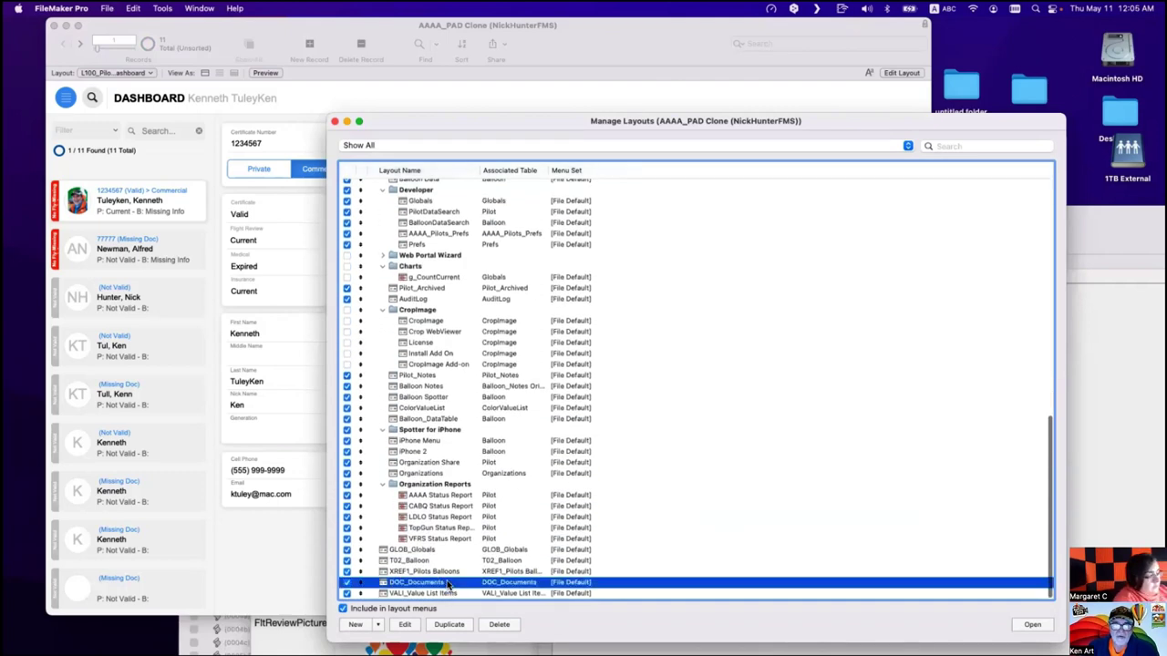
pyautogui.click(1032, 624)
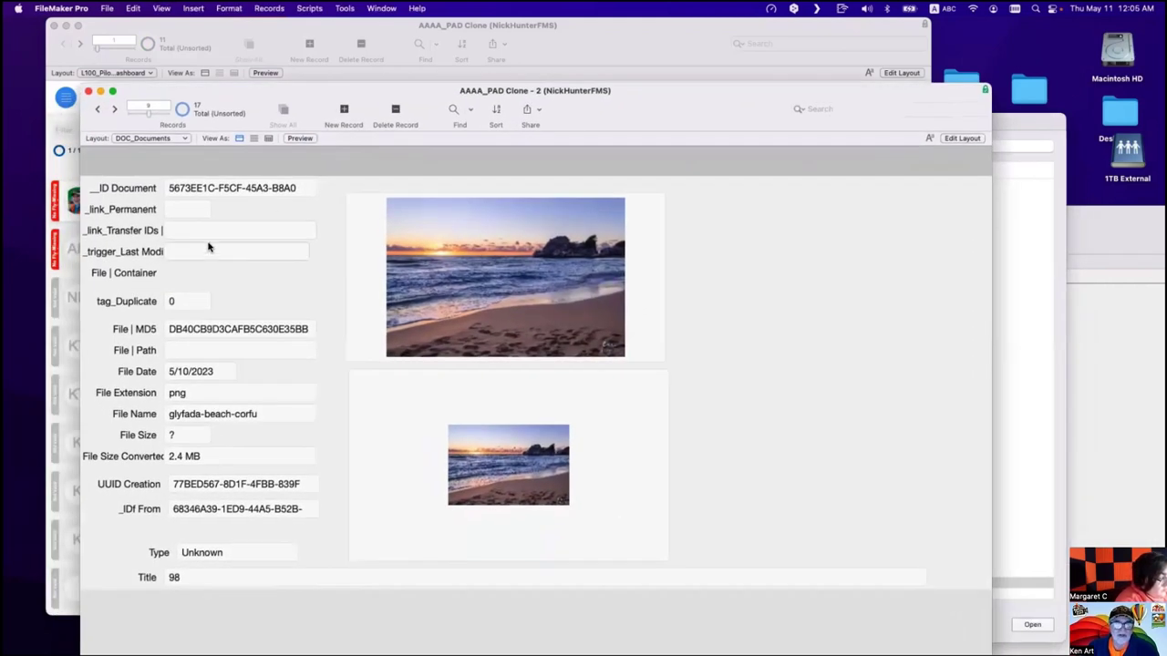
# Browse through the DOC_Documents records and inspect the Document Type field in Layout mode, returning to Browse mode.
pyautogui.moveTo(142, 119); pyautogui.dragTo(152, 119)
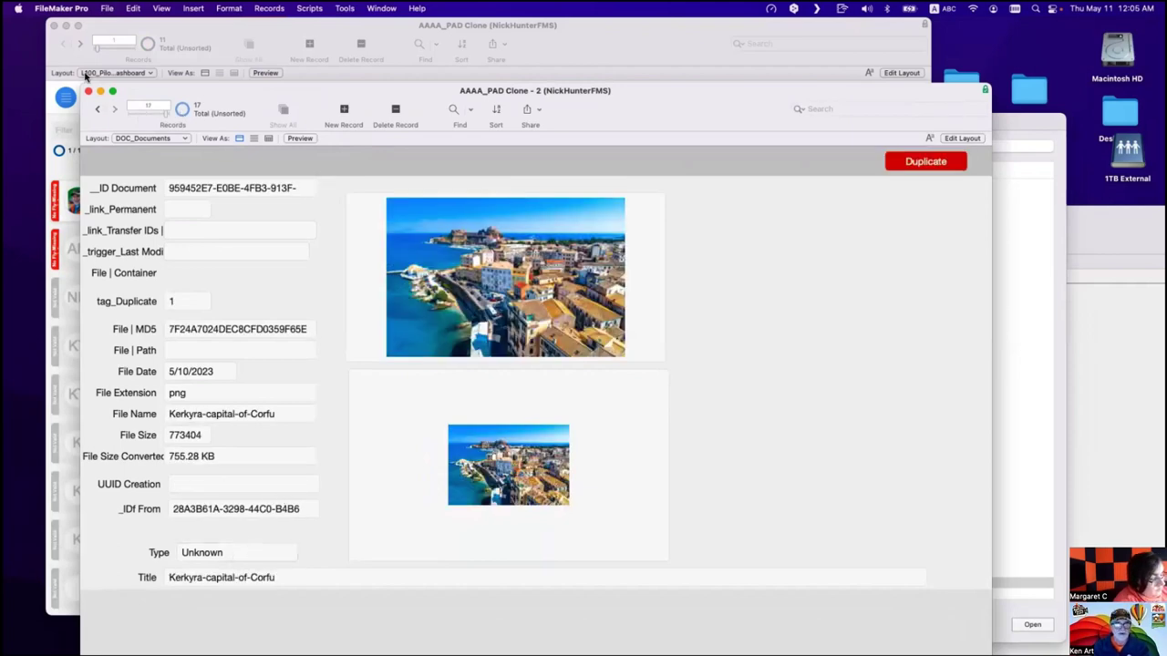
pyautogui.click(94, 111)
pyautogui.click(94, 111)
pyautogui.click(94, 110)
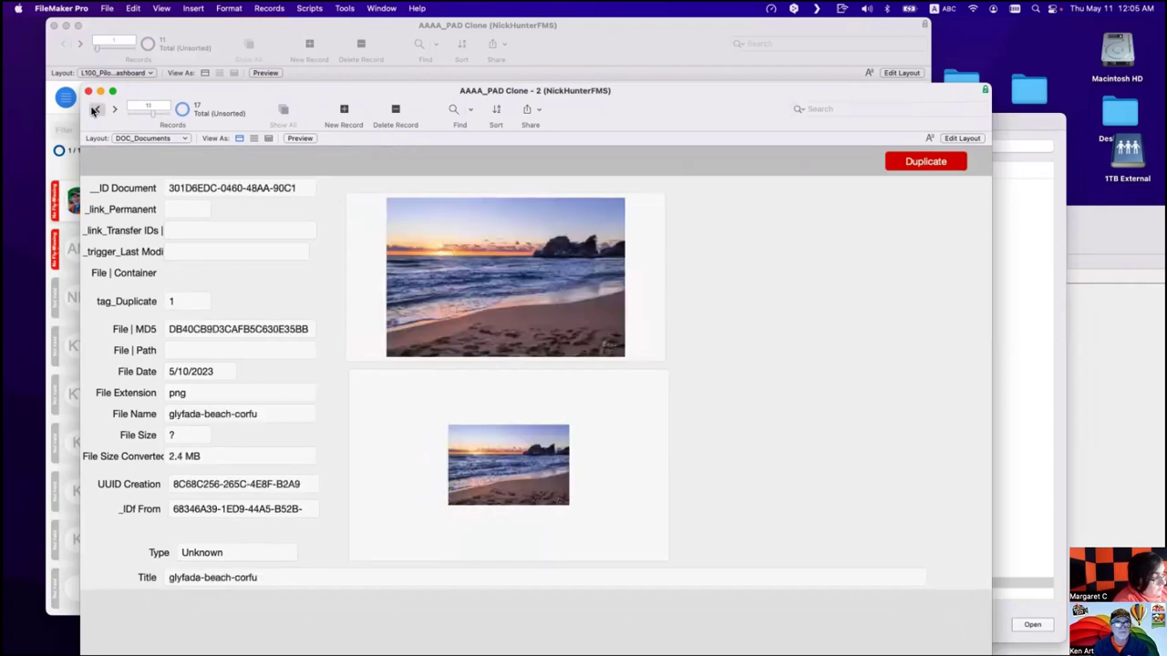
pyautogui.click(93, 110)
pyautogui.click(94, 110)
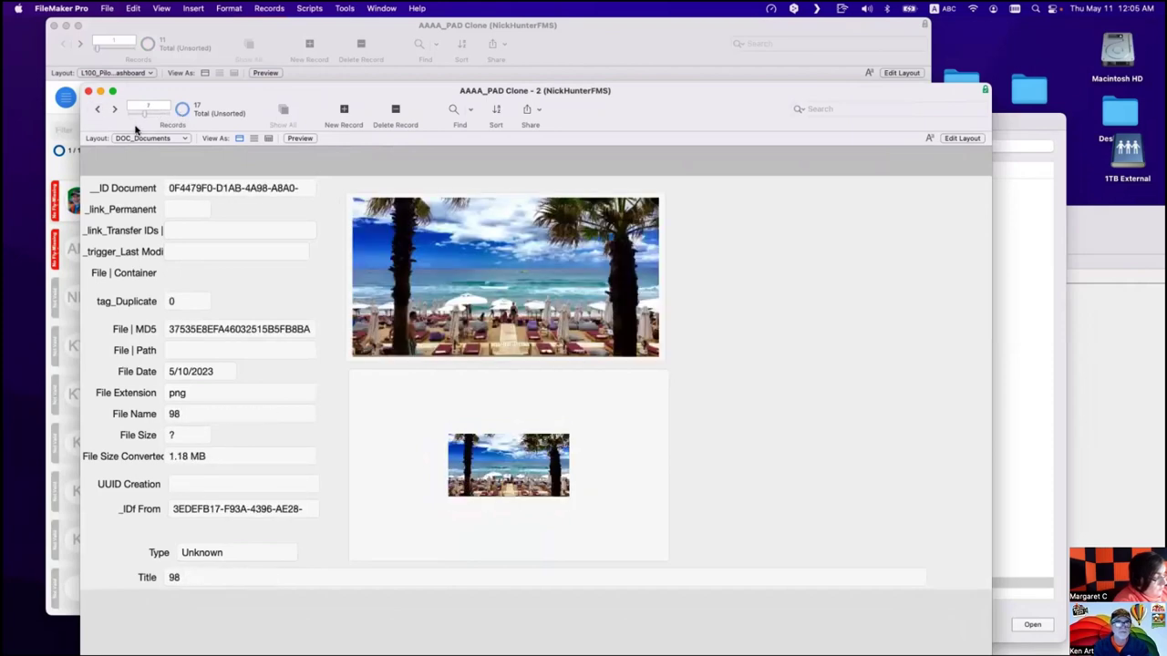
pyautogui.press('super+l')
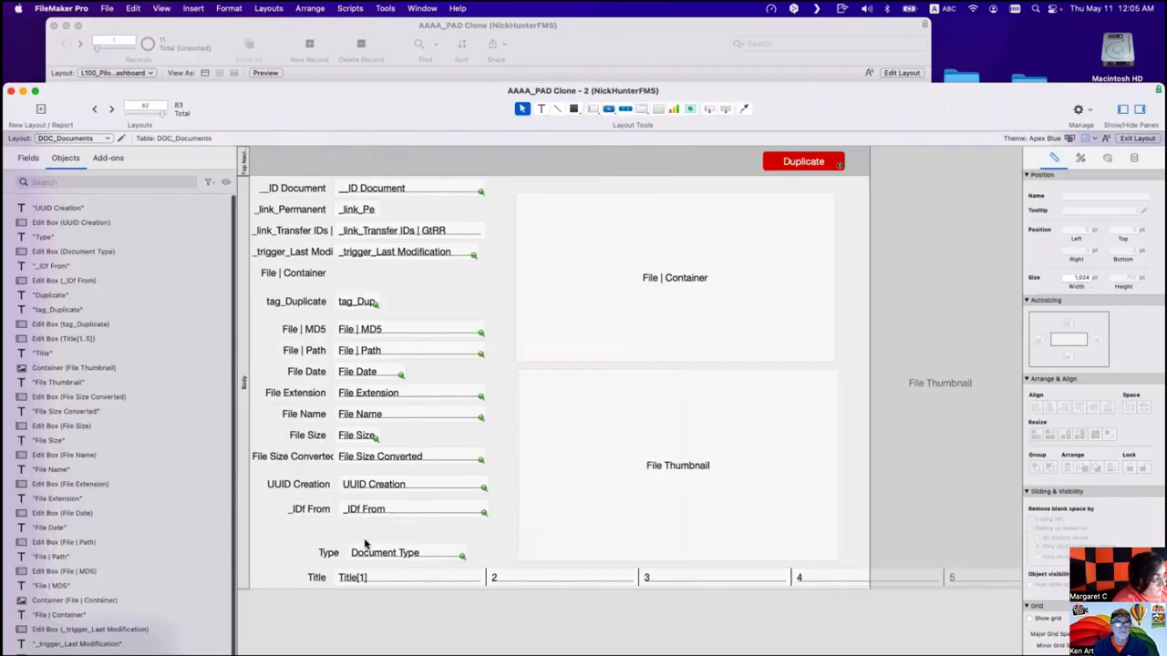
pyautogui.press('super+b')
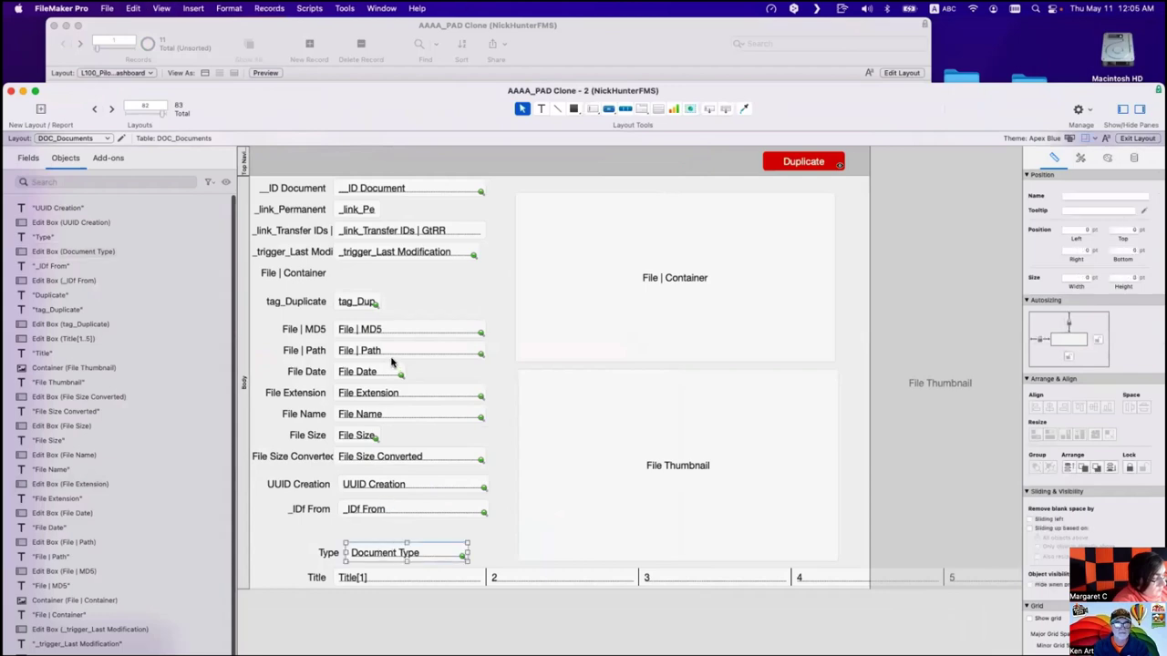
# Browse to the Beautiful Beach record in DOC_Documents and find all records matching its _IDf From value.
pyautogui.click(98, 109)
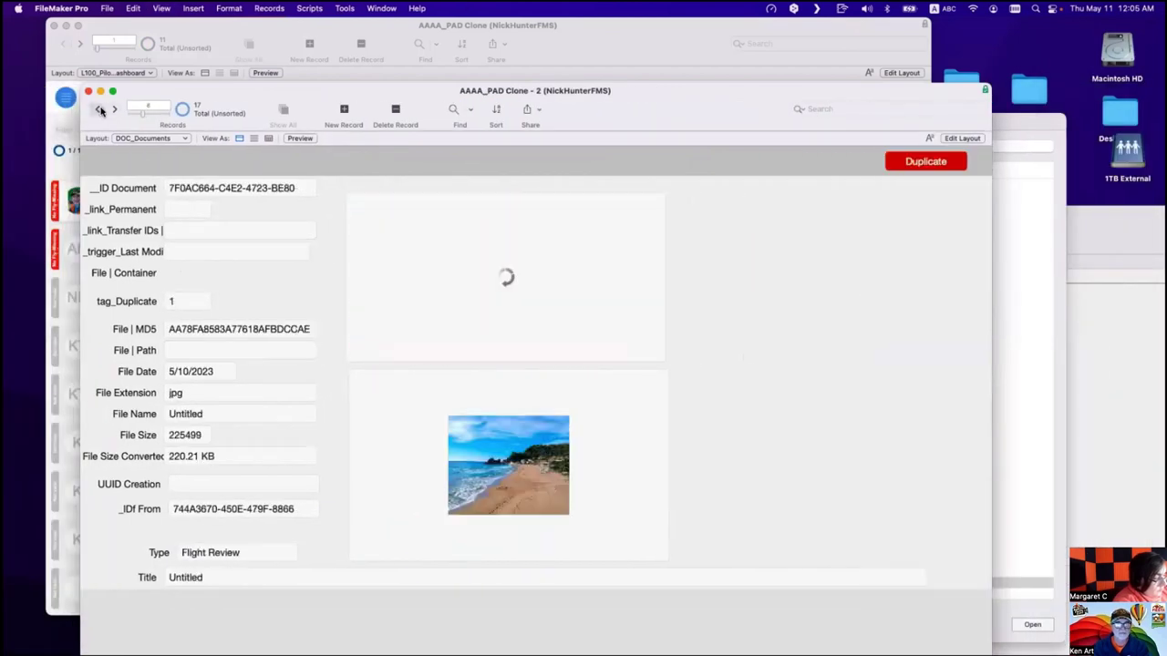
pyautogui.click(97, 109)
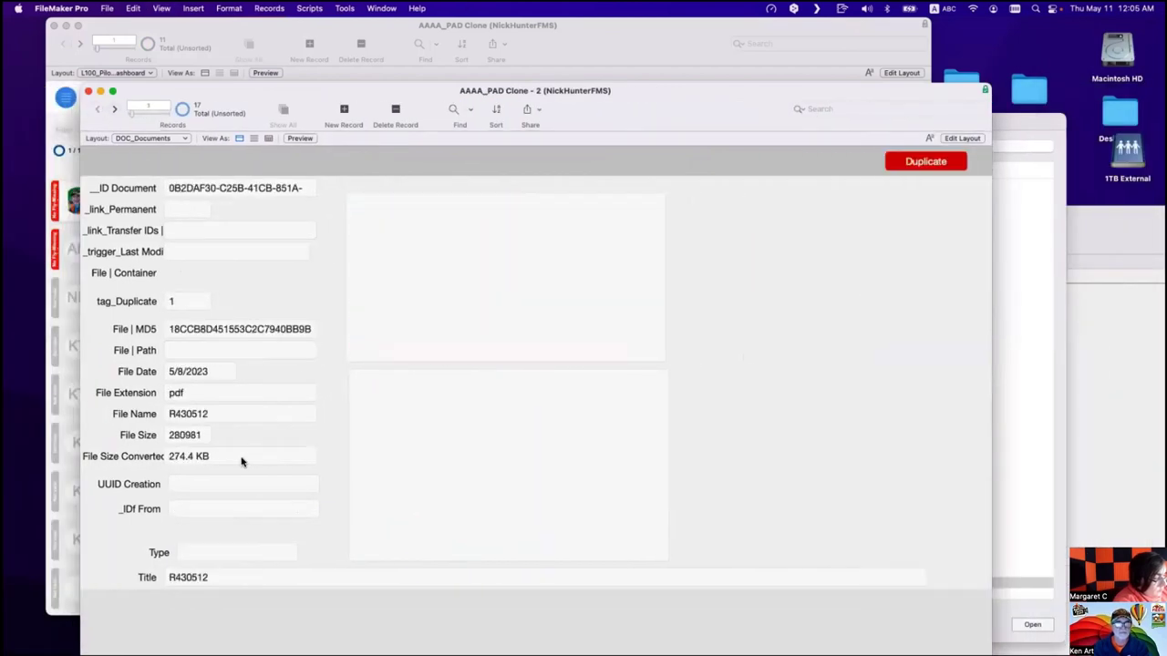
pyautogui.click(114, 110)
pyautogui.moveTo(169, 95); pyautogui.dragTo(260, 92)
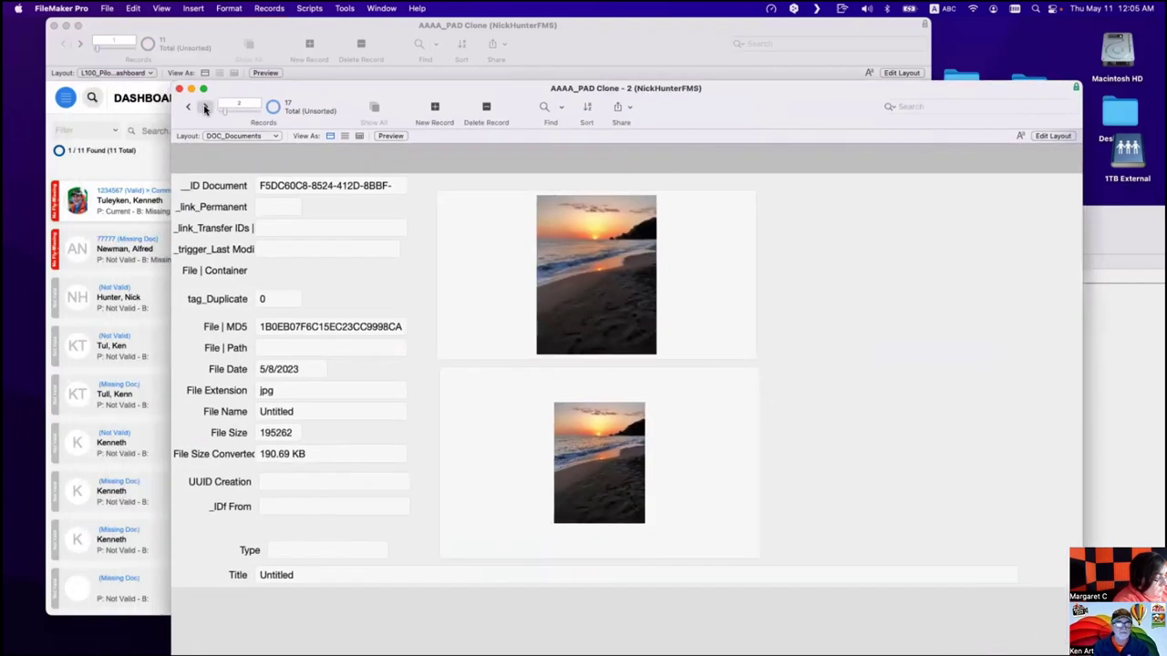
pyautogui.click(207, 107)
pyautogui.click(208, 107)
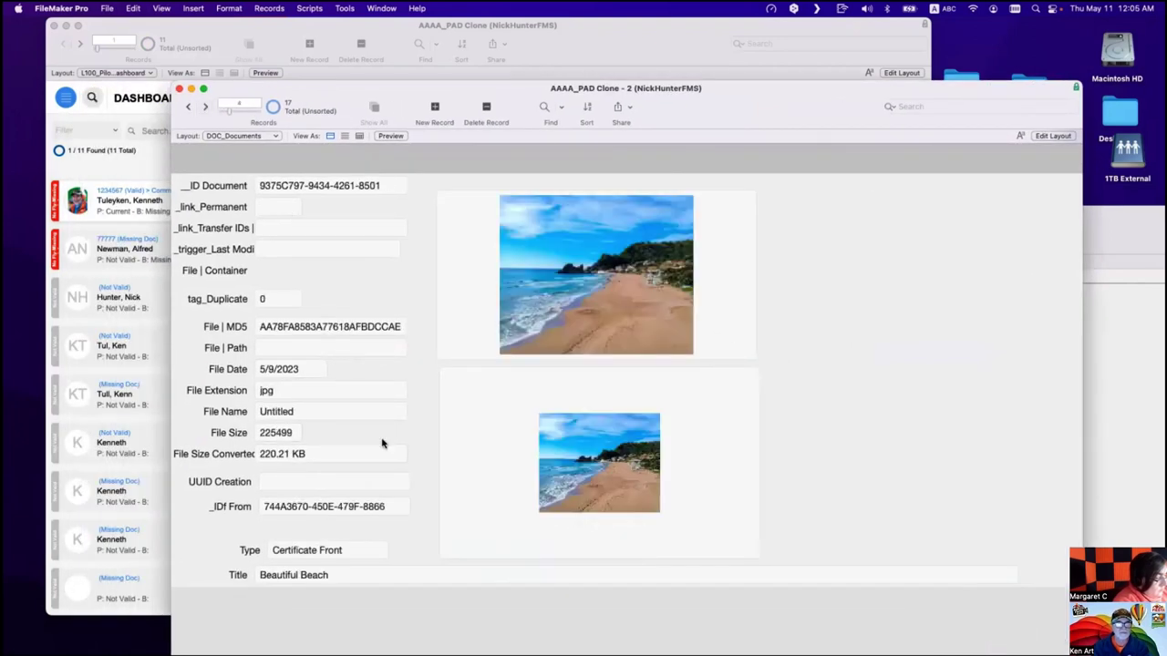
pyautogui.rightClick(339, 508)
pyautogui.click(411, 593)
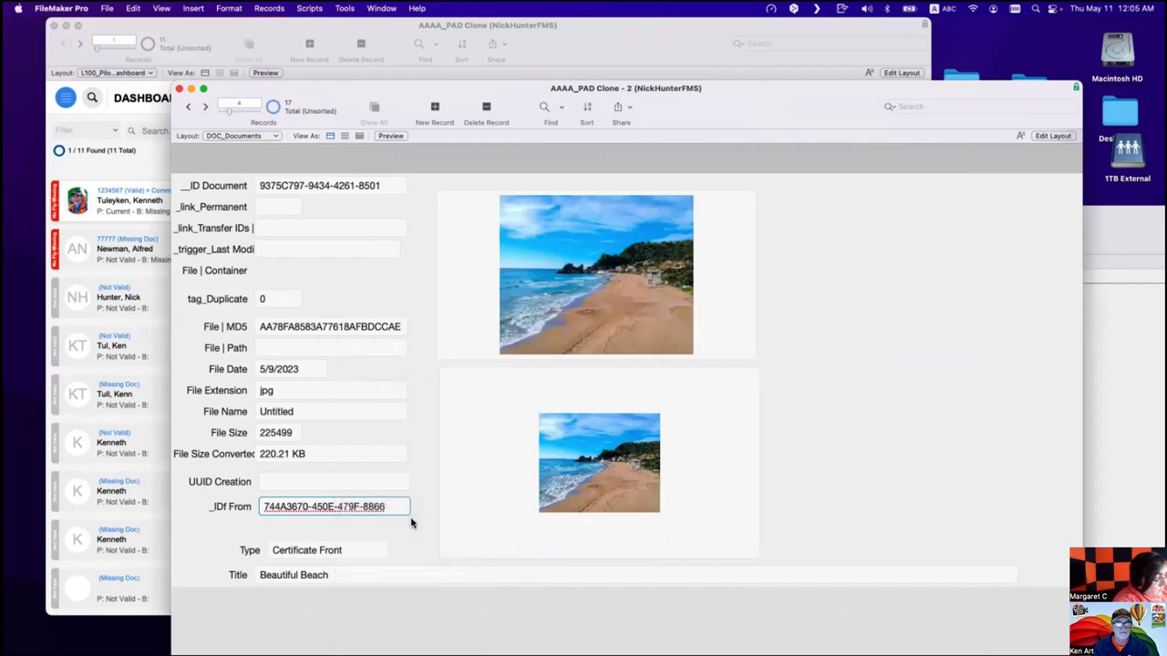
# Move the DOC_Documents window around to compare the found records with the pilot's documents on the dashboard.
pyautogui.moveTo(306, 95); pyautogui.dragTo(495, 81)
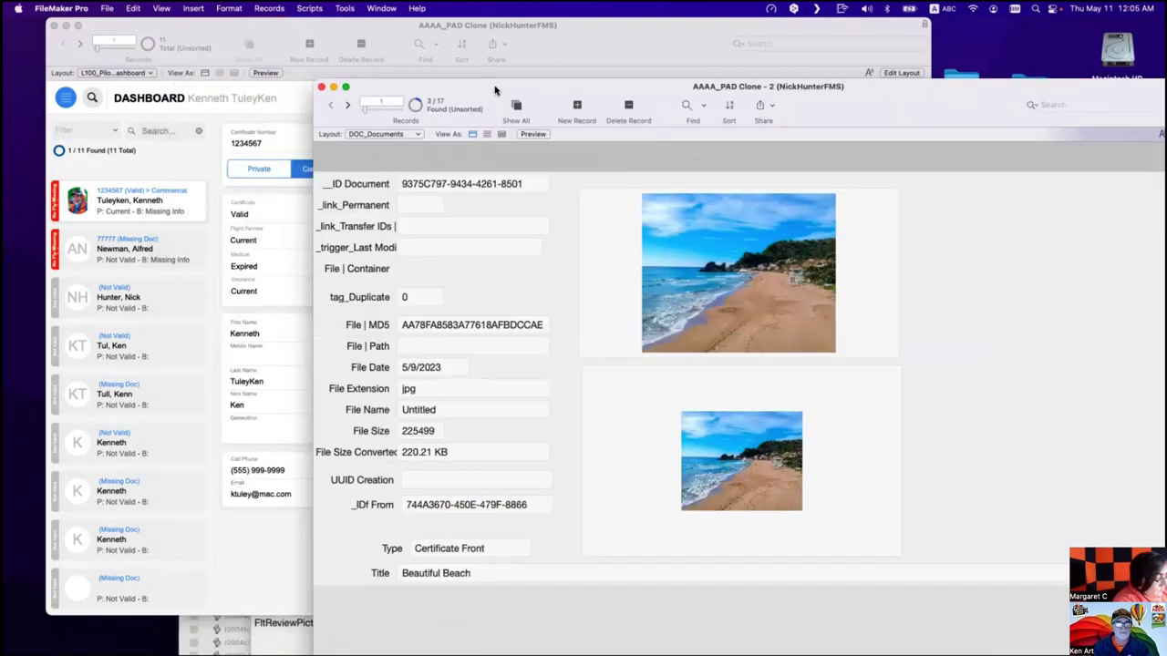
pyautogui.press('shift+super+l')
pyautogui.click(334, 121)
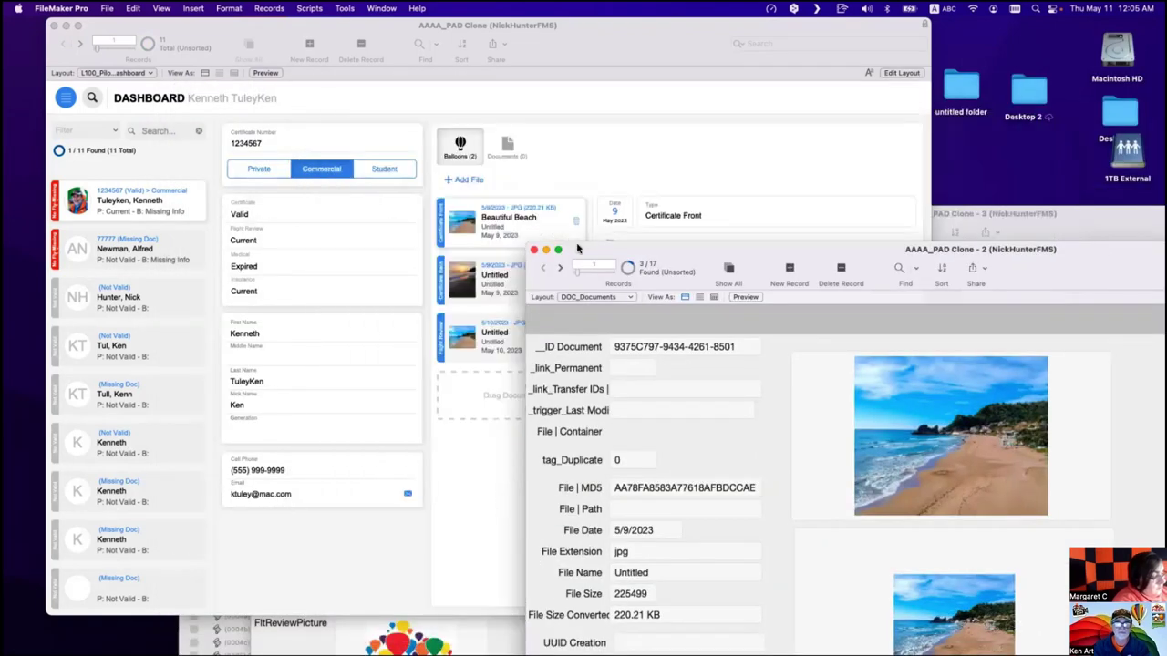
pyautogui.doubleClick(656, 244)
pyautogui.click(519, 510)
pyautogui.moveTo(482, 51); pyautogui.dragTo(432, 56)
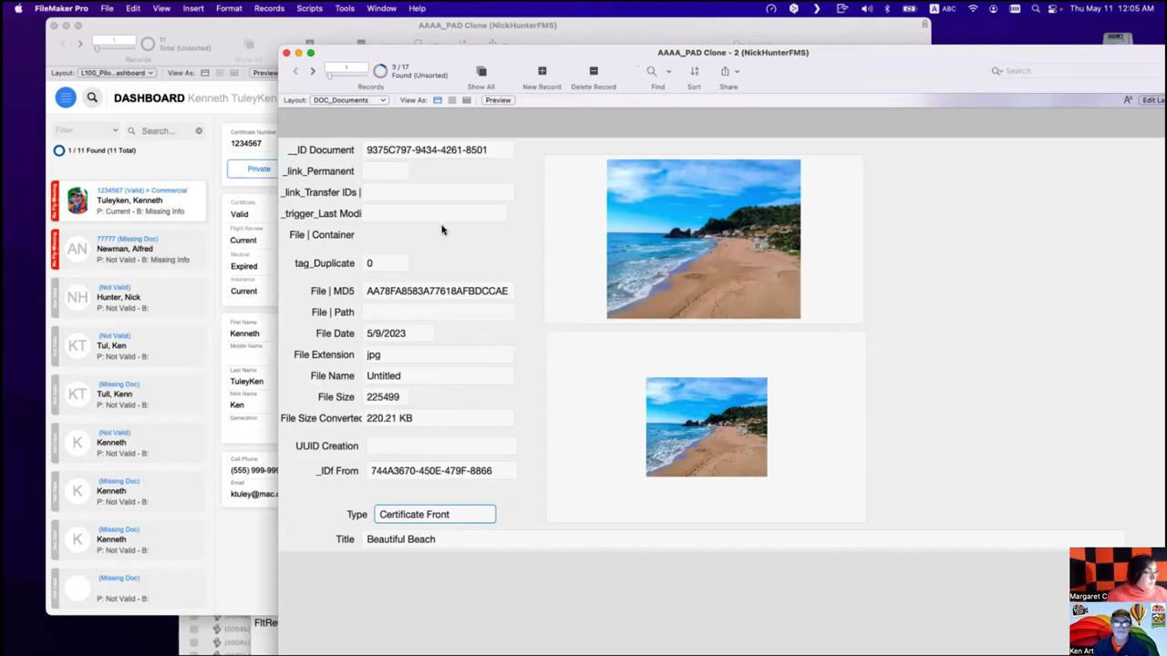
pyautogui.moveTo(643, 59)
pyautogui.mouseDown()
pyautogui.moveTo(392, 265)
pyautogui.moveTo(340, 328)
pyautogui.mouseUp()
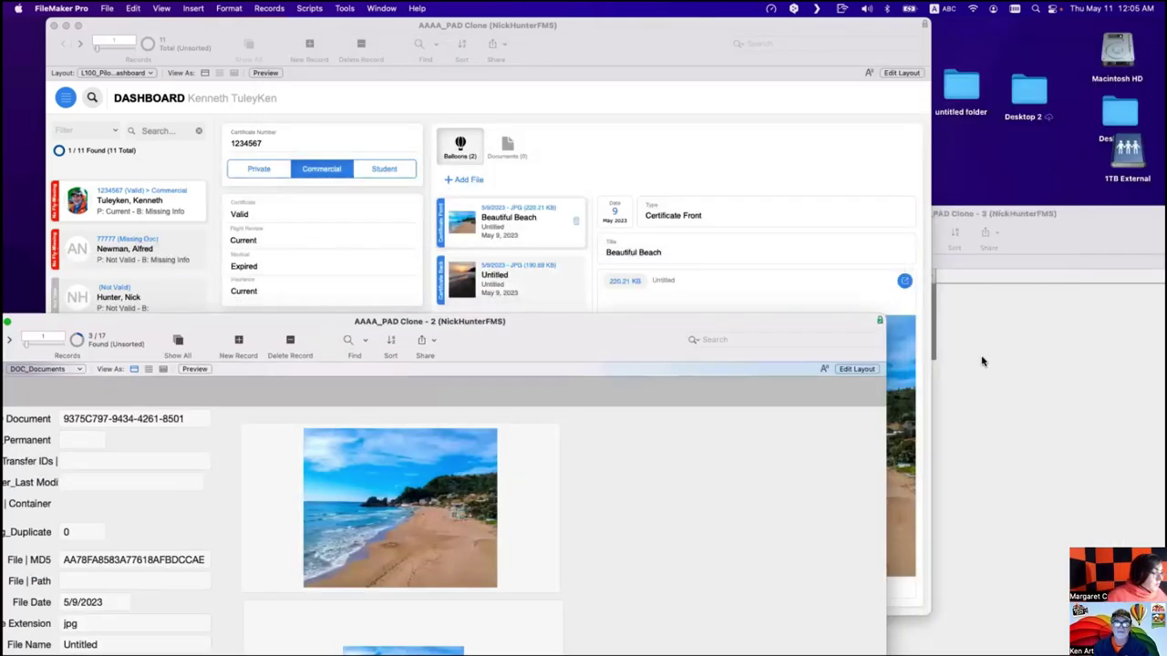
pyautogui.moveTo(498, 335); pyautogui.dragTo(570, 325)
# Check the VALI_Value List Items records against the Type value of the Beautiful Beach document.
pyautogui.click(966, 301)
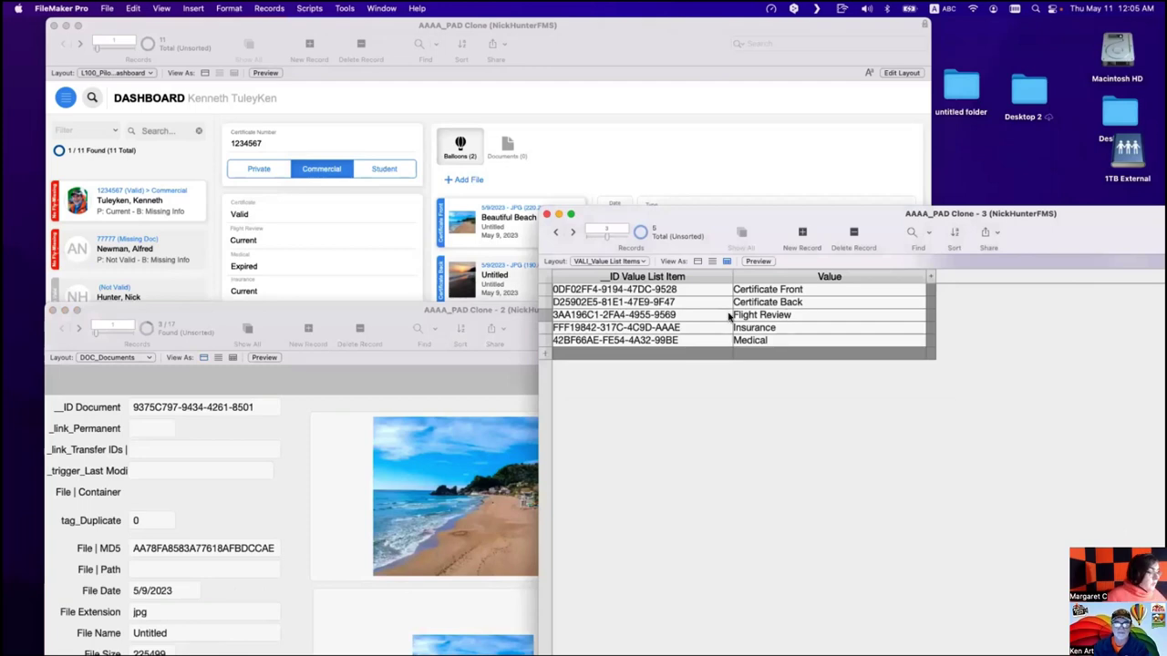
pyautogui.moveTo(231, 313); pyautogui.dragTo(294, 291)
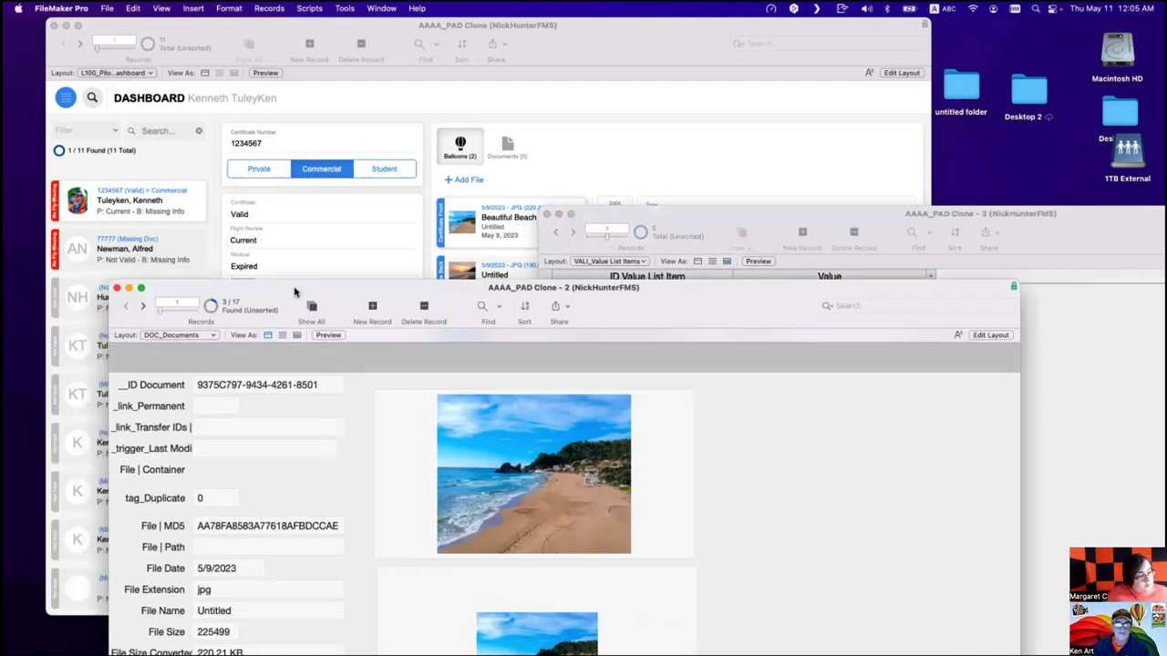
pyautogui.moveTo(295, 292); pyautogui.dragTo(340, 329)
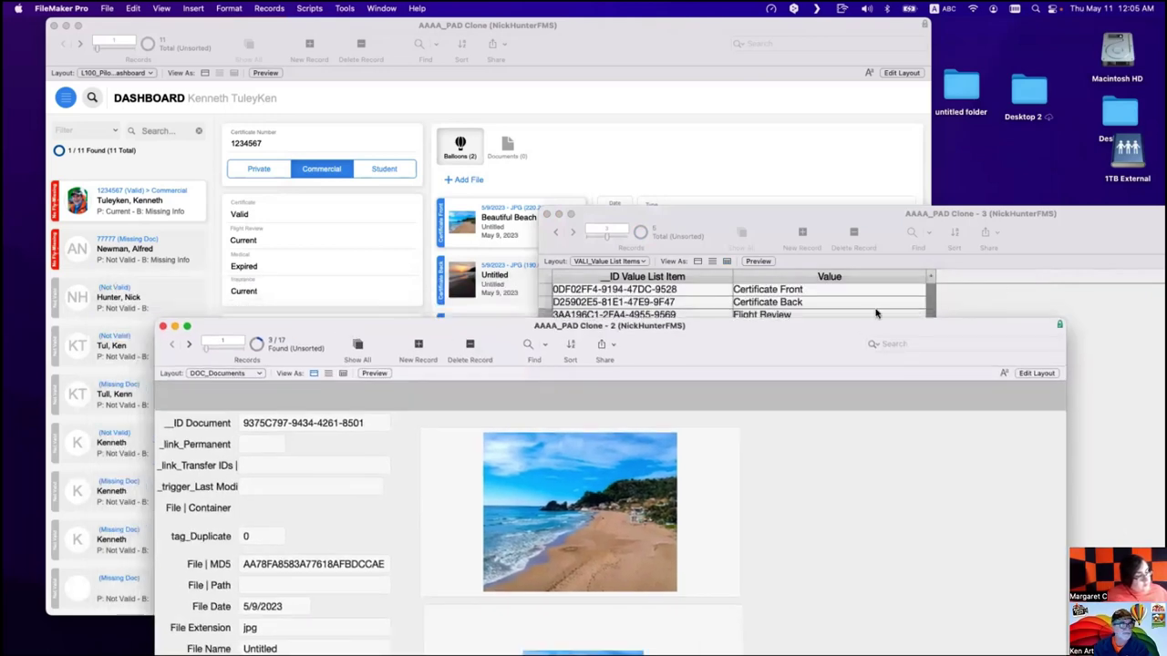
pyautogui.click(830, 290)
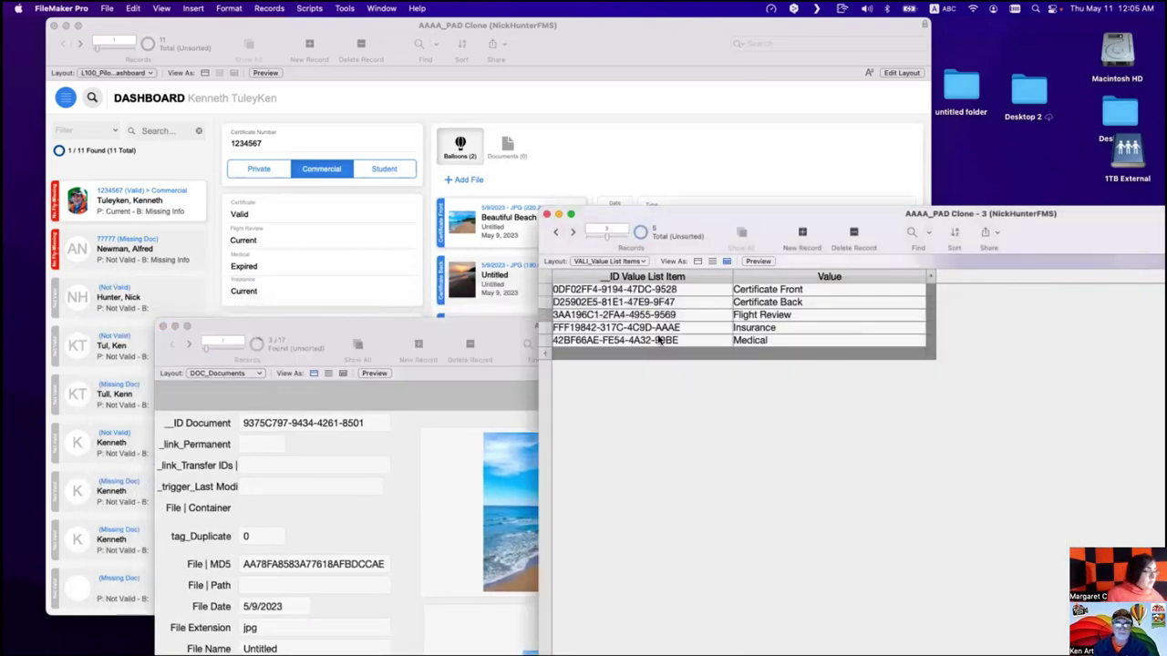
pyautogui.moveTo(484, 332); pyautogui.dragTo(444, 152)
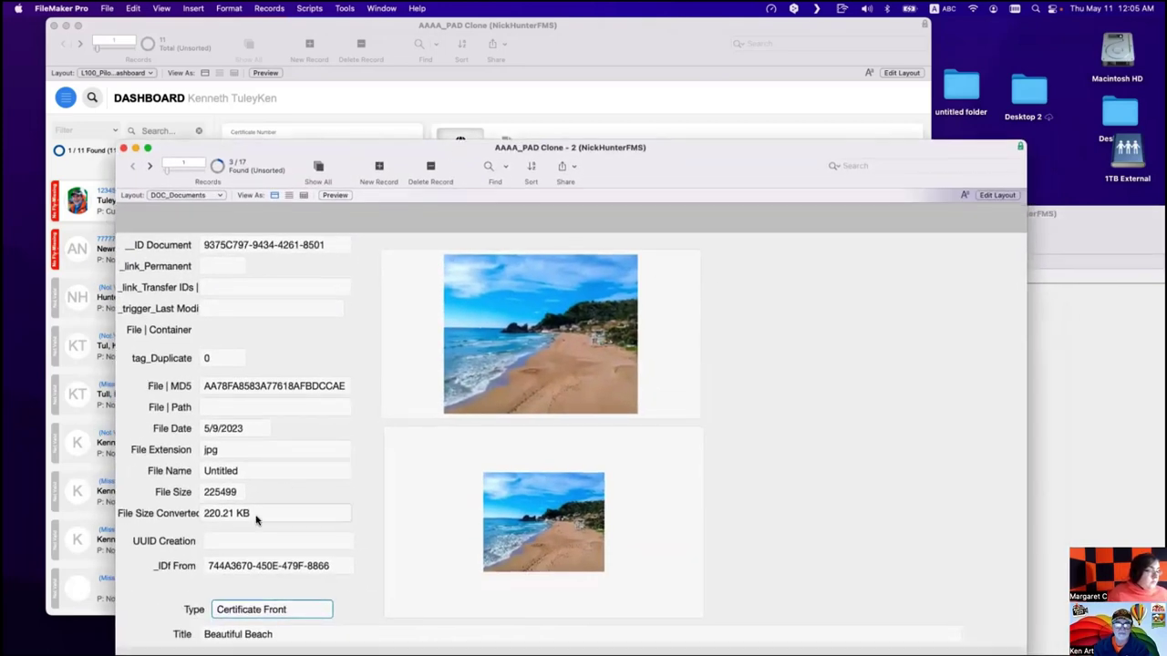
pyautogui.moveTo(297, 609); pyautogui.dragTo(190, 602)
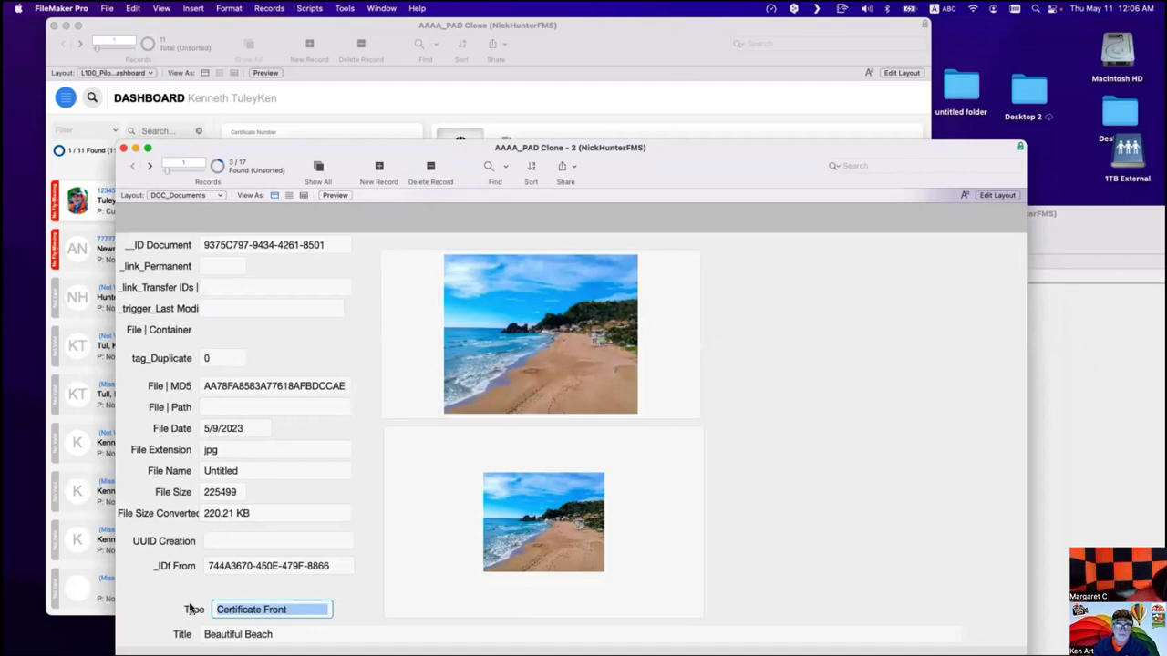
pyautogui.click(189, 609)
# Open the database's relationships graph, collapse the VALI_Value List Items occurrence and place it directly beneath DOC_Documents.
pyautogui.press('super+shift+d')
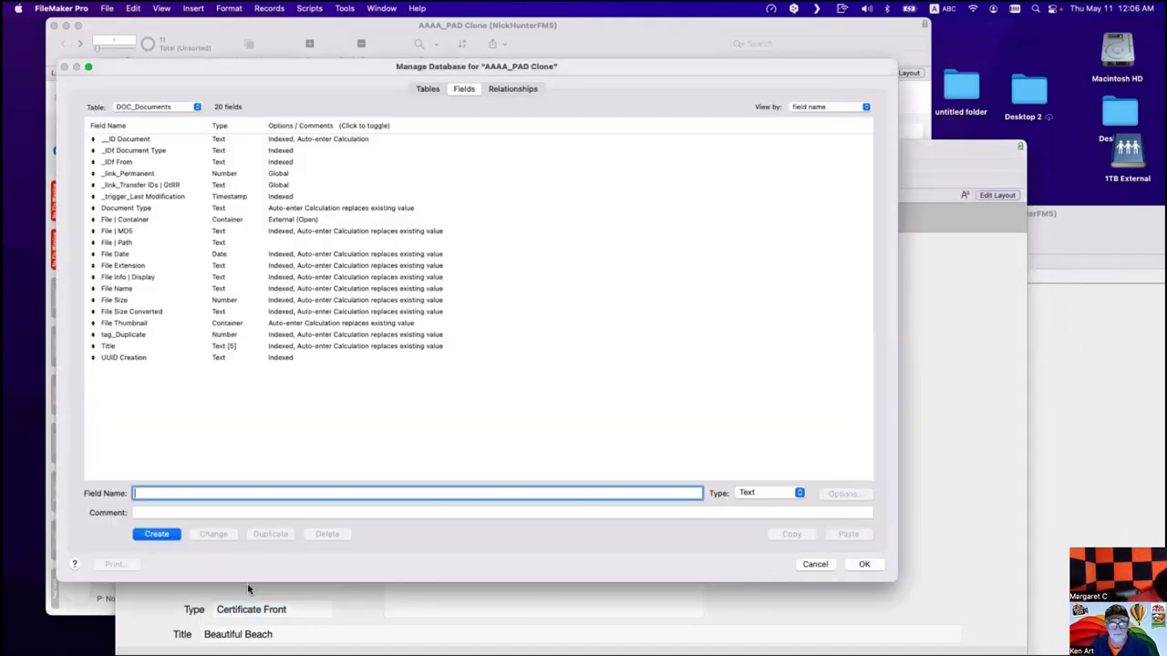
pyautogui.click(513, 89)
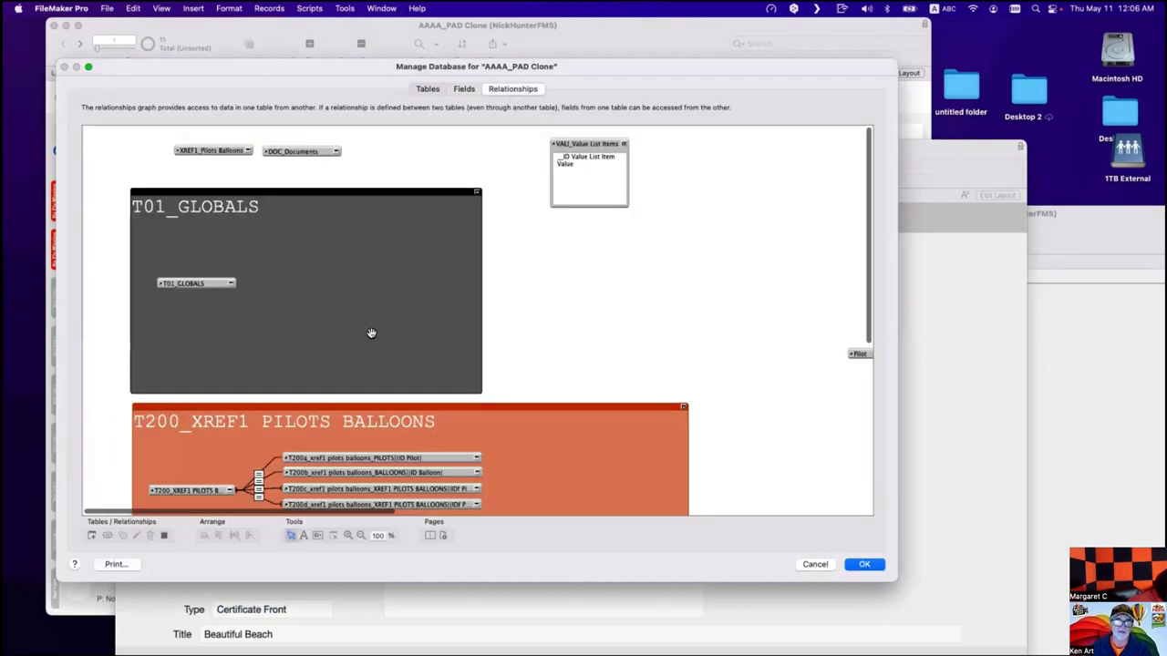
pyautogui.click(623, 144)
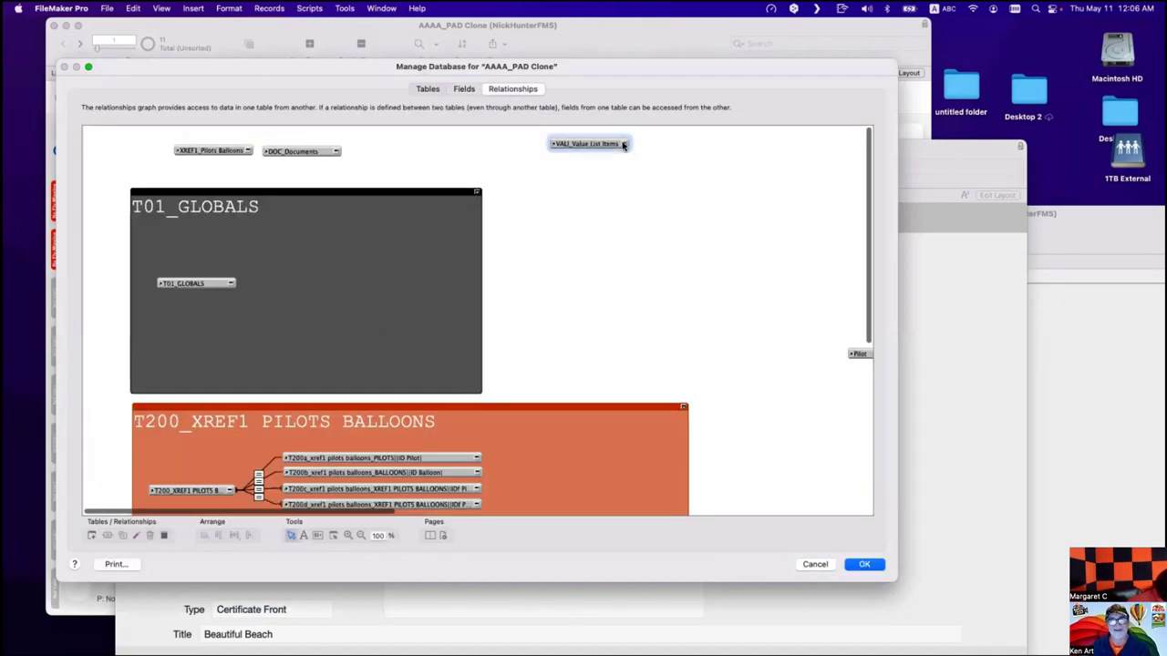
pyautogui.moveTo(593, 143); pyautogui.dragTo(297, 169)
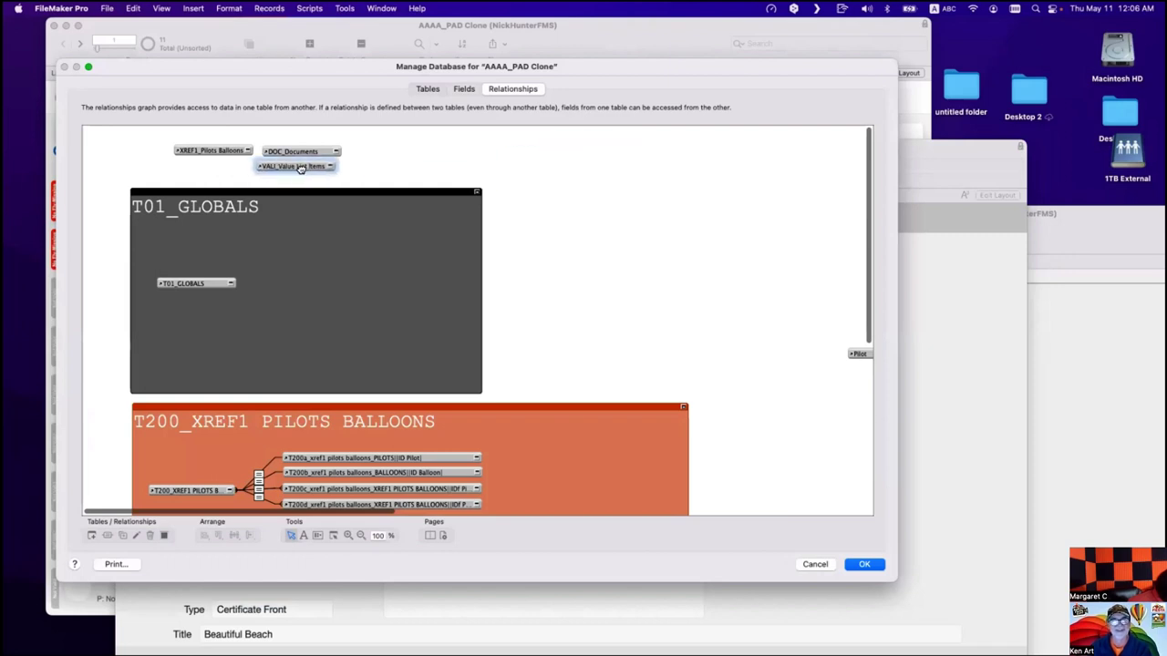
# Duplicate the T12a self-duplicate occurrence in the T12_DOCUMENTS group and set the copy's source table to VALI_Value List Items.
pyautogui.scroll(-5, 380, 294)
pyautogui.click(357, 366)
pyautogui.press('super+d')
pyautogui.moveTo(363, 381); pyautogui.dragTo(363, 379)
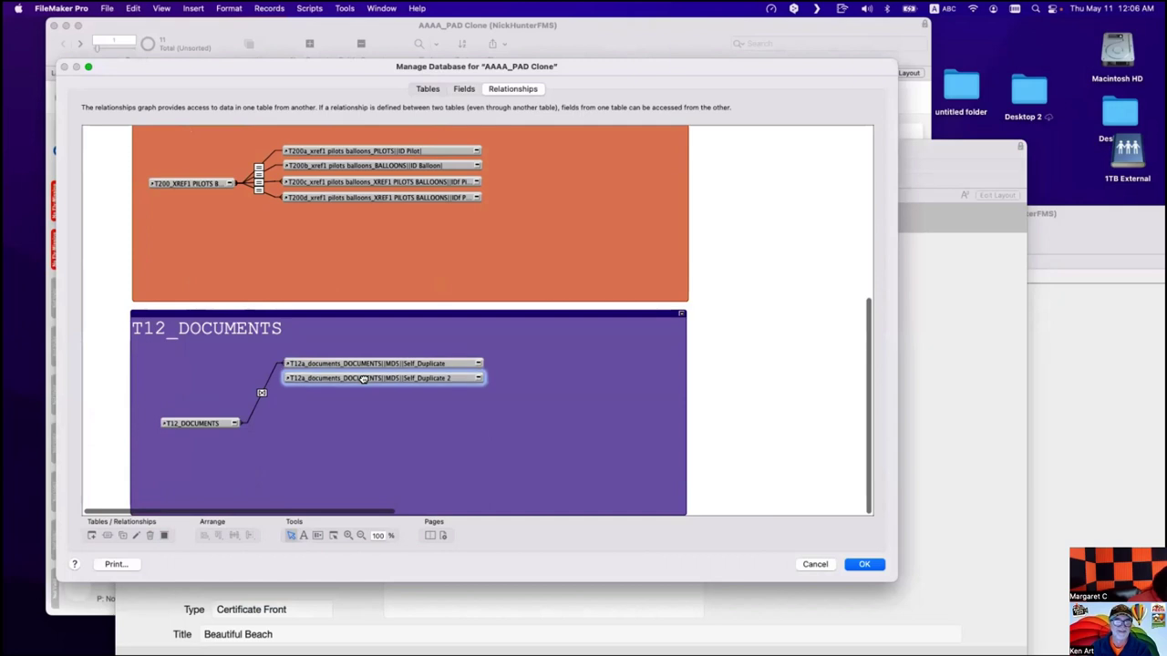
pyautogui.doubleClick(363, 379)
pyautogui.moveTo(527, 451); pyautogui.dragTo(577, 451)
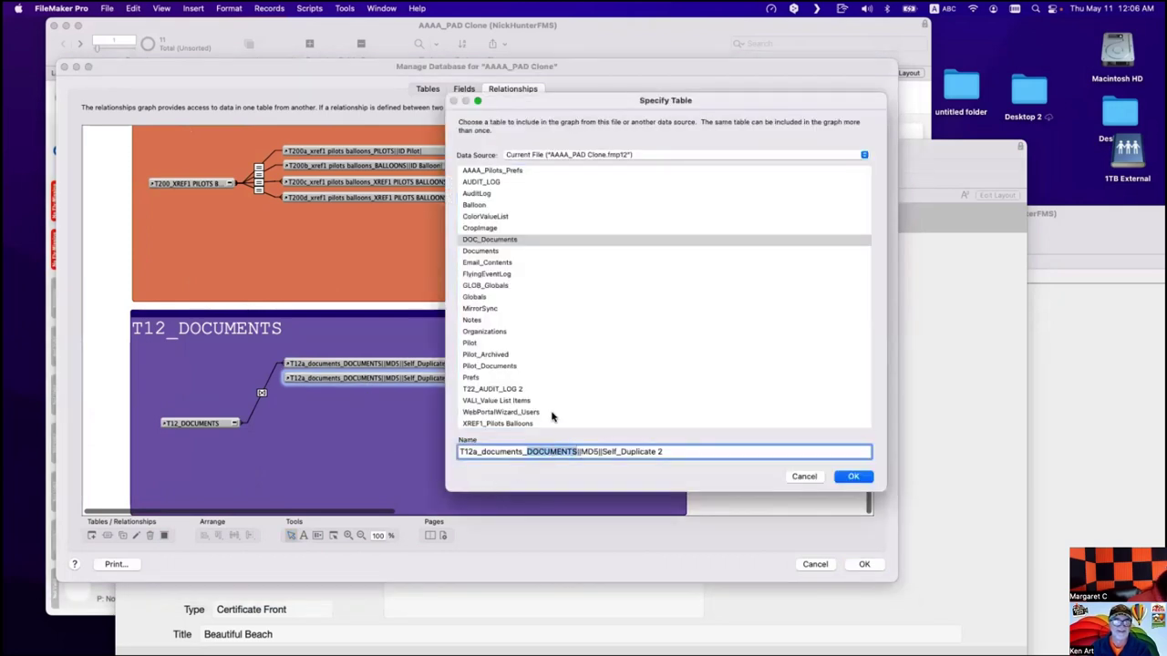
pyautogui.press('super+Right')
pyautogui.scroll(-1, 509, 415)
pyautogui.click(501, 399)
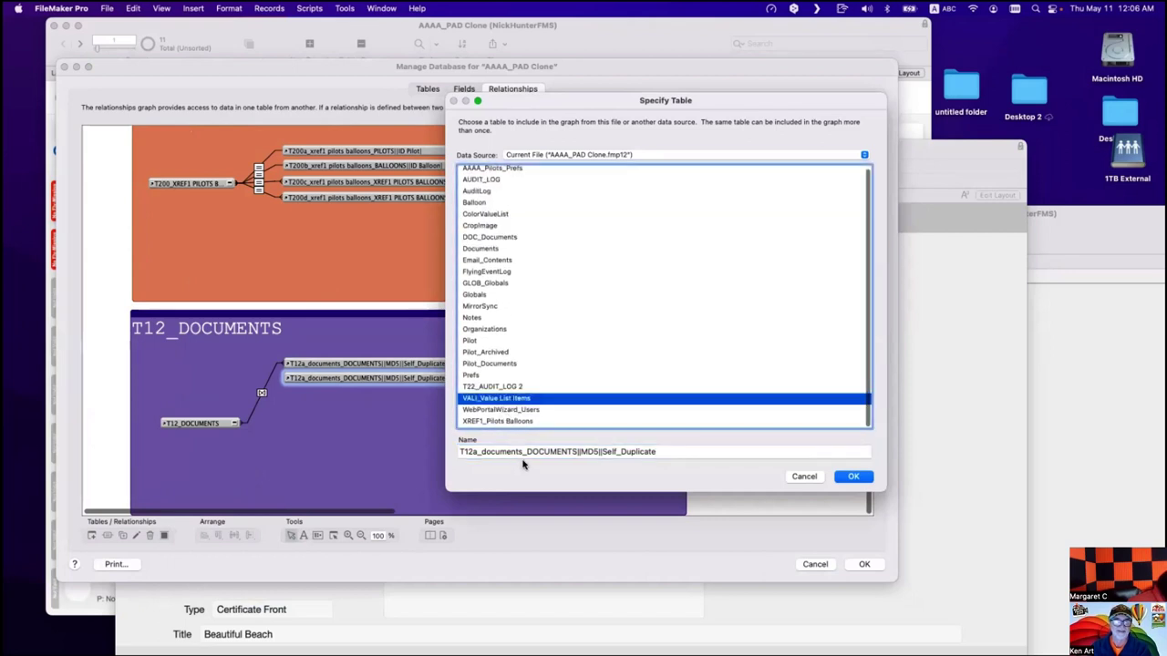
# Name the new table occurrence T12b_documents_VALUE LIST ITEMS||Value| and accept its definition.
pyautogui.moveTo(526, 451); pyautogui.dragTo(572, 451)
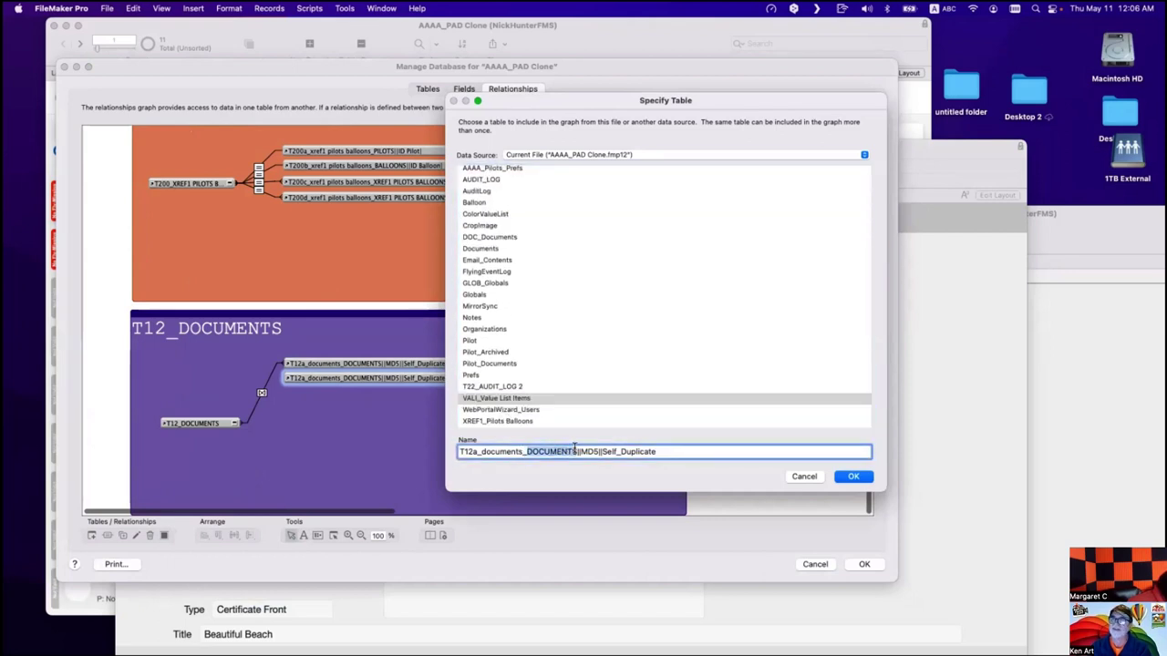
pyautogui.write('VALUE LIST ITEMS')
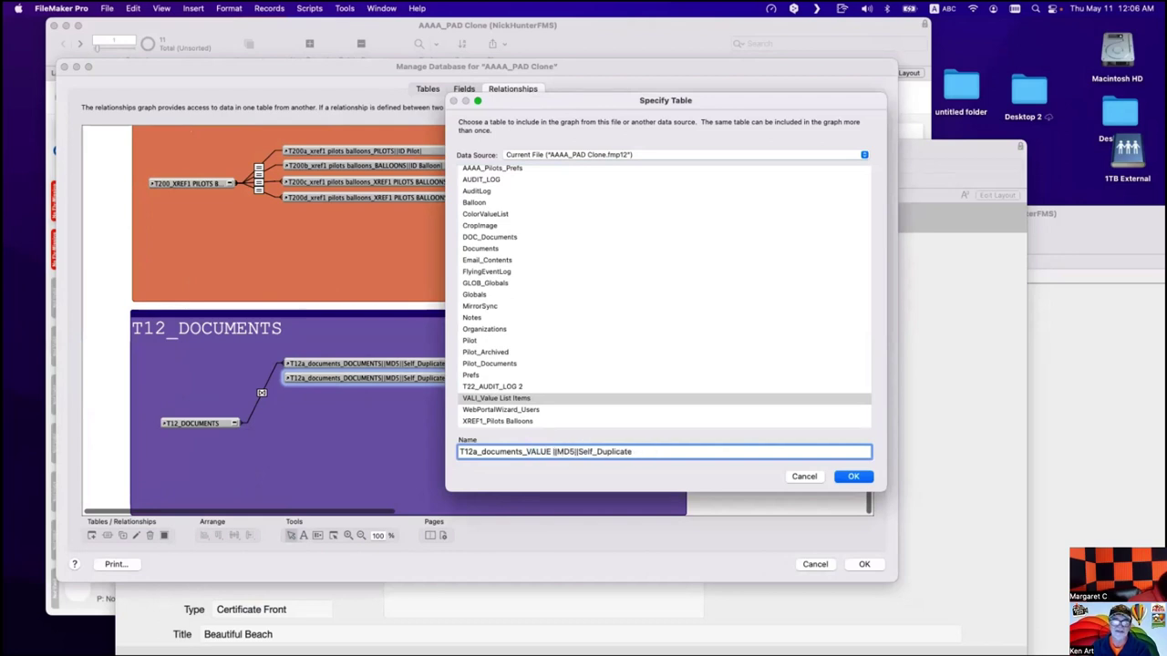
pyautogui.doubleClick(605, 451)
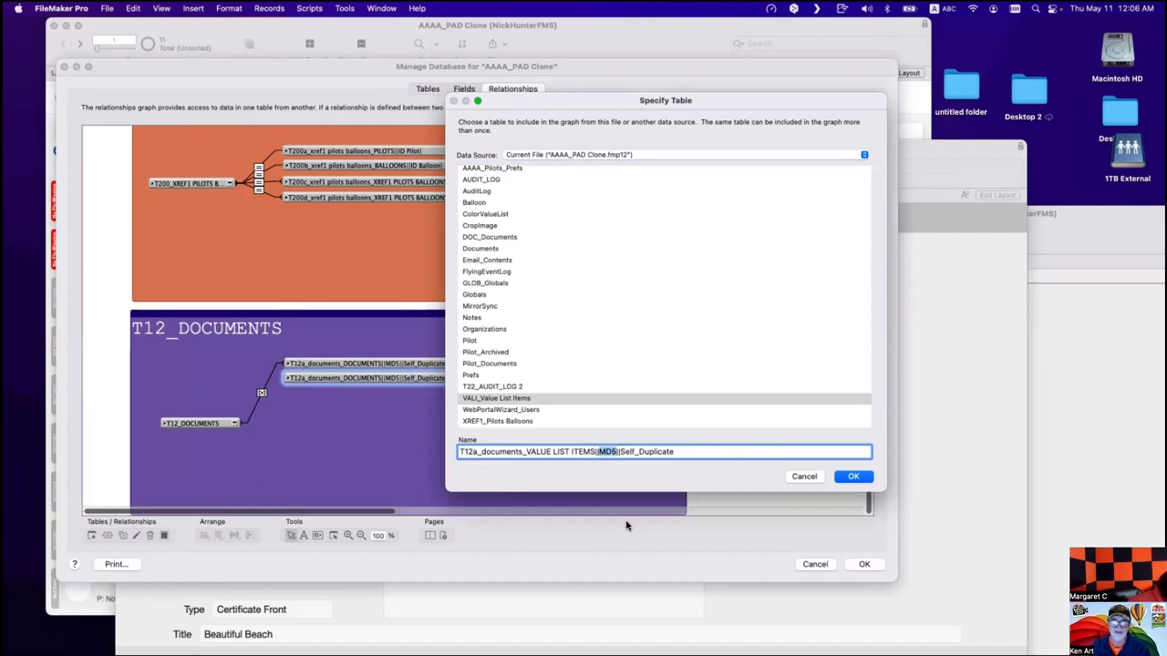
pyautogui.write('Value')
pyautogui.press('BackSpace')
pyautogui.press('BackSpace')
pyautogui.press('BackSpace')
pyautogui.press('BackSpace')
pyautogui.press('BackSpace')
pyautogui.press('BackSpace')
pyautogui.press('BackSpace')
pyautogui.press('BackSpace')
pyautogui.press('BackSpace')
pyautogui.press('BackSpace')
pyautogui.press('BackSpace')
pyautogui.press('BackSpace')
pyautogui.press('BackSpace')
pyautogui.press('BackSpace')
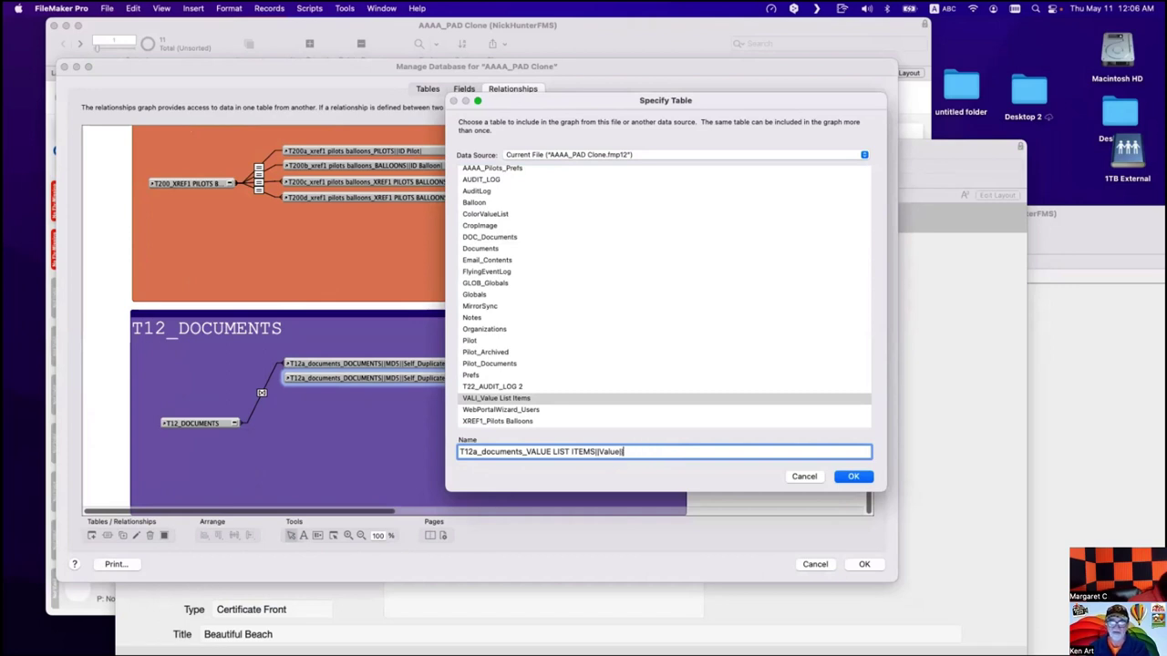
pyautogui.press('BackSpace')
pyautogui.press('BackSpace')
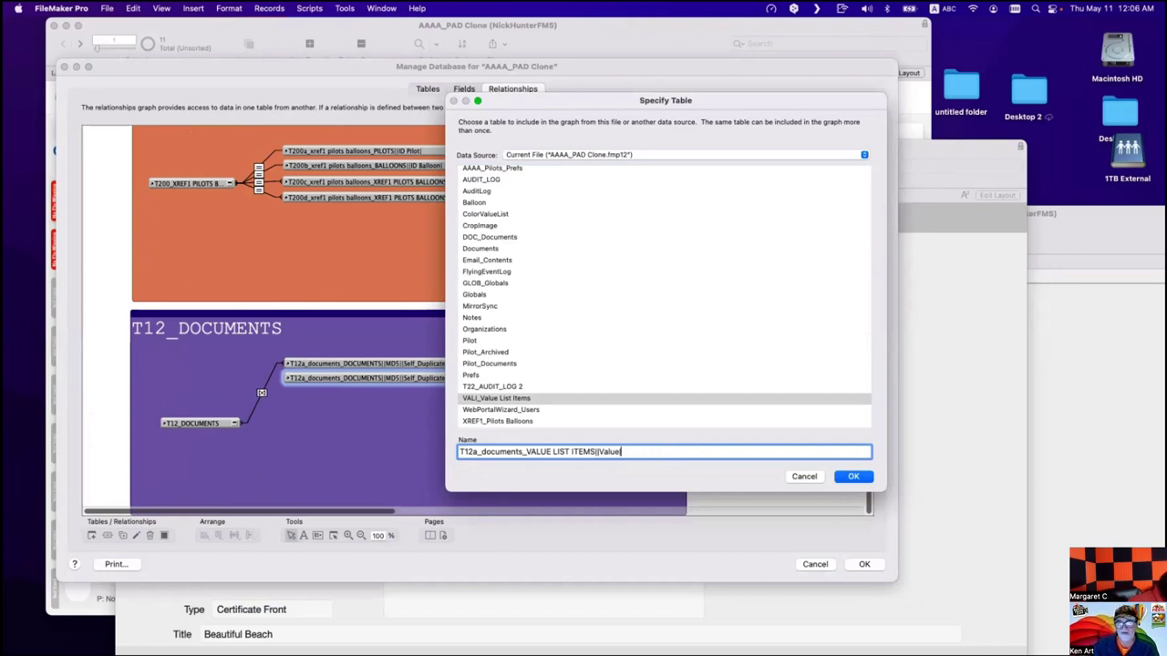
pyautogui.click(474, 452)
pyautogui.write('b')
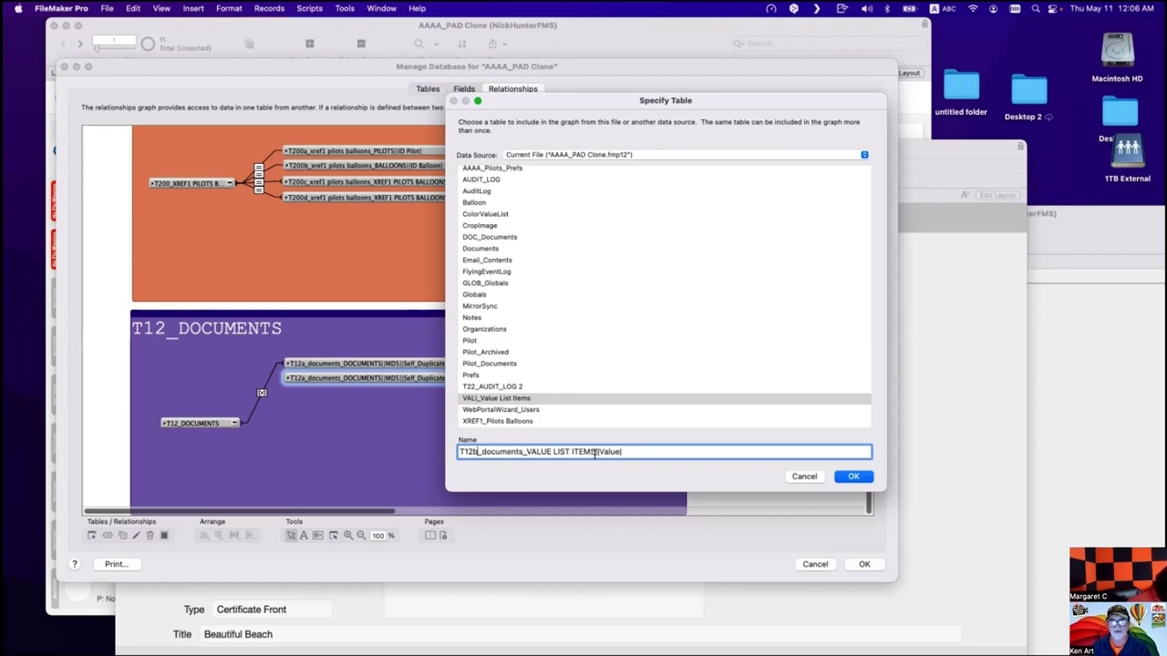
pyautogui.click(853, 476)
# Relate Document Type in T12_DOCUMENTS to Value in the T12b occurrence, and collapse both occurrences.
pyautogui.click(478, 378)
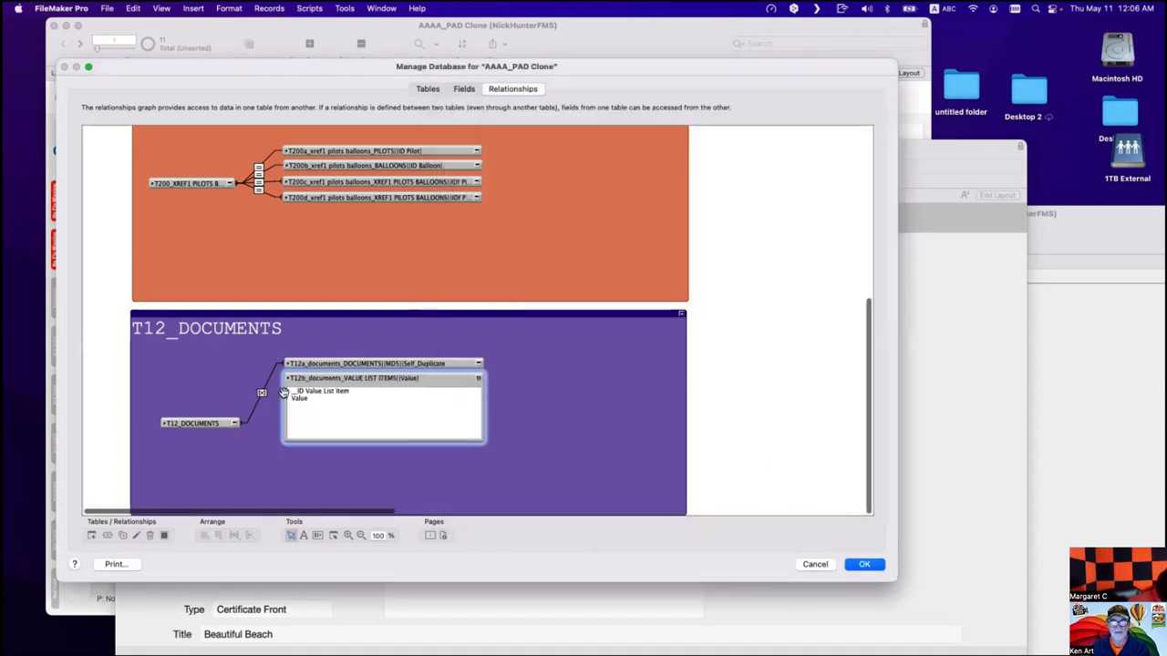
pyautogui.click(235, 423)
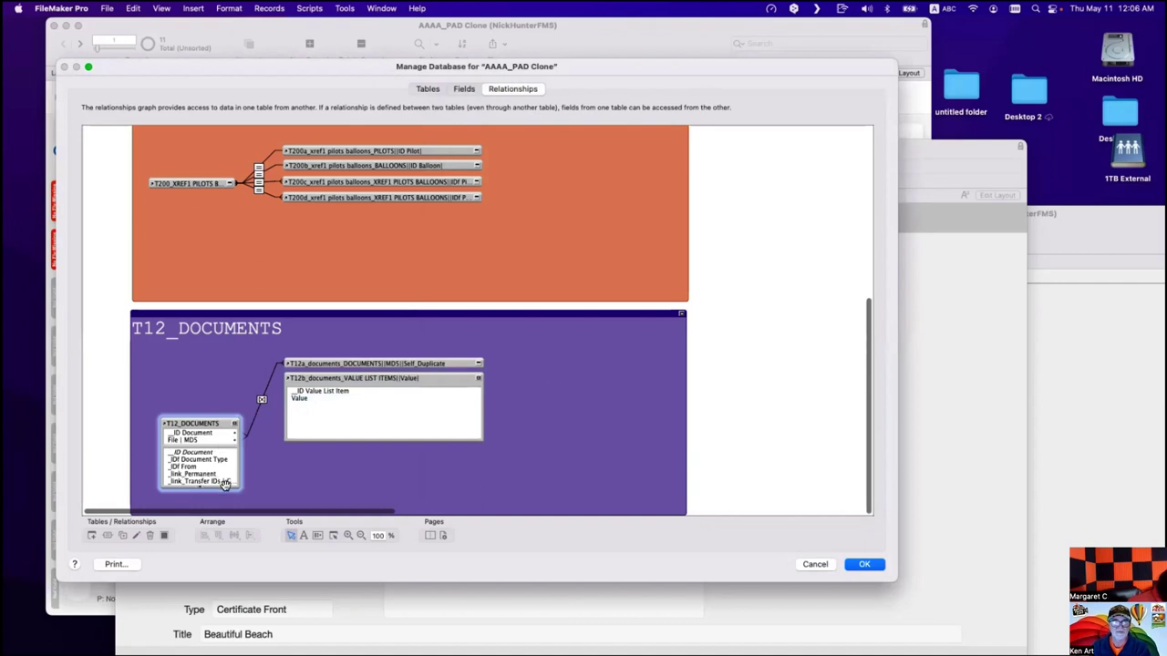
pyautogui.moveTo(225, 486)
pyautogui.mouseDown()
pyautogui.moveTo(229, 519)
pyautogui.moveTo(229, 490)
pyautogui.moveTo(228, 500)
pyautogui.mouseUp()
pyautogui.moveTo(212, 417); pyautogui.dragTo(302, 316)
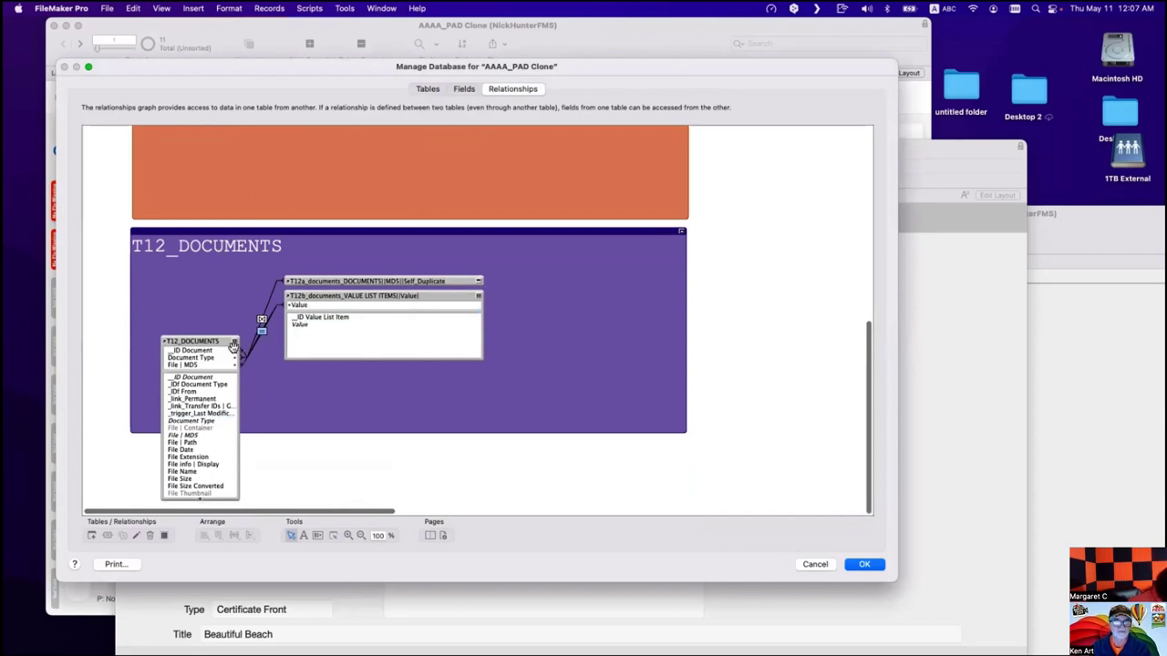
pyautogui.click(234, 341)
pyautogui.click(478, 296)
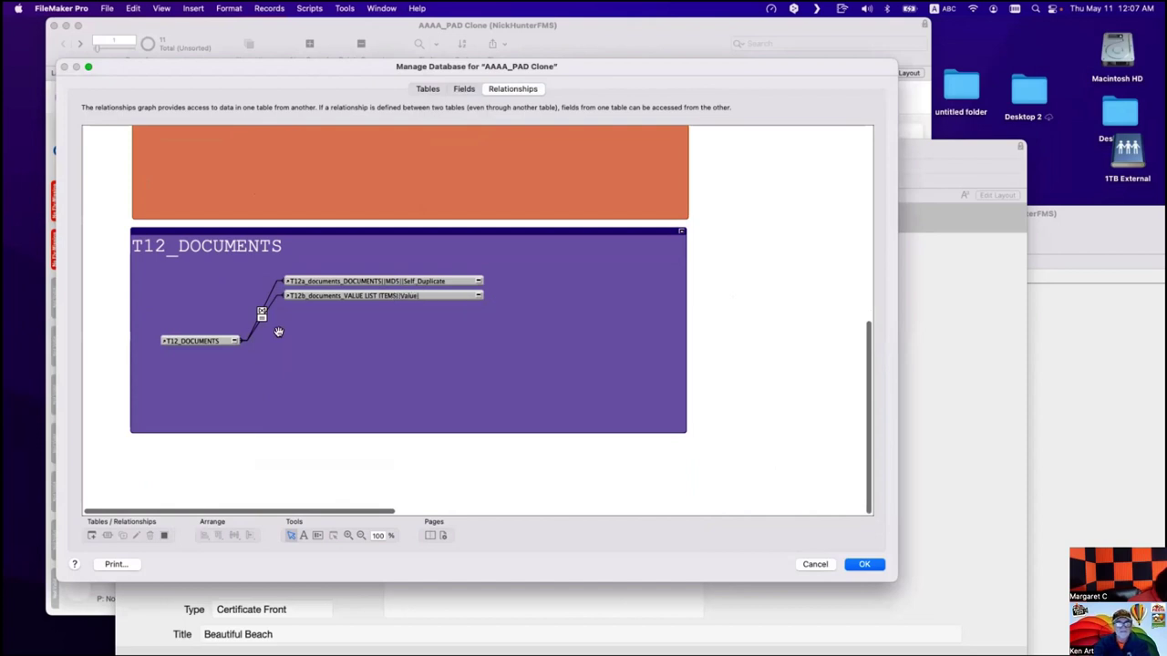
# Review the match fields of the relationship between T12_DOCUMENTS and T12b, and bring up the DOC_Documents field definitions.
pyautogui.doubleClick(261, 317)
pyautogui.click(207, 432)
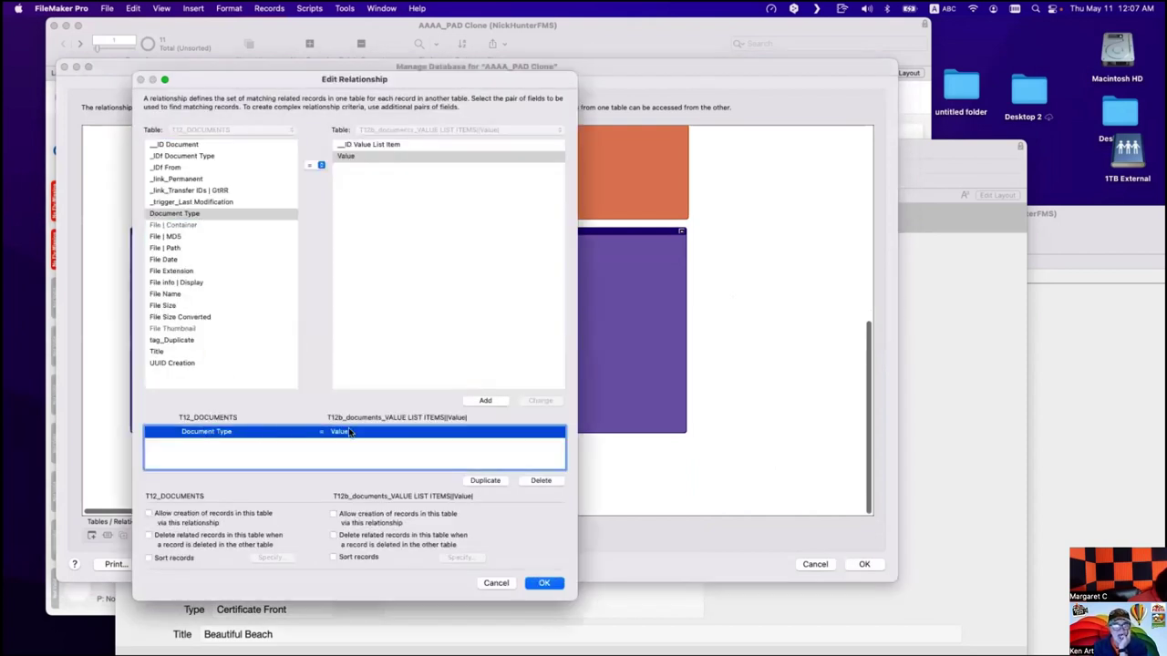
pyautogui.click(542, 584)
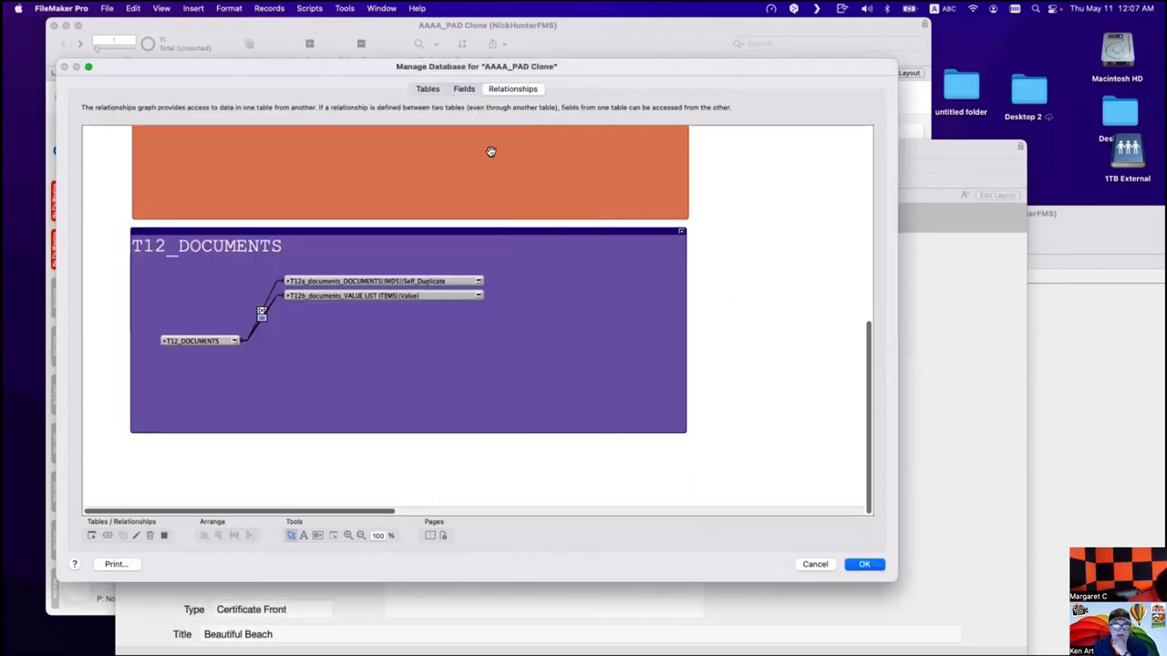
pyautogui.click(460, 88)
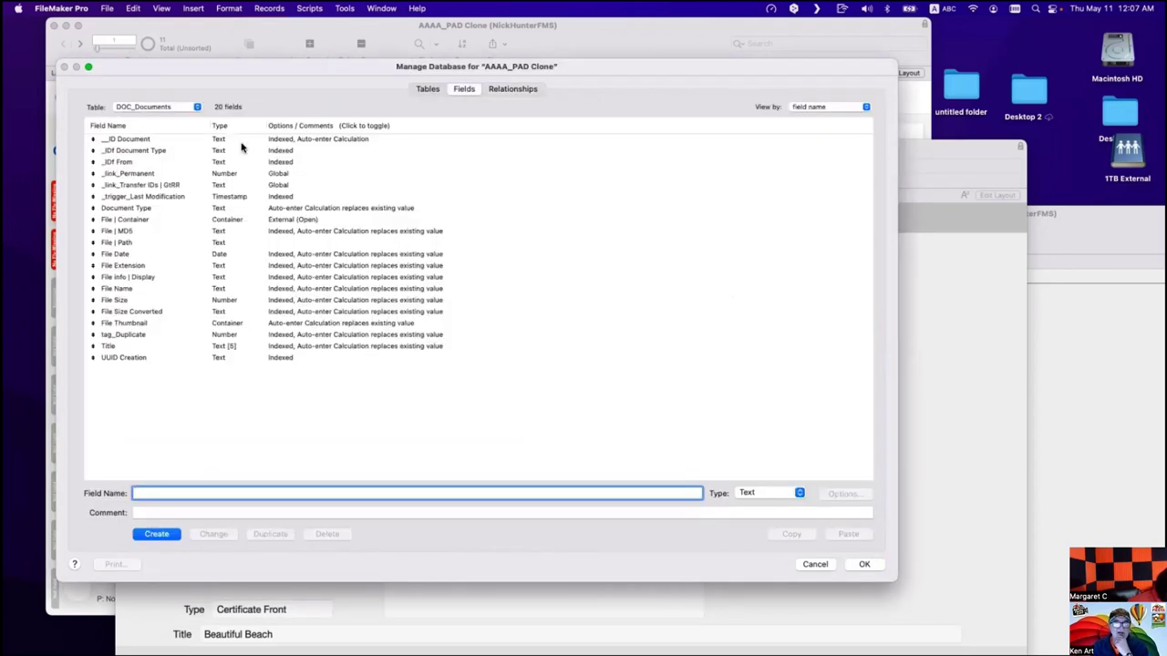
# Enable a looked-up value in the auto-enter options of the _IDf Document Type field in DOC_Documents.
pyautogui.click(143, 151)
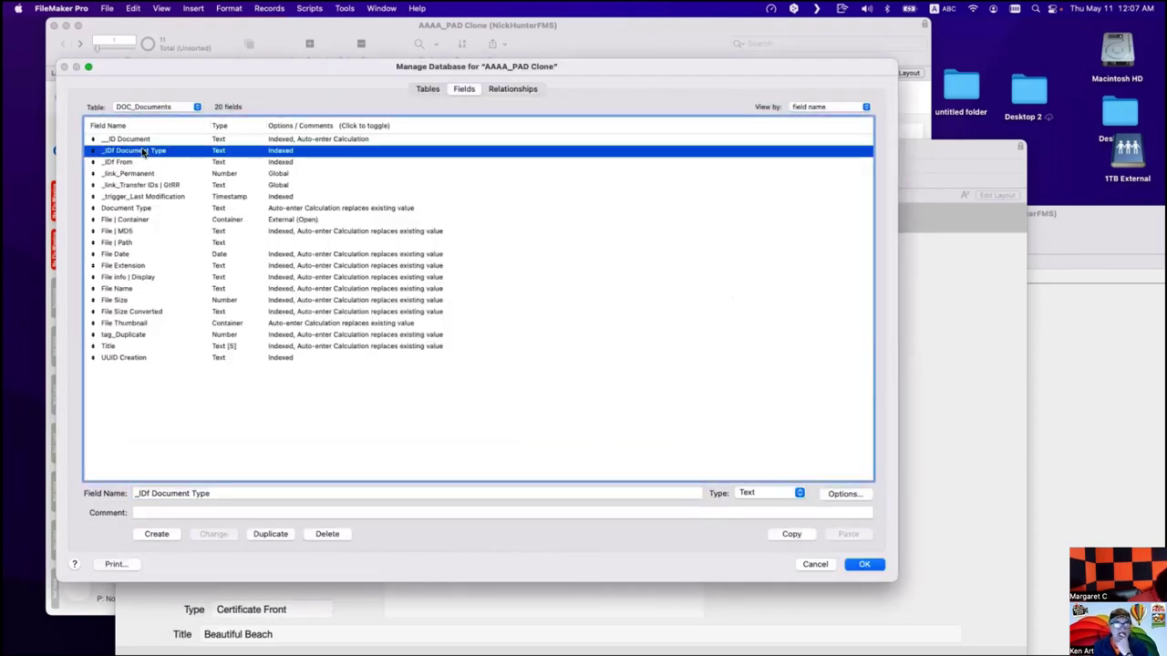
pyautogui.click(137, 209)
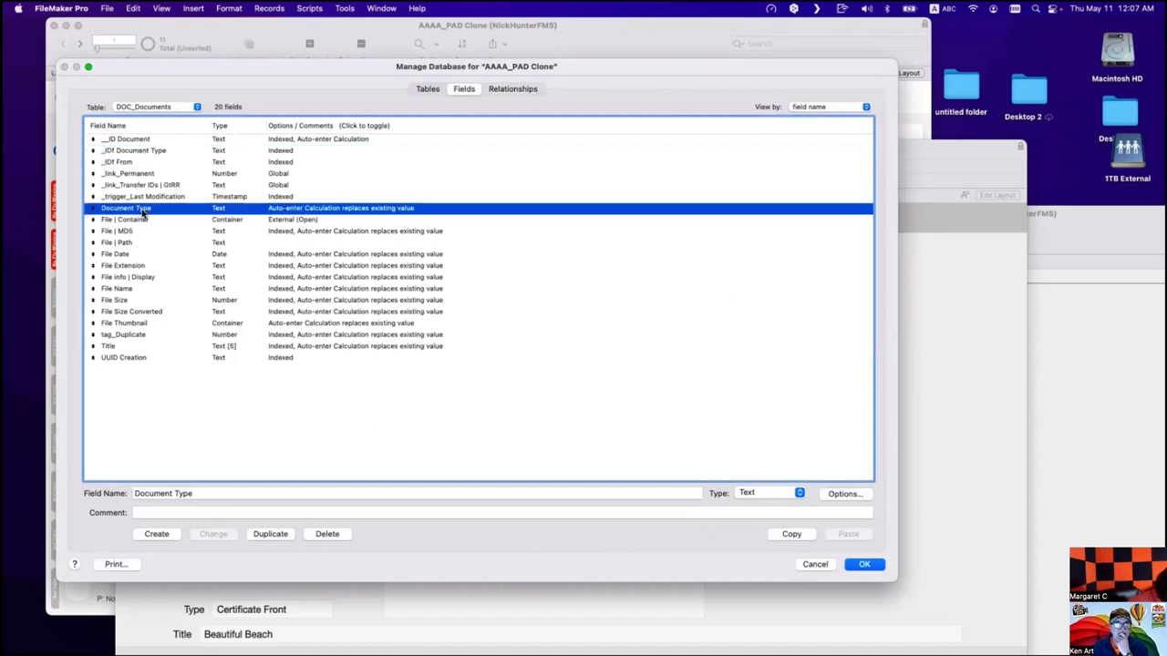
pyautogui.keyDown('super'); pyautogui.click(161, 153); pyautogui.keyUp('super')
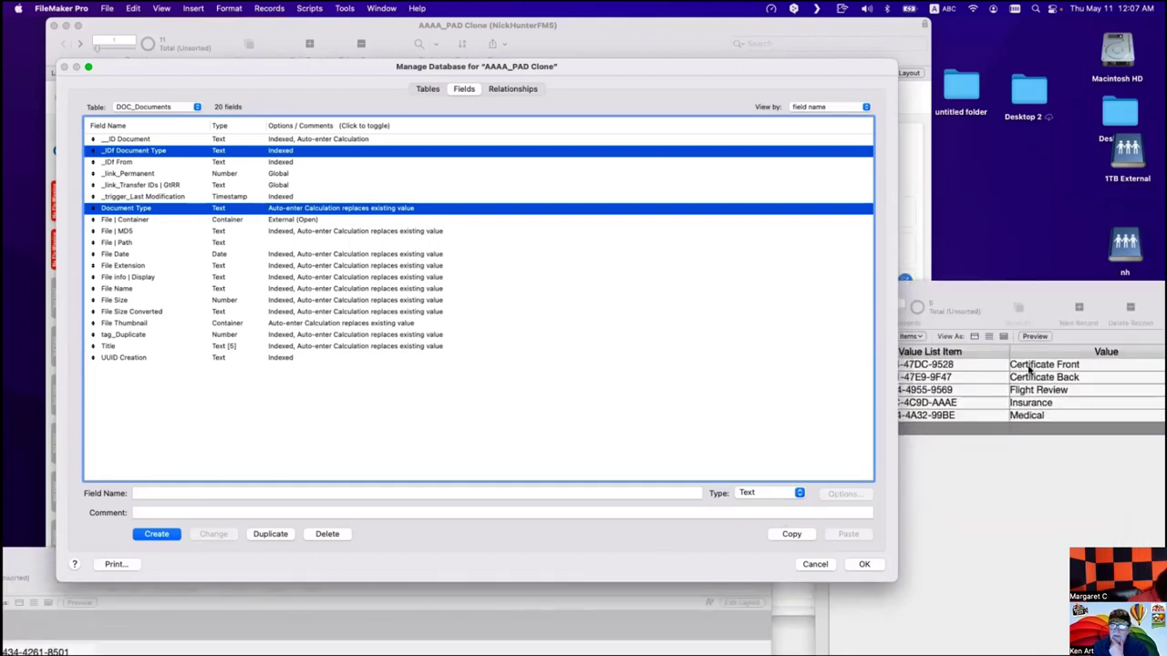
pyautogui.click(201, 255)
pyautogui.click(170, 152)
pyautogui.click(560, 448)
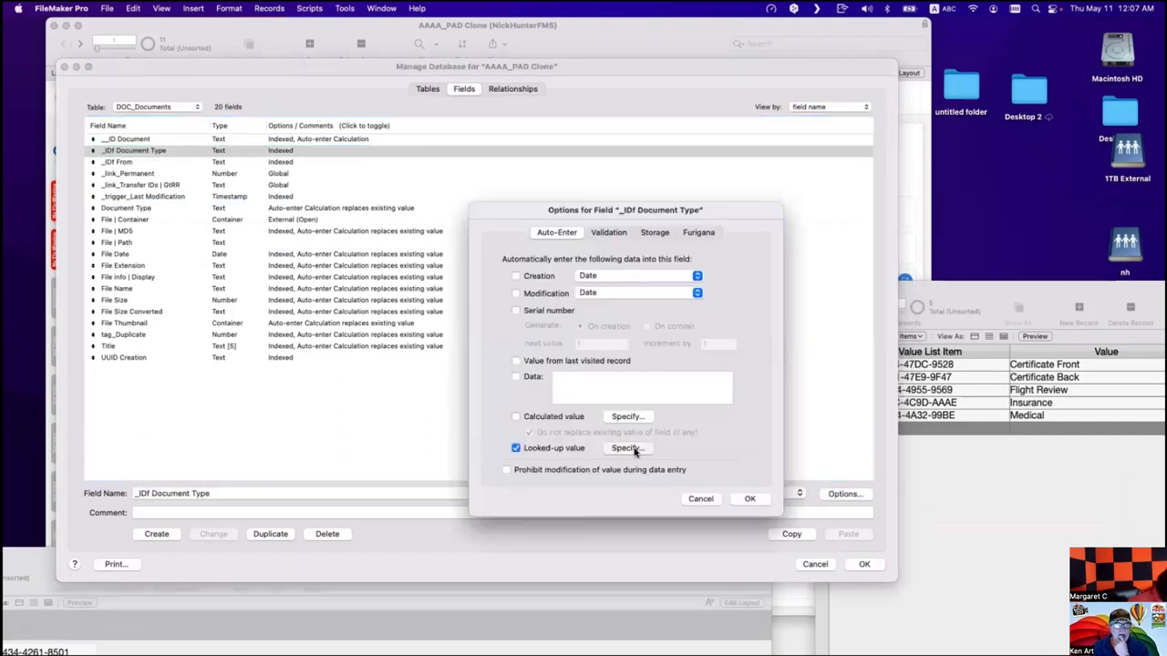
# Define the lookup from T12_DOCUMENTS through T12b_documents_VALUE LIST ITEMS||Value|, copying __ID Value List Item into _IDf Document Type.
pyautogui.click(638, 448)
pyautogui.click(724, 209)
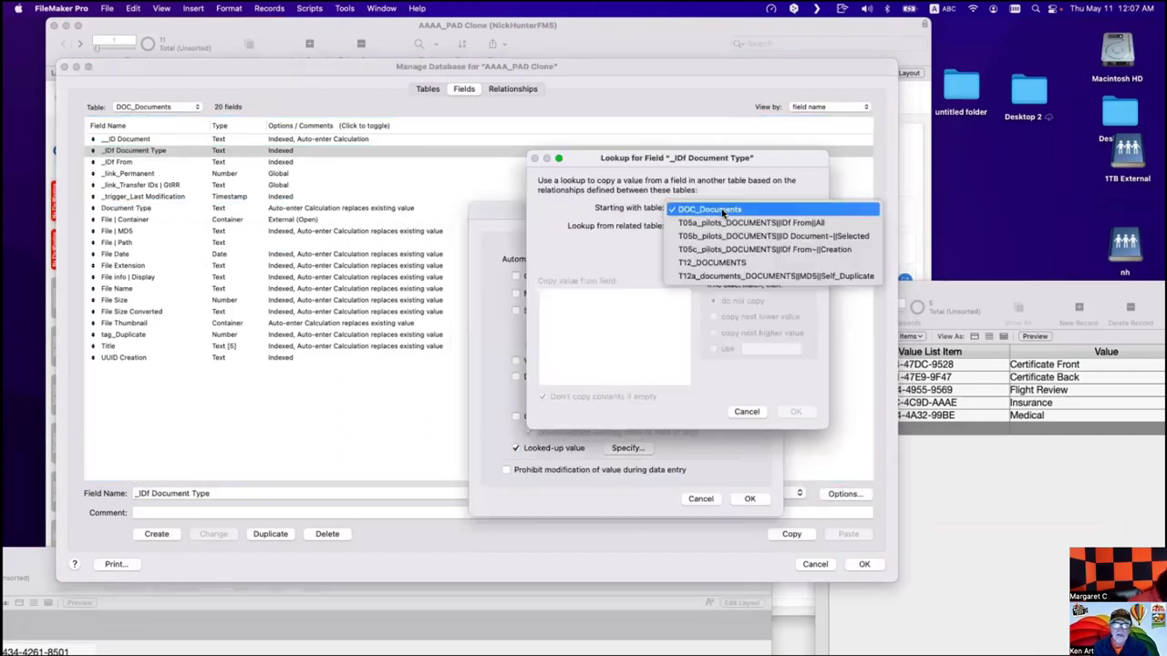
pyautogui.click(719, 263)
pyautogui.click(722, 230)
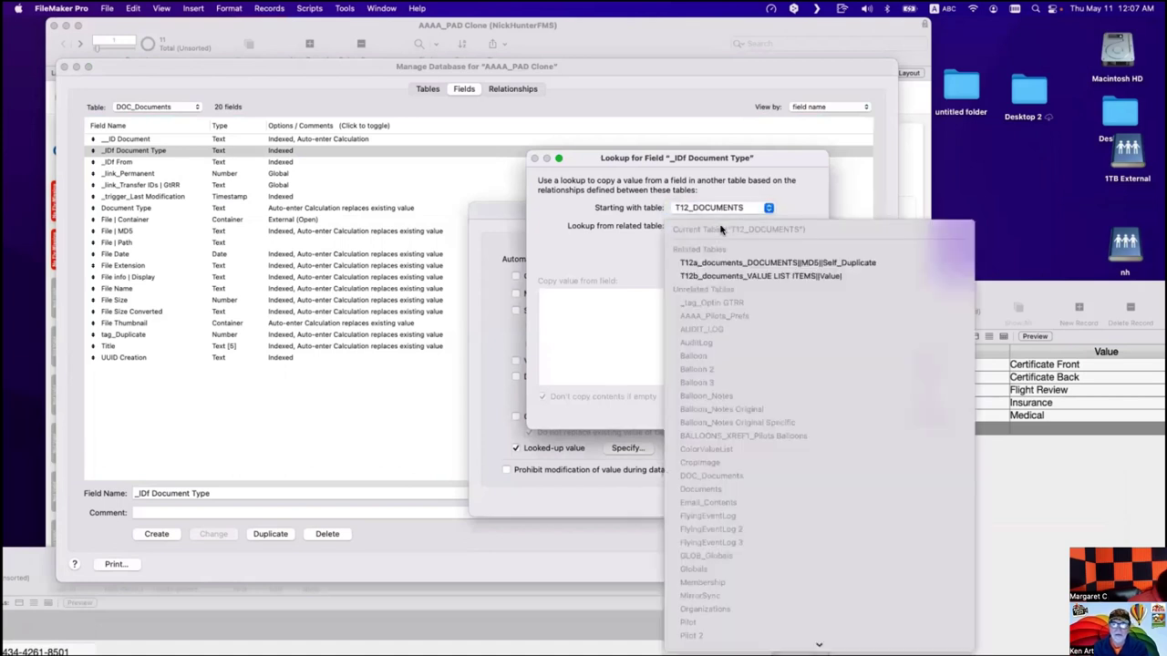
pyautogui.click(719, 277)
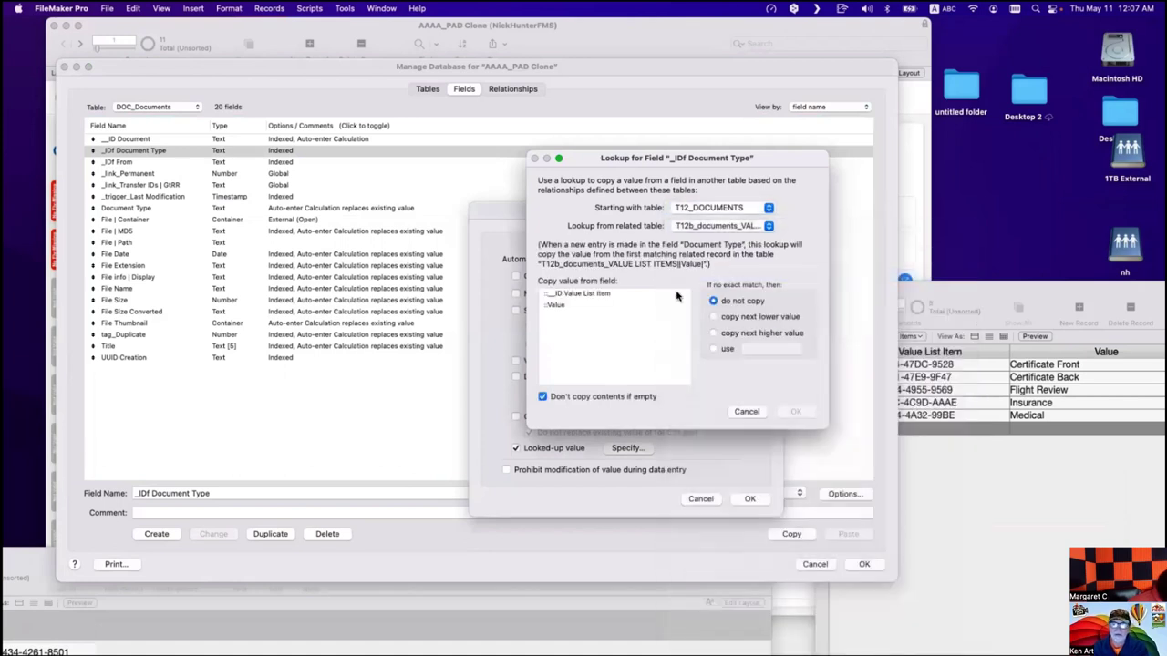
pyautogui.click(594, 295)
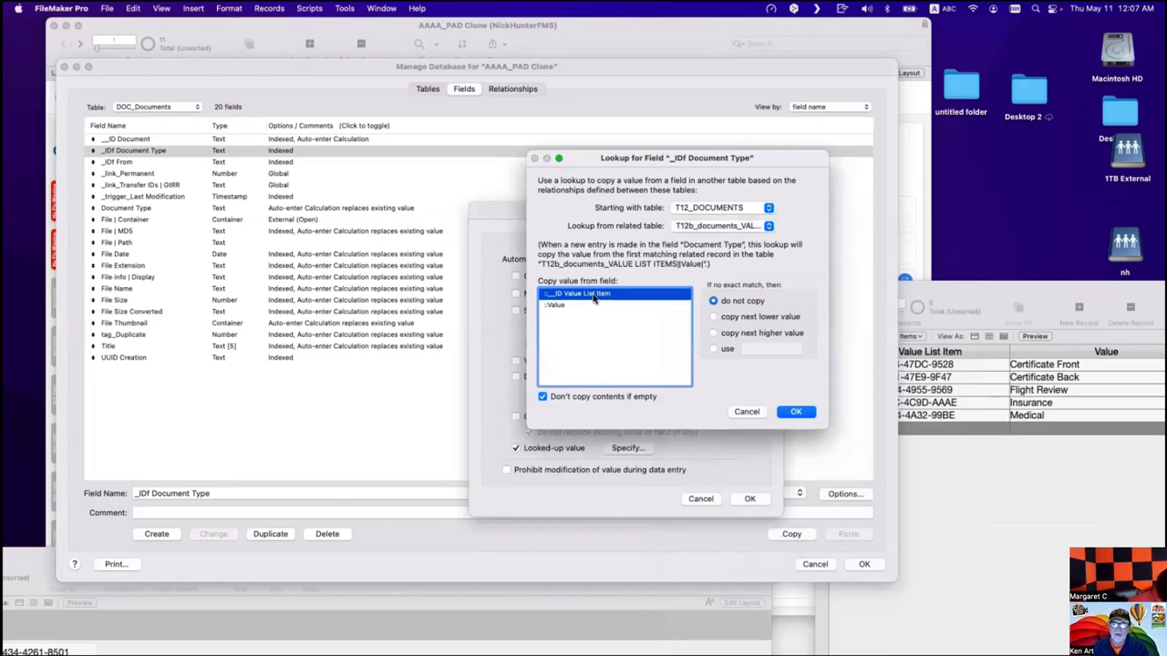
pyautogui.click(797, 413)
pyautogui.click(748, 498)
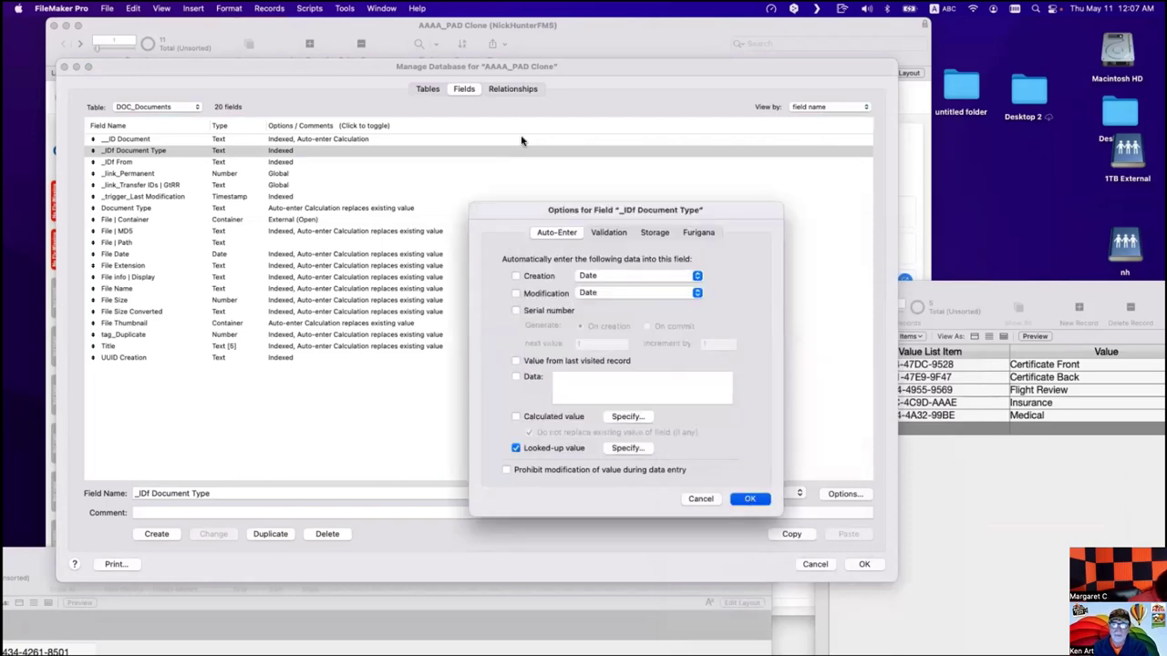
# Check which fields the relationship from T12_DOCUMENTS to the T12b occurrence uses, and return to the field definitions.
pyautogui.click(518, 89)
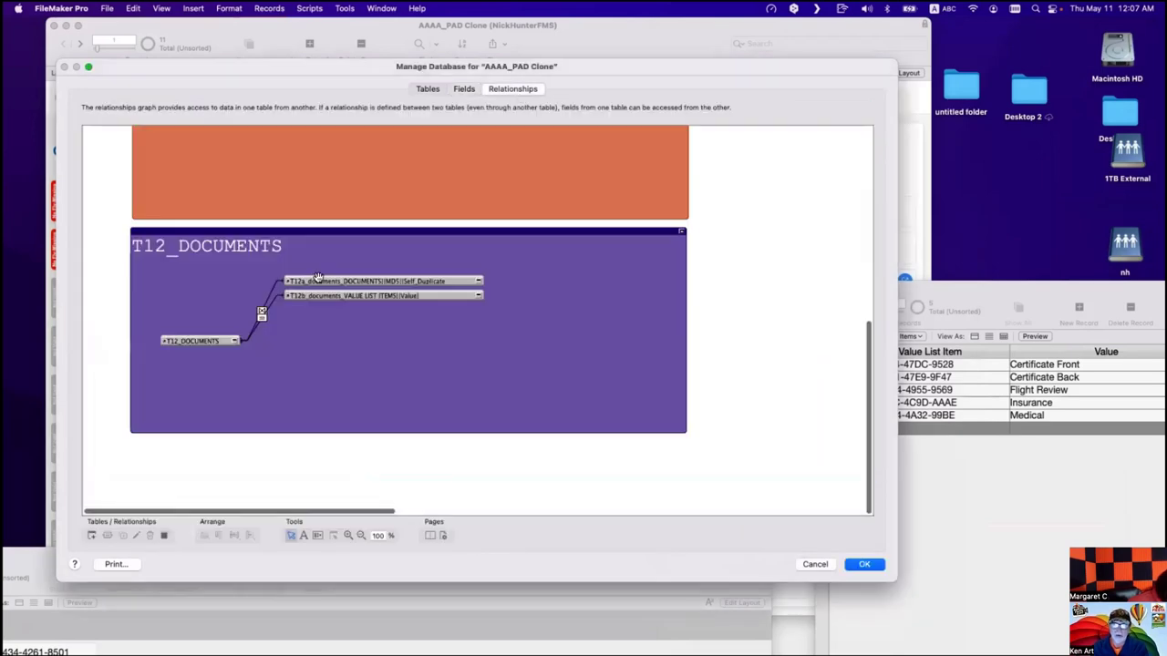
pyautogui.doubleClick(260, 319)
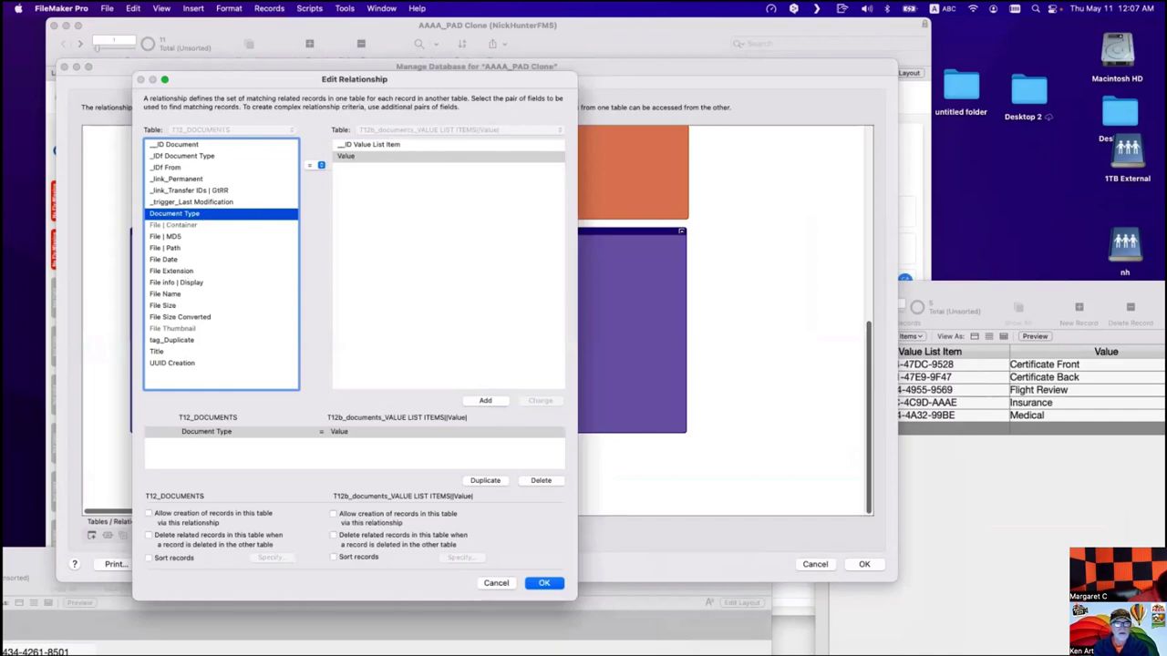
pyautogui.click(496, 583)
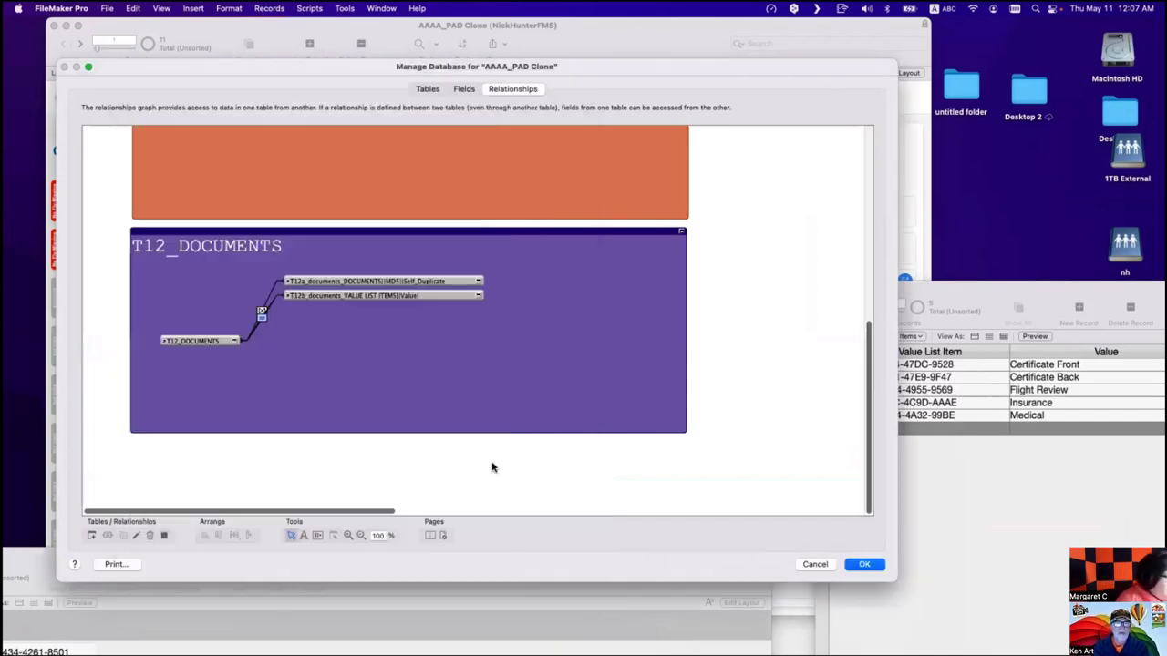
pyautogui.click(464, 90)
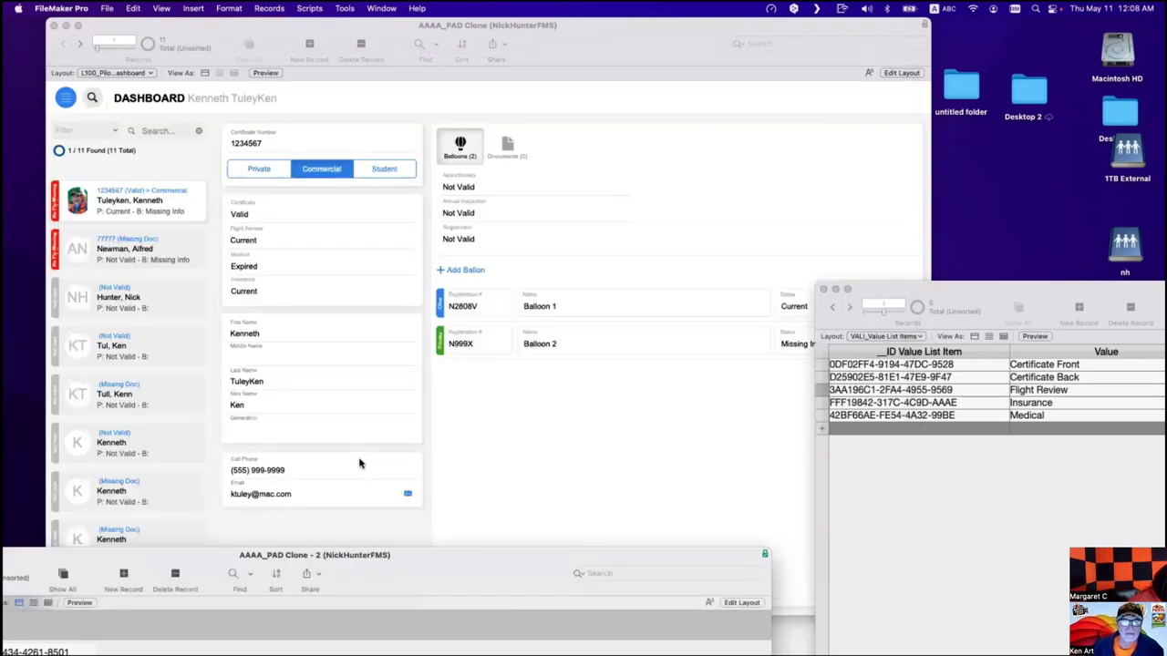
# Add a labelled _IDf Document Type field above Type on the DOC_Documents layout by duplicating the Document Type field.
pyautogui.doubleClick(409, 559)
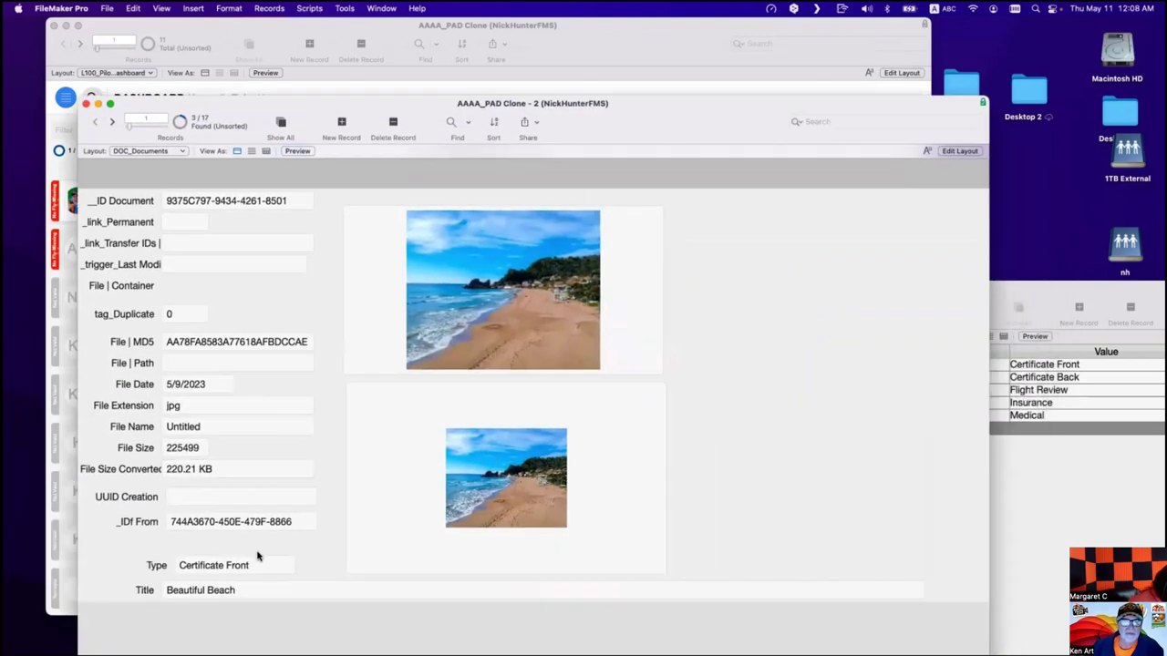
pyautogui.press('super+l')
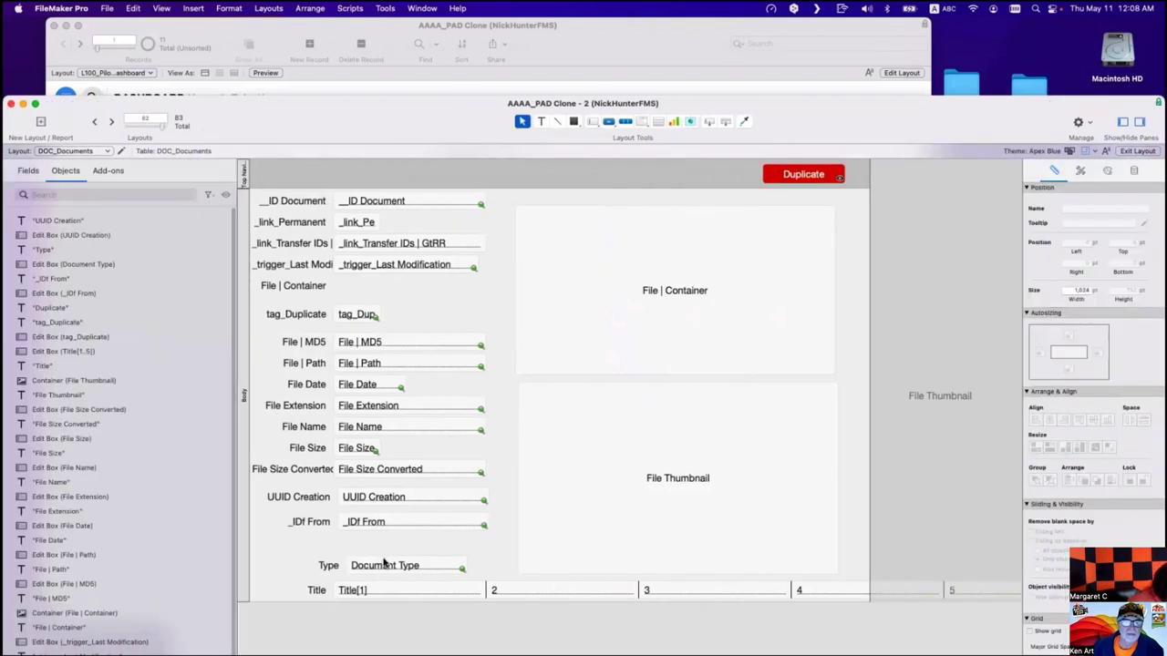
pyautogui.click(381, 565)
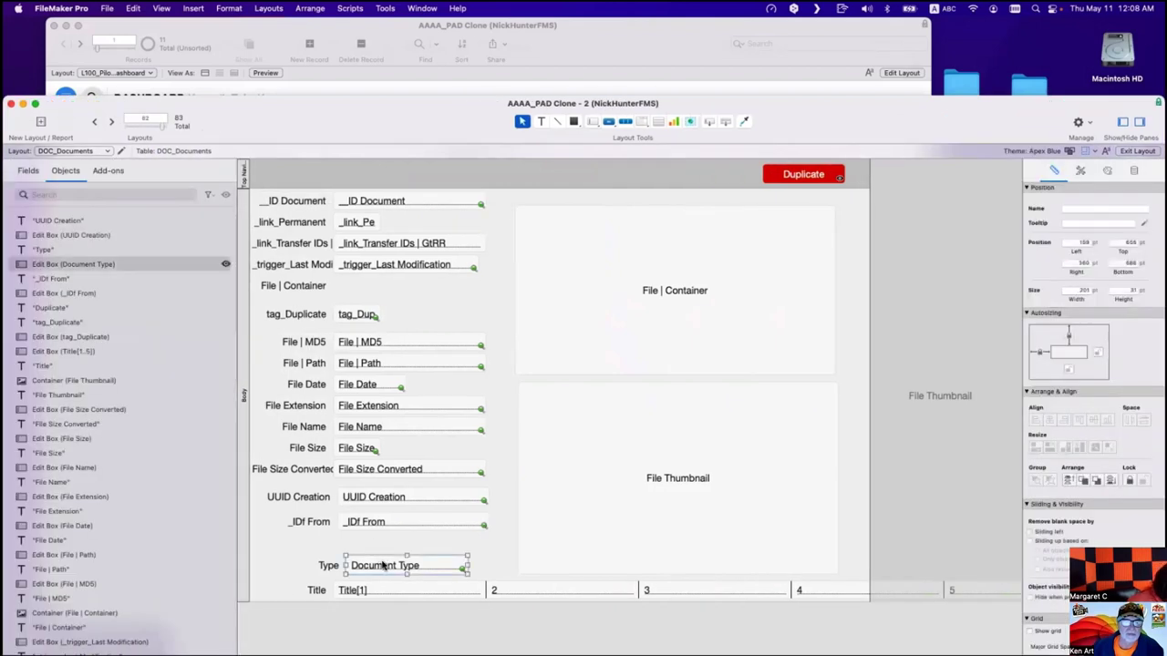
pyautogui.moveTo(381, 565); pyautogui.dragTo(381, 544)
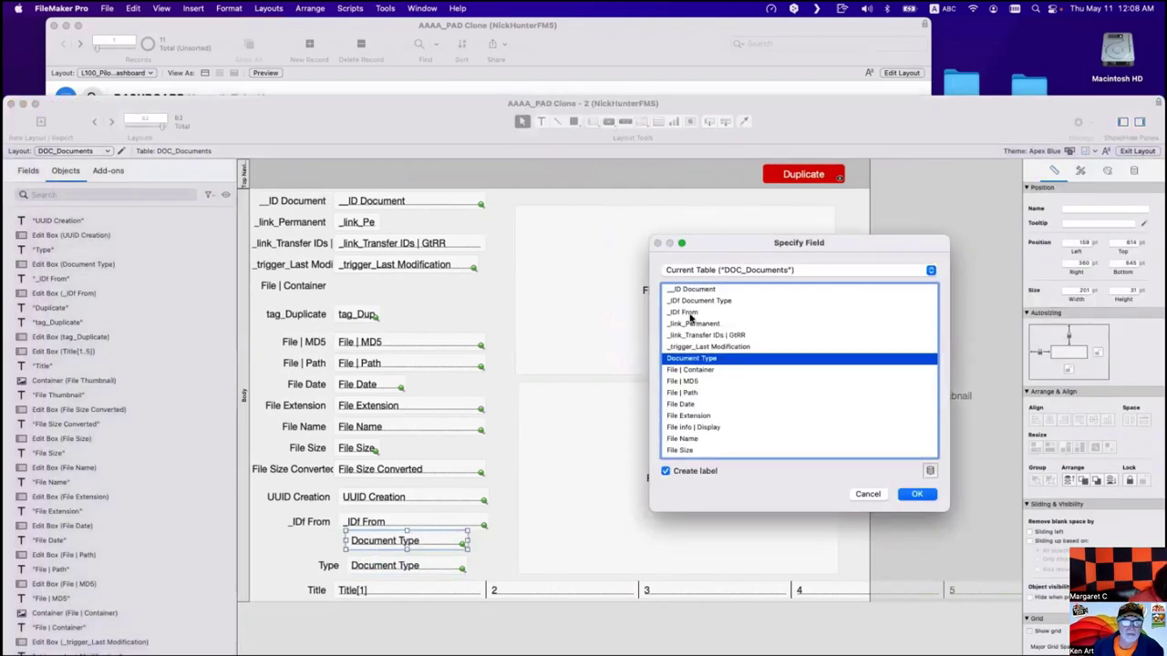
pyautogui.doubleClick(698, 301)
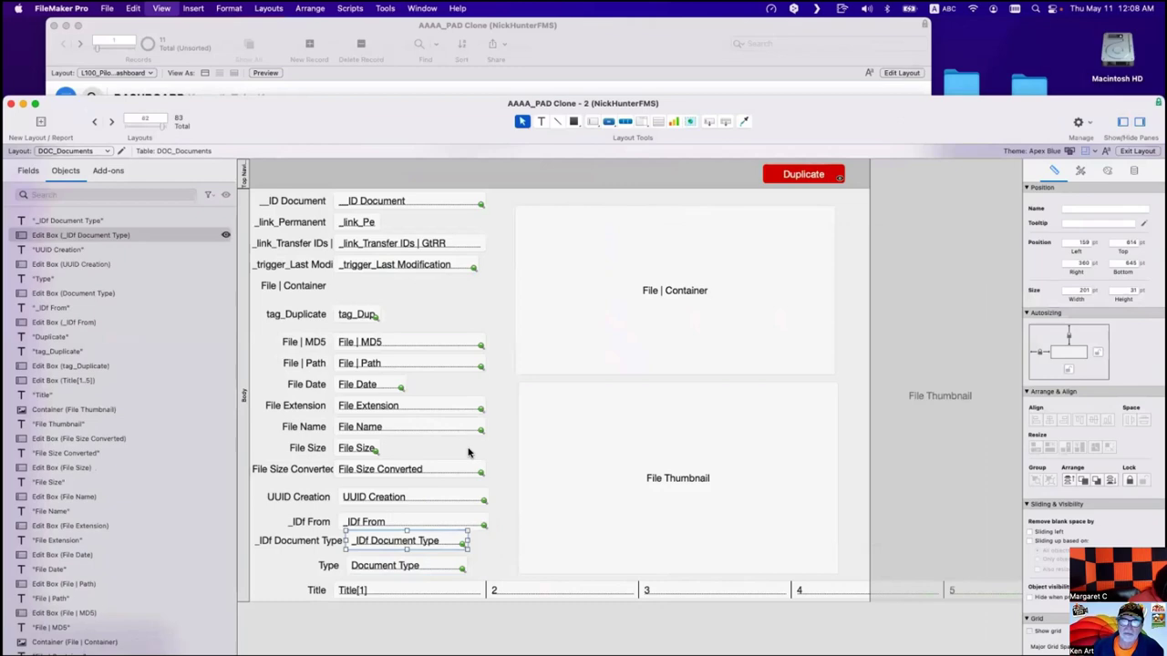
pyautogui.press('super+b')
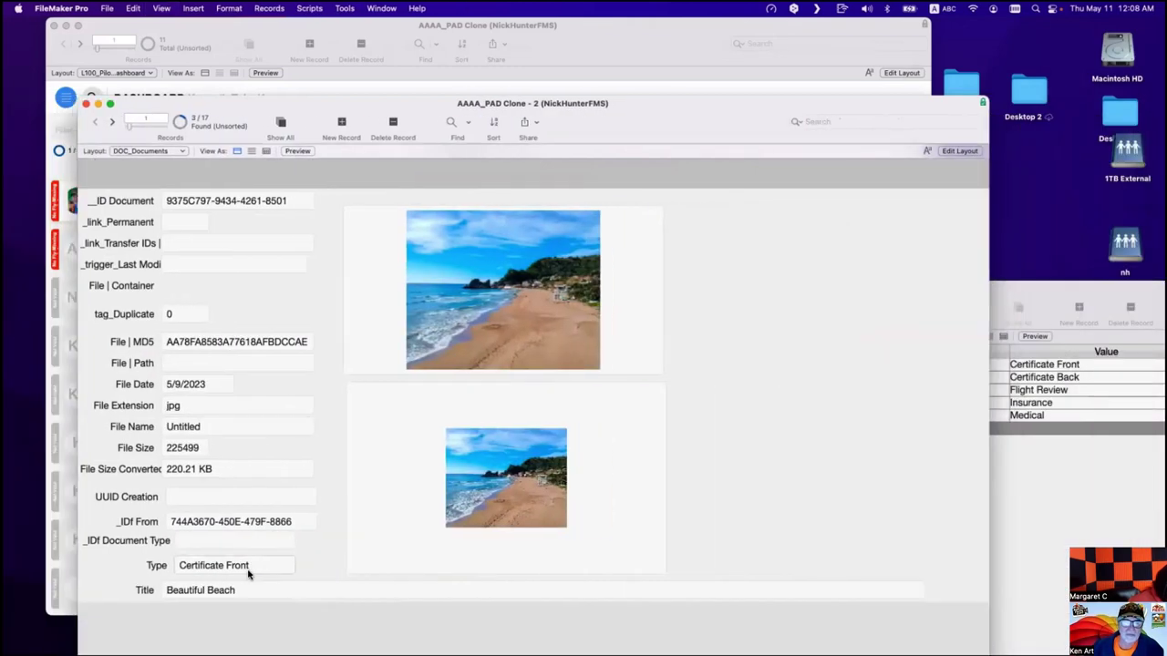
# Re-enter Certificate Front as the first document's Type to trigger the lookup, and compare the ID with the value list items.
pyautogui.click(256, 565)
pyautogui.tripleClick(257, 566)
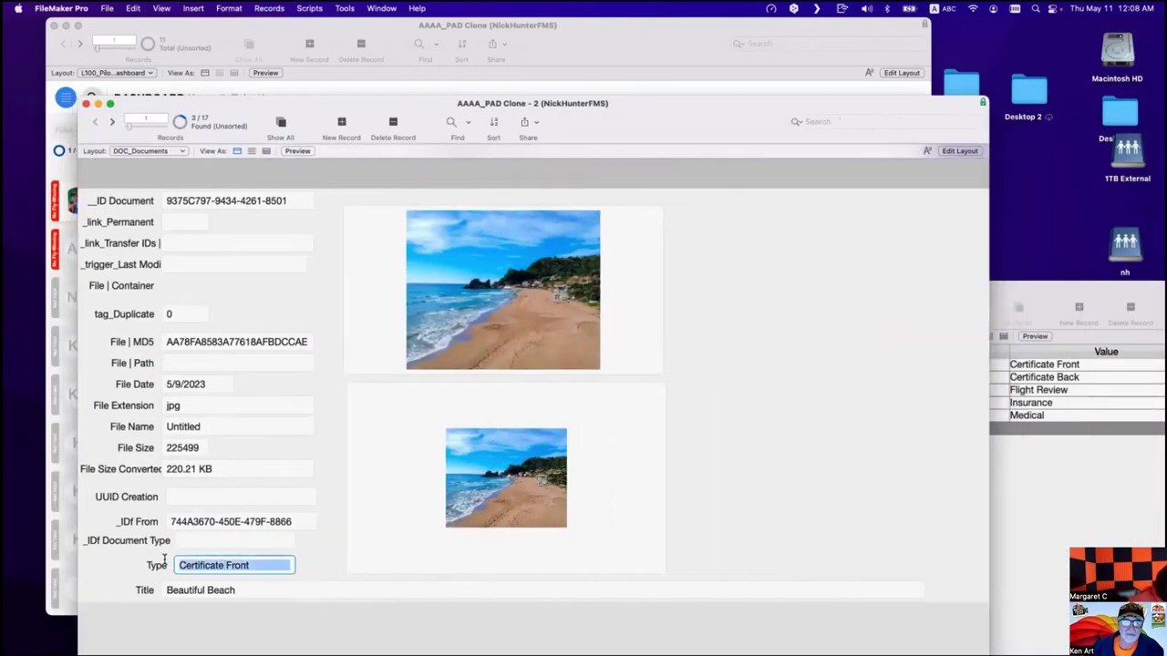
pyautogui.press('super+x')
pyautogui.press('super+v')
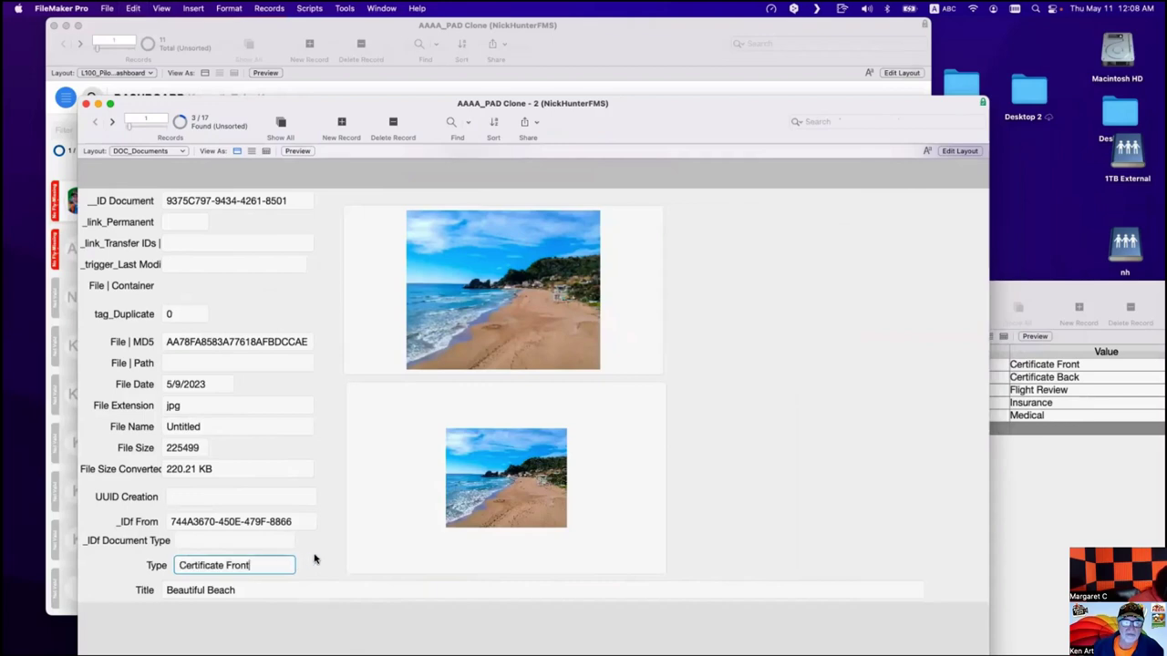
pyautogui.click(316, 559)
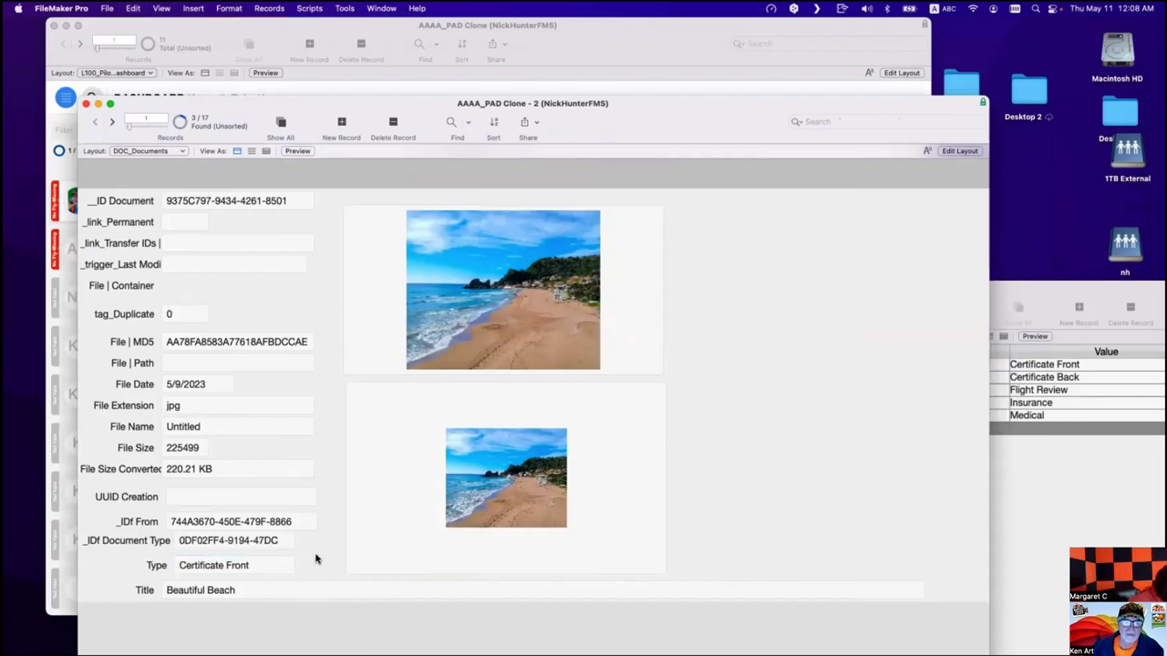
pyautogui.click(992, 577)
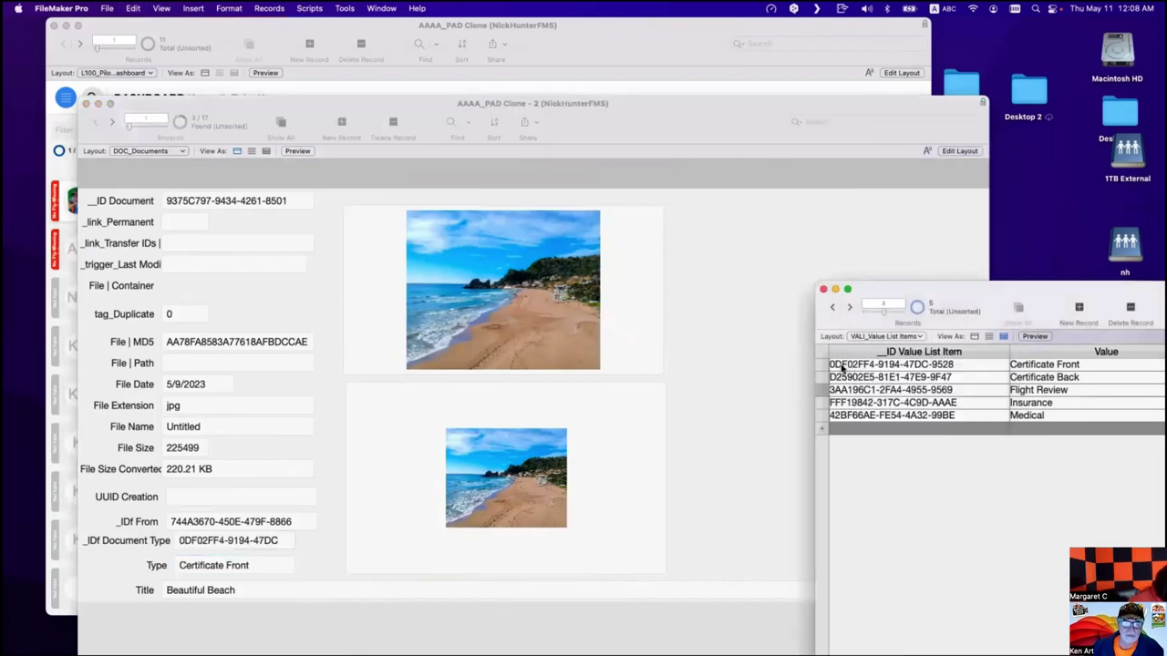
pyautogui.click(339, 446)
# Re-enter Certificate Back as the second document's Type to trigger the lookup, and compare the ID with the value list items.
pyautogui.click(112, 122)
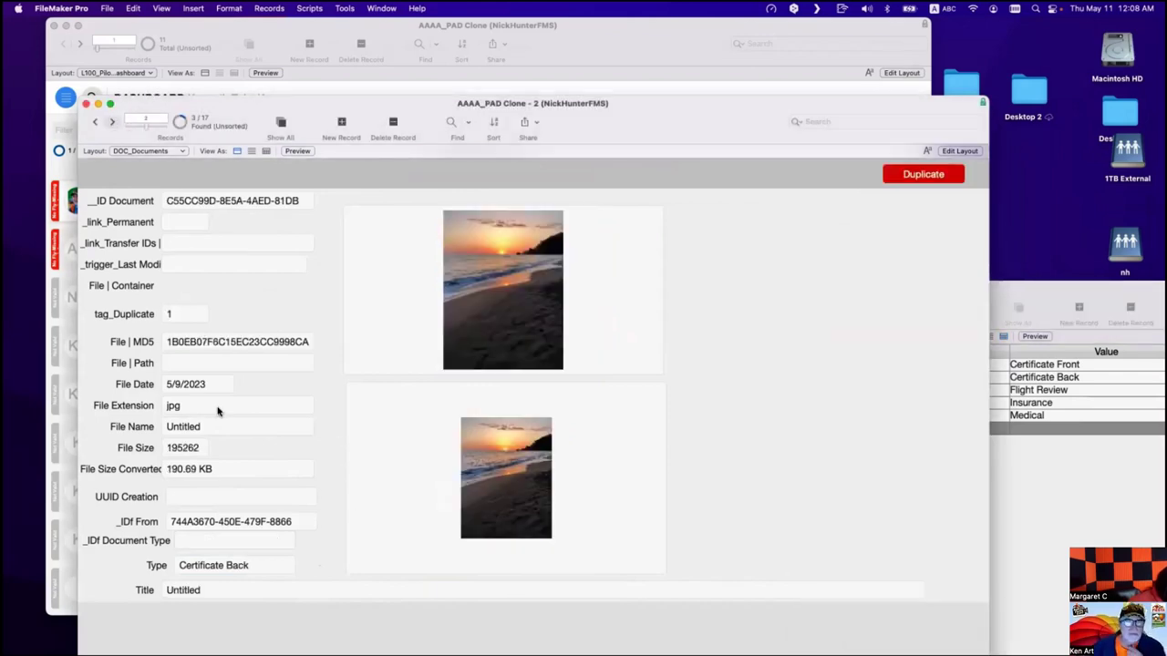
pyautogui.click(268, 568)
pyautogui.press('super+x')
pyautogui.press('super+v')
pyautogui.click(318, 558)
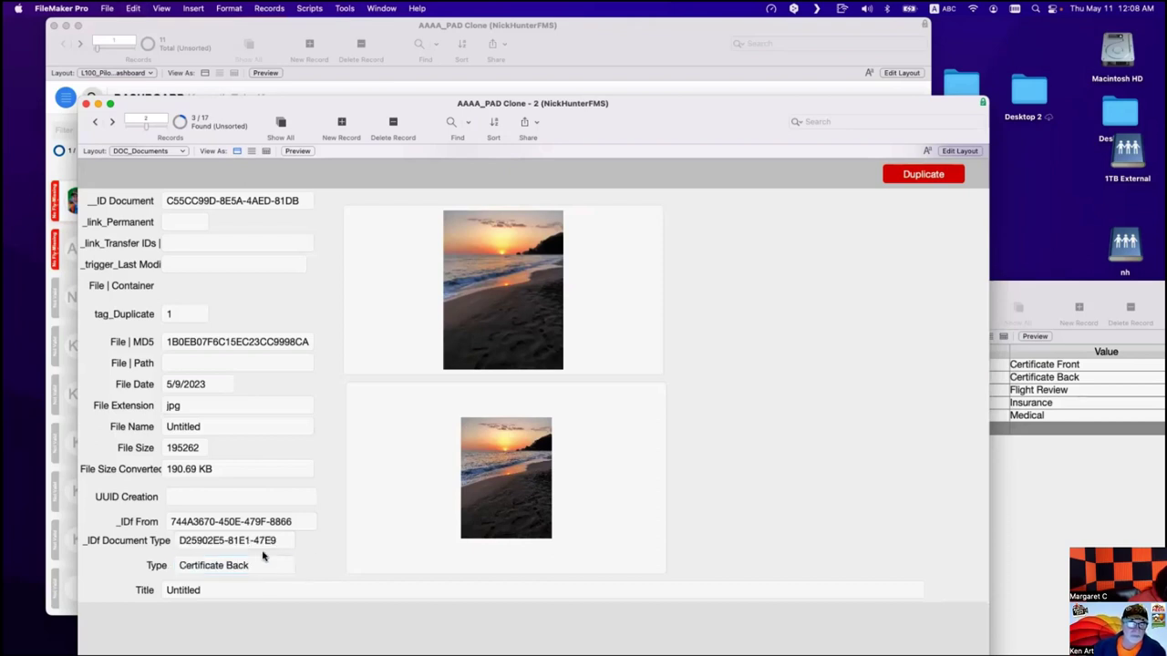
pyautogui.click(1017, 490)
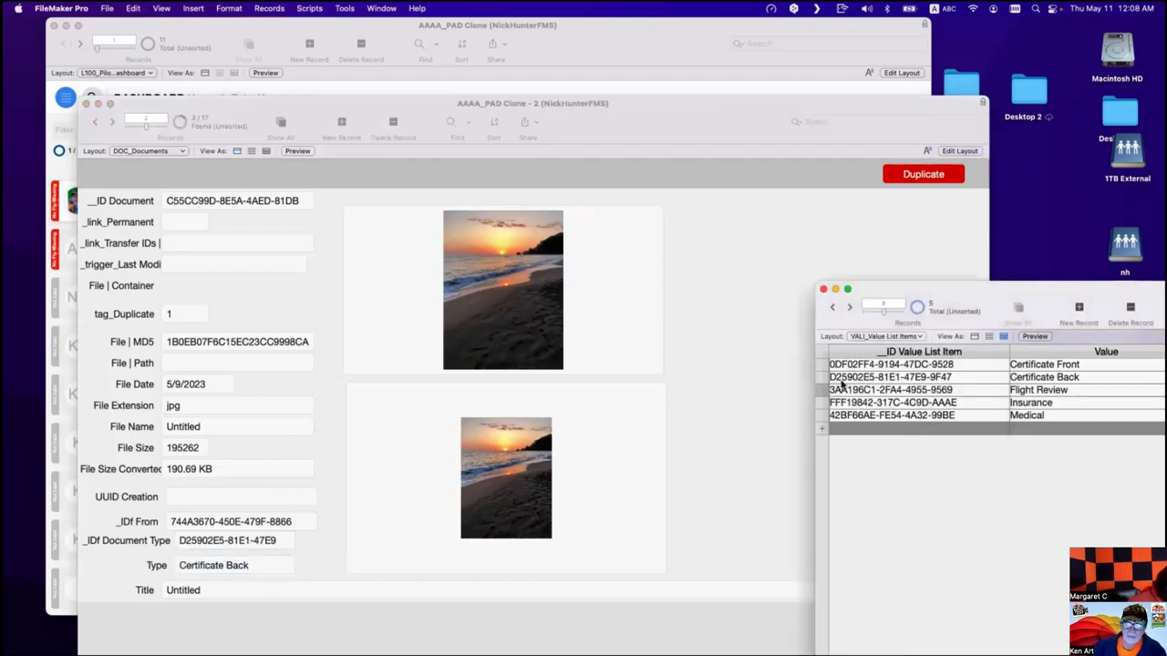
# Re-enter Flight Review as the third document's Type to trigger the lookup, and compare the ID with the value list items.
pyautogui.click(113, 122)
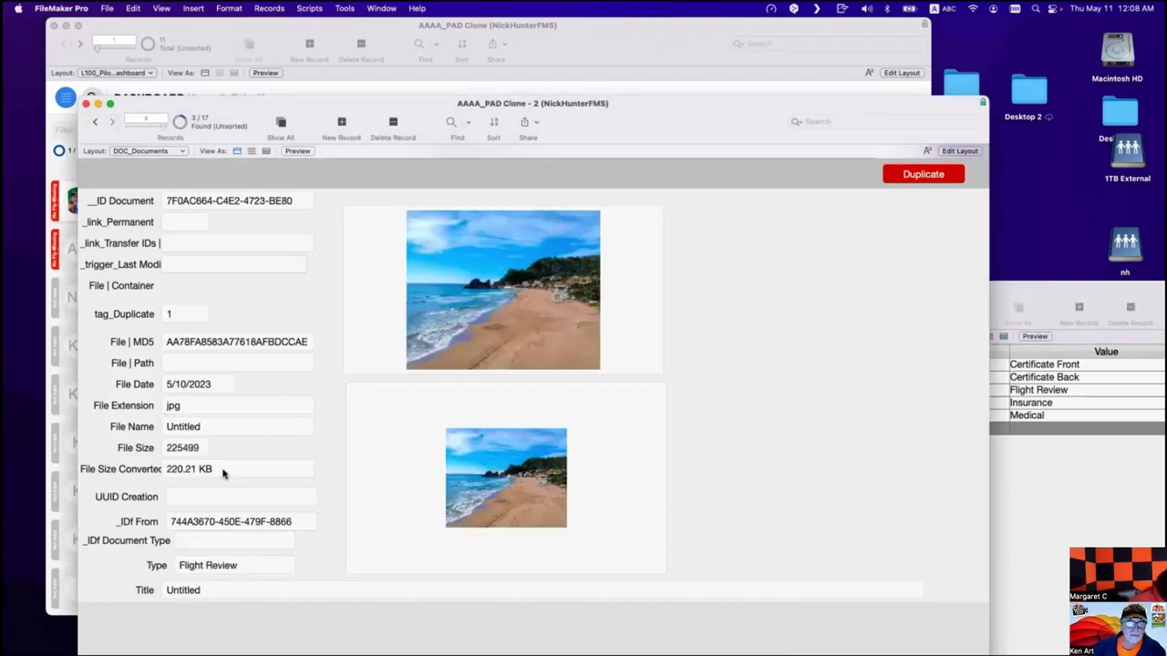
pyautogui.tripleClick(235, 568)
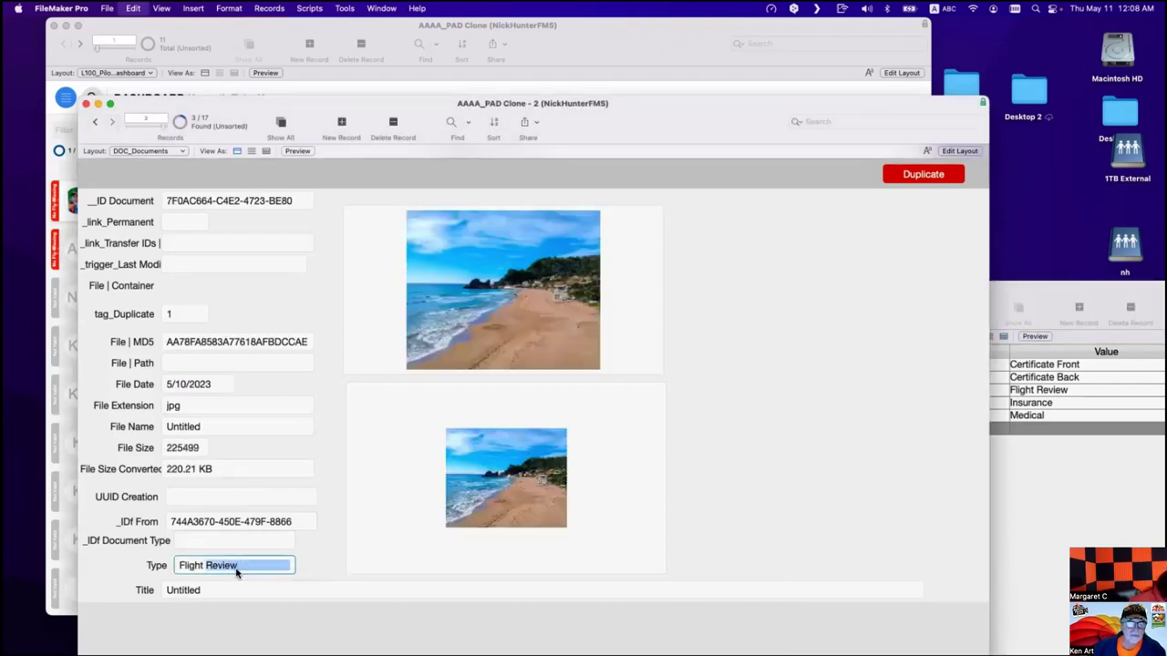
pyautogui.click(254, 572)
pyautogui.click(180, 547)
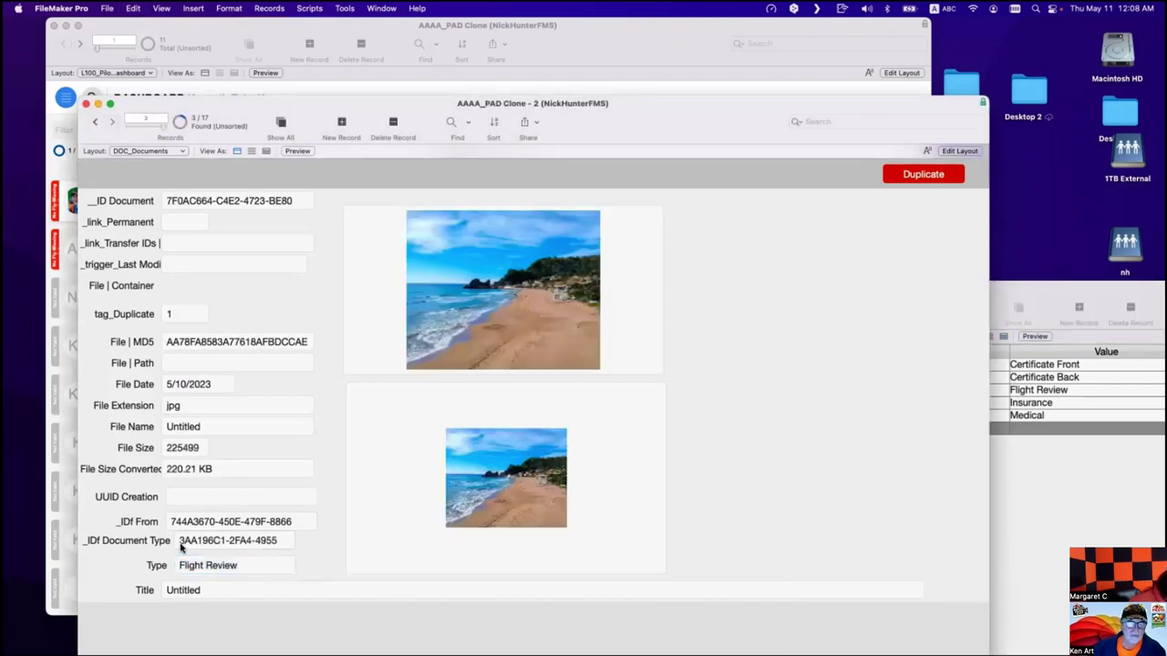
pyautogui.click(1011, 547)
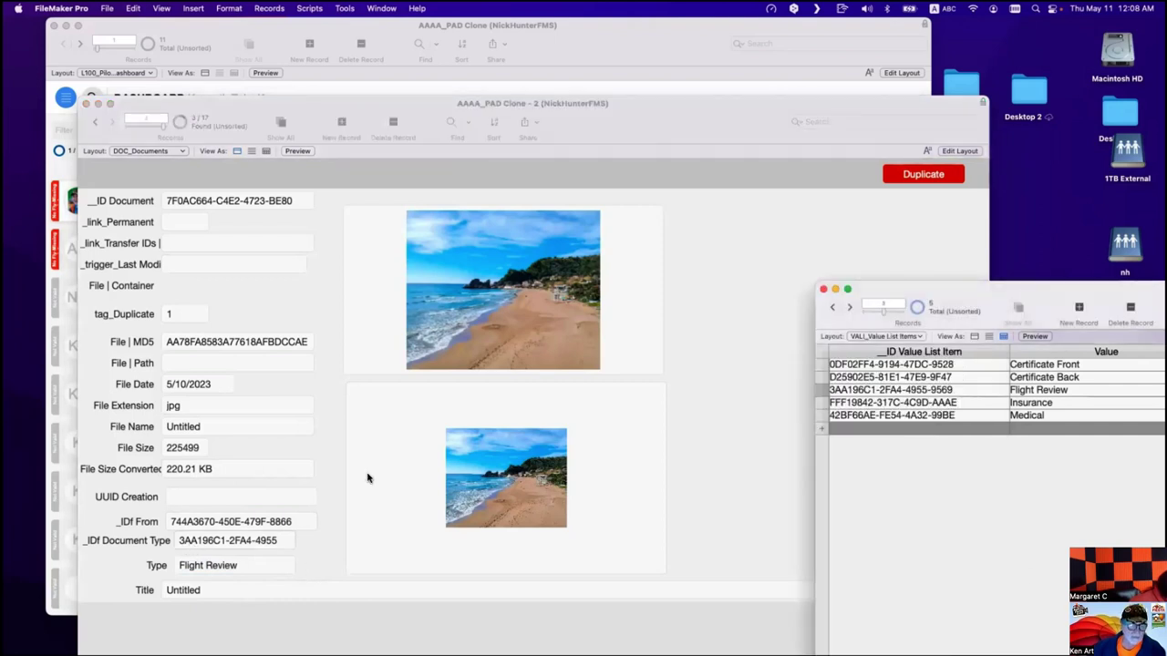
# Move the documents window out of the way and show the pilot's documents on the dashboard.
pyautogui.click(328, 451)
pyautogui.moveTo(278, 103); pyautogui.dragTo(527, 521)
pyautogui.click(551, 190)
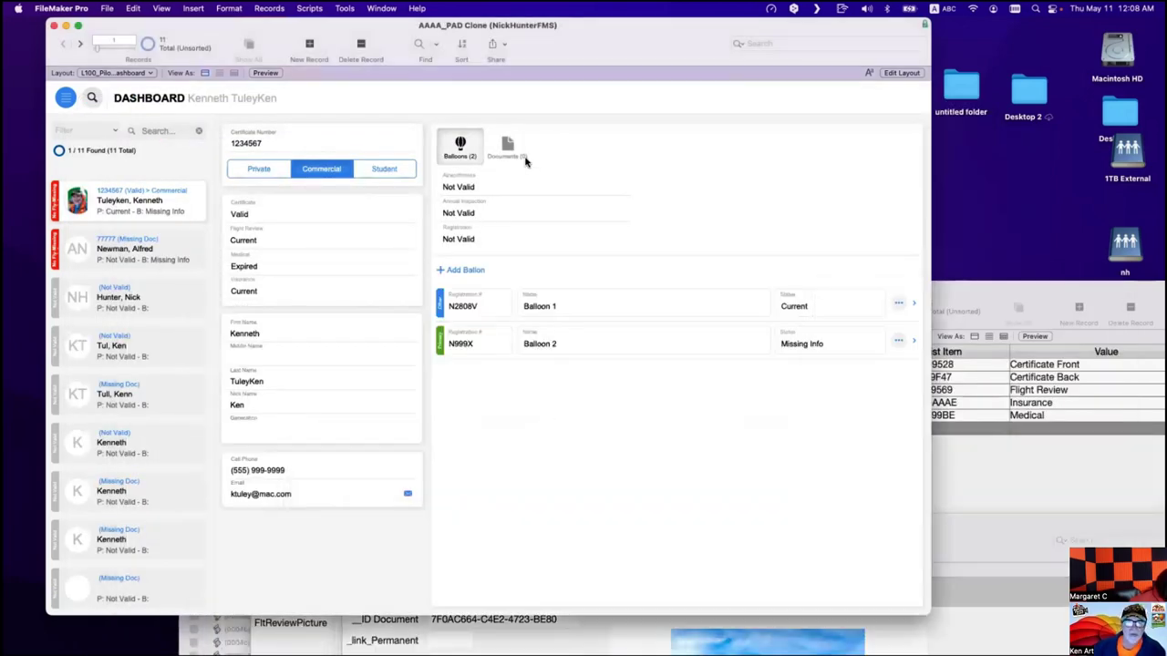
pyautogui.click(524, 157)
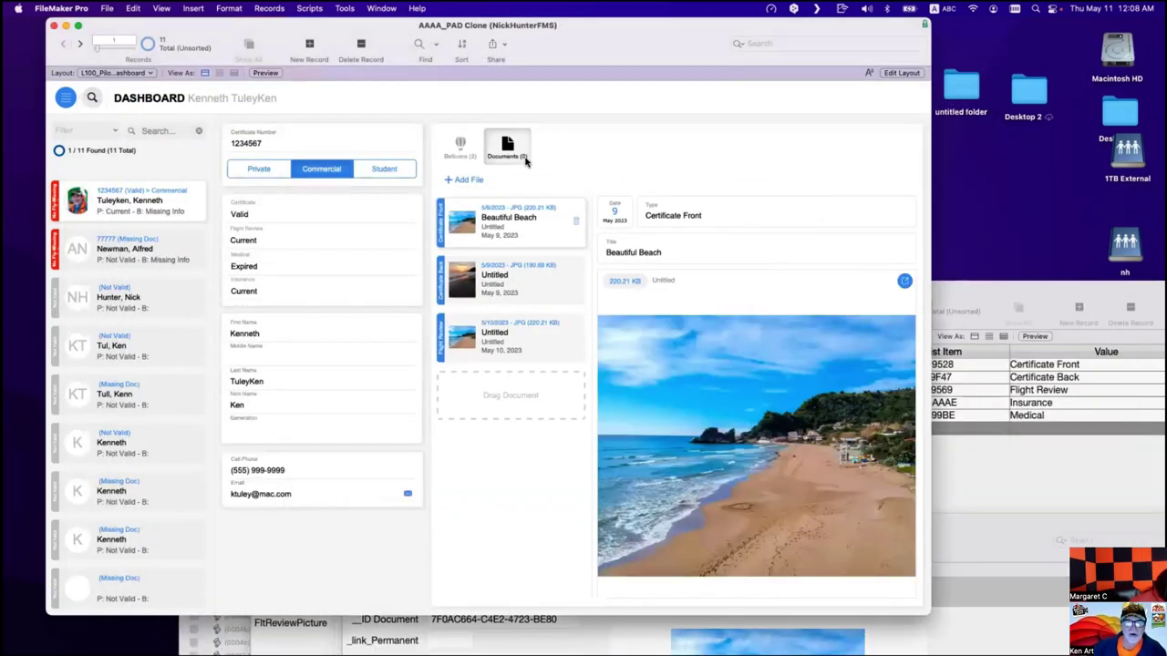
# Open the Data Viewer's watched List expression on _IDf Document Type and examine the IDs it returns for the pilot.
pyautogui.click(345, 9)
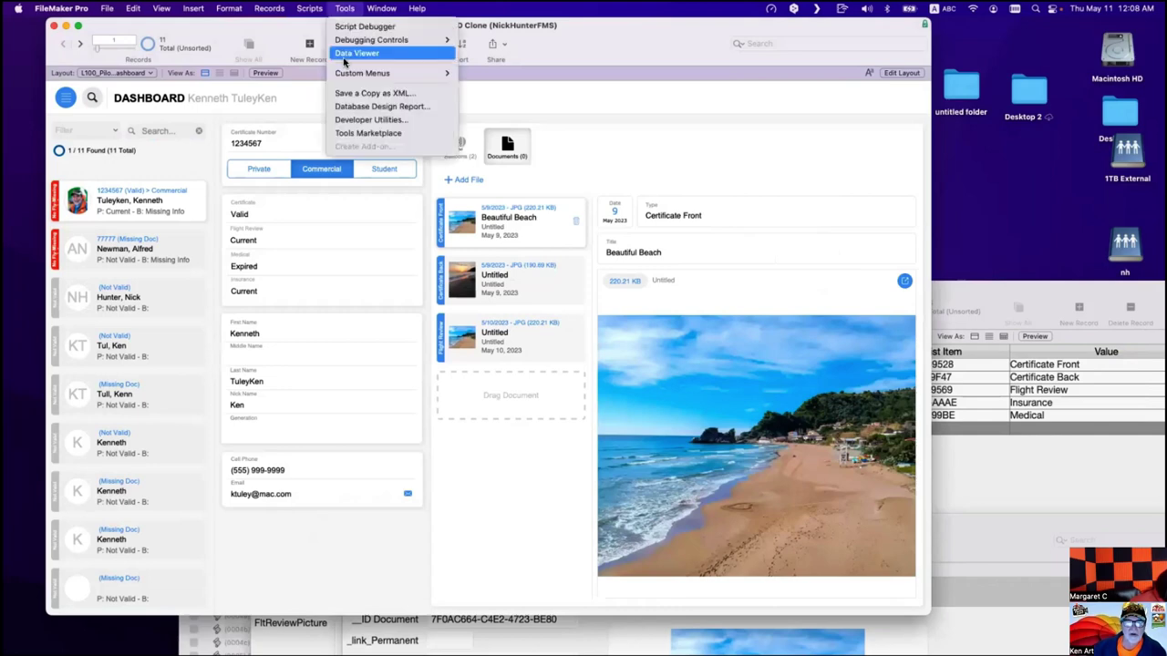
pyautogui.click(344, 61)
pyautogui.click(625, 233)
pyautogui.doubleClick(626, 233)
pyautogui.press('Escape')
pyautogui.click(628, 240)
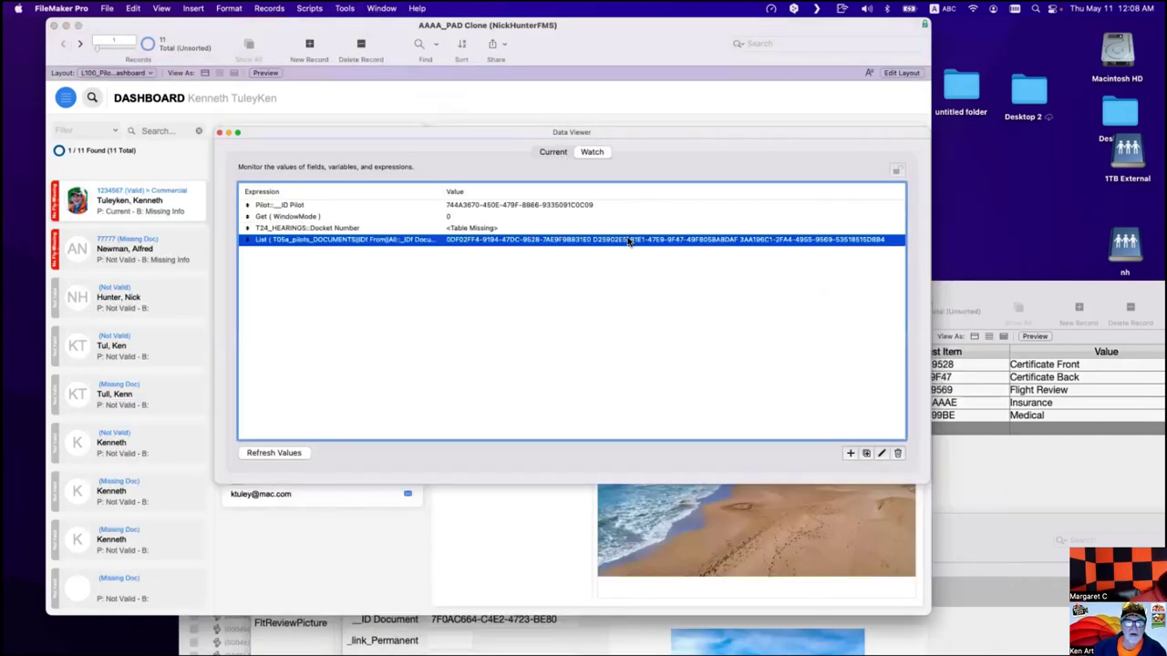
pyautogui.doubleClick(629, 239)
pyautogui.moveTo(552, 245); pyautogui.dragTo(227, 234)
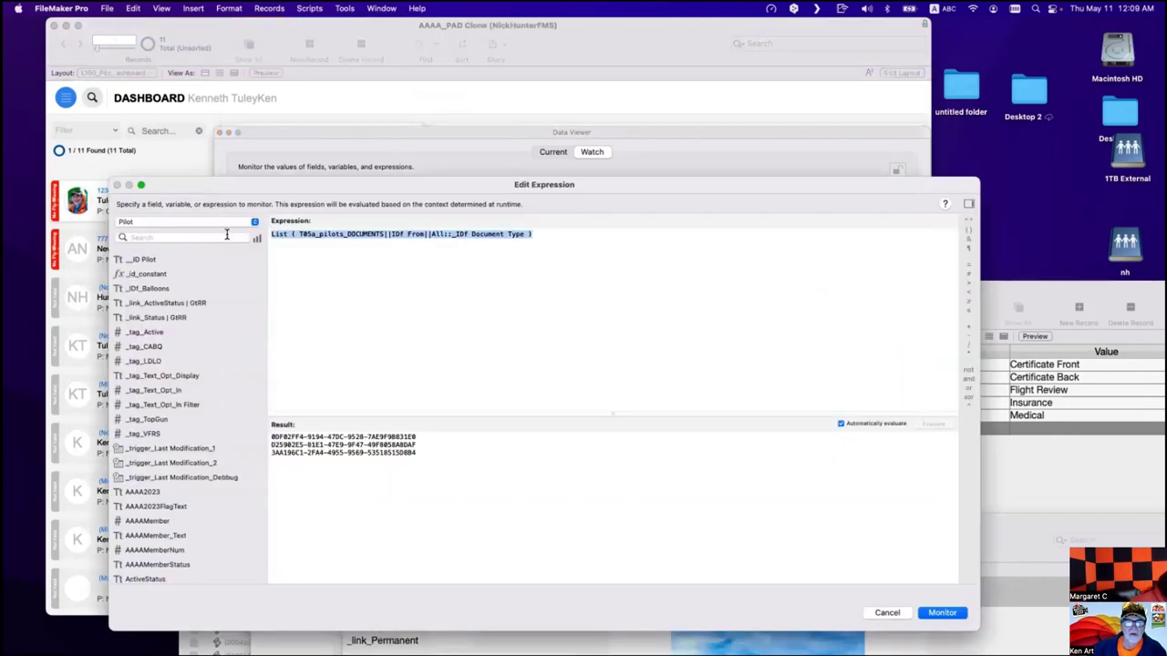
pyautogui.moveTo(398, 501); pyautogui.dragTo(234, 410)
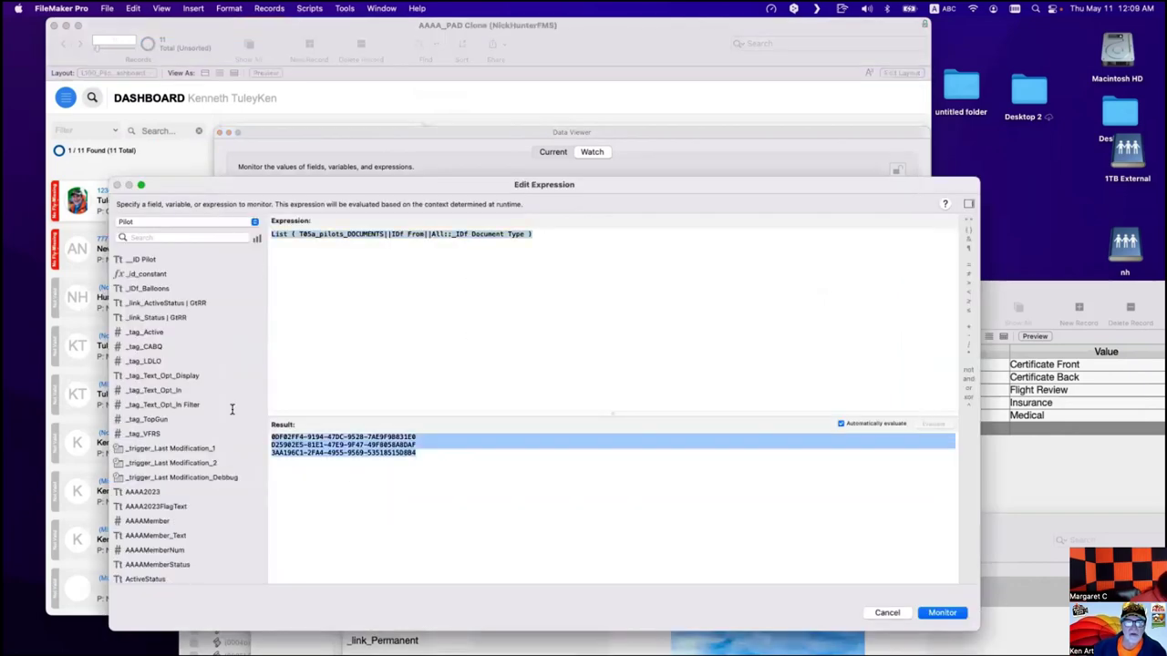
# Move the Data Viewer and the Edit Expression window aside to check the pilot's documents on the dashboard.
pyautogui.moveTo(362, 189); pyautogui.dragTo(385, 324)
pyautogui.moveTo(335, 140); pyautogui.dragTo(842, 212)
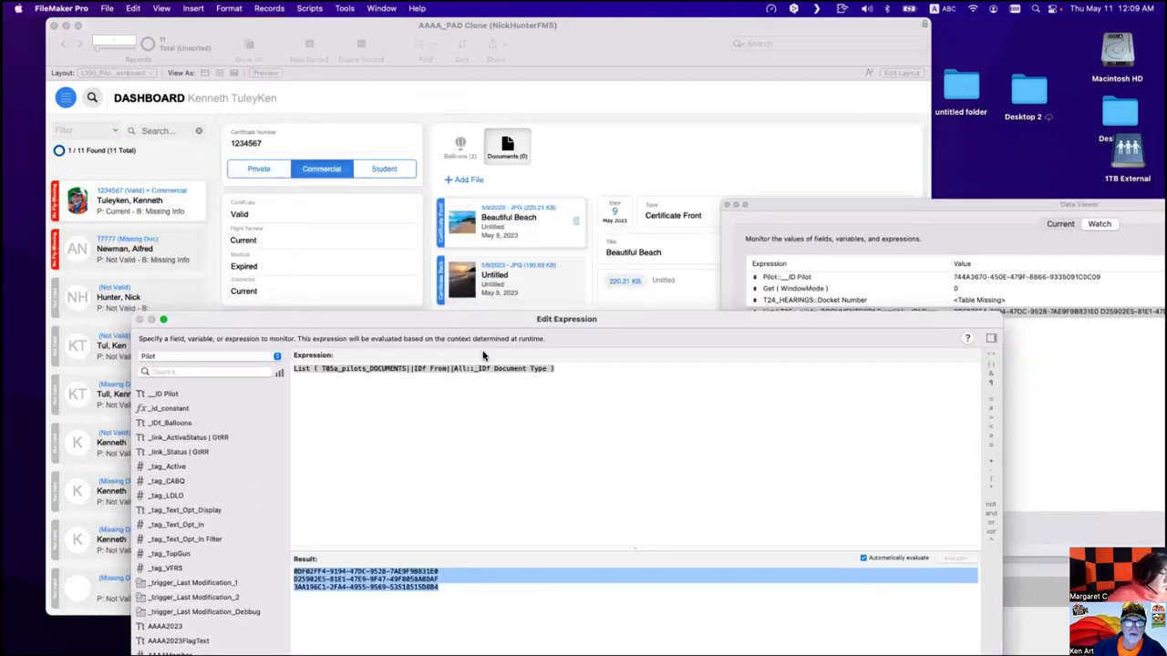
pyautogui.moveTo(497, 319); pyautogui.dragTo(564, 276)
pyautogui.moveTo(315, 276); pyautogui.dragTo(500, 417)
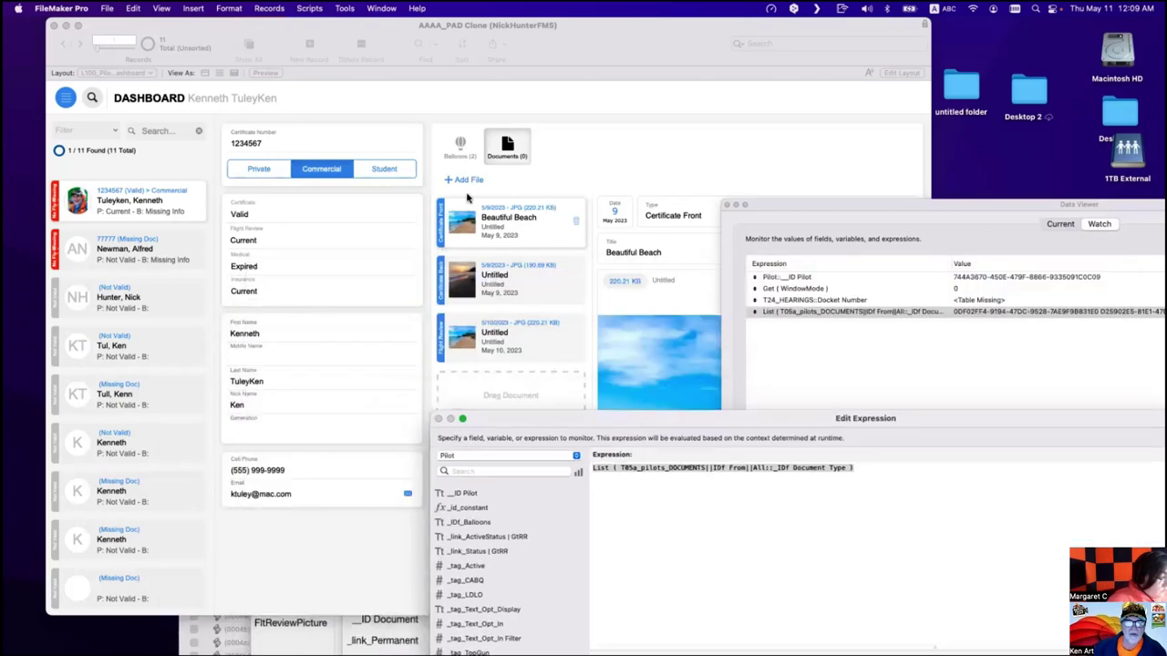
pyautogui.doubleClick(608, 419)
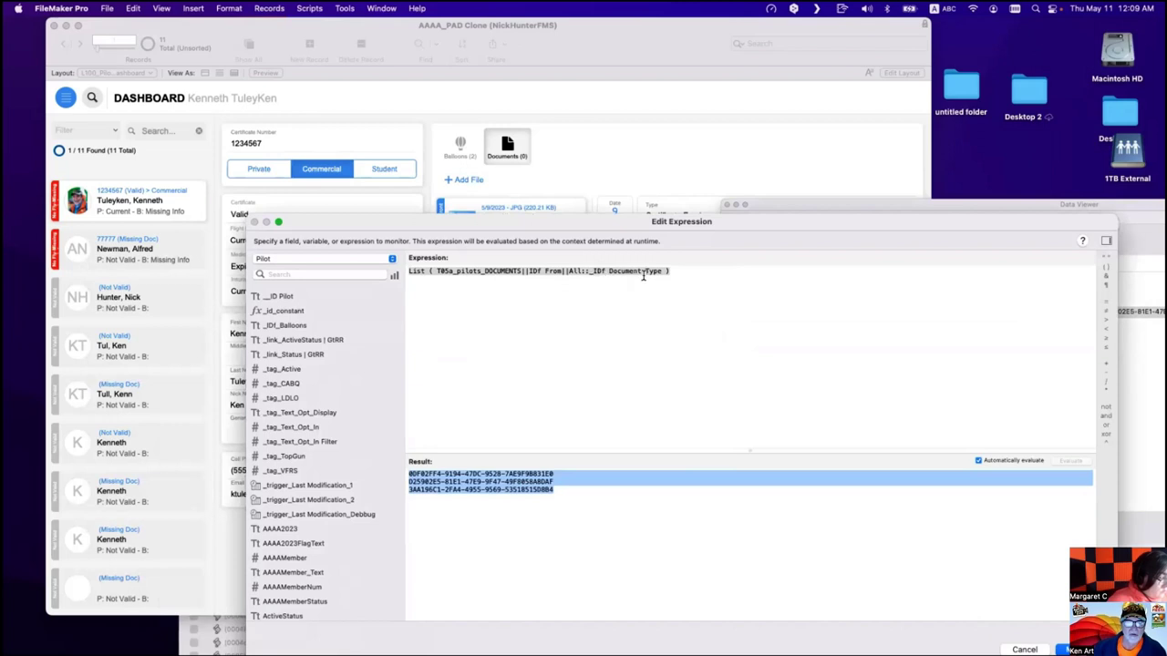
# Compare the expression's _IDf Document Type field with its listed IDs, and close the Data Viewer.
pyautogui.moveTo(661, 272); pyautogui.dragTo(593, 271)
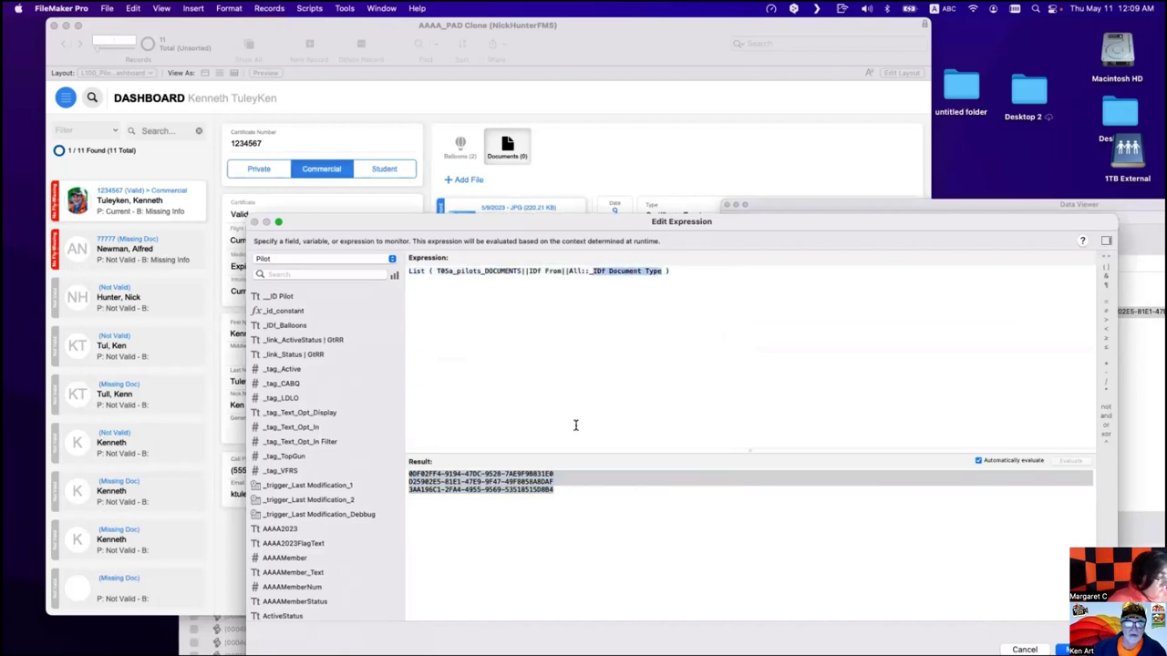
pyautogui.moveTo(546, 526); pyautogui.dragTo(392, 470)
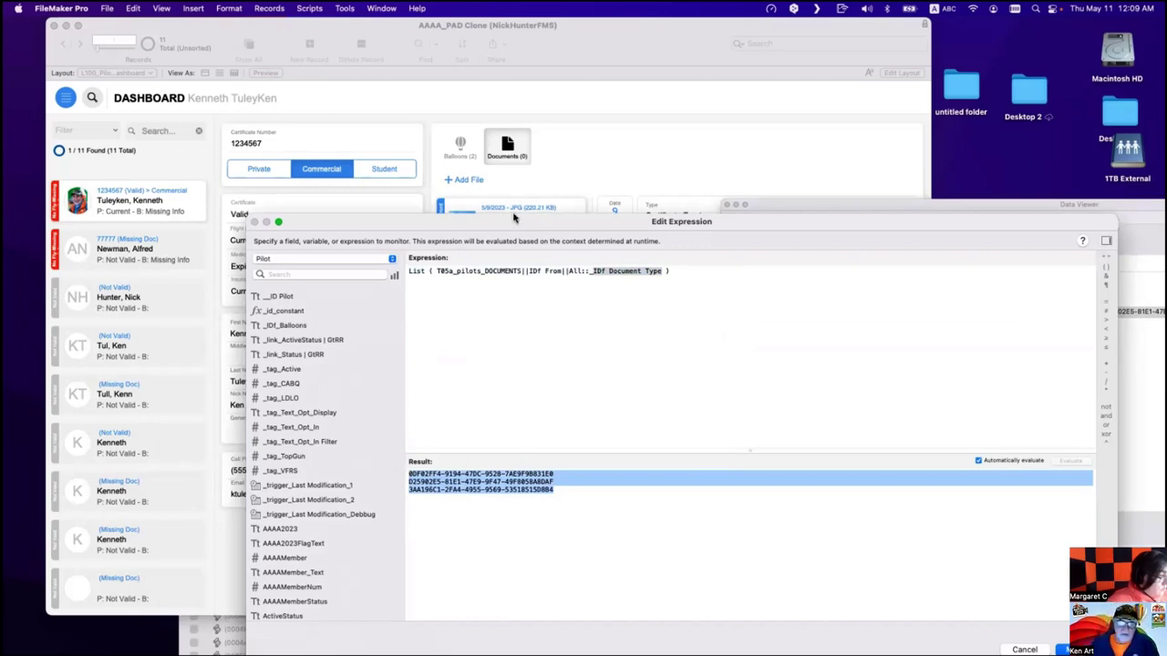
pyautogui.moveTo(511, 218); pyautogui.dragTo(354, 58)
pyautogui.click(916, 478)
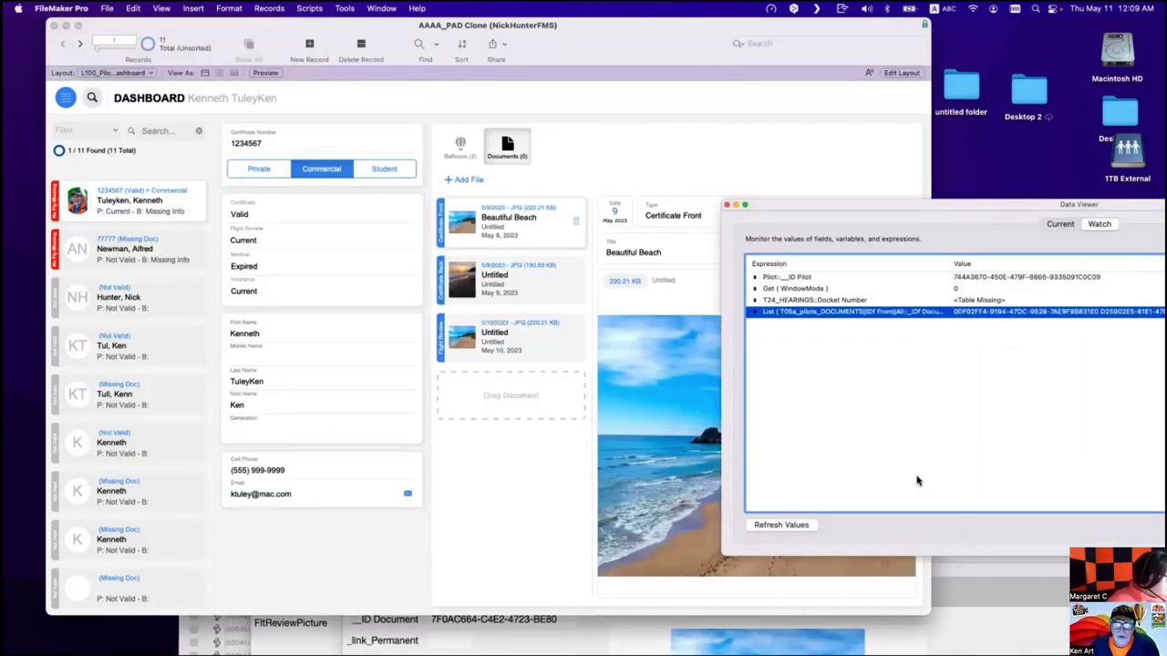
pyautogui.click(726, 206)
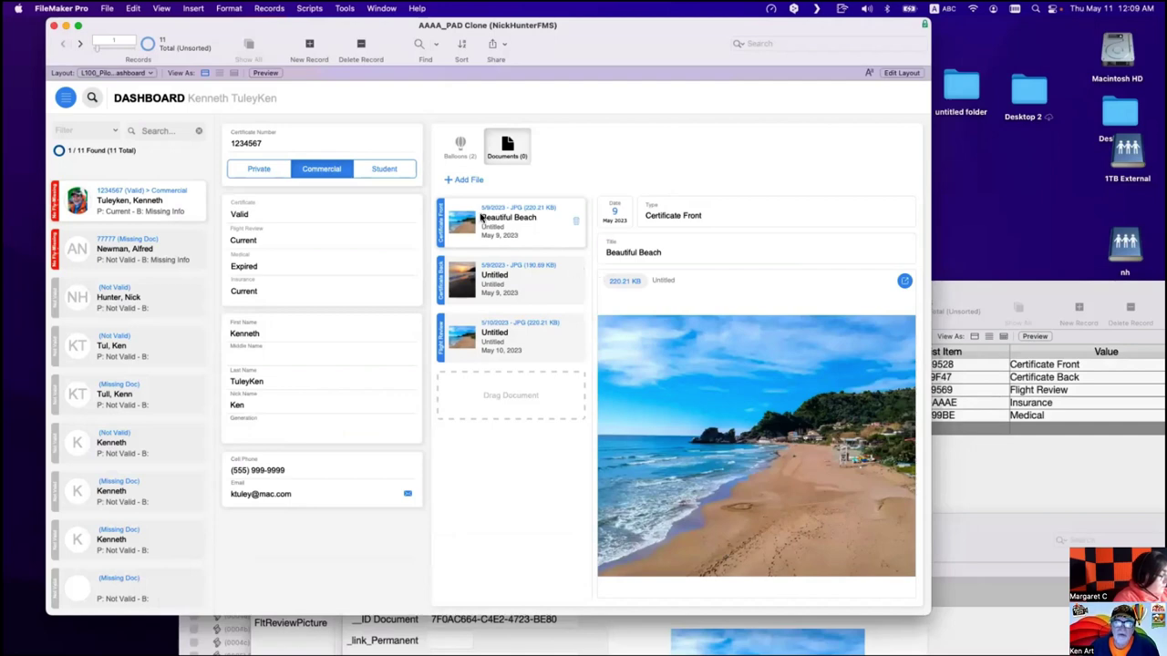
# Look through the Pilot table's field definitions for the flight review, insurance, medical and certificate status fields.
pyautogui.press('super+shift+d')
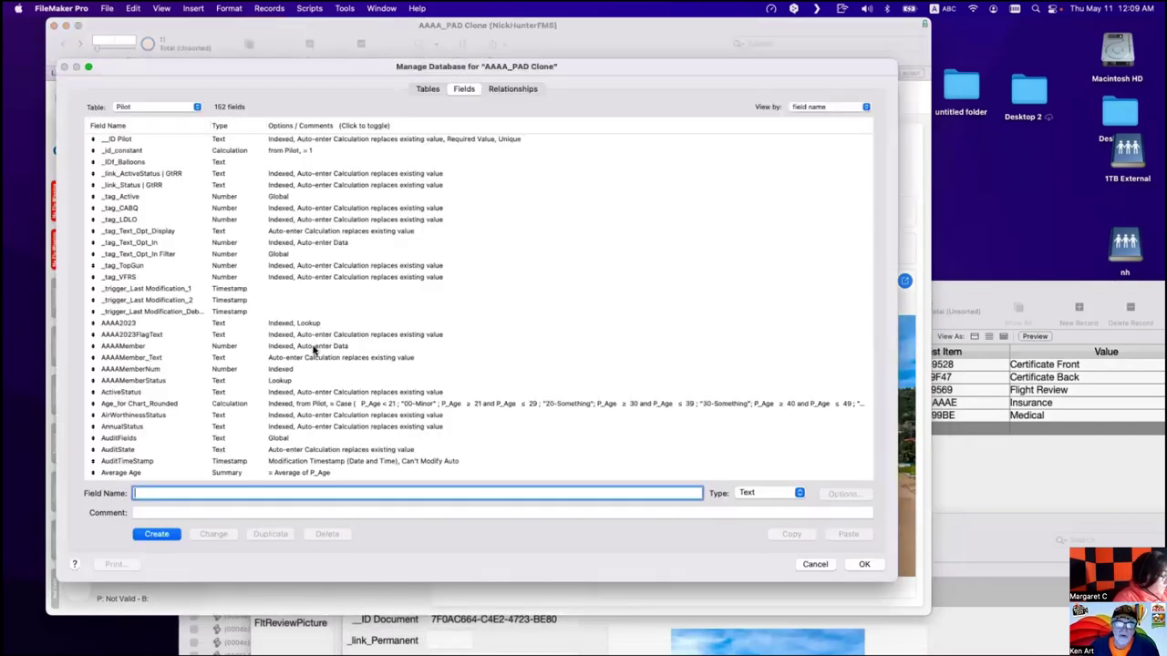
pyautogui.scroll(-10, 274, 374)
pyautogui.scroll(-4, 242, 394)
pyautogui.click(243, 395)
pyautogui.scroll(-6, 243, 396)
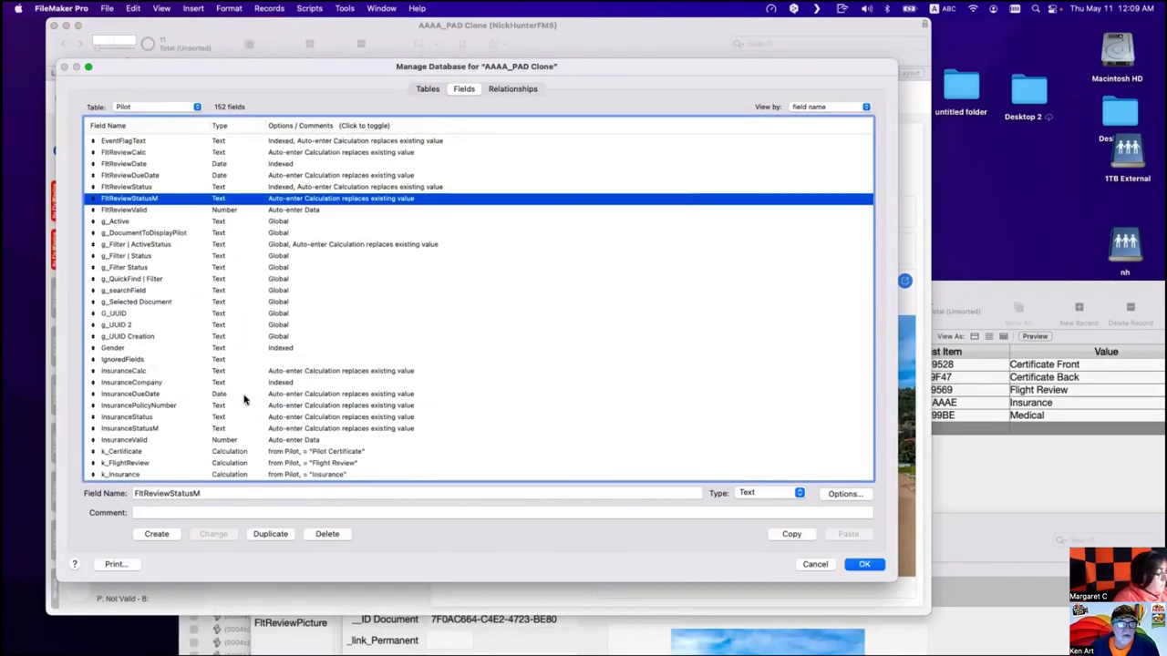
pyautogui.scroll(-3, 227, 397)
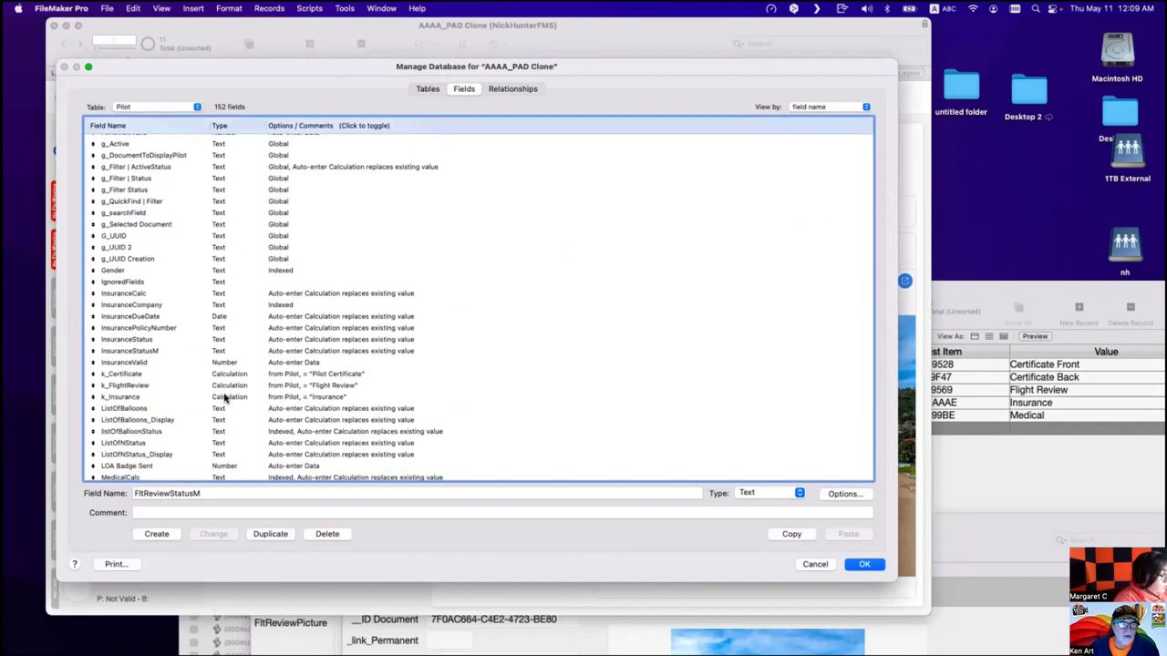
pyautogui.scroll(-3, 224, 399)
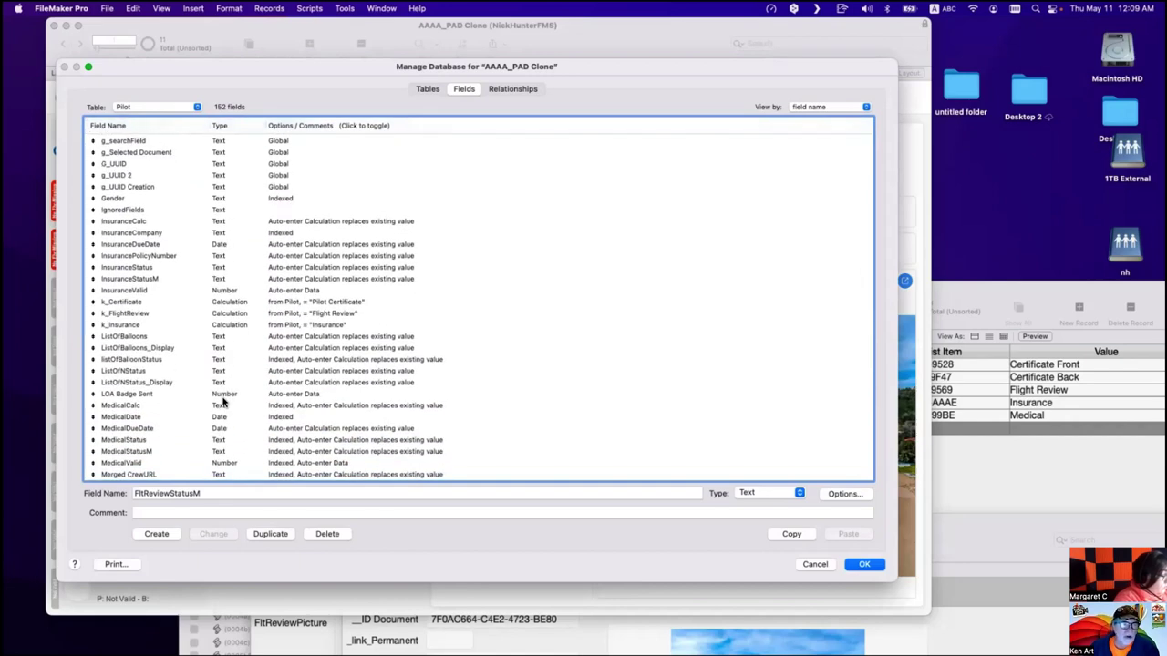
pyautogui.scroll(10, 224, 402)
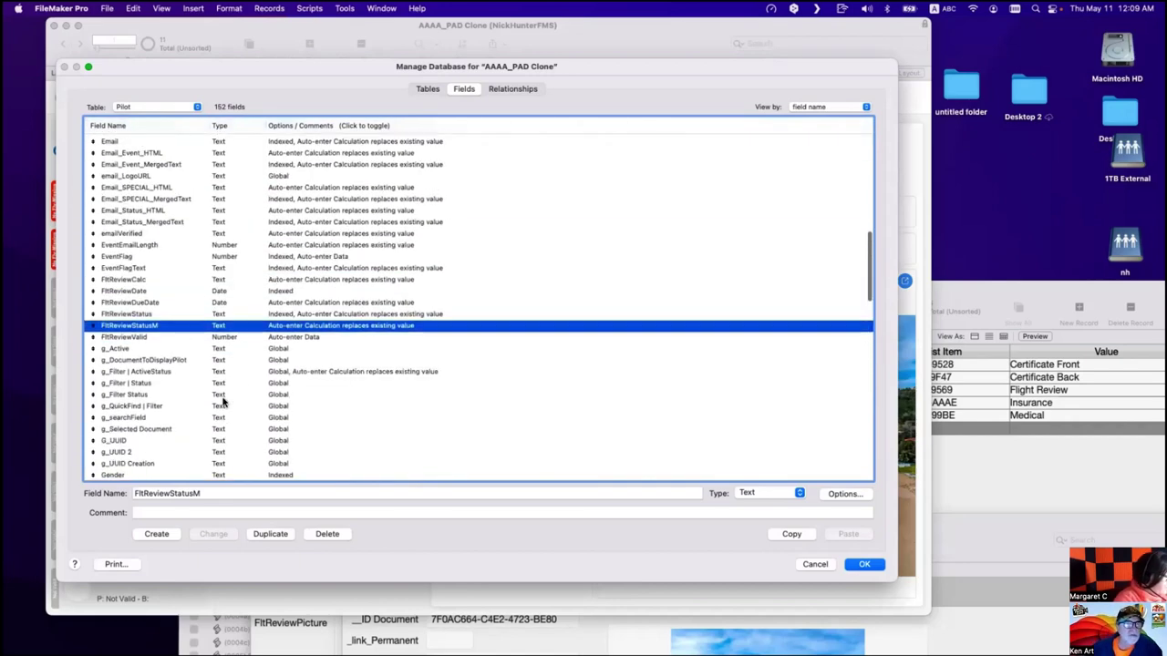
pyautogui.scroll(3, 223, 401)
# Examine the auto-enter calculation of the CertificateStatus field, and close the database definition.
pyautogui.click(153, 150)
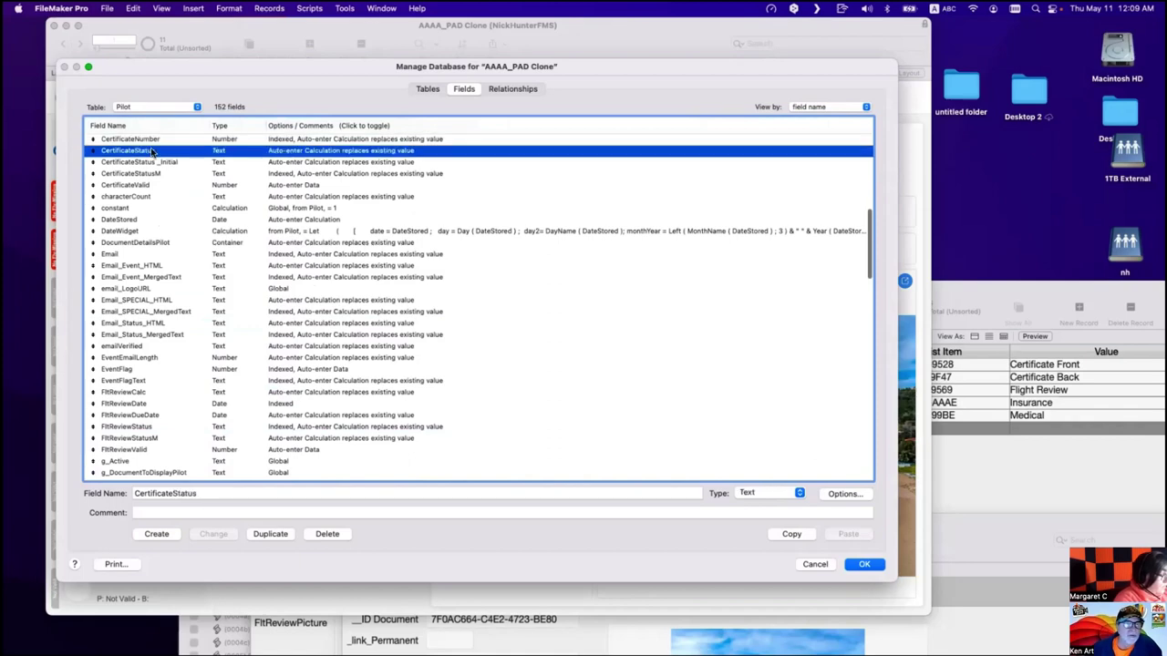
pyautogui.doubleClick(153, 150)
pyautogui.click(639, 417)
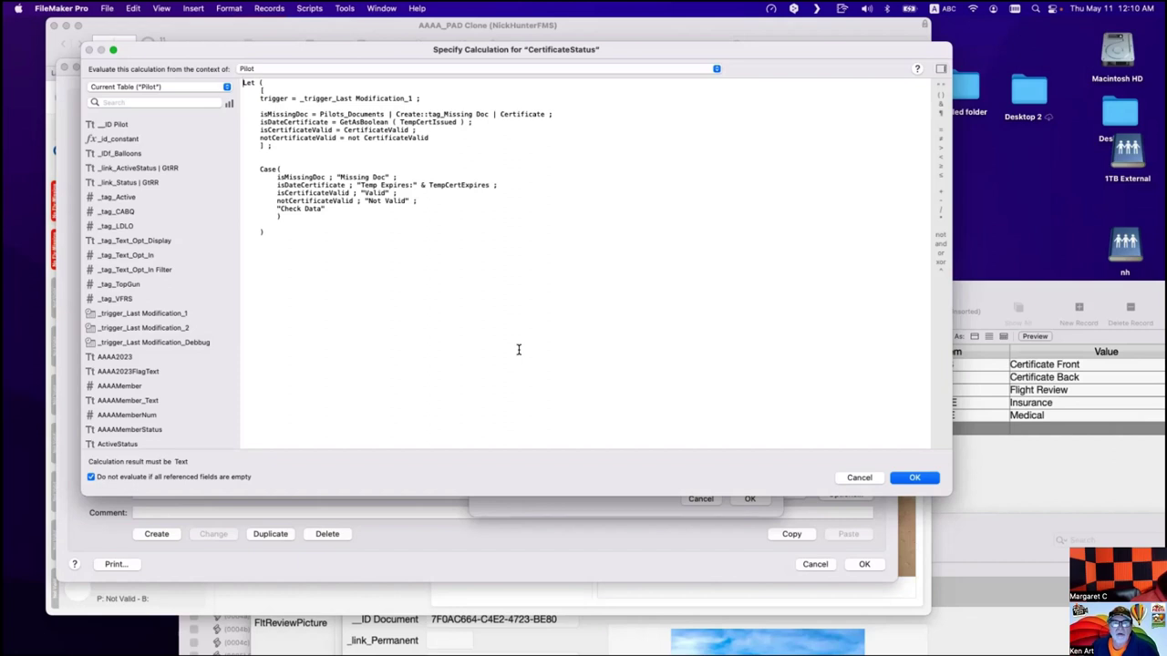
pyautogui.press('Return')
pyautogui.press('Return')
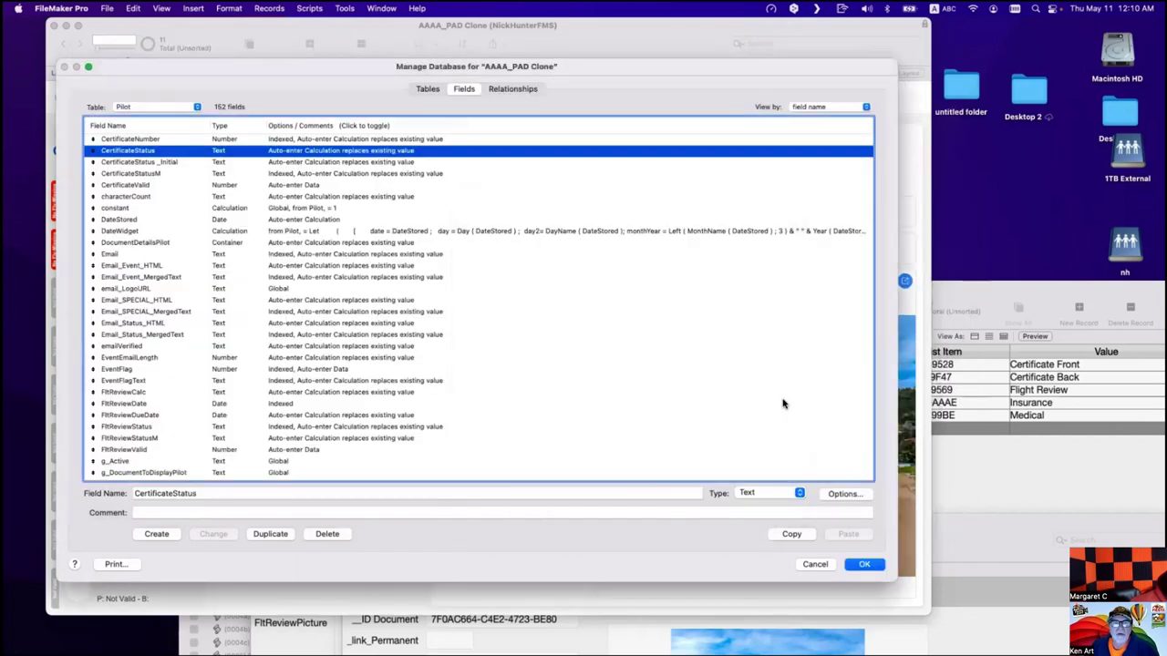
pyautogui.press('Return')
# Move the value list items window over the dashboard and widen its __ID Value List Item column to show the full IDs.
pyautogui.click(1017, 468)
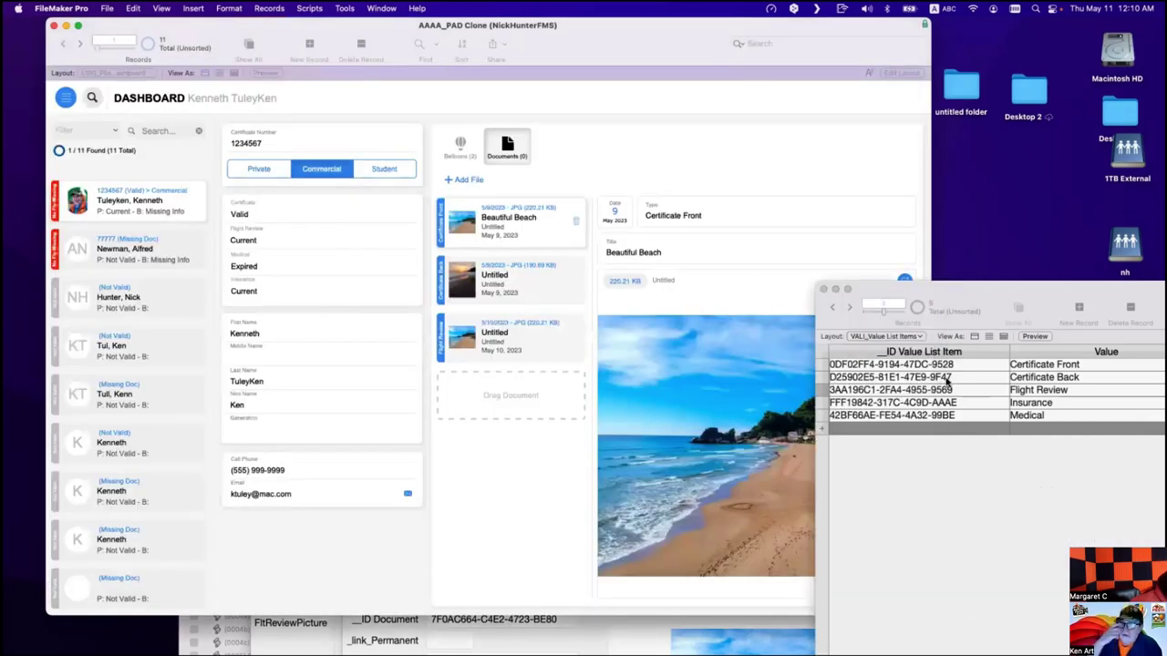
pyautogui.click(948, 364)
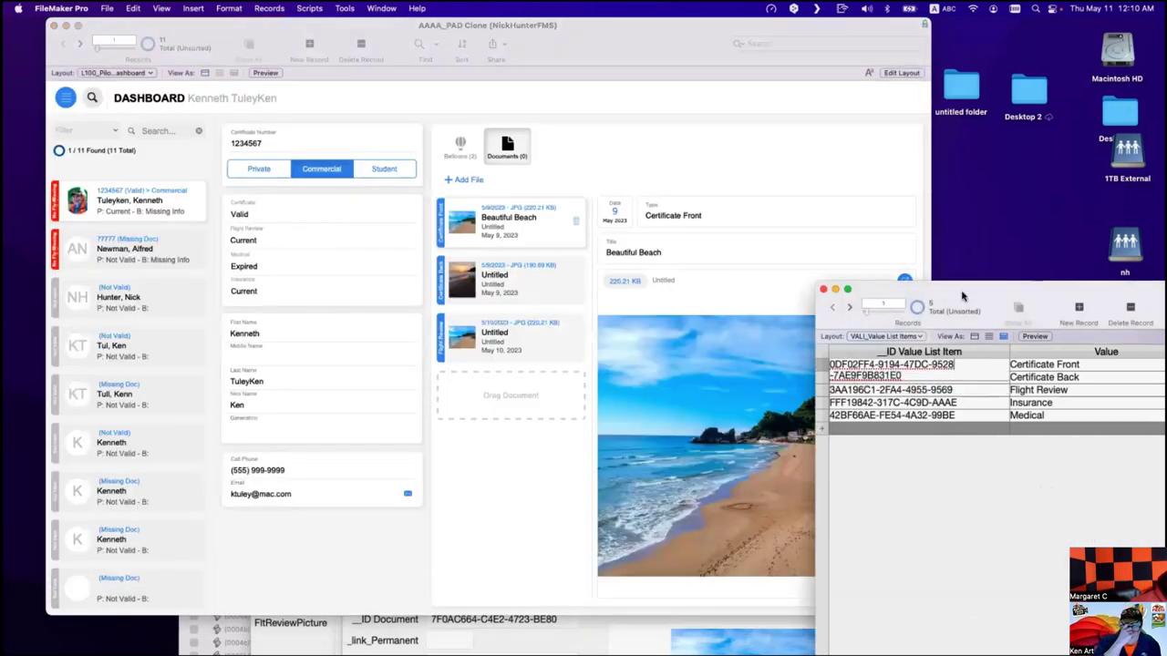
pyautogui.moveTo(911, 289); pyautogui.dragTo(675, 280)
pyautogui.moveTo(497, 249); pyautogui.dragTo(426, 246)
pyautogui.moveTo(525, 308); pyautogui.dragTo(637, 308)
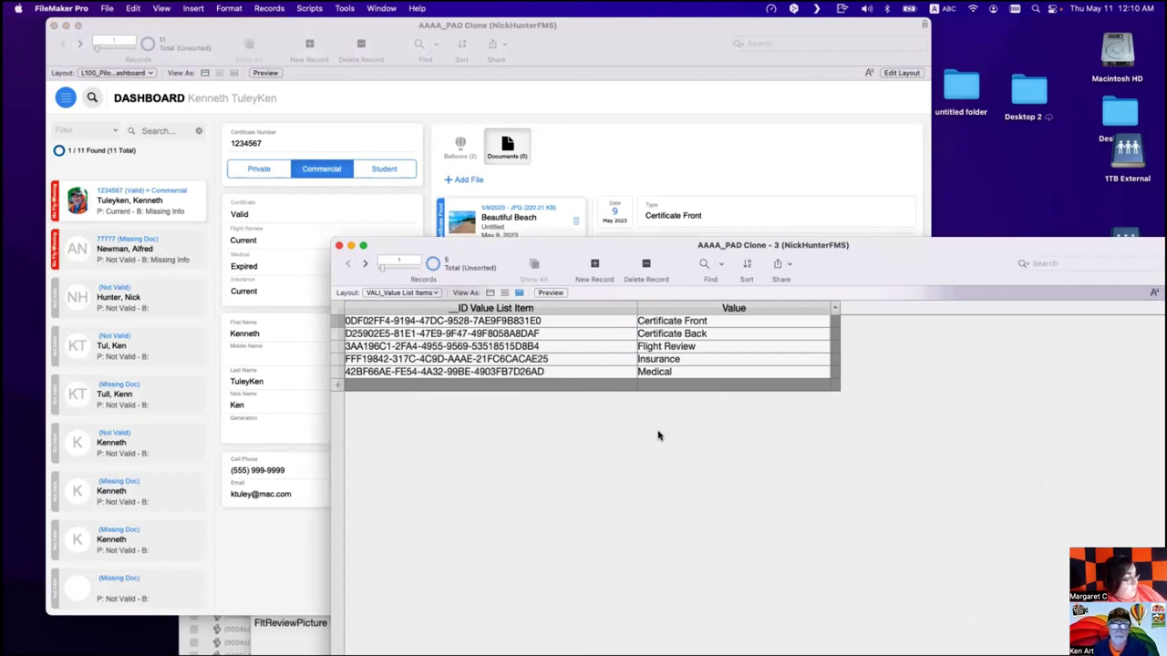
# Examine the full value list IDs of Certificate Front and Certificate Back.
pyautogui.click(543, 320)
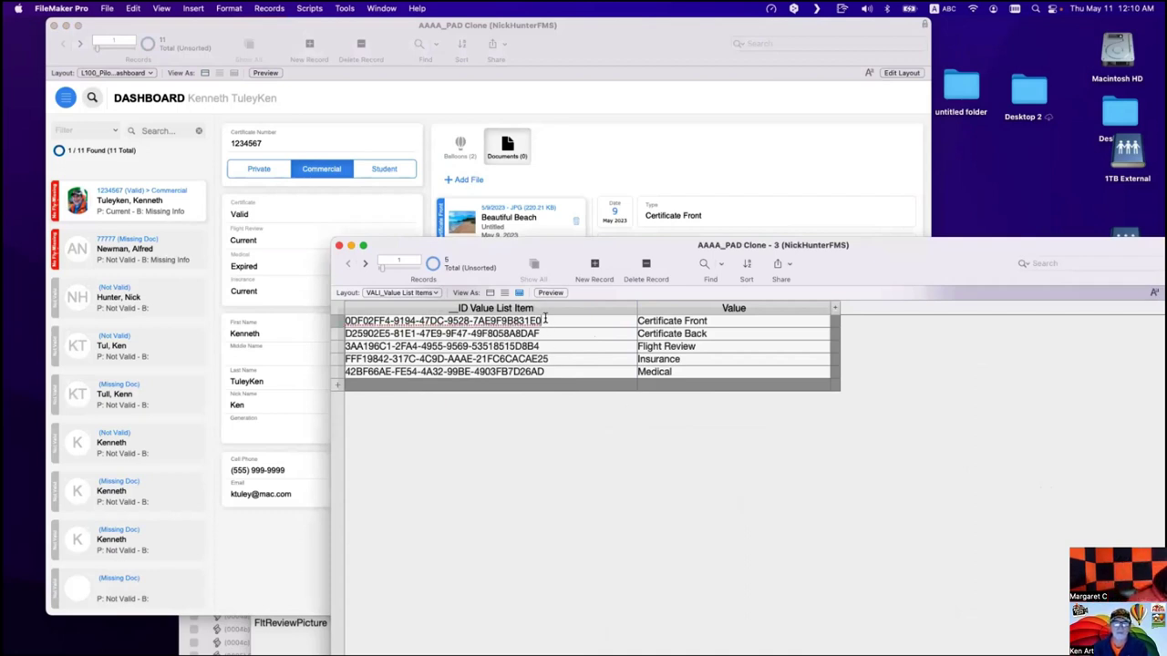
pyautogui.moveTo(551, 321); pyautogui.dragTo(344, 313)
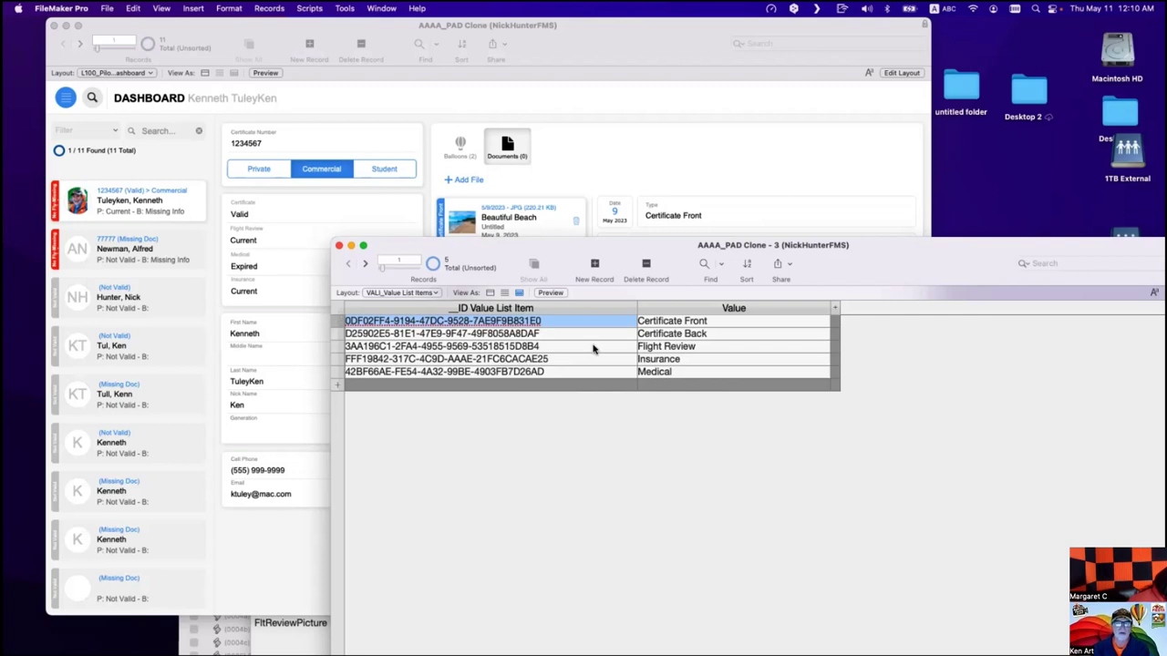
pyautogui.click(559, 332)
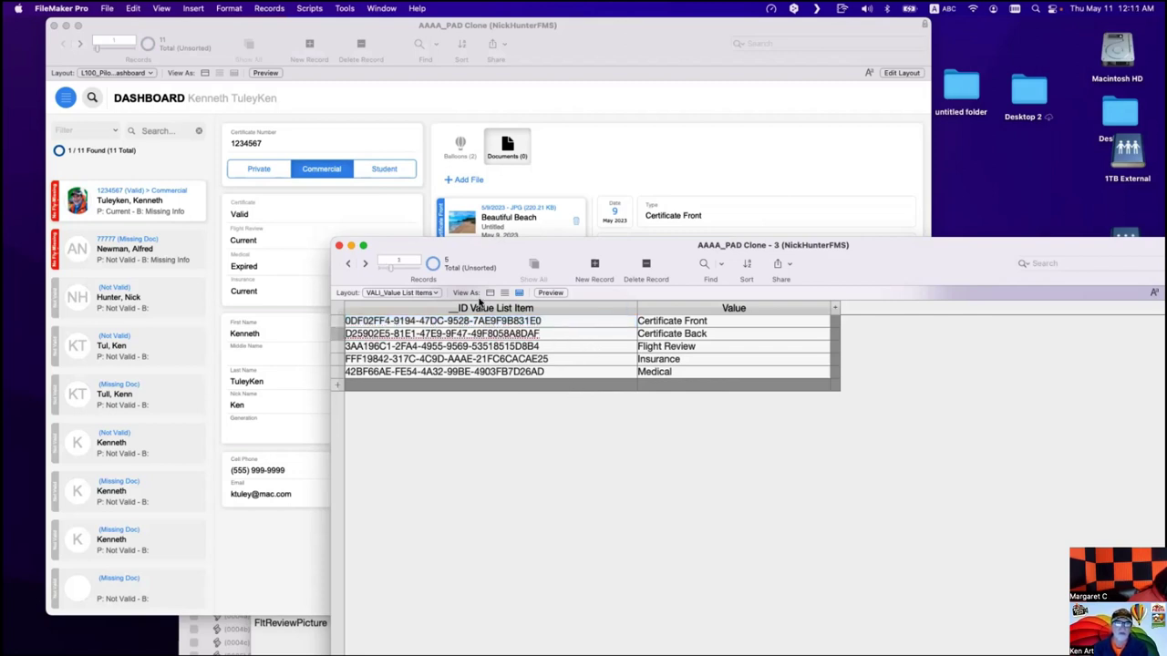
# Bring the pilot dashboard window back to the front.
pyautogui.click(362, 141)
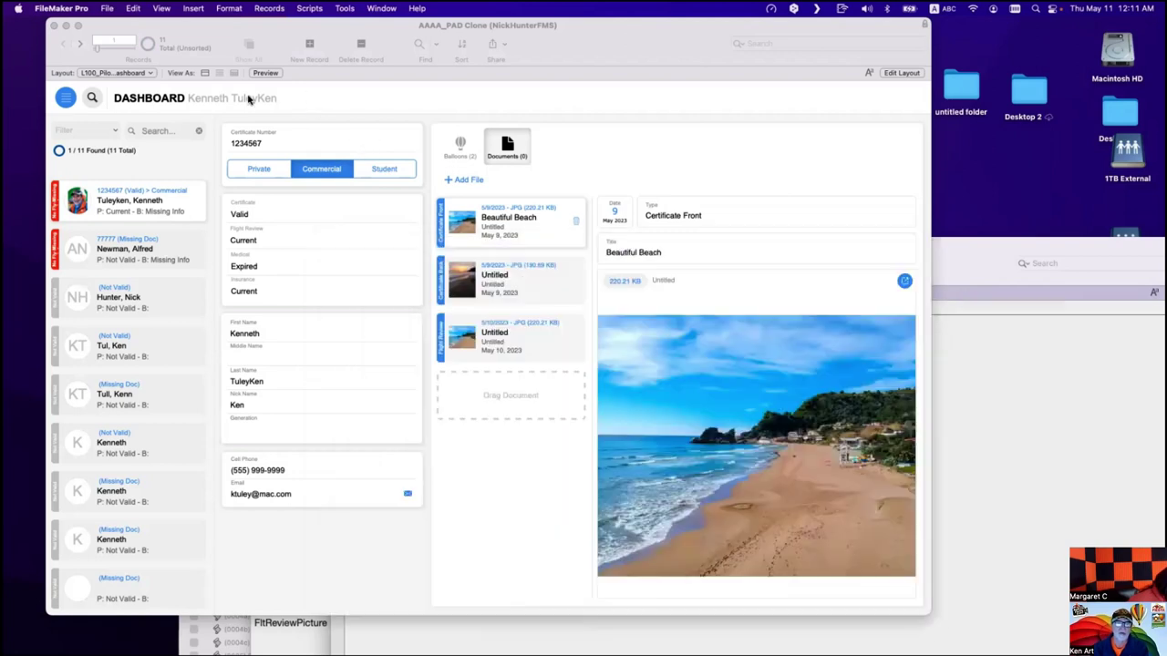
pyautogui.click(107, 8)
pyautogui.moveTo(118, 121)
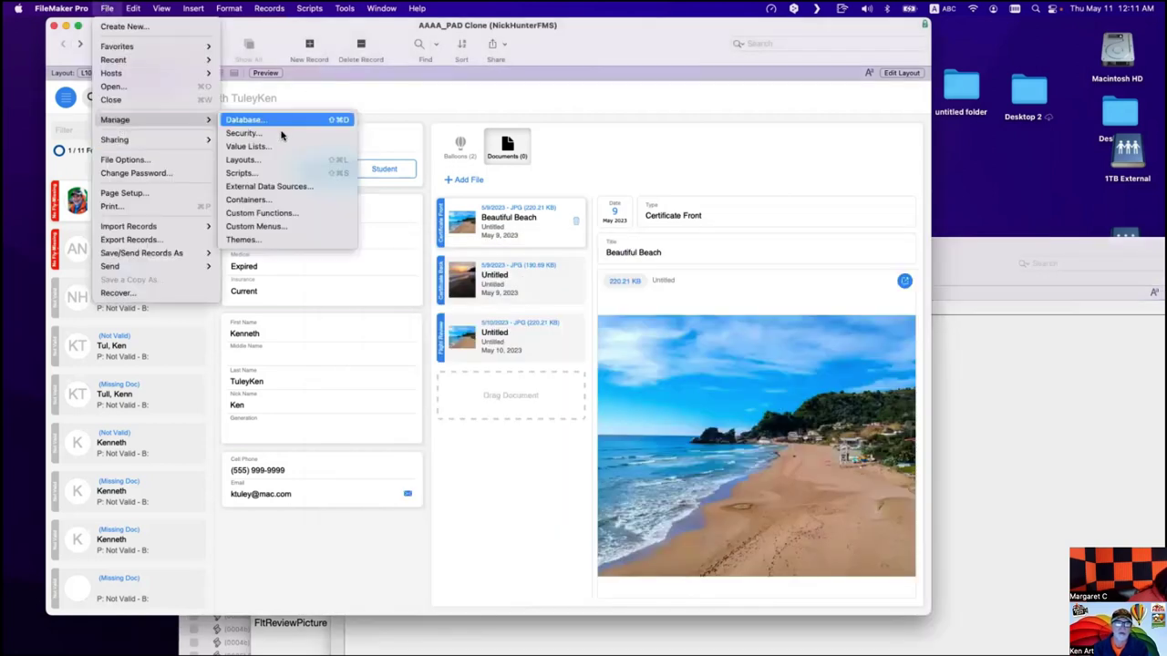
pyautogui.click(381, 93)
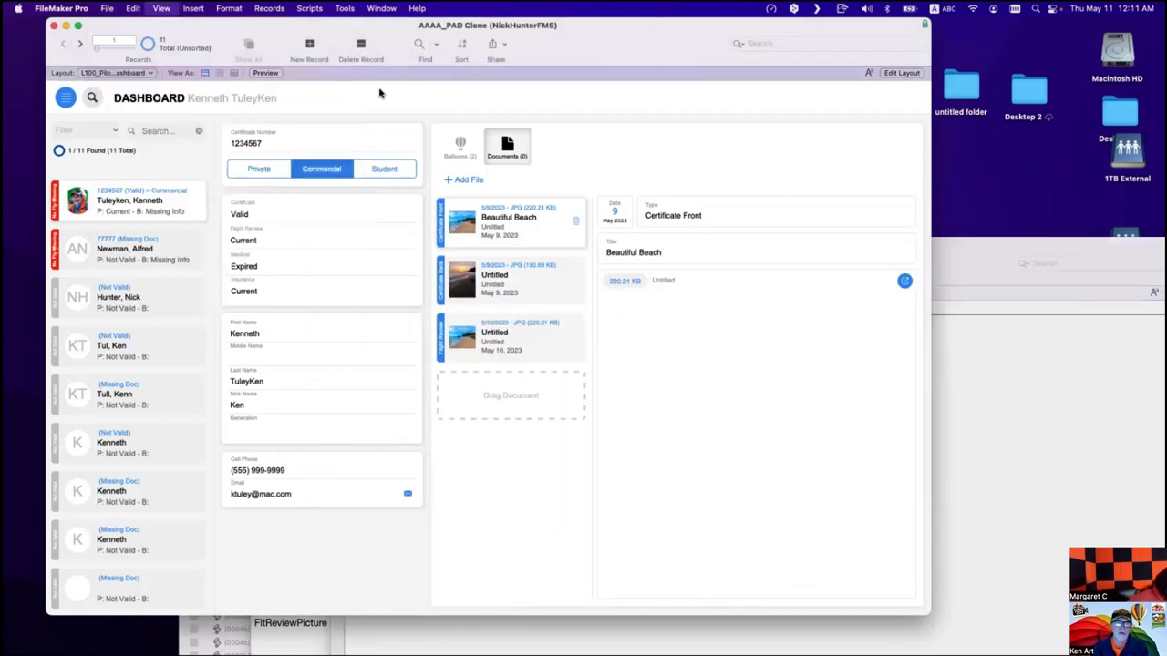
# Try to reposition the DASHBOARD heading in Layout mode, and return to the pilot's documents in Browse mode.
pyautogui.press('super+l')
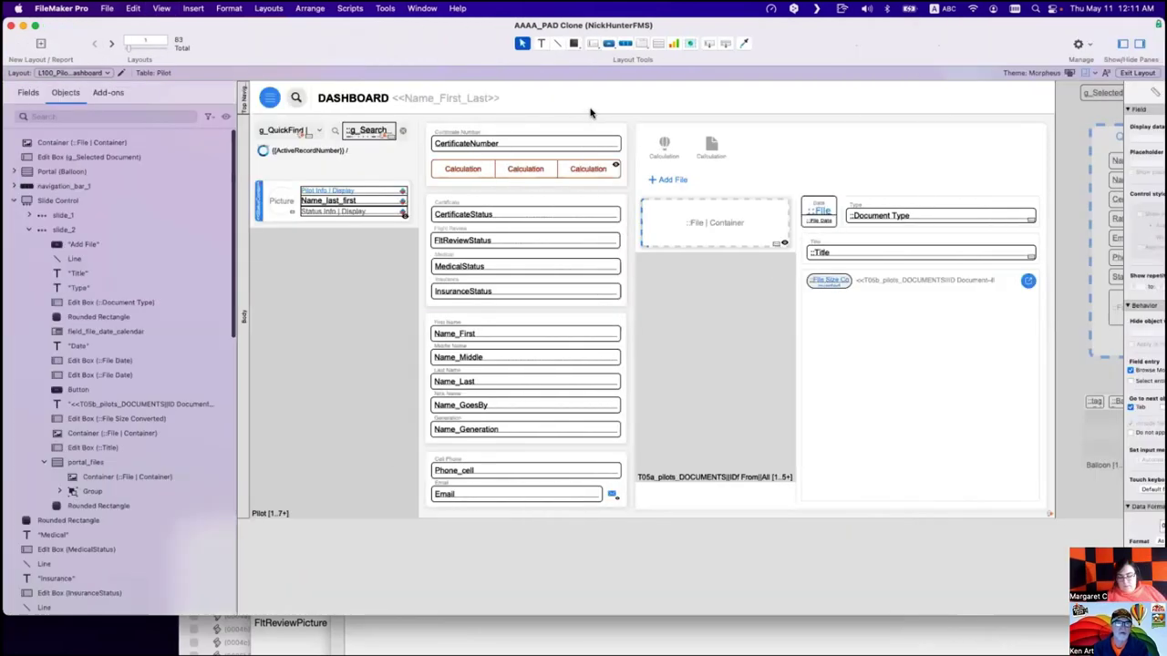
pyautogui.click(589, 112)
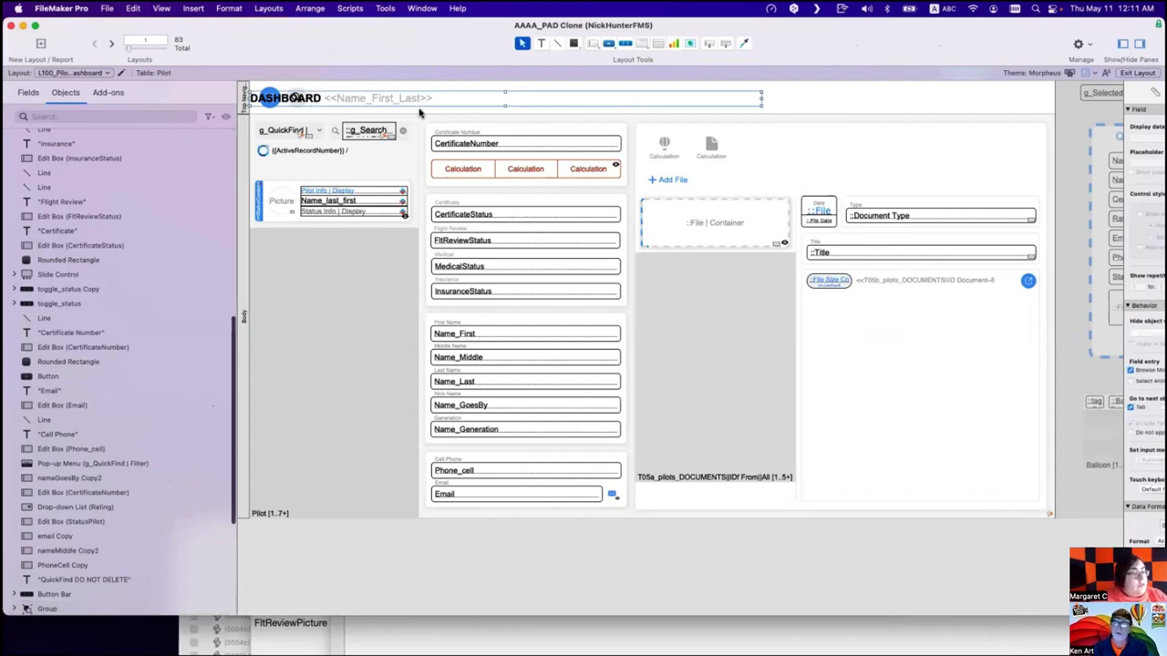
pyautogui.moveTo(406, 100); pyautogui.dragTo(442, 103)
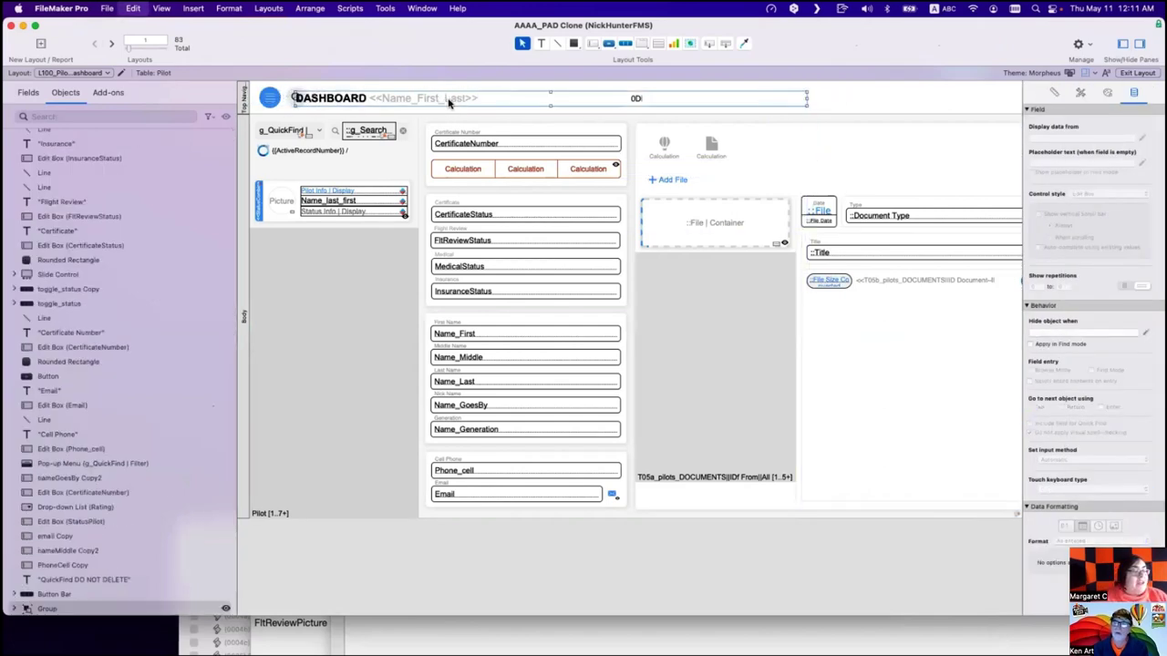
pyautogui.press('super+z')
pyautogui.press('super+z')
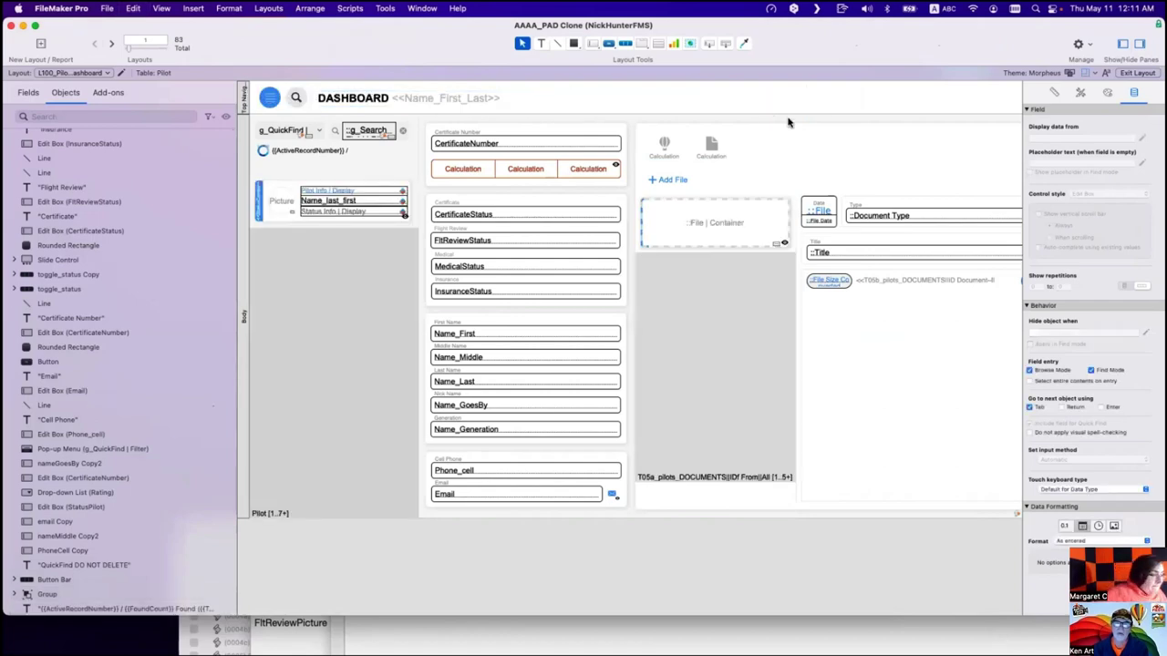
pyautogui.moveTo(708, 104); pyautogui.dragTo(706, 119)
pyautogui.press('super+z')
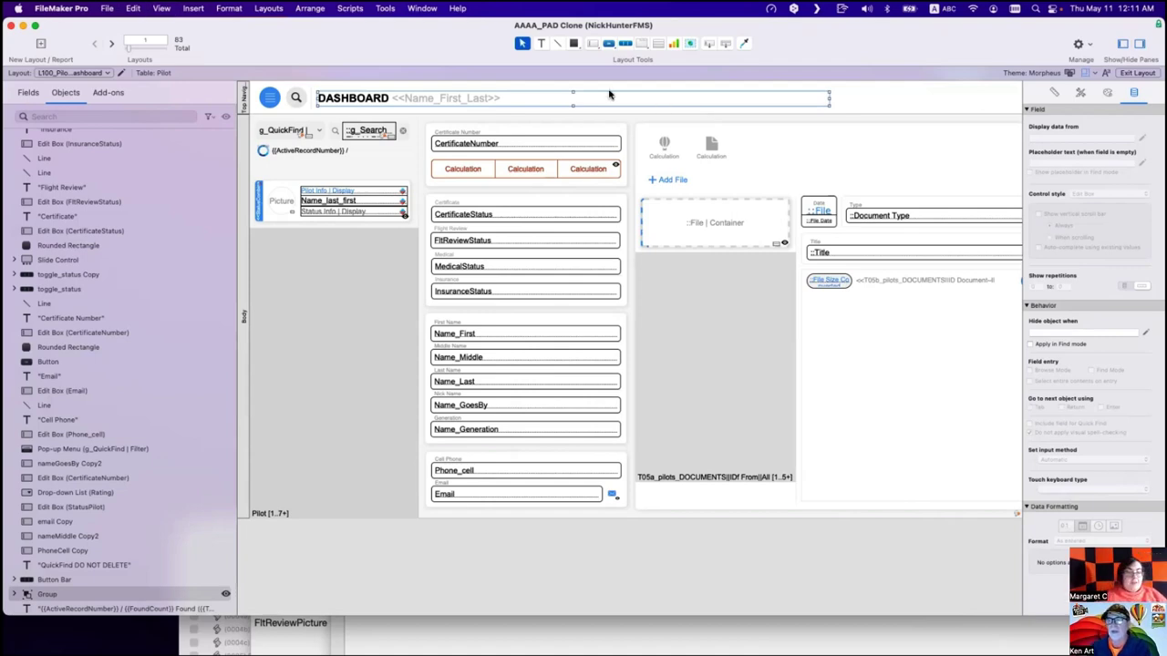
pyautogui.press('super+b')
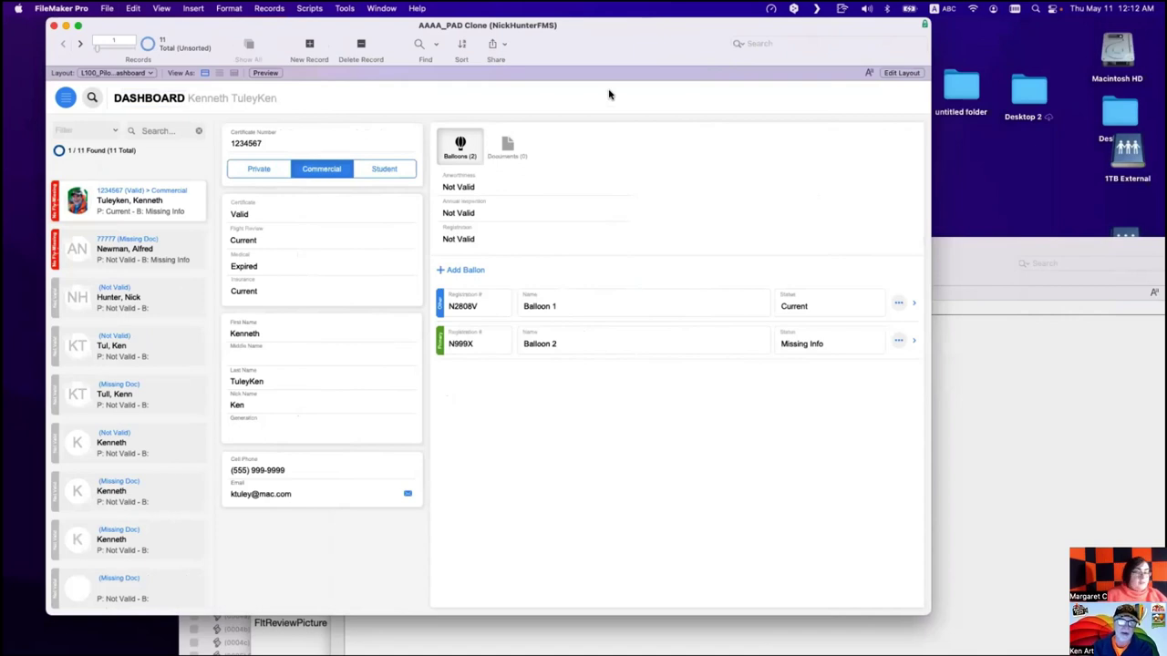
pyautogui.click(508, 148)
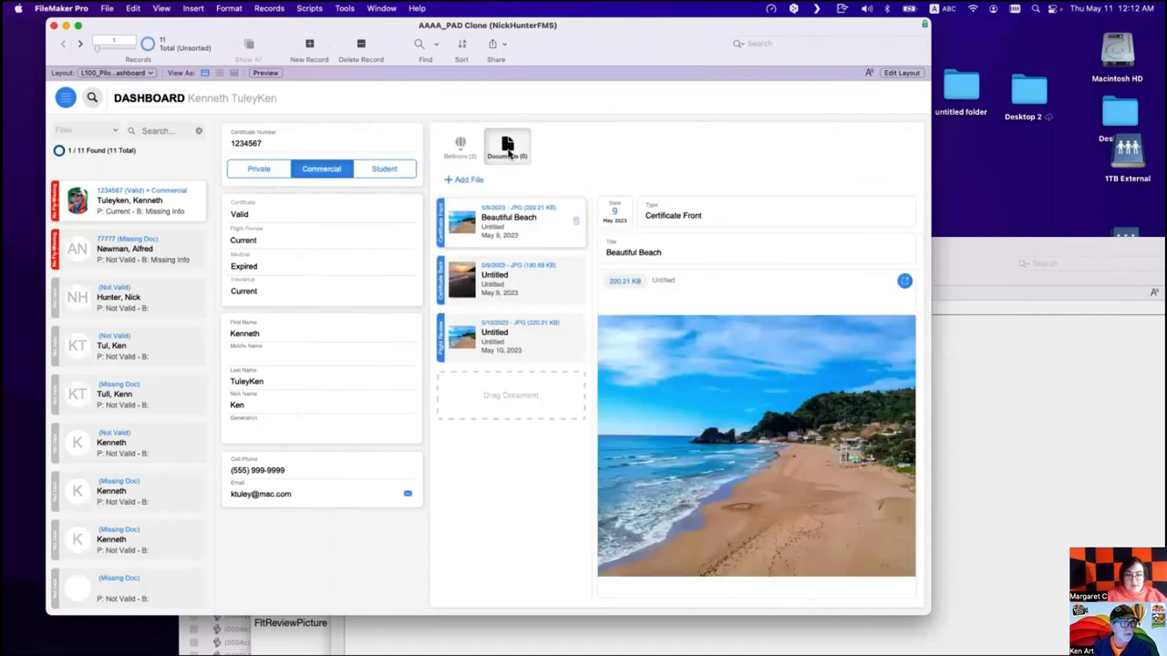